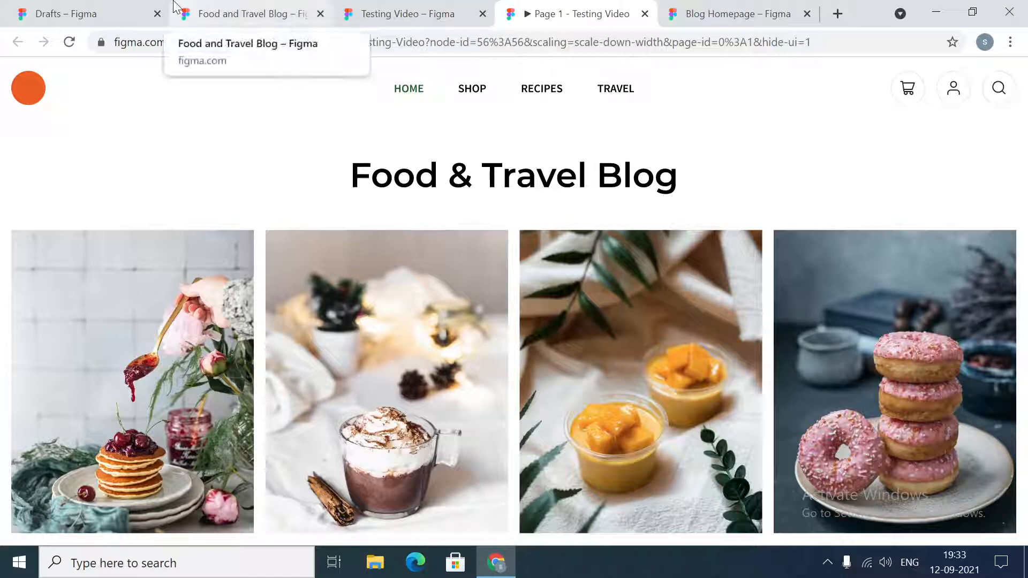
- Examine the blog homepage prototype's header, the row of food posts and the author introduction section
scroll(718, 203, down, 5)
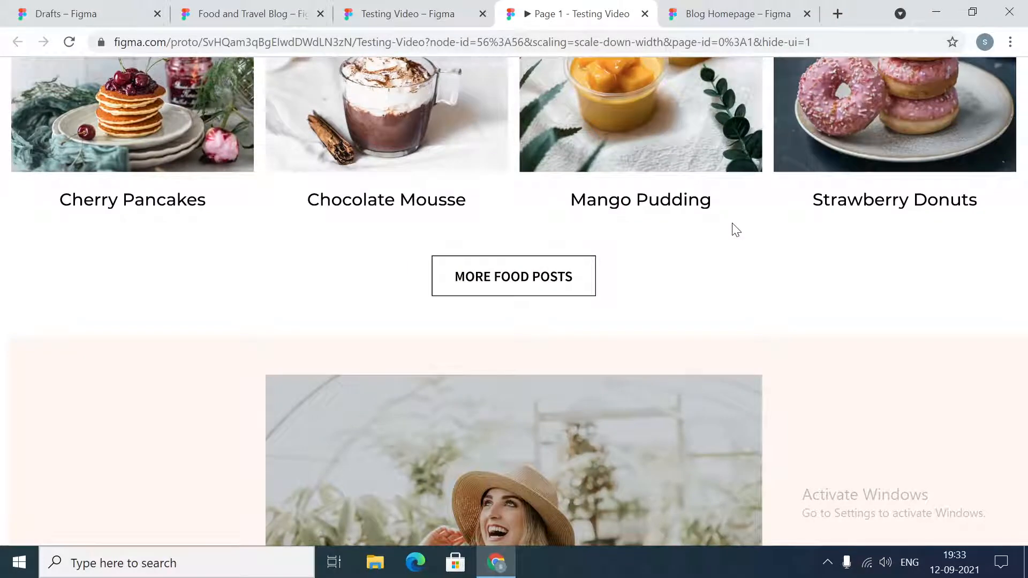
scroll(736, 229, up, 3)
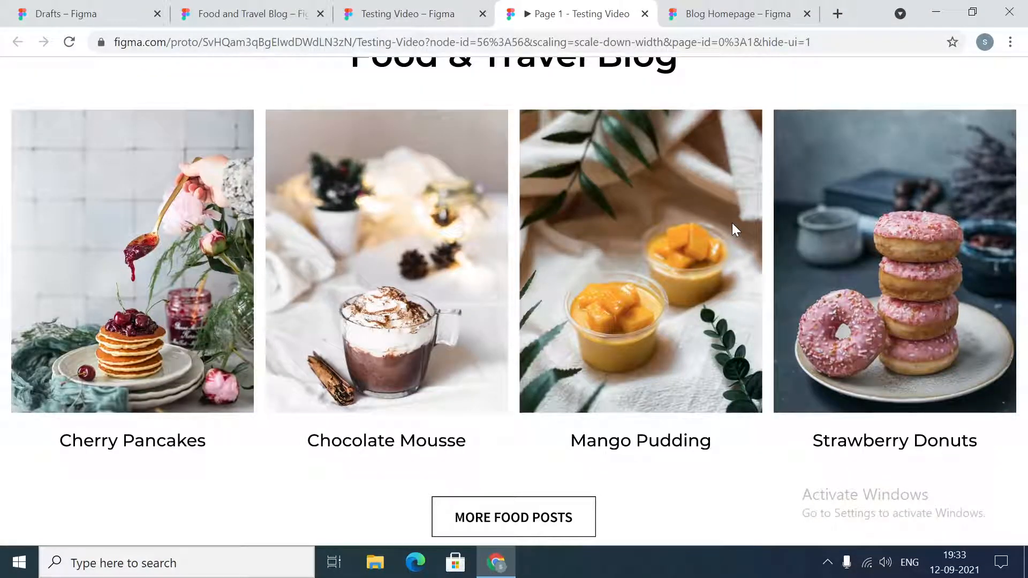
scroll(736, 229, up, 2)
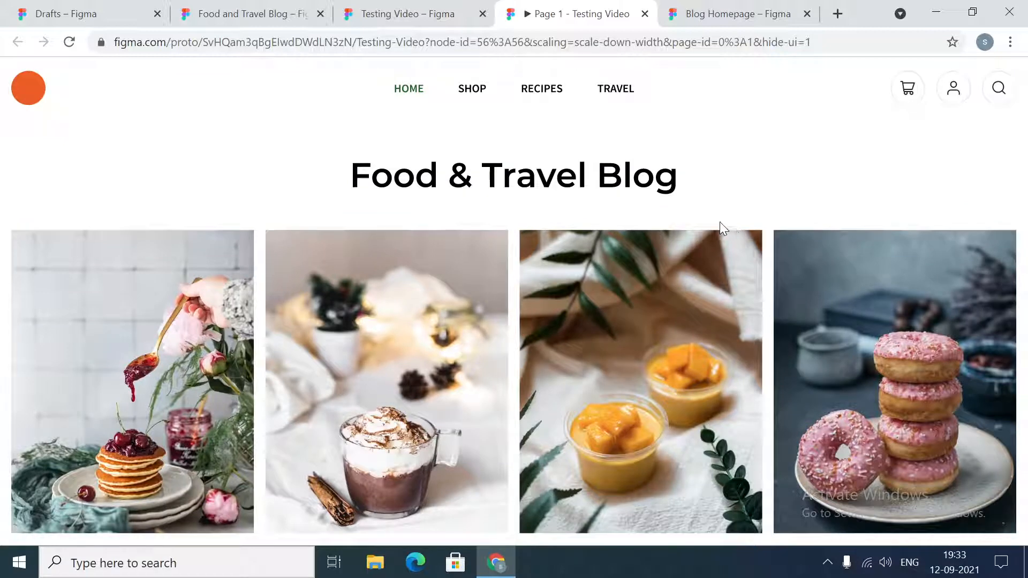
scroll(717, 220, down, 3)
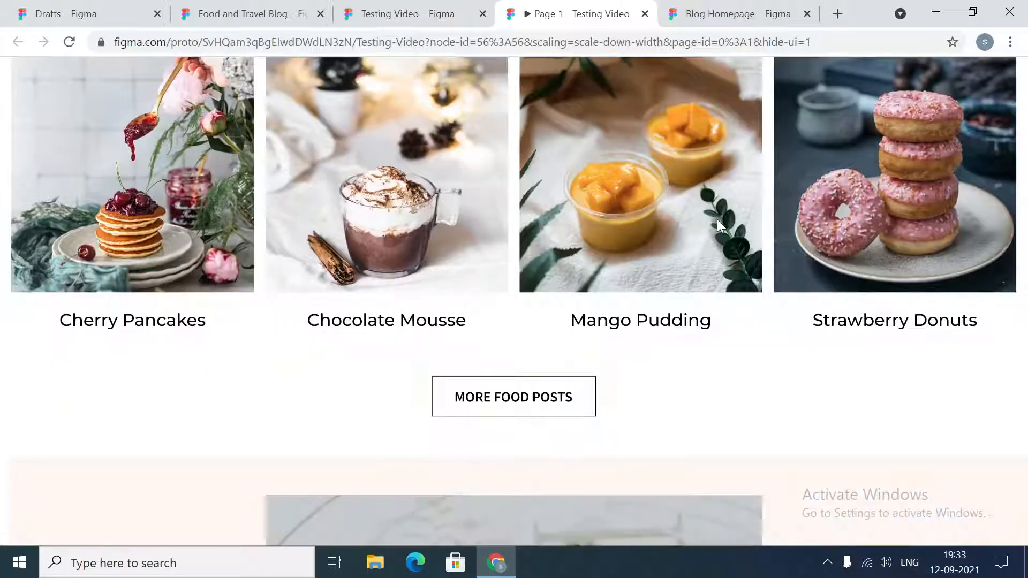
scroll(718, 218, down, 2)
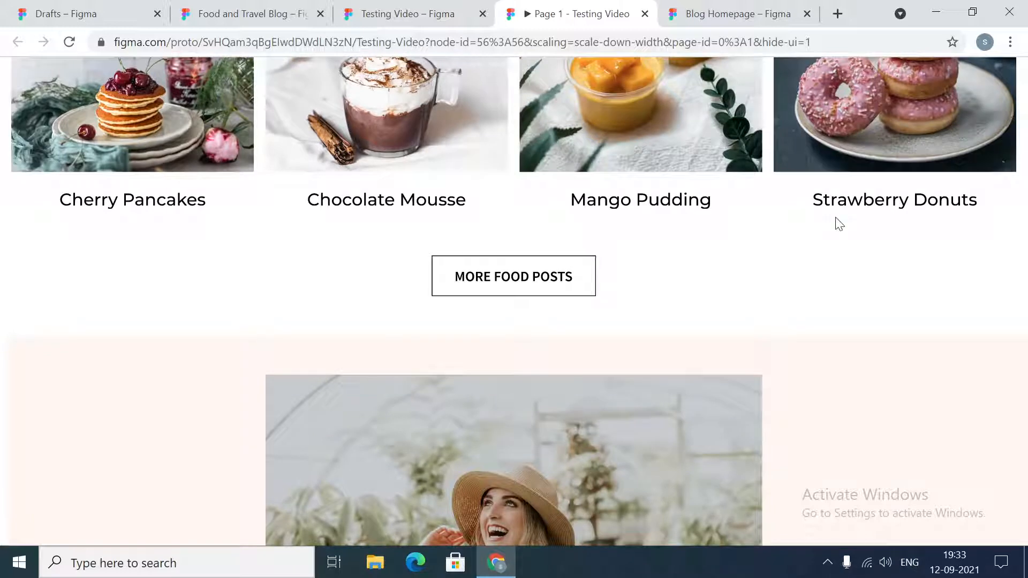
scroll(838, 223, down, 4)
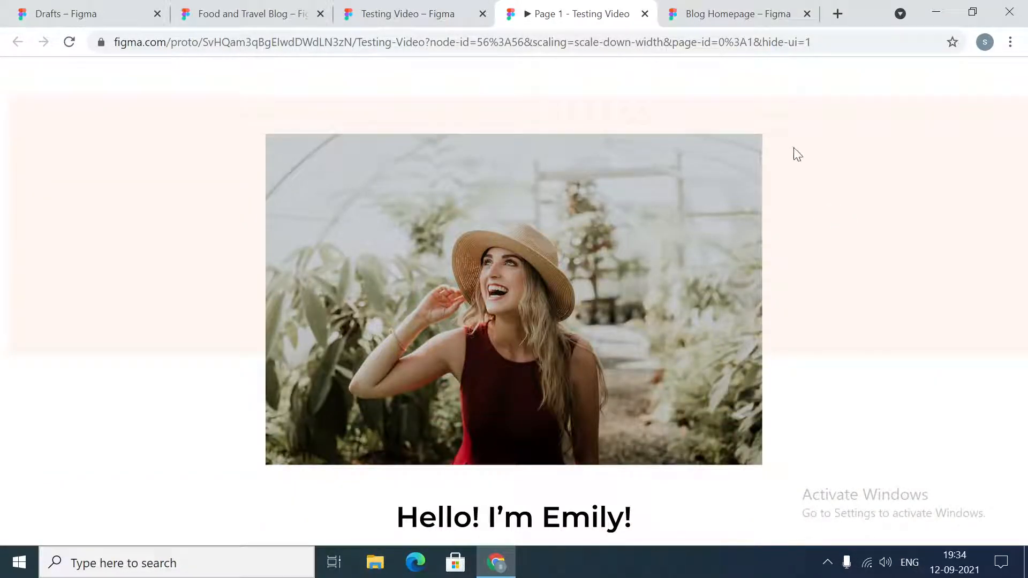
scroll(825, 154, down, 2)
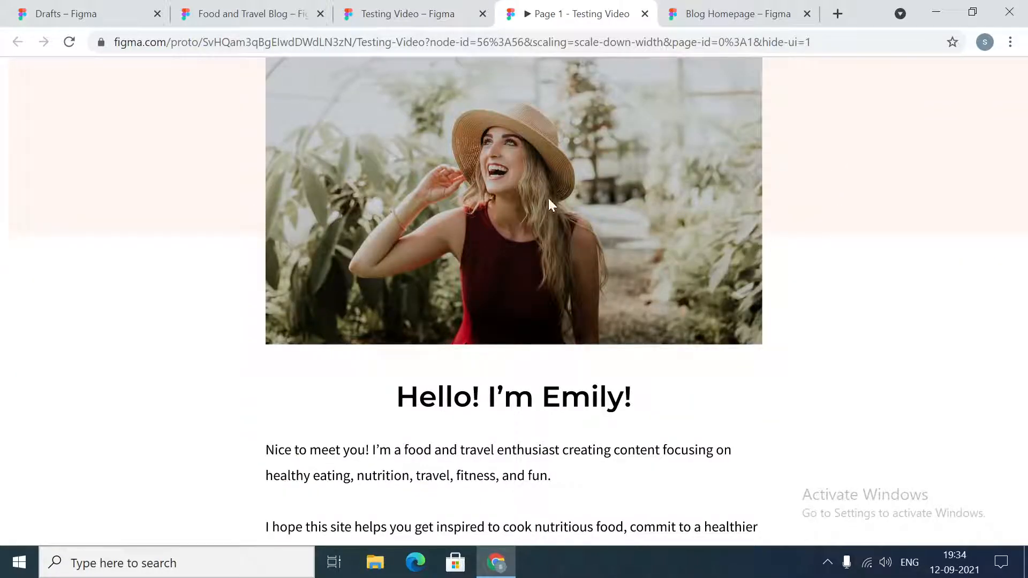
scroll(893, 209, up, 3)
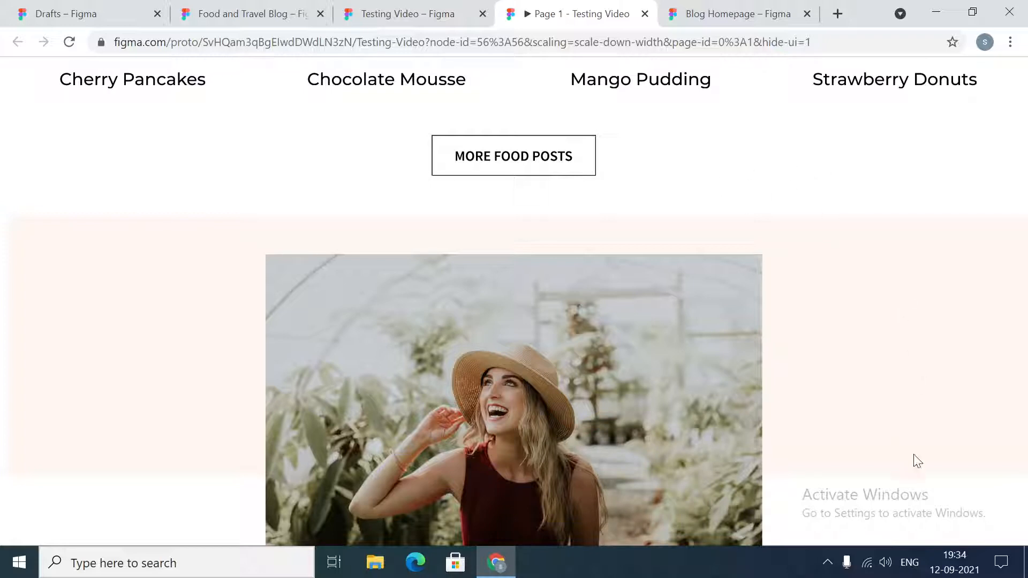
scroll(929, 343, down, 2)
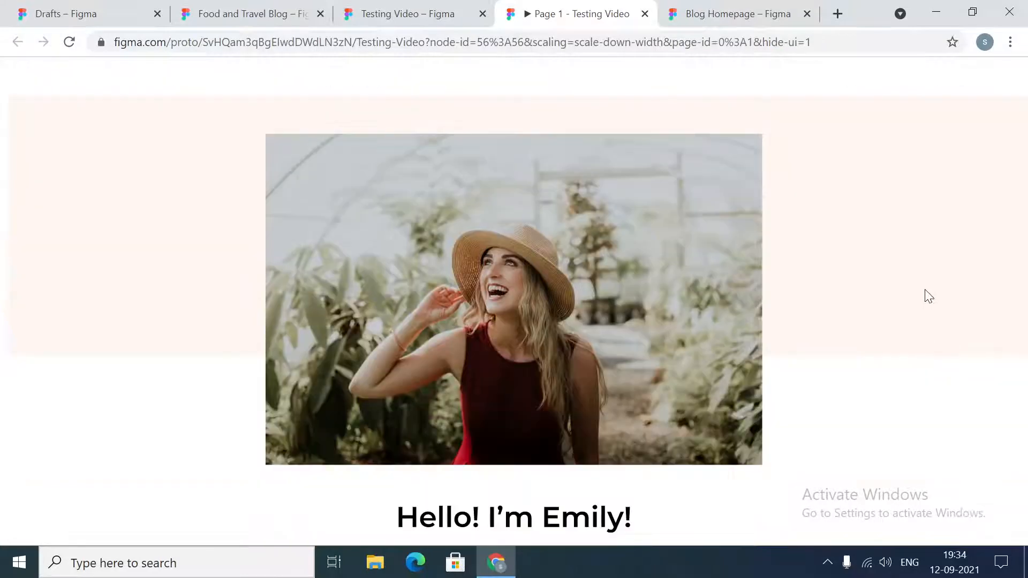
scroll(603, 330, down, 6)
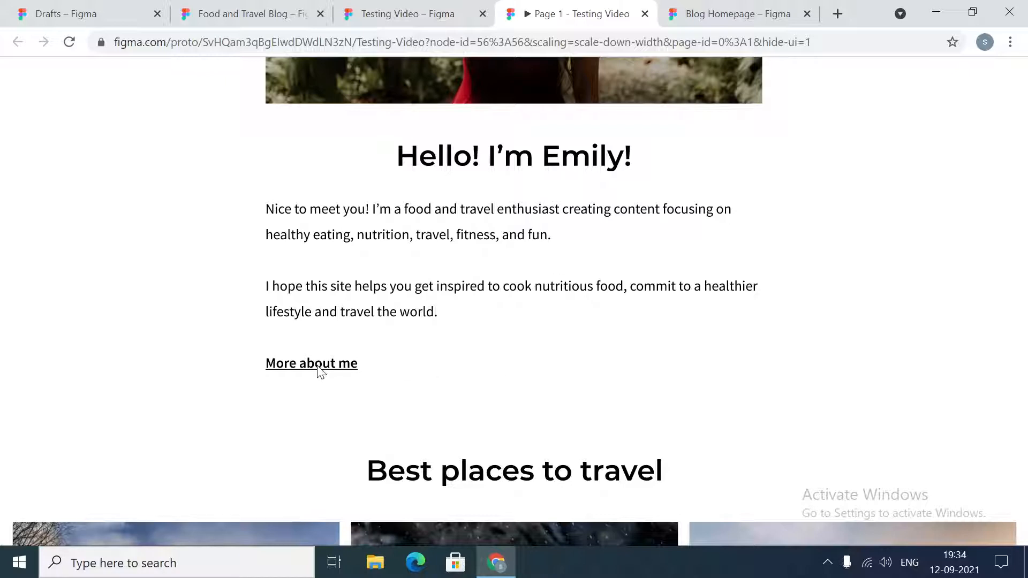
scroll(805, 346, up, 4)
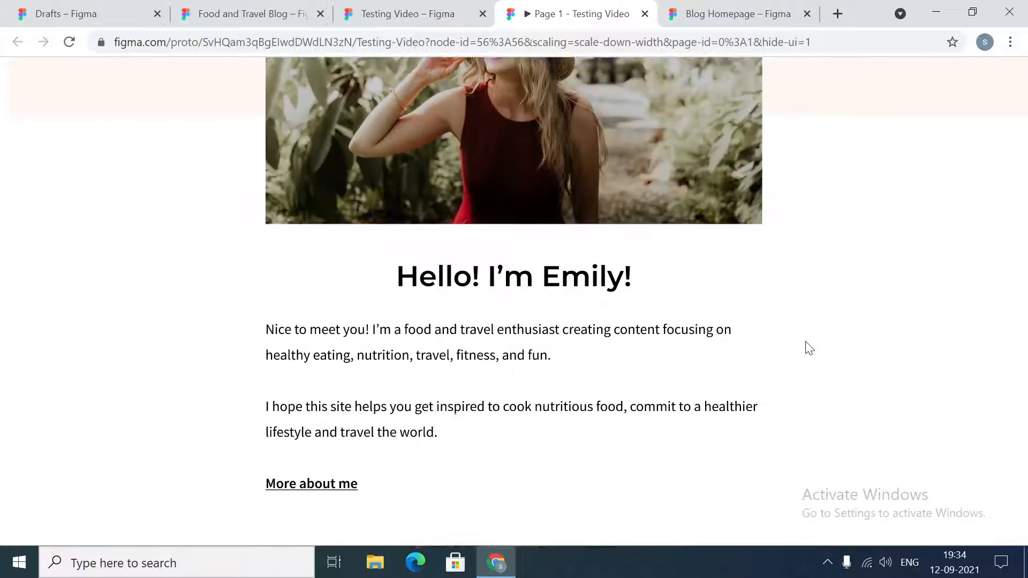
- Examine the prototype's "Best places to travel" section and the "Food & Travel Guides" cards
scroll(849, 356, down, 8)
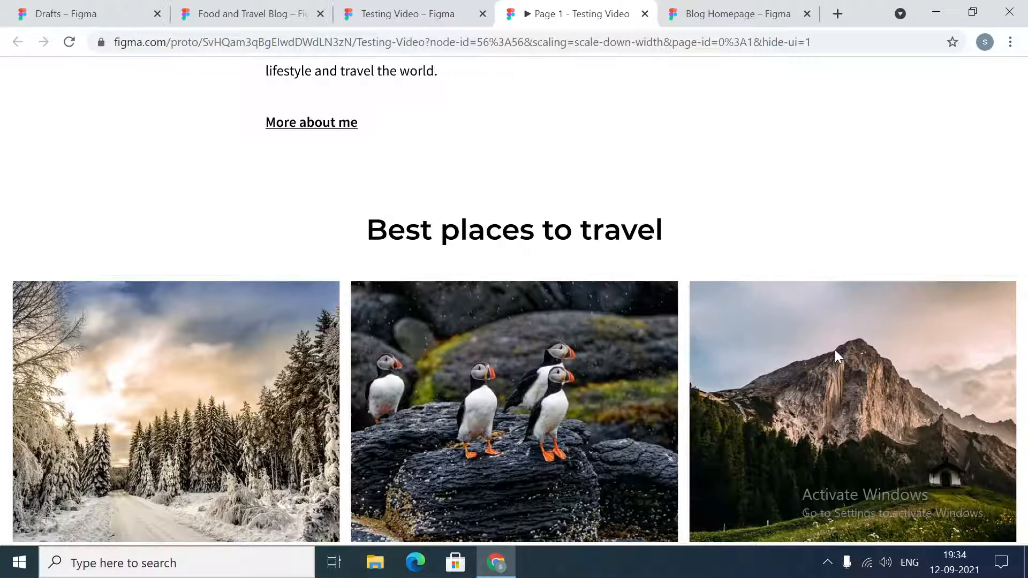
scroll(816, 299, down, 2)
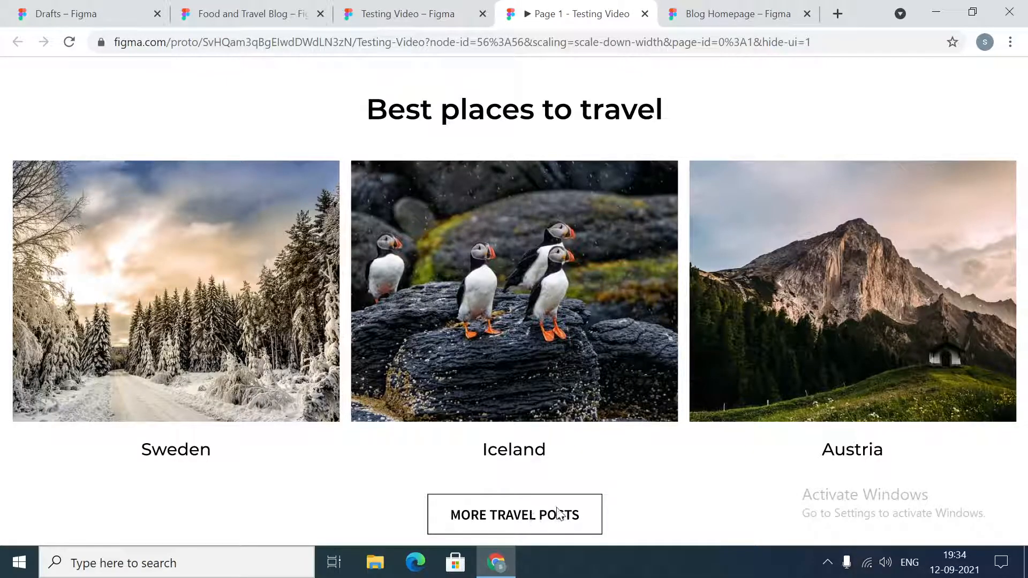
scroll(698, 452, down, 5)
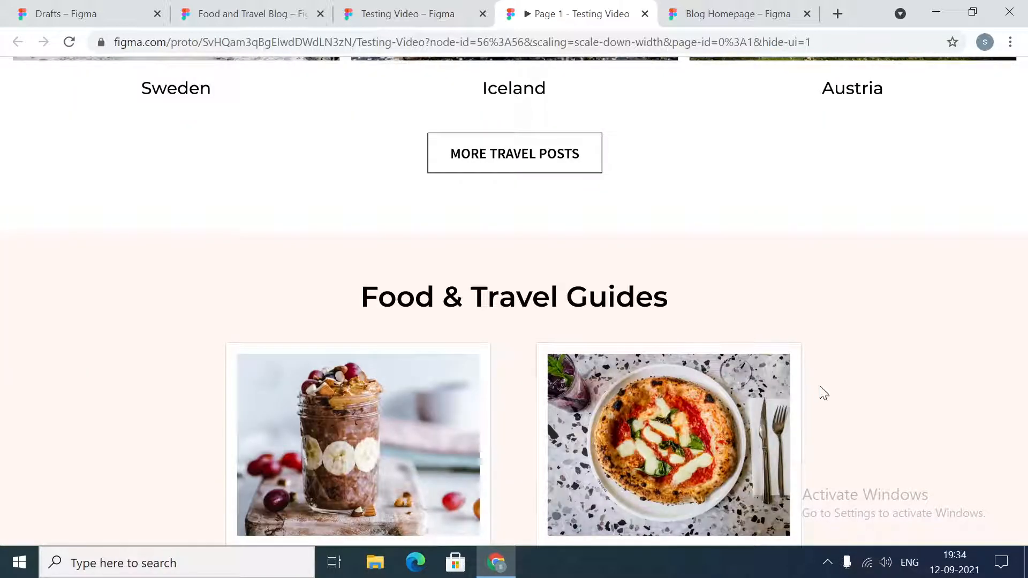
scroll(916, 374, down, 2)
scroll(917, 373, down, 2)
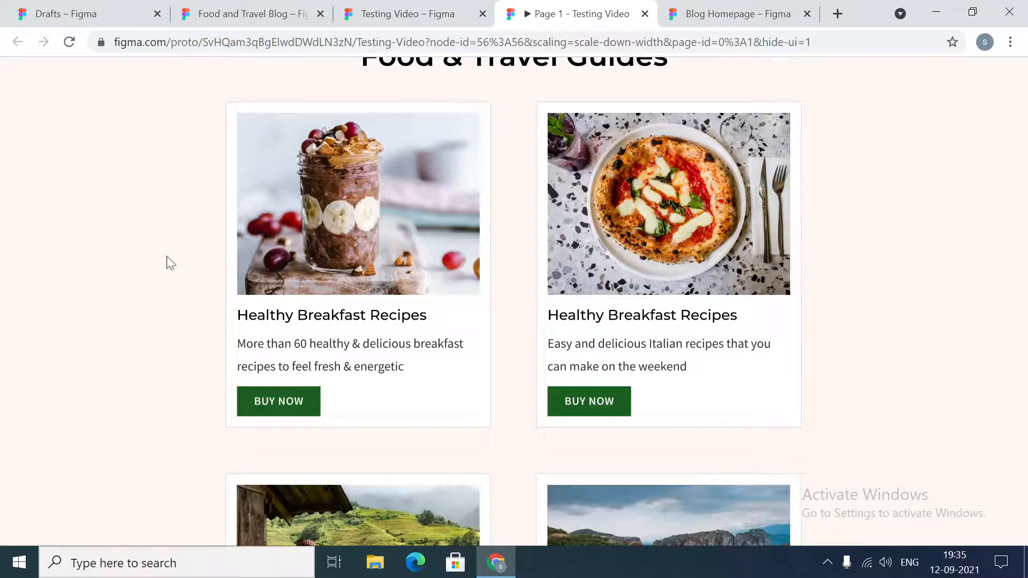
scroll(681, 328, down, 5)
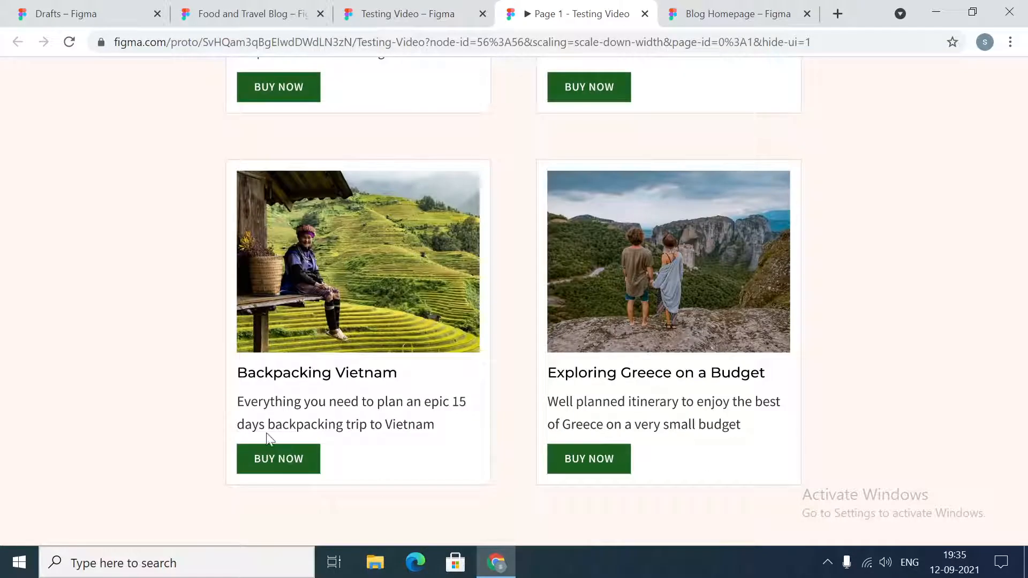
scroll(829, 420, down, 7)
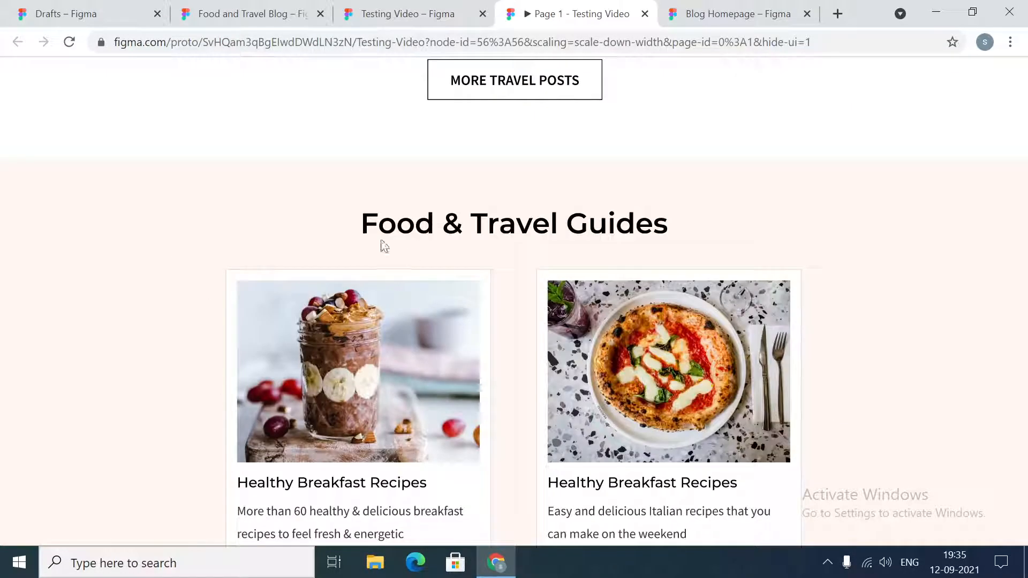
scroll(861, 273, down, 2)
scroll(862, 274, down, 6)
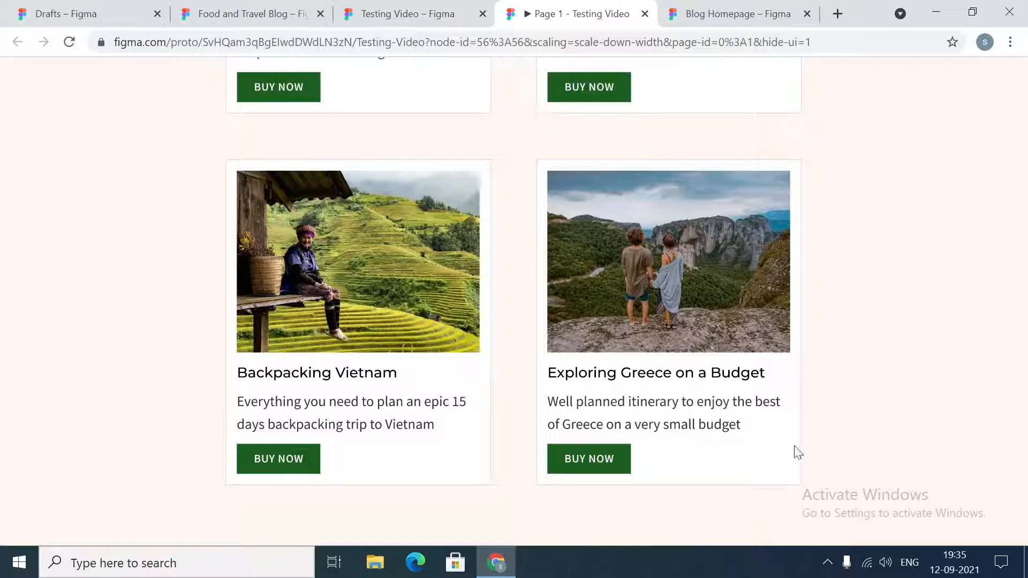
- Review the prototype's food posts, the "More food posts" button and the author introduction a second time
scroll(848, 438, up, 10)
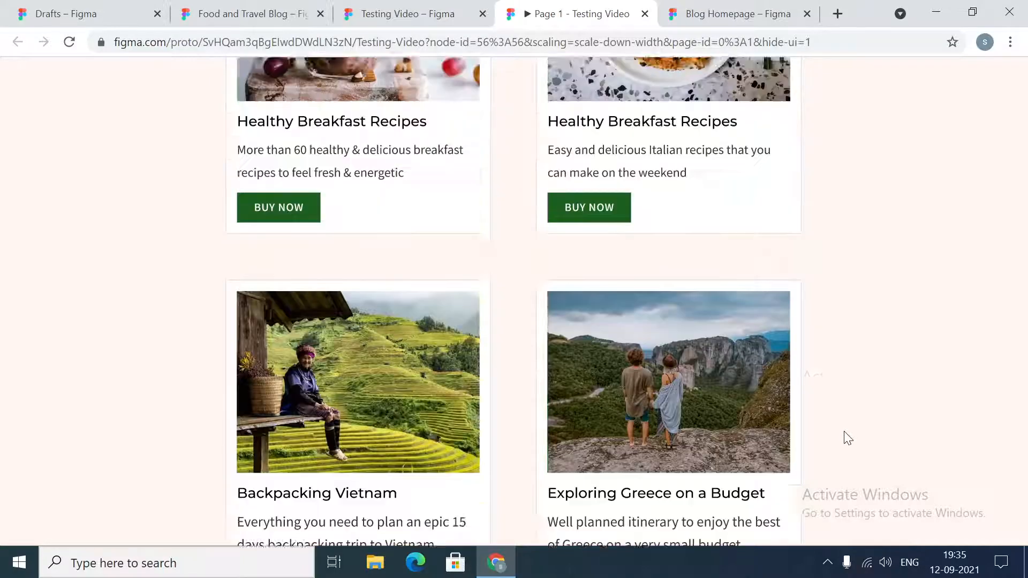
scroll(849, 445, up, 8)
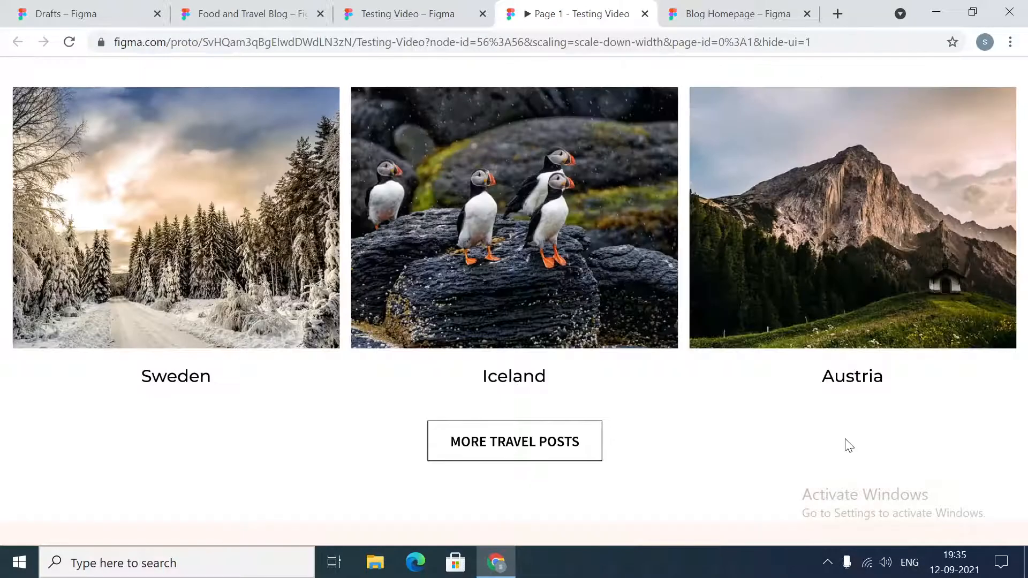
scroll(847, 442, up, 10)
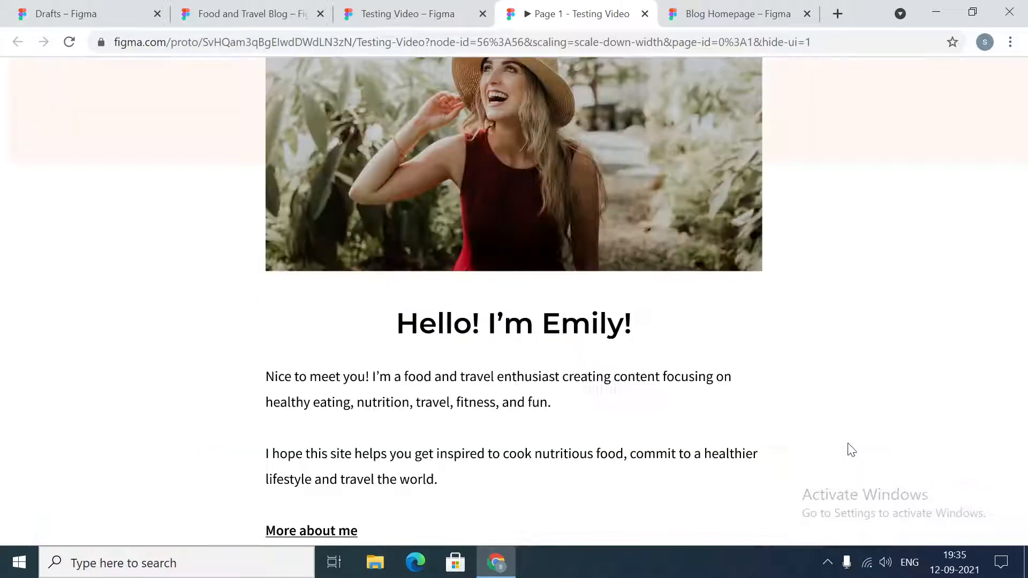
scroll(851, 449, up, 2)
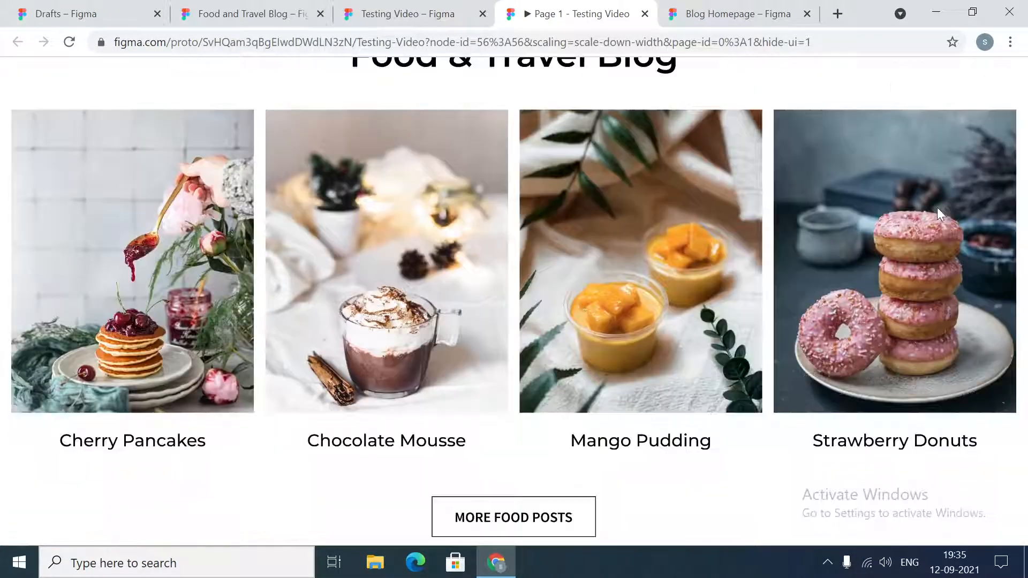
scroll(943, 214, down, 3)
scroll(536, 184, up, 3)
scroll(879, 230, down, 6)
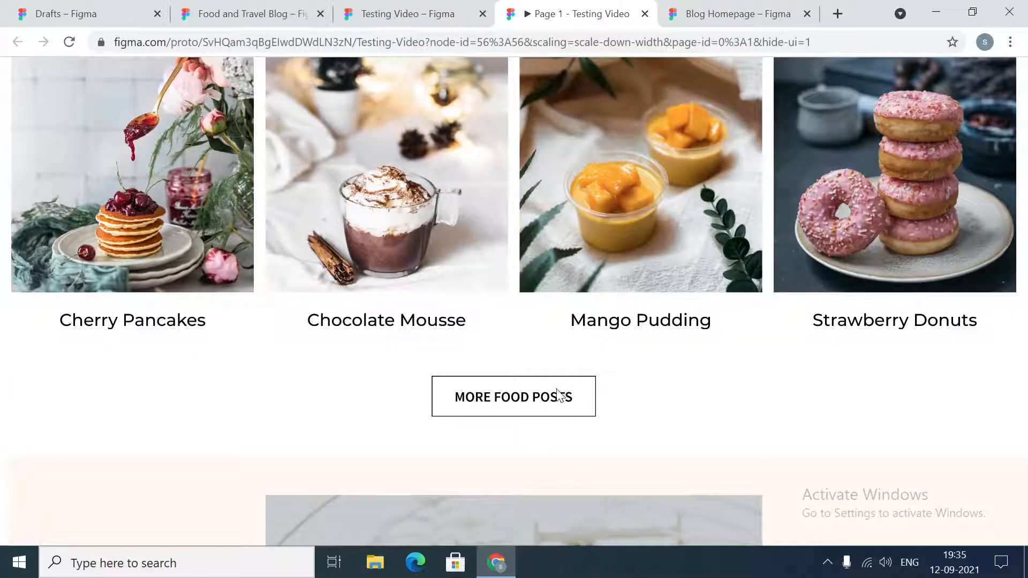
scroll(866, 363, down, 9)
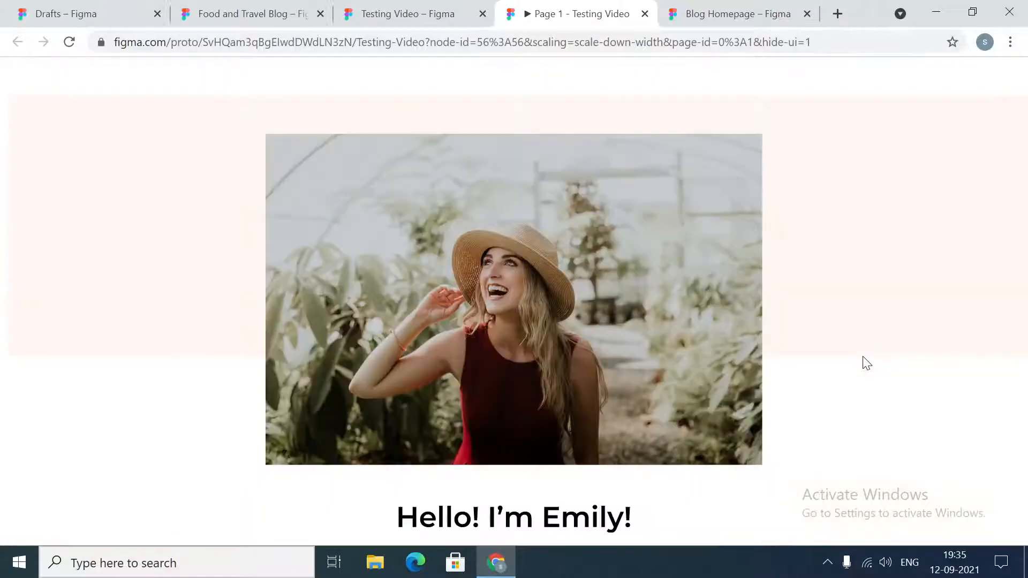
scroll(469, 233, down, 3)
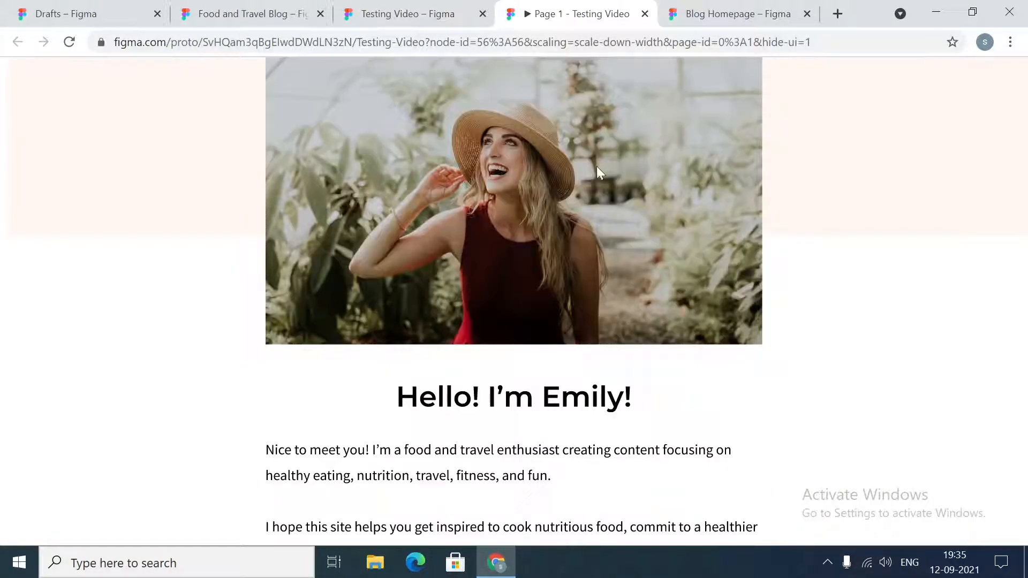
scroll(744, 236, down, 6)
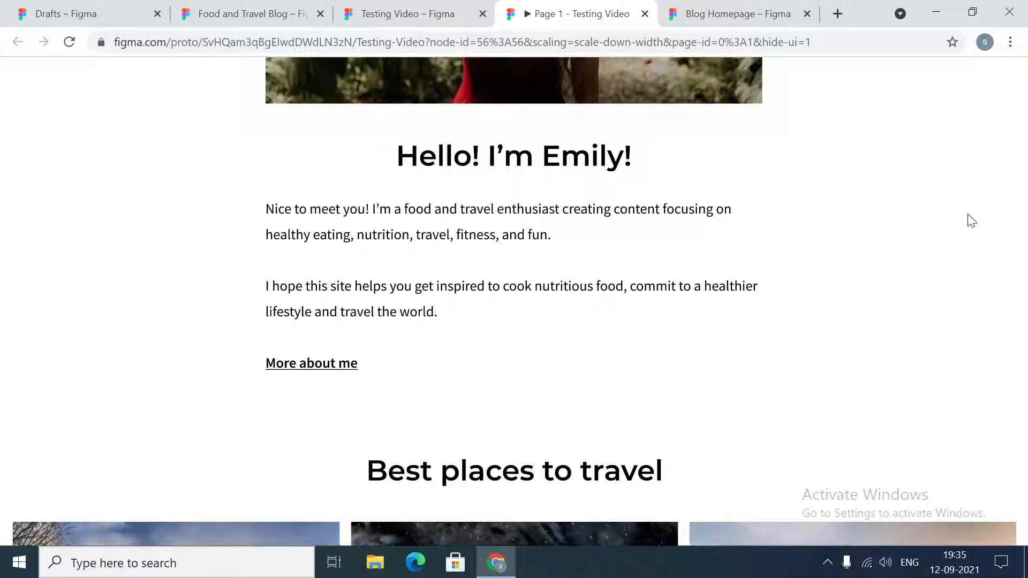
- Review the travel destinations, the "More travel posts" button and the guide cards again, ending at the page header
scroll(972, 221, down, 6)
scroll(316, 260, down, 3)
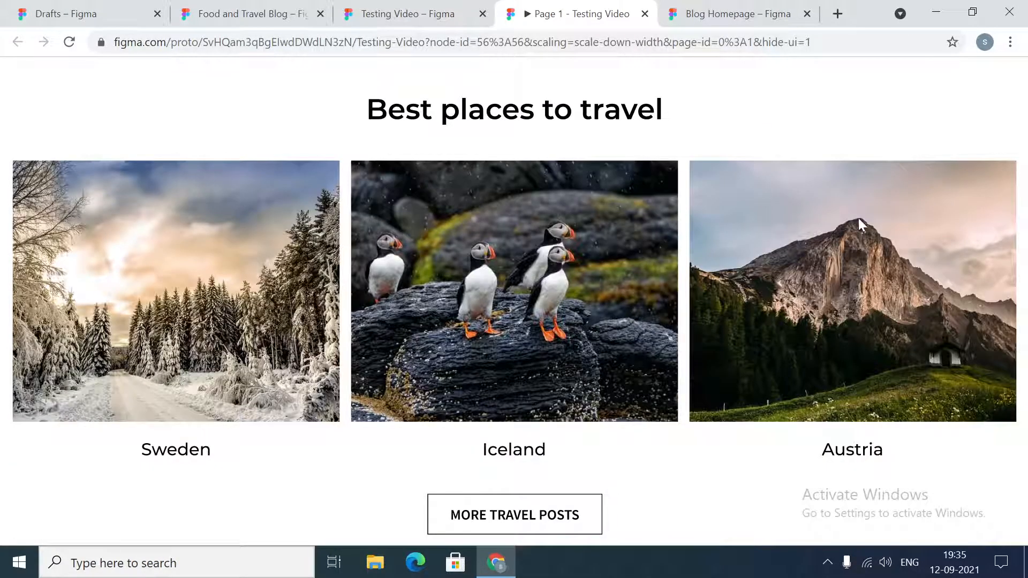
scroll(936, 281, down, 5)
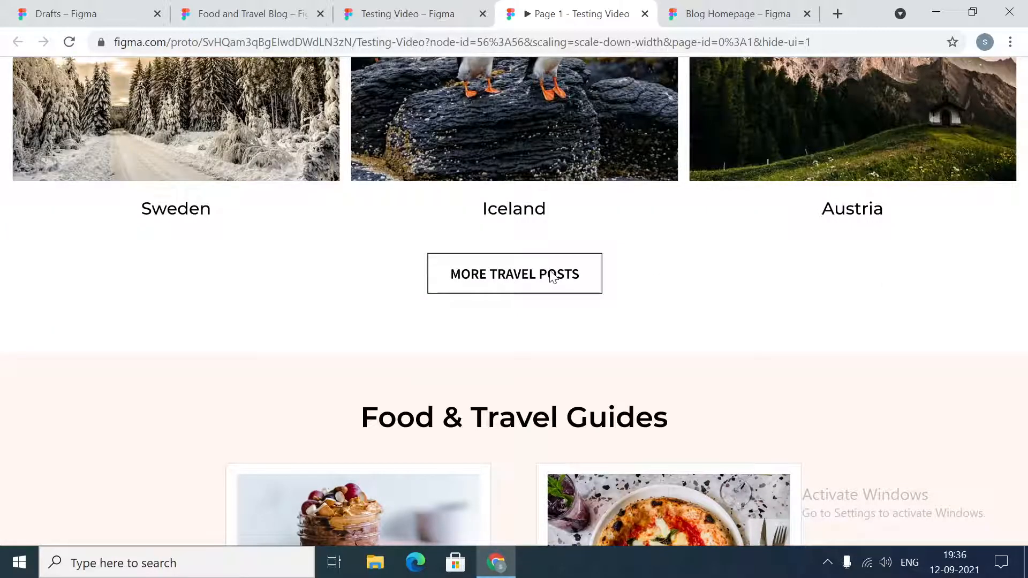
scroll(913, 292, down, 7)
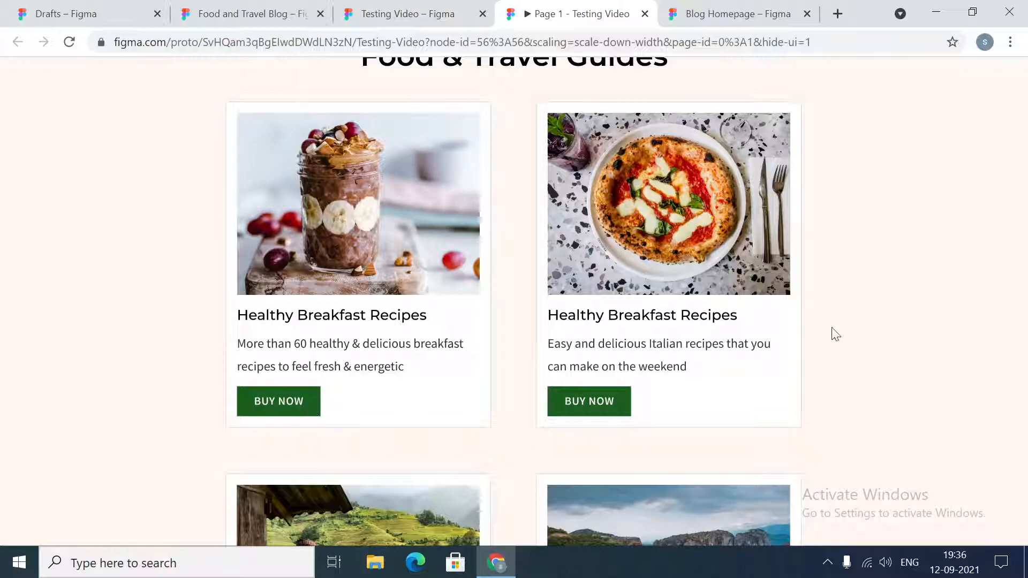
scroll(836, 334, down, 4)
scroll(835, 333, up, 1)
scroll(836, 333, down, 2)
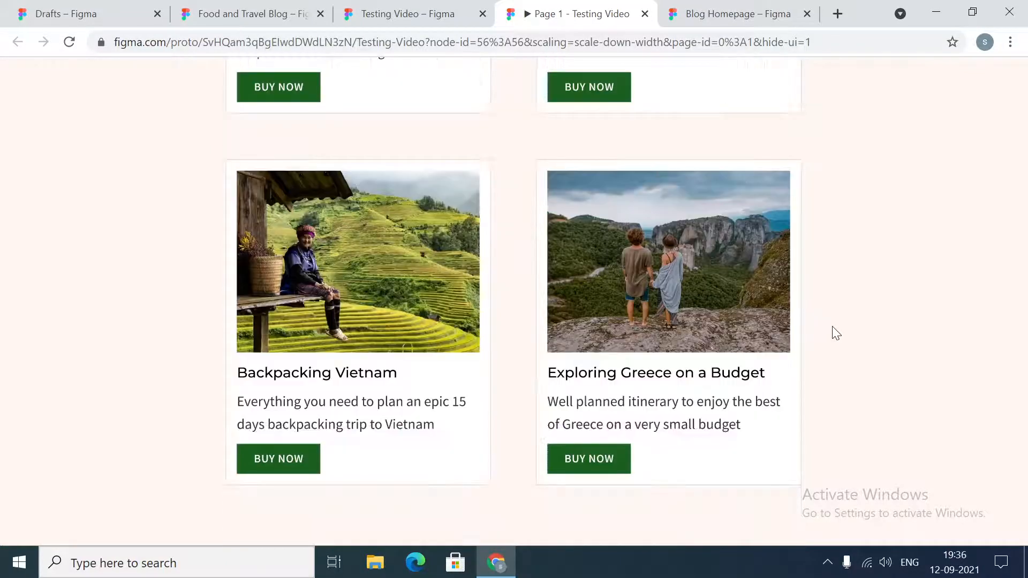
scroll(879, 331, up, 10)
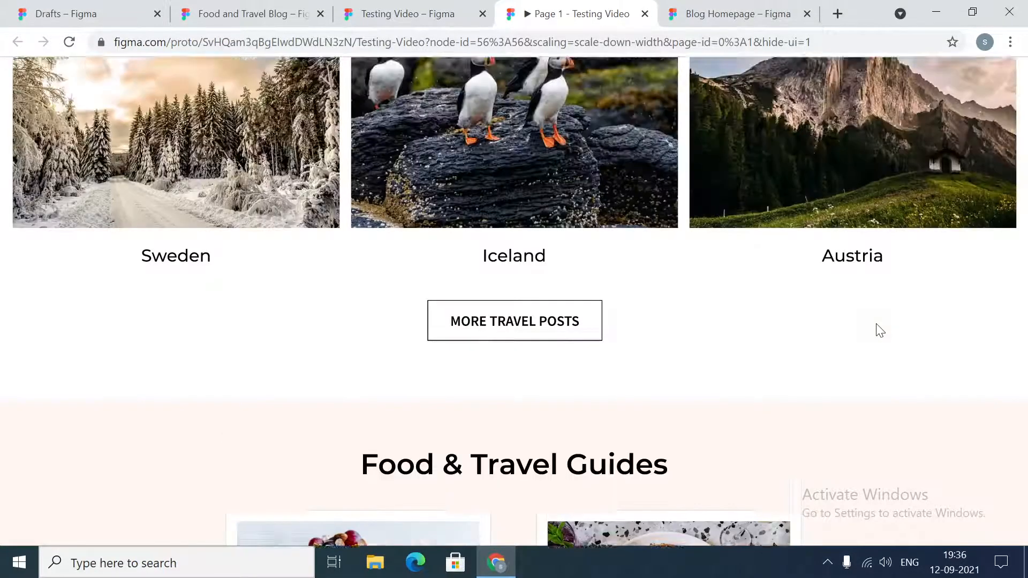
scroll(881, 330, up, 6)
scroll(881, 331, up, 4)
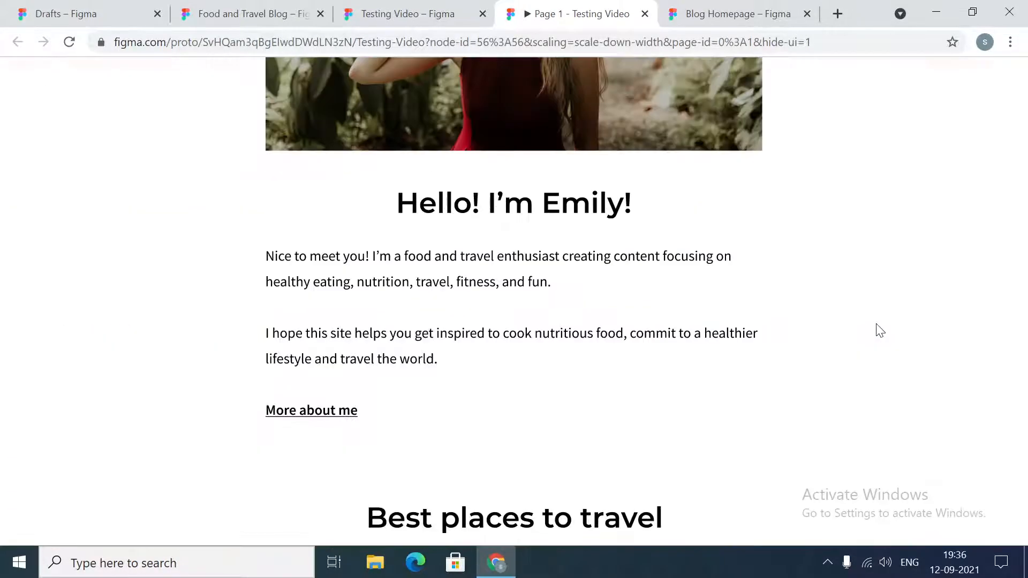
scroll(879, 330, up, 8)
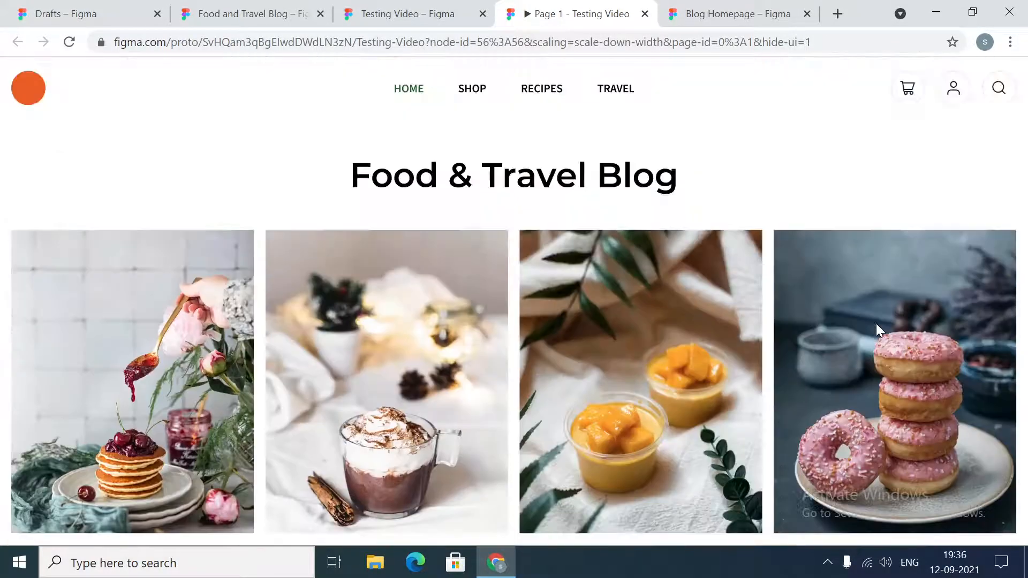
- Switch to the Testing Video design file and view the Home frame on the canvas
click(423, 6)
click(758, 349)
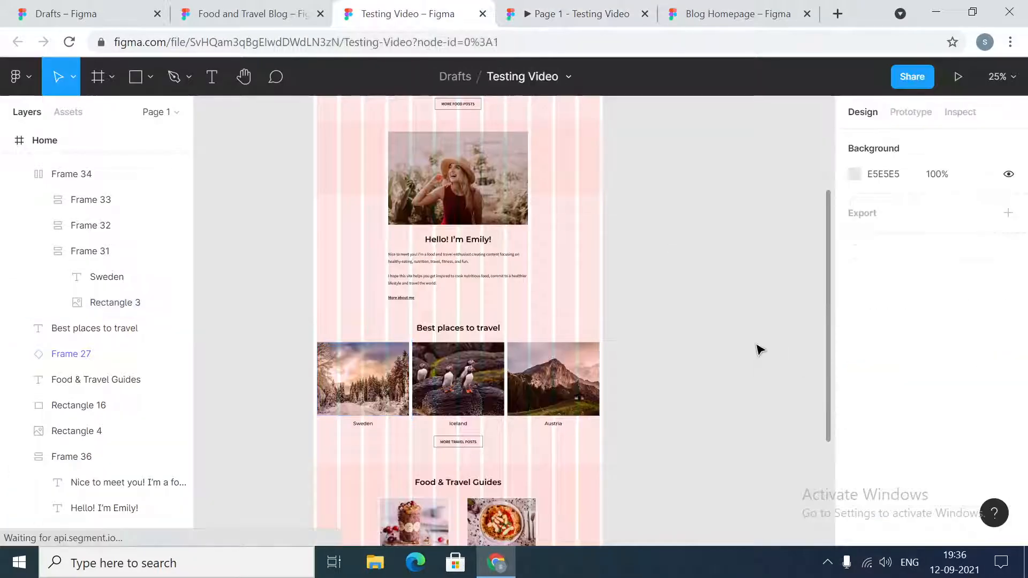
scroll(696, 423, up, 5)
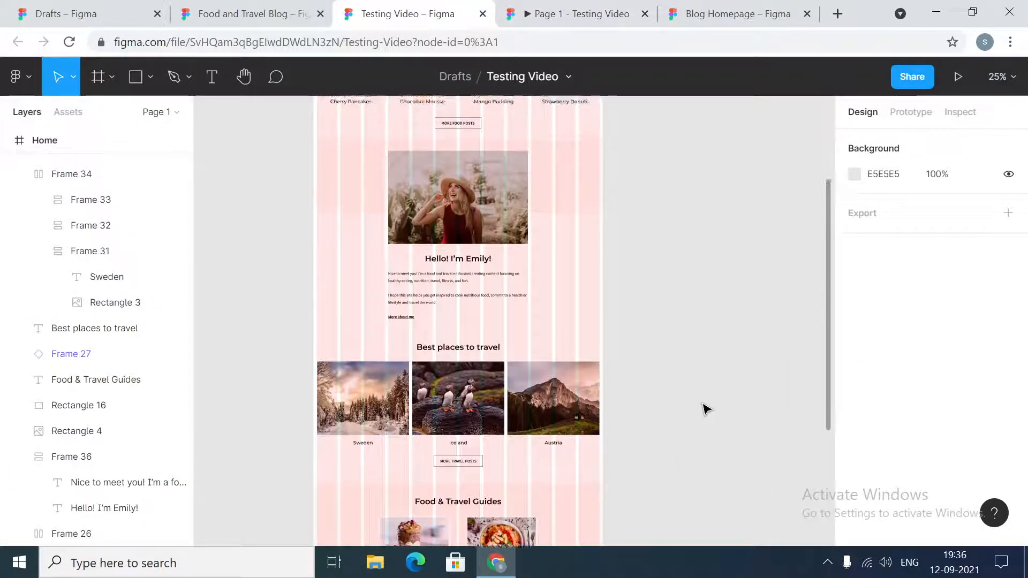
- Examine the Home frame's header, food posts, author introduction and "Best places to travel" section at 50% zoom
scroll(709, 411, up, 2)
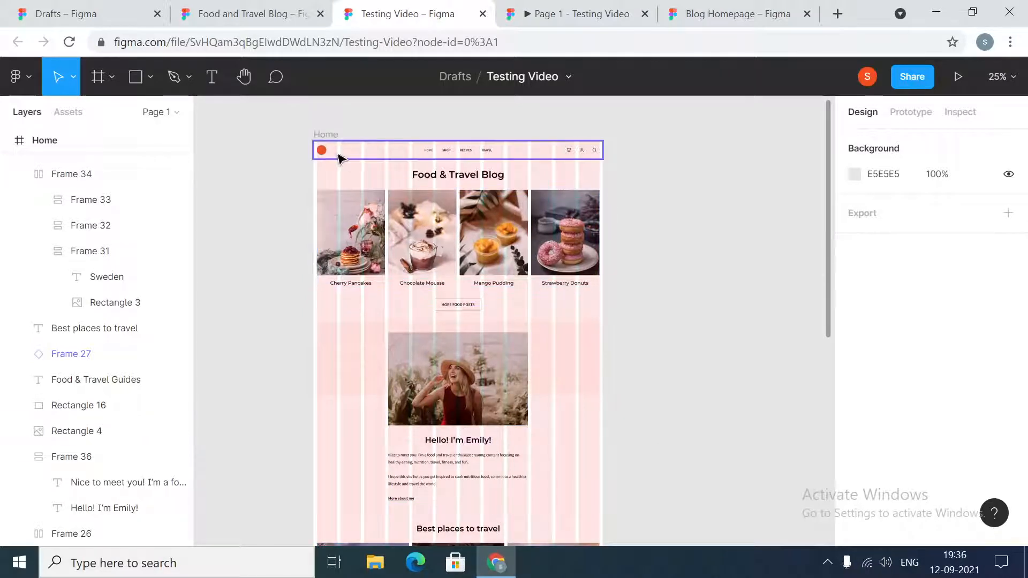
key(ctrl+plus)
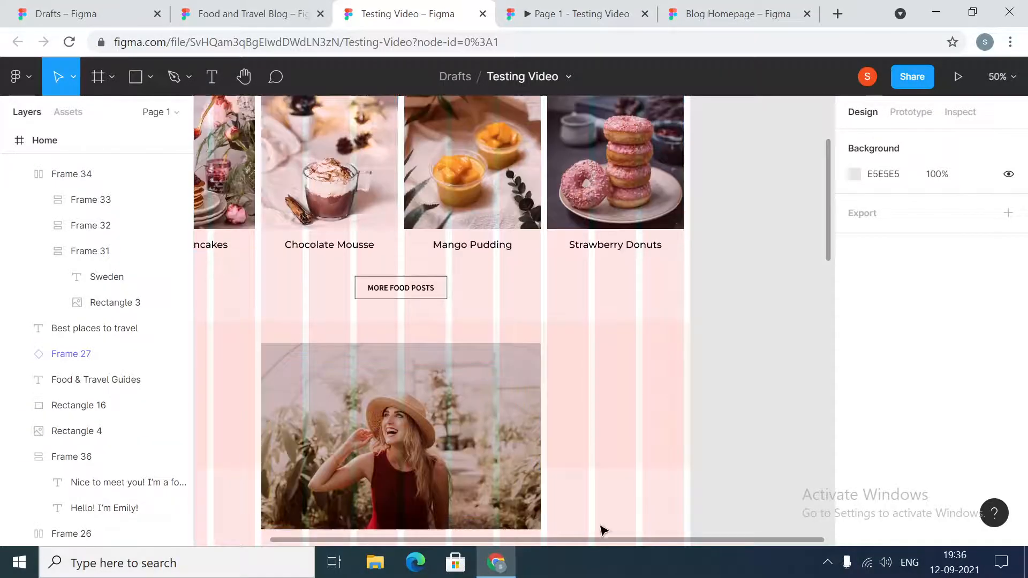
drag(603, 541, 512, 552)
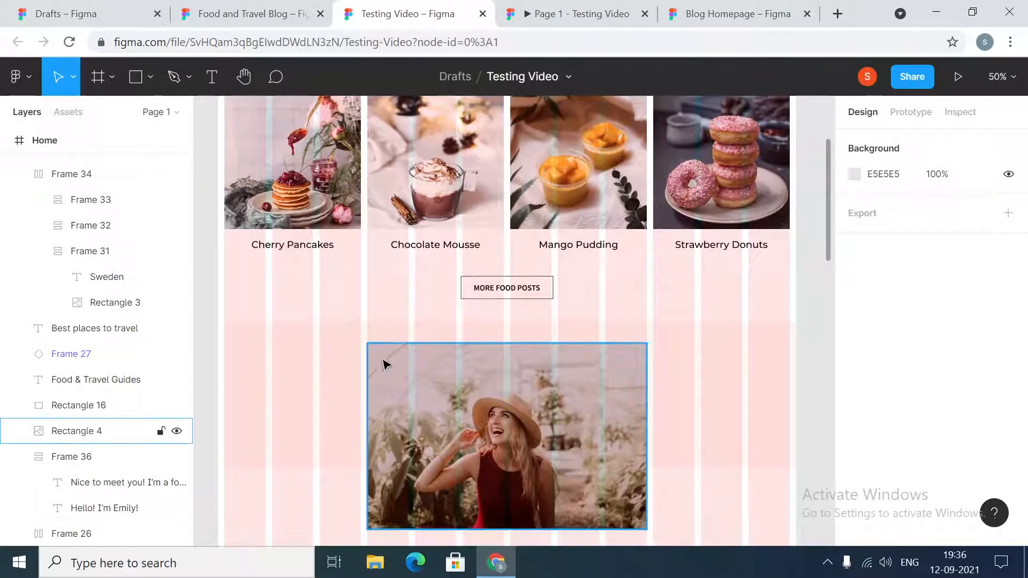
scroll(547, 369, down, 1)
scroll(551, 365, down, 10)
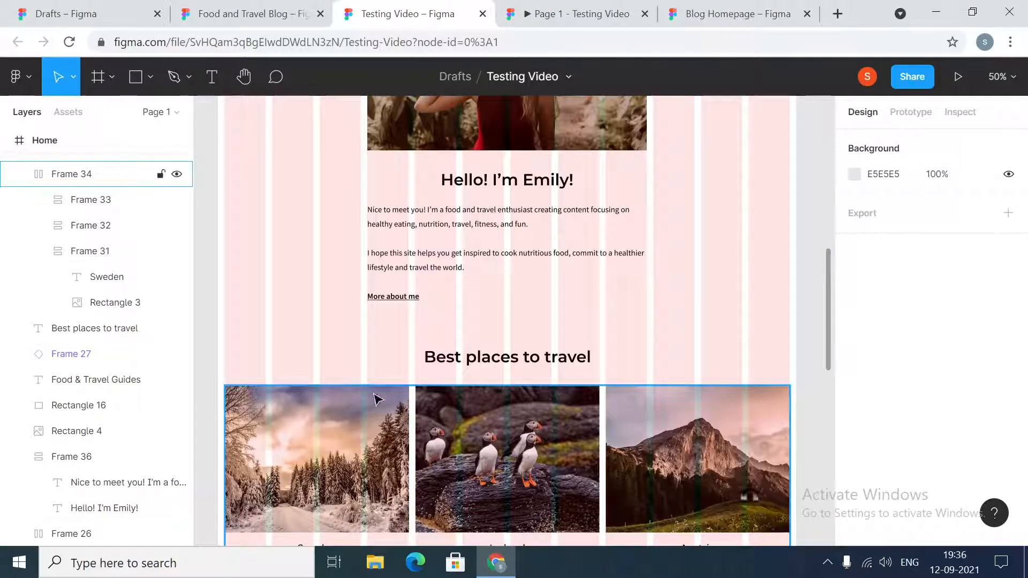
scroll(782, 401, down, 2)
scroll(773, 401, down, 8)
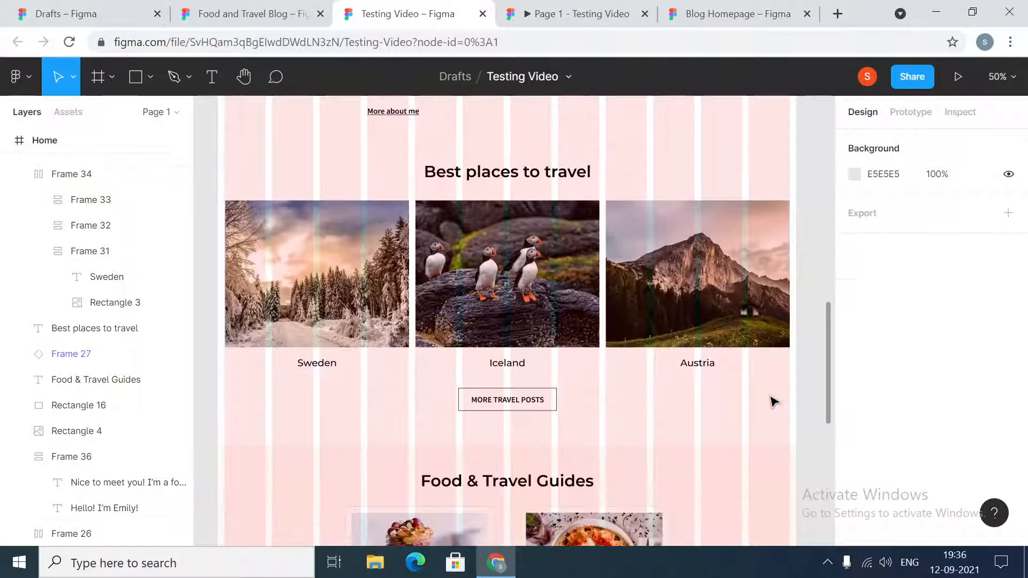
- Examine the "Food & Travel Guides" cards in the Home frame, then return to the frame's header
scroll(776, 402, down, 8)
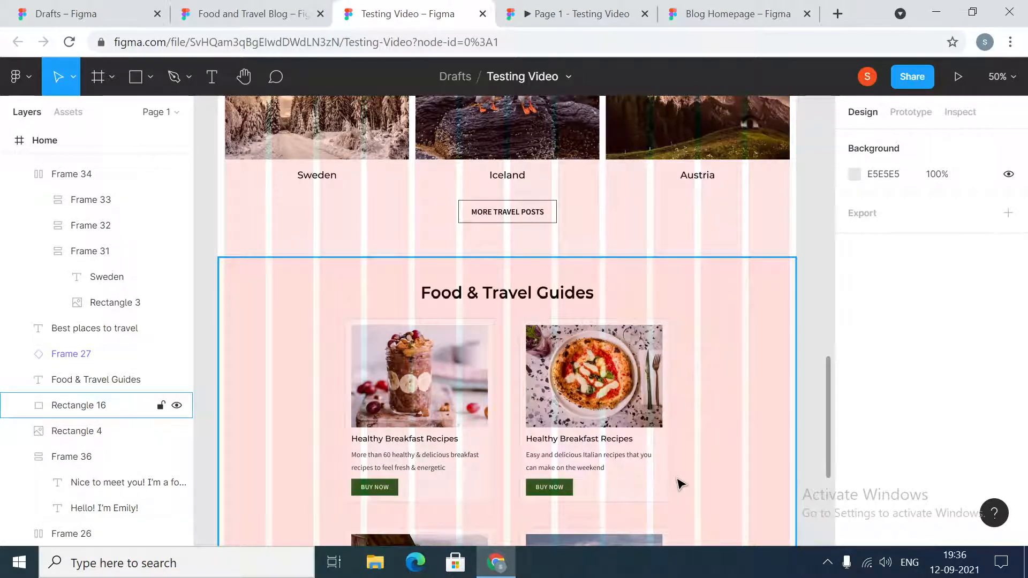
scroll(680, 485, down, 1)
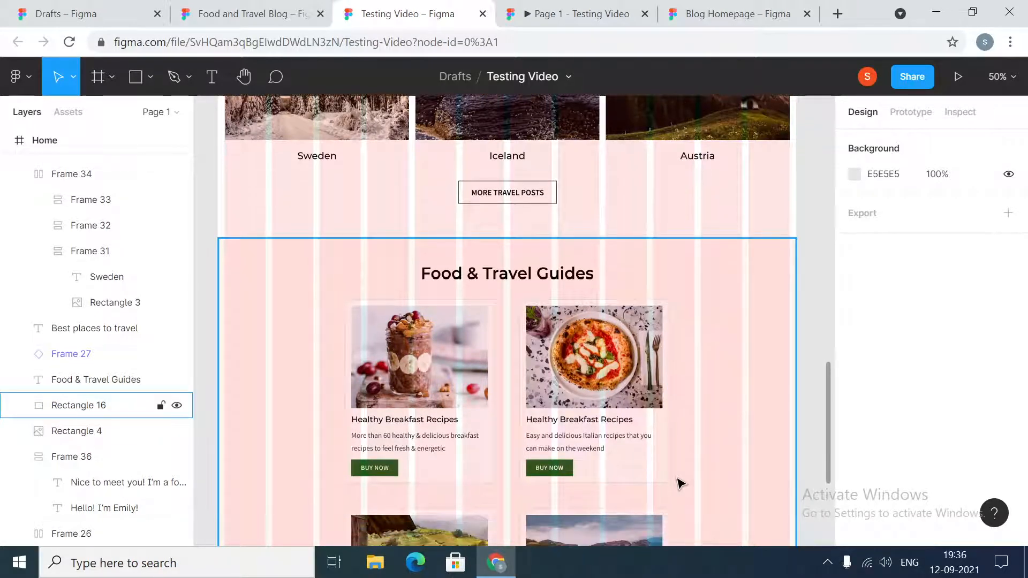
scroll(680, 484, down, 1)
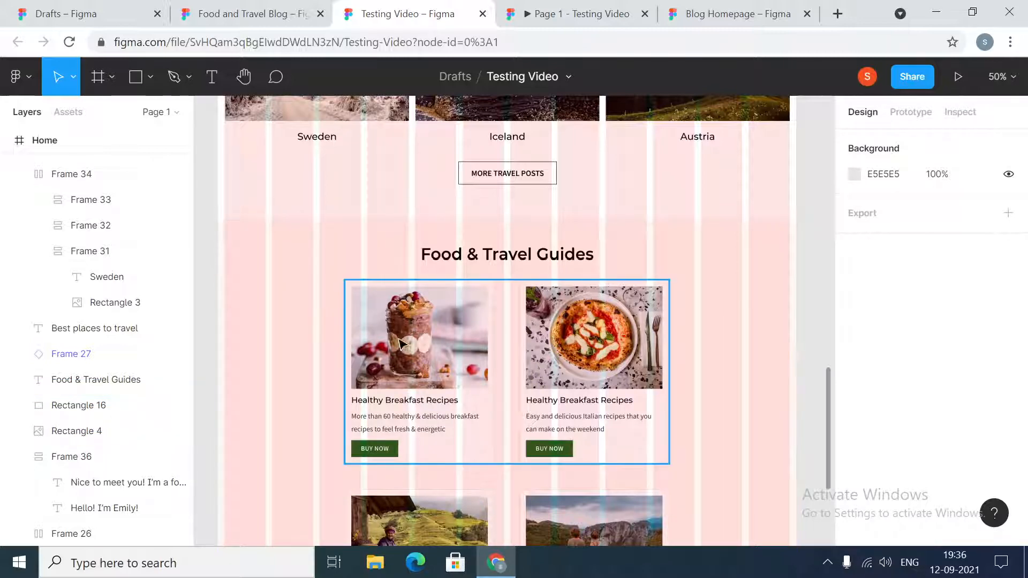
scroll(400, 343, down, 3)
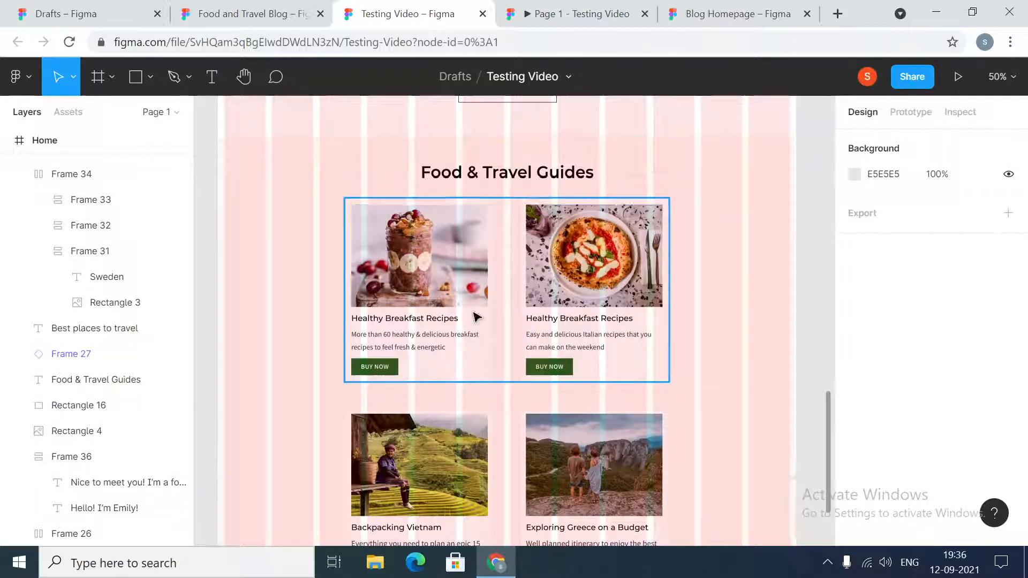
scroll(477, 317, down, 6)
scroll(616, 284, up, 1)
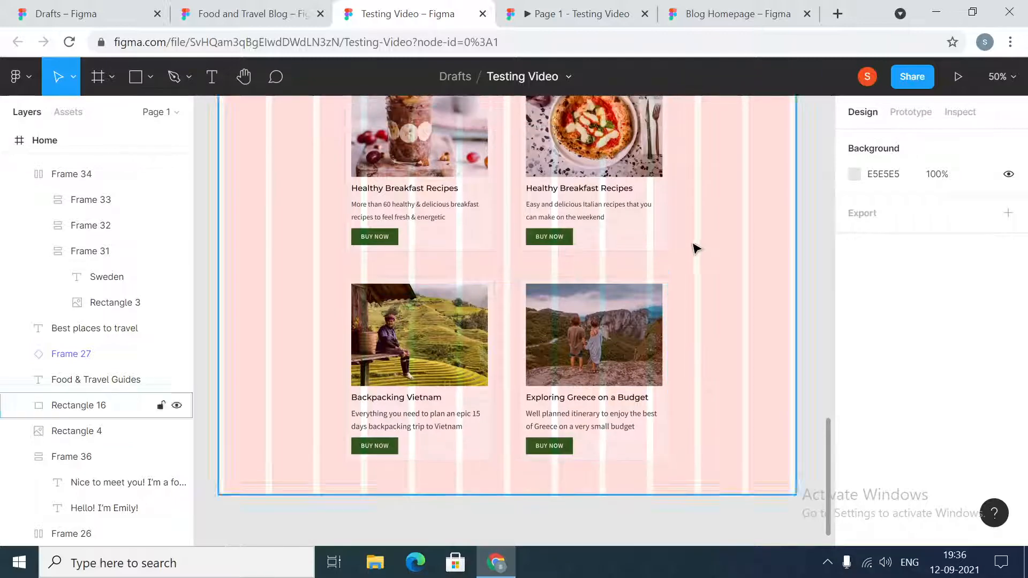
scroll(473, 399, up, 20)
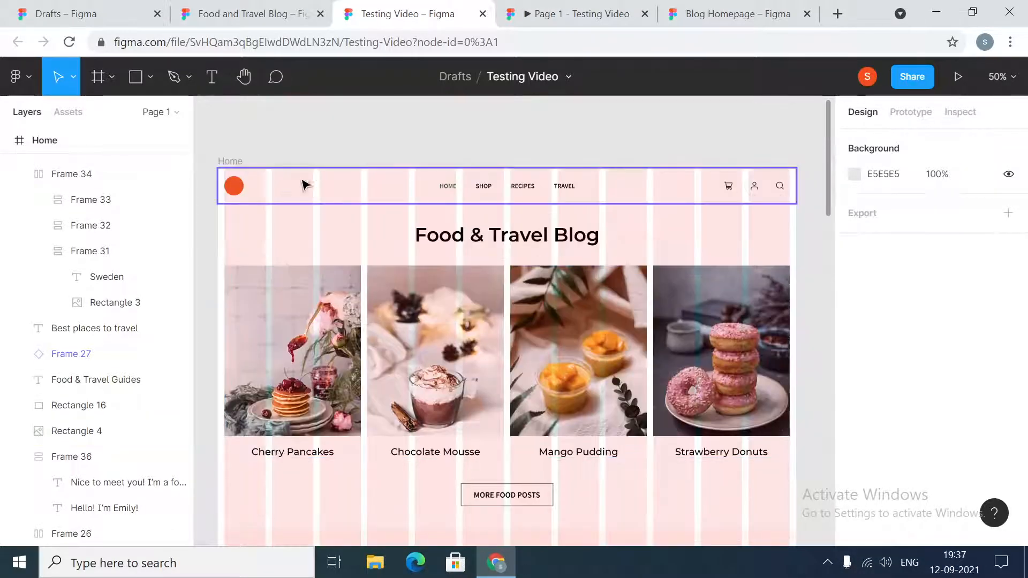
- Narrow the Home frame from its left edge to a width of about 1158 to test how its content adapts
click(231, 160)
scroll(419, 313, down, 6)
scroll(418, 312, down, 3)
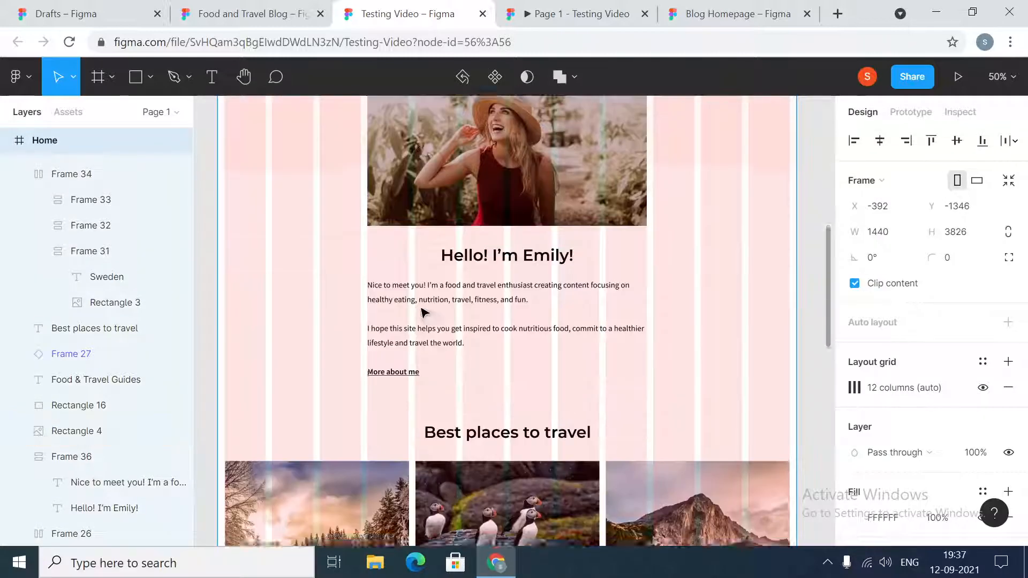
drag(216, 331, 241, 339)
scroll(485, 345, down, 5)
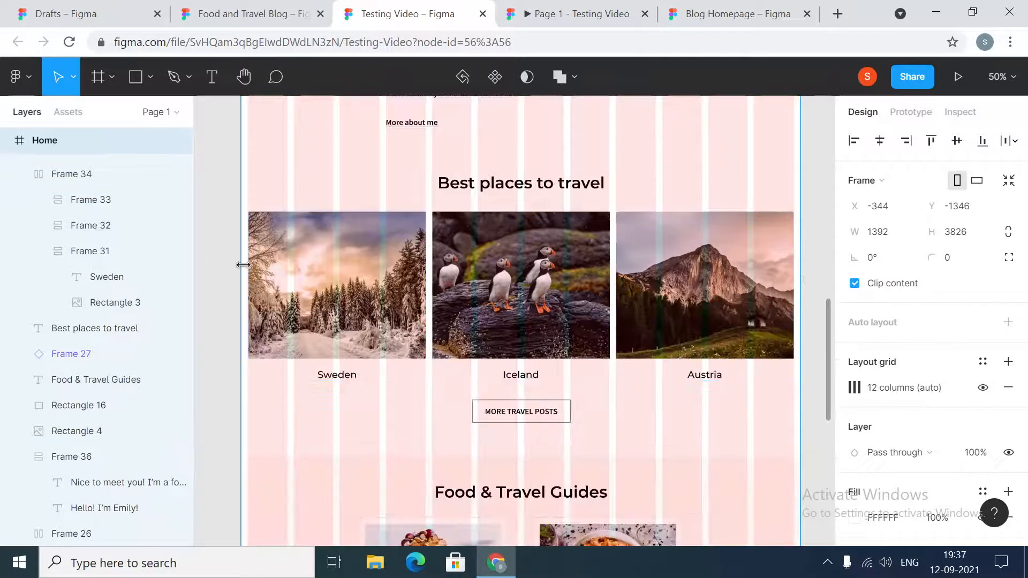
drag(238, 264, 334, 297)
- Check how the "Food & Travel Guides" section and its cards are laid out in the narrowed Home frame
scroll(289, 300, down, 8)
scroll(310, 296, up, 2)
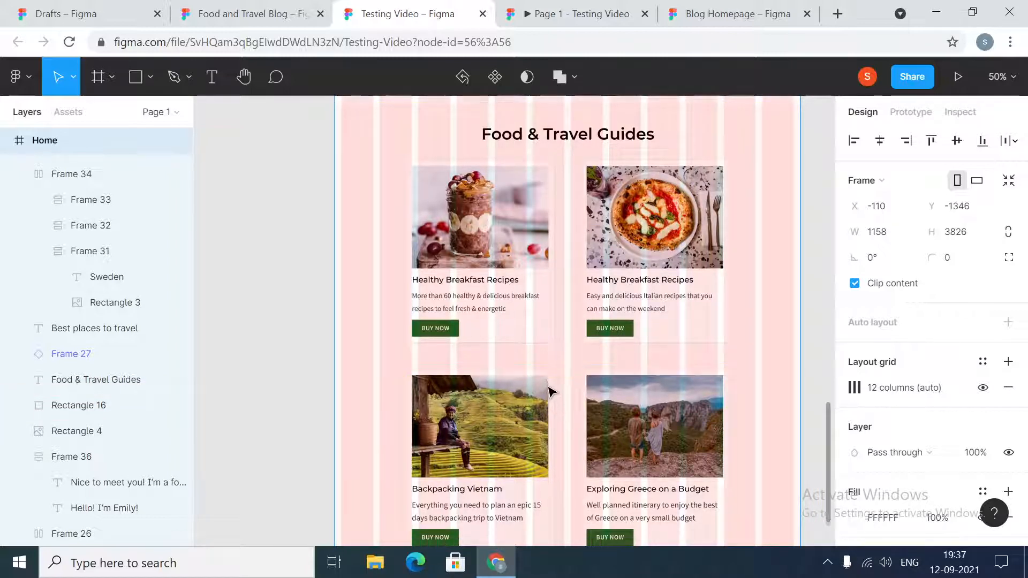
scroll(554, 407, down, 3)
scroll(559, 405, up, 5)
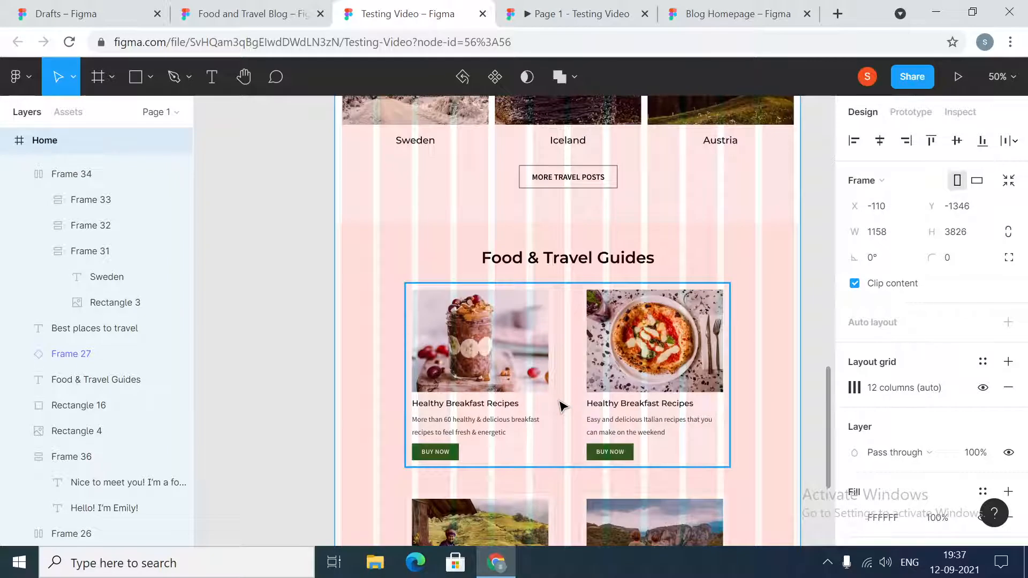
scroll(547, 427, down, 2)
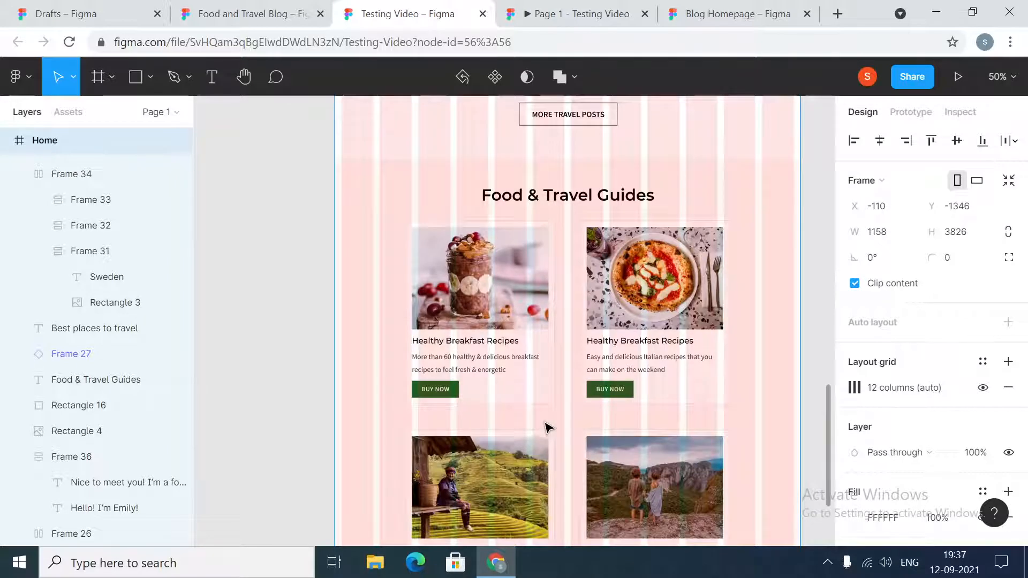
scroll(547, 427, down, 4)
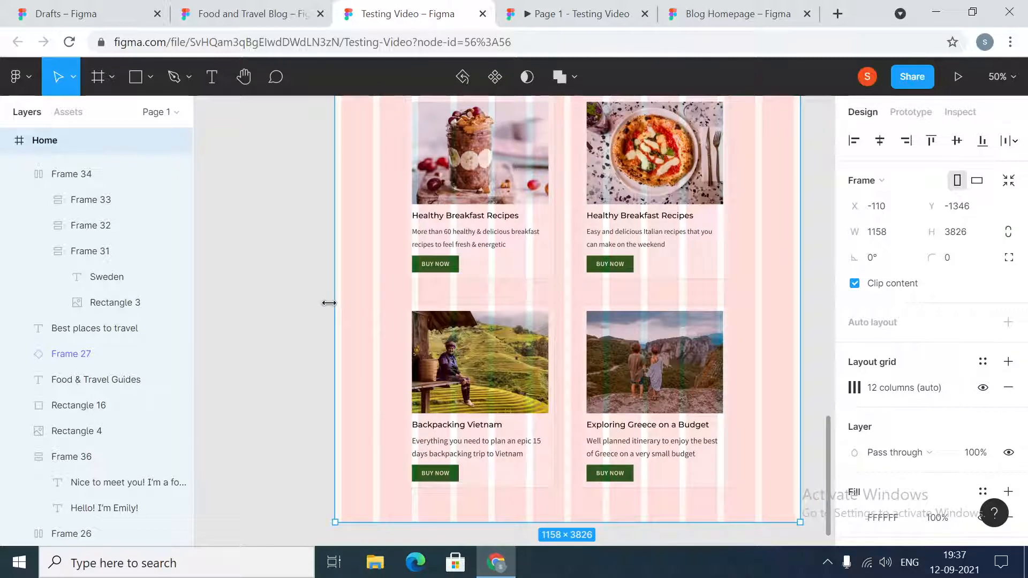
- Widen the Home frame from its left edge, then set its width to exactly 1440
drag(329, 303, 313, 345)
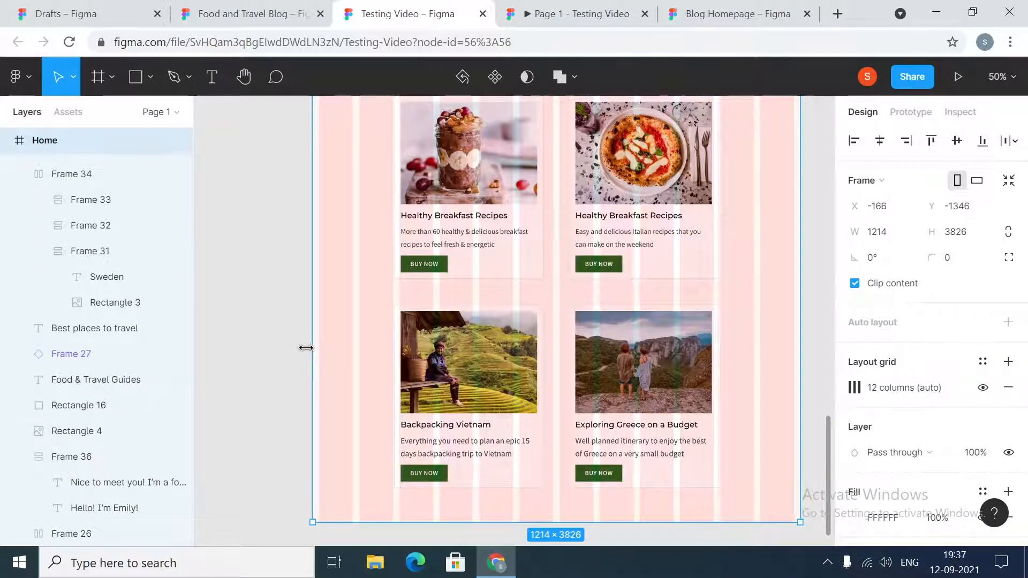
drag(306, 347, 259, 348)
click(893, 239)
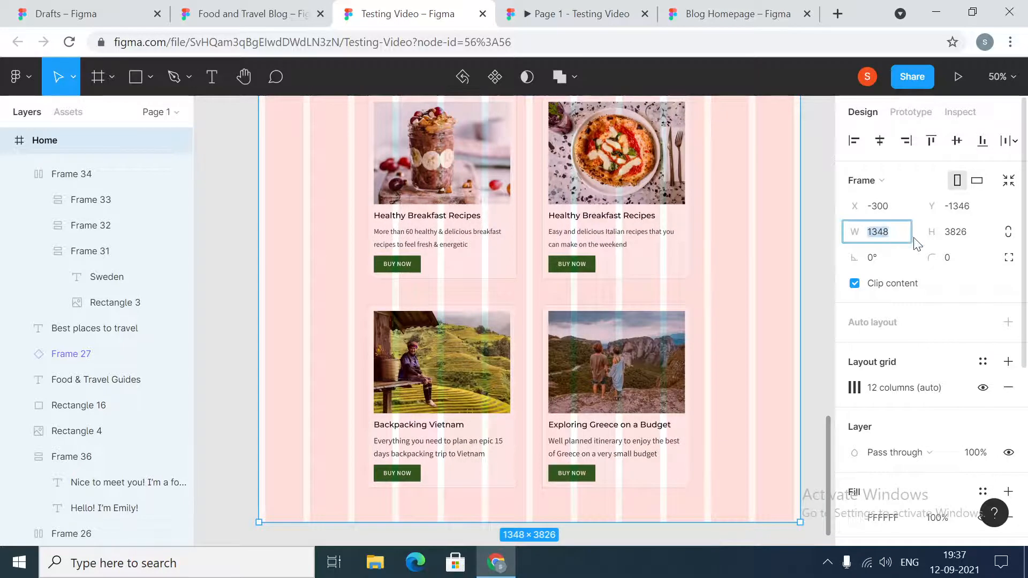
text(1440)
key(Return)
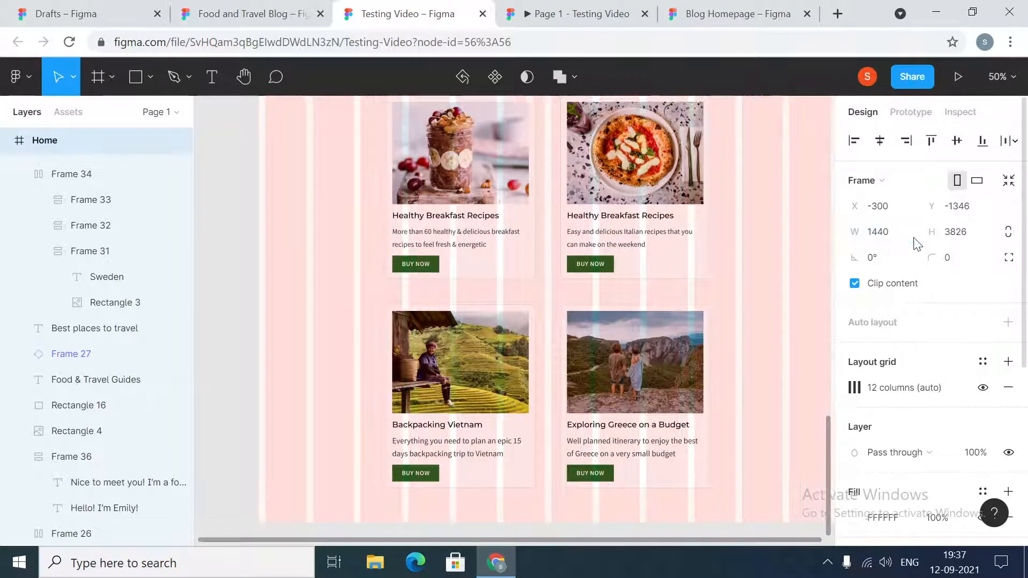
- Review the Home frame at its 1440 width, from the travel section up to the header and down to the author photo
scroll(611, 402, up, 6)
scroll(610, 403, up, 3)
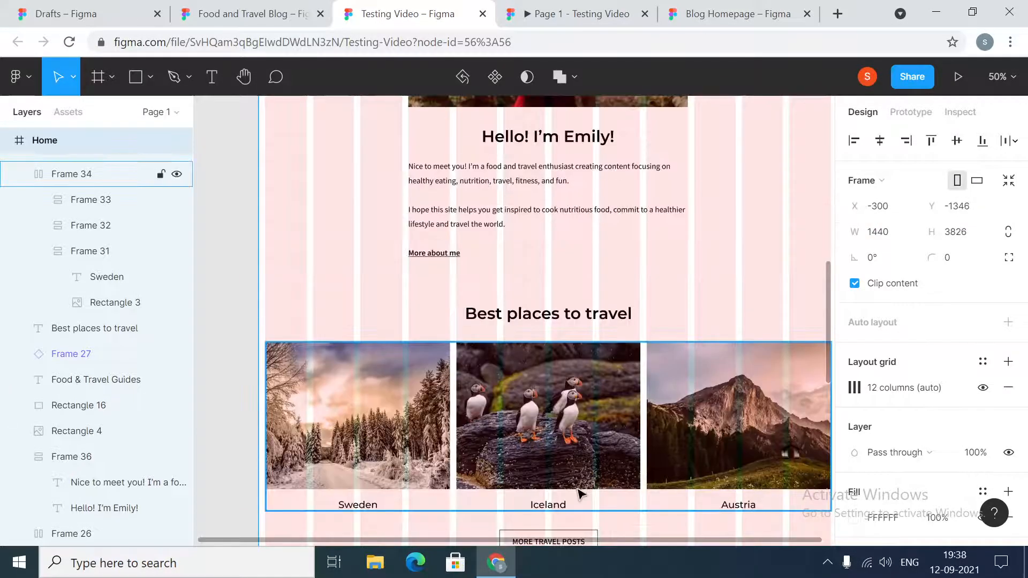
scroll(636, 543, right, 2)
scroll(592, 337, down, 6)
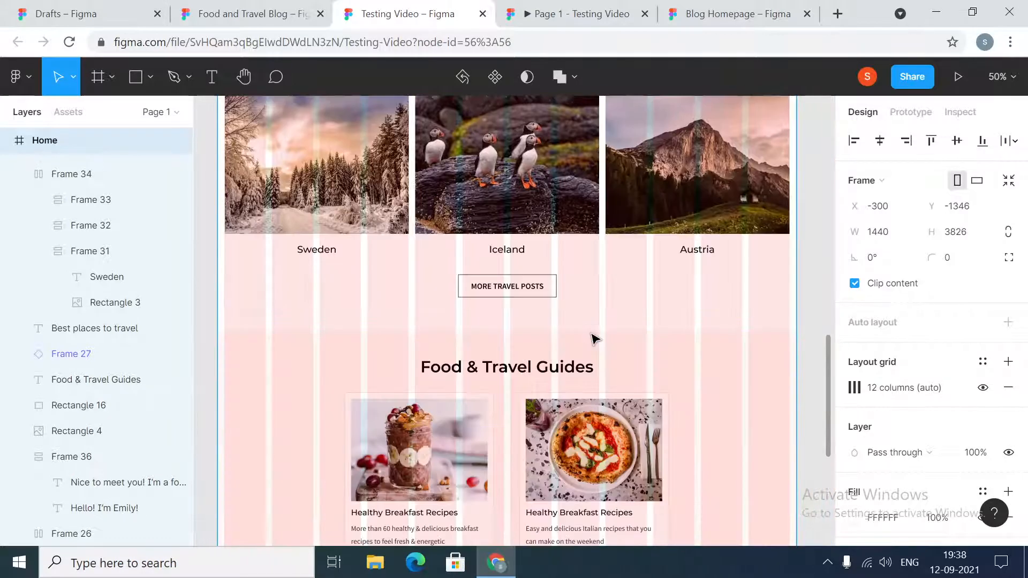
scroll(594, 343, up, 15)
scroll(599, 348, up, 5)
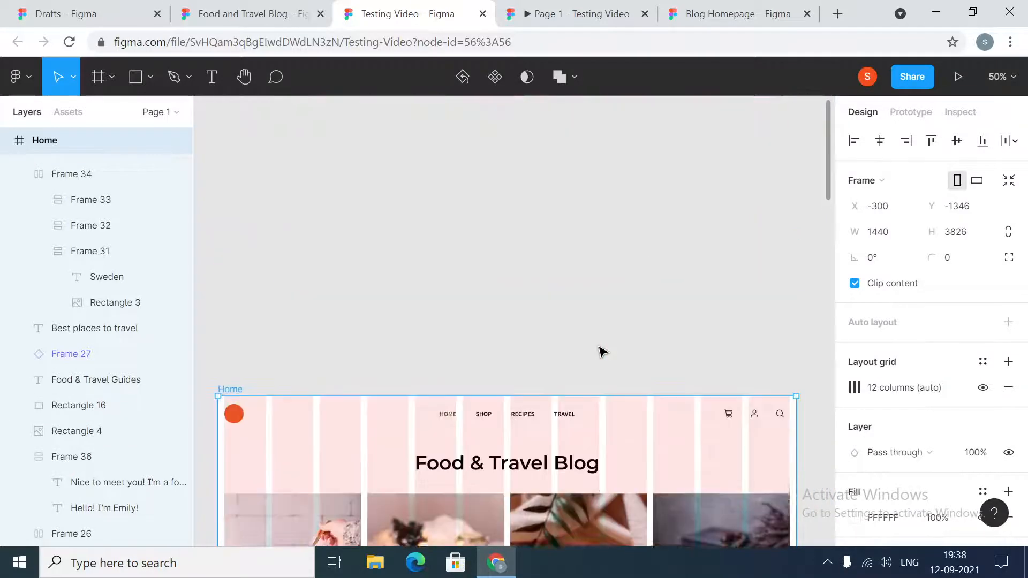
click(529, 283)
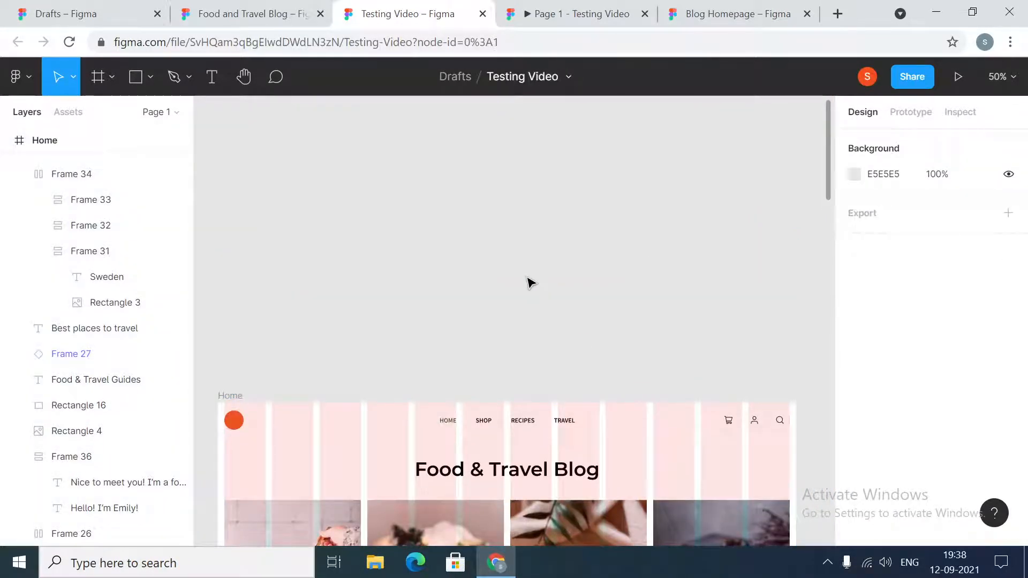
scroll(530, 284, down, 3)
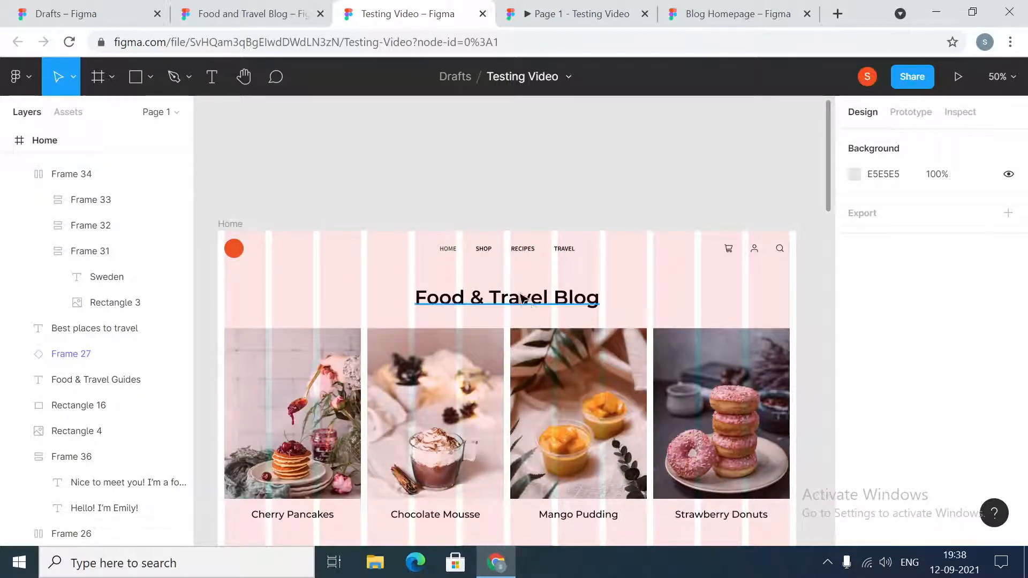
scroll(544, 291, down, 2)
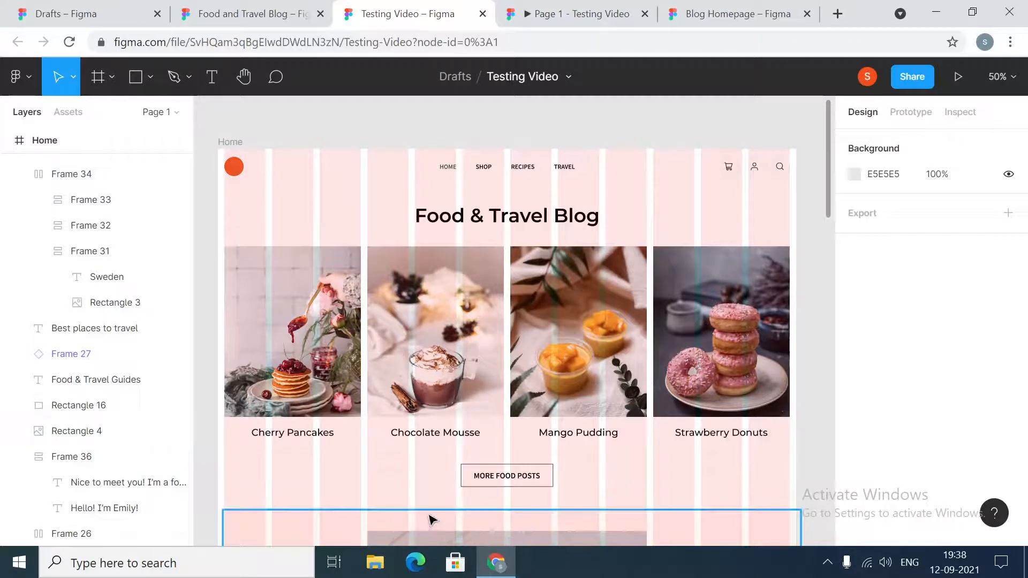
scroll(512, 464, down, 1)
scroll(512, 463, down, 3)
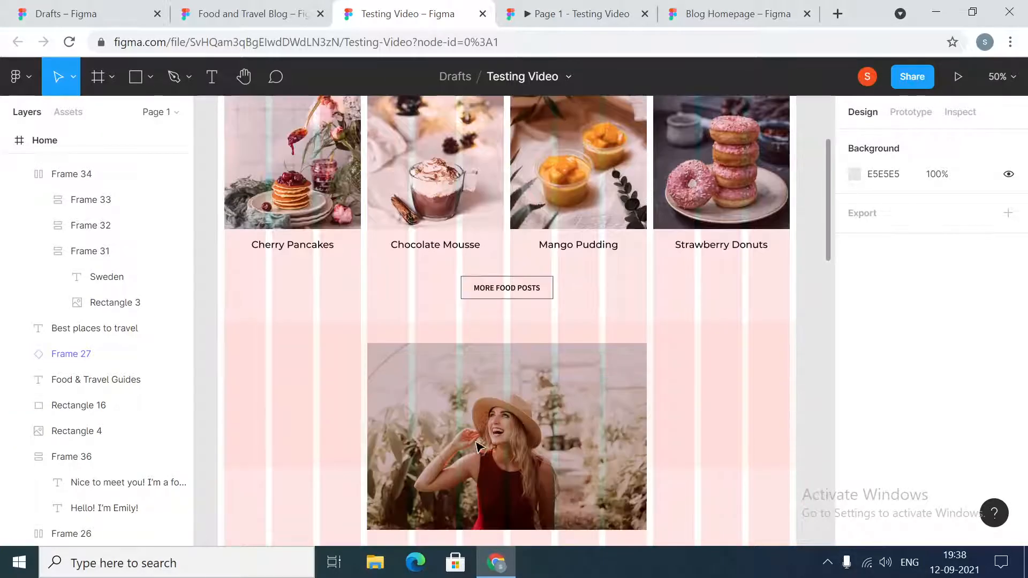
- Switch to the Blog Homepage design file and view its Home and Recipes frames alongside the navigation components
click(595, 14)
click(699, 11)
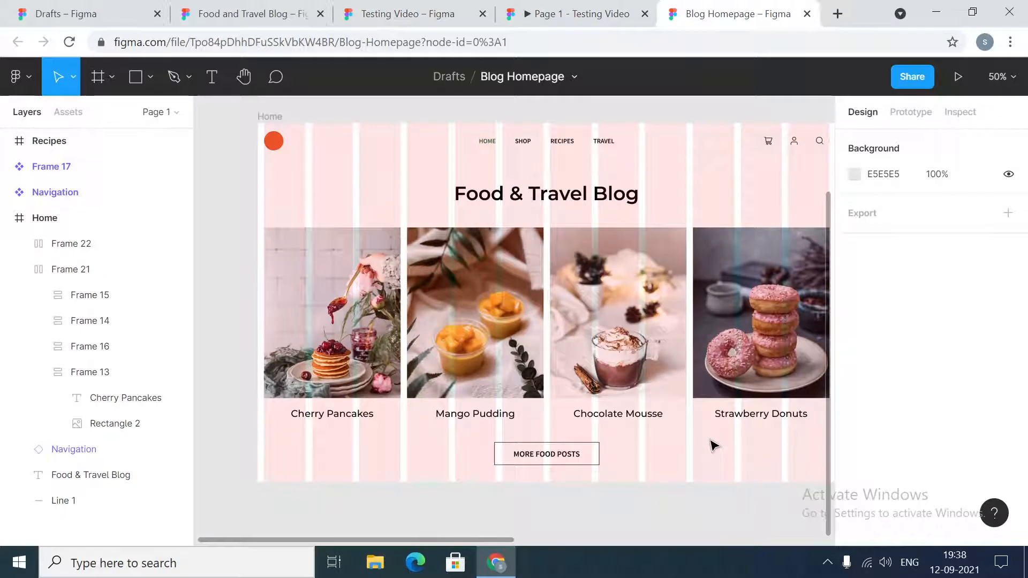
key(minus)
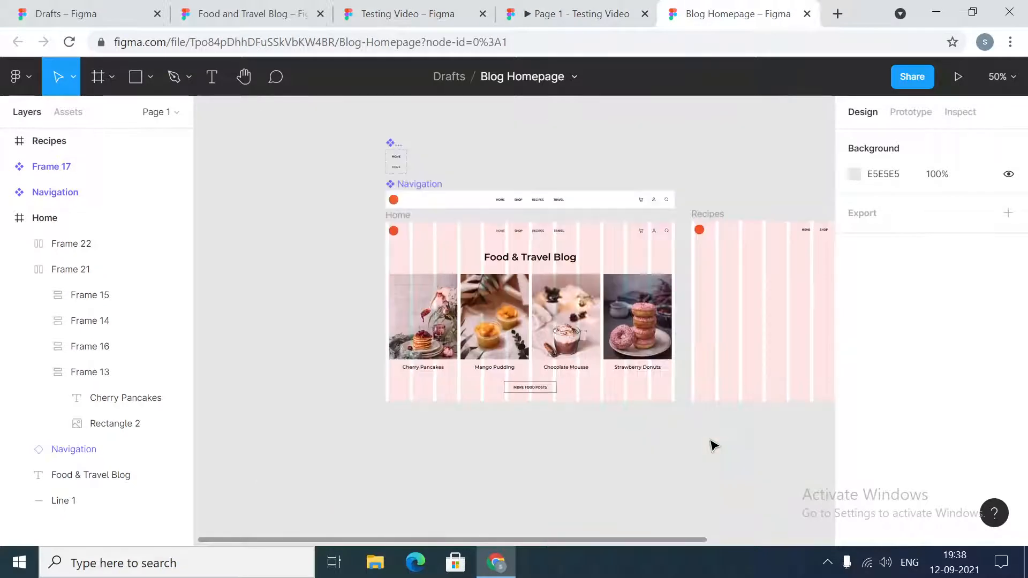
drag(672, 543, 781, 545)
click(354, 200)
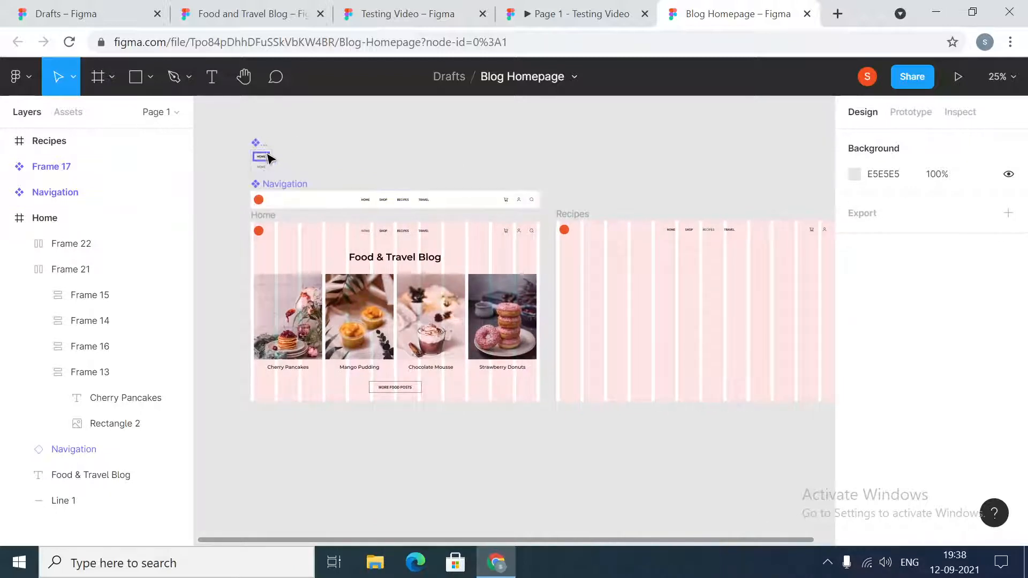
click(354, 238)
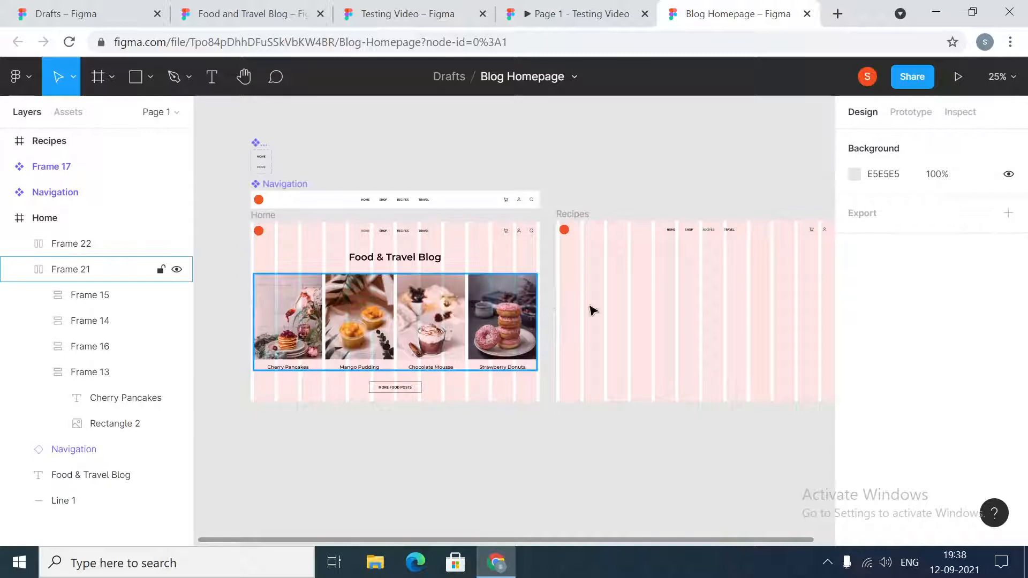
- Extend the Home frame downward to a height of about 2218, keeping its width of 1440
key(ctrl+plus)
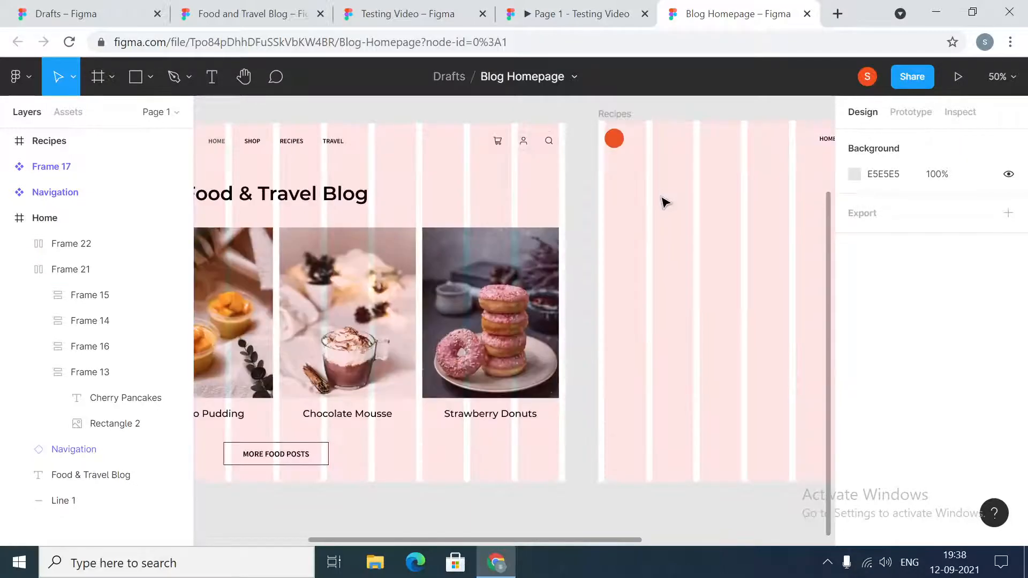
drag(631, 540, 505, 556)
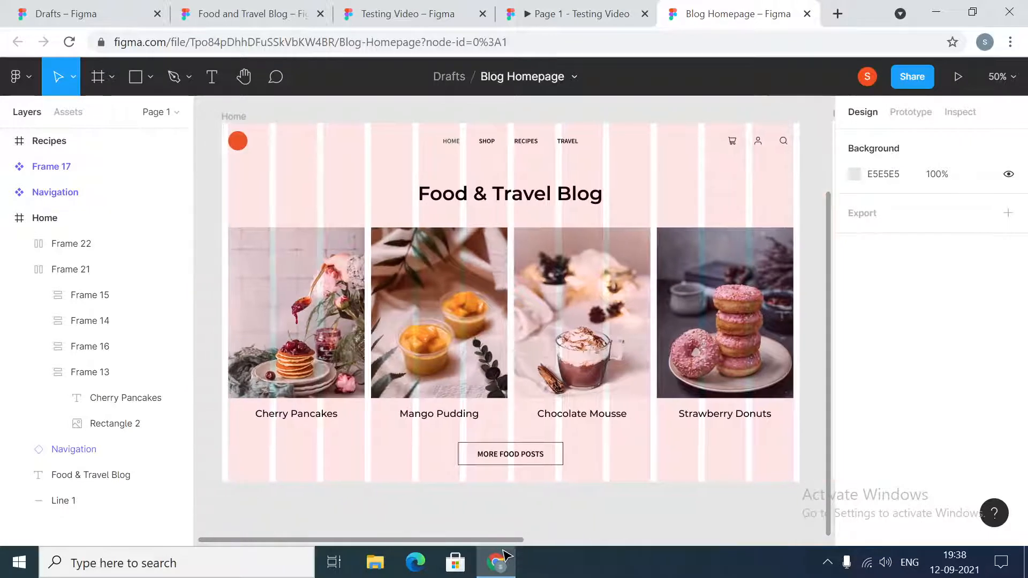
mouse_move(509, 552)
click(232, 116)
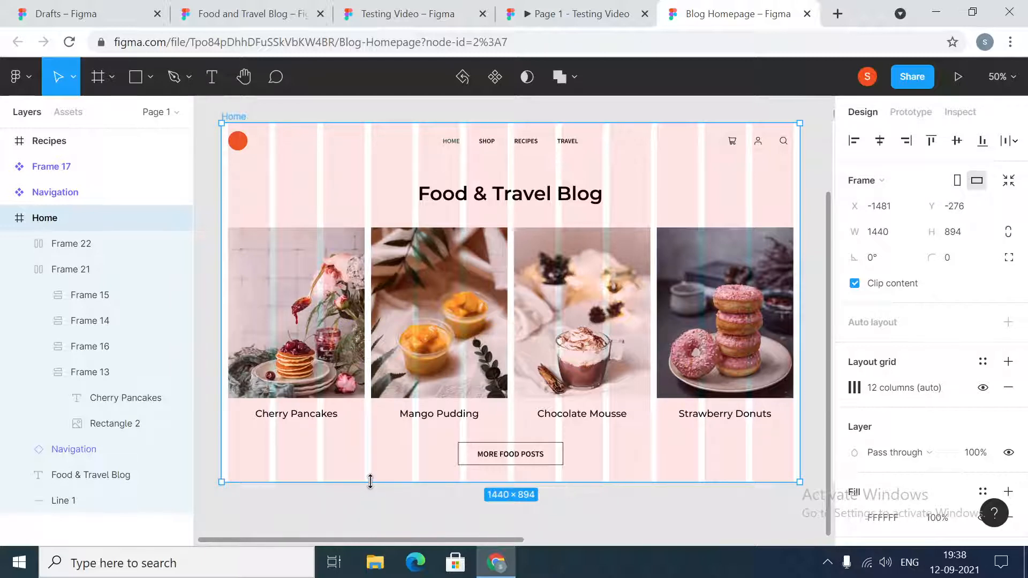
mouse_move(370, 482)
mouse_down()
mouse_move(370, 573)
mouse_move(386, 476)
mouse_up()
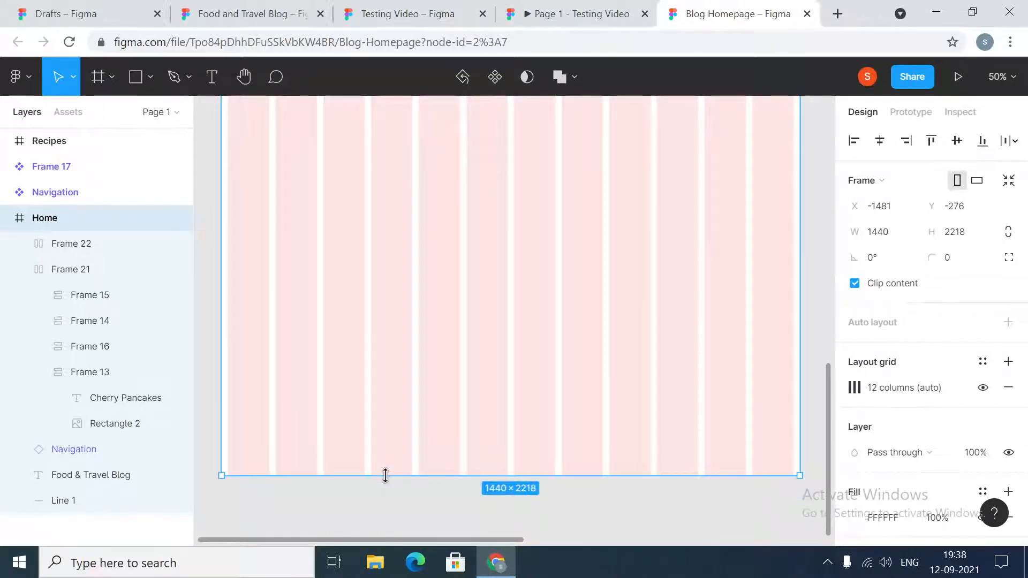
click(696, 527)
- Draw a full-width rectangle about 1440 × 304 in the Home frame, below the MORE FOOD POSTS button
scroll(697, 525, up, 5)
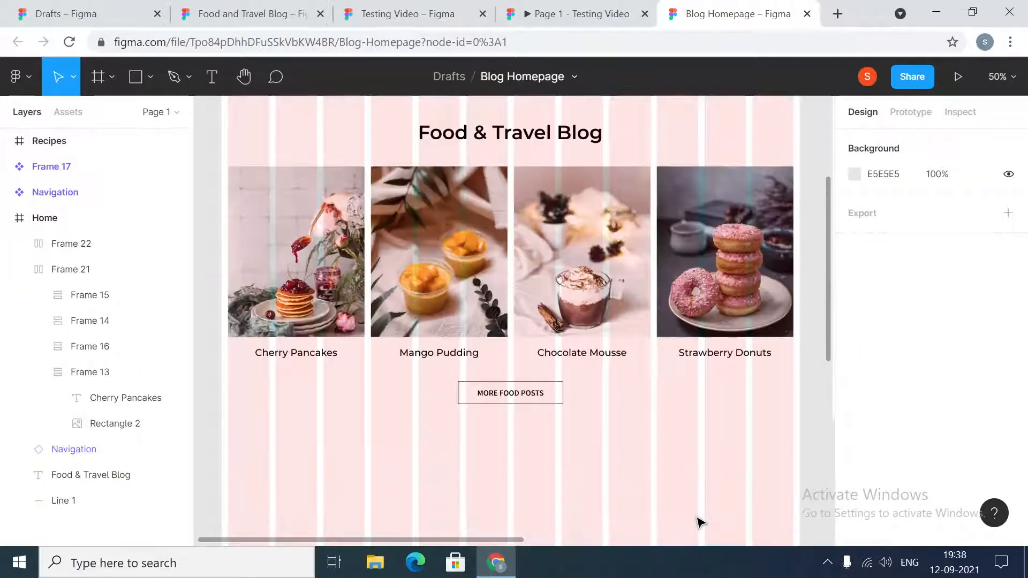
scroll(696, 522, up, 2)
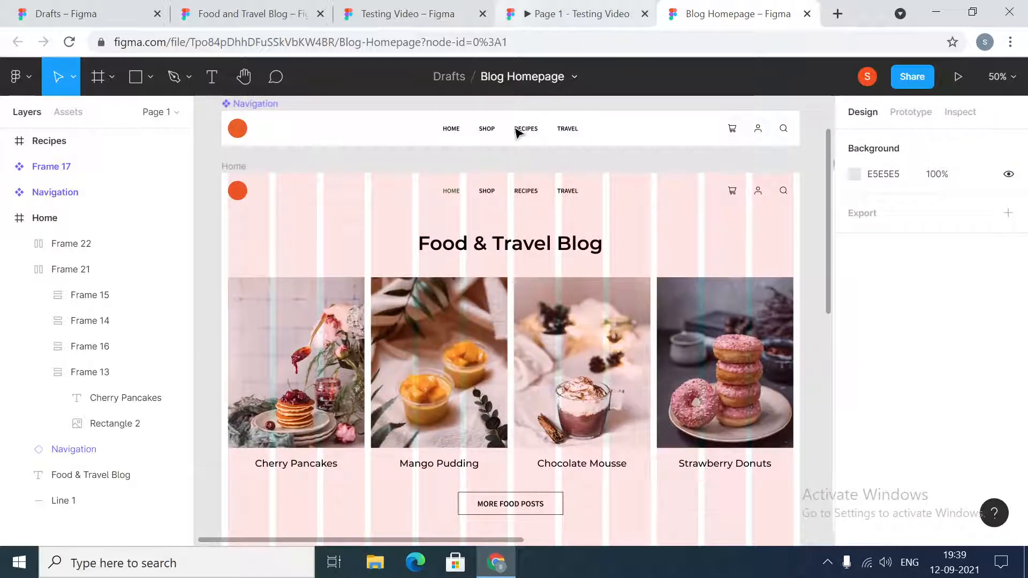
scroll(521, 315, down, 1)
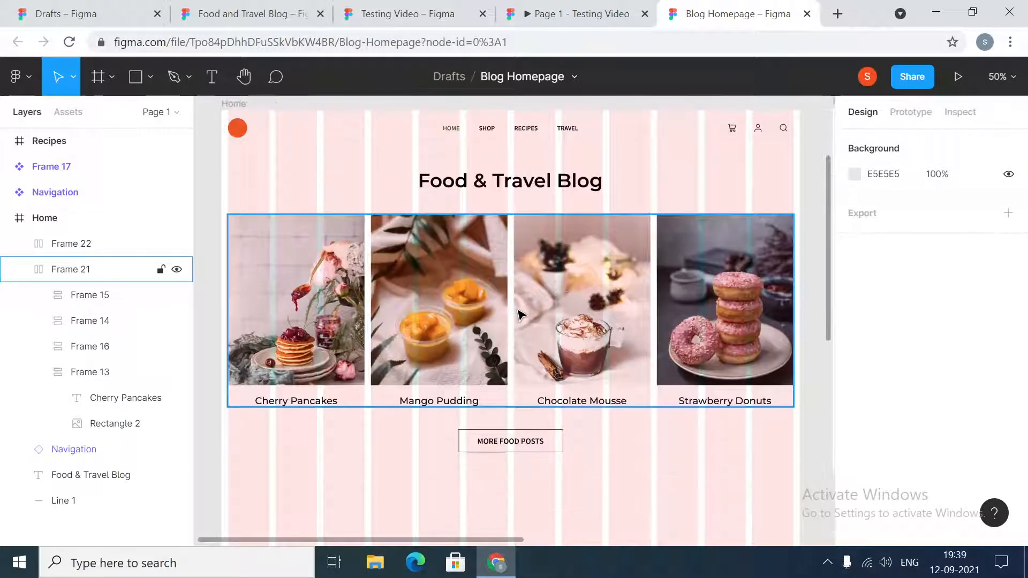
scroll(521, 315, down, 3)
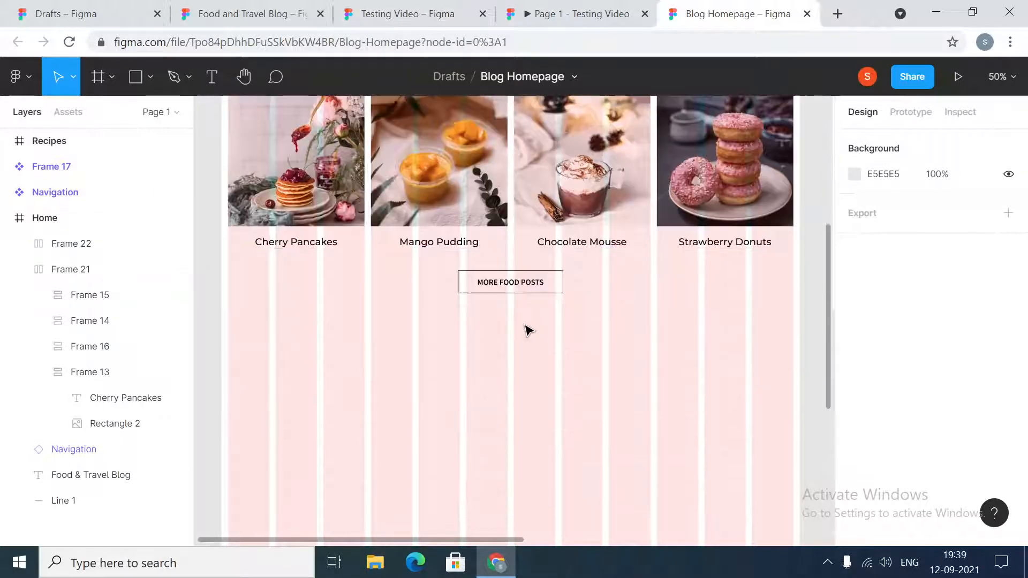
click(134, 78)
drag(221, 322, 800, 444)
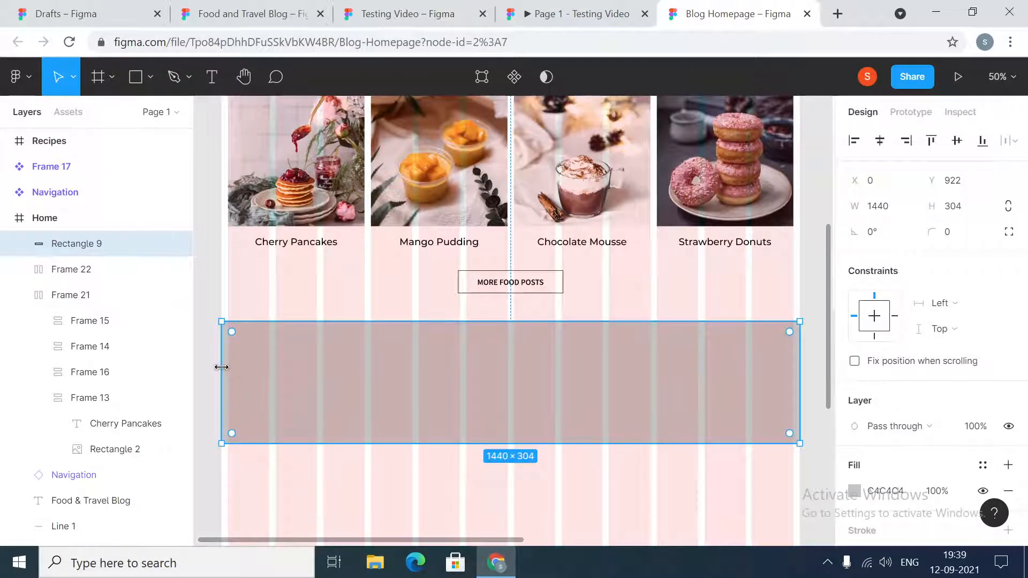
- Pull in the wide rectangle's left edge to the first grid column, then set its width to 1440 and centre it horizontally
mouse_move(221, 369)
mouse_down()
mouse_move(231, 367)
mouse_move(224, 372)
mouse_up()
click(901, 209)
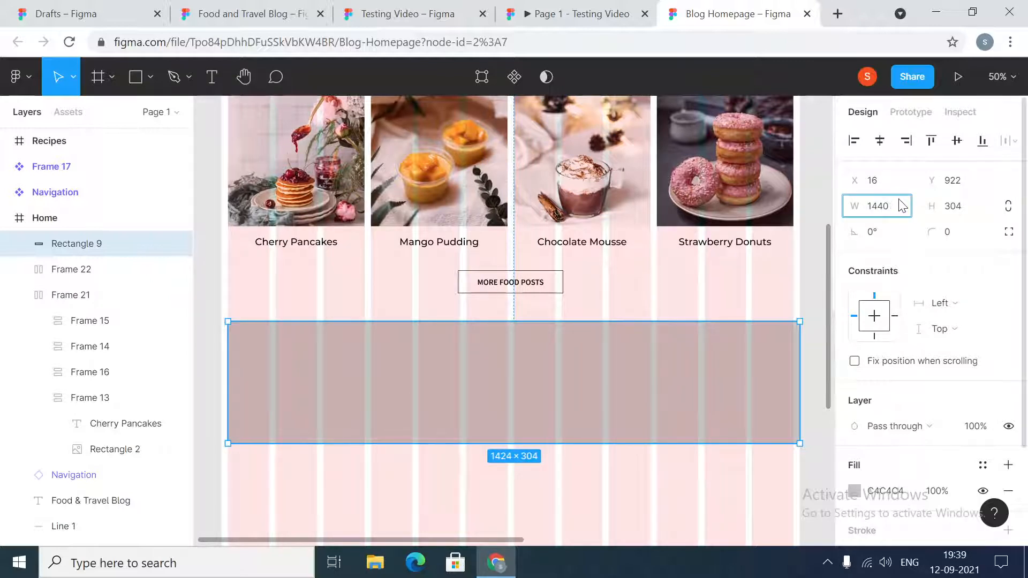
key(Return)
click(880, 141)
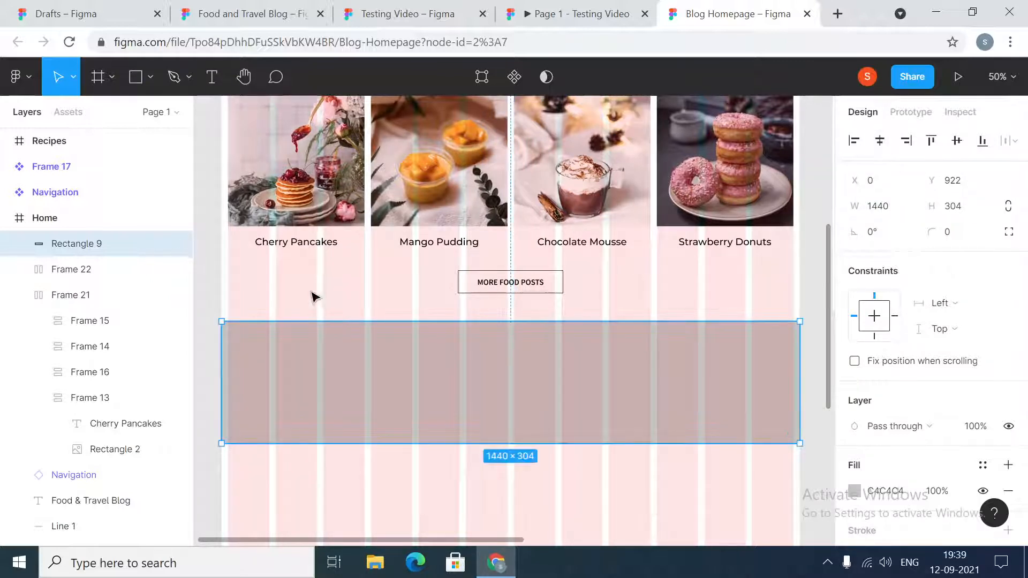
click(208, 289)
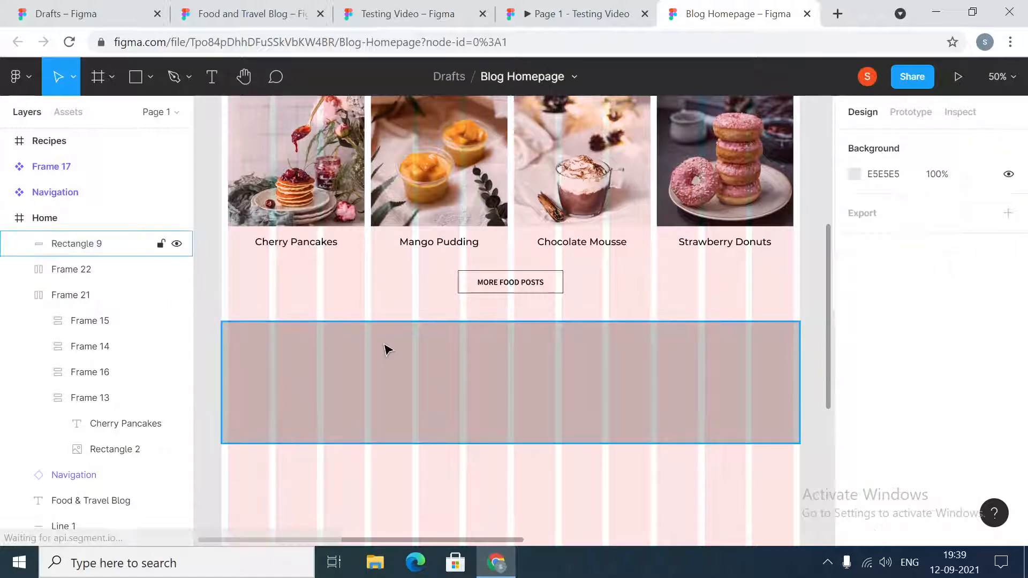
click(385, 346)
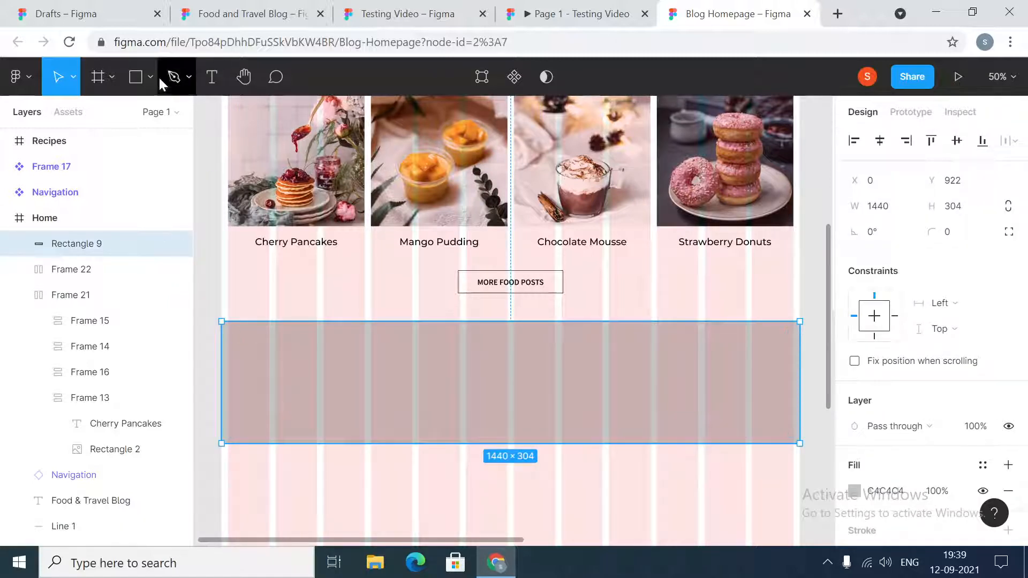
- Draw a second rectangle about 696 × 404 across the six middle grid columns, overlapping the wide rectangle's lower edge
click(137, 77)
scroll(396, 321, down, 2)
scroll(392, 327, down, 3)
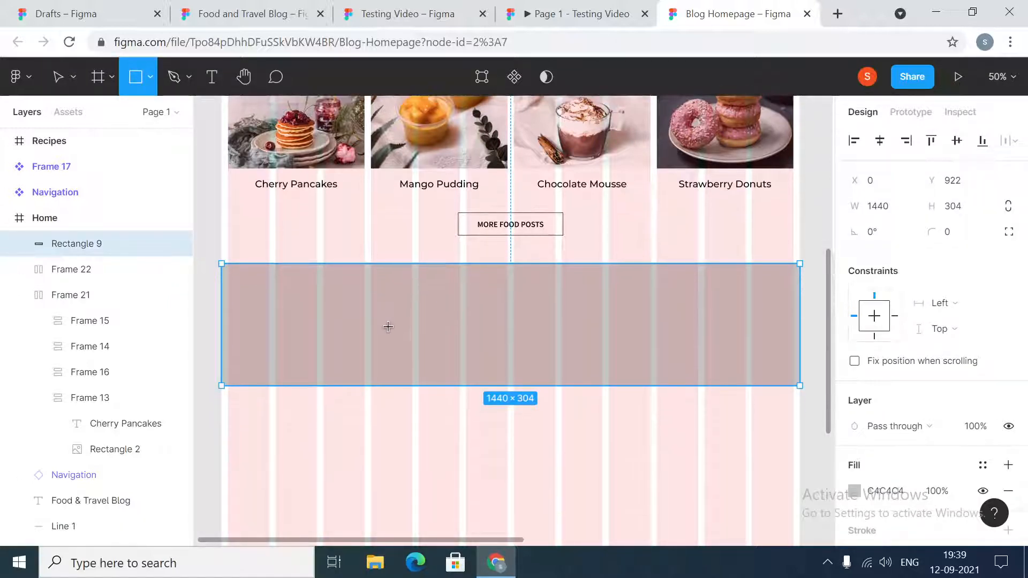
mouse_move(370, 287)
mouse_down()
mouse_move(397, 415)
mouse_move(442, 440)
mouse_move(650, 450)
mouse_up()
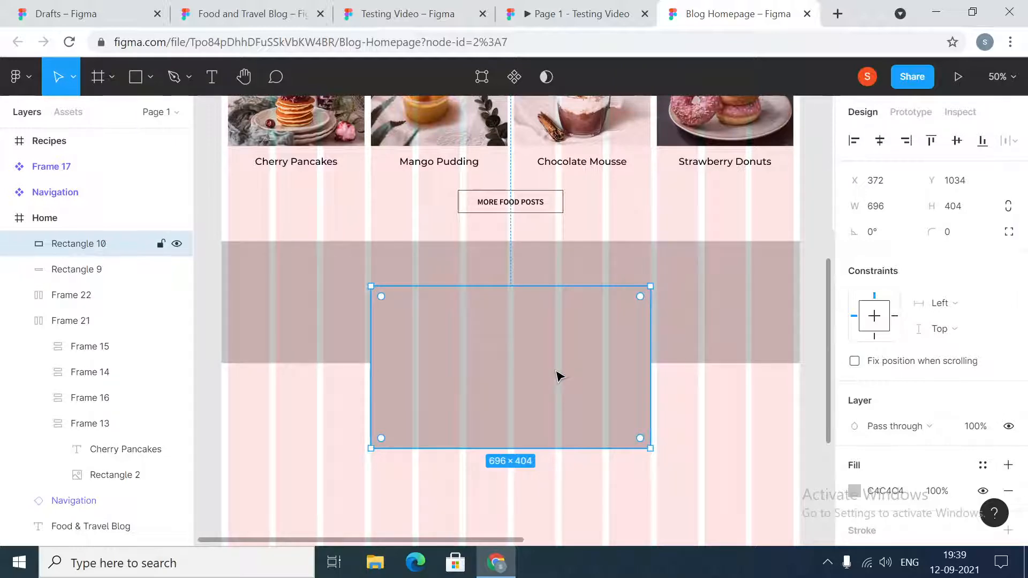
- Check the size of the author photo in the Testing Video file, then set the smaller rectangle's height to 464 in Blog Homepage
click(407, 14)
click(576, 13)
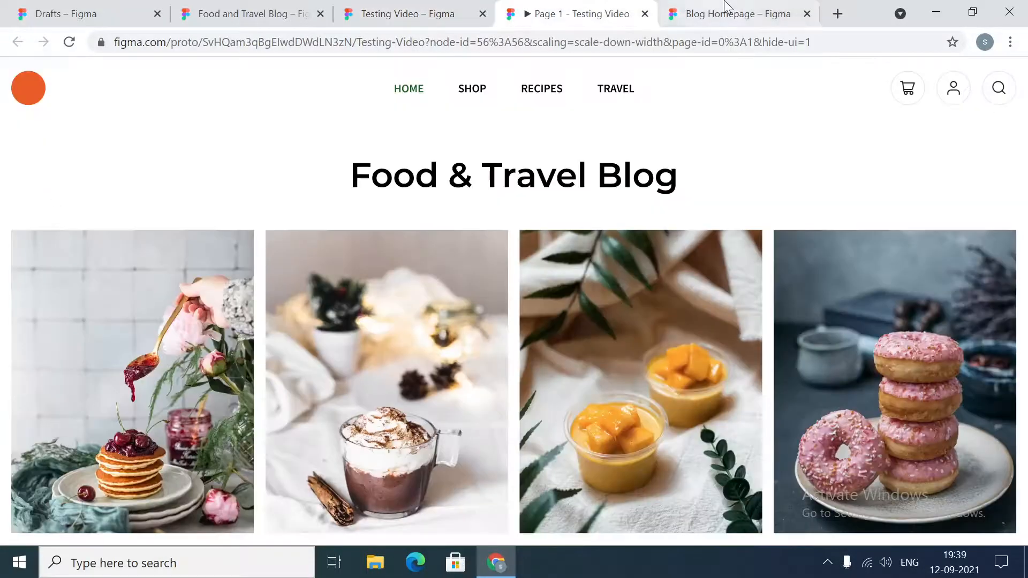
click(727, 7)
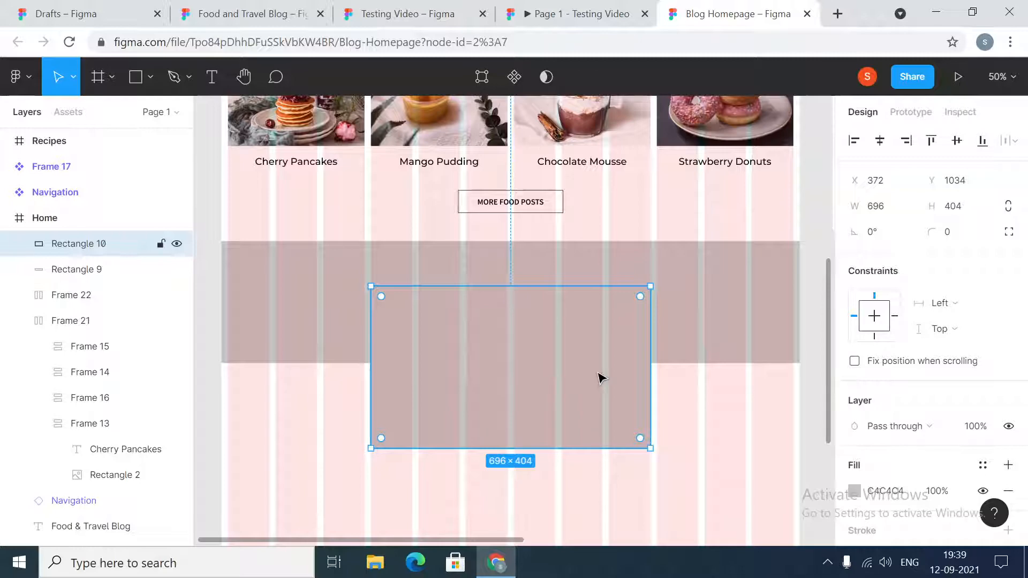
key(ctrl+3)
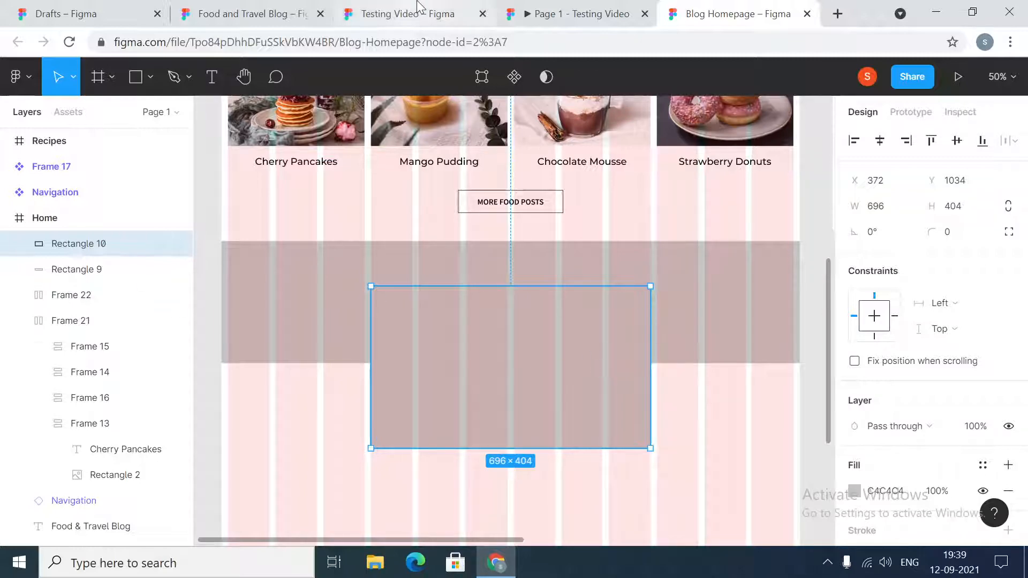
click(569, 397)
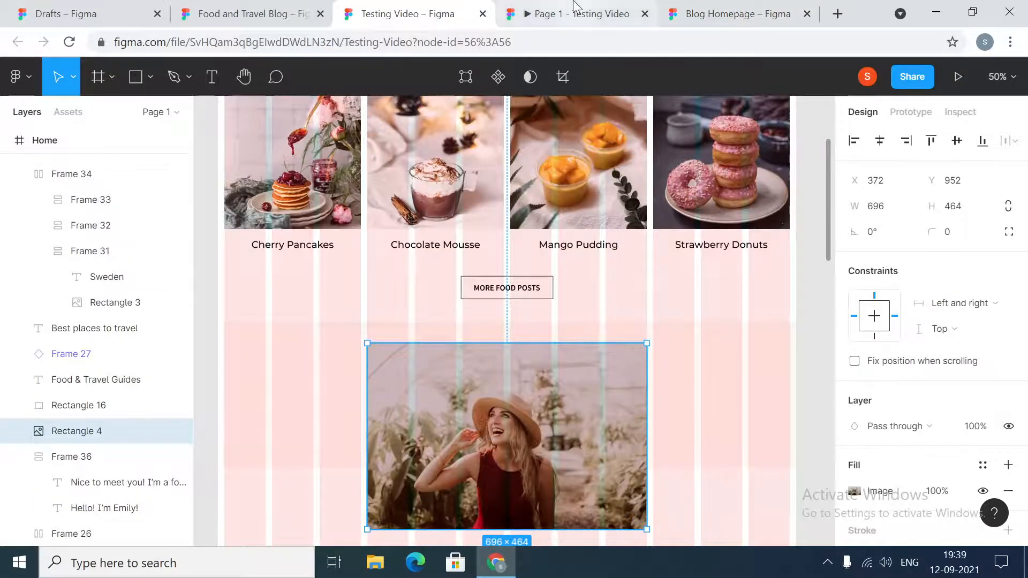
key(ctrl+Tab)
key(ctrl+Tab)
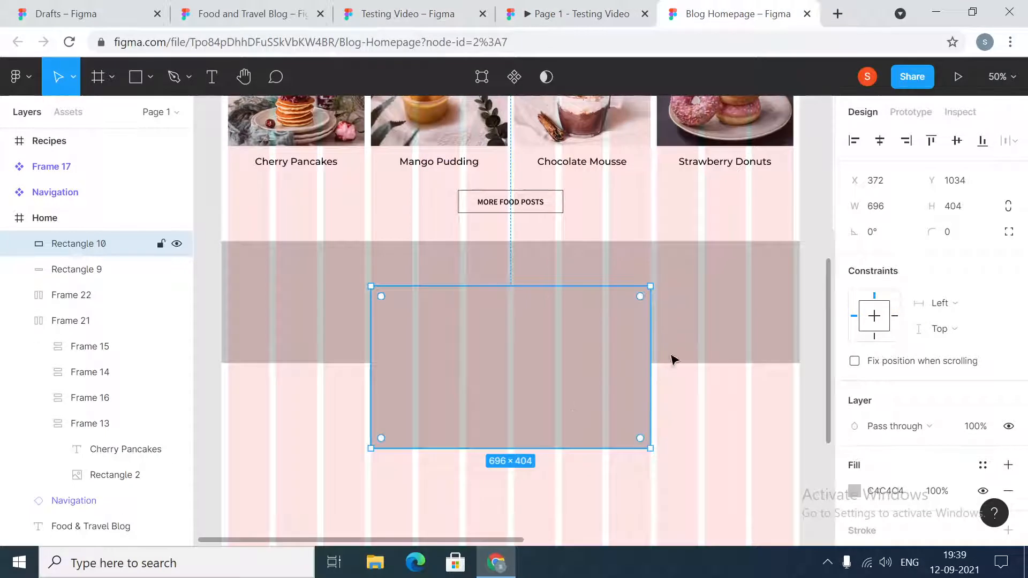
click(964, 214)
key(Return)
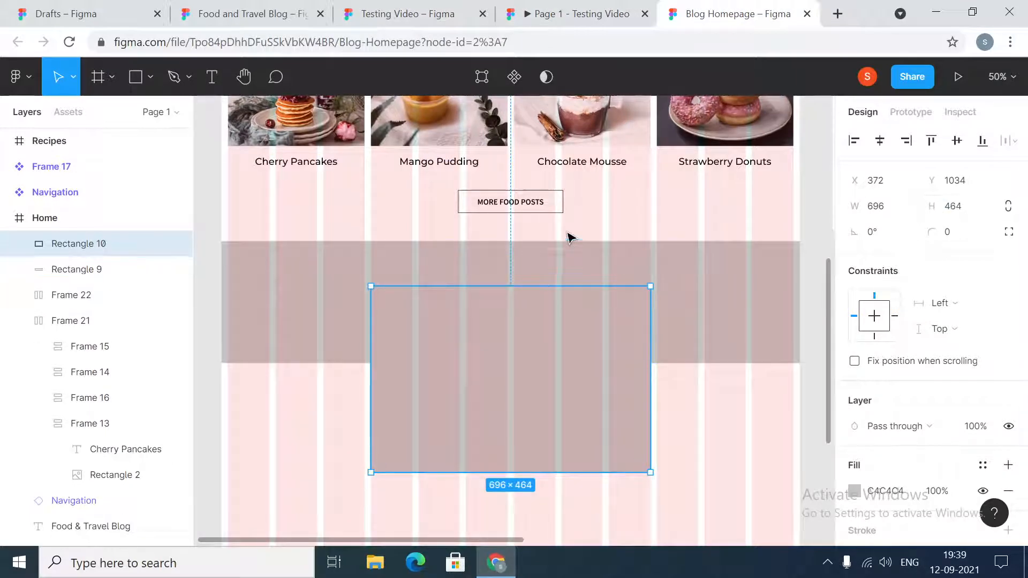
- Set the vertical spacing between the MORE FOOD POSTS button and the full-width rectangle to 64
click(557, 214)
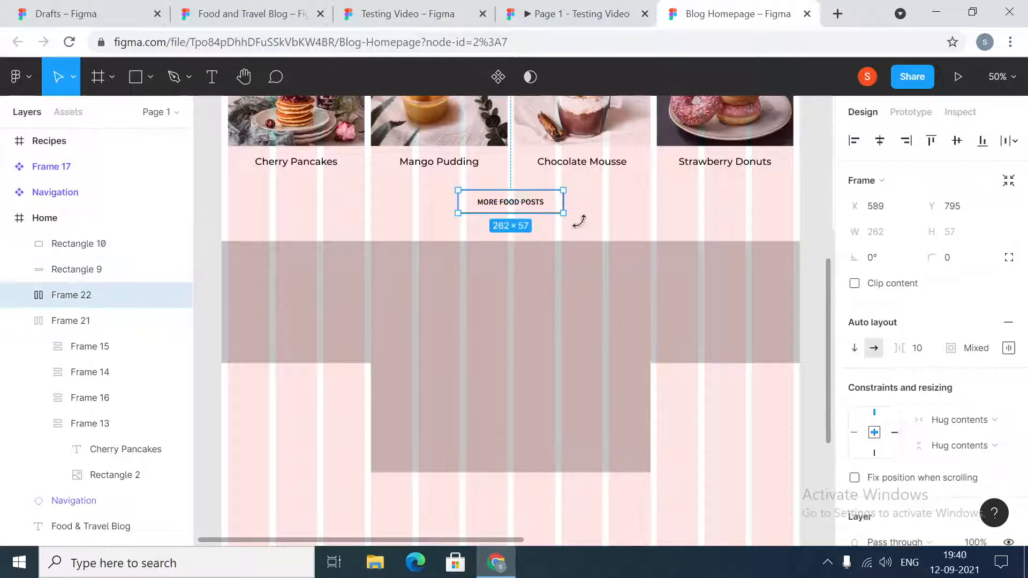
shift+click(742, 332)
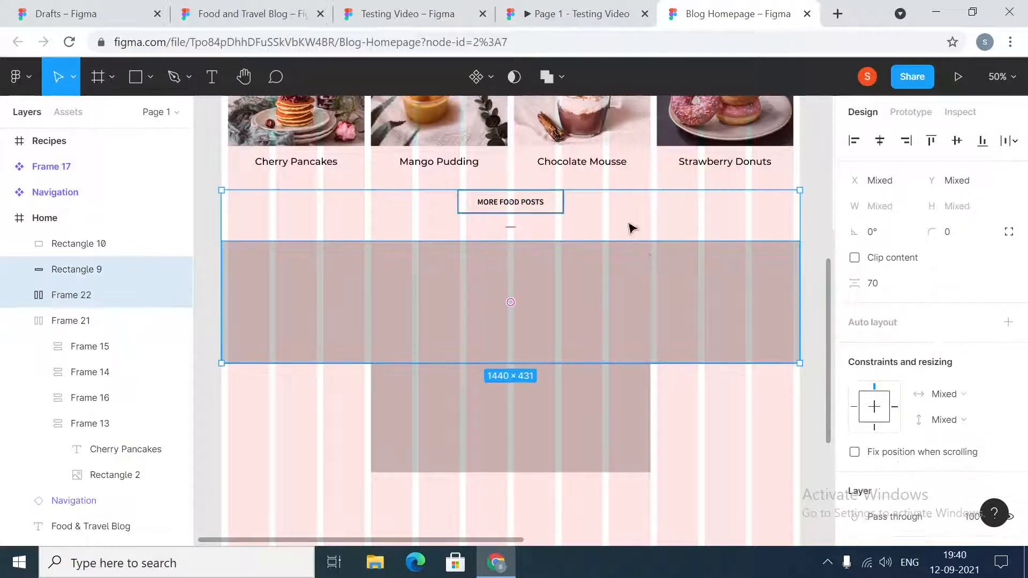
click(888, 288)
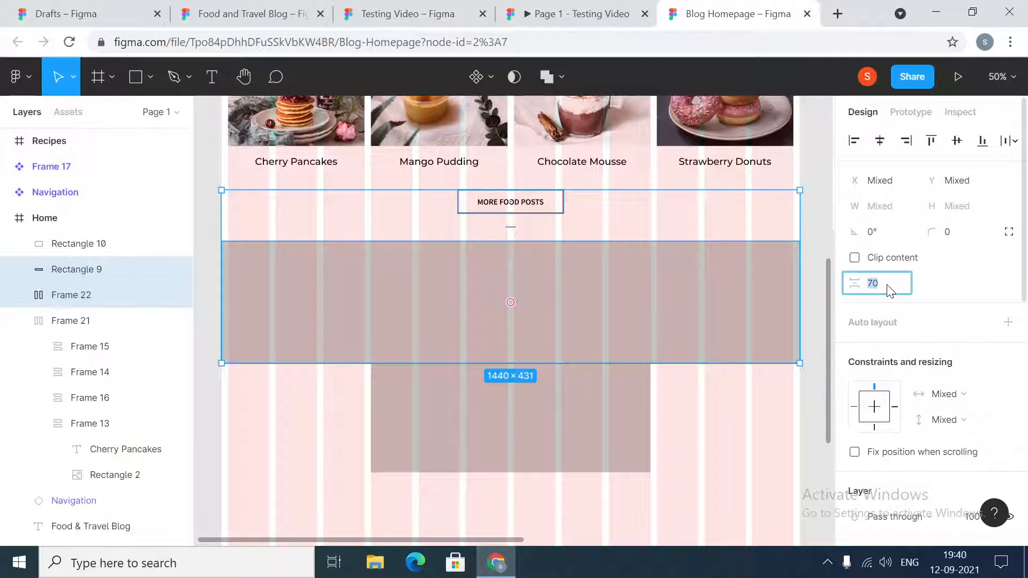
key(Return)
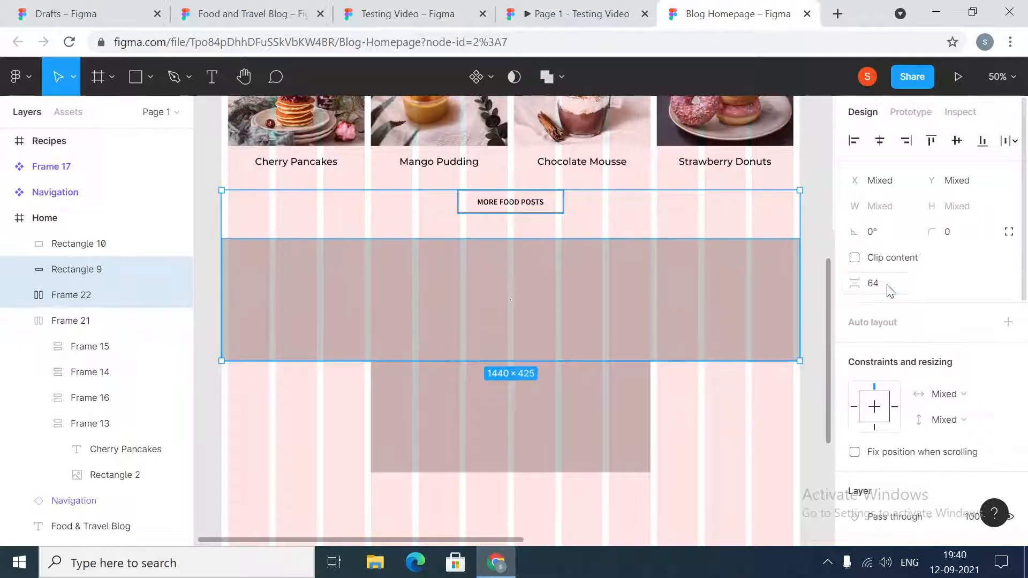
- Set the vertical spacing between the MORE FOOD POSTS button and the smaller centred rectangle to 120
click(603, 414)
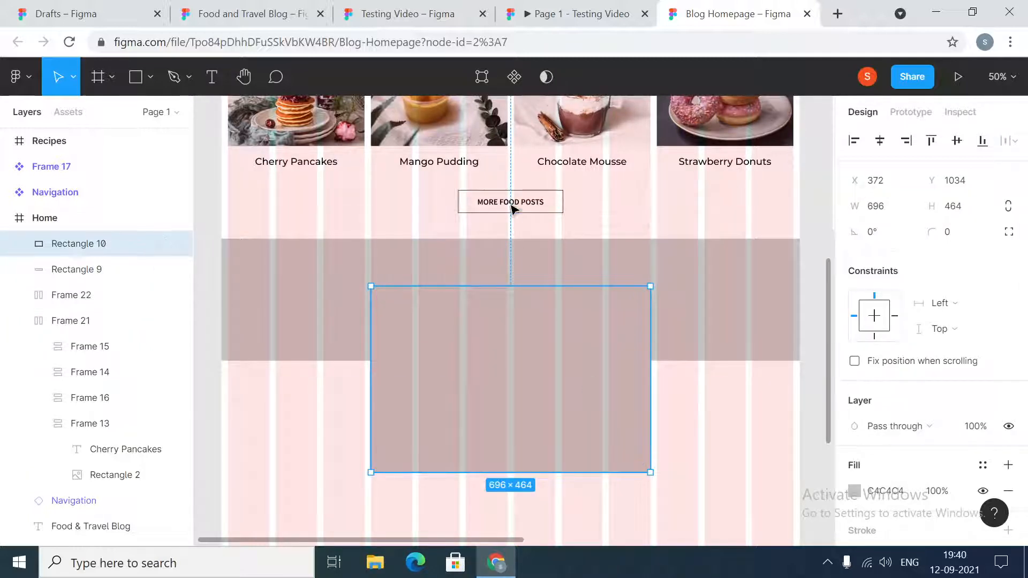
shift+click(507, 208)
click(889, 289)
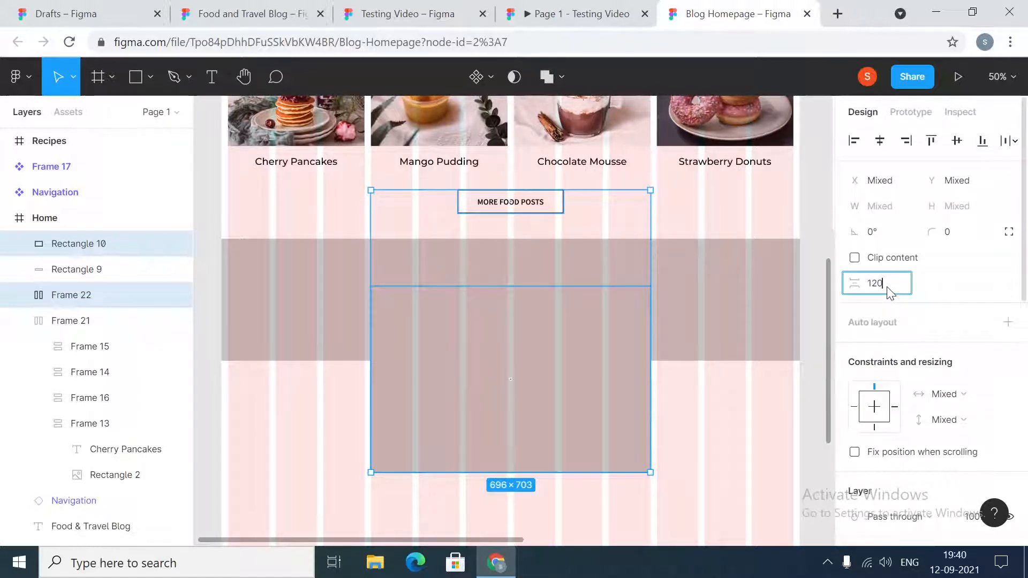
key(Return)
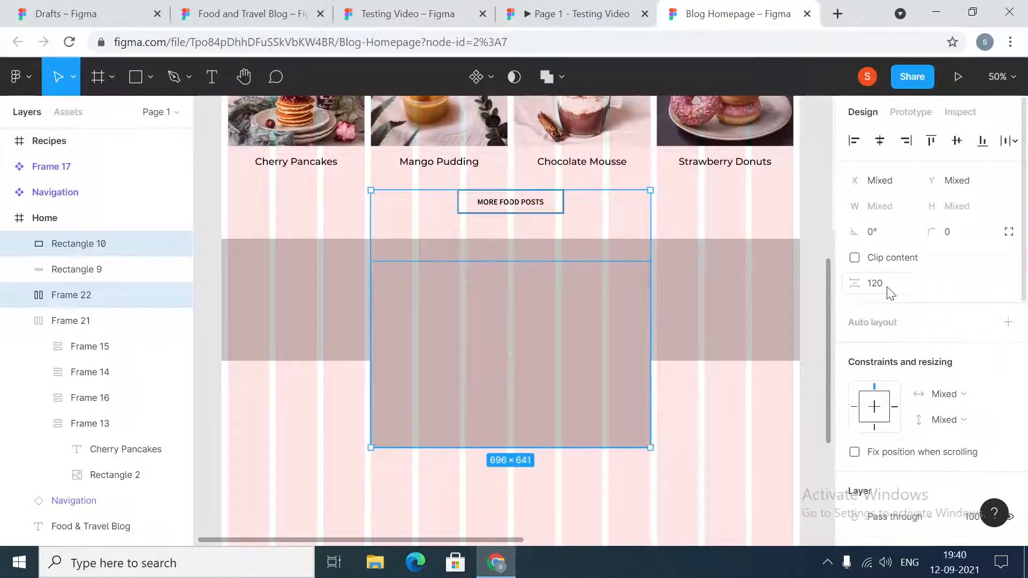
- Replace the smaller rectangle's solid fill with an image fill using the emily picture from the images folder
click(596, 362)
click(855, 491)
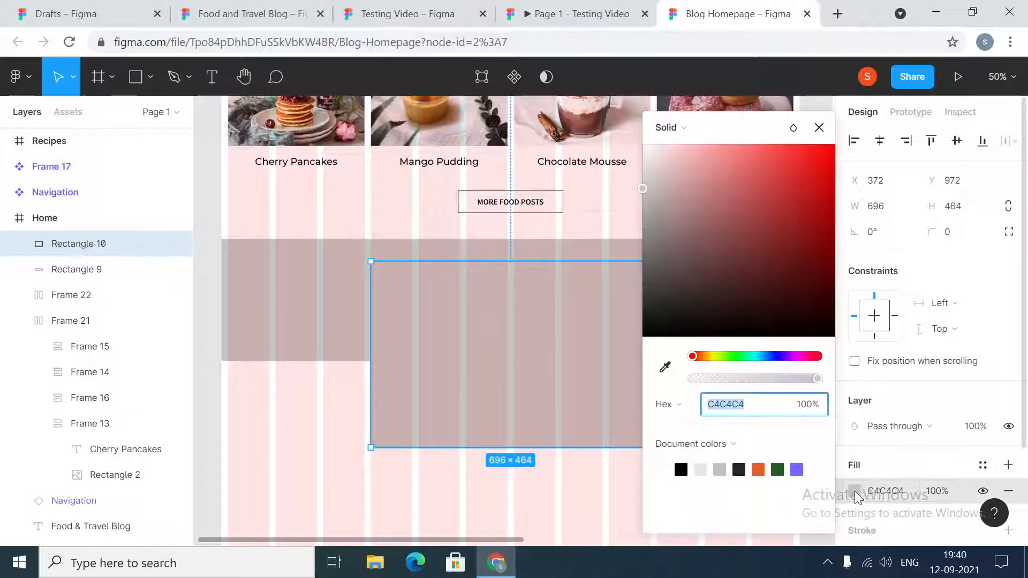
click(672, 128)
click(699, 226)
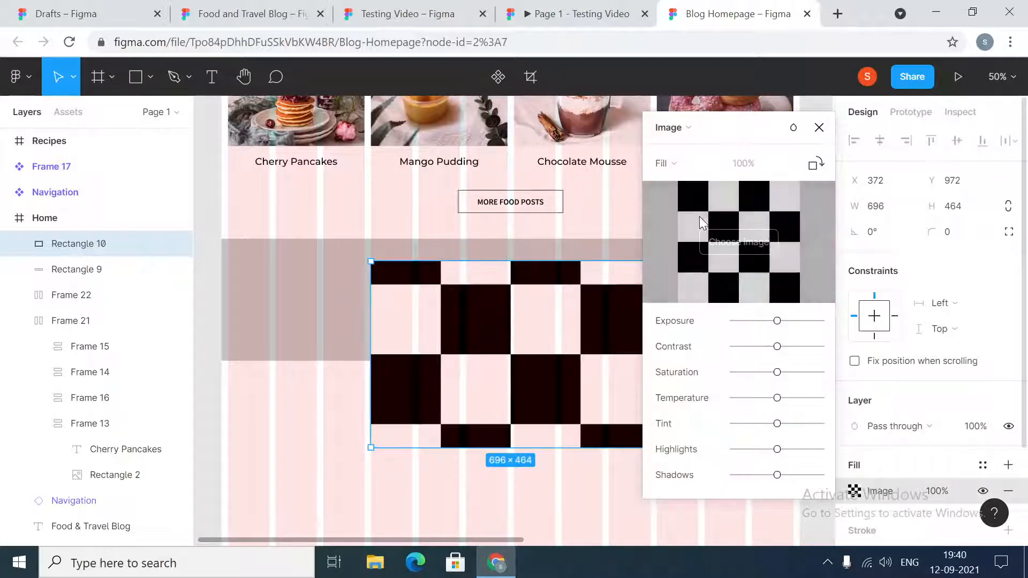
click(739, 242)
click(274, 247)
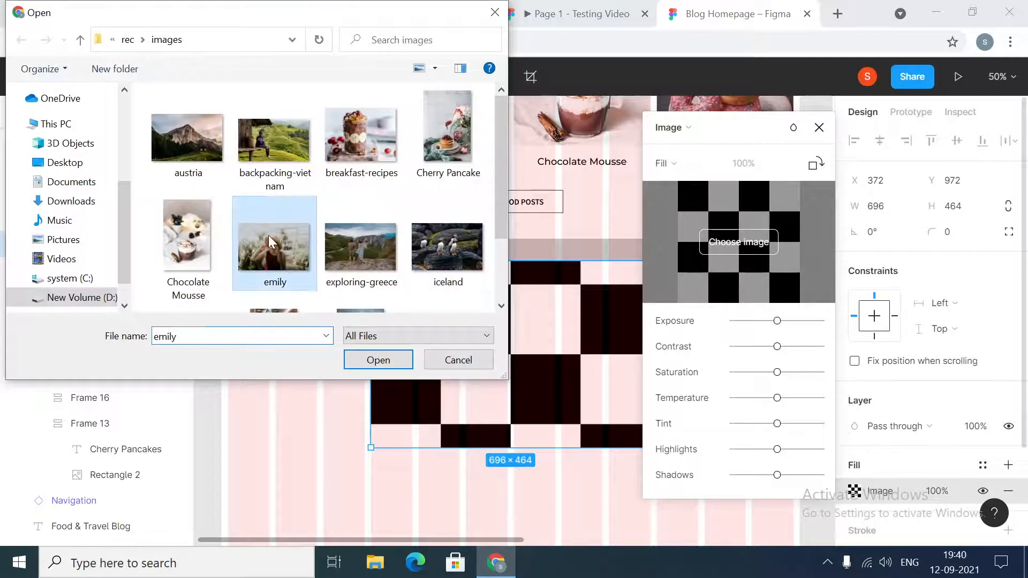
click(378, 359)
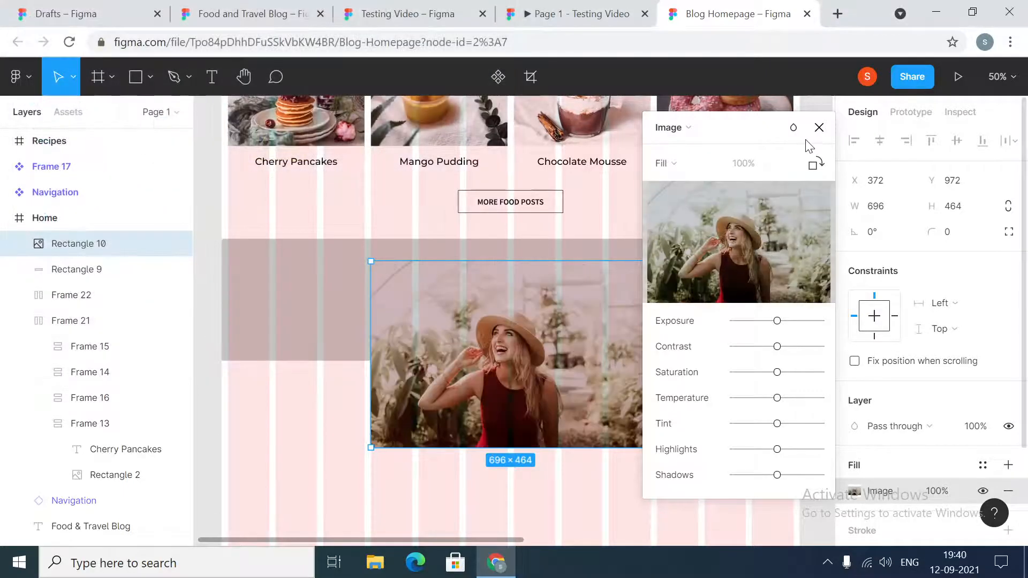
click(820, 127)
click(811, 403)
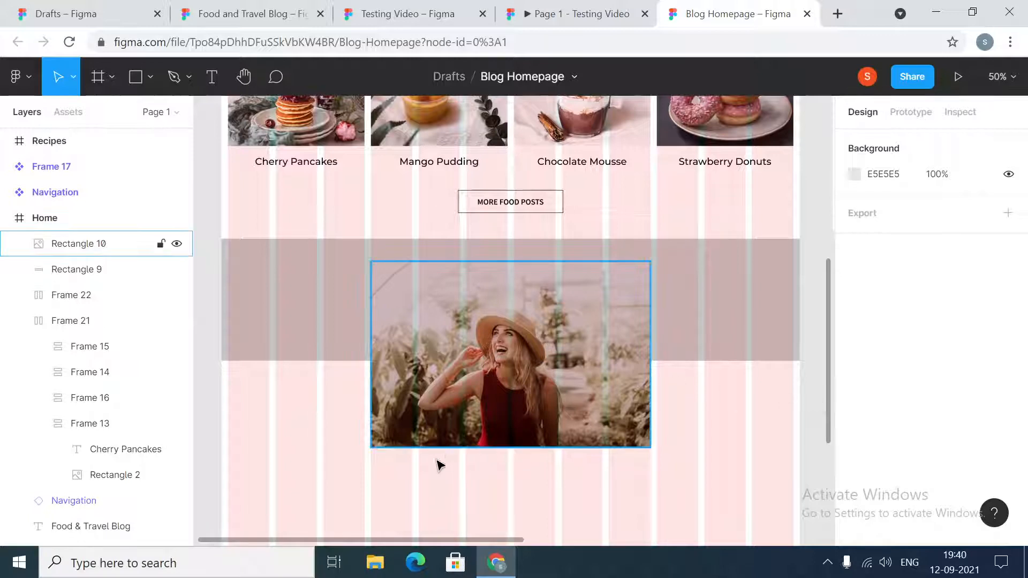
scroll(416, 449, down, 1)
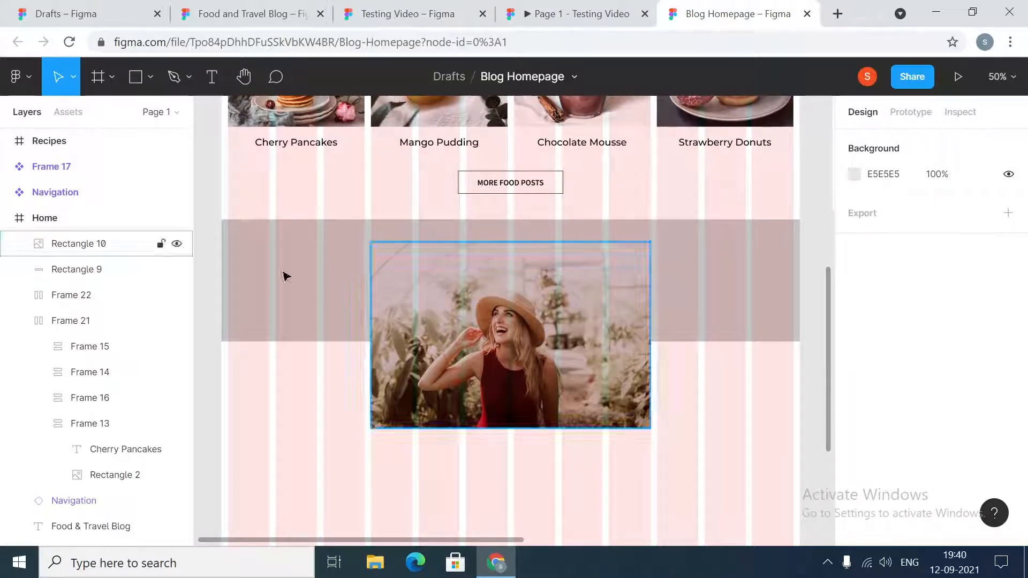
- Add a text layer reading "Hello!" just below the lower-left corner of the author photo
click(210, 77)
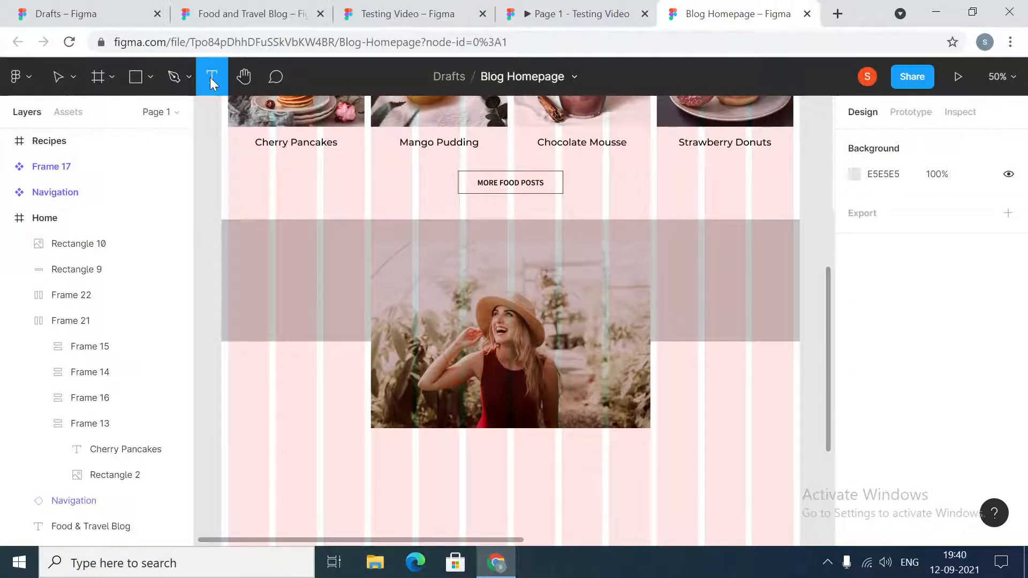
click(384, 460)
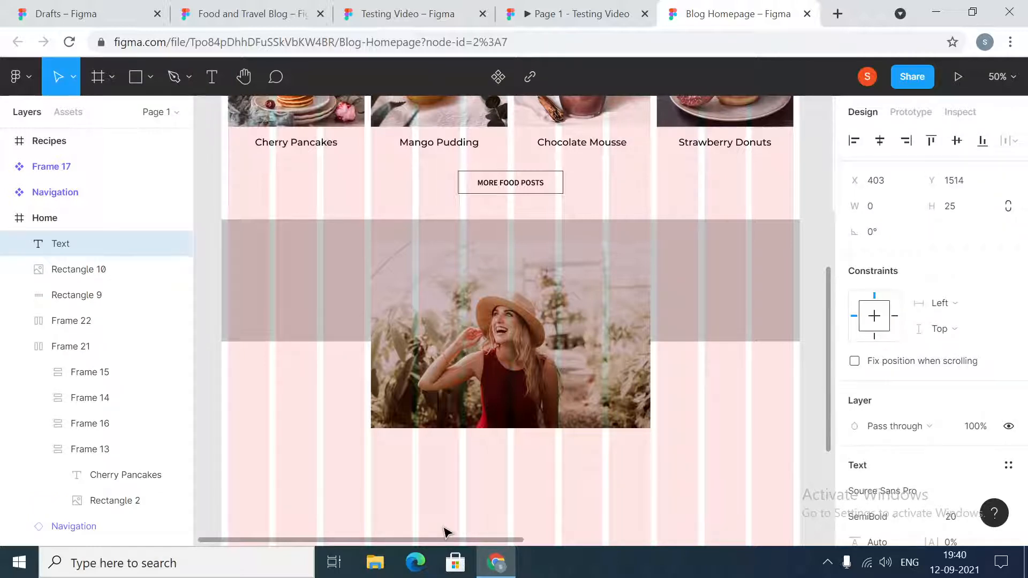
text(üHello)
key(BackSpace)
key(BackSpace)
key(BackSpace)
key(BackSpace)
key(BackSpace)
key(BackSpace)
text(Hello)
key(Escape)
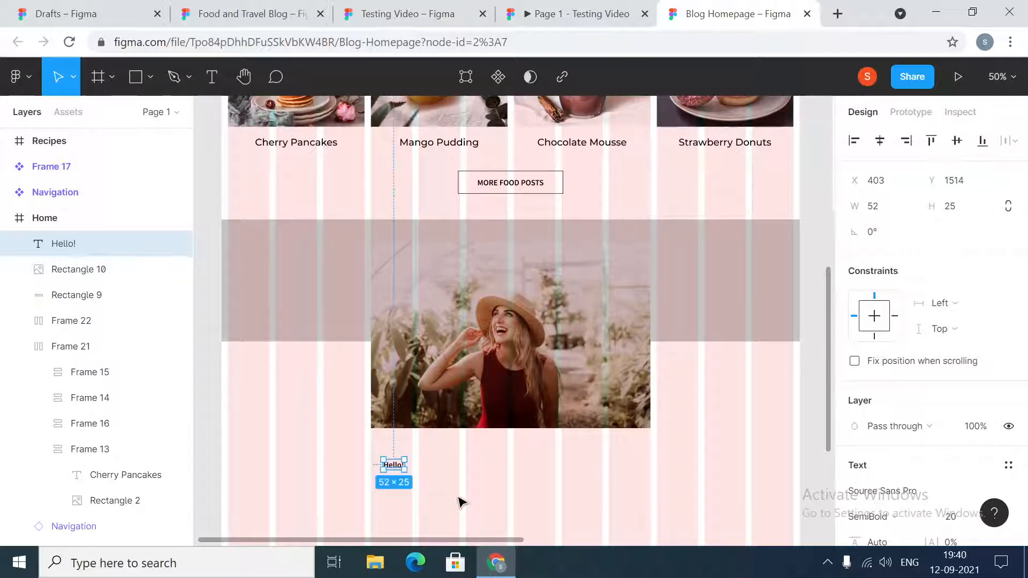
- Format the "Hello!" text in the Montserrat font at size 40
scroll(916, 364, down, 3)
click(925, 329)
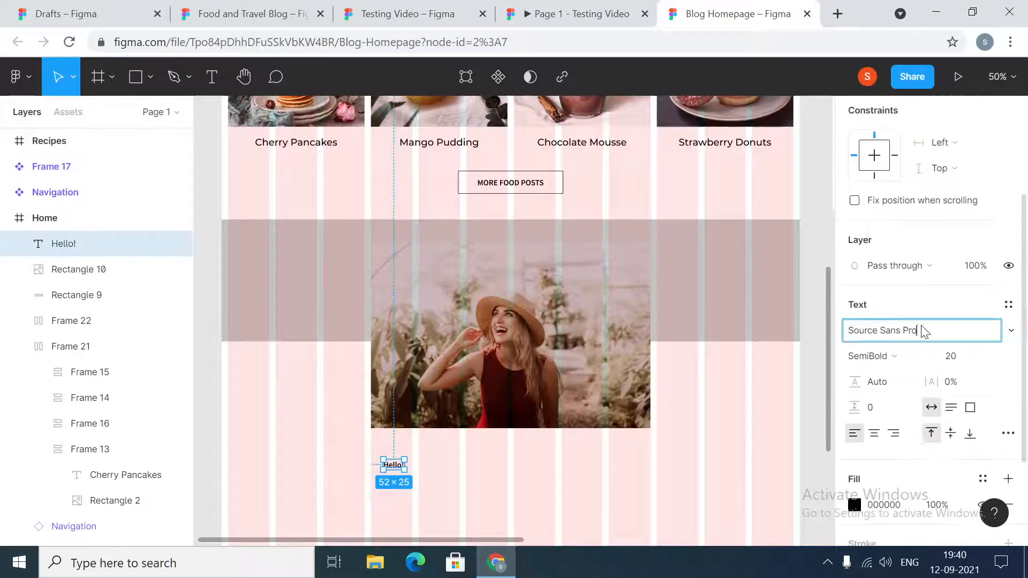
text(Montserrat)
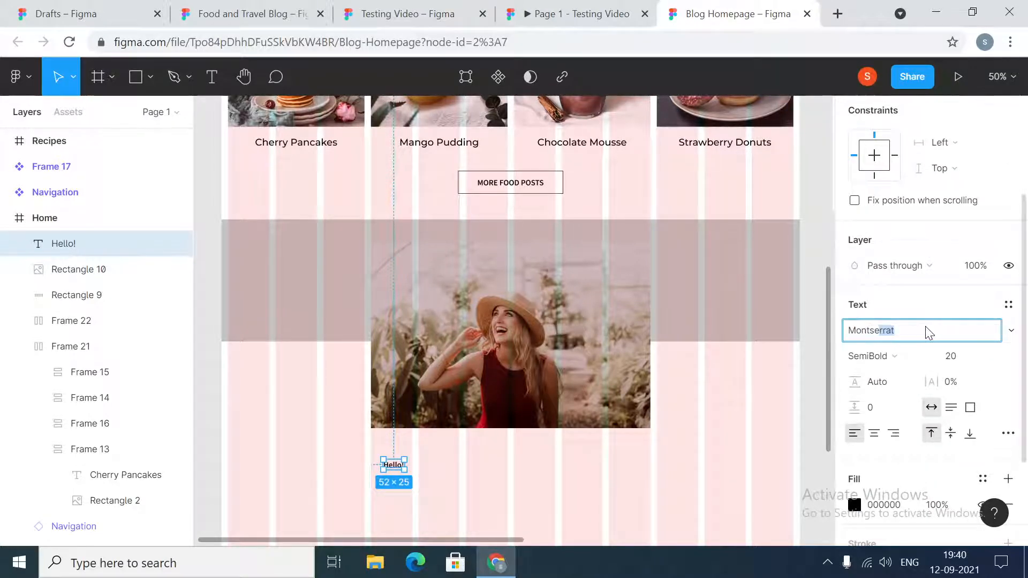
key(Return)
click(951, 357)
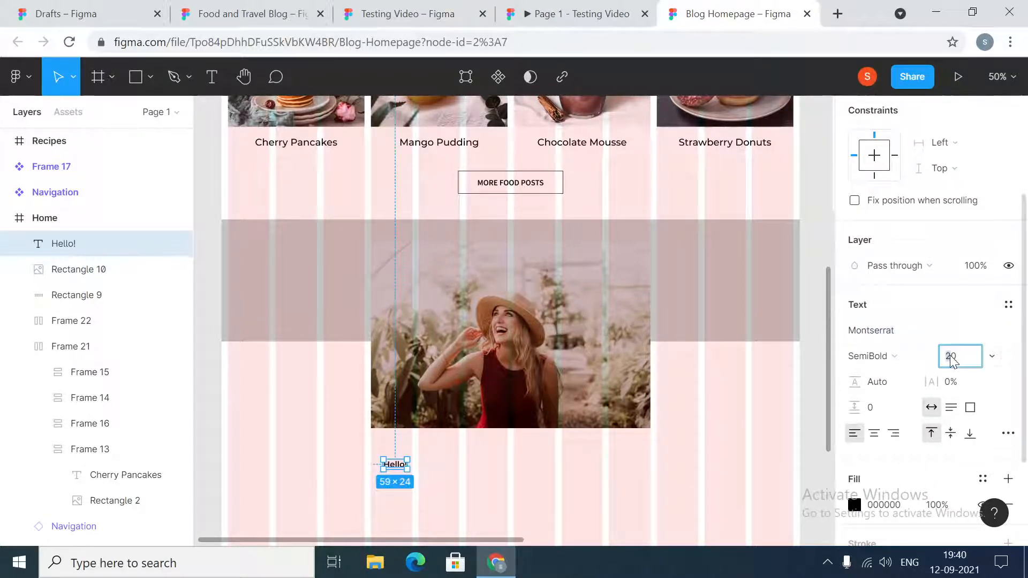
text(4)
key(Return)
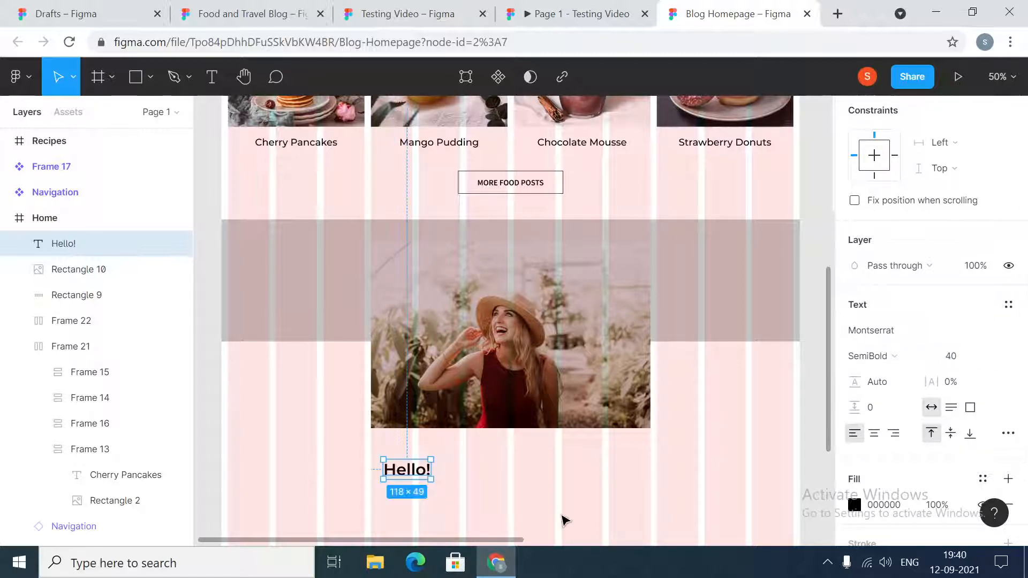
- Align the "Hello!" text with the photo's left edge and set their vertical spacing to 32
drag(410, 476, 397, 457)
click(401, 423)
shift+click(408, 452)
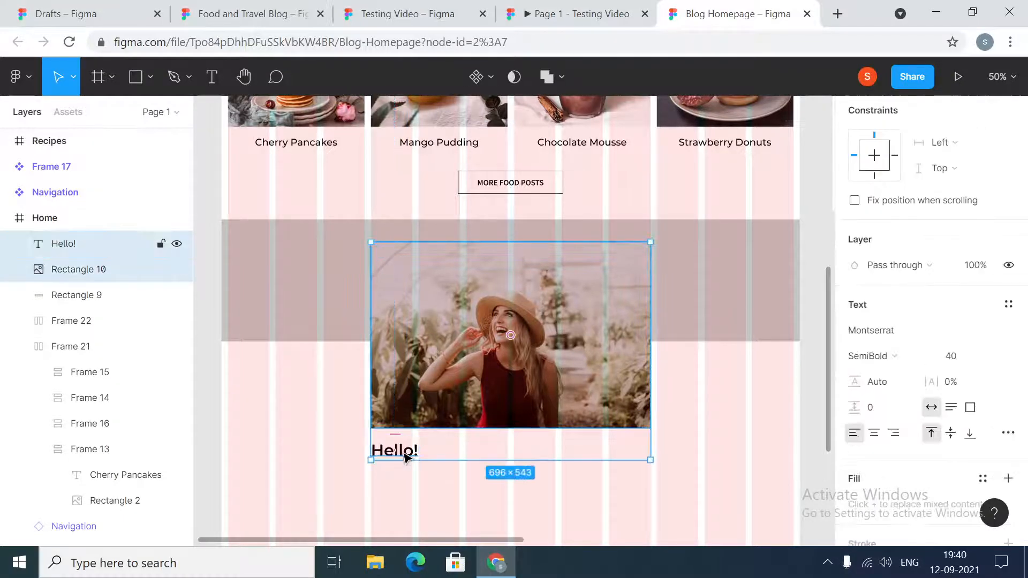
scroll(861, 304, up, 5)
click(891, 260)
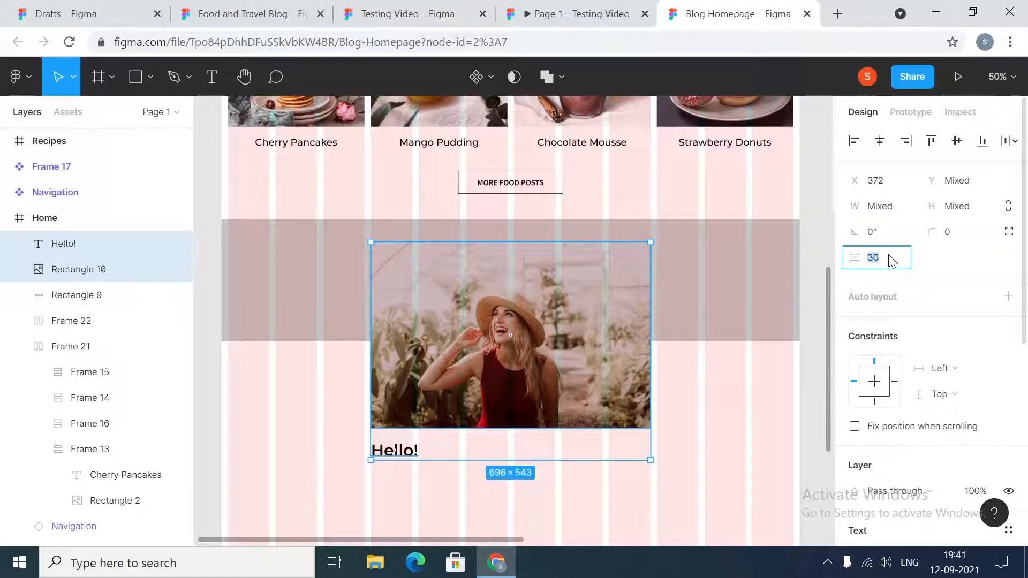
text(32)
key(Return)
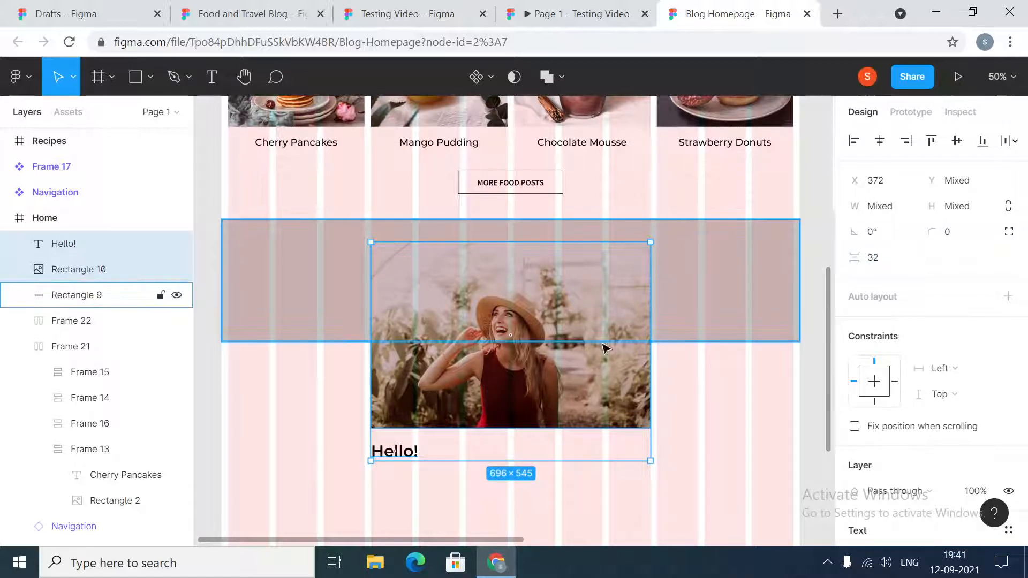
- Extend the "Hello!" heading with "I'm" followed by the author's first name
click(416, 456)
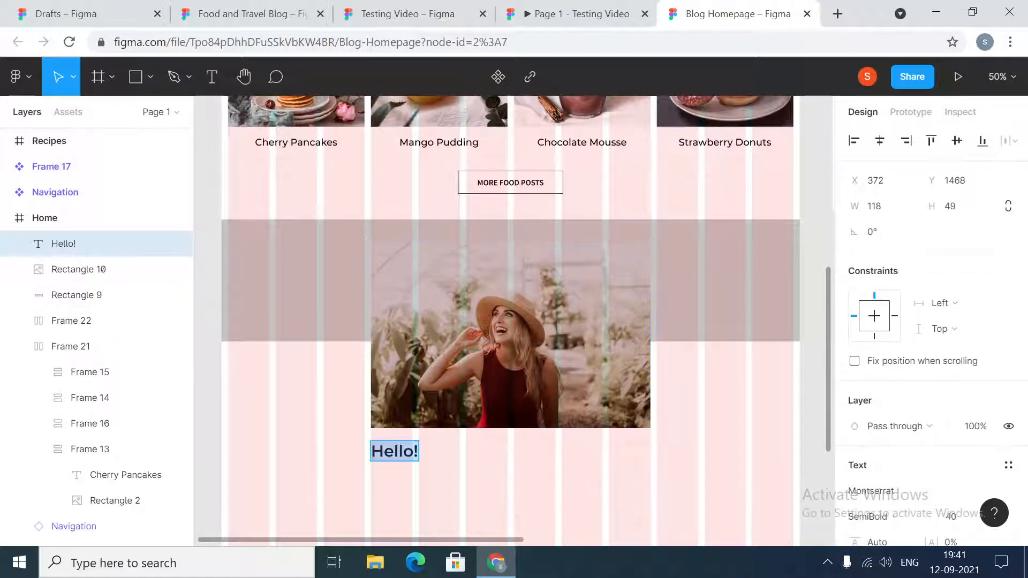
key(Escape)
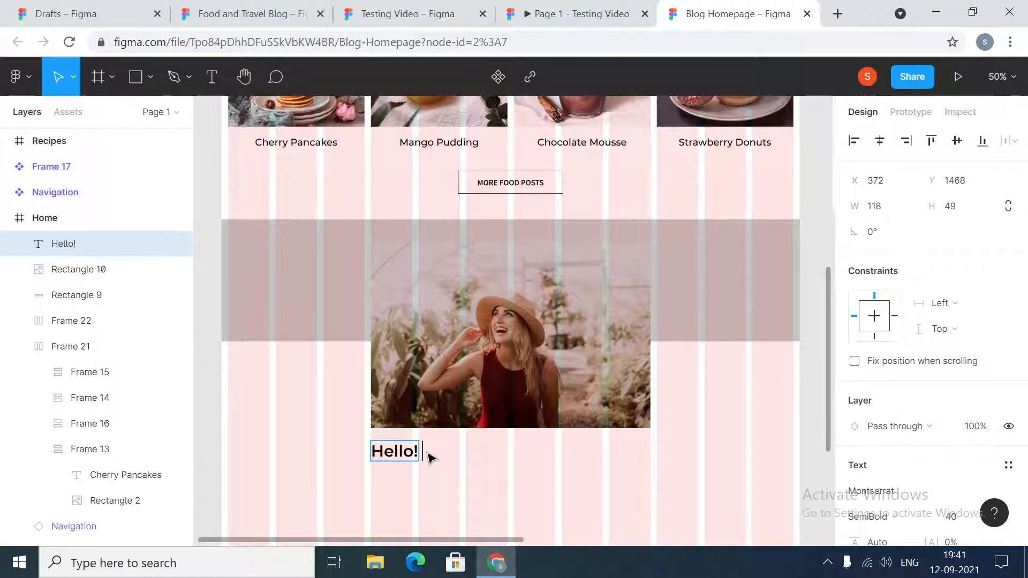
text(I)
text(',)
key(BackSpace)
text(m Emil)
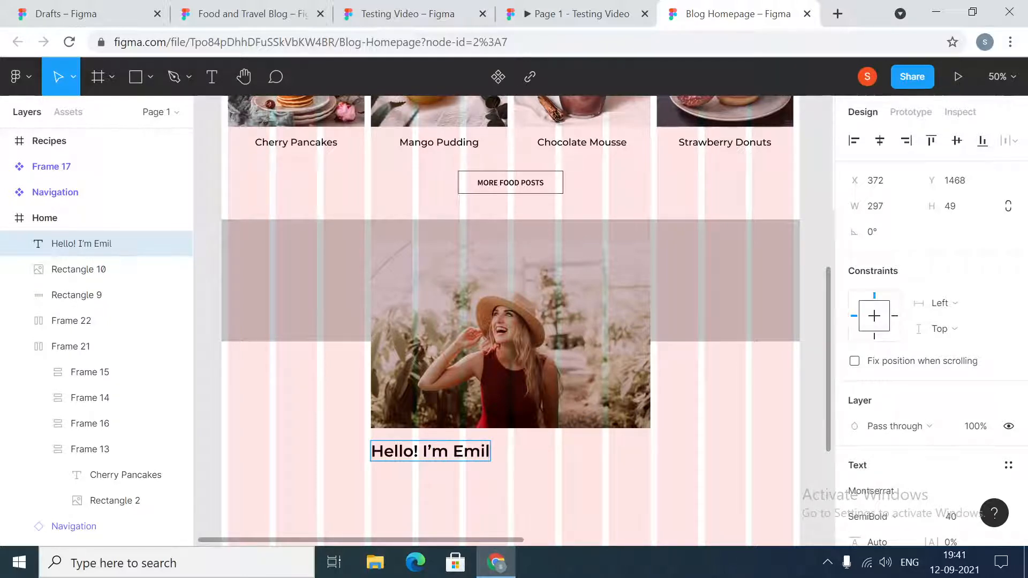
text(y)
key(Escape)
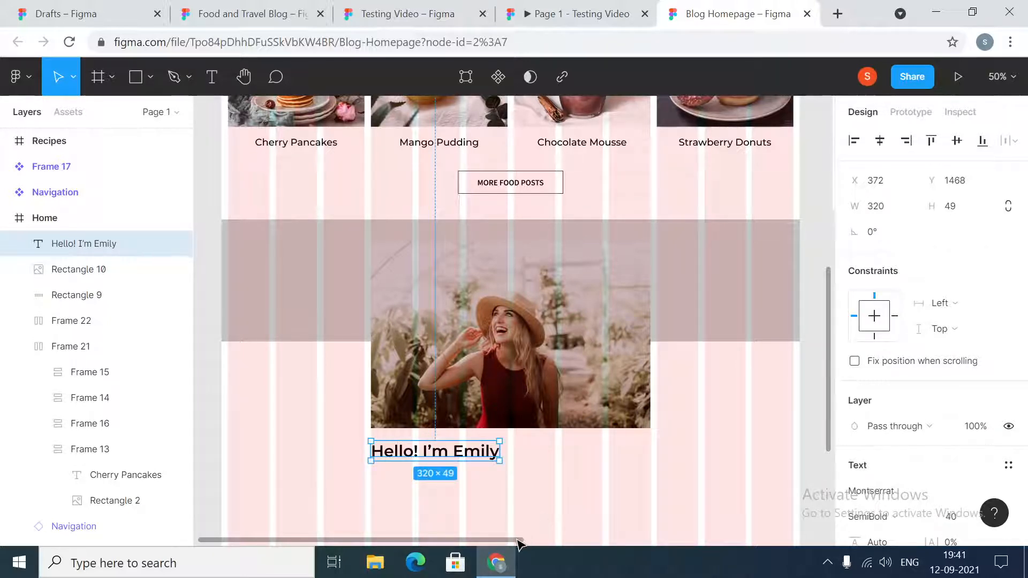
- Review the author introduction and following sections in the Testing Video prototype, then return to the Blog Homepage file
drag(519, 540, 536, 542)
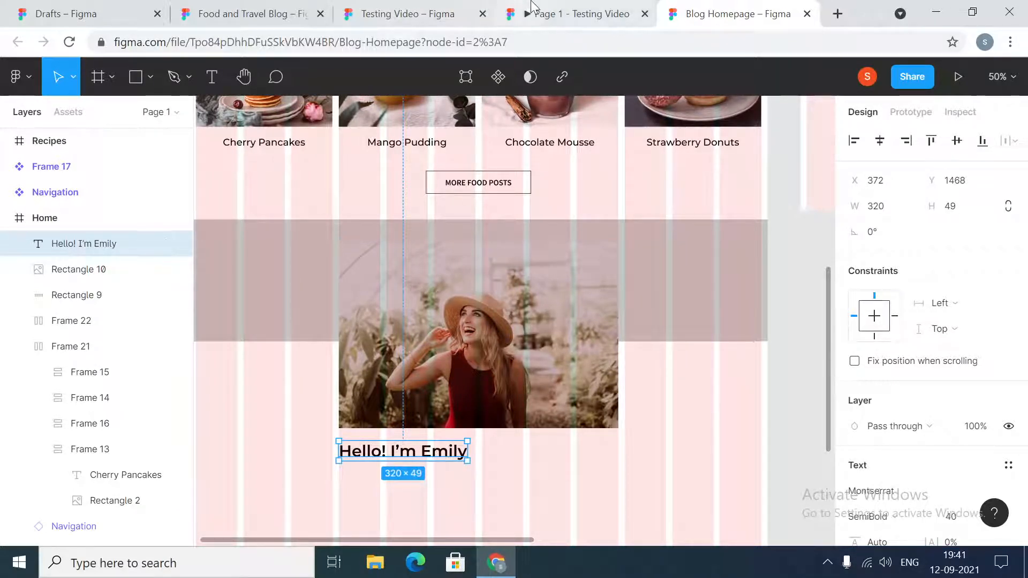
click(566, 19)
scroll(574, 365, down, 9)
scroll(575, 368, down, 10)
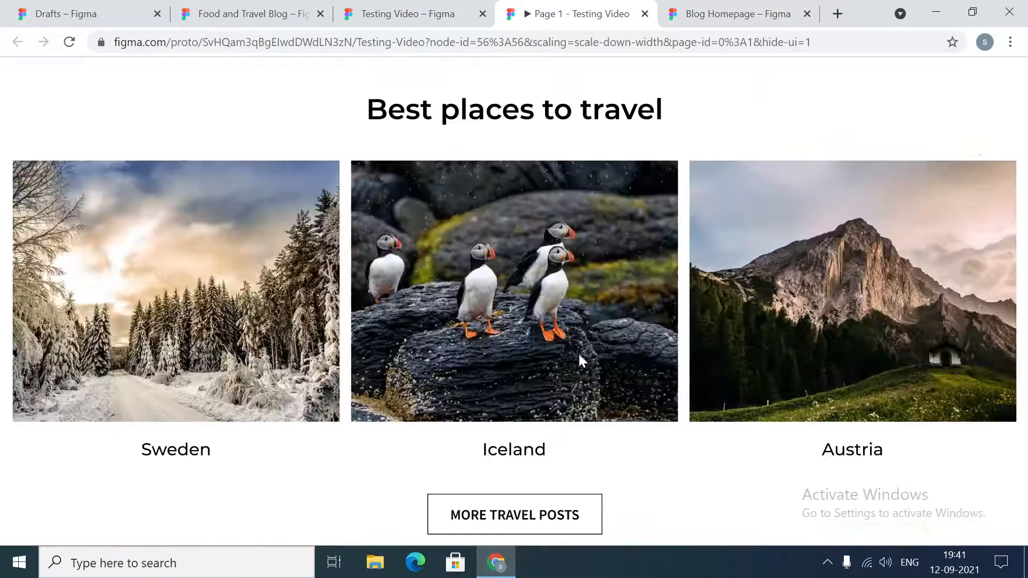
scroll(555, 257, down, 7)
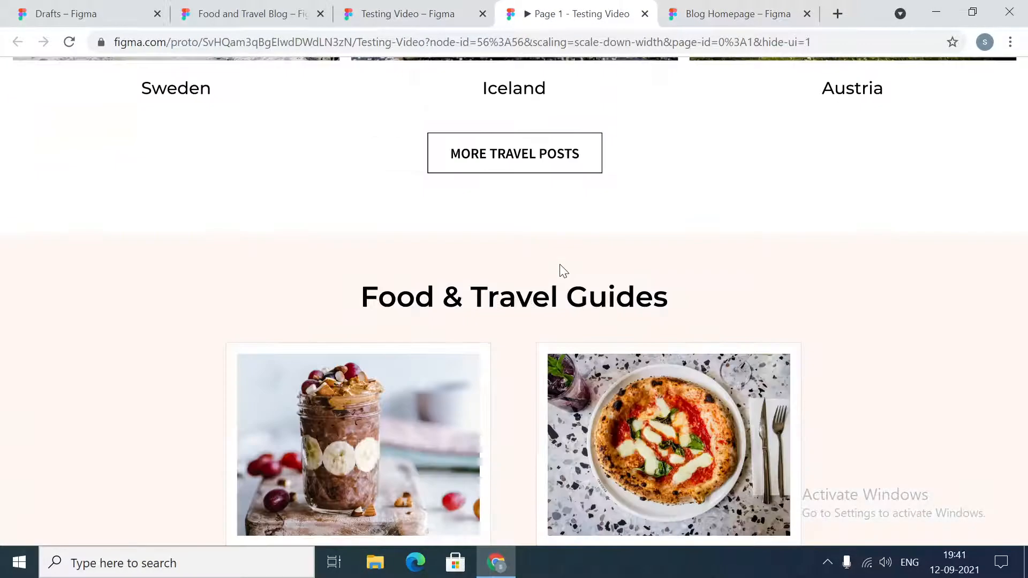
scroll(560, 285, up, 15)
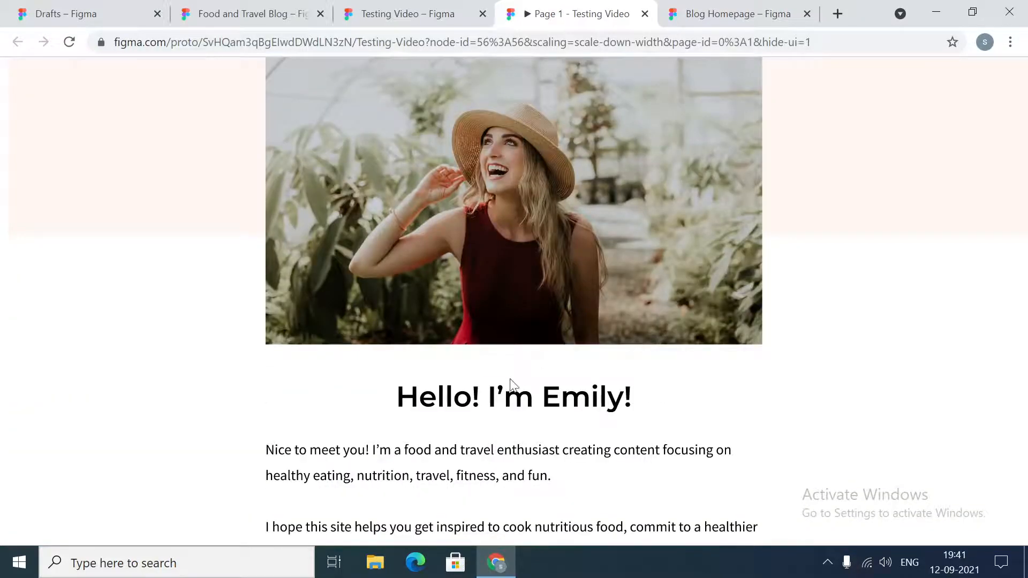
click(720, 11)
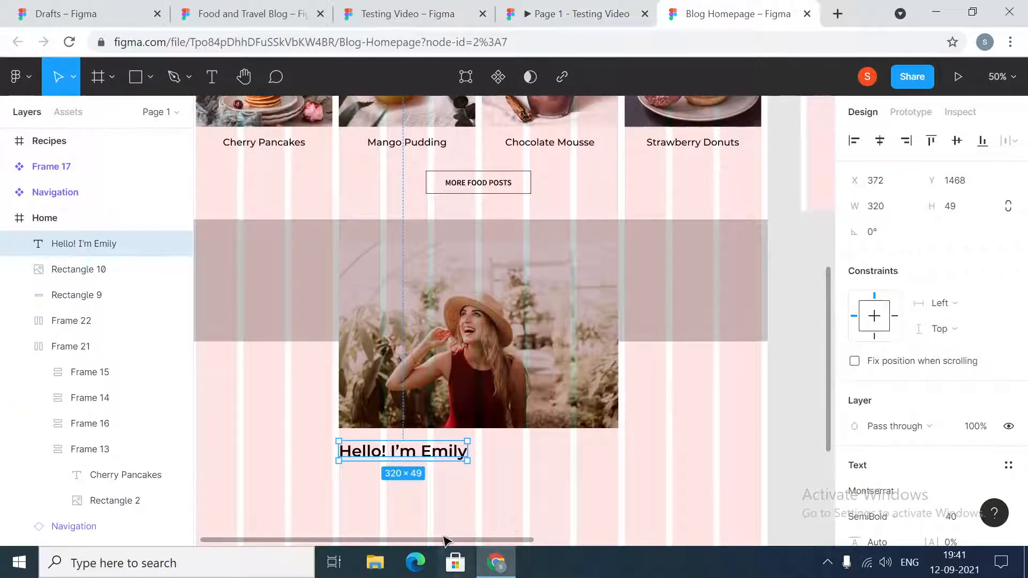
- Move the author heading onto the empty canvas beside the Home frame and turn it into a component
drag(480, 542, 425, 558)
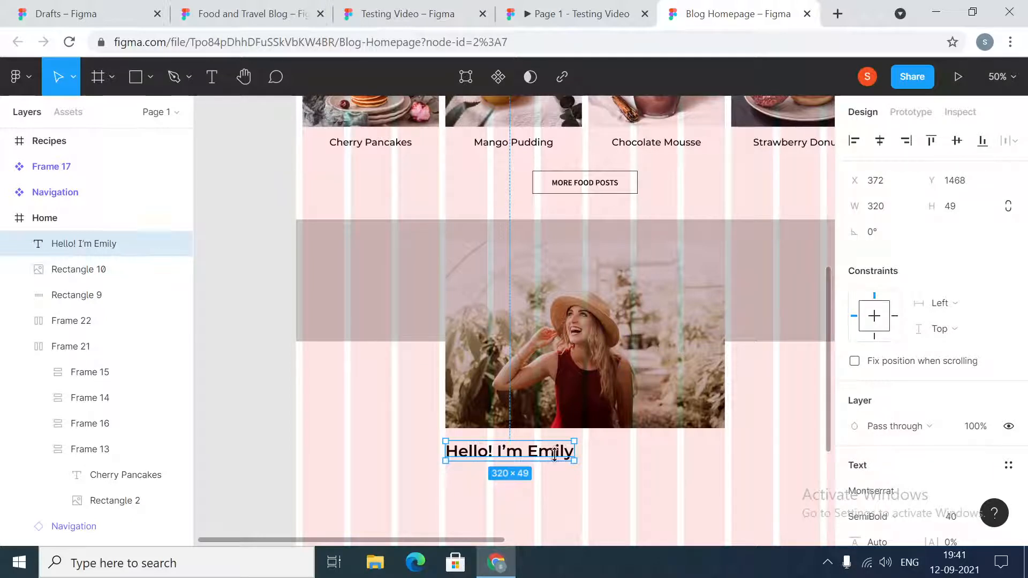
drag(543, 455, 265, 304)
drag(392, 541, 329, 540)
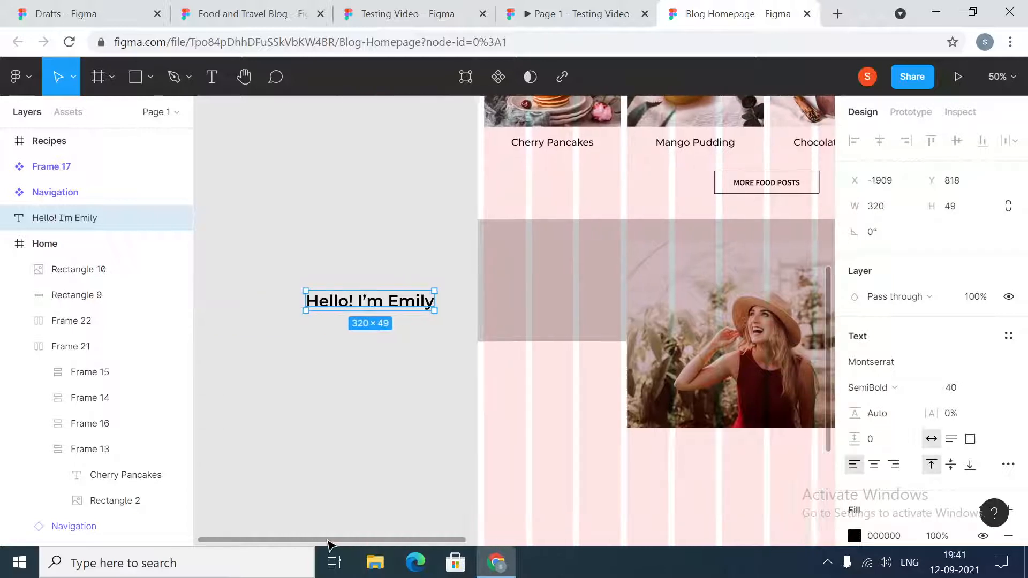
right_click(349, 303)
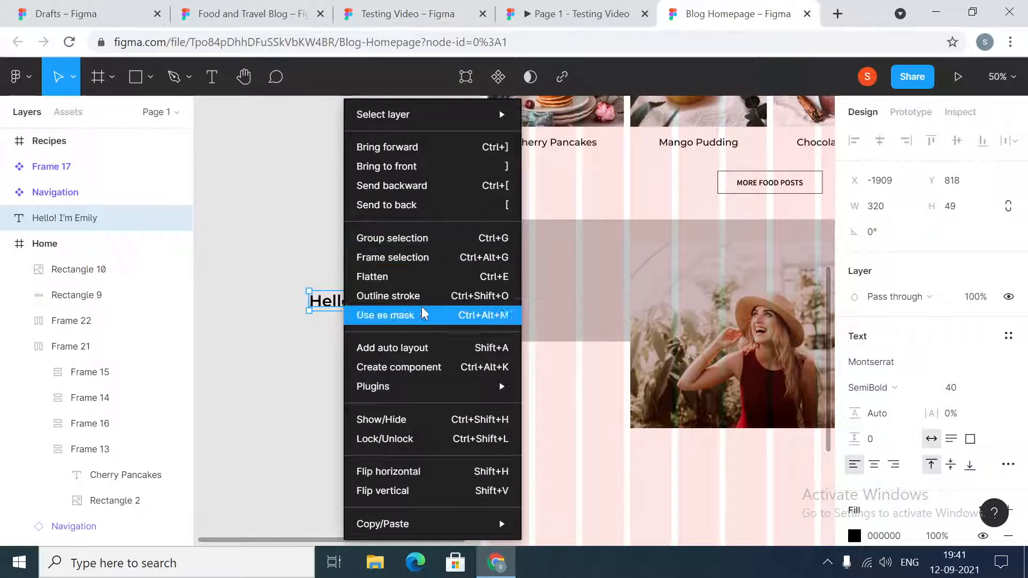
click(425, 367)
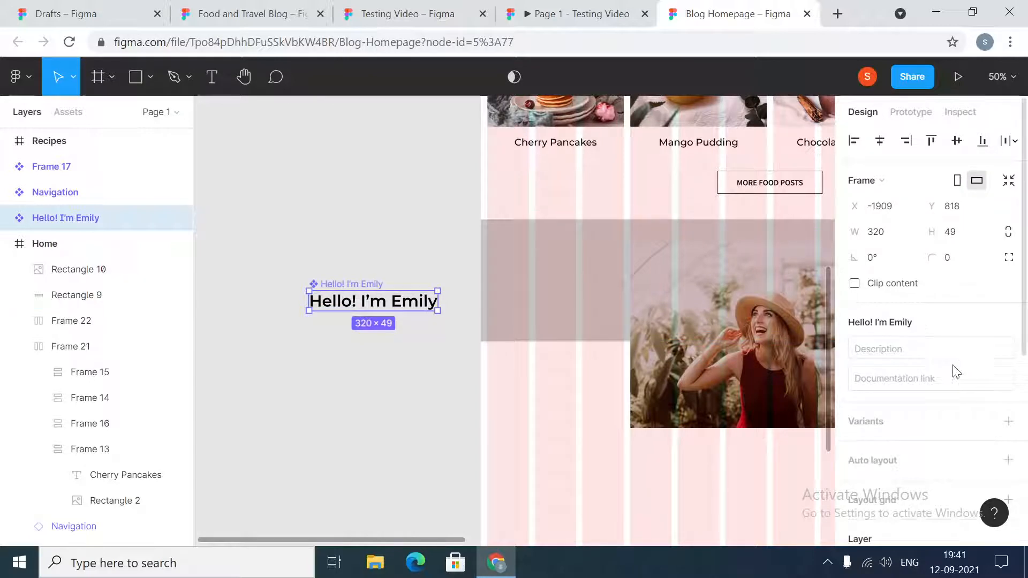
- Add auto layout to the author heading component and check its spacing and padding settings
scroll(954, 374, down, 5)
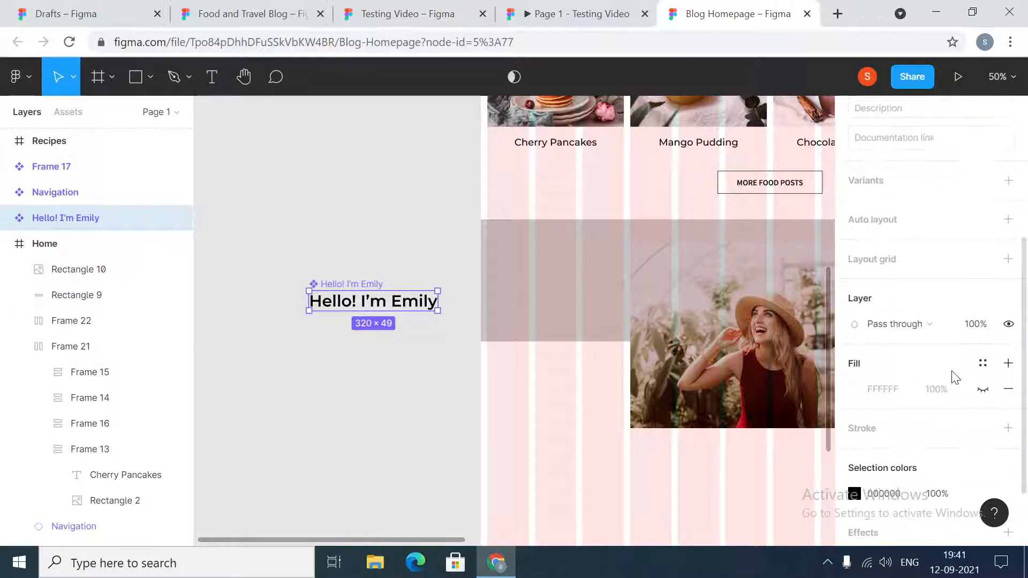
click(1008, 220)
click(358, 208)
click(80, 218)
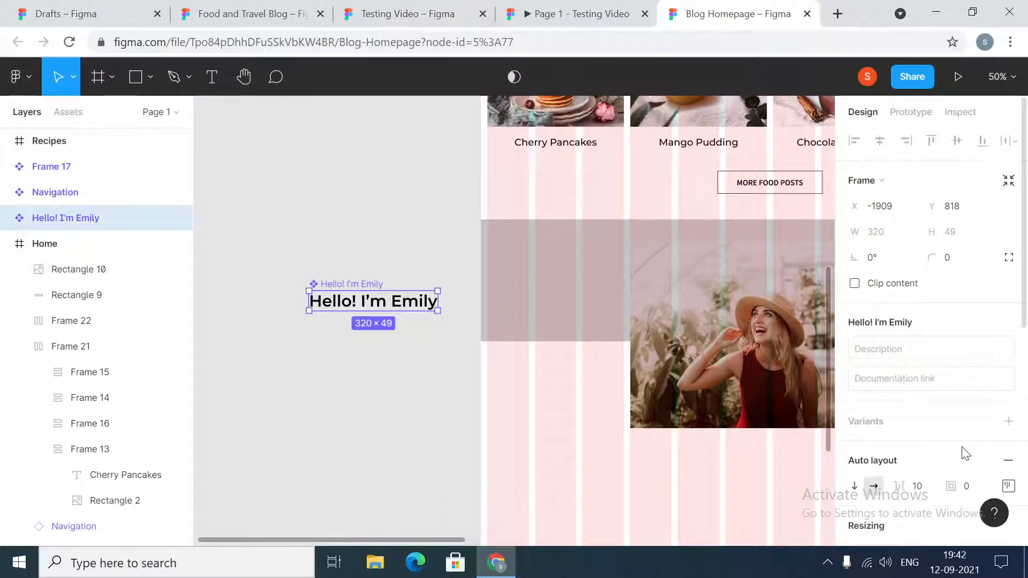
scroll(969, 454, down, 3)
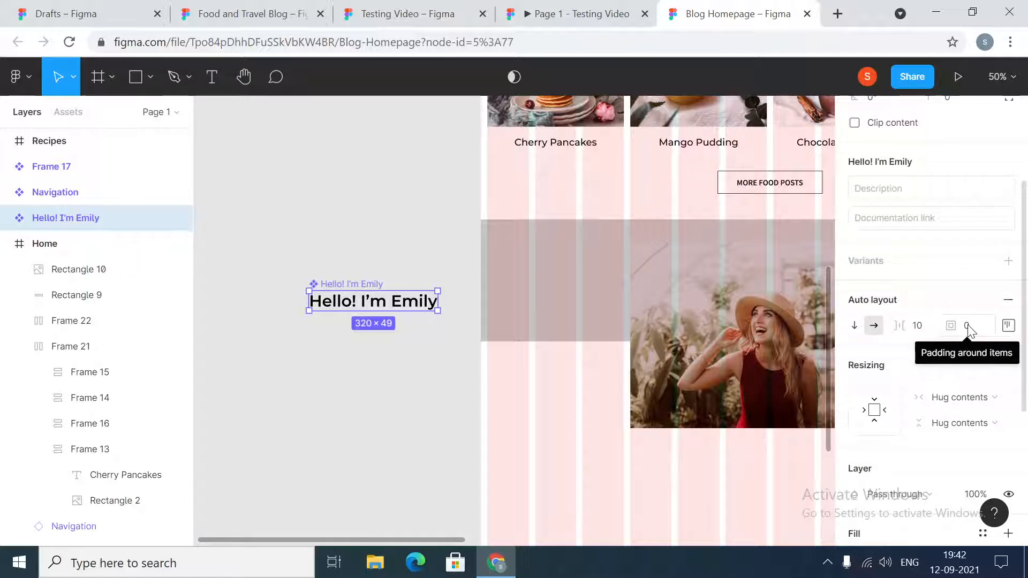
click(405, 236)
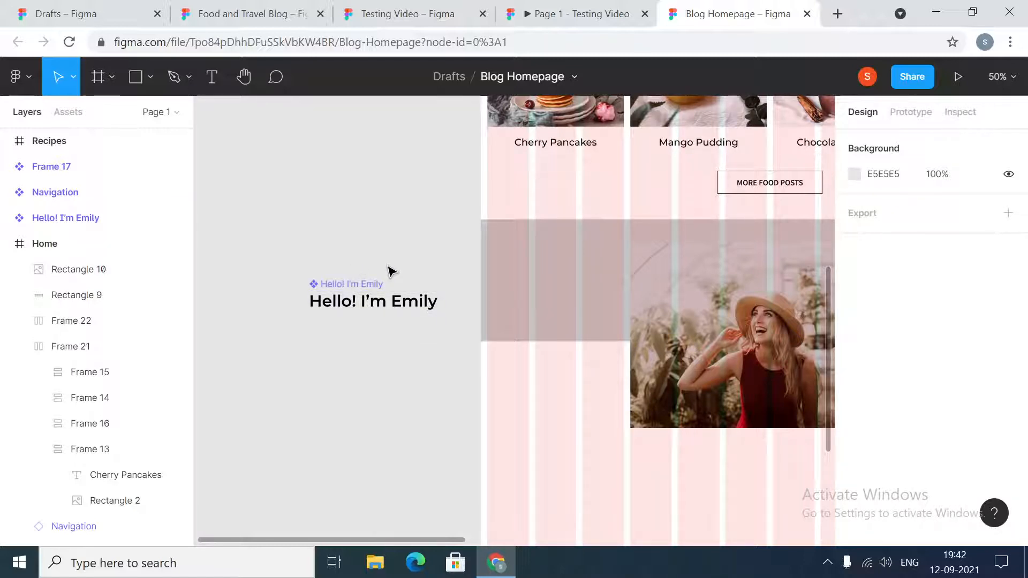
- Place an instance of the author heading component below the photo, flush with its left edge, with vertical spacing of 32
click(371, 308)
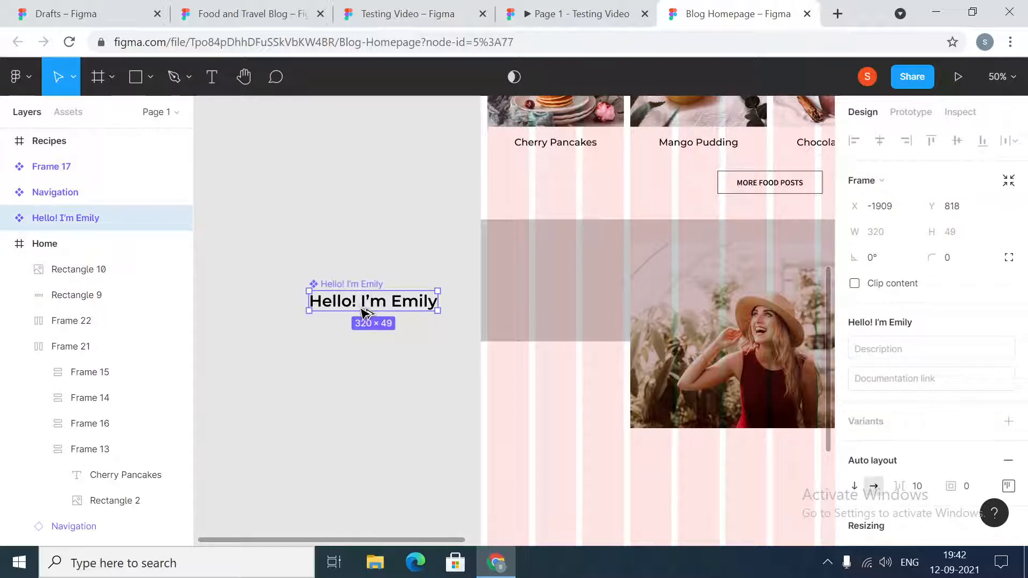
drag(364, 313, 685, 464)
click(683, 396)
shift+click(679, 455)
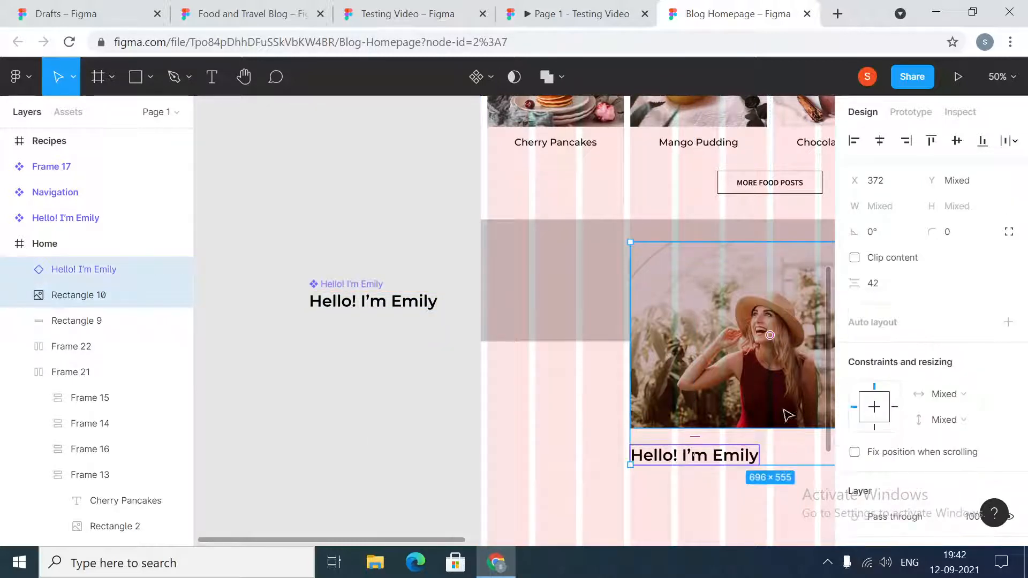
click(885, 280)
text(32)
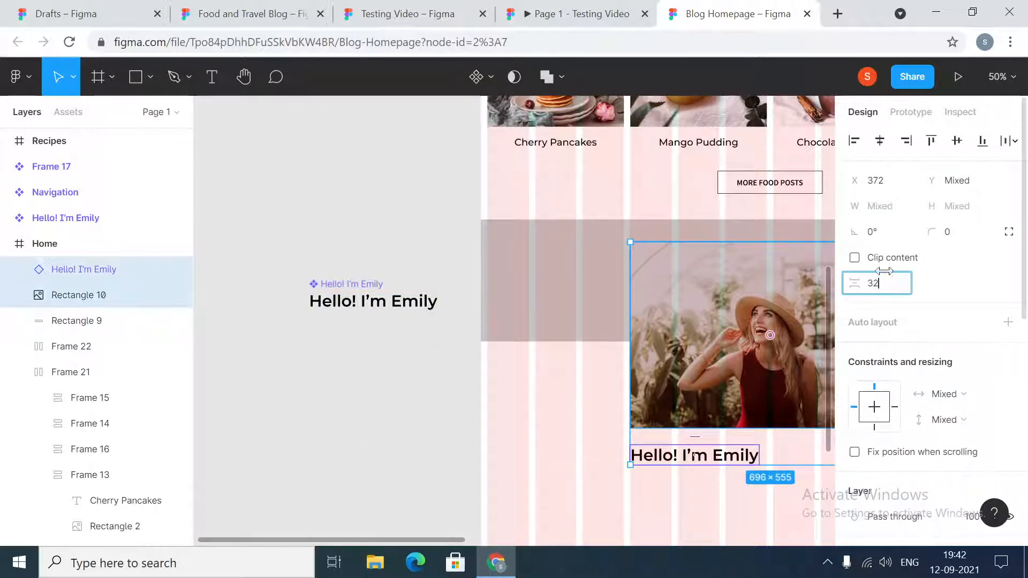
key(Return)
click(319, 466)
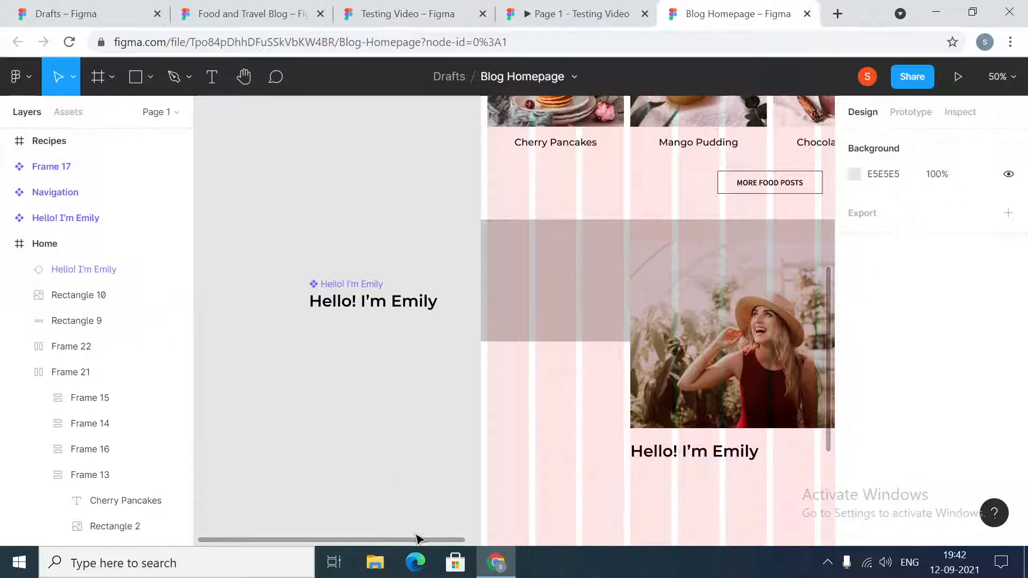
- Copy the author introduction text, including its More about me link, from the Home frame of the Testing Video file
drag(415, 539, 509, 551)
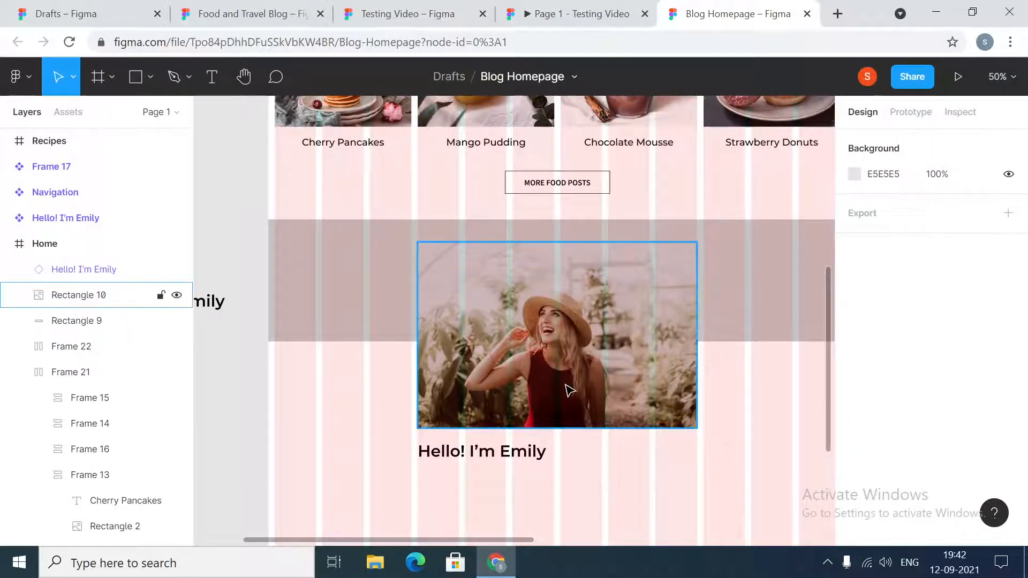
click(412, 12)
click(246, 13)
key(ctrl+shift+4)
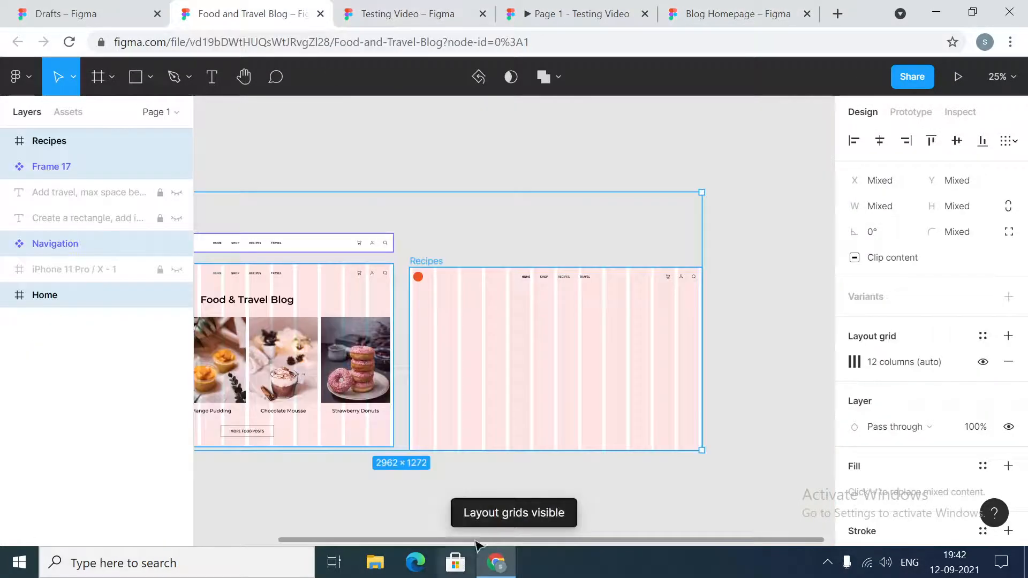
click(395, 11)
scroll(584, 370, down, 5)
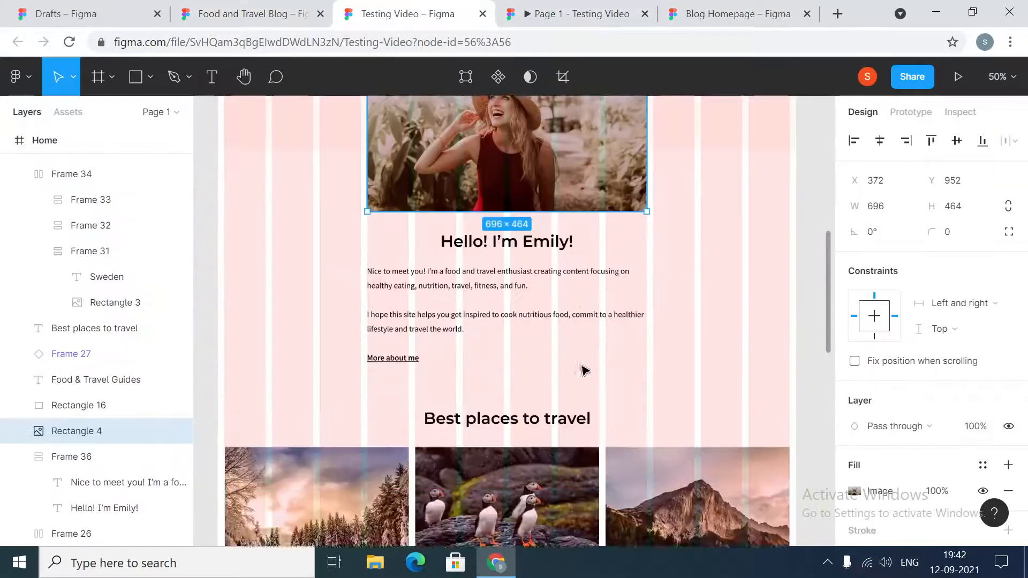
scroll(585, 370, down, 2)
click(471, 236)
double_click(470, 236)
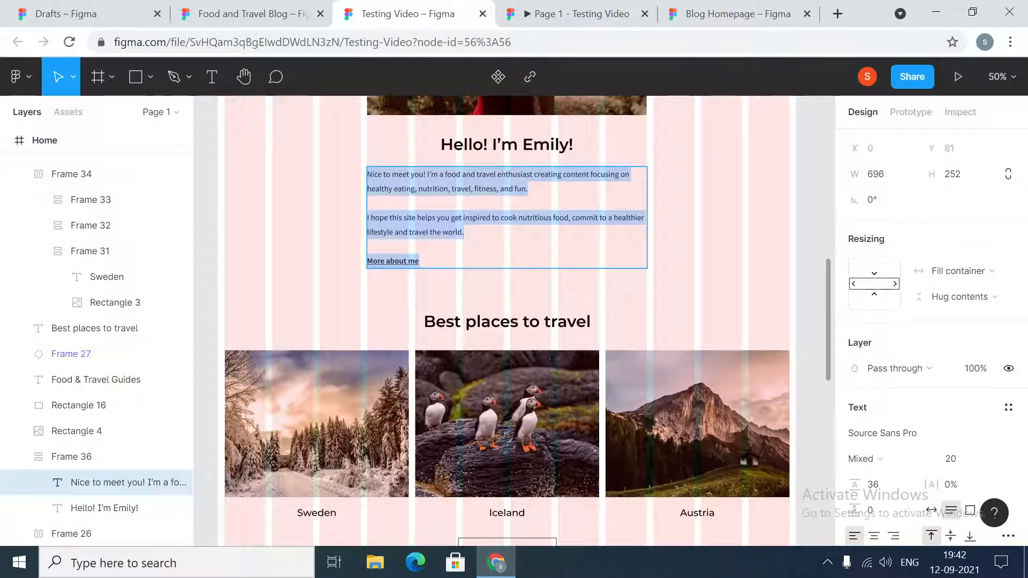
- Paste the introduction text into the Blog Homepage file and place it below the author heading at X 372, Y 1549
click(733, 14)
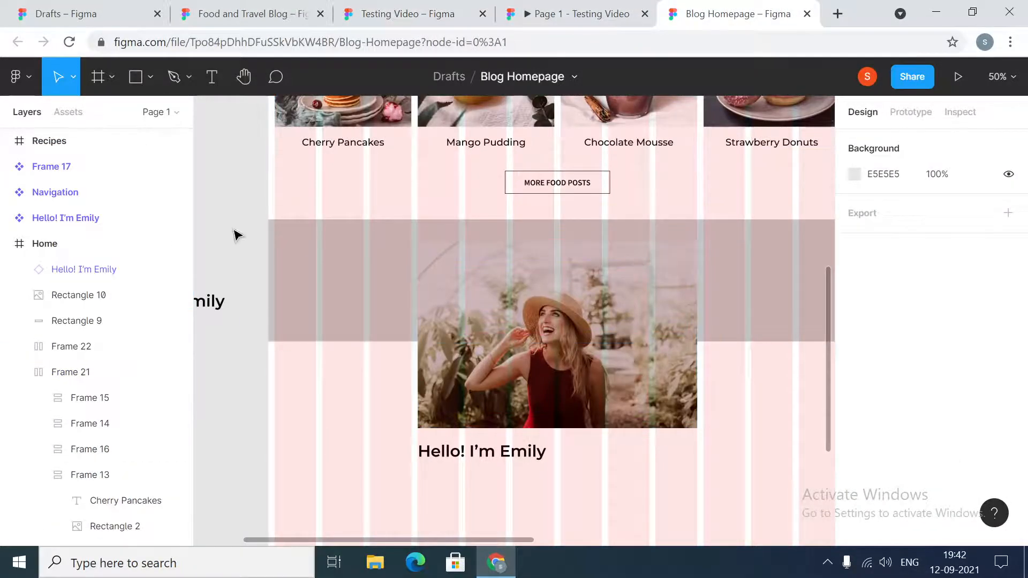
click(211, 77)
click(436, 494)
scroll(438, 498, down, 1)
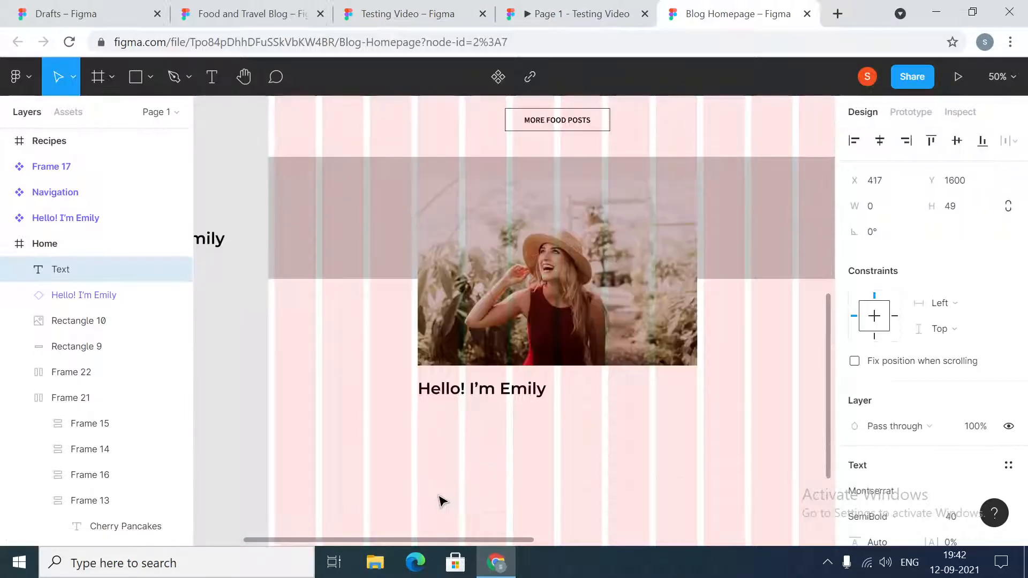
key(ctrl+v)
key(Escape)
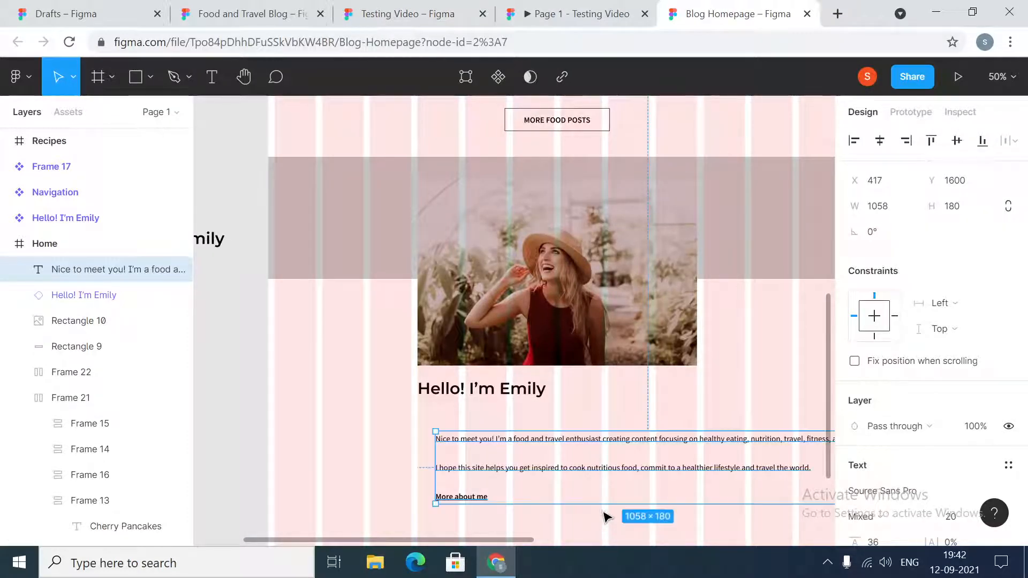
scroll(509, 467, right, 3)
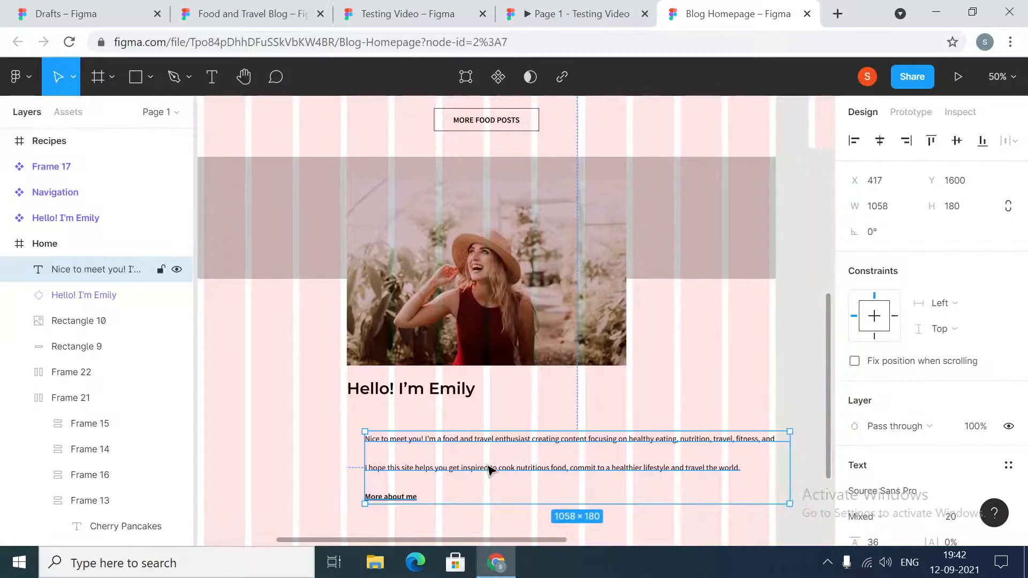
drag(487, 466, 471, 447)
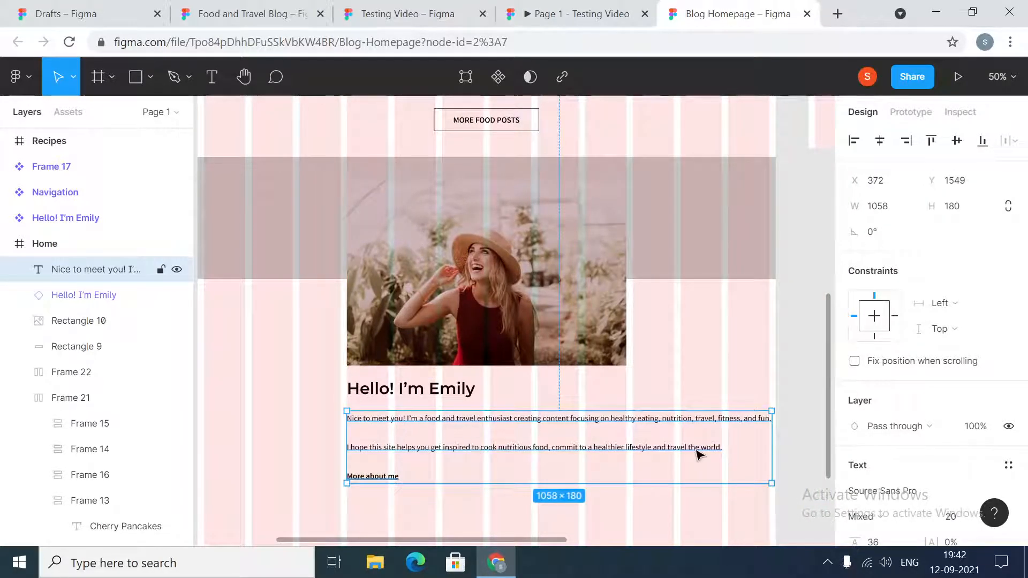
- Narrow the introduction text box to 696 wide so its right edge lines up with the author photo
key(shift+0)
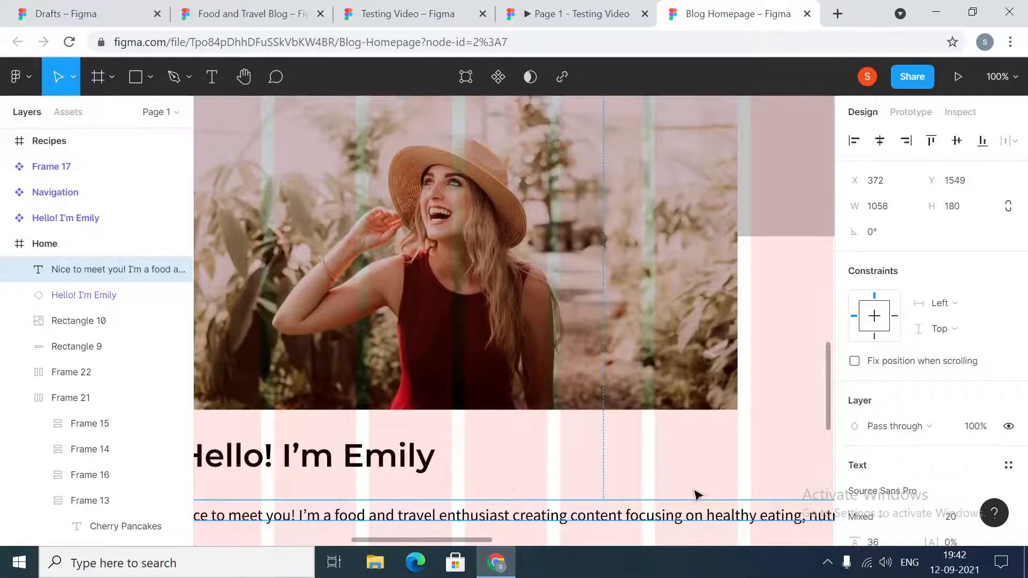
drag(476, 541, 568, 551)
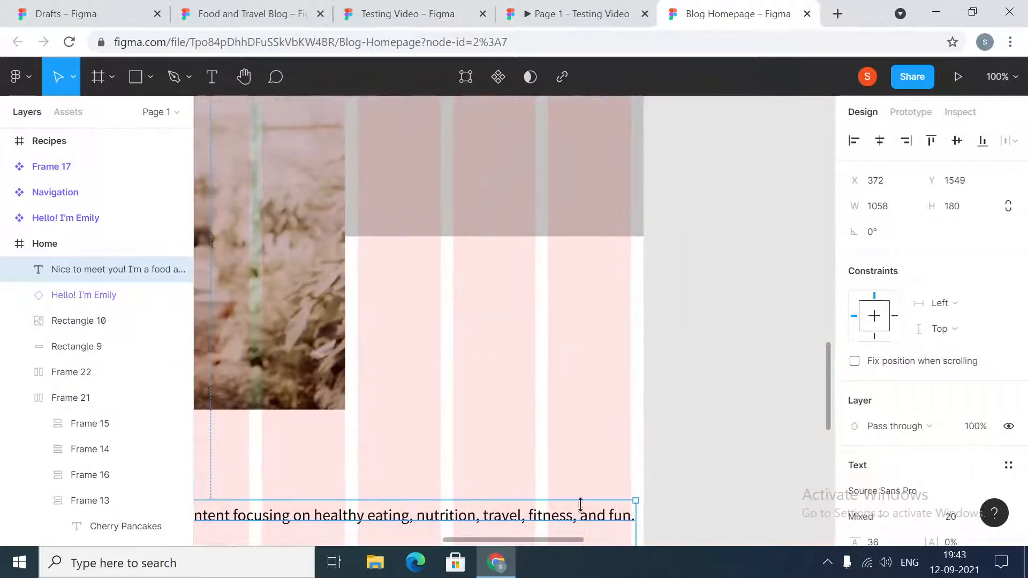
scroll(580, 504, down, 3)
drag(633, 417, 345, 420)
click(449, 452)
drag(490, 542, 394, 550)
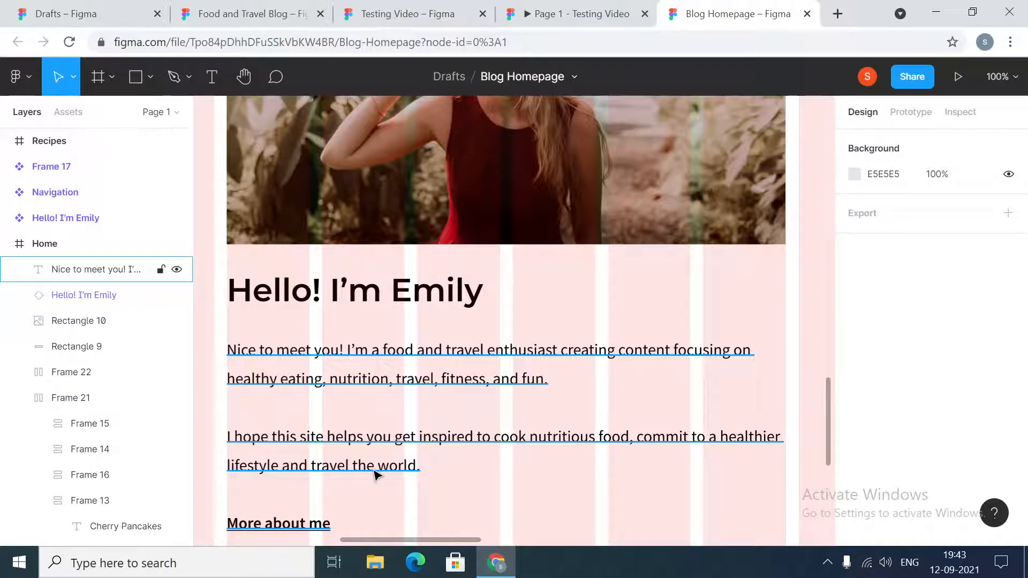
scroll(375, 474, down, 1)
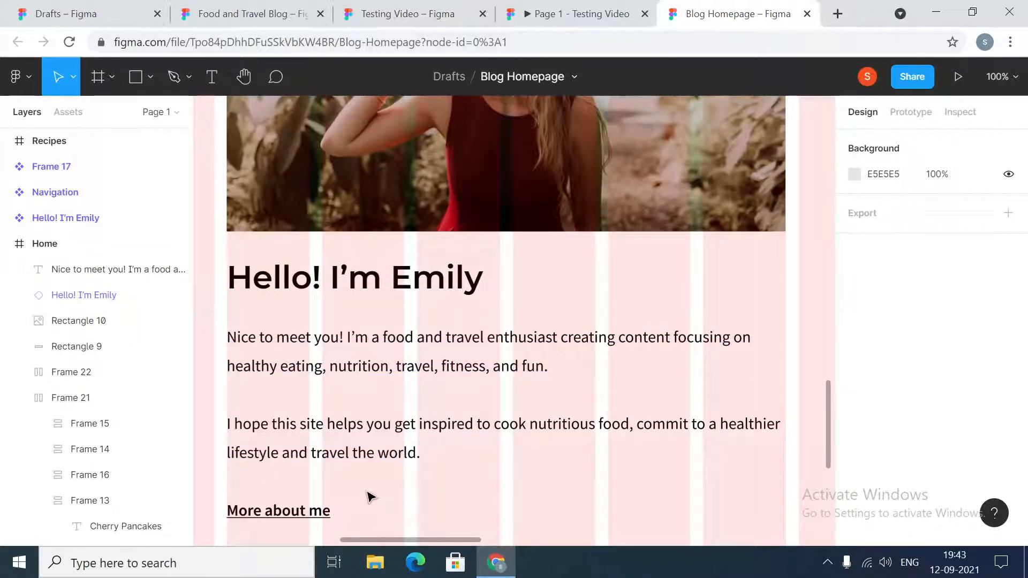
- Set the vertical spacing between the author heading and the introduction text to 24
key(minus)
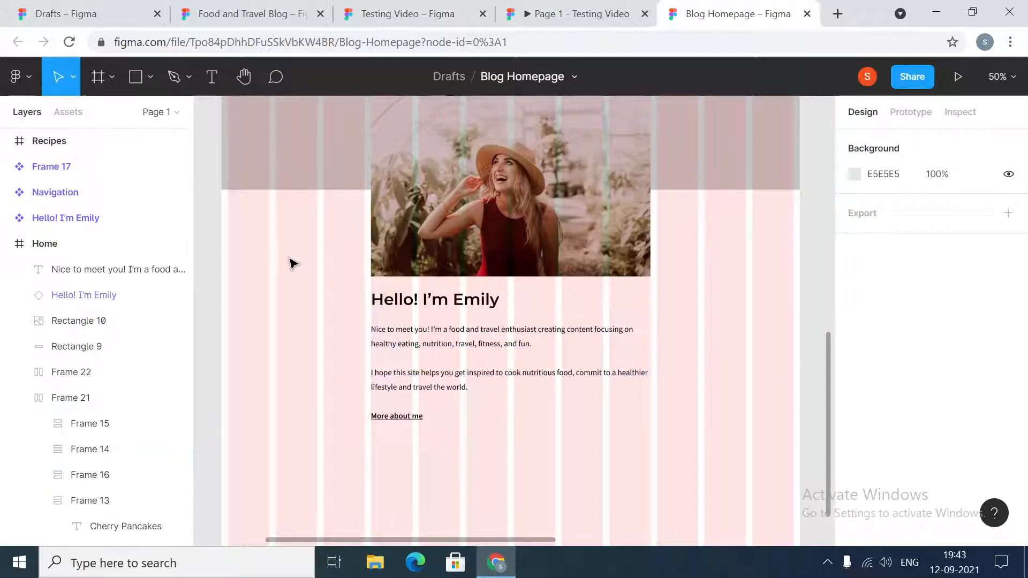
click(445, 306)
shift+click(409, 337)
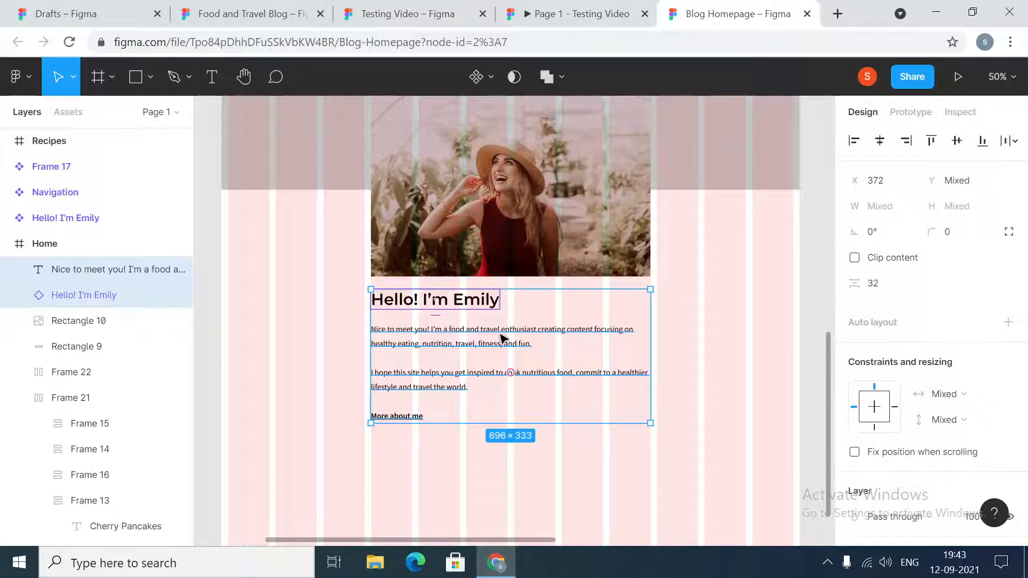
click(875, 284)
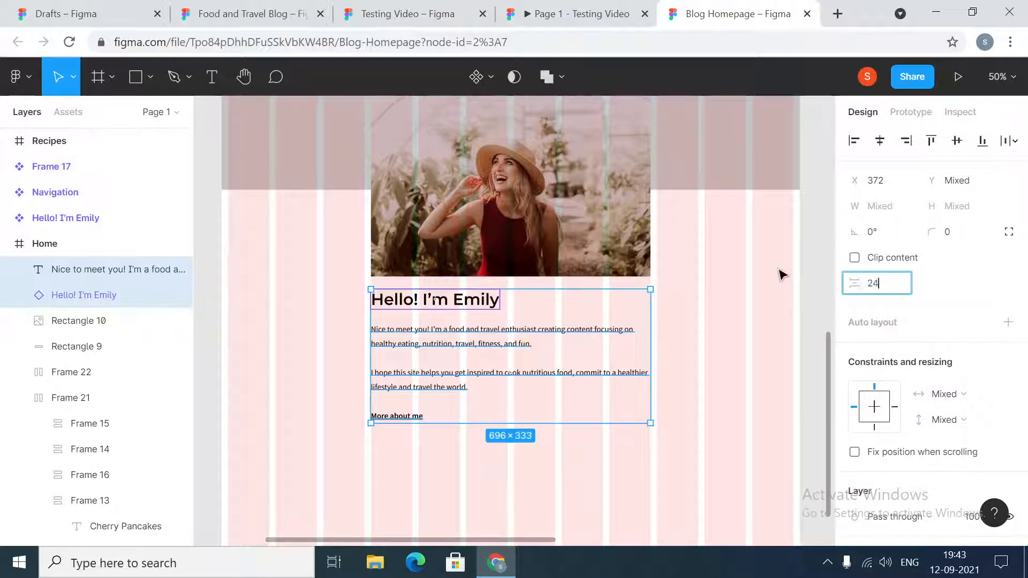
text(24)
key(Return)
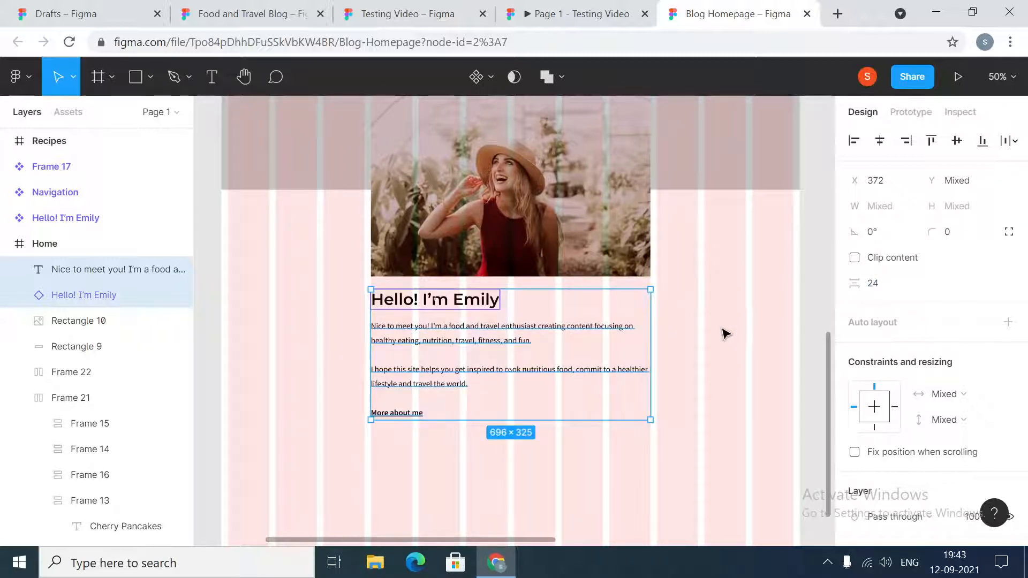
click(723, 332)
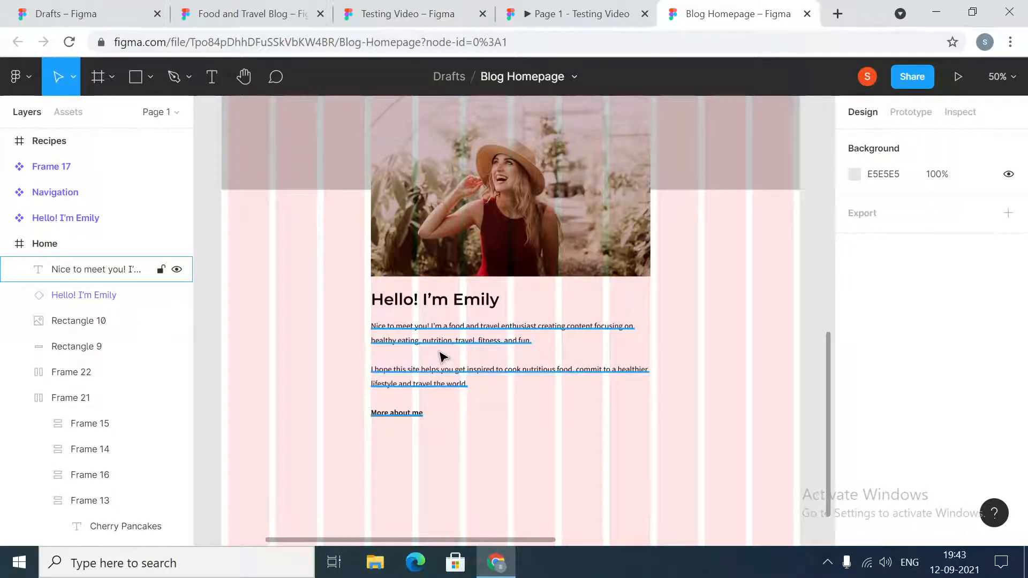
- Add auto layout to the introduction text and set its padding to 0
click(426, 305)
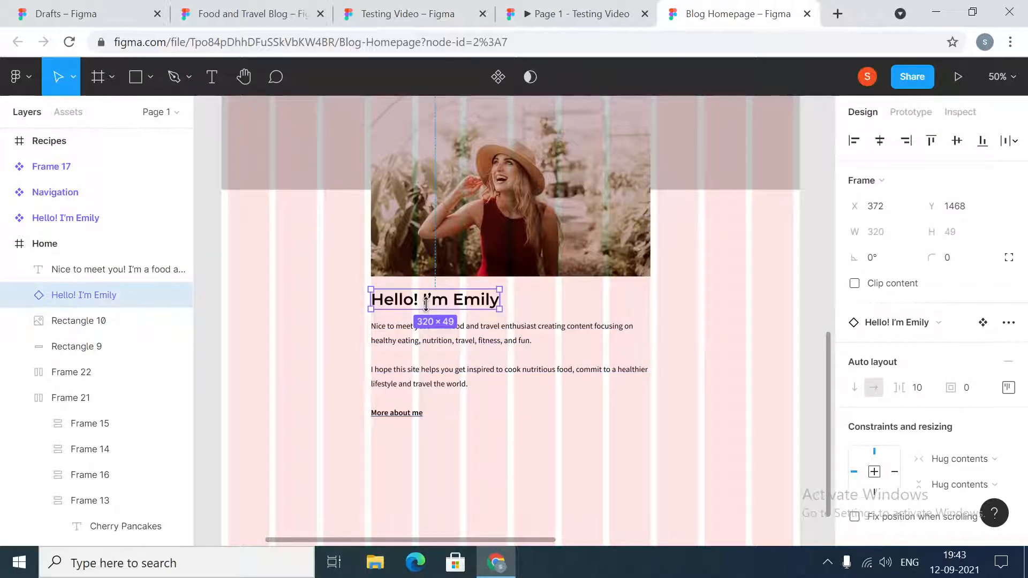
click(471, 346)
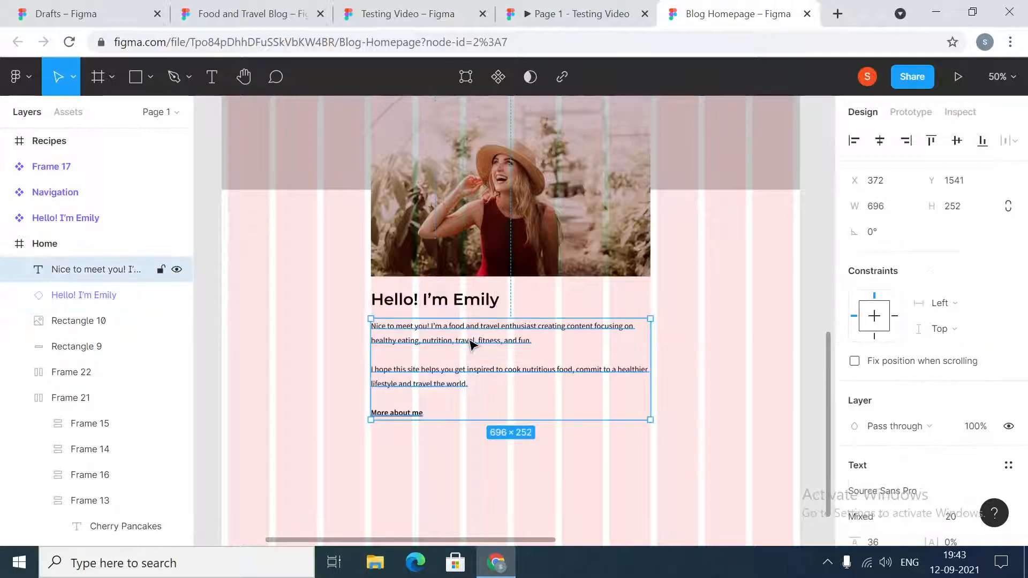
right_click(424, 349)
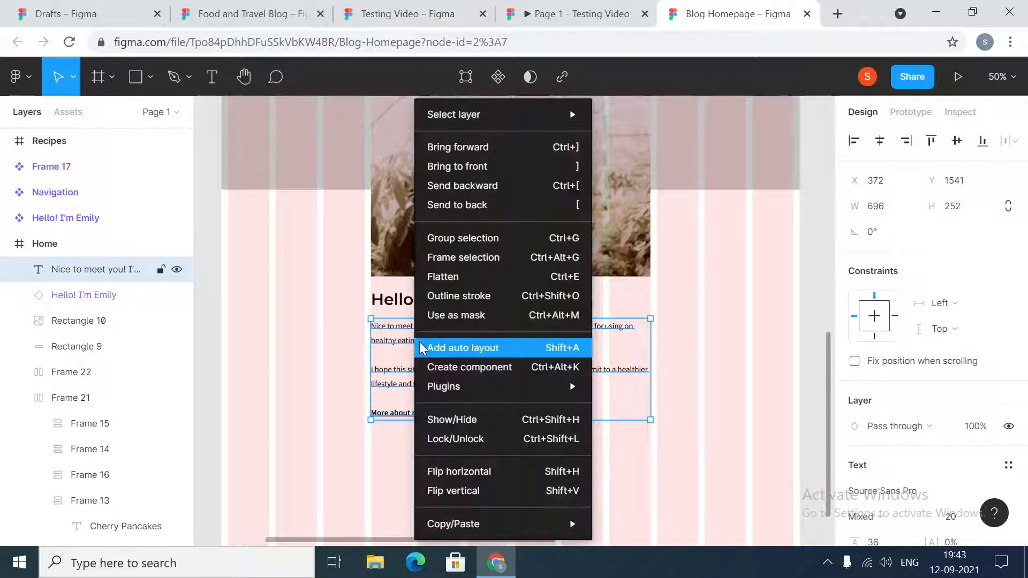
click(447, 347)
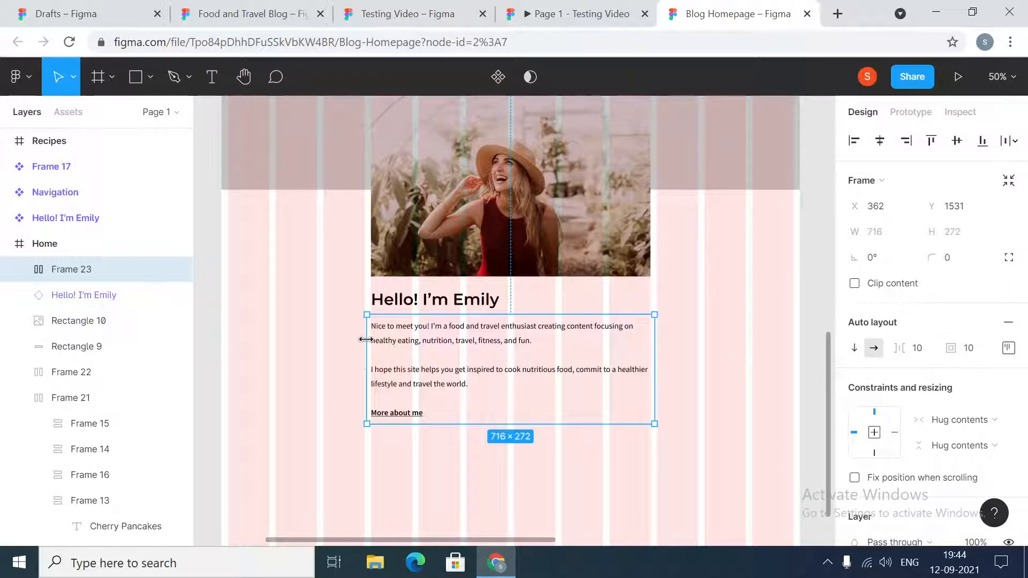
key(shift+0)
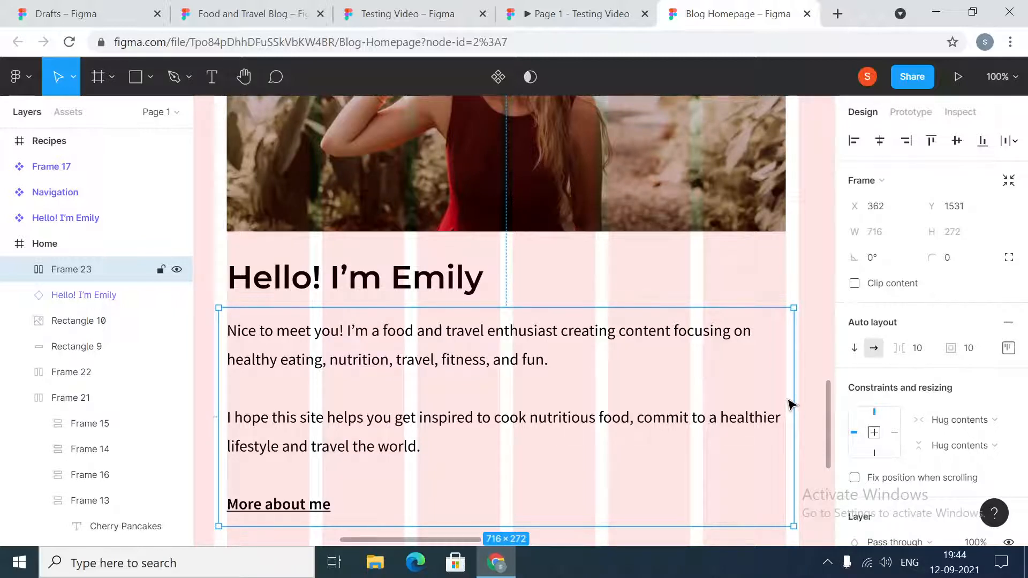
click(968, 349)
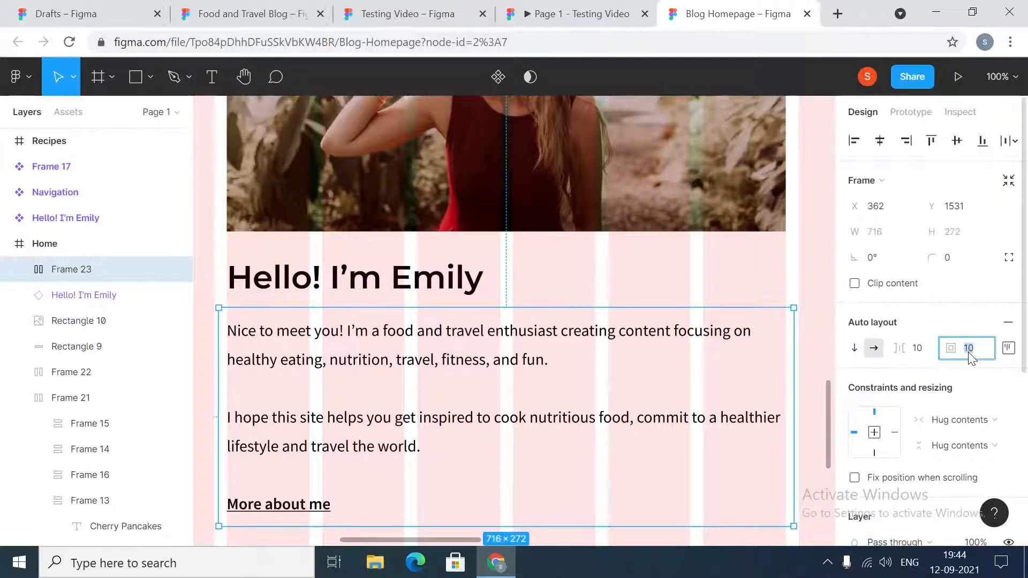
text(0)
key(Return)
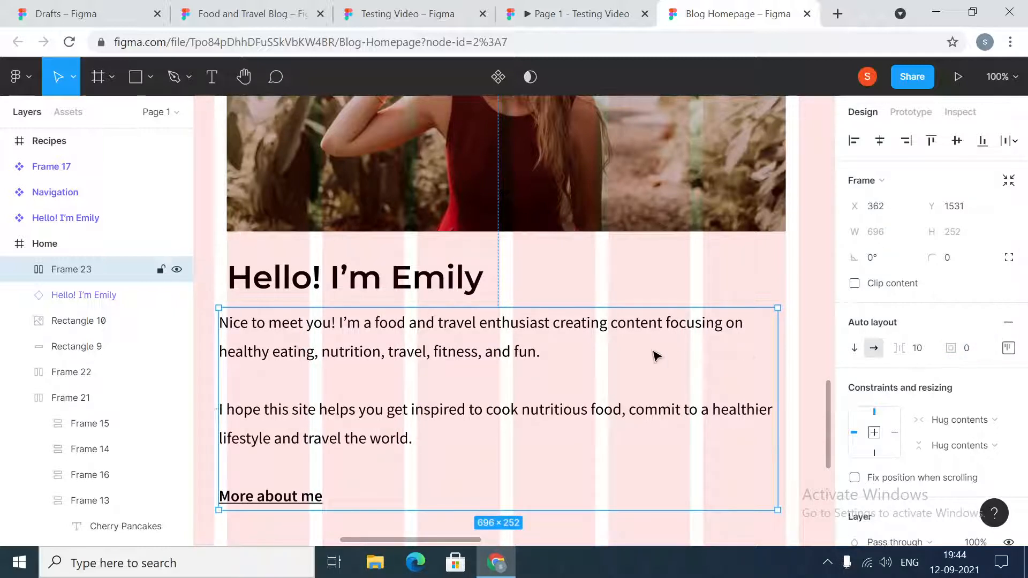
- Align the introduction frame flush left with the author heading at X 372 and restore their vertical spacing to 24
drag(294, 354, 296, 356)
shift+click(294, 284)
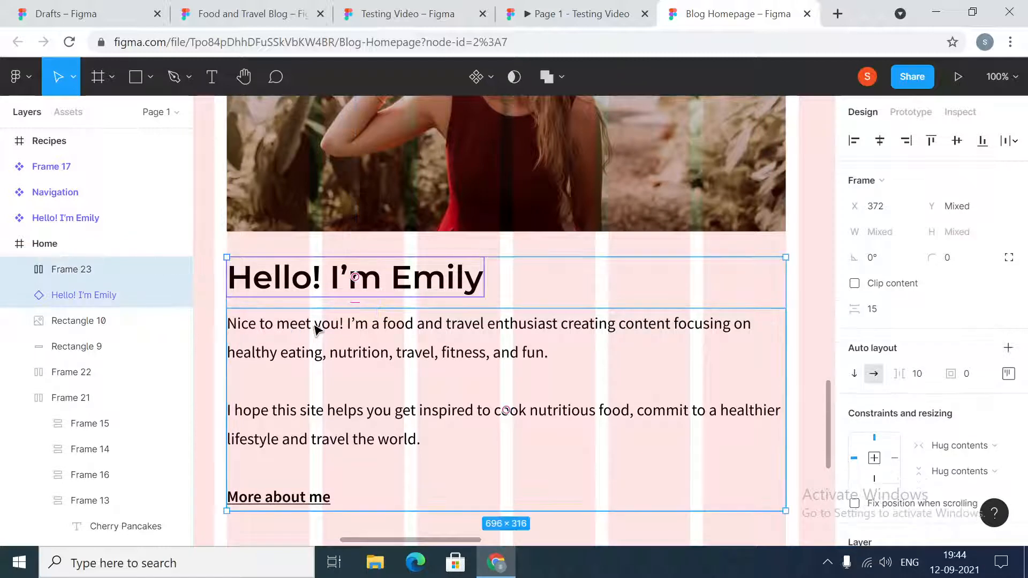
text(2)
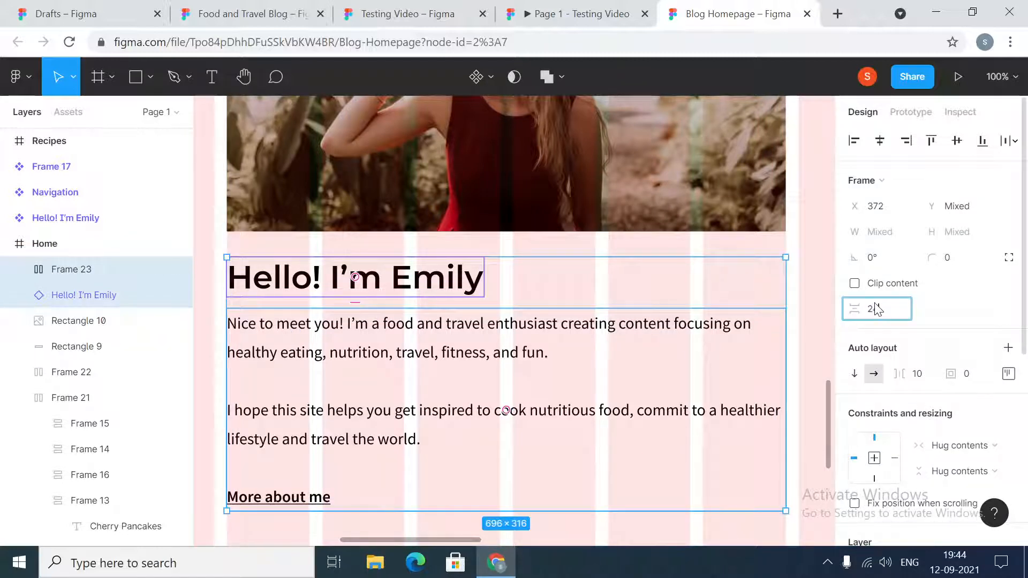
text(4)
key(Return)
click(337, 366)
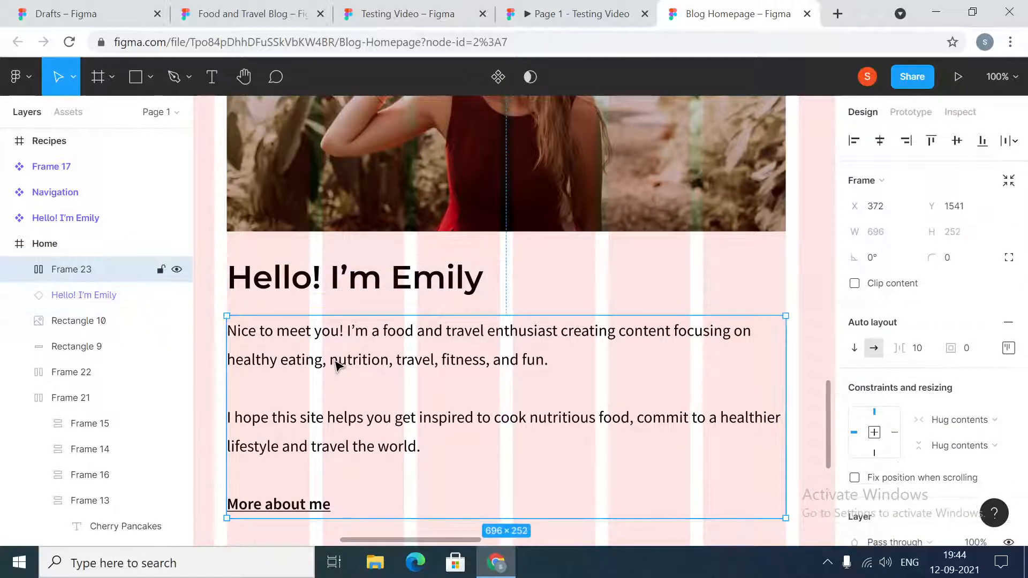
- Widen the author heading instance to 696 to match the photo and the introduction frame
click(20, 269)
click(20, 270)
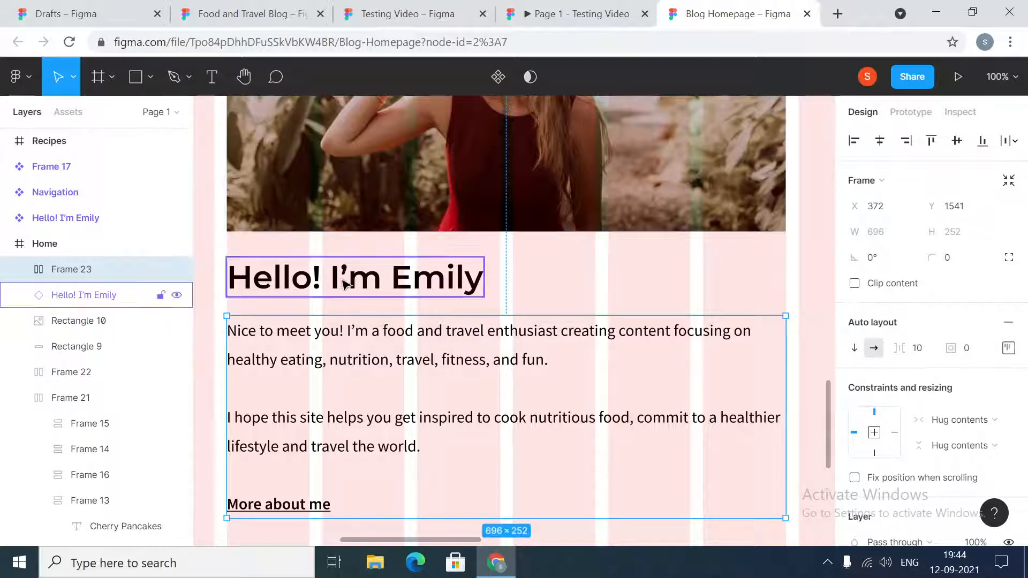
click(376, 286)
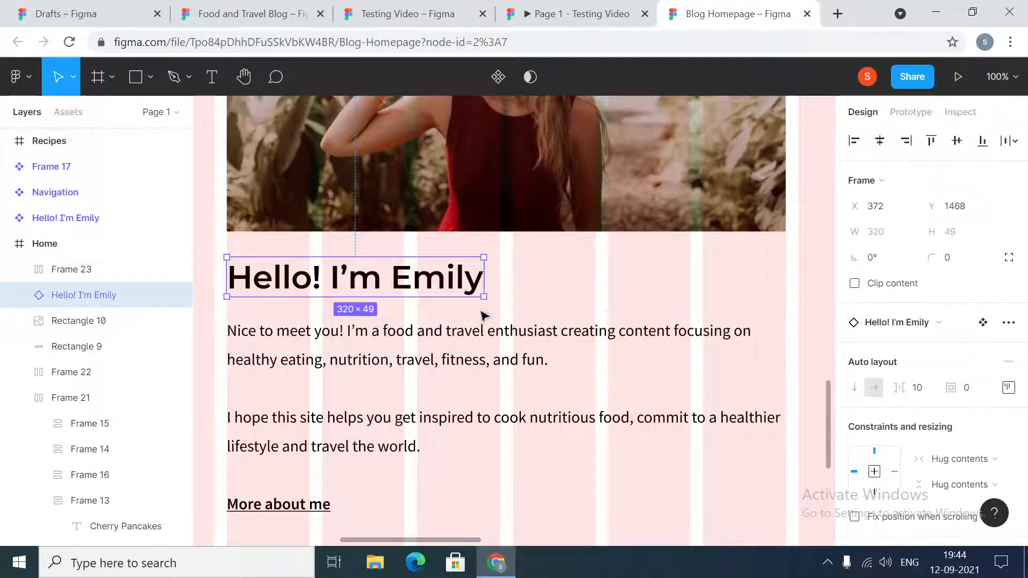
drag(484, 280, 785, 275)
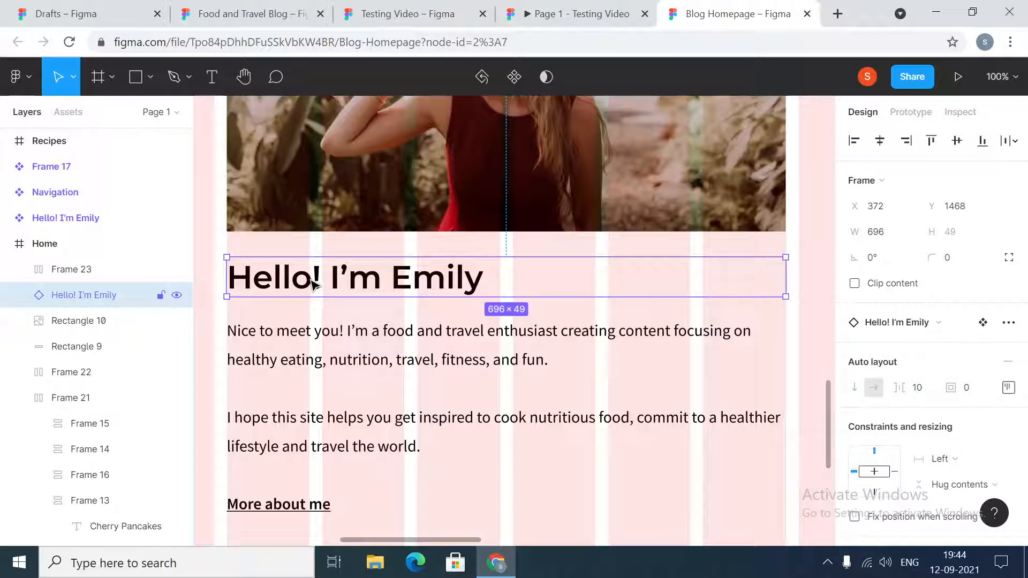
click(328, 343)
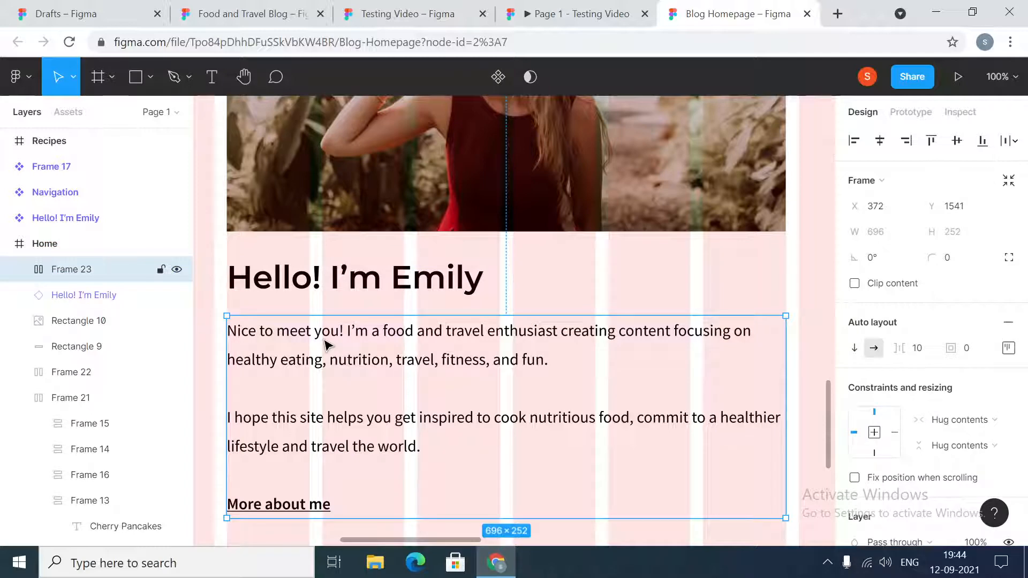
click(327, 287)
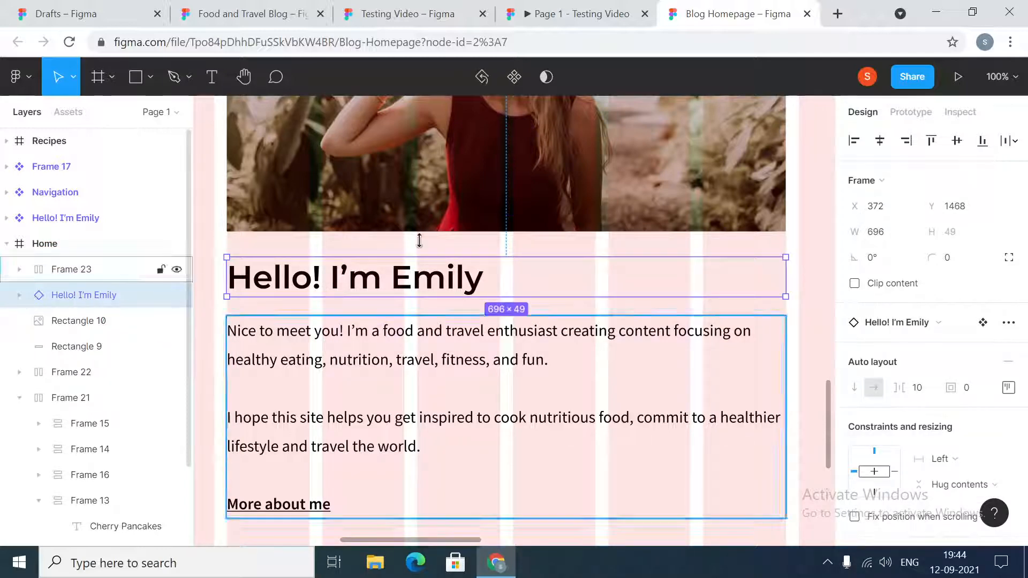
- Wrap the author photo, heading and introduction frame together in one vertical auto layout frame
click(395, 207)
shift+click(386, 284)
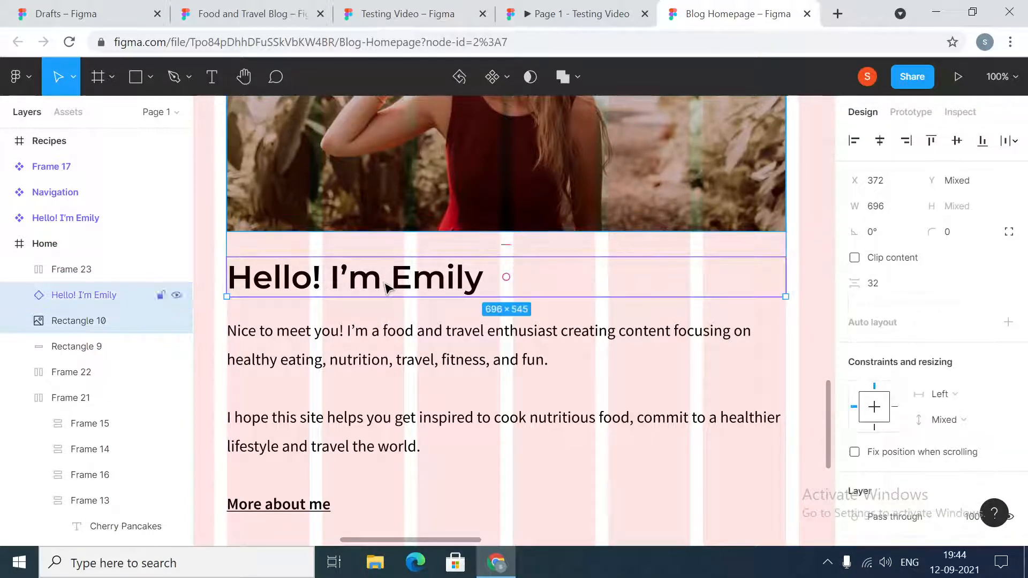
shift+click(374, 369)
key(minus)
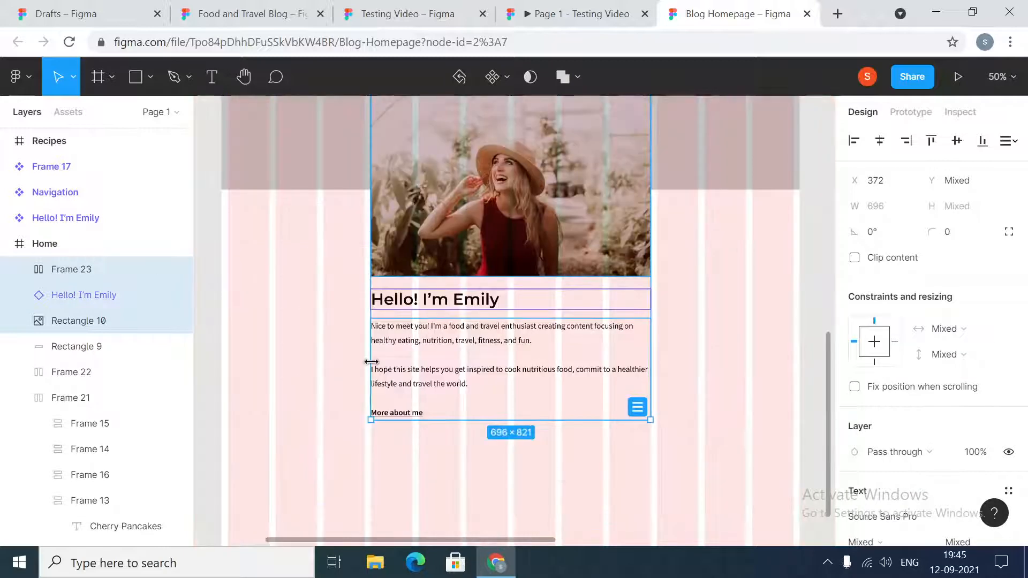
right_click(436, 176)
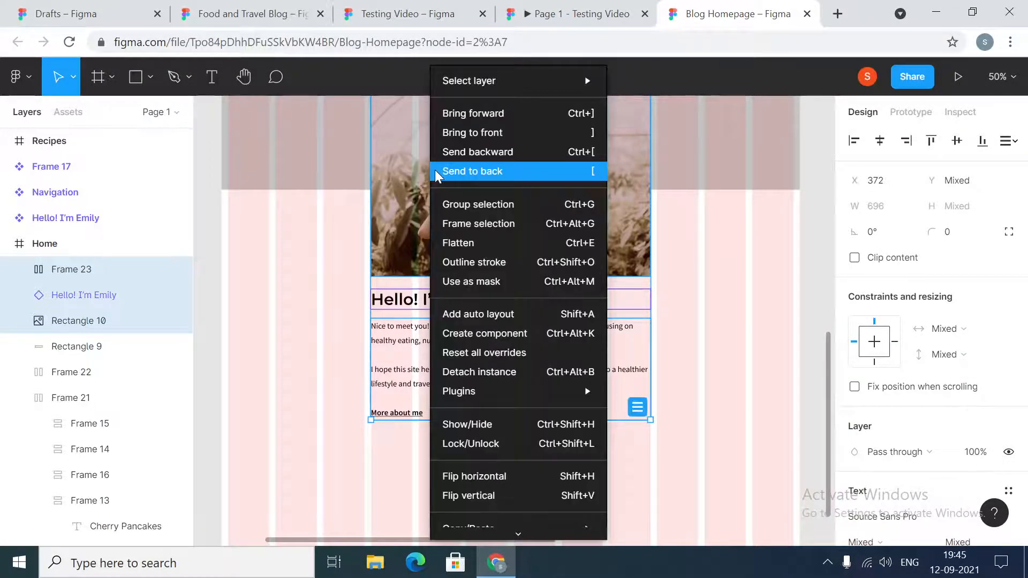
click(487, 314)
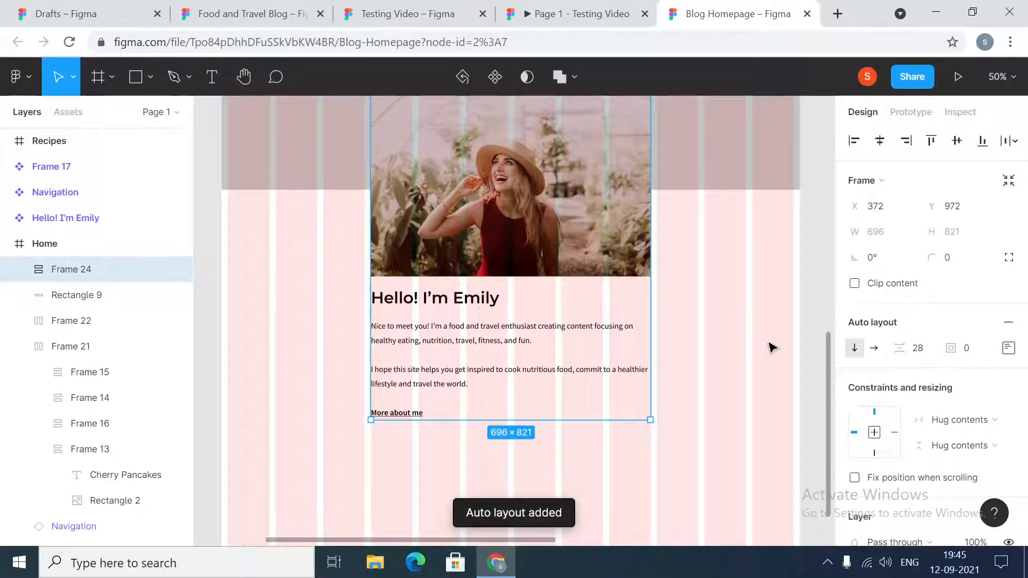
- Set the spacing between items in the author section's auto layout frame to 32
click(923, 353)
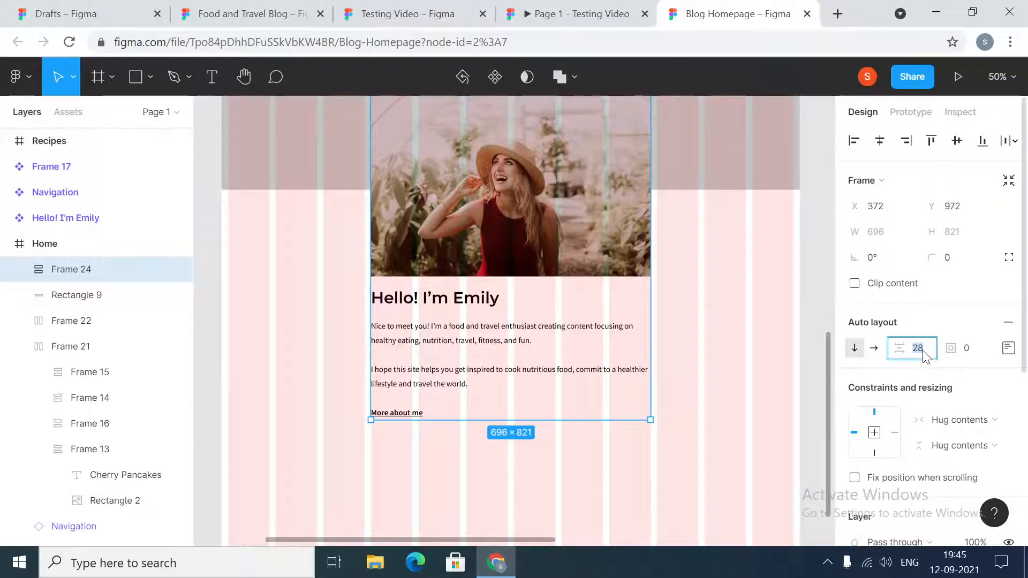
key(Return)
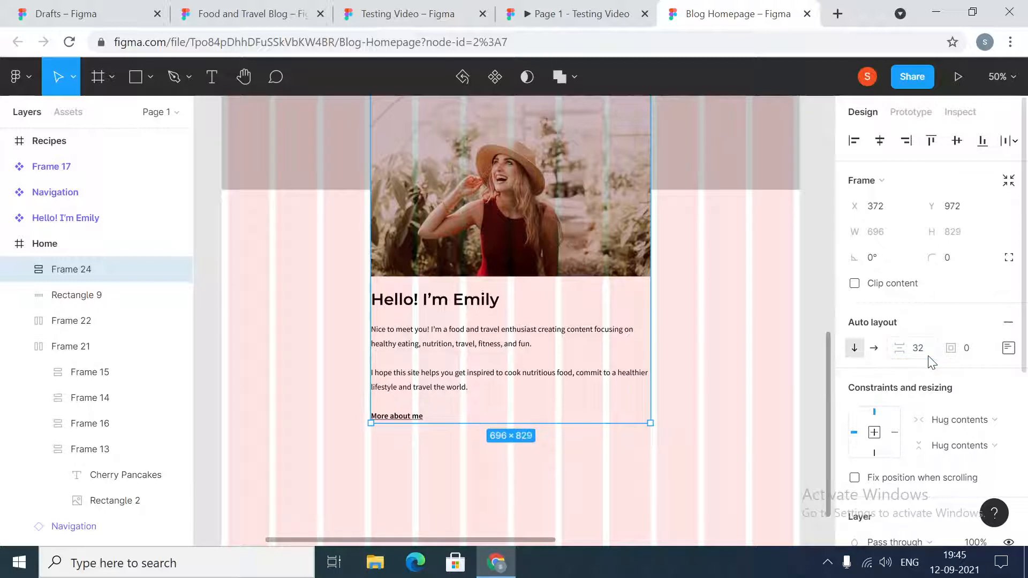
click(720, 333)
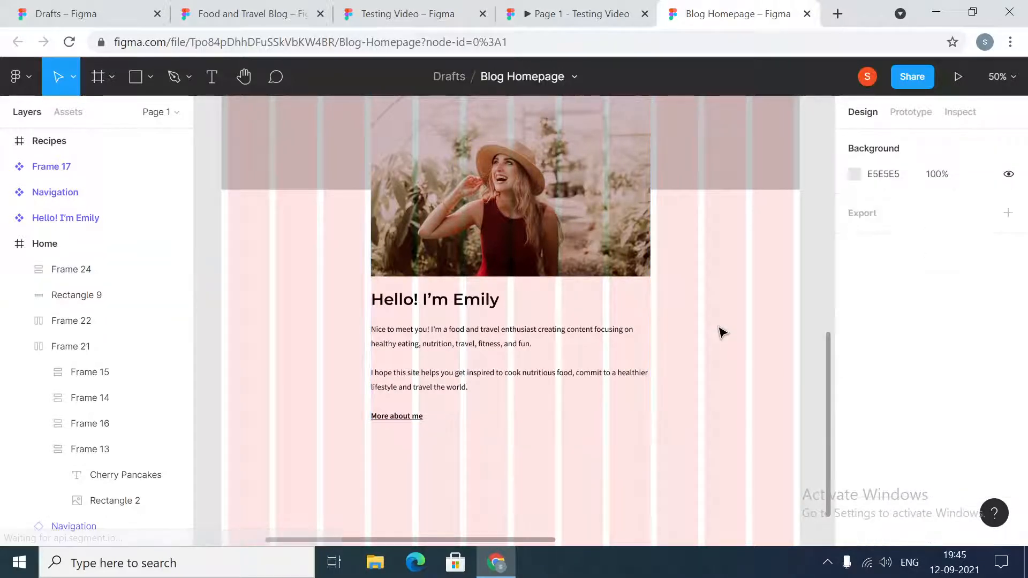
- Move the author heading above the photo within the author section's auto layout frame
click(507, 220)
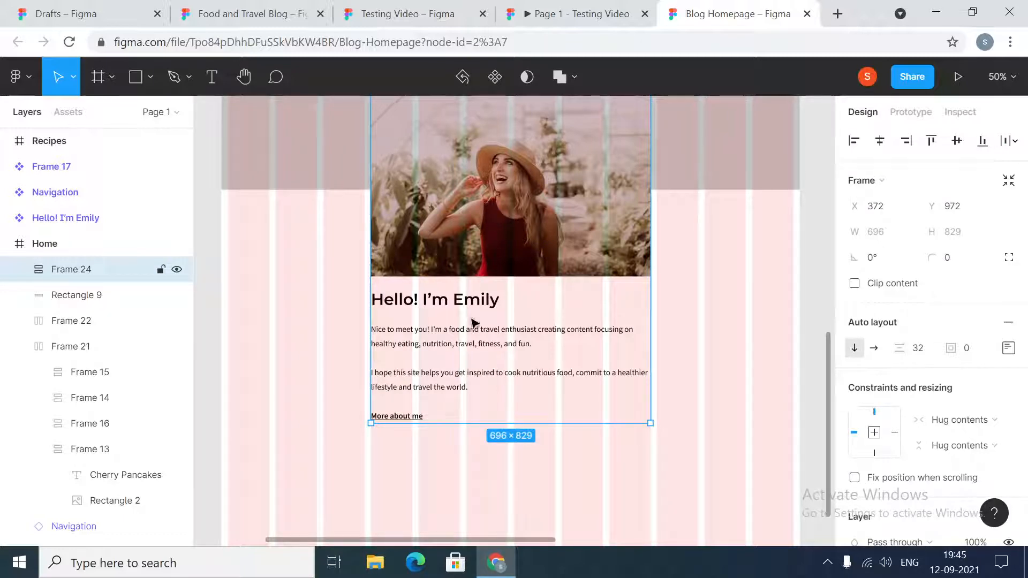
scroll(293, 257, up, 5)
scroll(300, 260, down, 3)
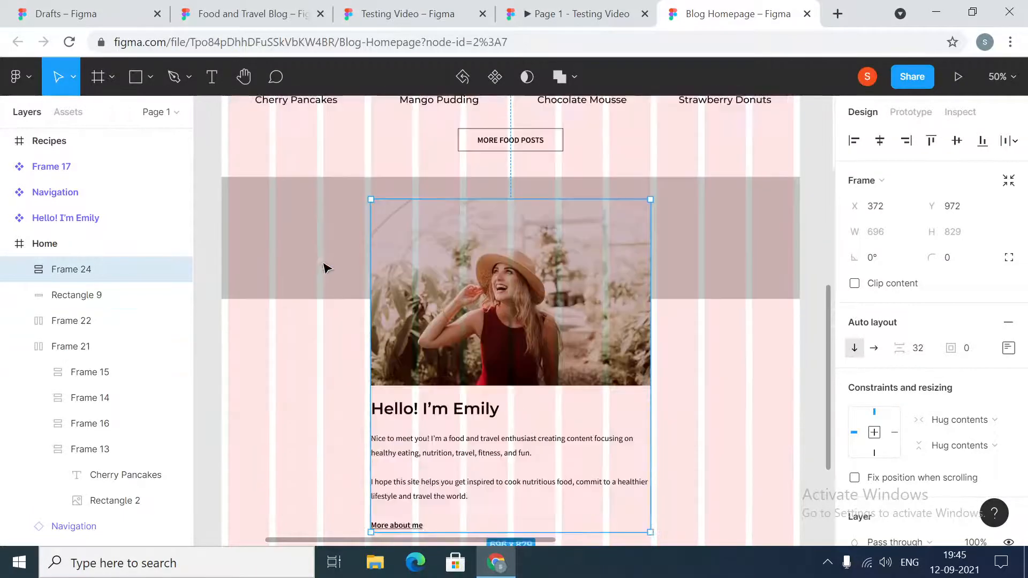
double_click(470, 414)
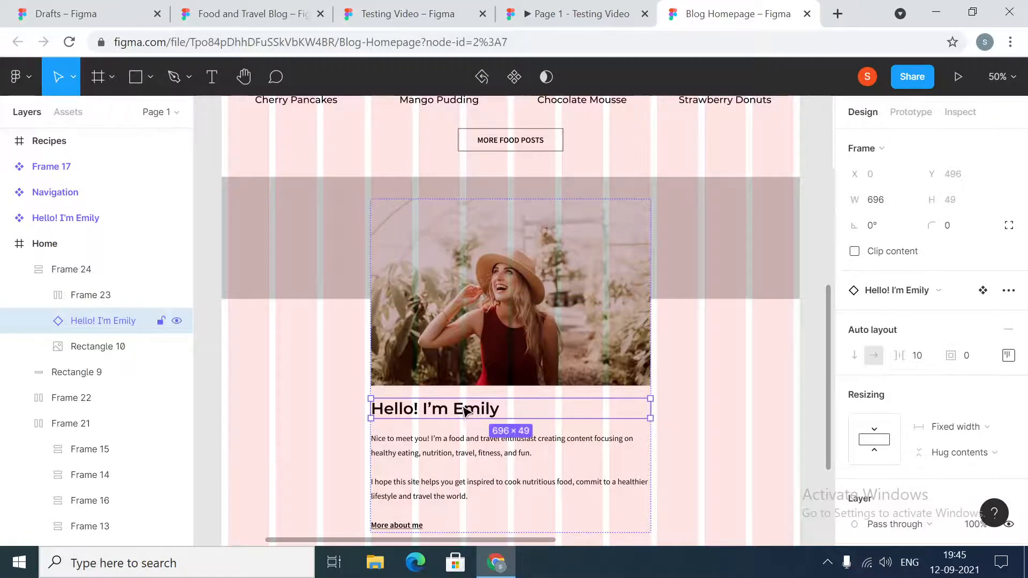
key(Up)
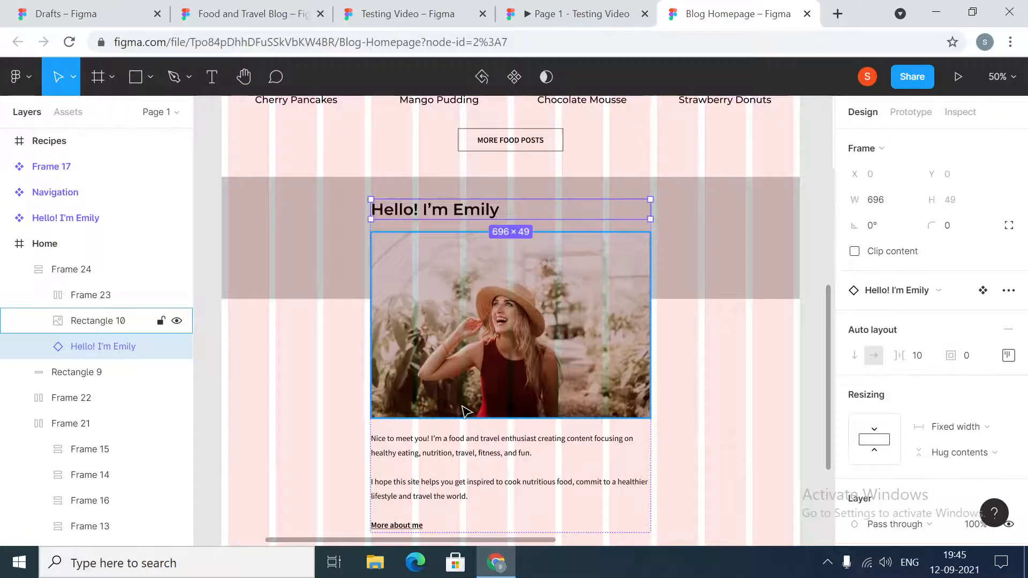
click(718, 415)
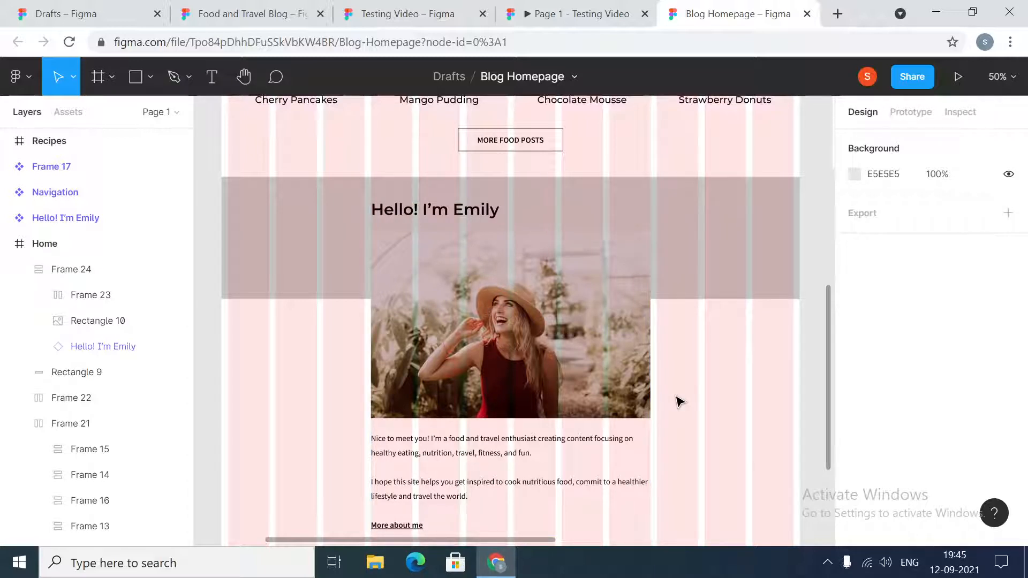
- Move the photo back above the author heading in the auto layout order
double_click(531, 350)
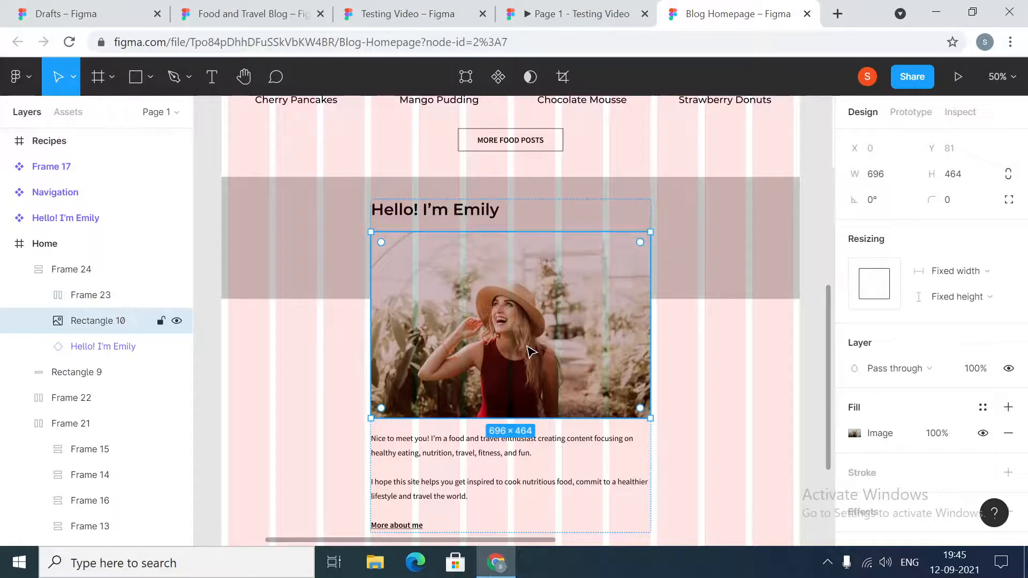
key(Up)
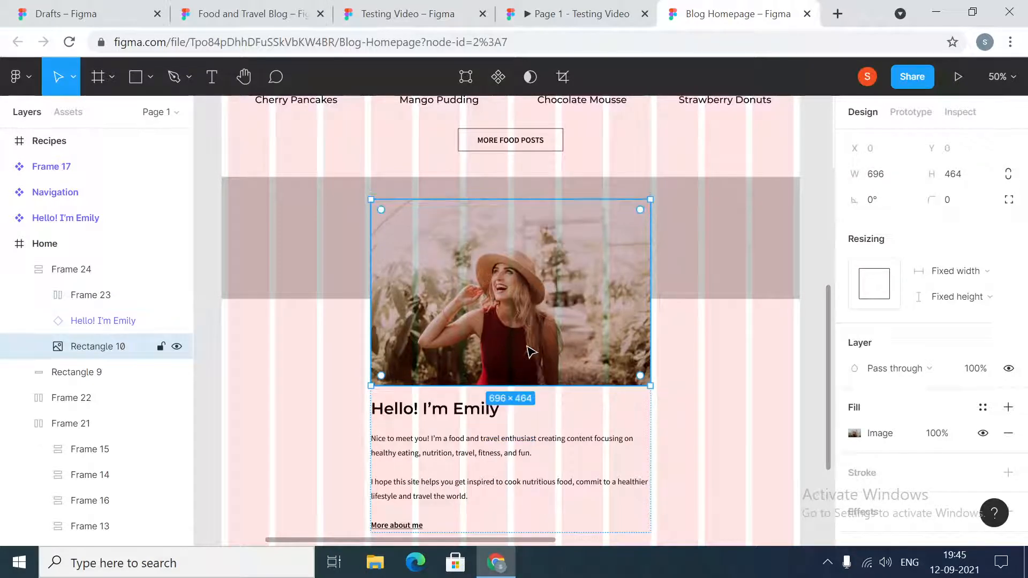
click(690, 397)
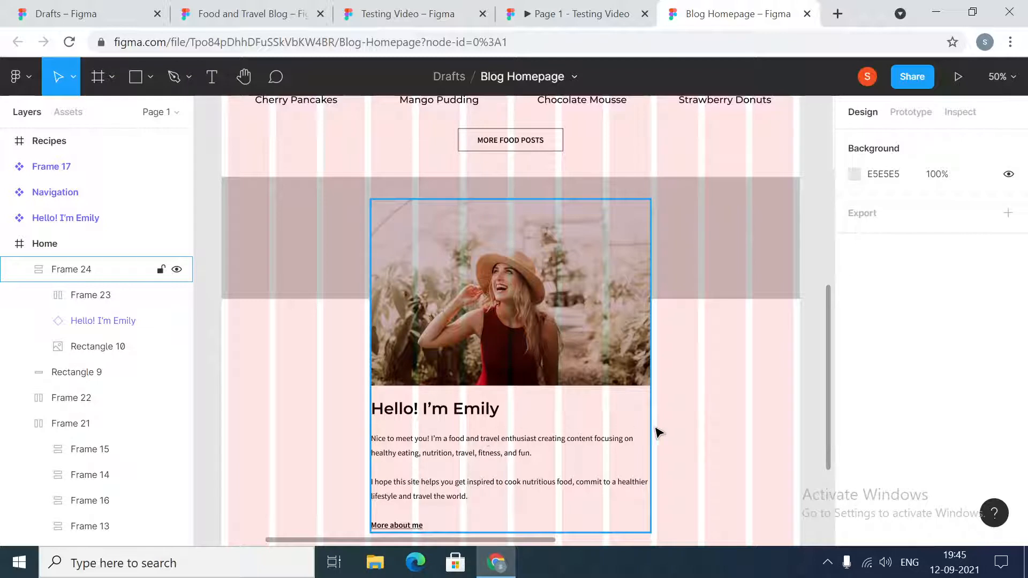
- Set the author photo's horizontal resizing to Fill container
click(513, 319)
click(513, 320)
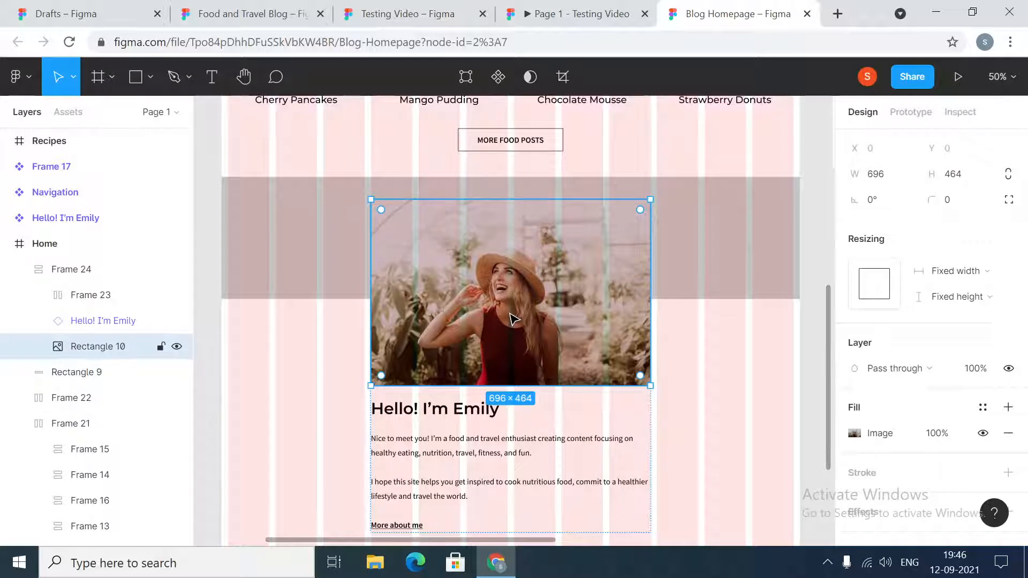
click(986, 271)
click(979, 288)
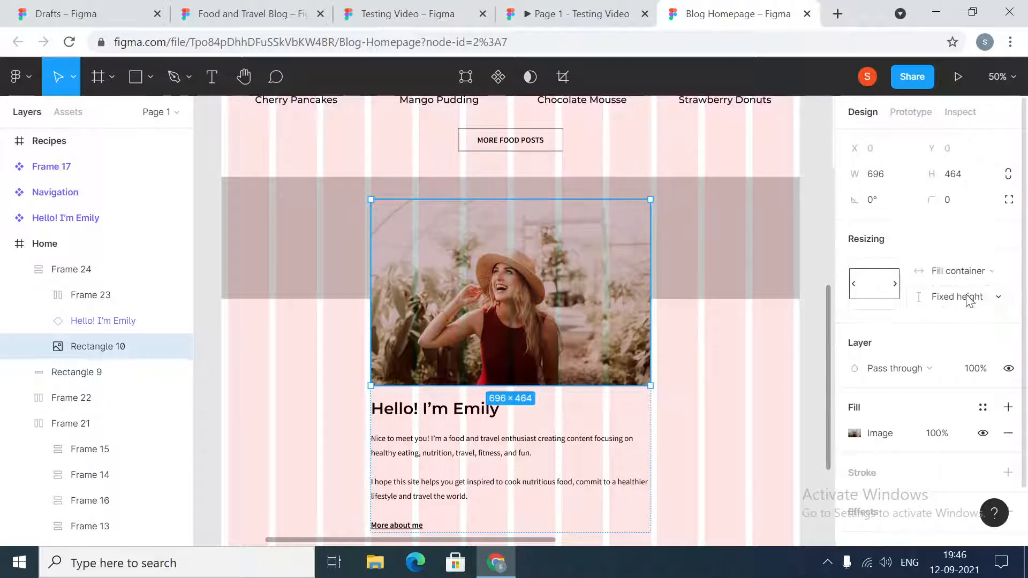
click(780, 397)
- Set the horizontal resizing of the text layer inside the author heading instance to Fill container
double_click(491, 415)
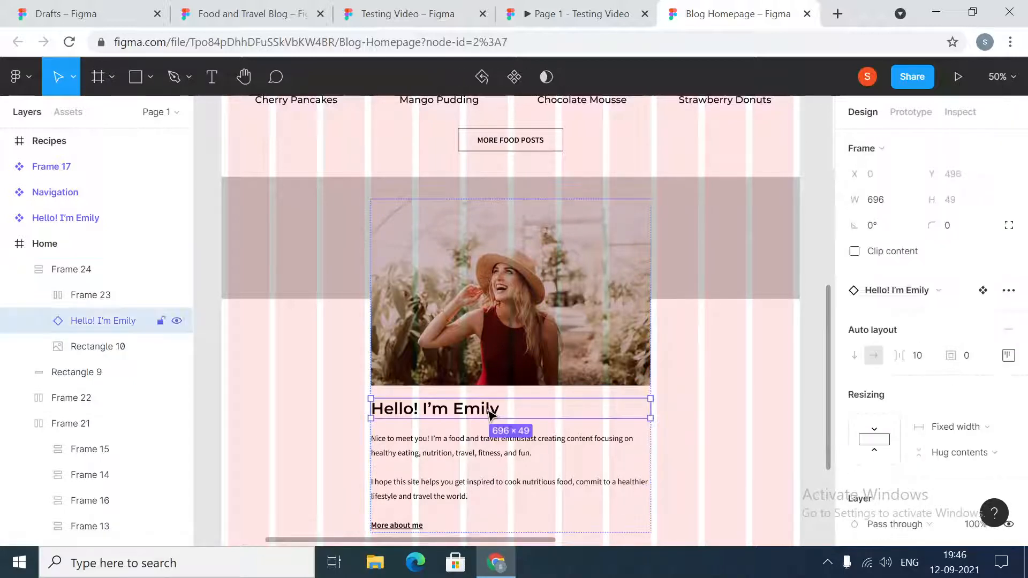
click(491, 415)
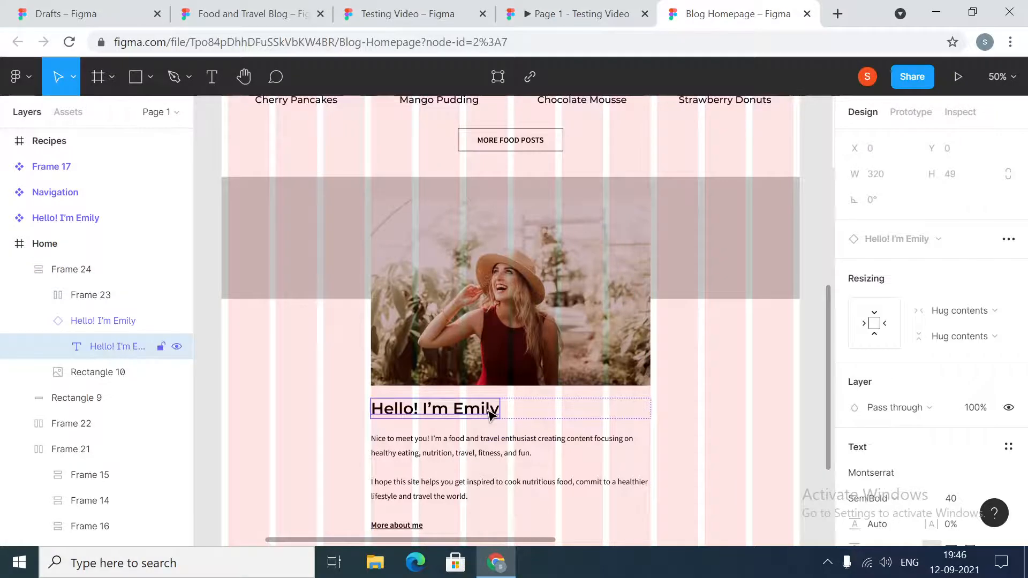
click(731, 396)
double_click(477, 416)
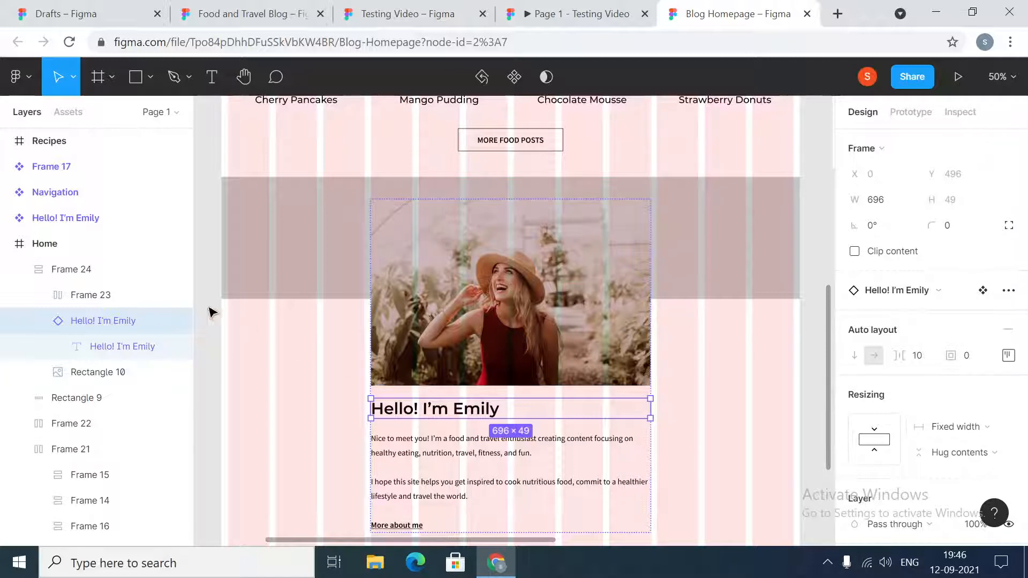
click(114, 353)
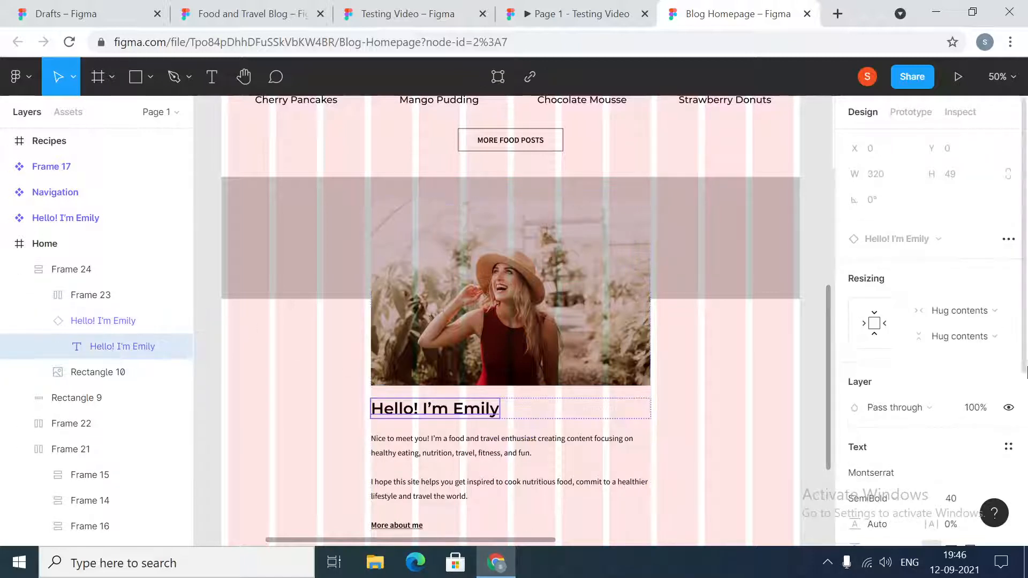
click(988, 310)
click(980, 327)
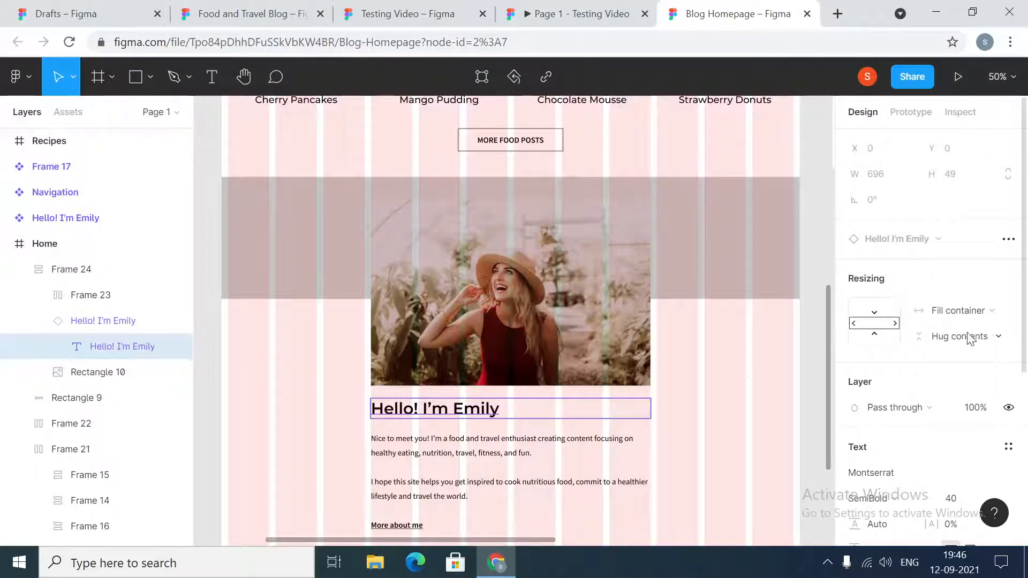
click(744, 407)
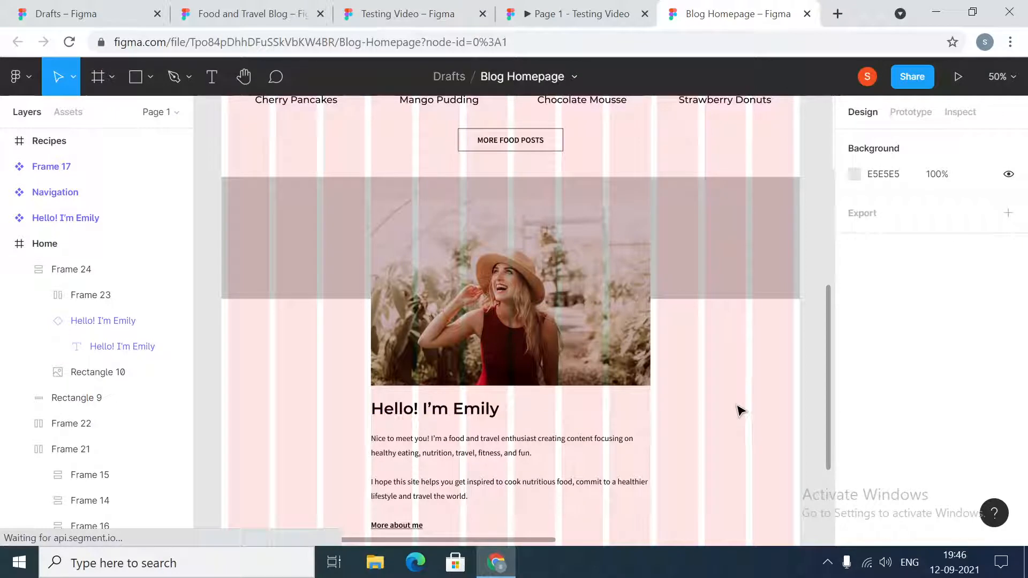
- Set the author heading instance's own horizontal resizing to Fill container
click(88, 324)
click(984, 430)
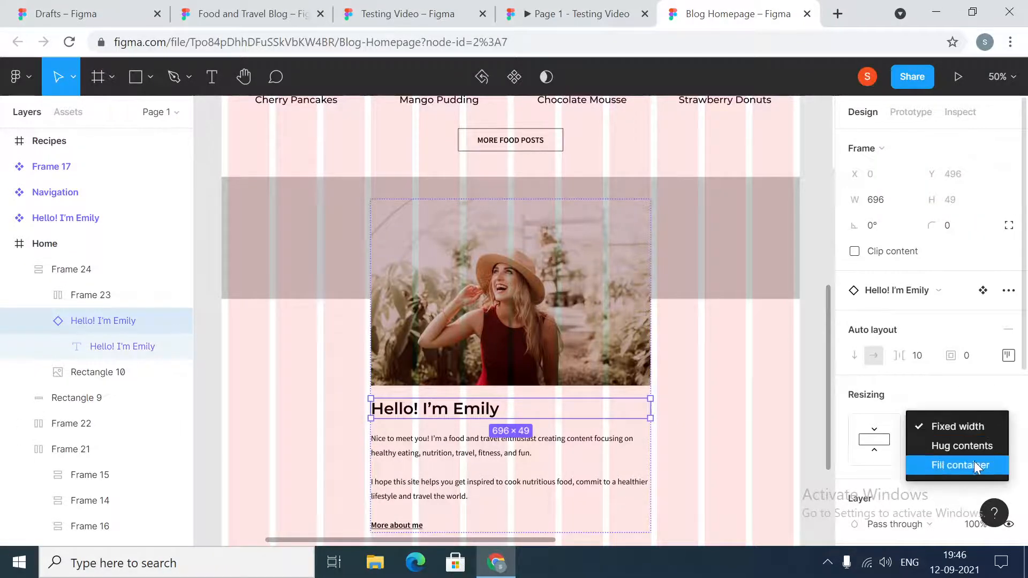
click(974, 462)
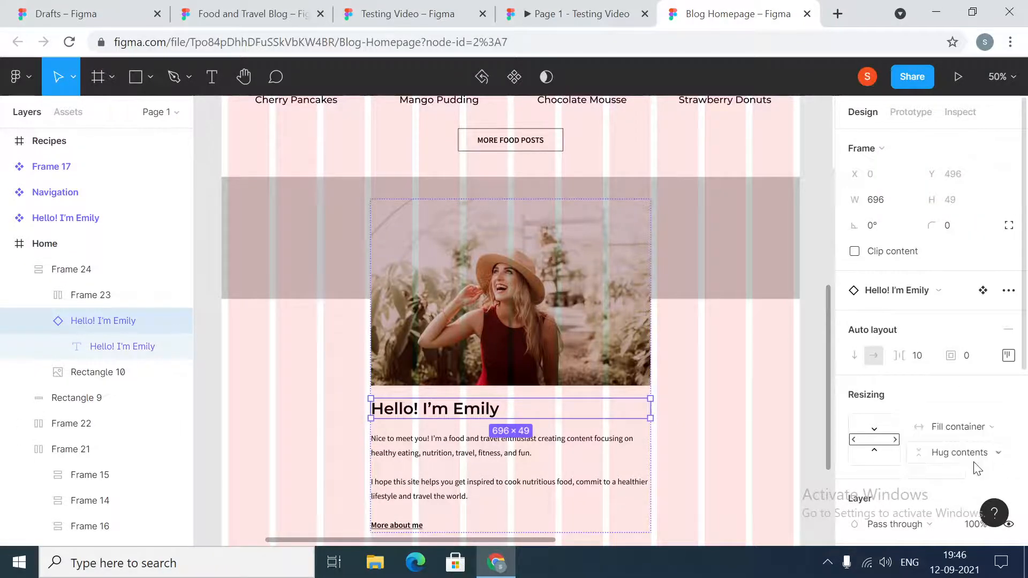
click(787, 426)
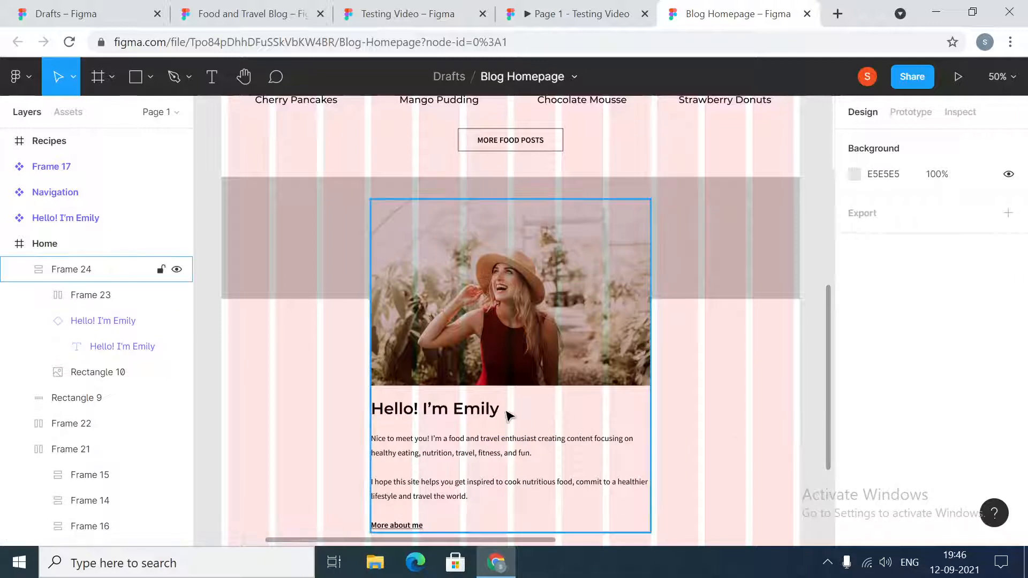
- Set the horizontal resizing of the introduction frame and the text layer inside it to Fill container
double_click(491, 446)
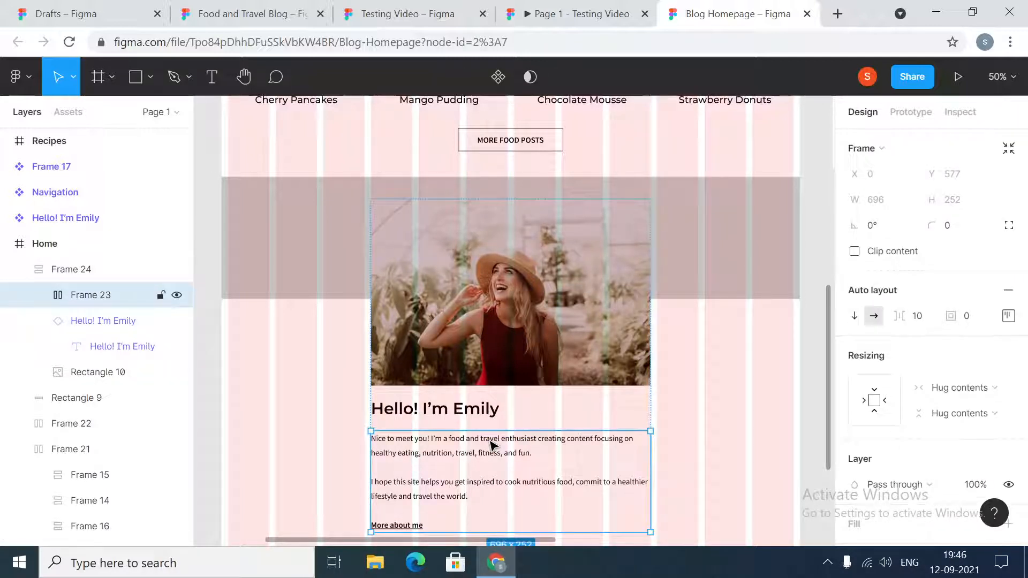
click(989, 395)
click(987, 405)
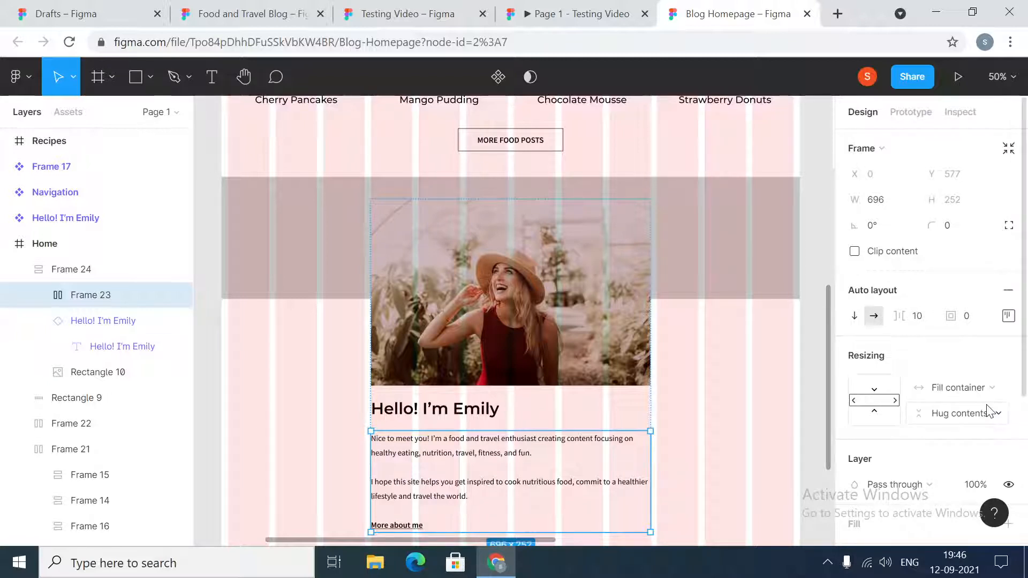
click(455, 461)
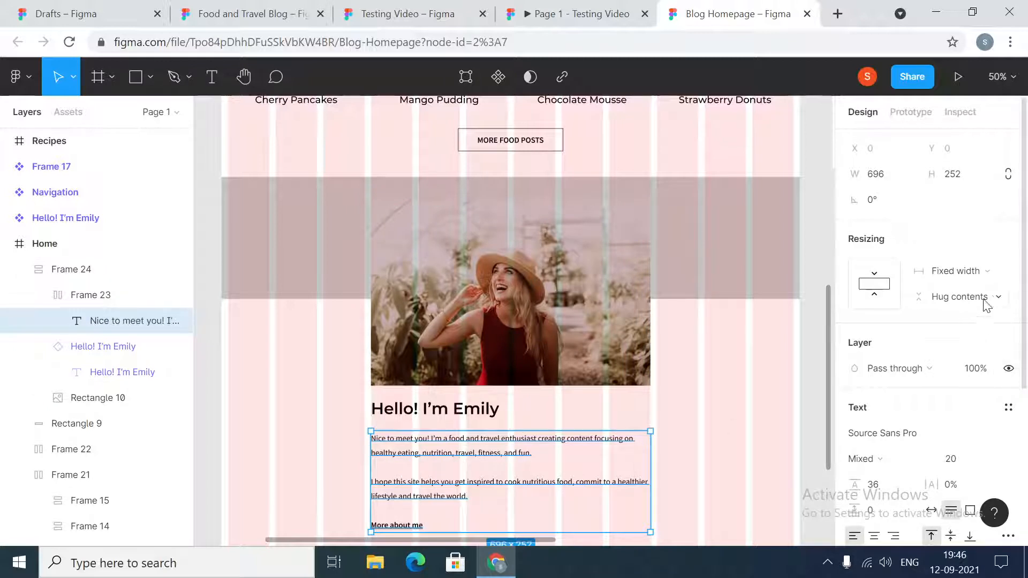
click(987, 271)
click(975, 307)
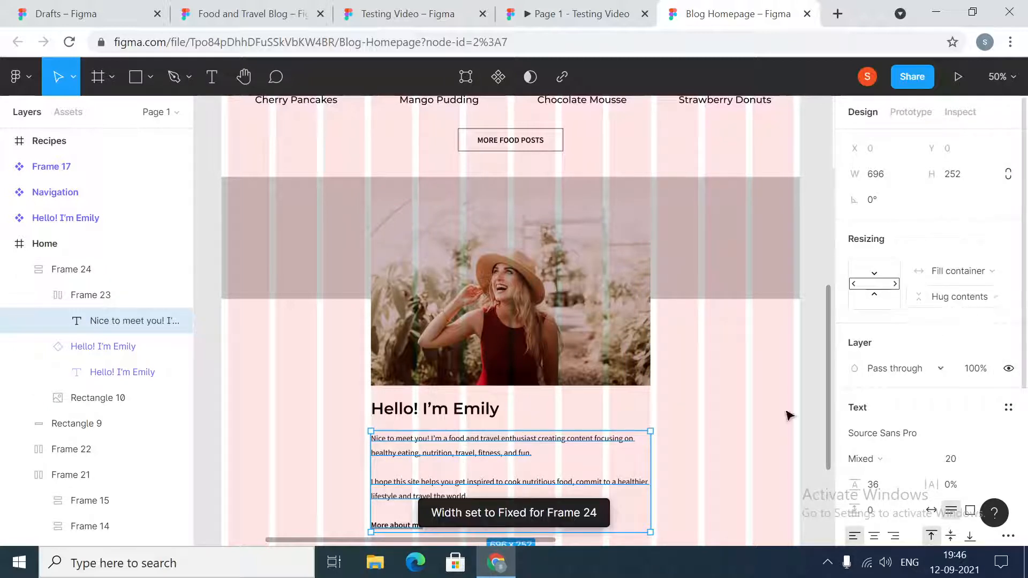
click(717, 446)
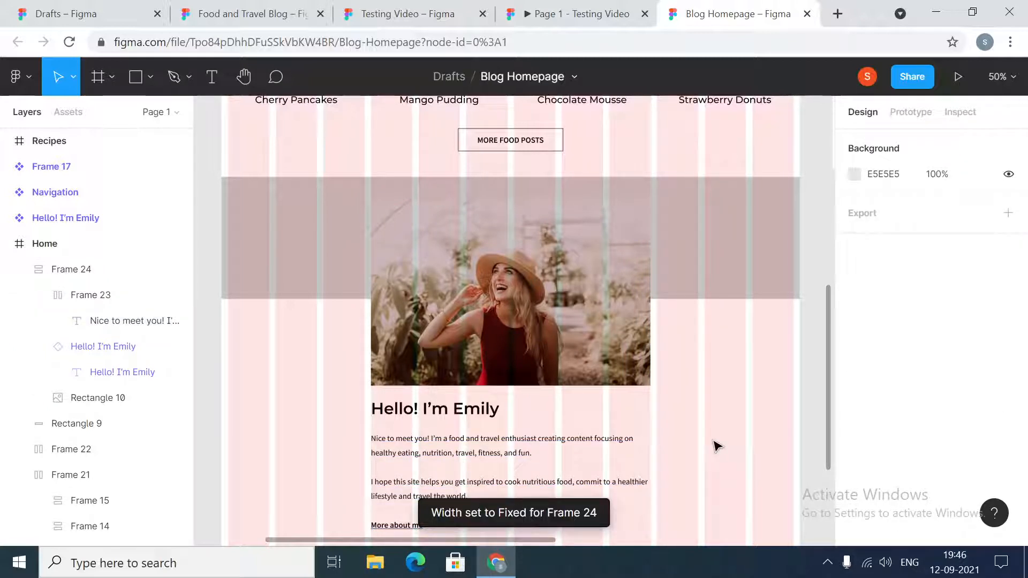
double_click(493, 415)
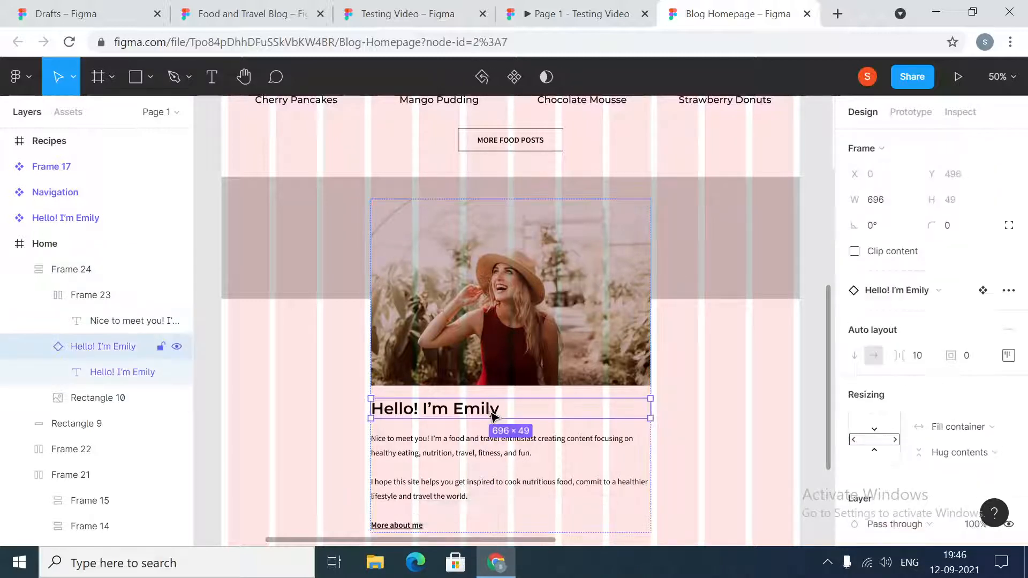
click(501, 456)
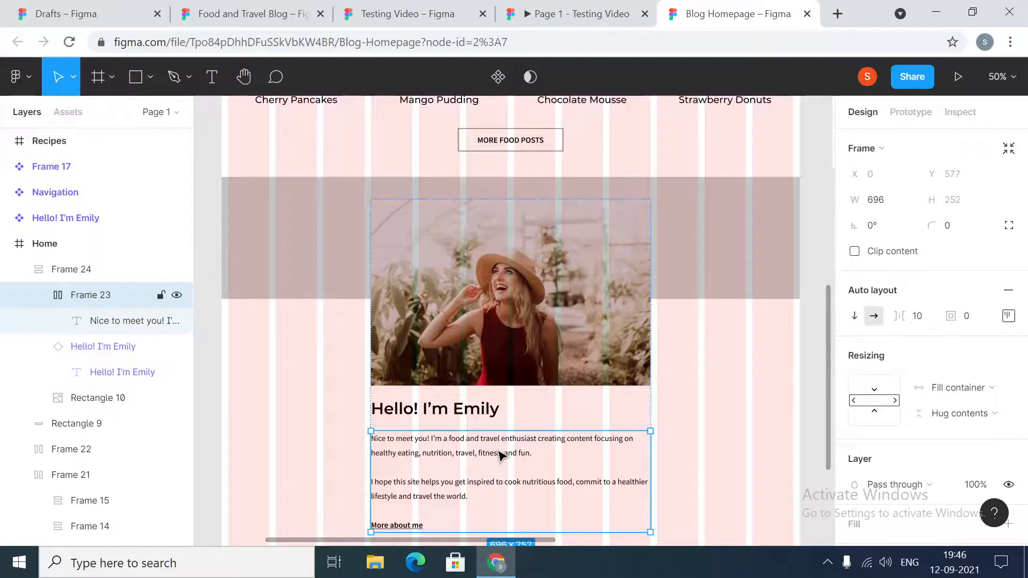
click(522, 278)
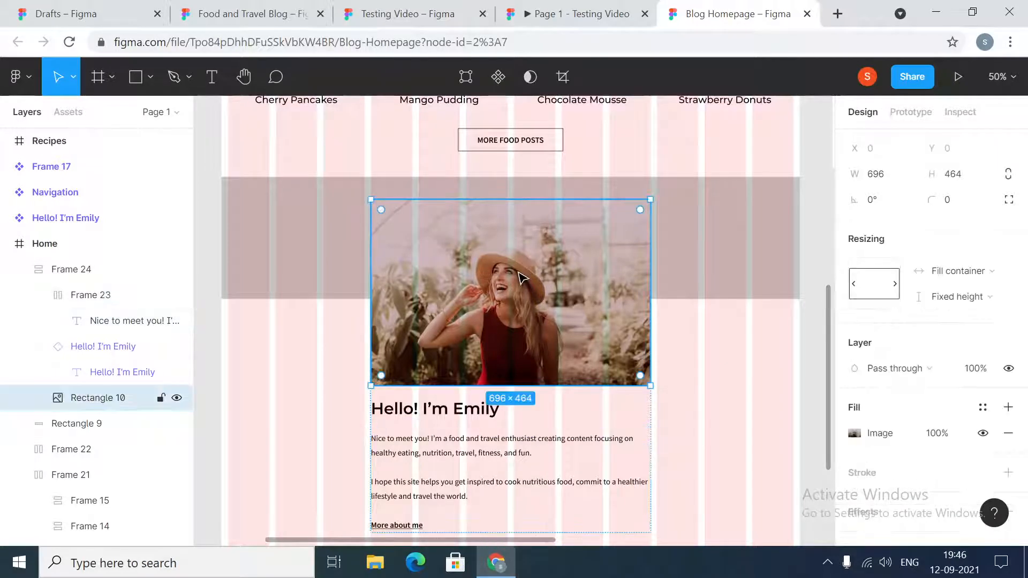
click(688, 395)
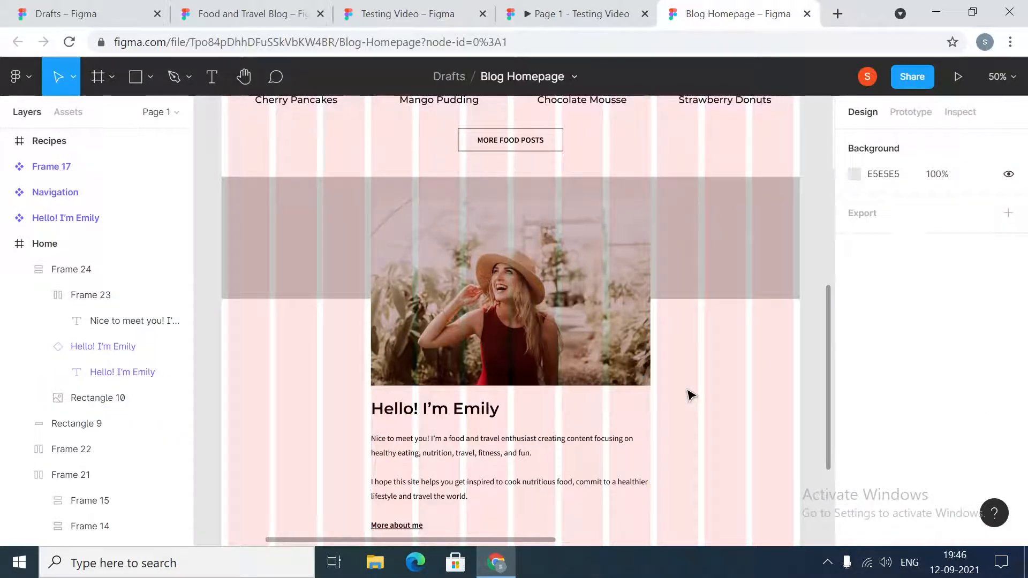
- Set the author section frame's horizontal constraint to Left and right within the Home frame
click(435, 304)
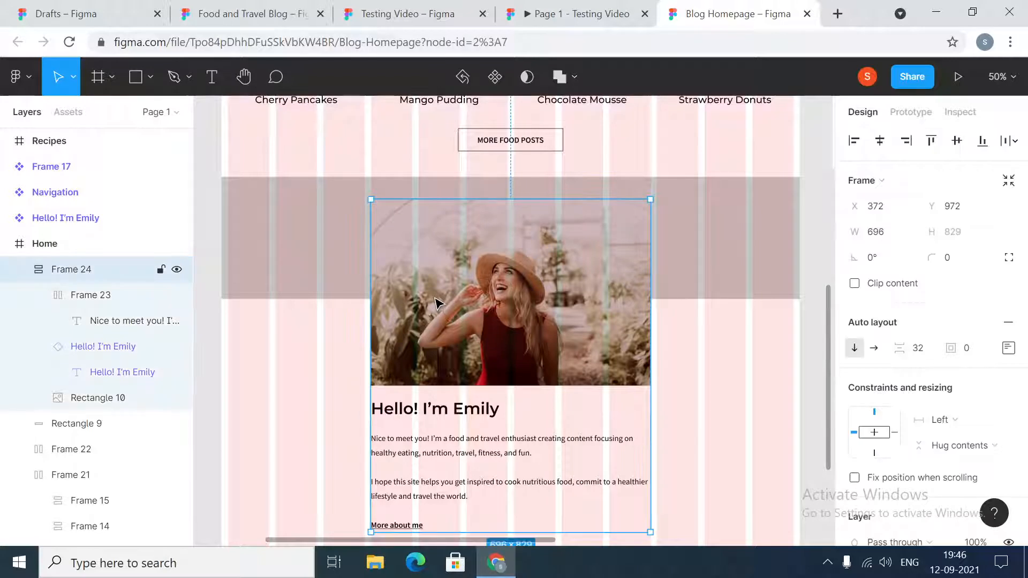
click(965, 419)
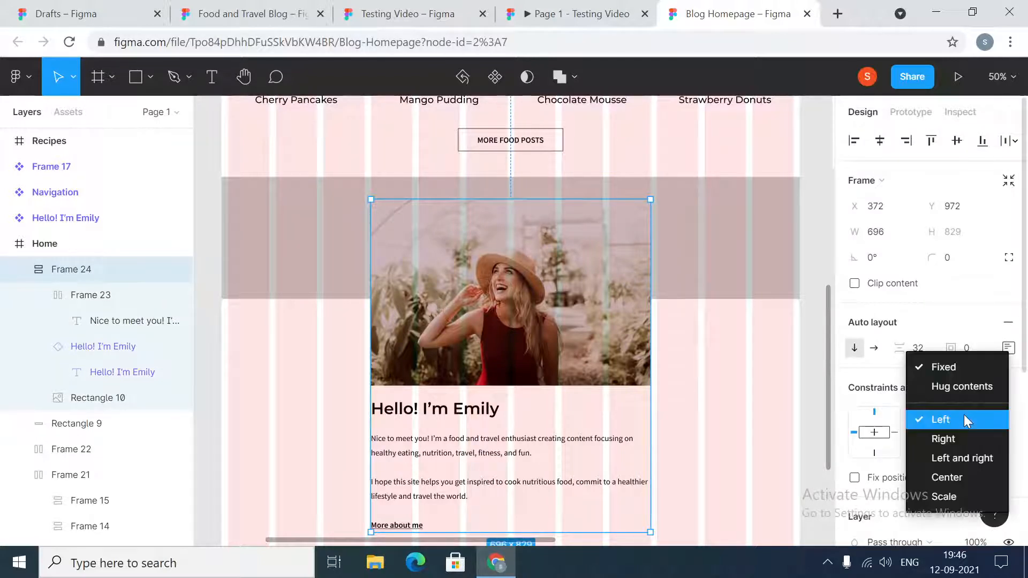
click(963, 455)
click(738, 420)
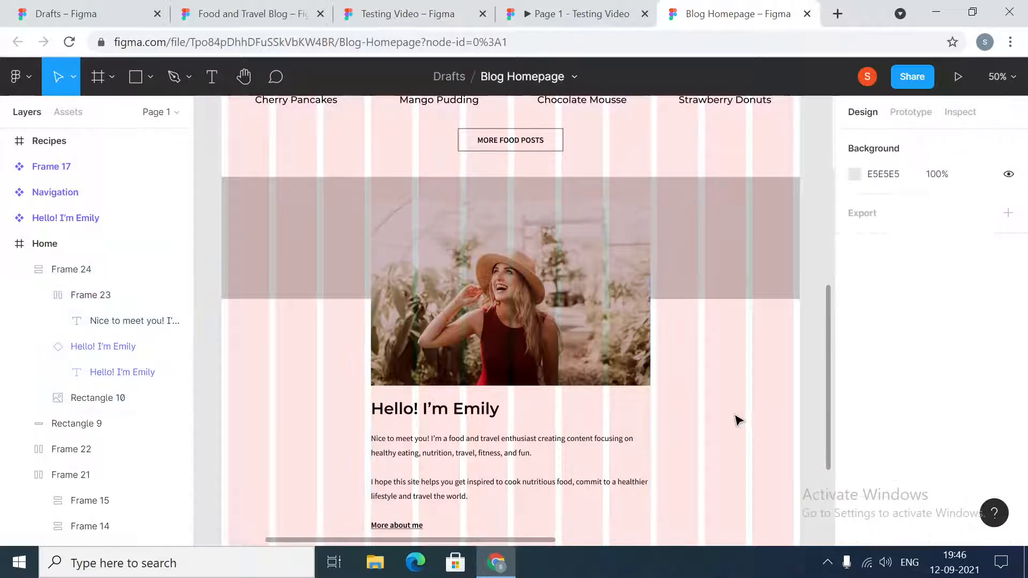
- Narrow the Home frame from its left edge to about 1175 wide to test how its content adapts
key(minus)
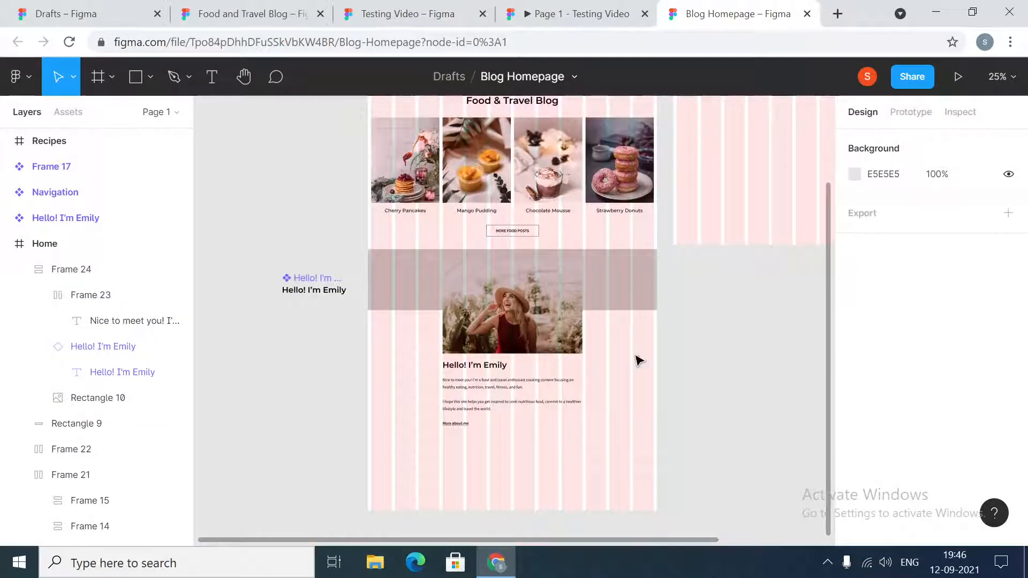
scroll(718, 386, up, 2)
click(392, 131)
click(394, 137)
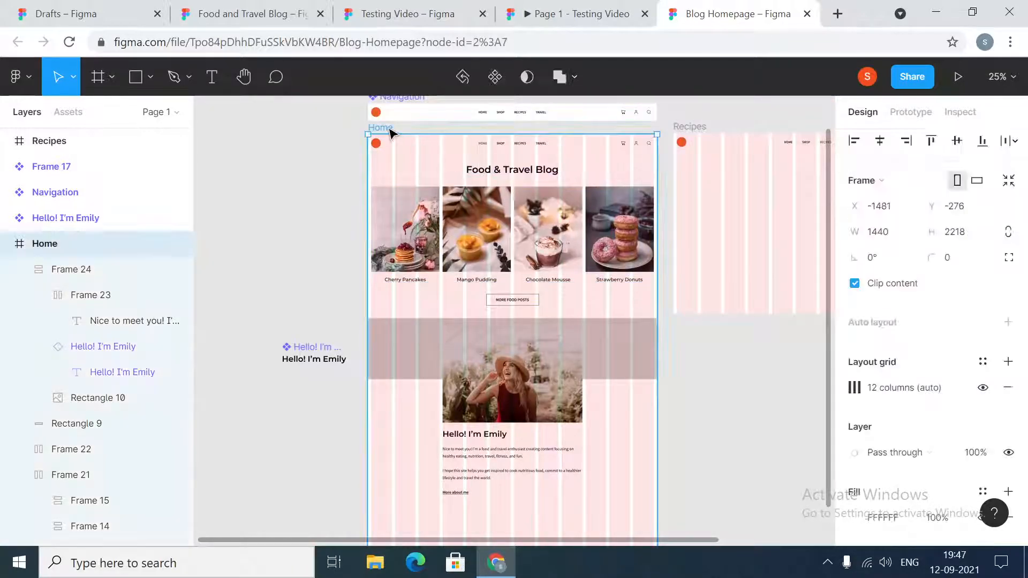
drag(366, 290, 415, 294)
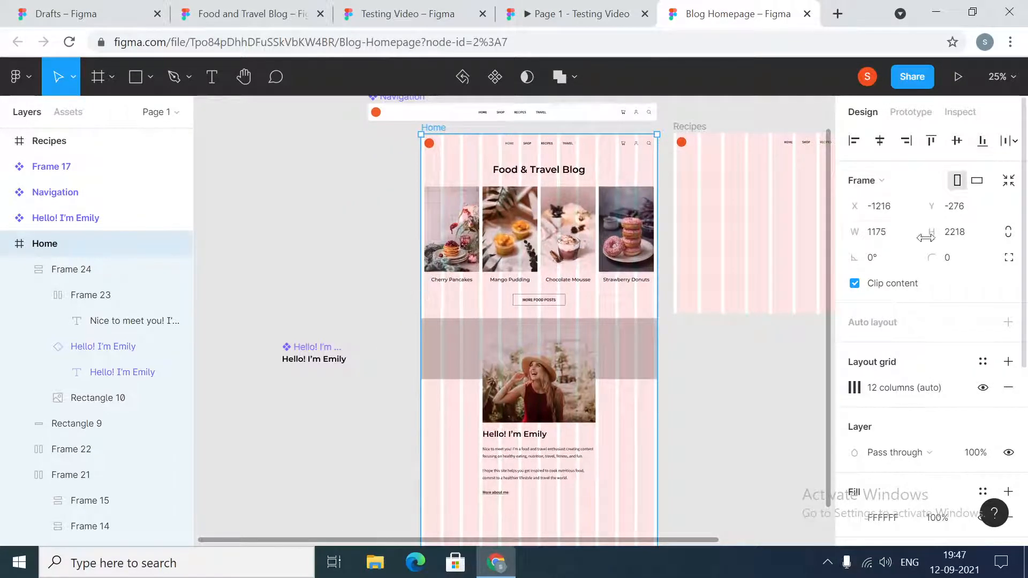
- Set the Home frame's width to 1440 and move the frame back under the Navigation component
click(898, 233)
text(144)
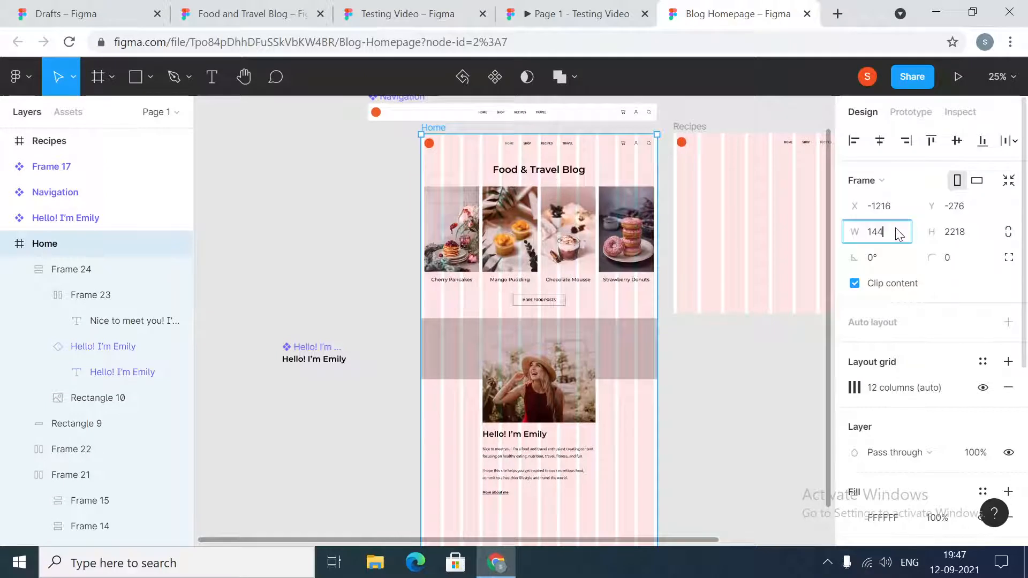
text(0)
key(Return)
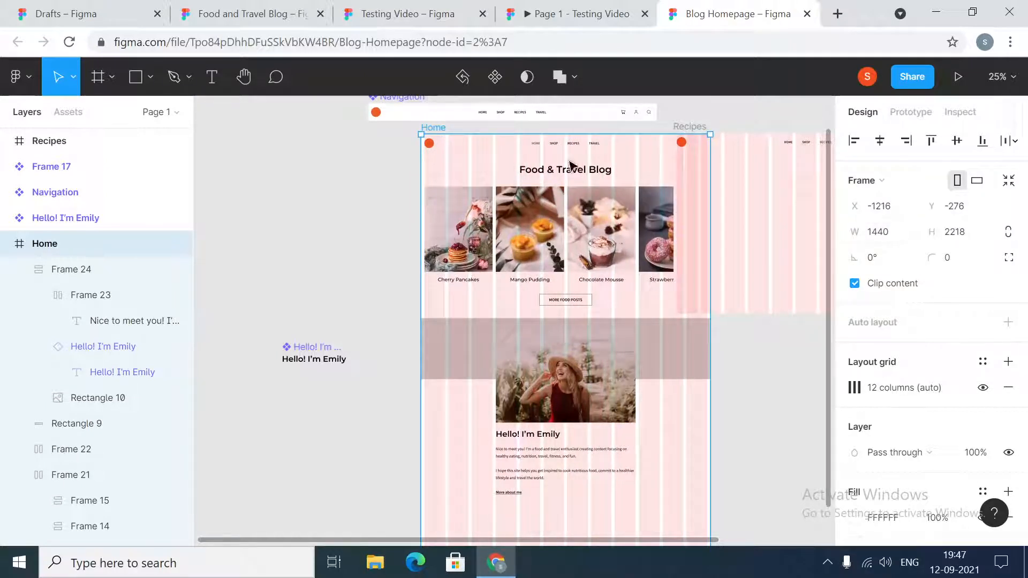
drag(466, 165, 413, 168)
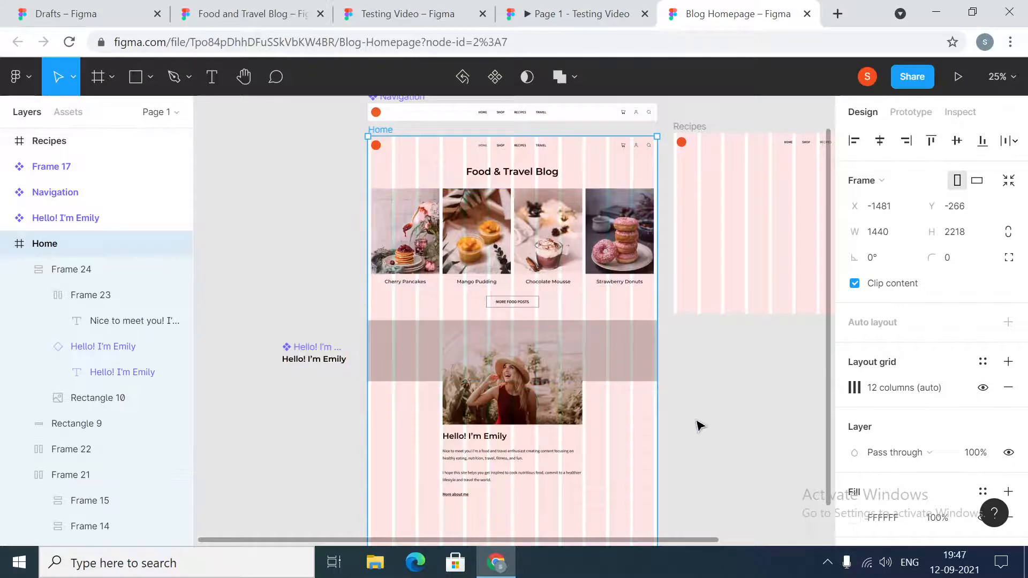
click(724, 443)
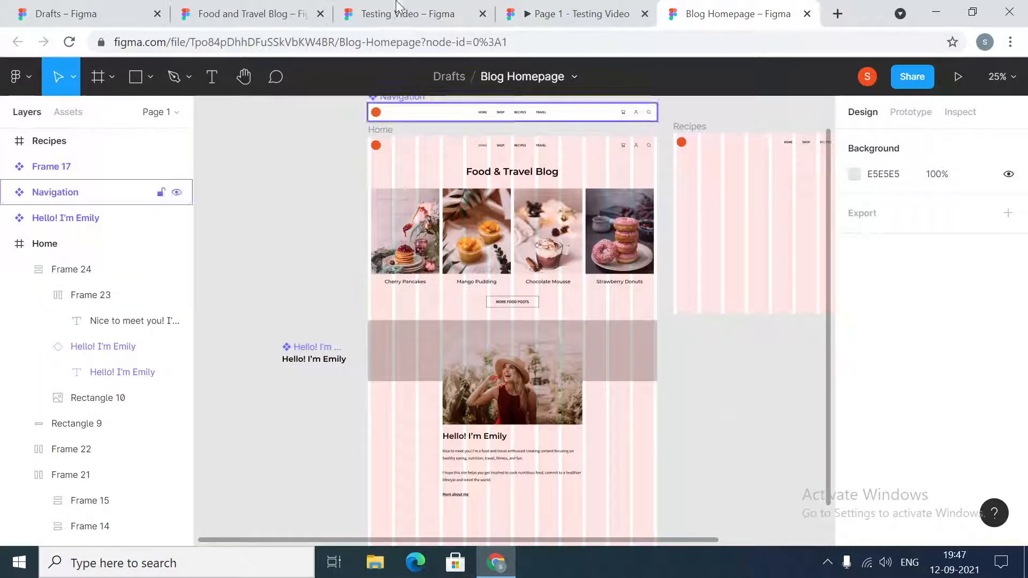
- Check the Best places to travel section in the prototype preview and return to the Blog Homepage file
click(543, 12)
scroll(679, 374, down, 10)
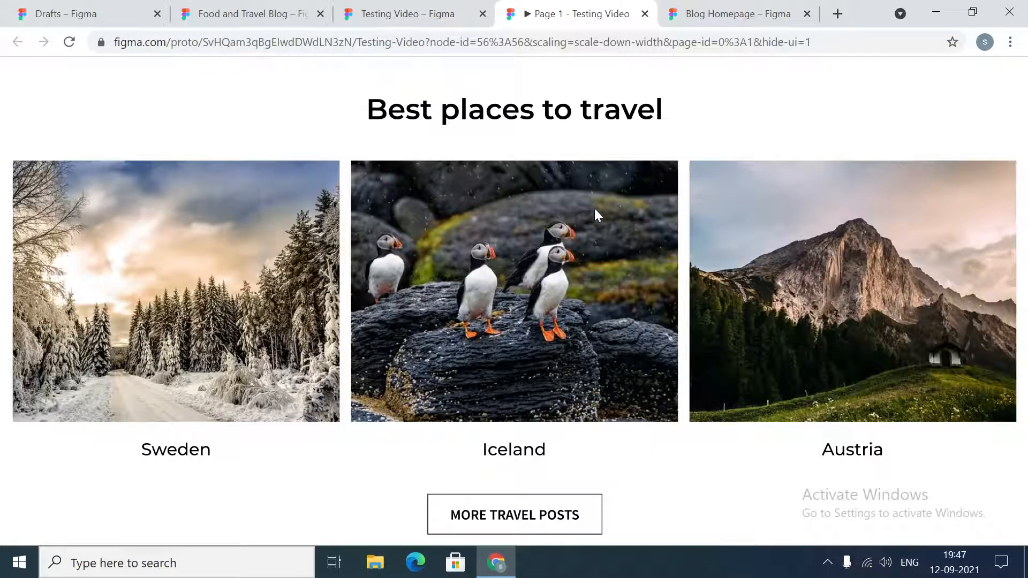
click(759, 8)
- Place a copy of the author heading component in the Home frame below the More about me link
scroll(750, 386, down, 2)
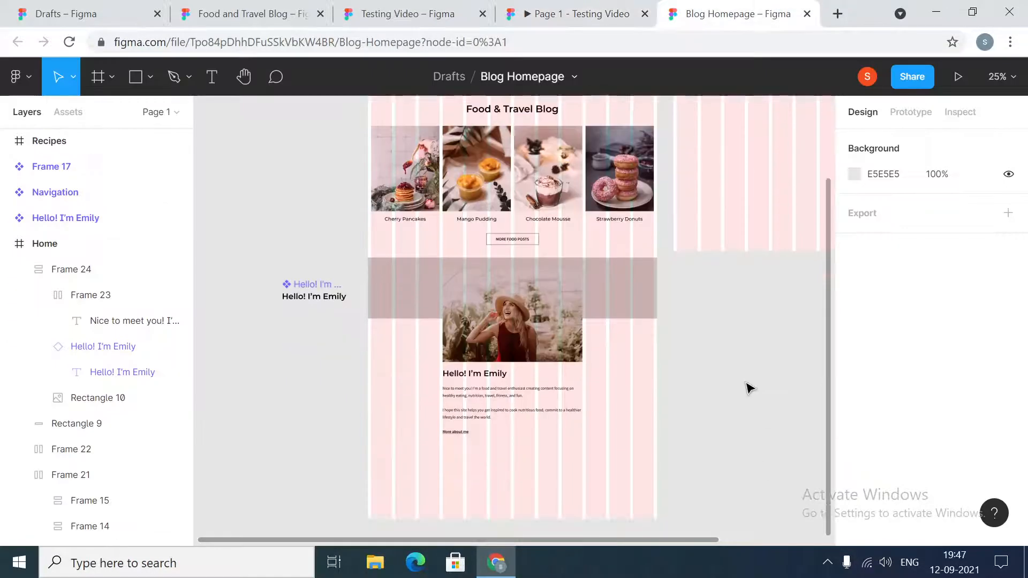
scroll(669, 358, down, 2)
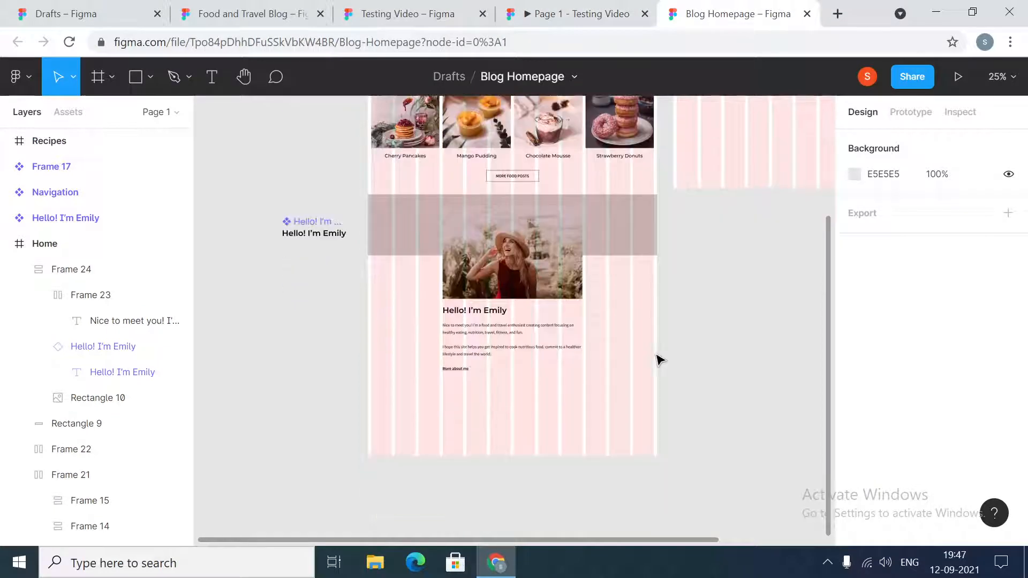
click(315, 237)
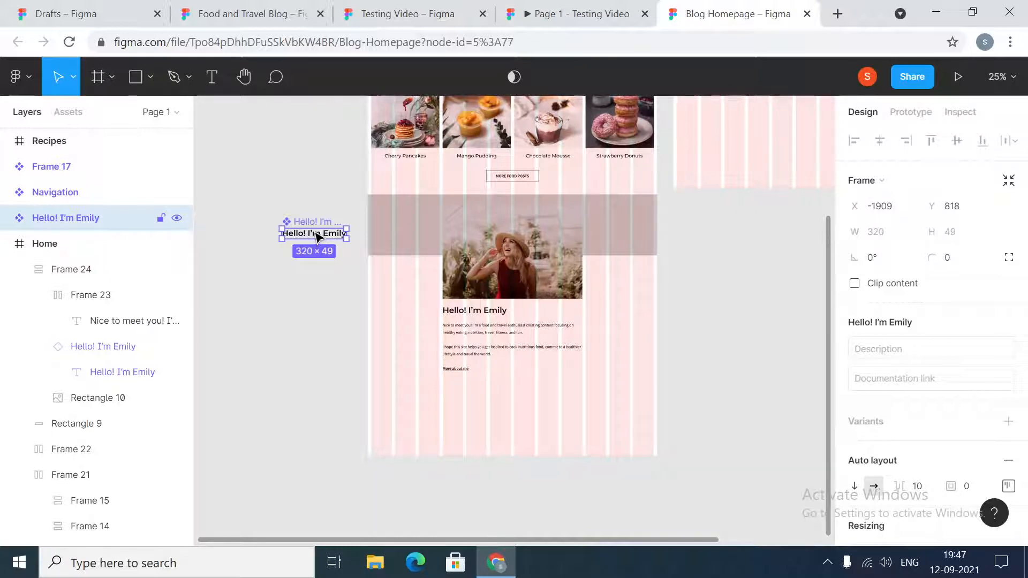
drag(317, 234, 507, 392)
- Replace the copied heading's text with "Best Places to Travel"
double_click(507, 393)
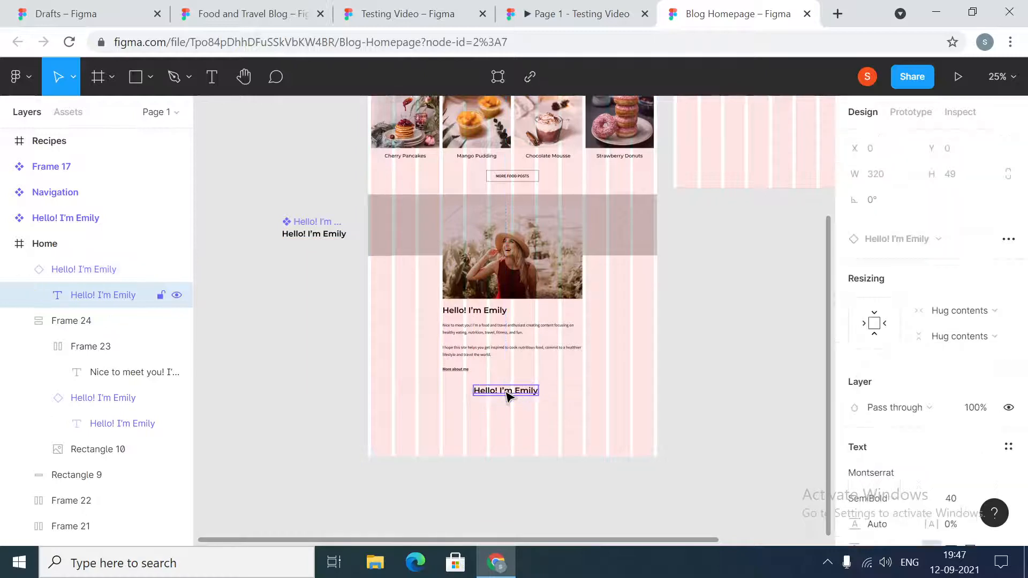
key(Return)
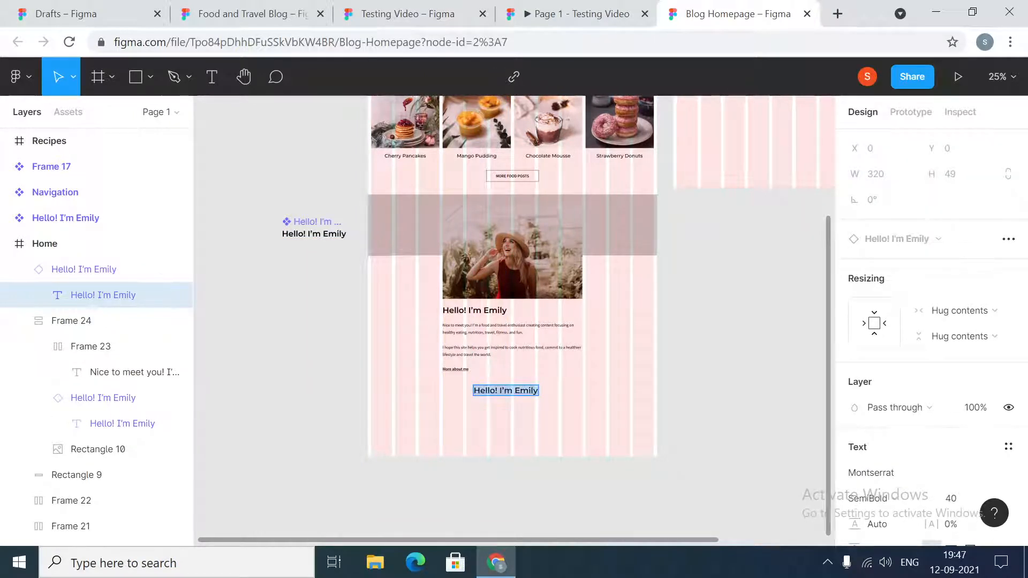
text(Best P)
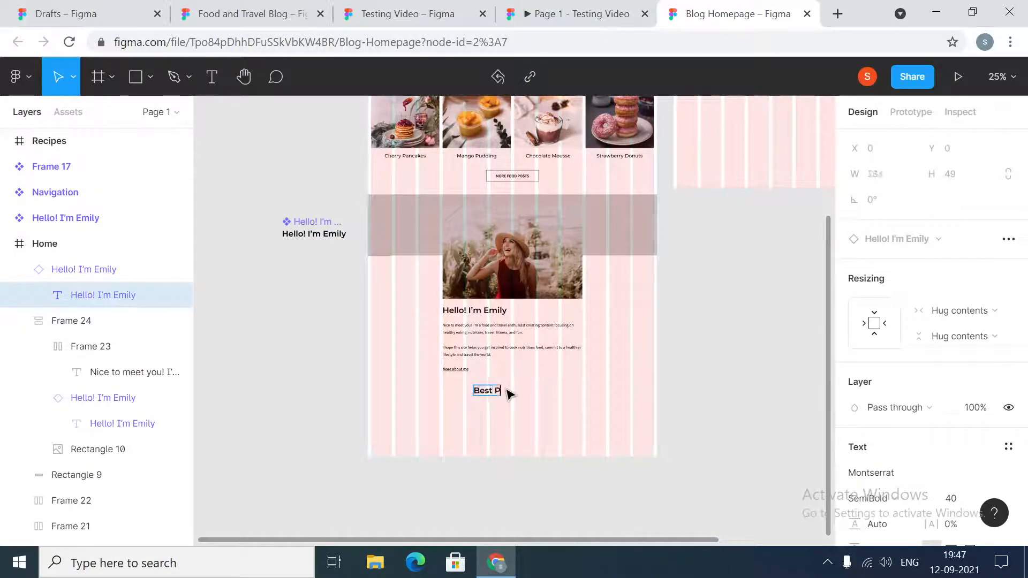
text(la)
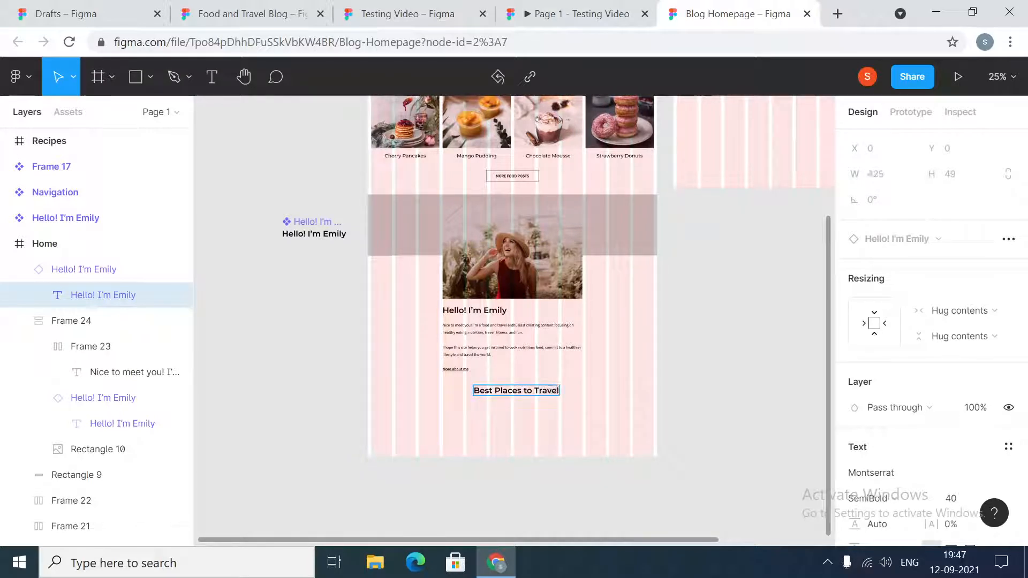
text(ces to Travel)
key(Escape)
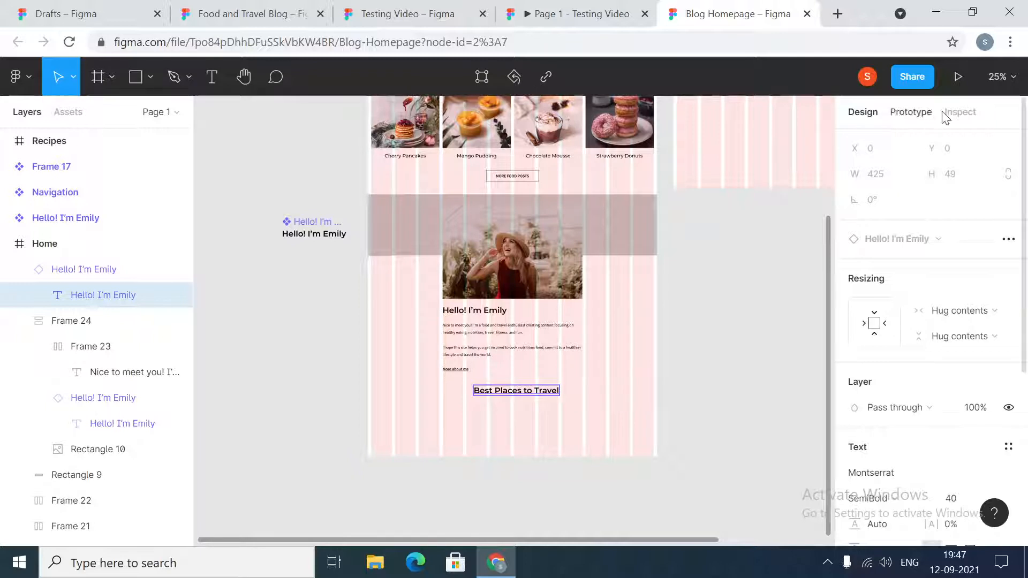
key(Escape)
- Center the Best Places to Travel heading horizontally and set the vertical spacing between it and the author section to 120
click(532, 390)
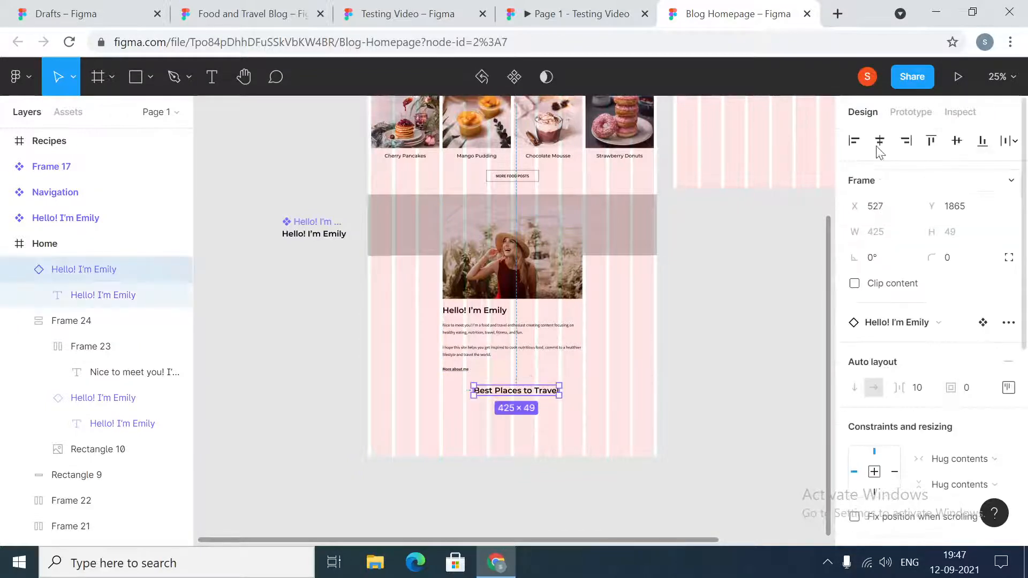
click(880, 143)
click(469, 375)
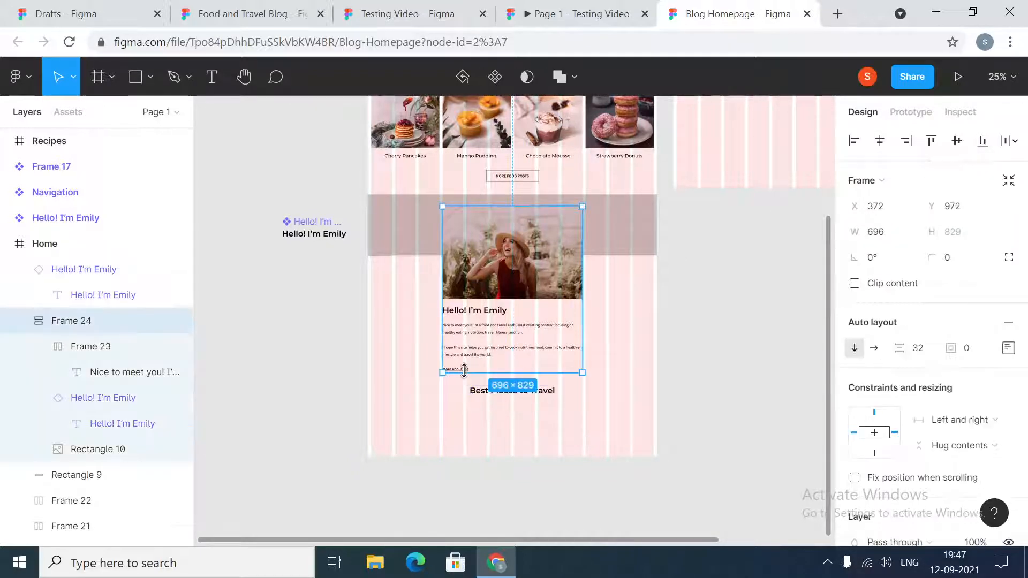
shift+click(485, 395)
click(876, 311)
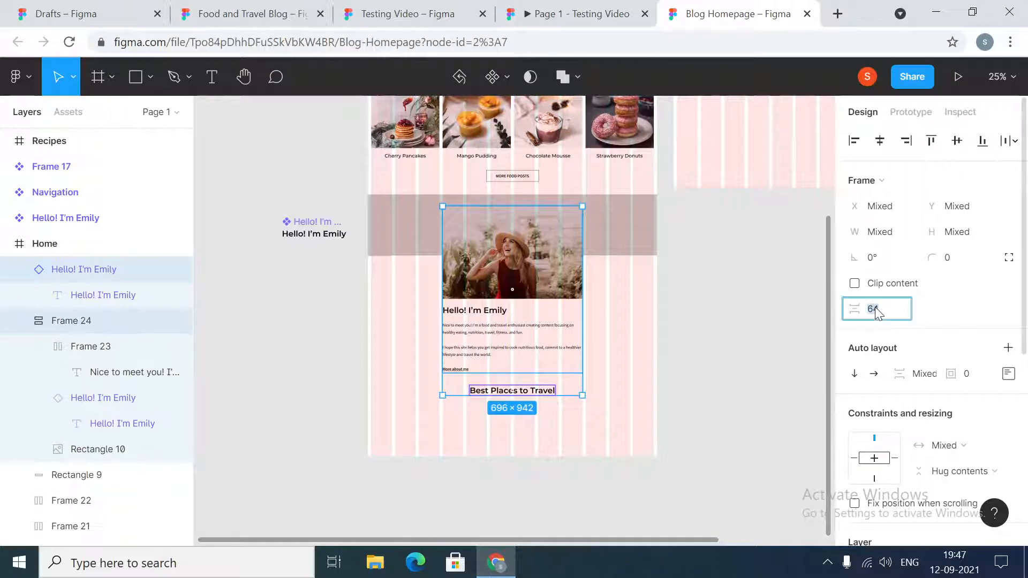
text(120)
key(Return)
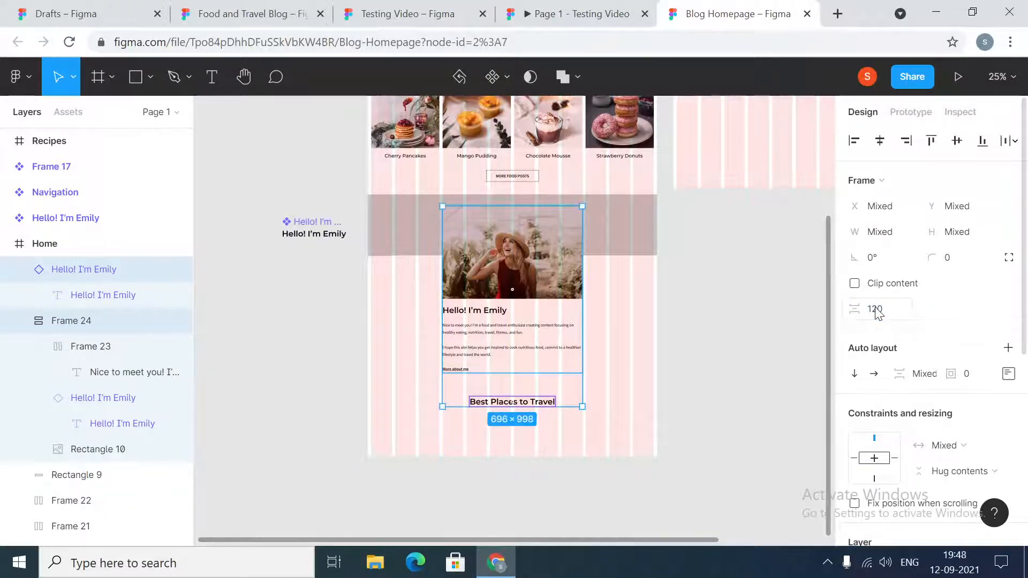
click(757, 345)
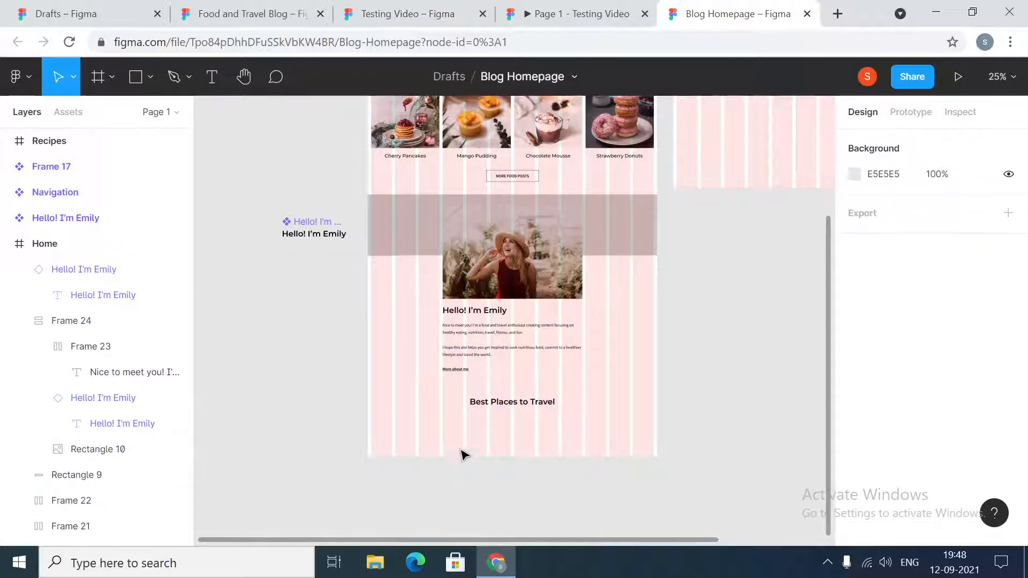
- Extend the Home frame downward to a height of about 2922 to make room for the travel section
scroll(627, 487, up, 1)
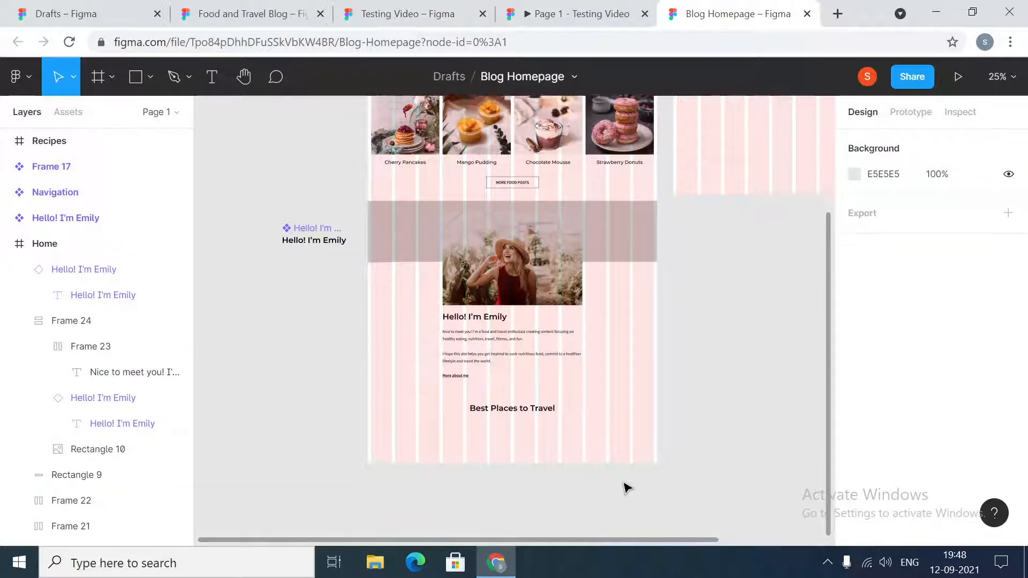
scroll(625, 487, up, 6)
click(383, 343)
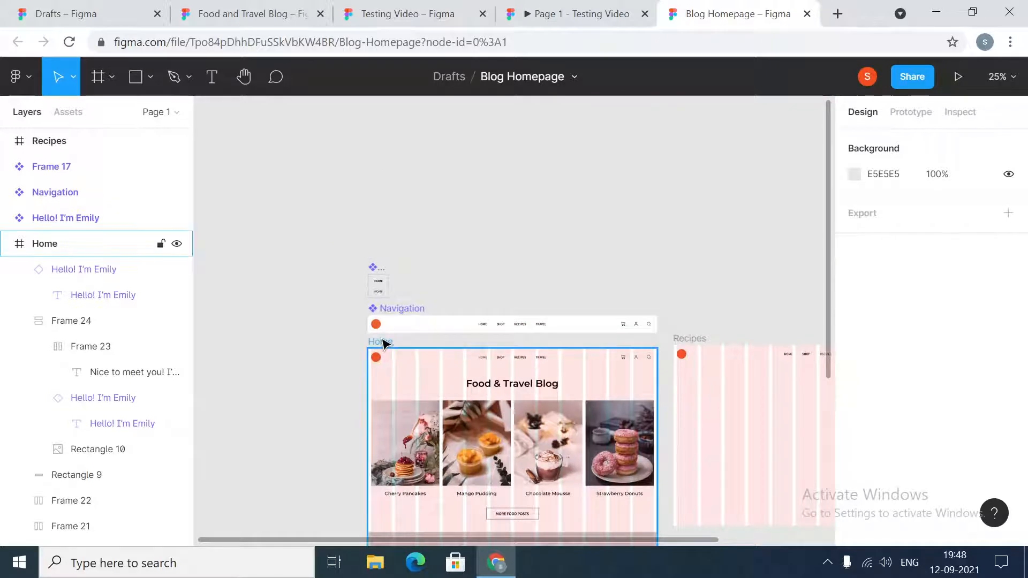
click(383, 343)
scroll(711, 407, down, 8)
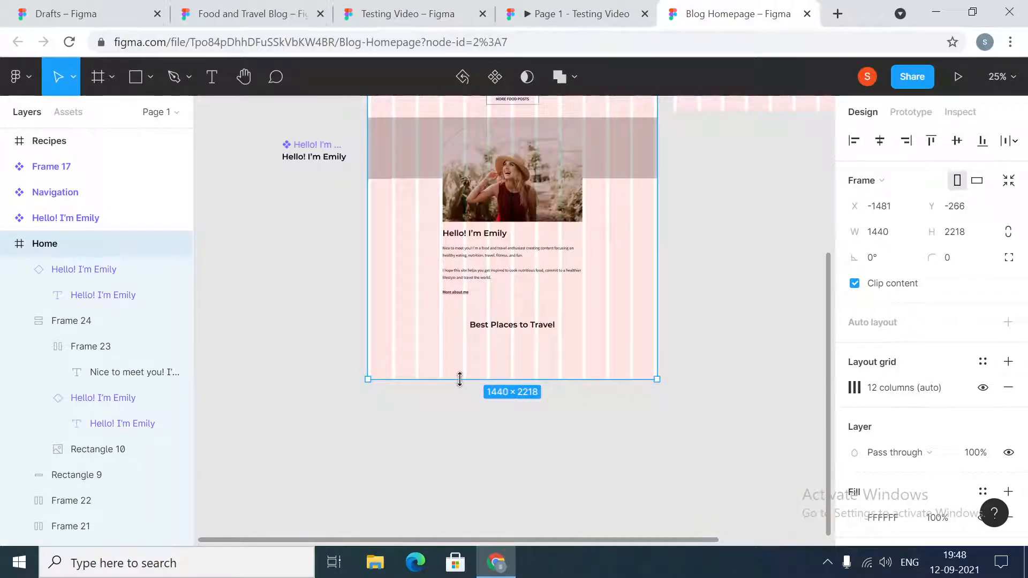
drag(459, 379, 442, 520)
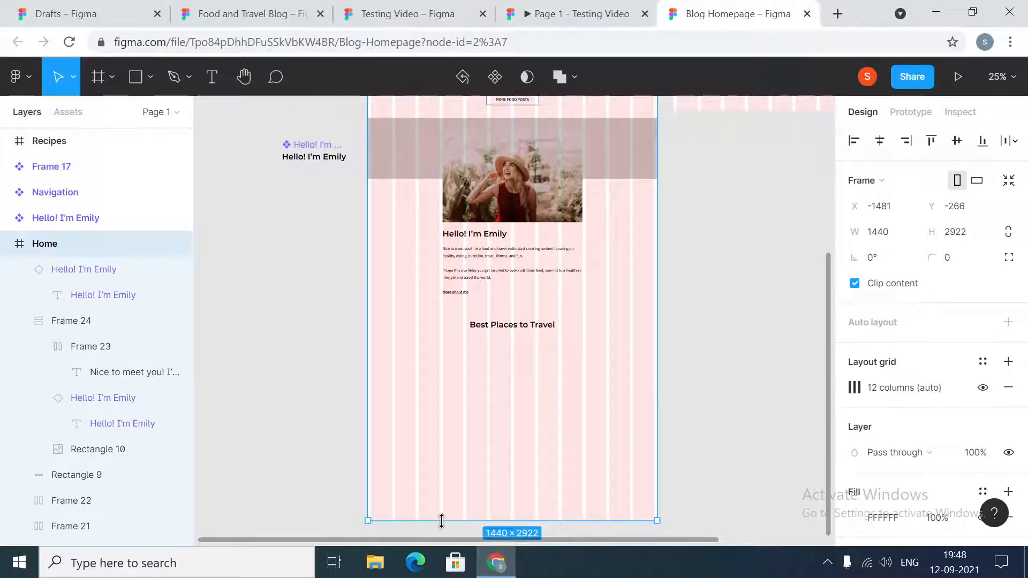
- Draw a rectangle about 458 × 316 centered below the Best Places to Travel heading
click(716, 431)
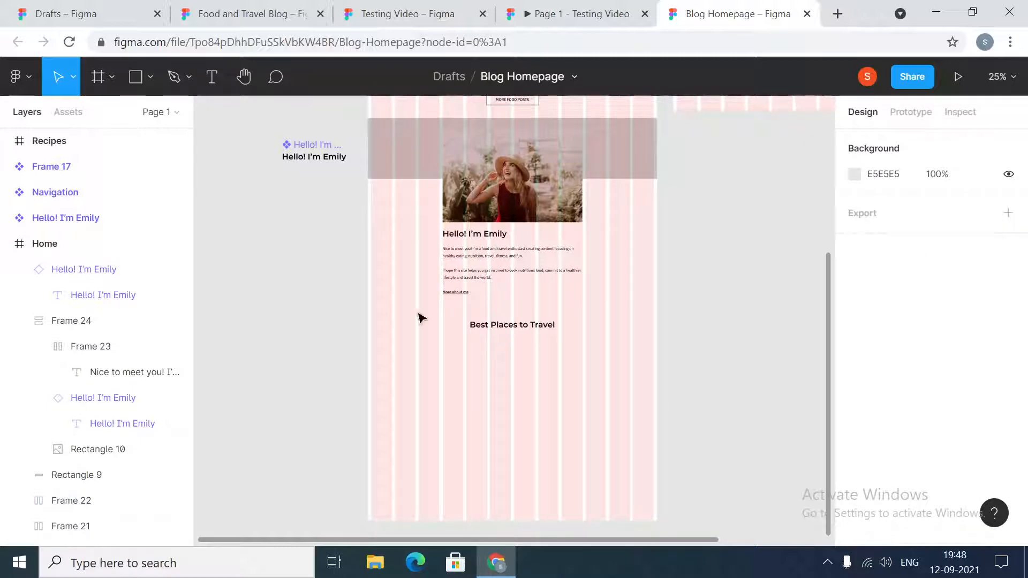
click(135, 77)
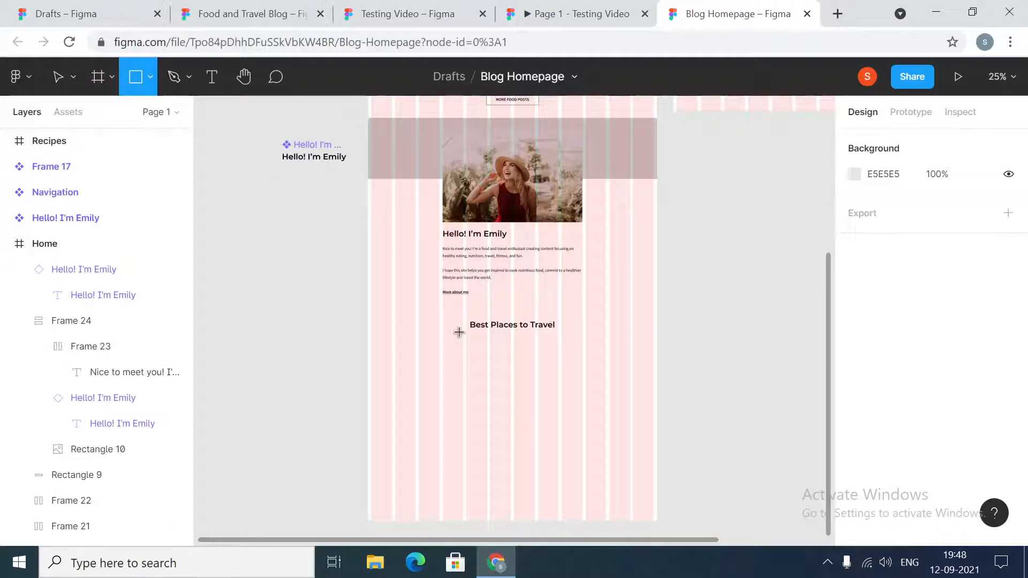
mouse_move(466, 342)
mouse_down()
mouse_move(516, 395)
mouse_move(553, 400)
mouse_move(560, 411)
mouse_up()
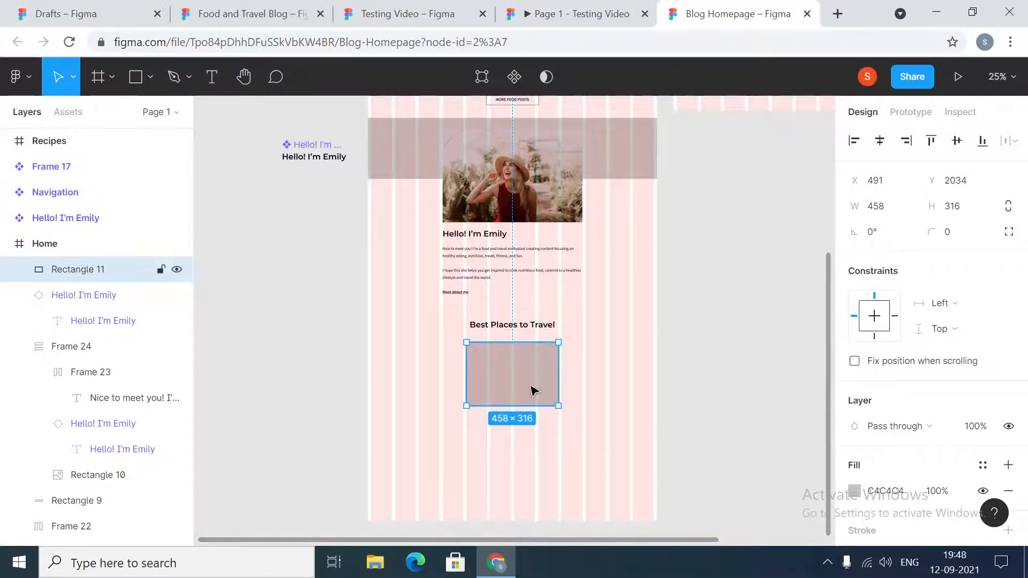
- Switch to the Testing Video file and check the dimensions of the Iceland image in the travel section
click(388, 14)
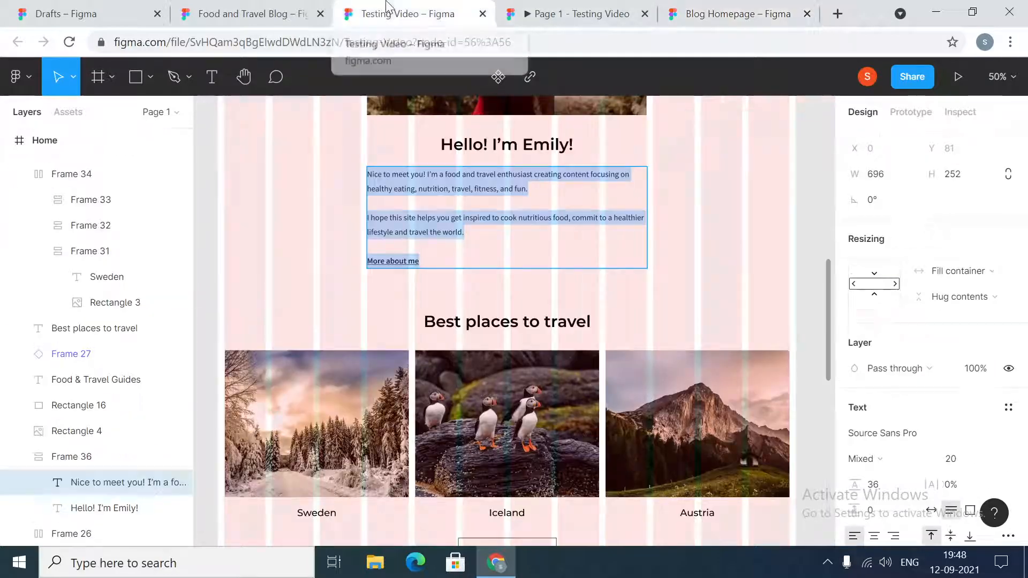
click(457, 399)
double_click(456, 399)
double_click(457, 399)
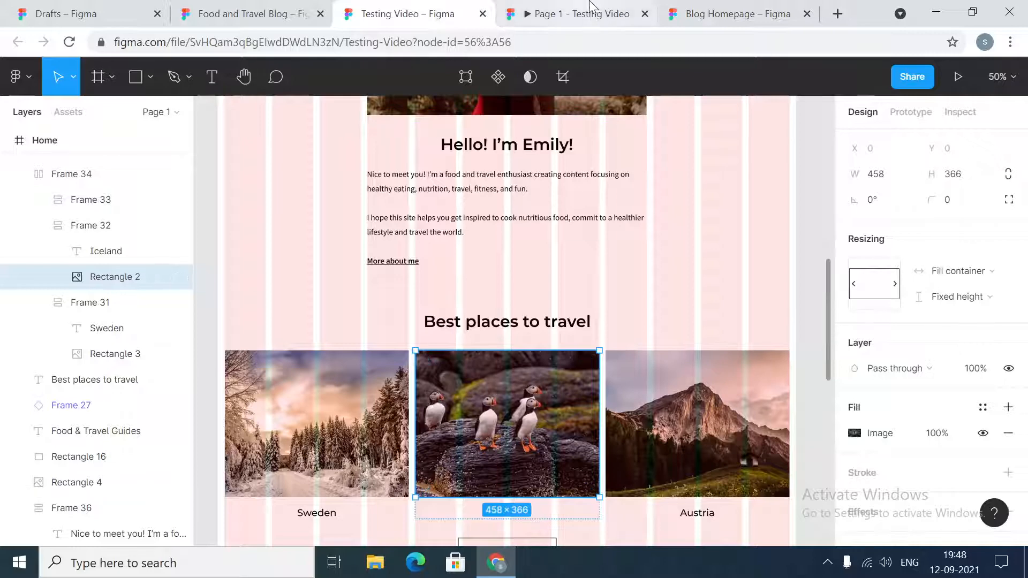
- Switch back to the Blog Homepage file and set the height of the rectangle below Best Places to Travel to 366
click(759, 7)
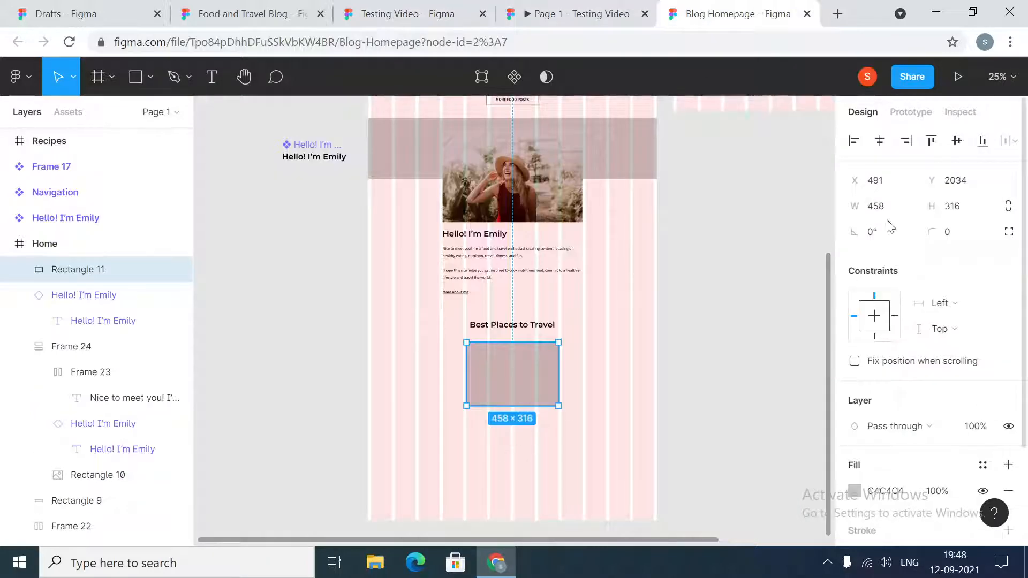
click(962, 207)
text(360)
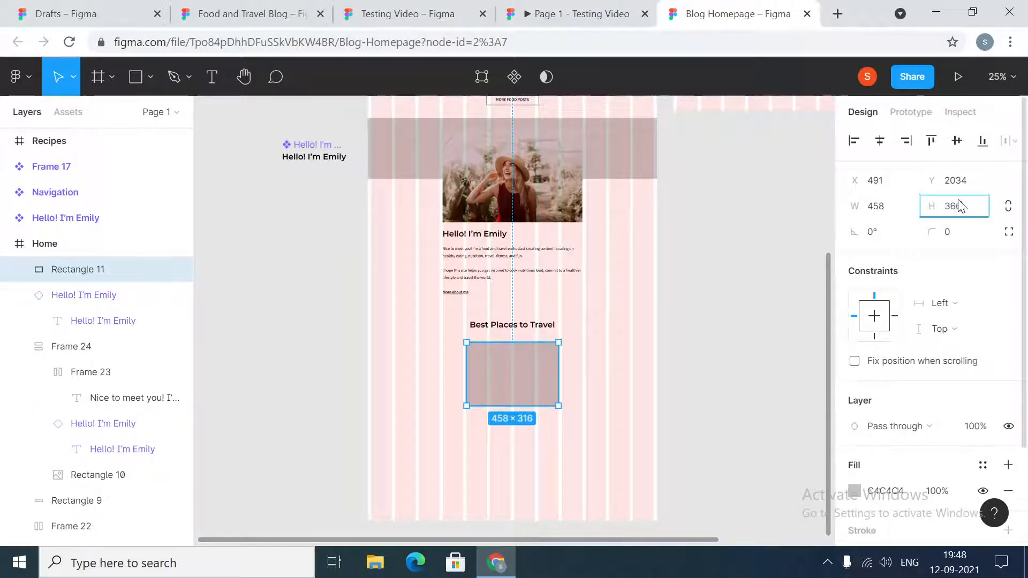
key(Return)
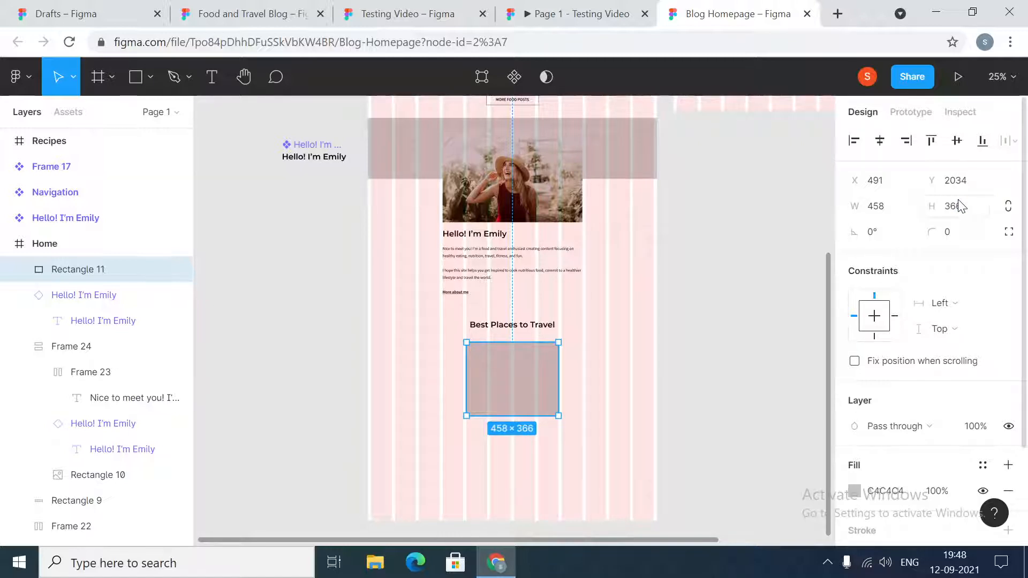
- Set the vertical spacing between the Best Places to Travel heading and the rectangle to 48
shift+click(533, 325)
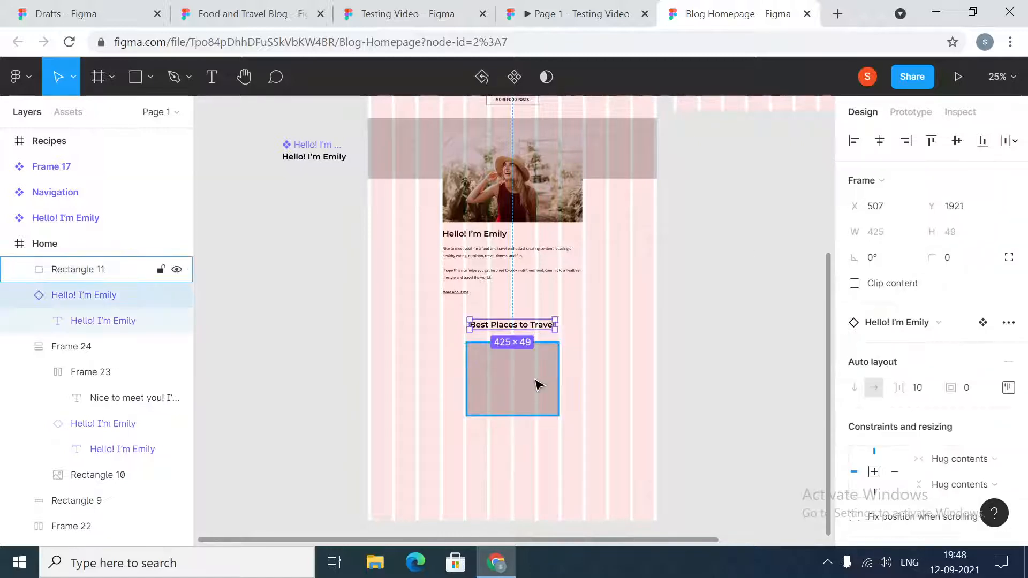
click(882, 285)
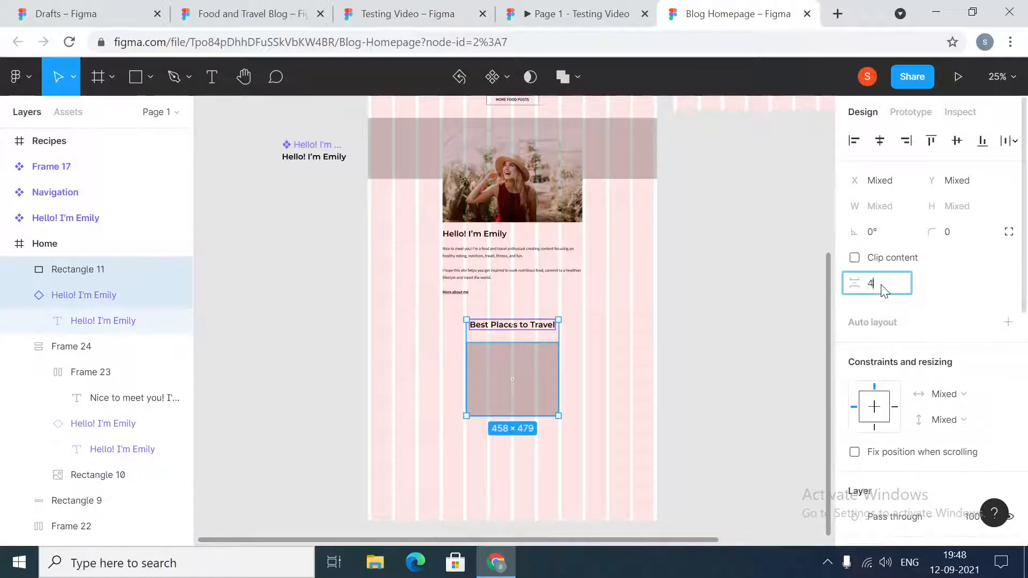
key(Return)
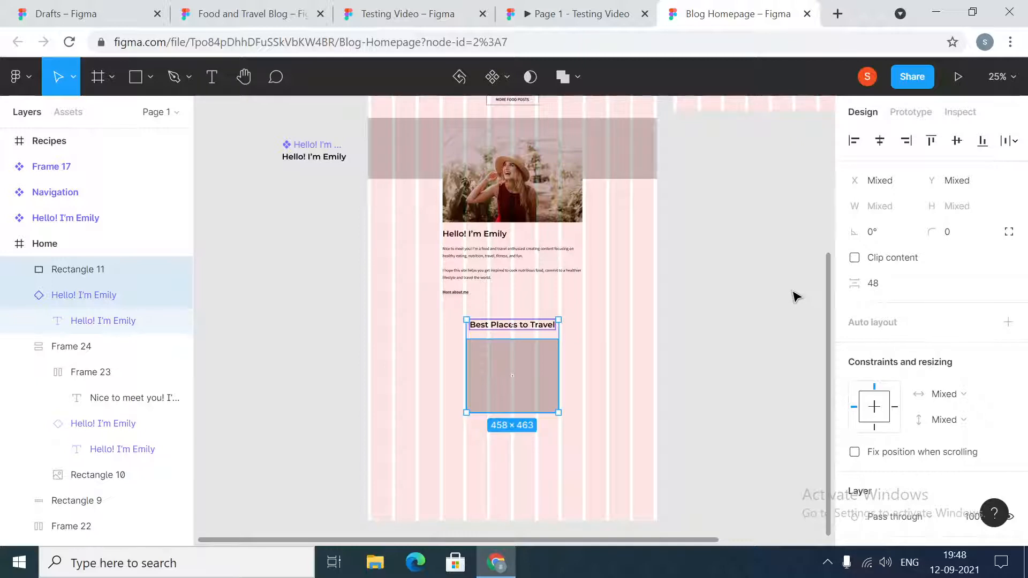
click(737, 399)
- Align the rectangle to the left edge of the Home frame and set its X position to 16
click(527, 383)
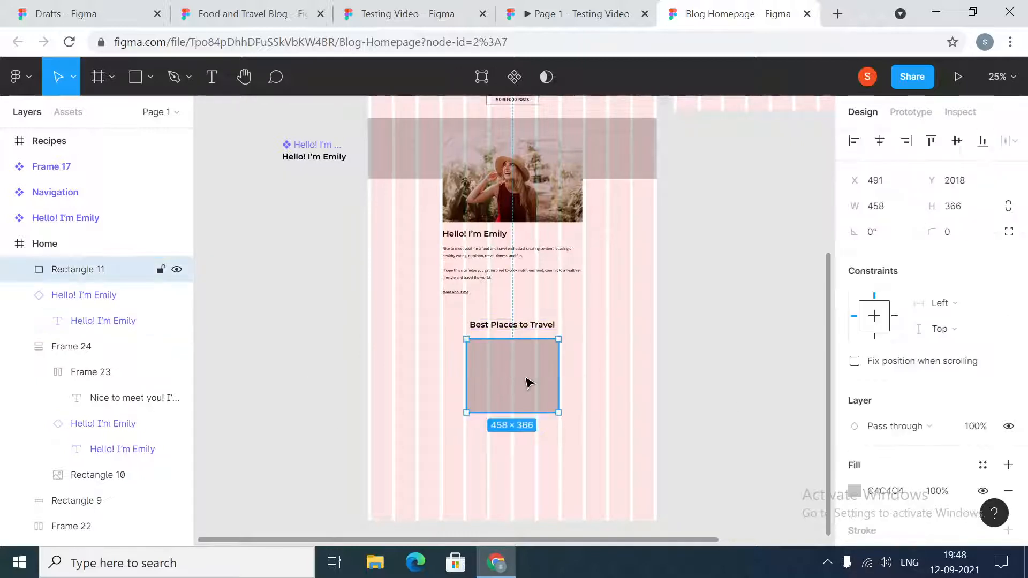
click(854, 140)
click(879, 185)
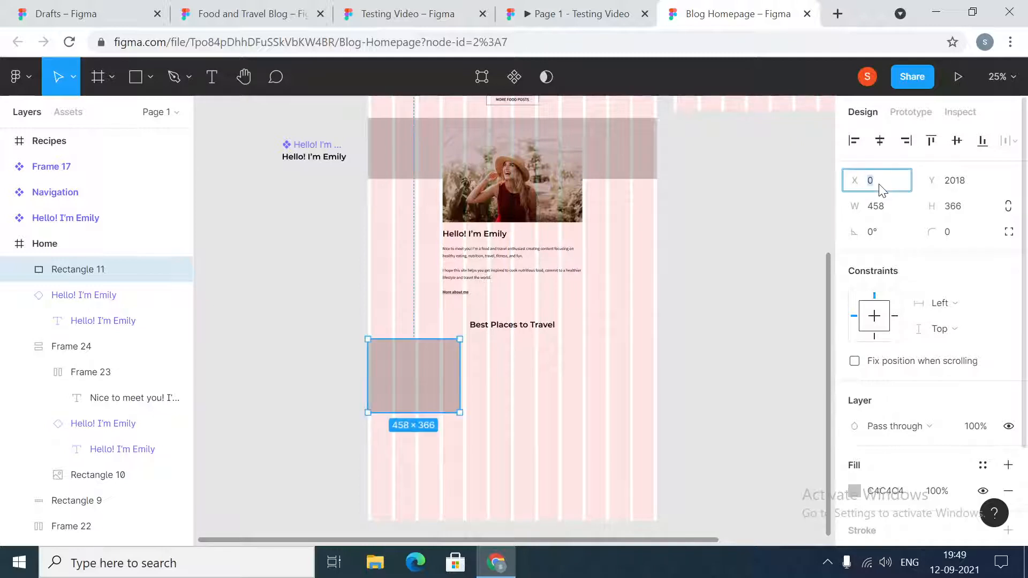
key(Return)
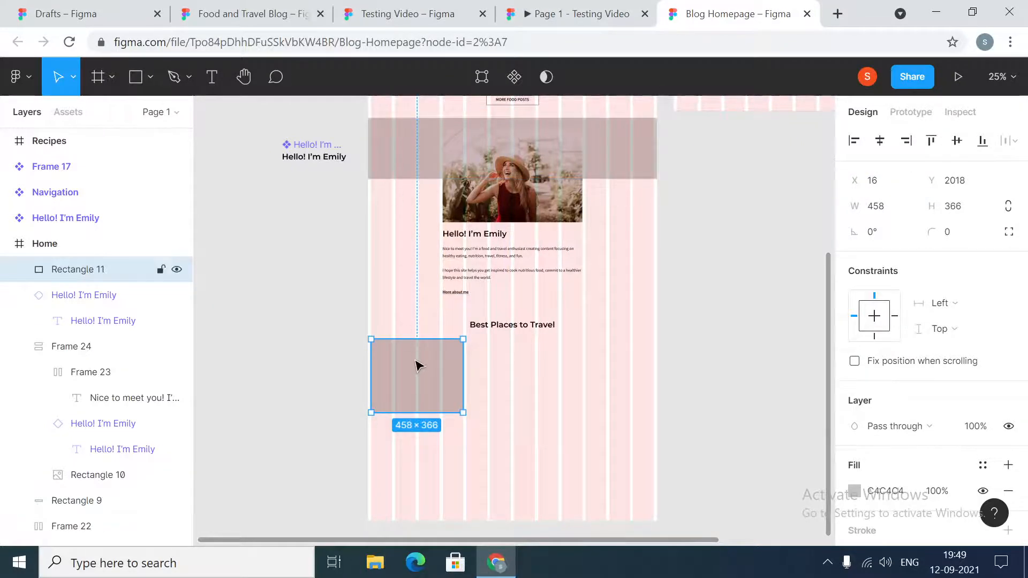
click(310, 314)
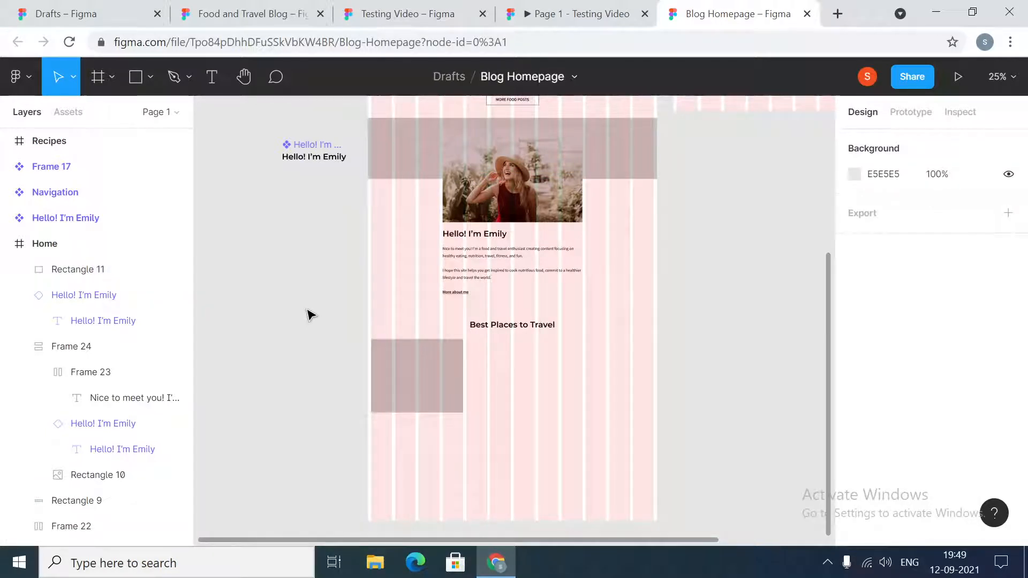
- Change the rectangle's fill from solid to an image and load the sweden picture from the images folder
scroll(471, 393, up, 3)
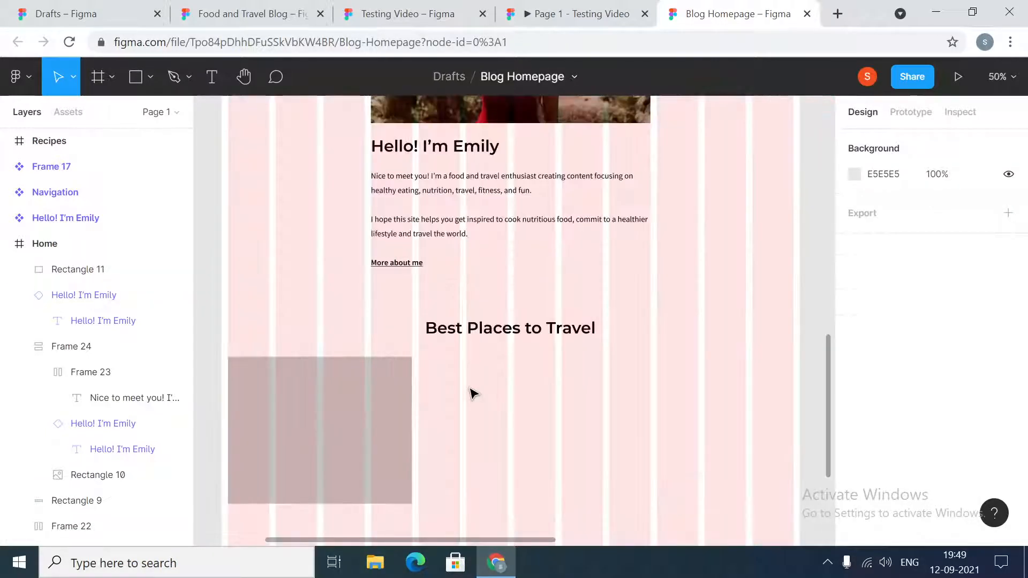
scroll(582, 388, down, 2)
drag(537, 542, 493, 542)
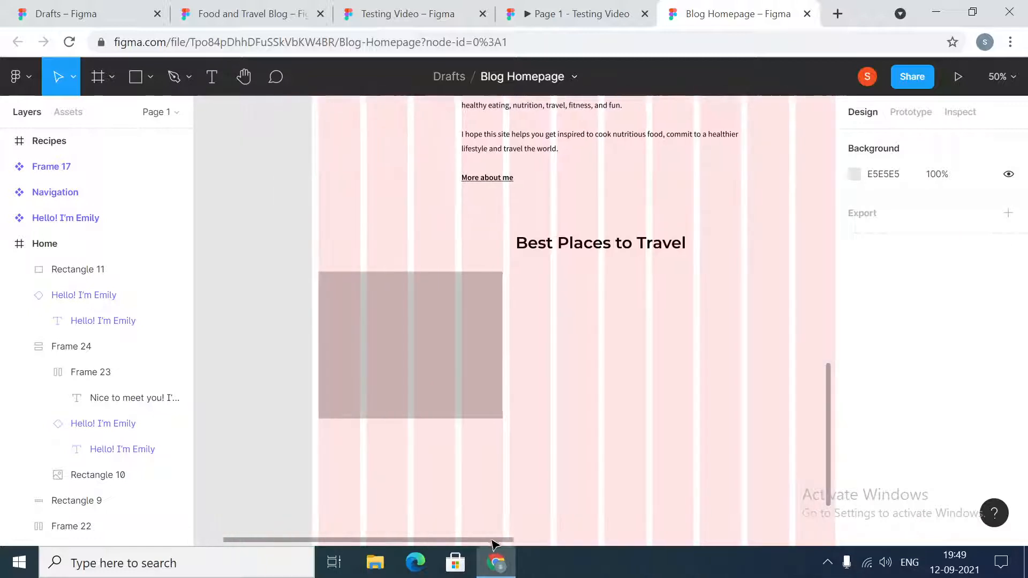
click(459, 376)
click(854, 491)
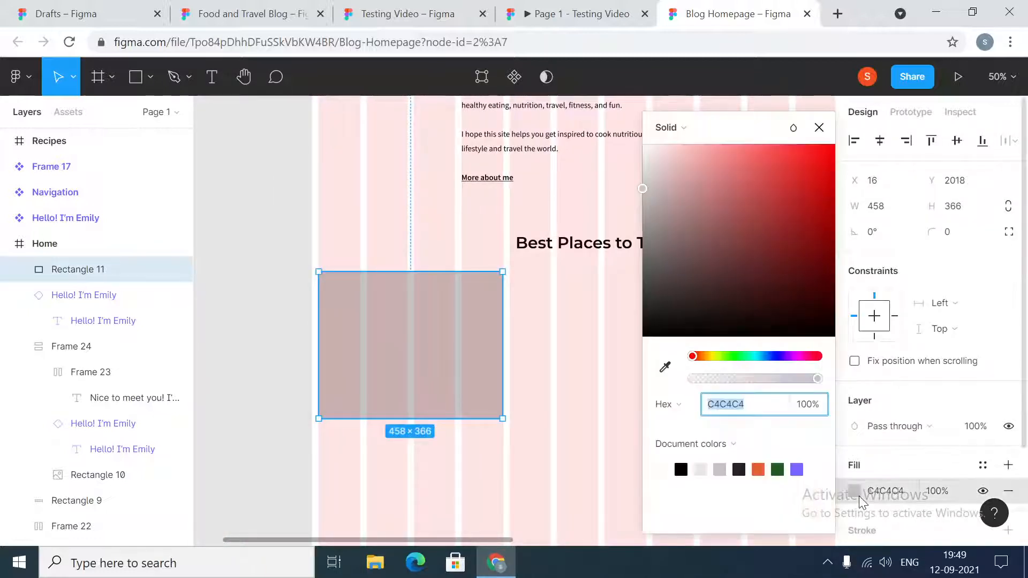
click(687, 127)
click(689, 224)
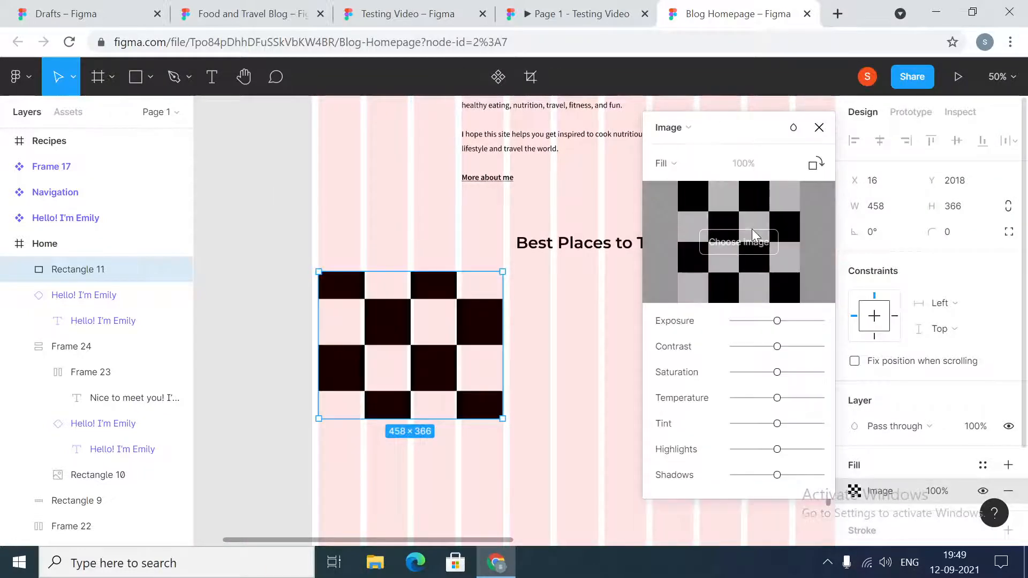
click(751, 229)
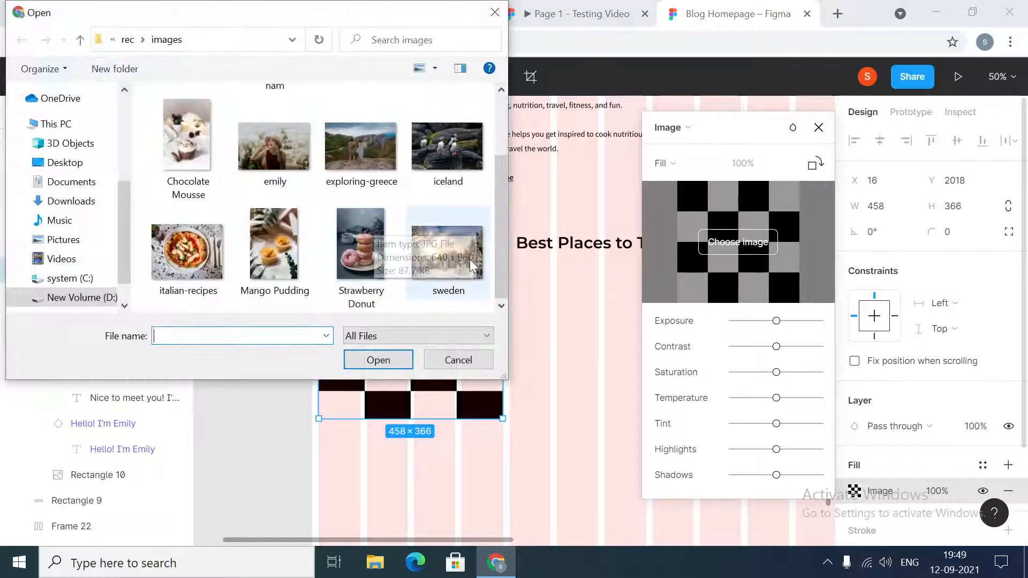
click(448, 251)
click(381, 360)
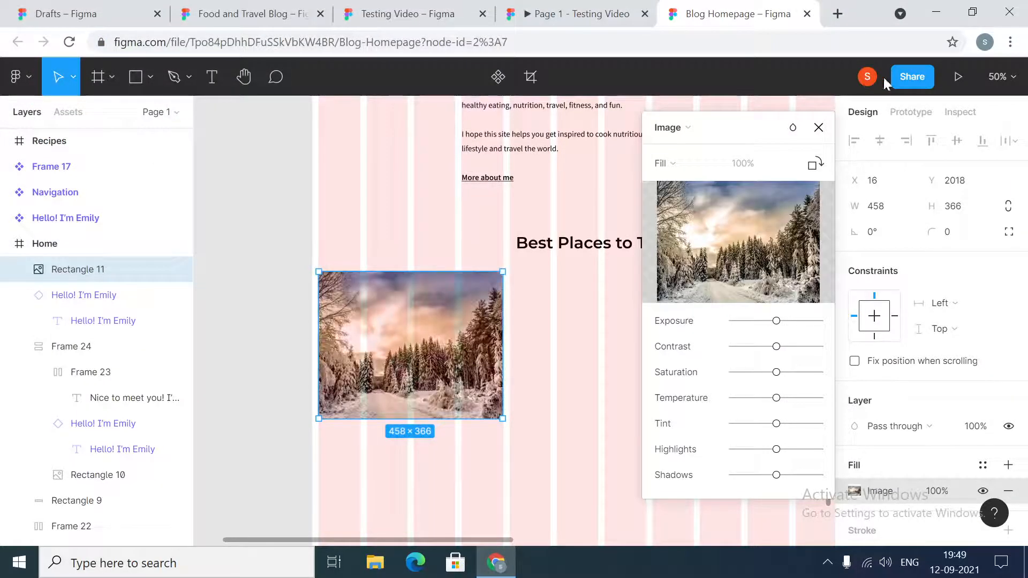
click(819, 129)
click(629, 348)
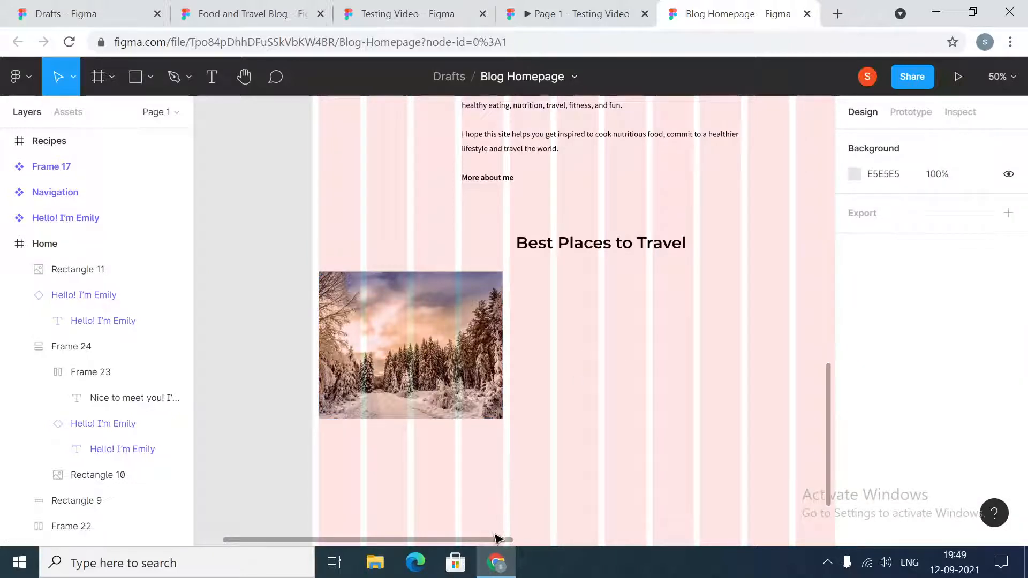
- Add the text "Sweden" and place it just below the snowy forest image
drag(501, 542, 478, 541)
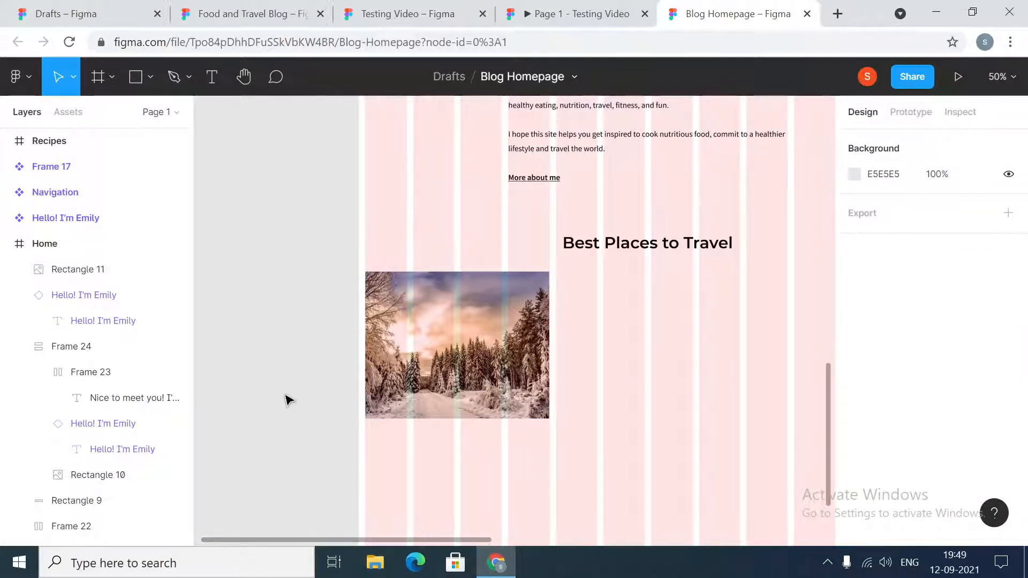
click(212, 78)
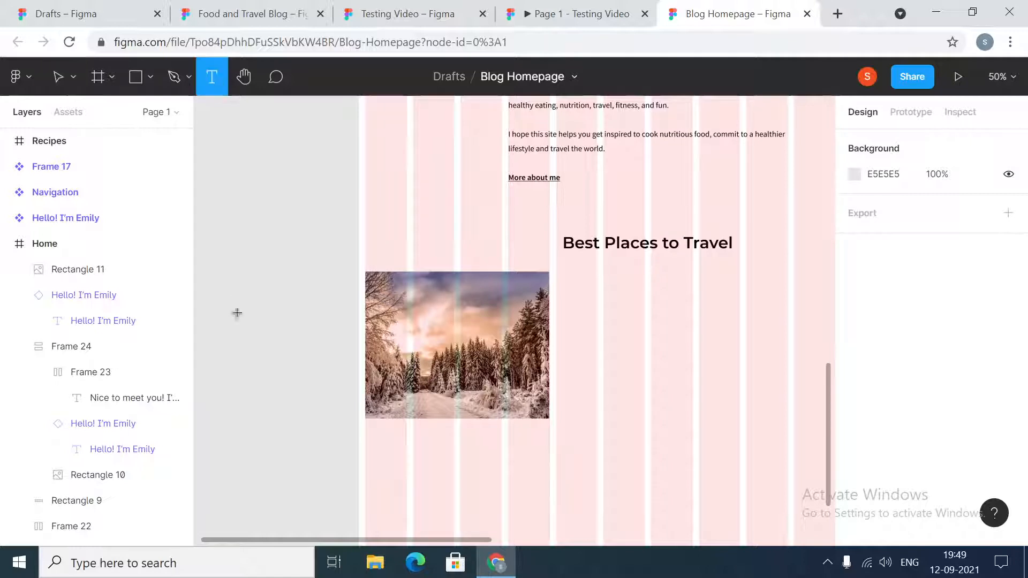
click(237, 321)
text(Sweden)
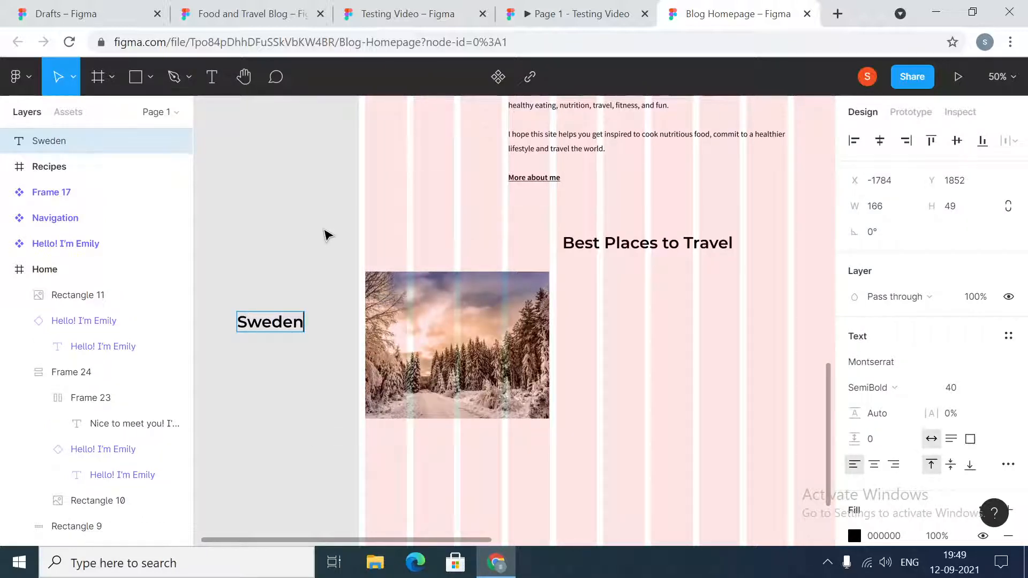
key(Escape)
drag(276, 322, 473, 438)
- Set the Sweden label's font size to 24 and its weight to Medium
scroll(946, 366, down, 5)
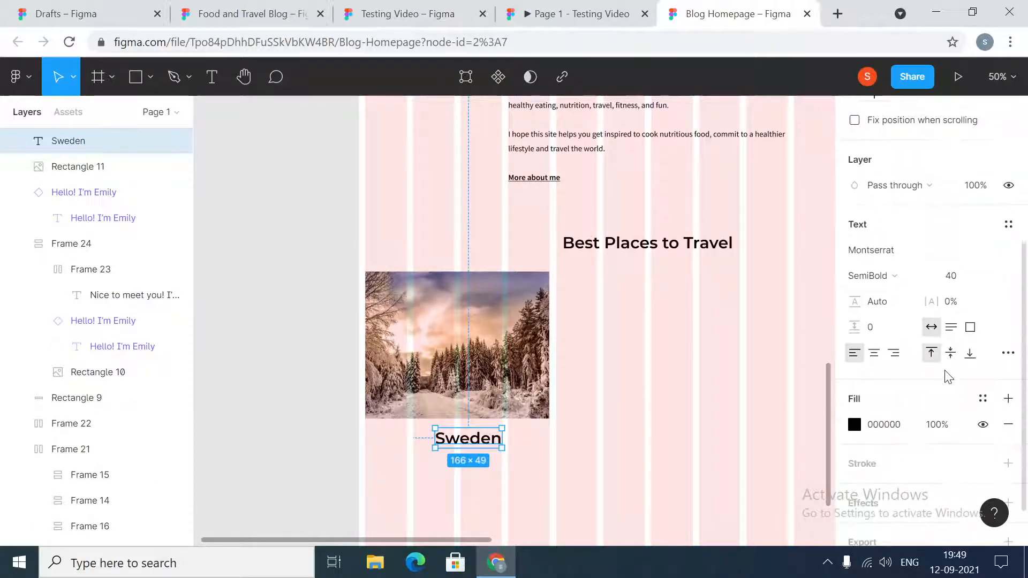
click(963, 283)
key(Return)
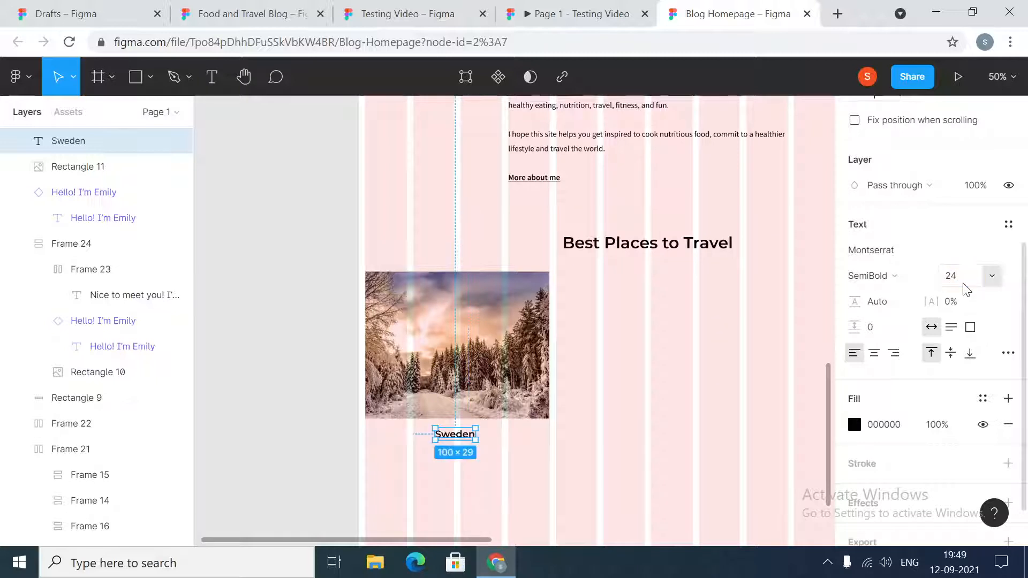
click(869, 274)
click(878, 260)
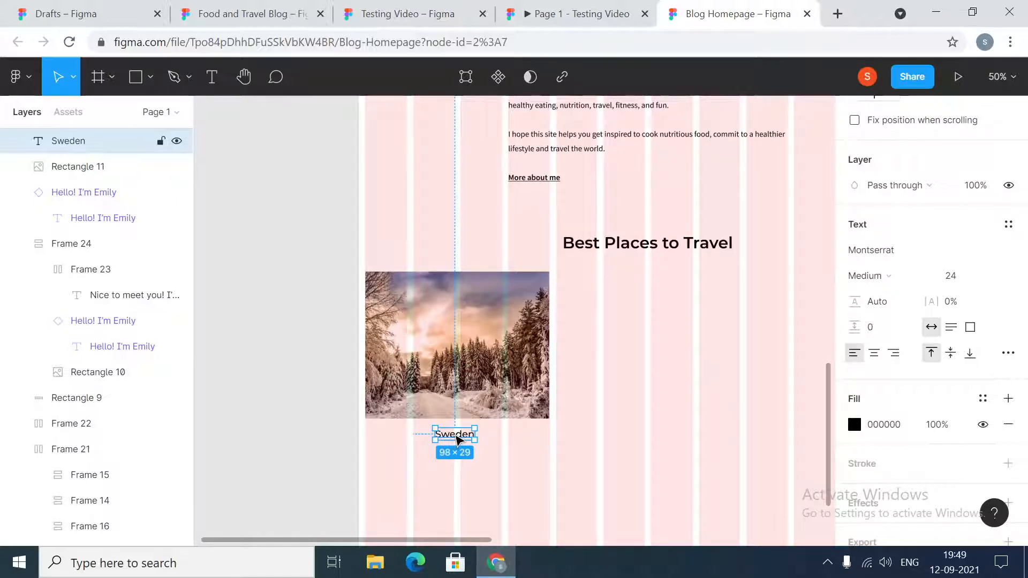
- Move the Sweden label out of the Home frame onto the empty canvas beside the snowy forest image
scroll(459, 544, left, 3)
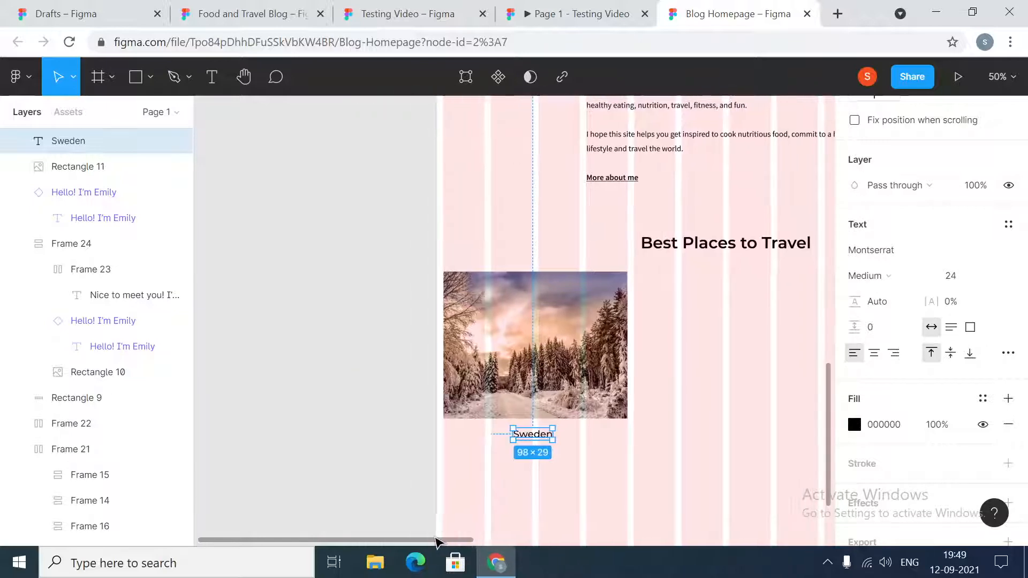
scroll(323, 321, up, 5)
scroll(544, 298, up, 6)
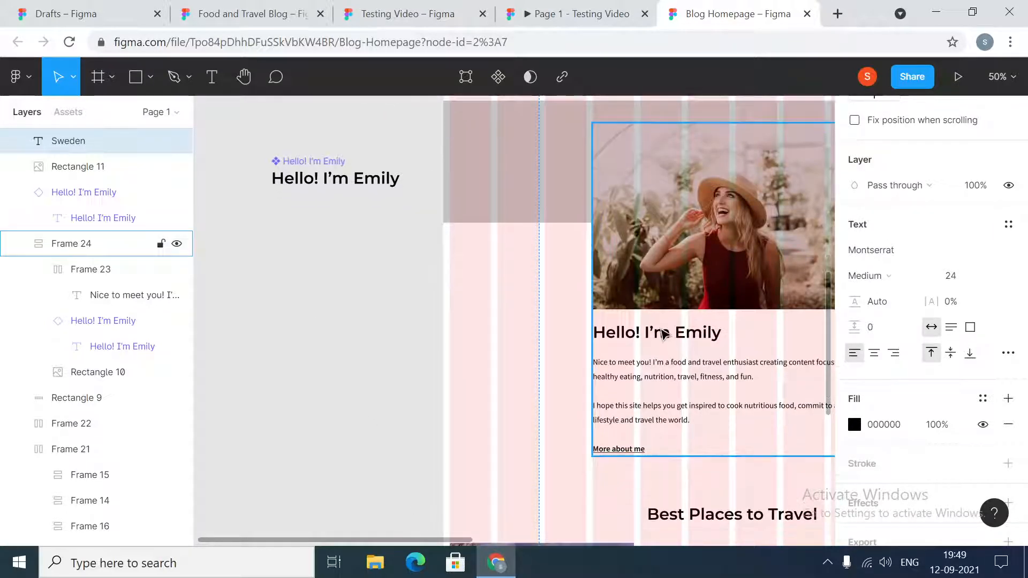
scroll(664, 362, down, 13)
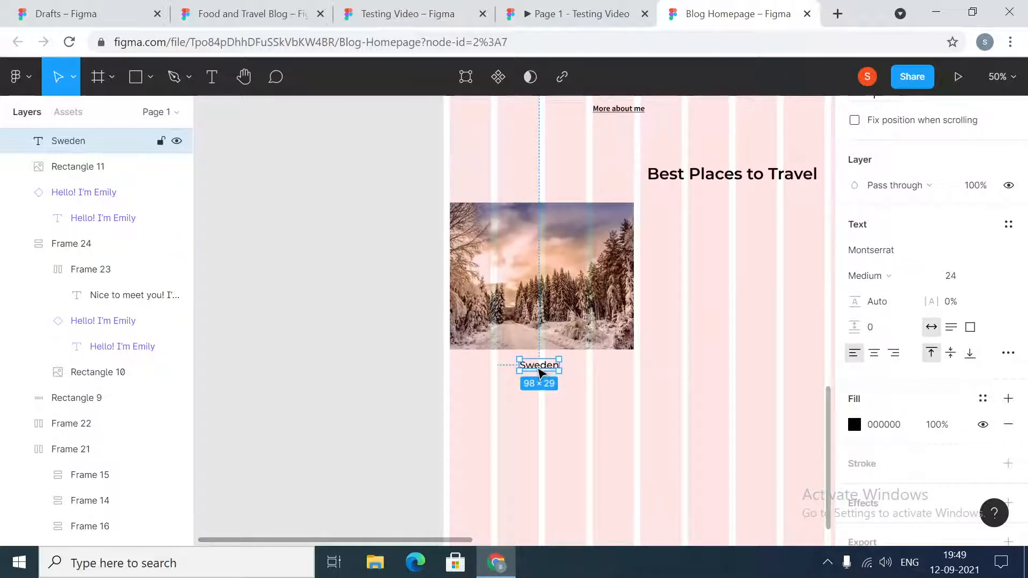
drag(546, 367, 314, 240)
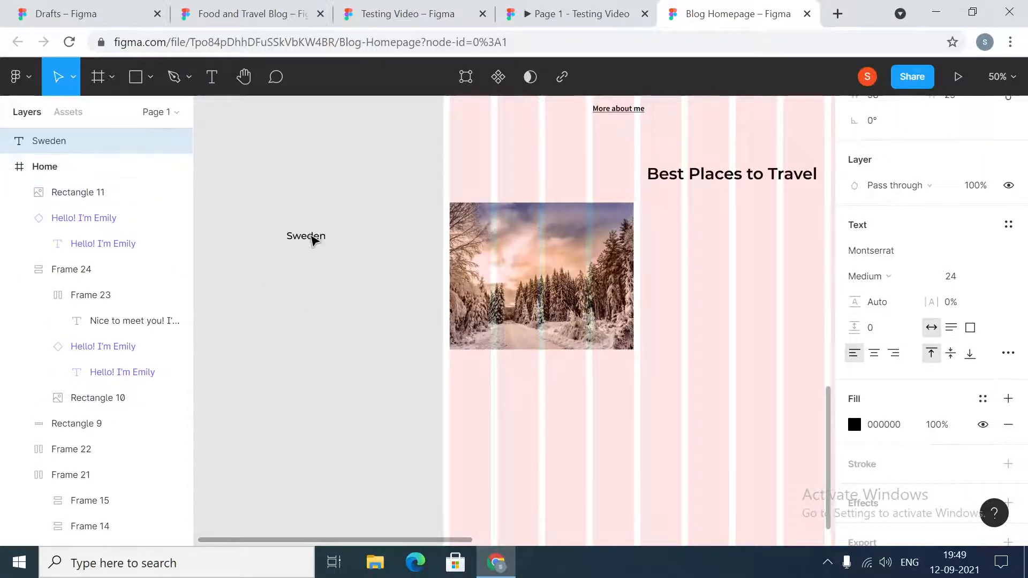
- Set the Sweden label's horizontal text alignment to center
right_click(313, 239)
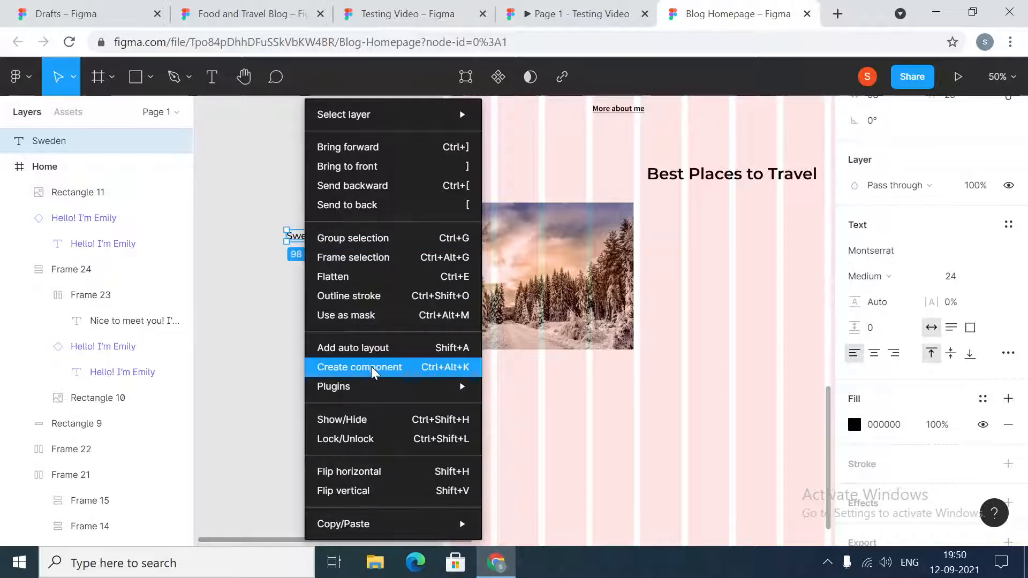
click(275, 342)
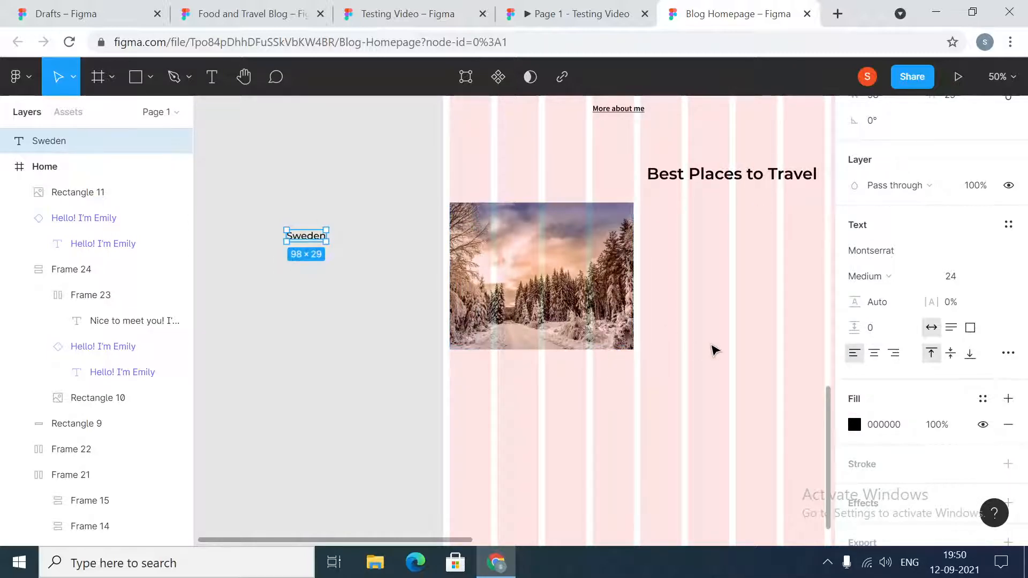
scroll(563, 296, up, 12)
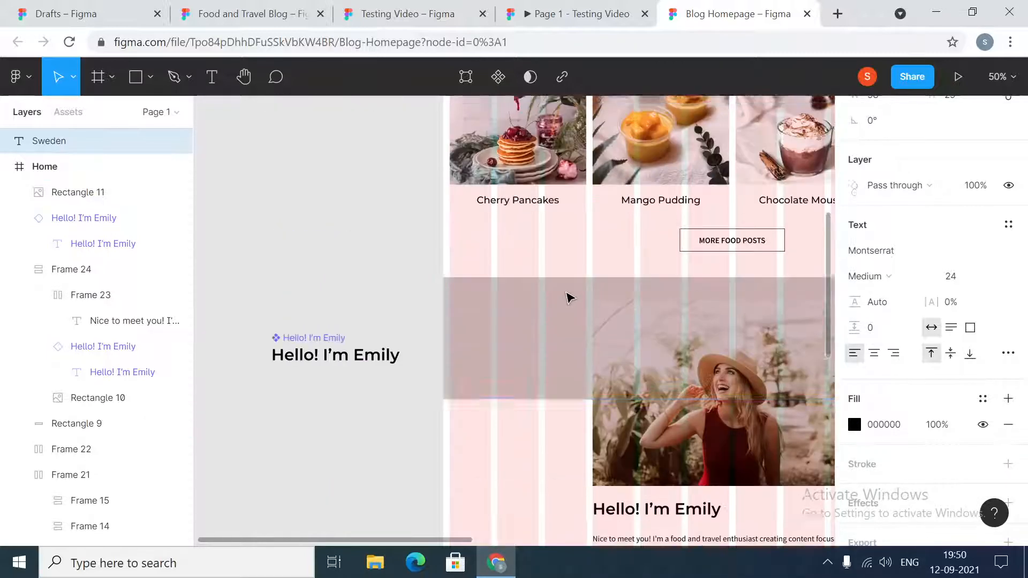
scroll(522, 358, down, 10)
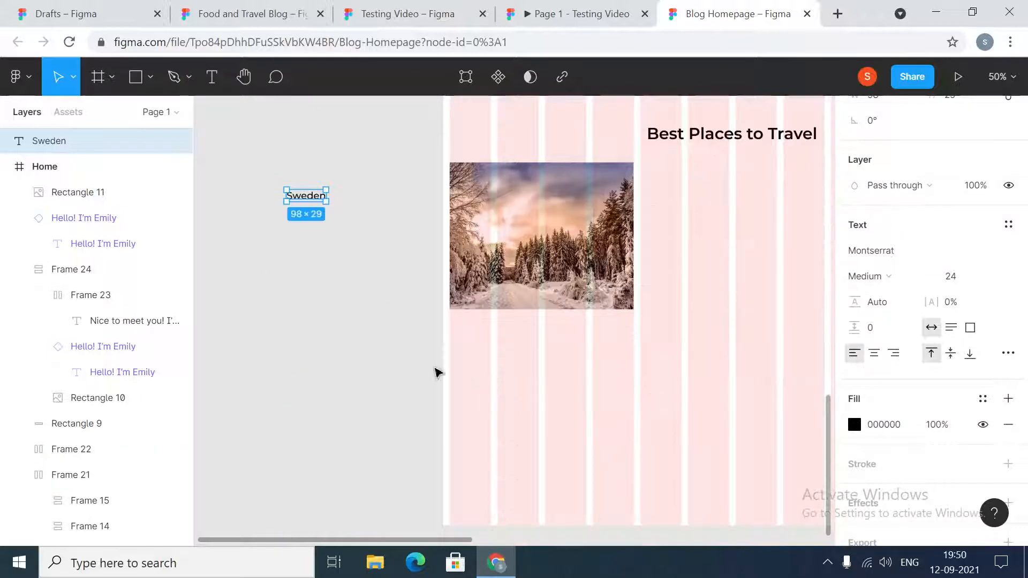
click(875, 354)
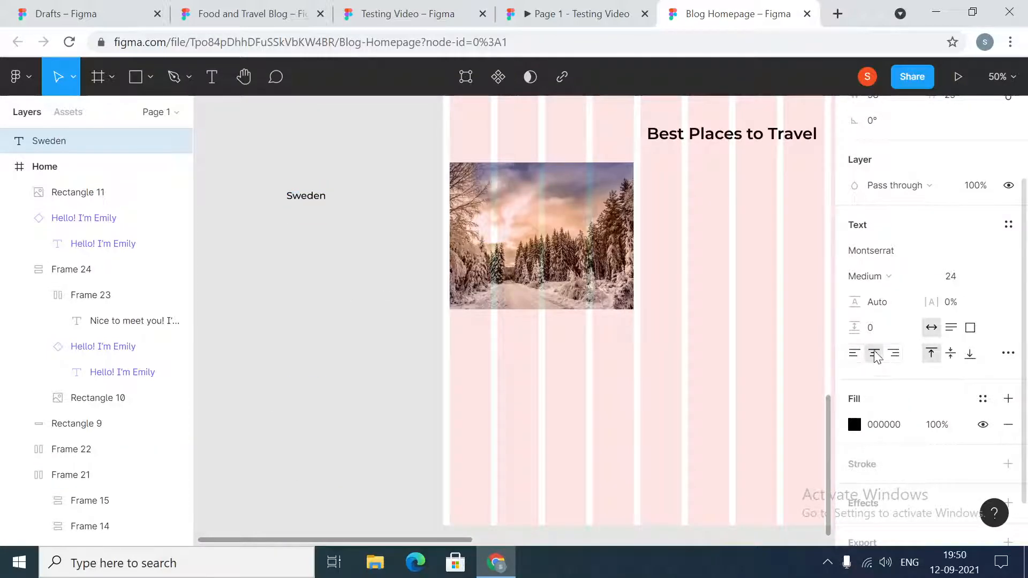
- Turn the Sweden label into a component and add auto layout to it
right_click(303, 198)
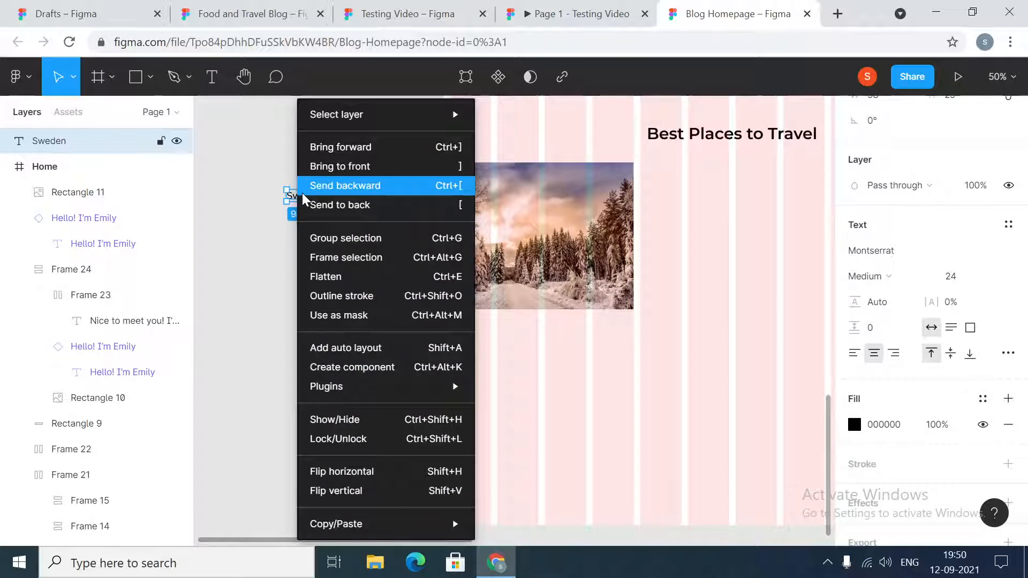
click(358, 369)
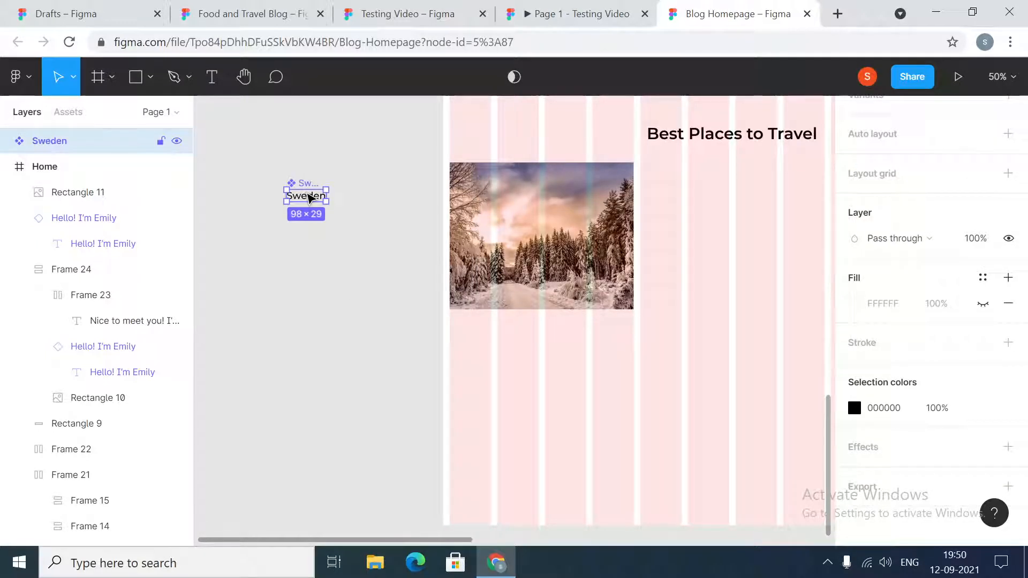
click(1010, 134)
click(319, 386)
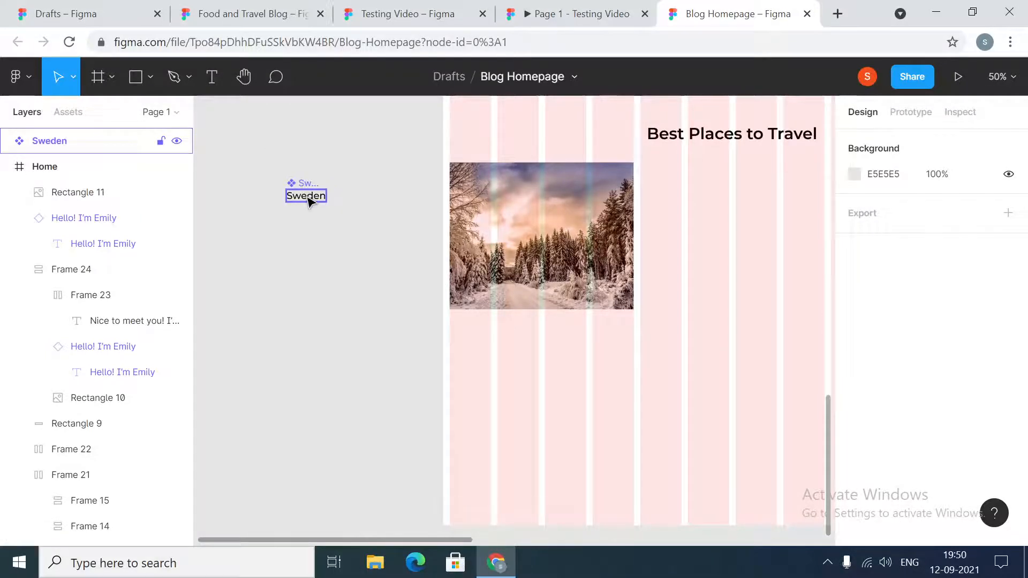
- Place an instance of the Sweden component 24 px below the snowy forest image and align their horizontal centers
drag(308, 201, 549, 331)
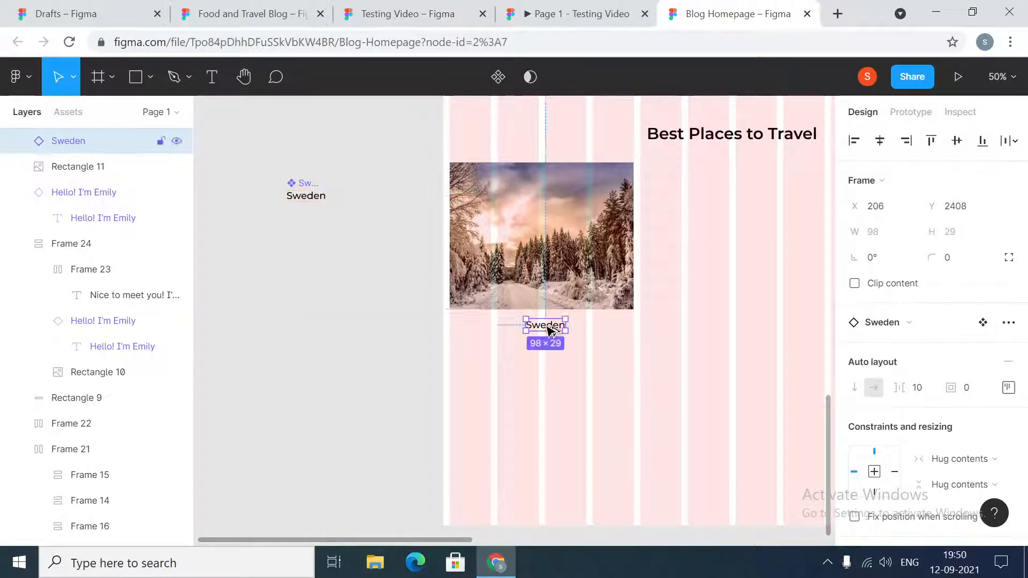
click(555, 259)
click(541, 330)
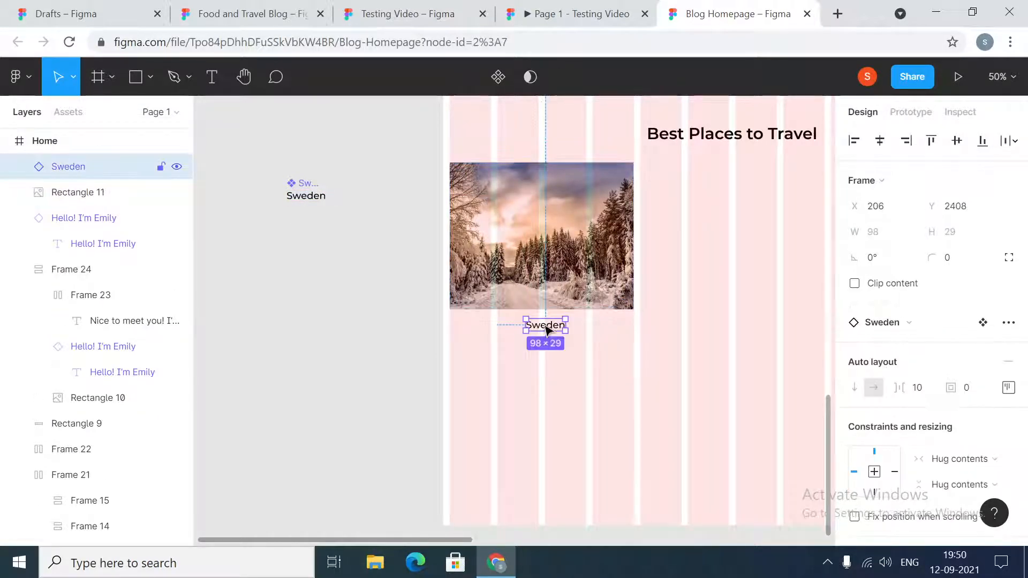
shift+click(80, 192)
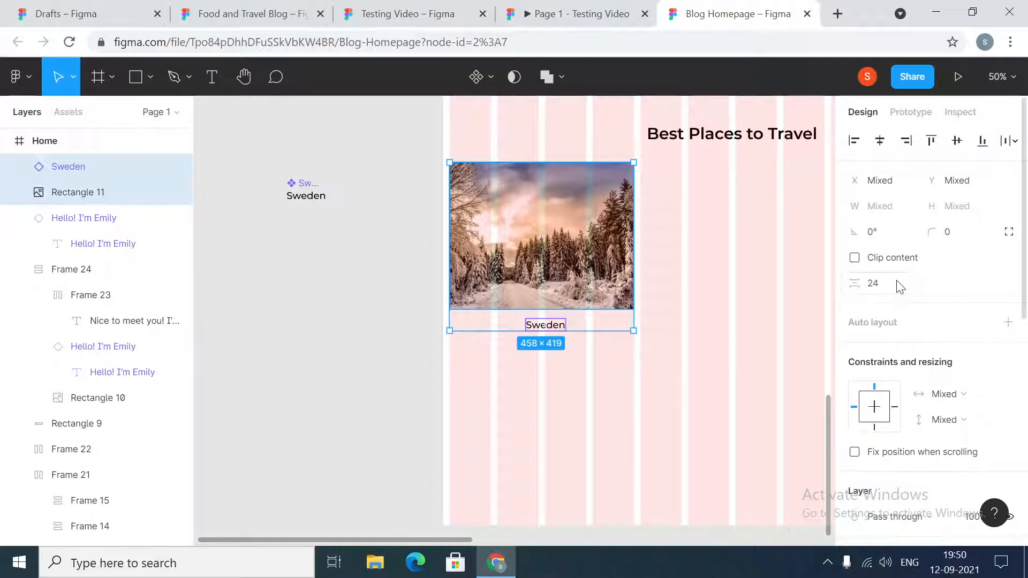
click(880, 141)
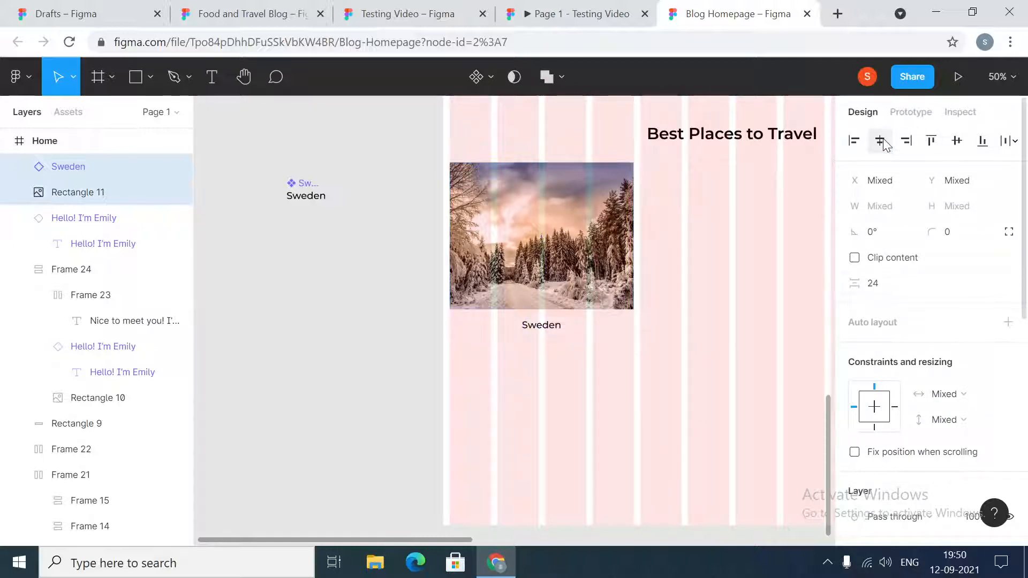
click(395, 332)
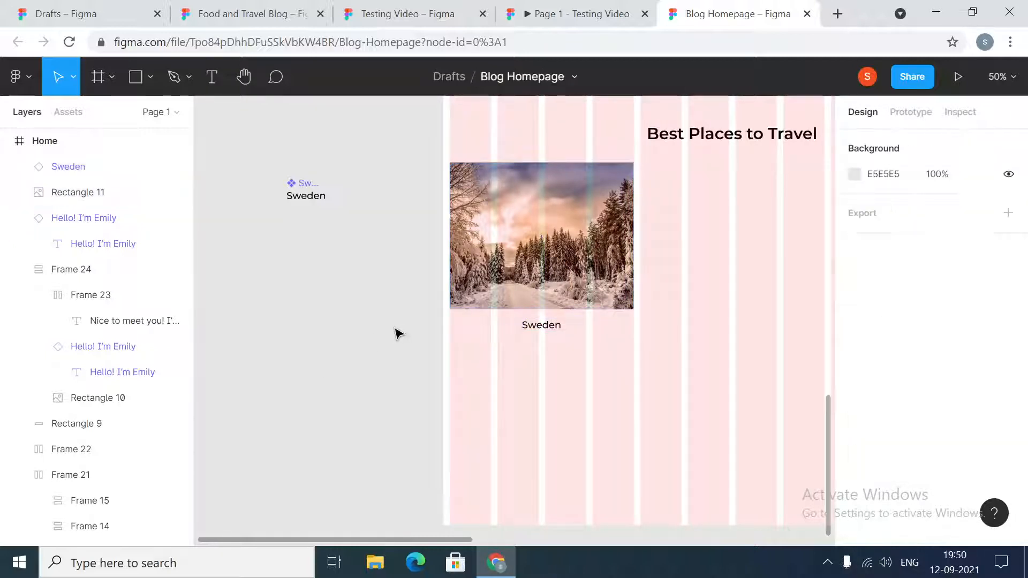
- Widen the Sweden label instance on both sides to 458 px so it spans the full width of the snowy forest image
click(536, 332)
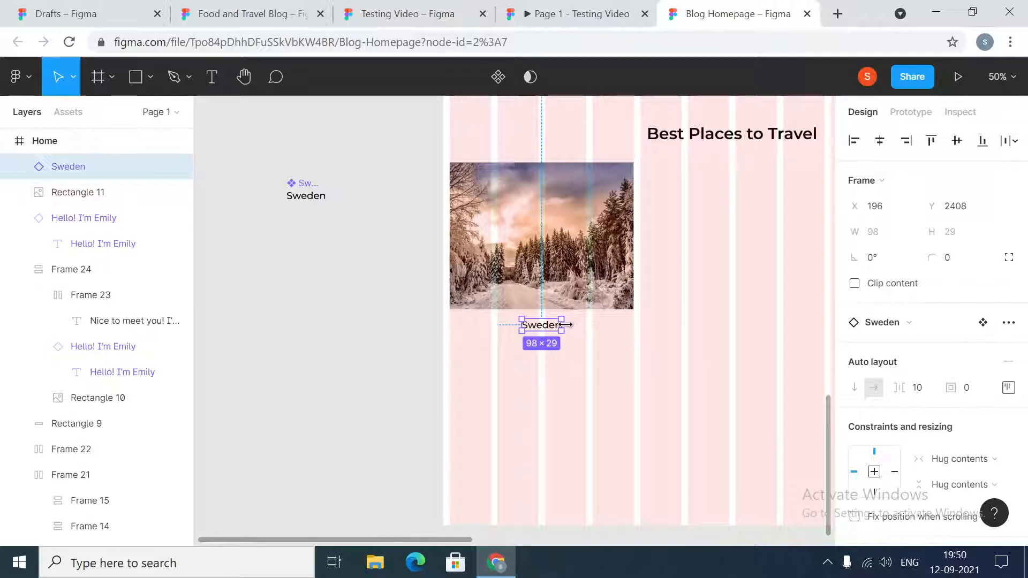
drag(564, 325, 635, 325)
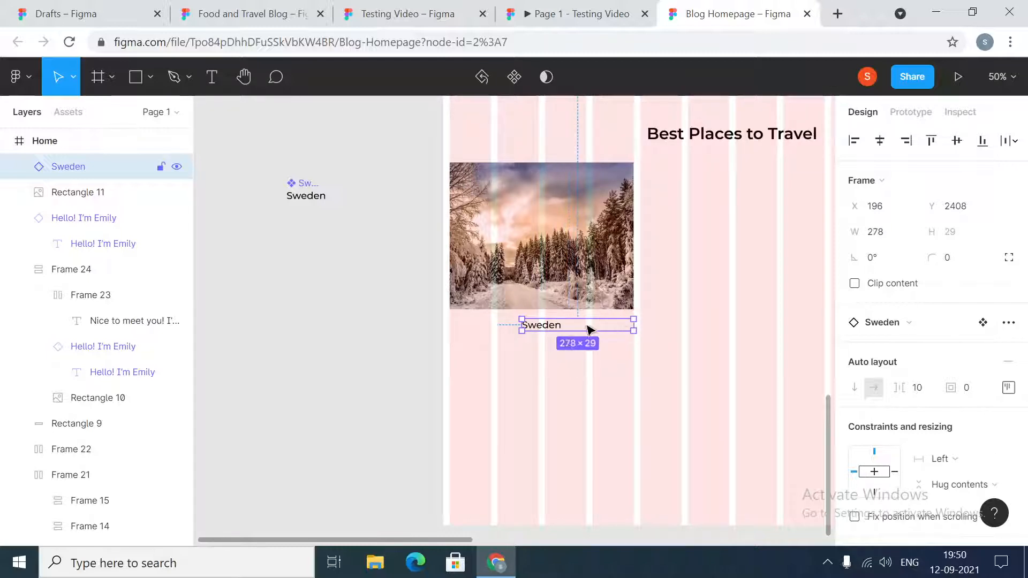
drag(519, 326, 450, 327)
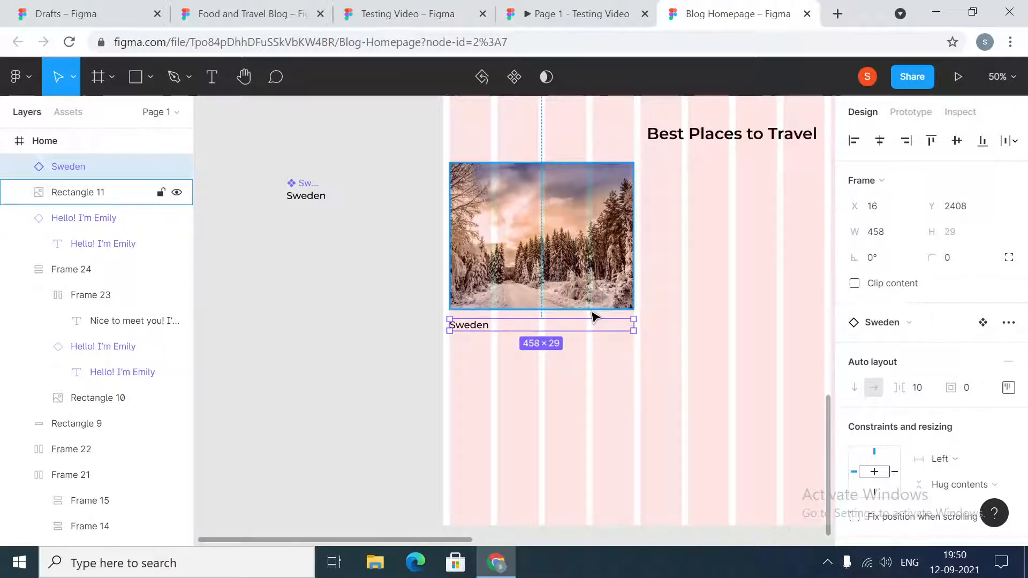
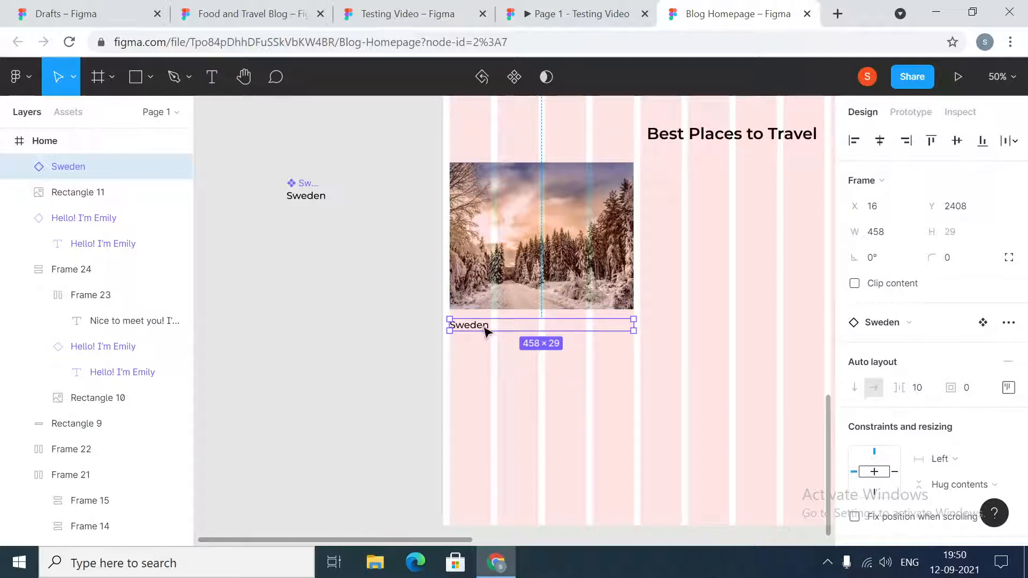
- Set the text inside the Sweden label instance to fill its container's width
click(386, 358)
click(476, 328)
double_click(487, 329)
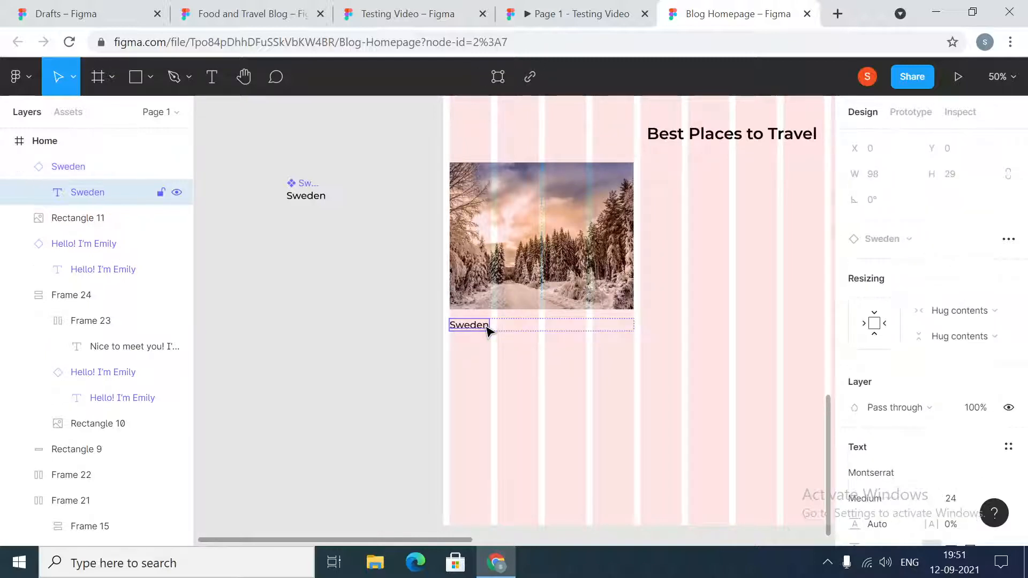
click(396, 328)
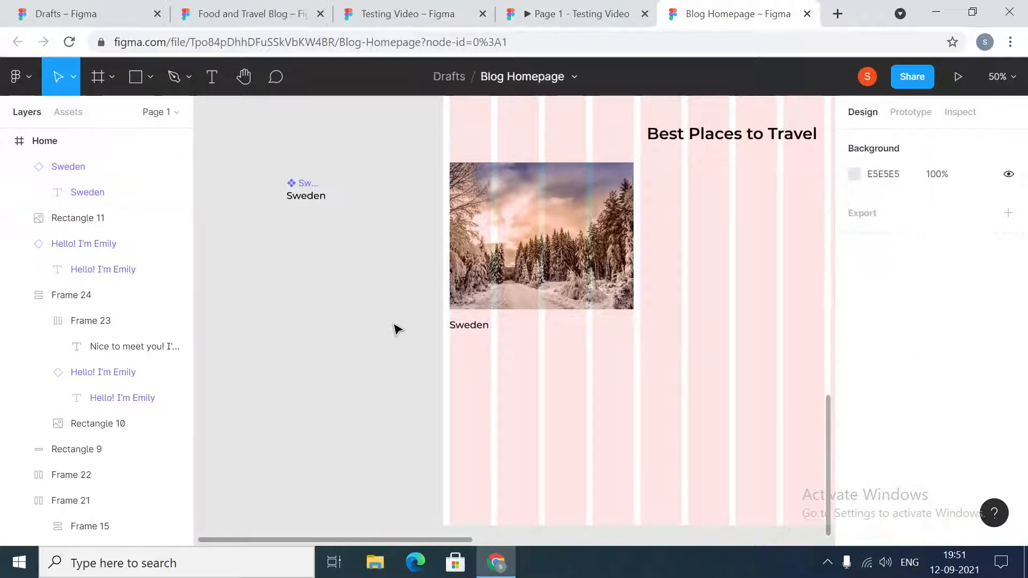
double_click(478, 326)
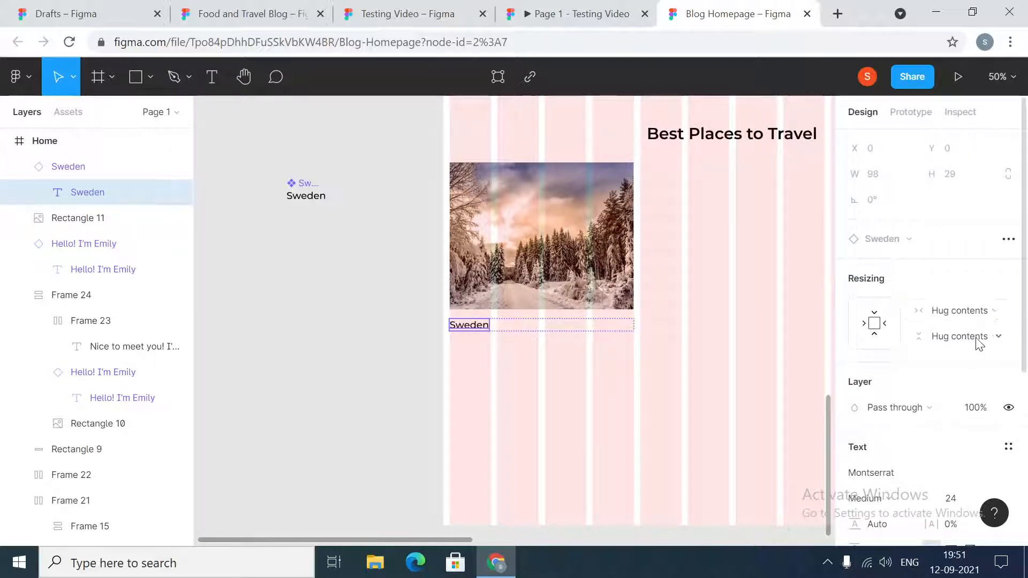
click(993, 313)
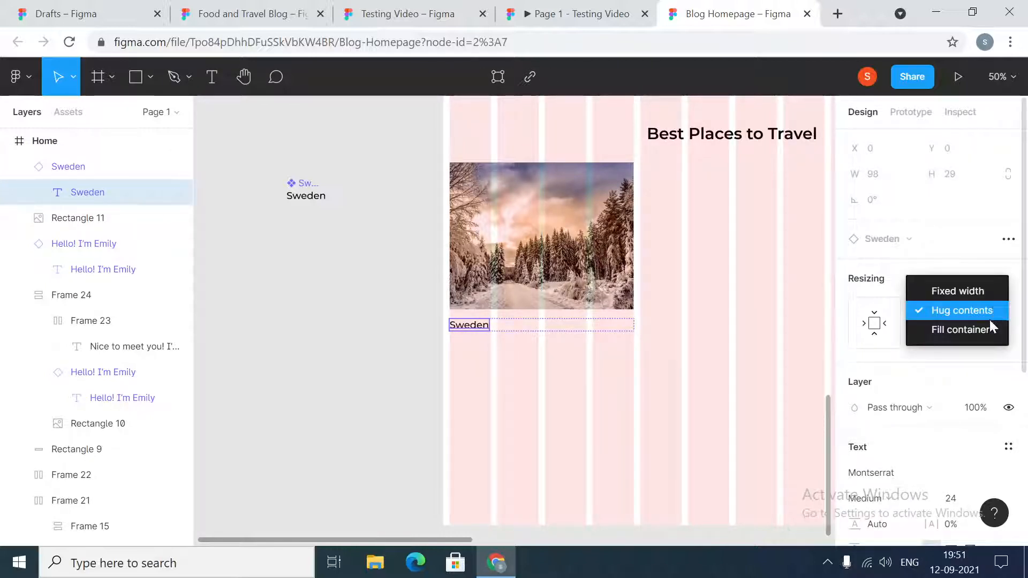
click(991, 329)
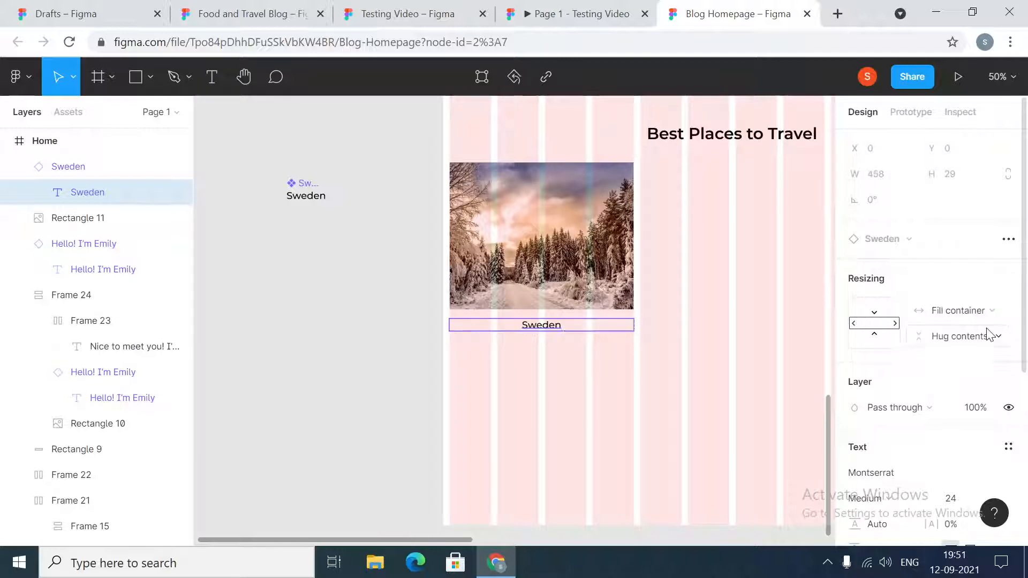
click(398, 289)
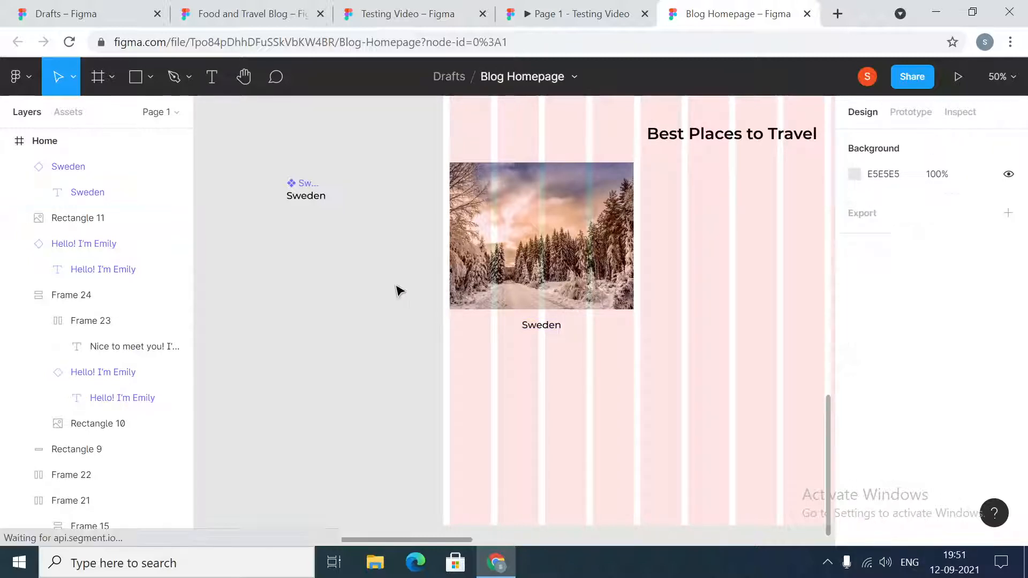
- Wrap the snowy forest image and its Sweden label in a frame and add auto layout to that frame
click(533, 281)
shift+click(478, 320)
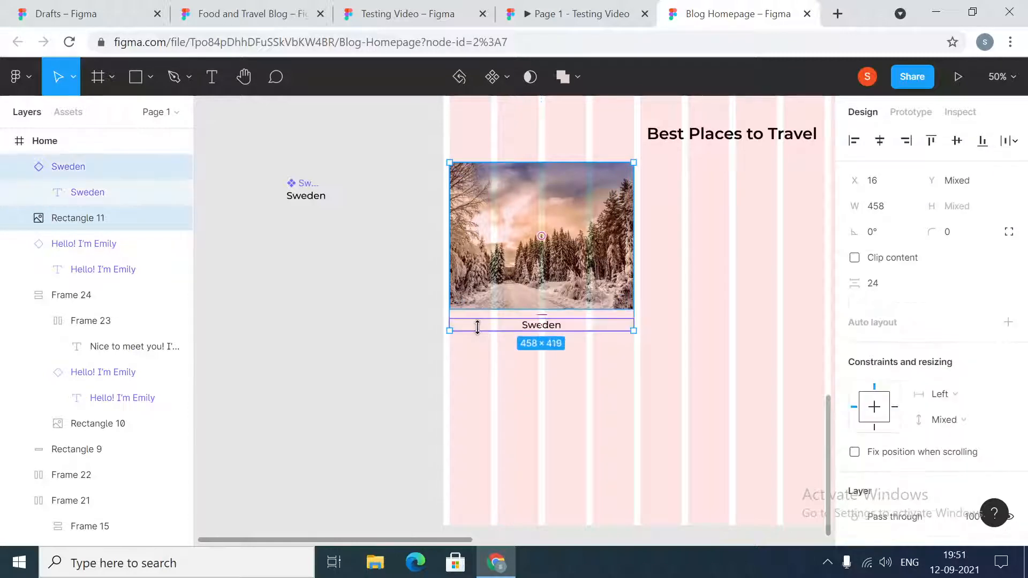
right_click(492, 261)
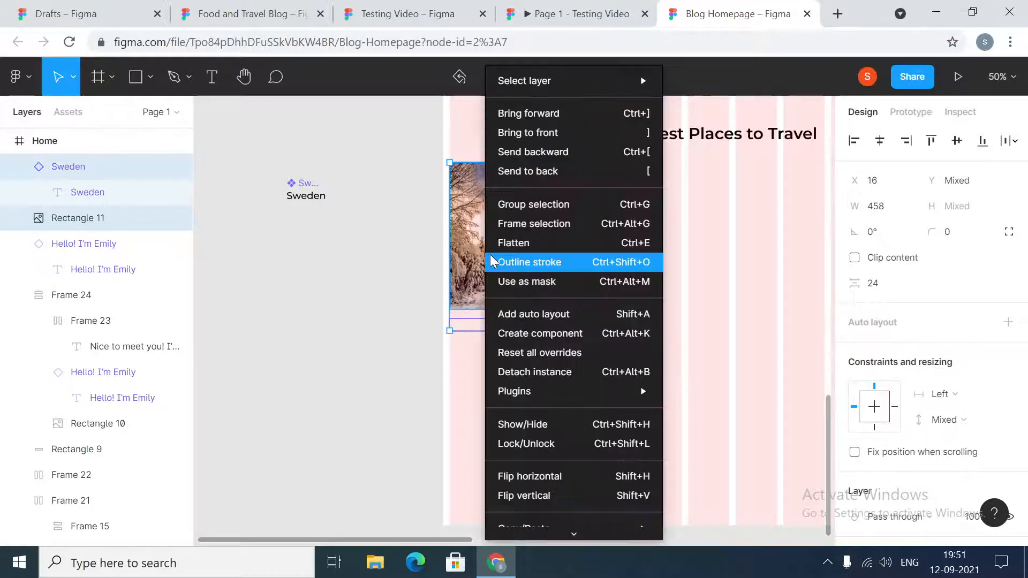
click(515, 225)
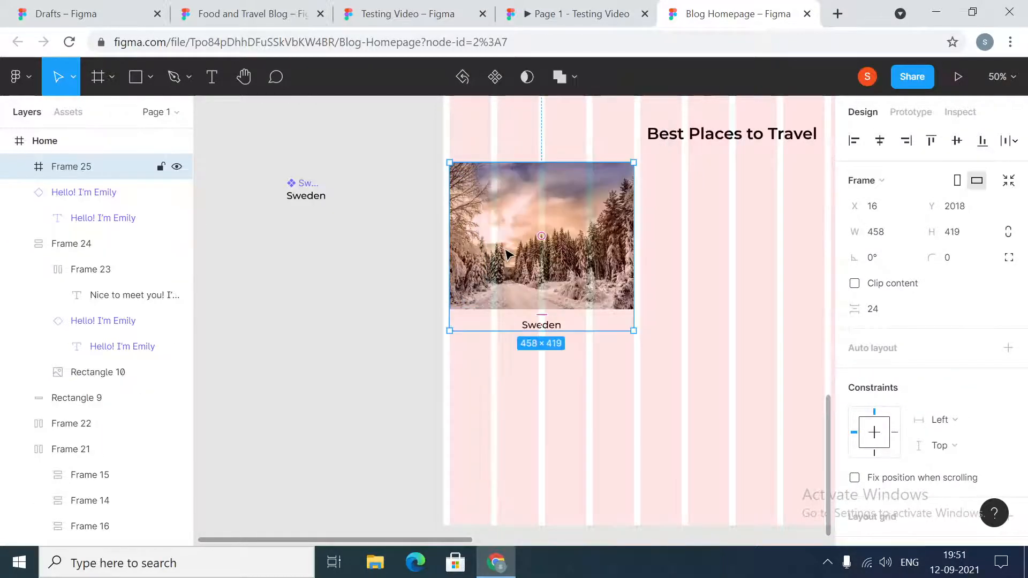
right_click(503, 249)
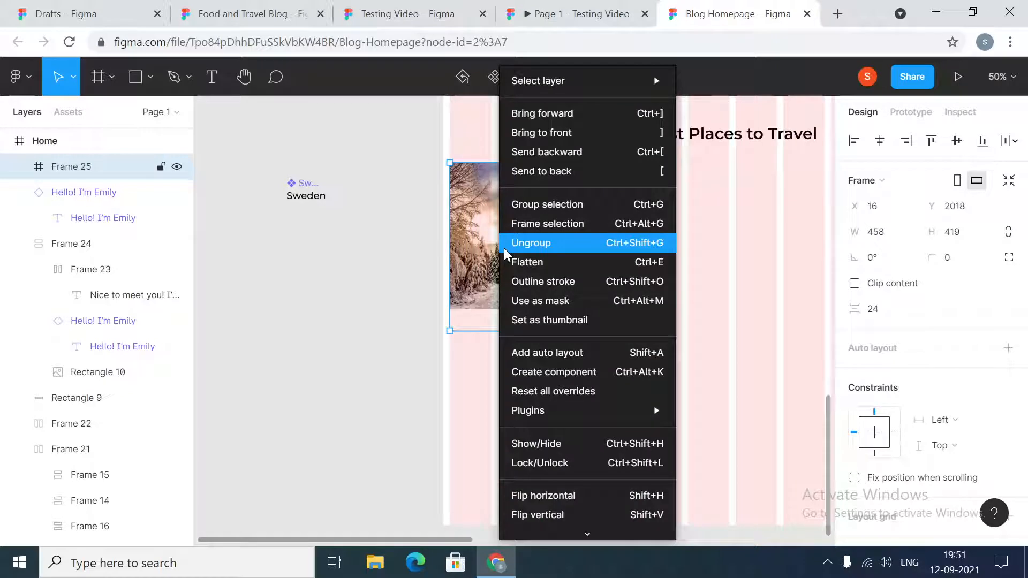
click(537, 354)
click(364, 281)
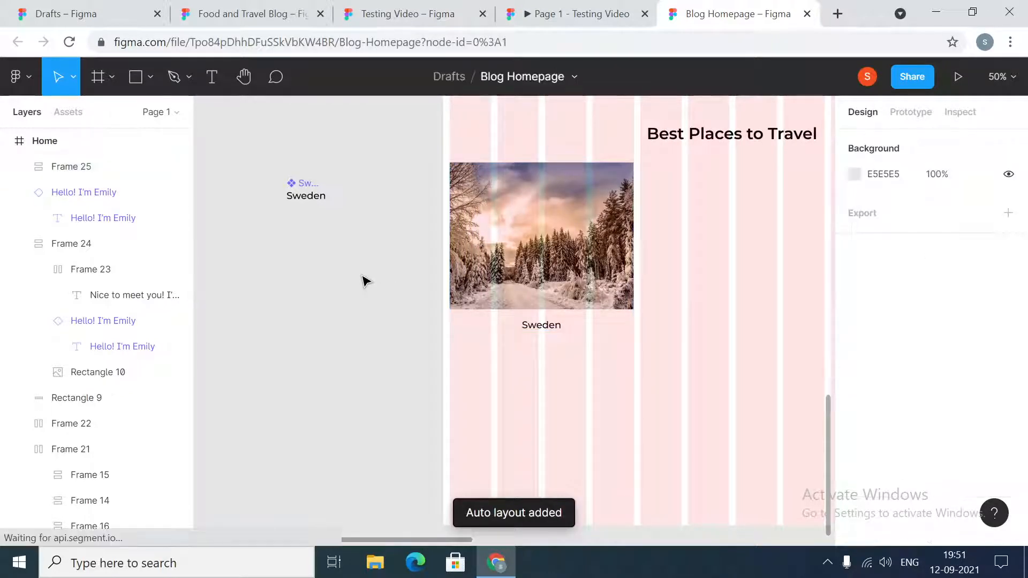
- Set the horizontal resizing of both the snowy forest image and the Sweden label instance to Fill container
click(592, 246)
click(593, 246)
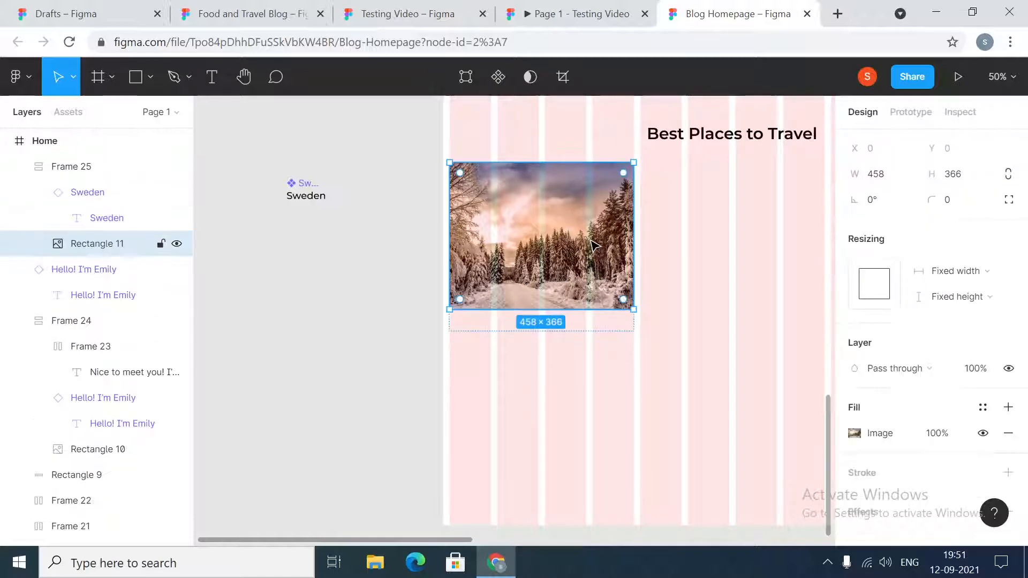
click(1000, 279)
click(992, 292)
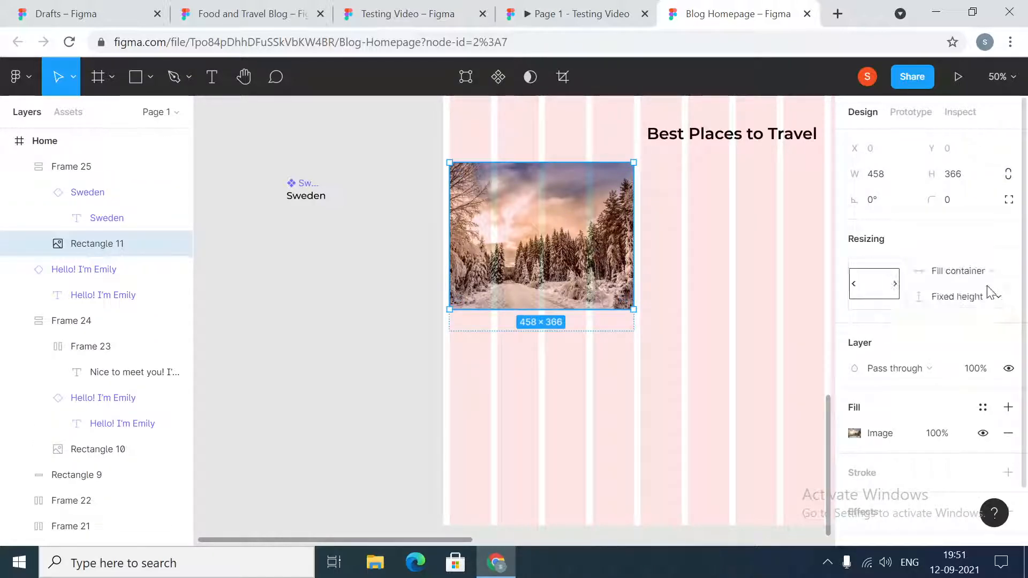
click(493, 328)
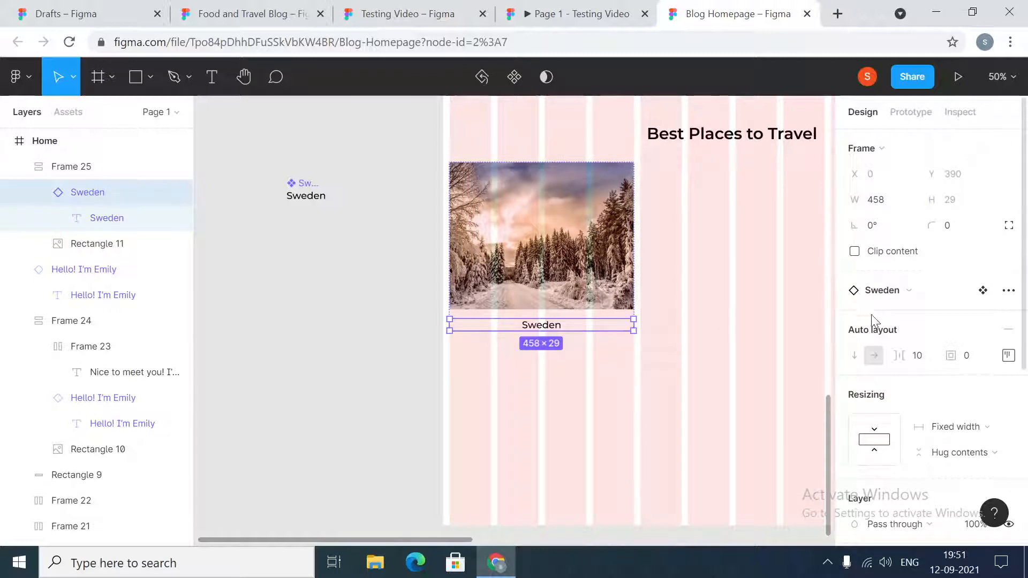
click(987, 427)
click(985, 464)
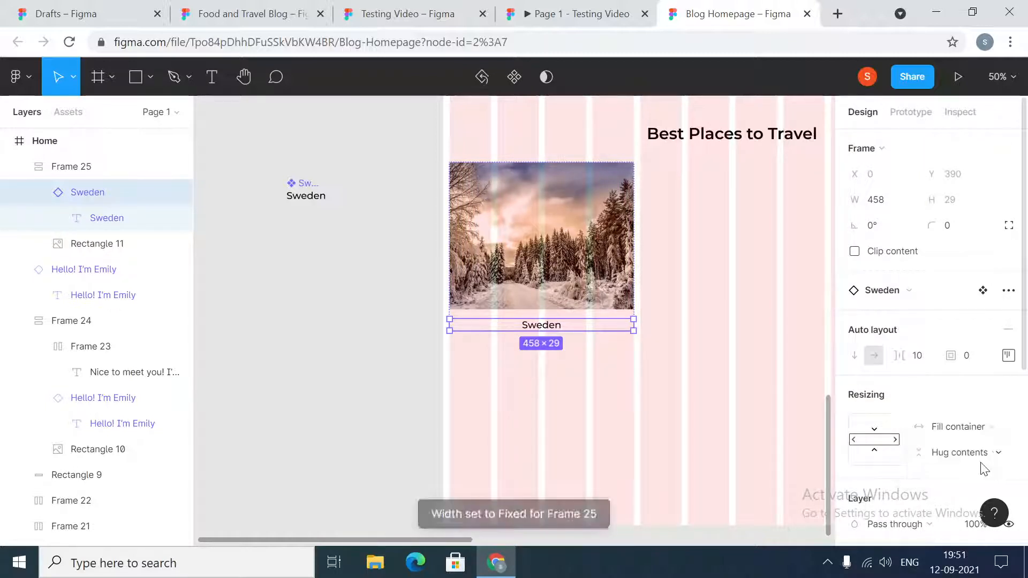
scroll(578, 316, down, 1)
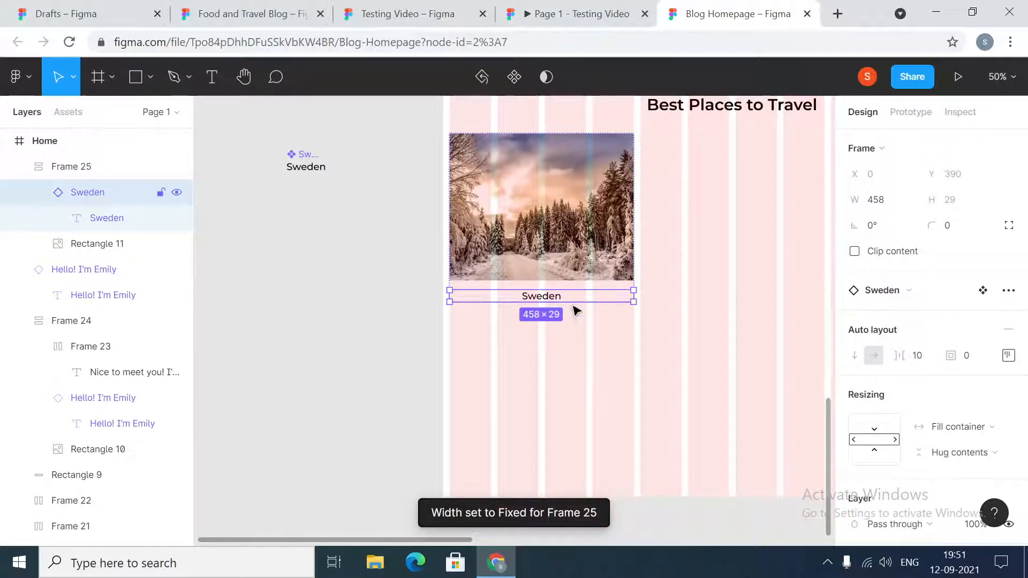
click(553, 300)
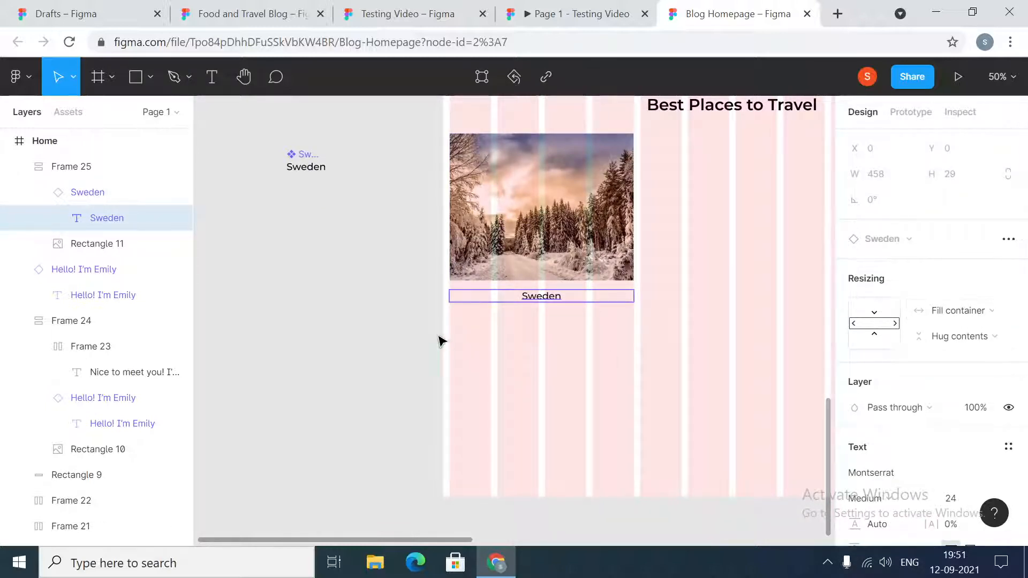
click(396, 337)
- Change the Sweden card frame's horizontal constraint so that its width scales with the Home frame
click(530, 217)
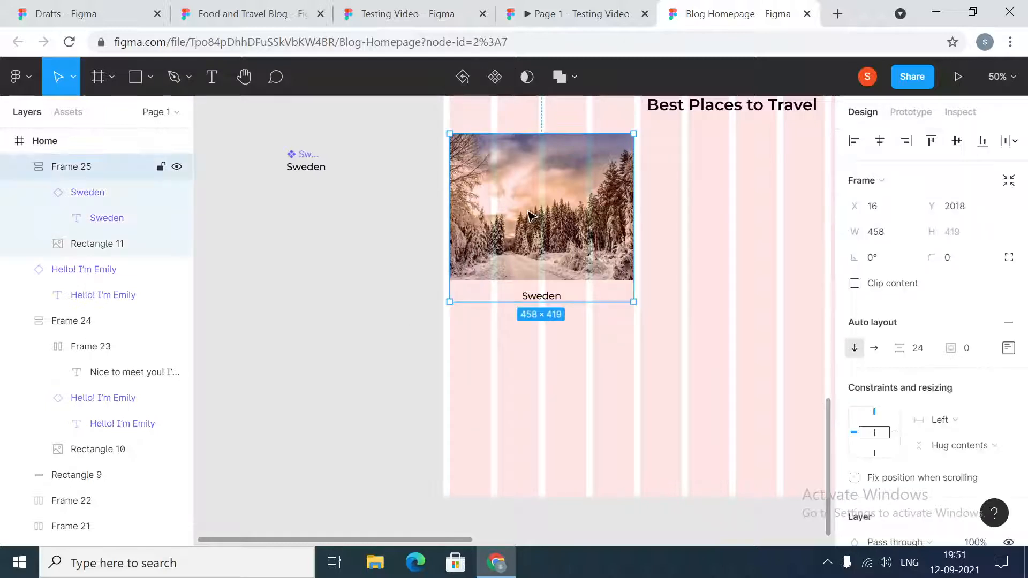
click(972, 425)
click(967, 453)
click(374, 353)
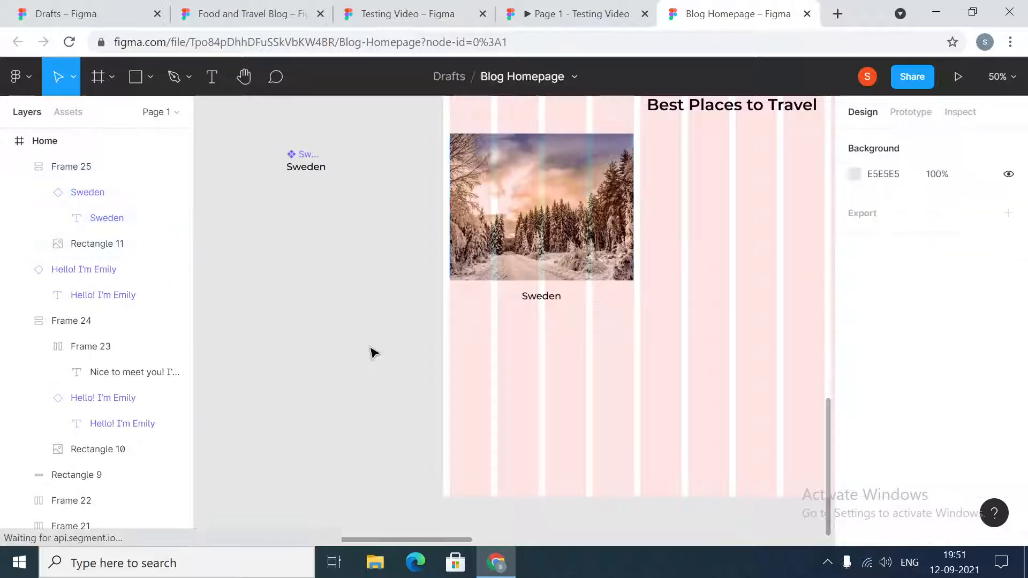
- Test the card's scaling by widening the Home frame to 1567 px, and restore its width to 1440
scroll(597, 349, up, 15)
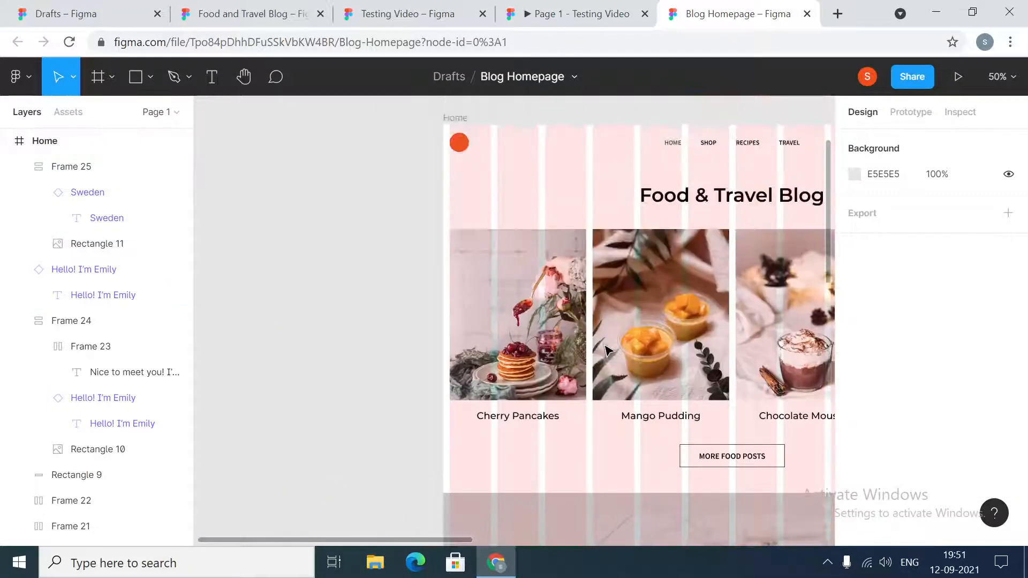
scroll(607, 350, up, 3)
click(461, 206)
scroll(602, 360, down, 12)
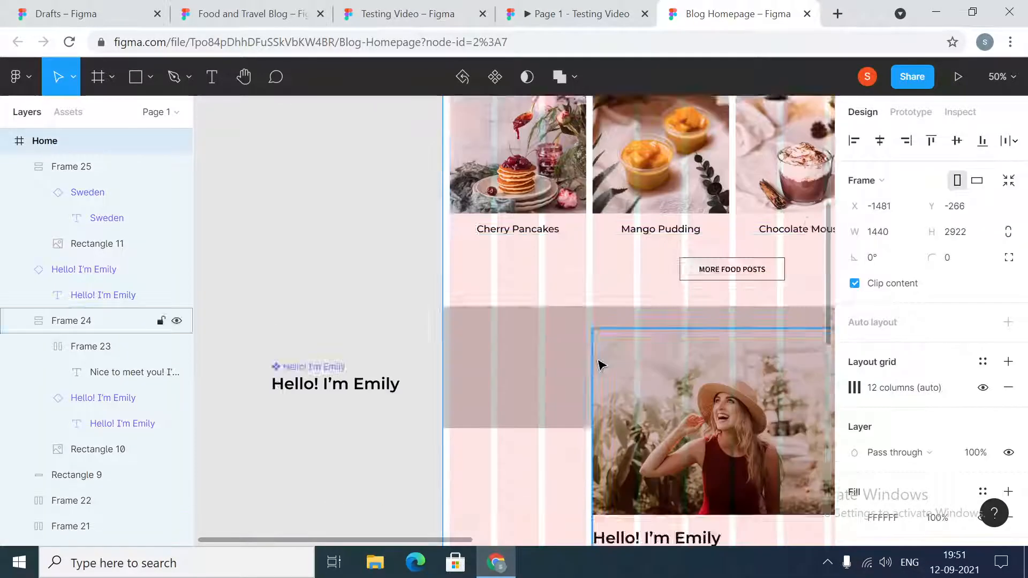
drag(439, 327, 391, 366)
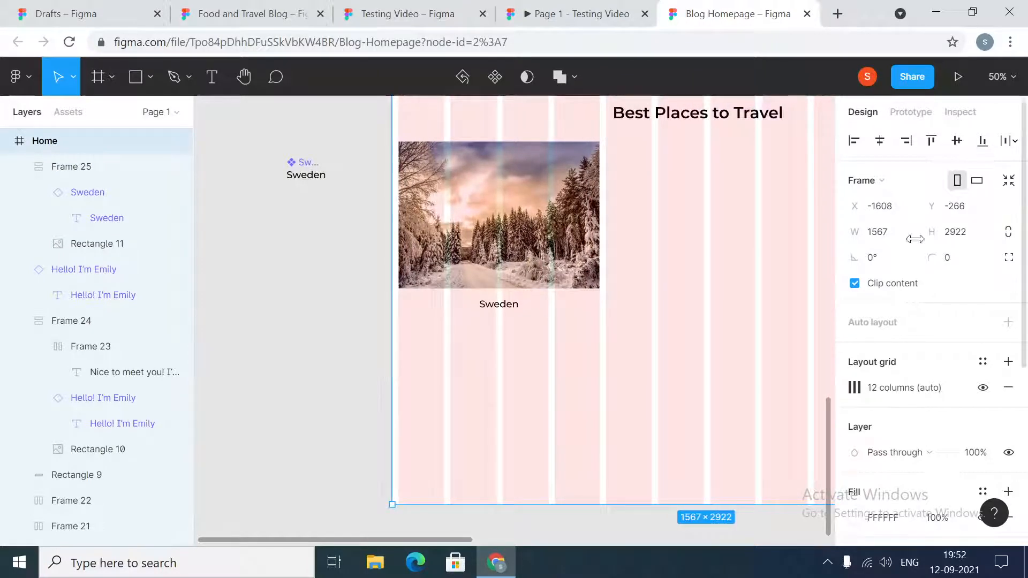
click(882, 238)
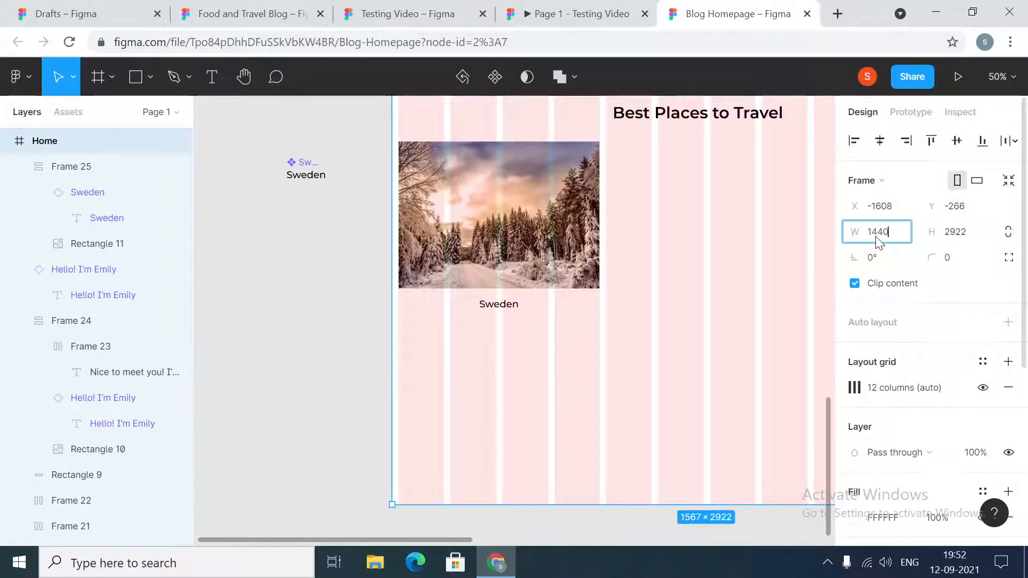
key(Return)
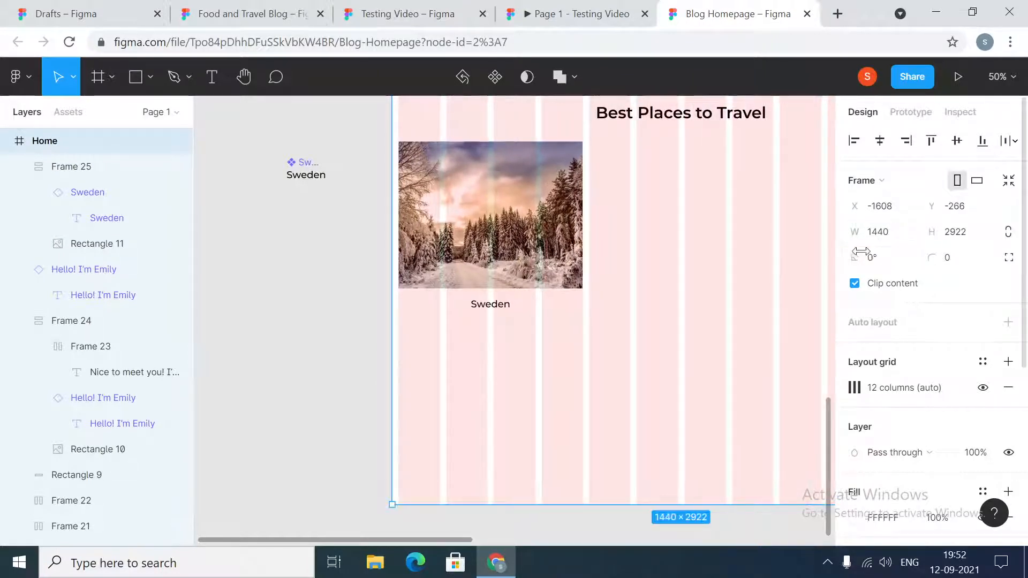
- Try reordering the card by moving the image below the Sweden label, and move it back above the label
double_click(463, 261)
key(Down)
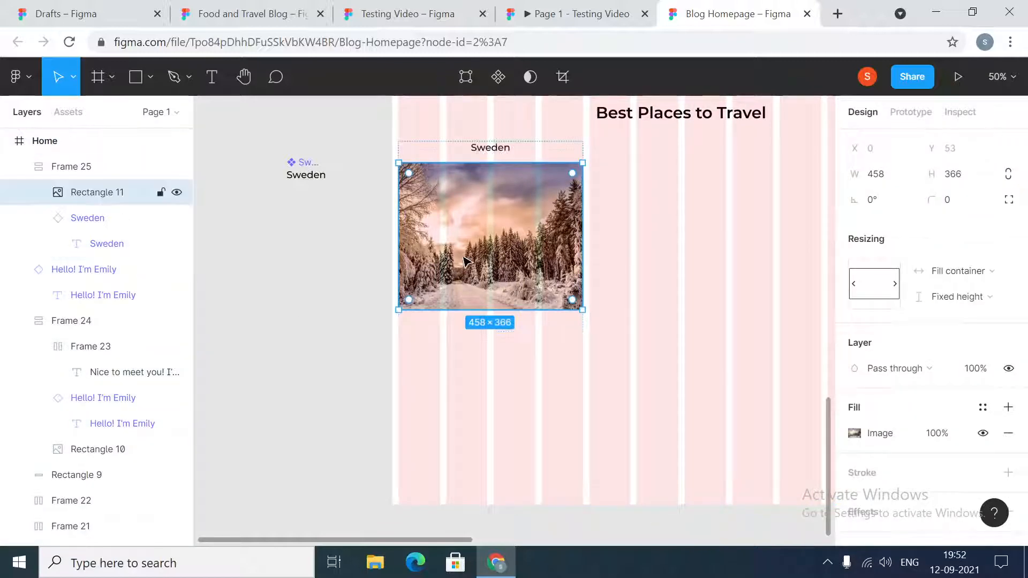
click(329, 278)
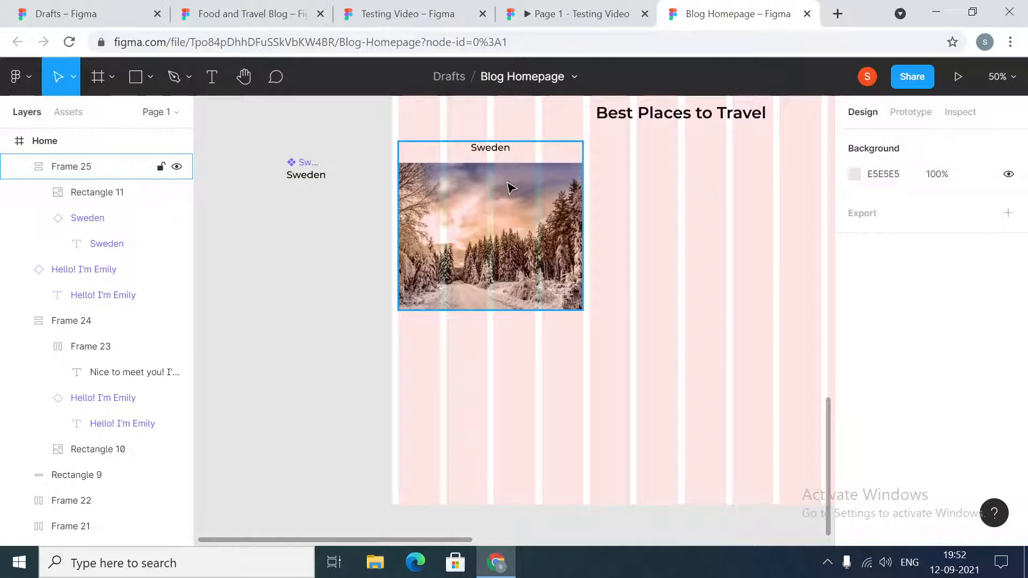
double_click(508, 187)
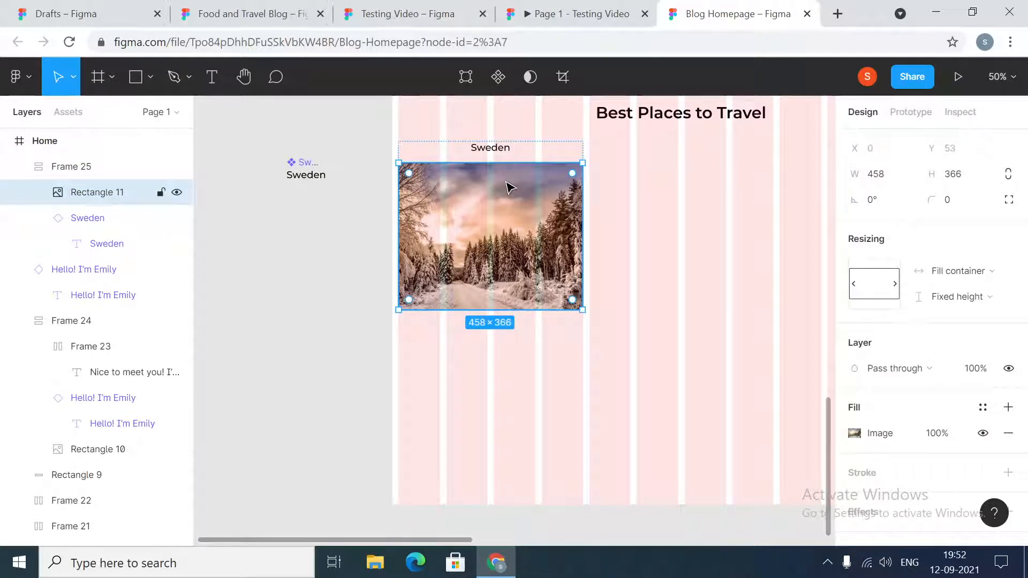
key(Up)
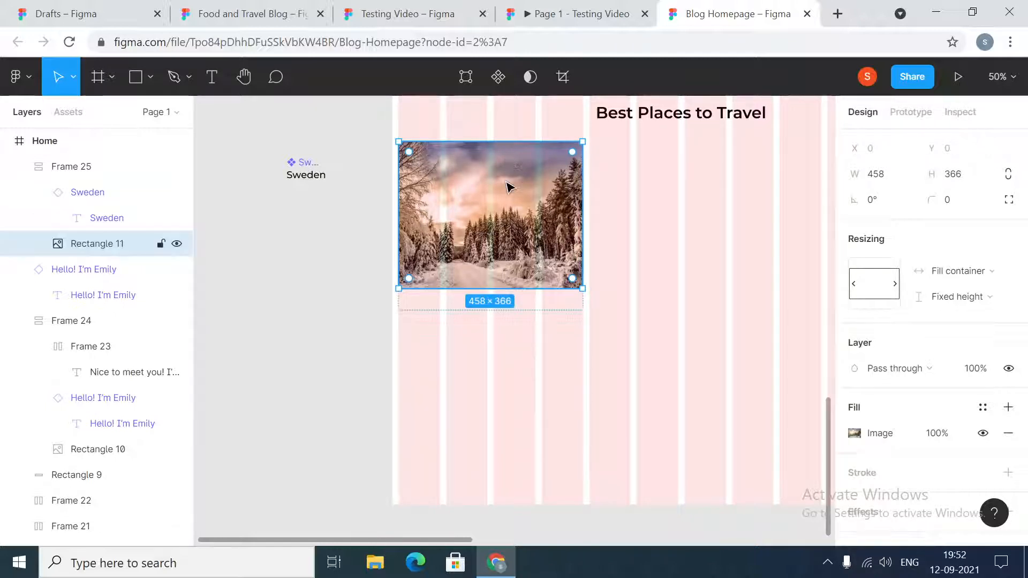
click(324, 285)
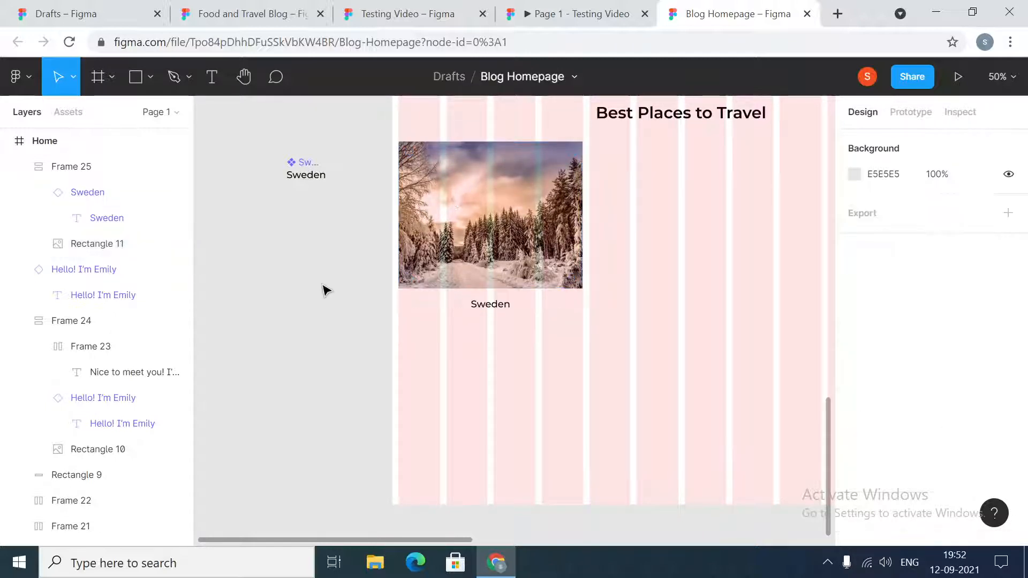
- Duplicate the Sweden card twice across the column grid to form a row of three cards under Best Places to Travel
key(minus)
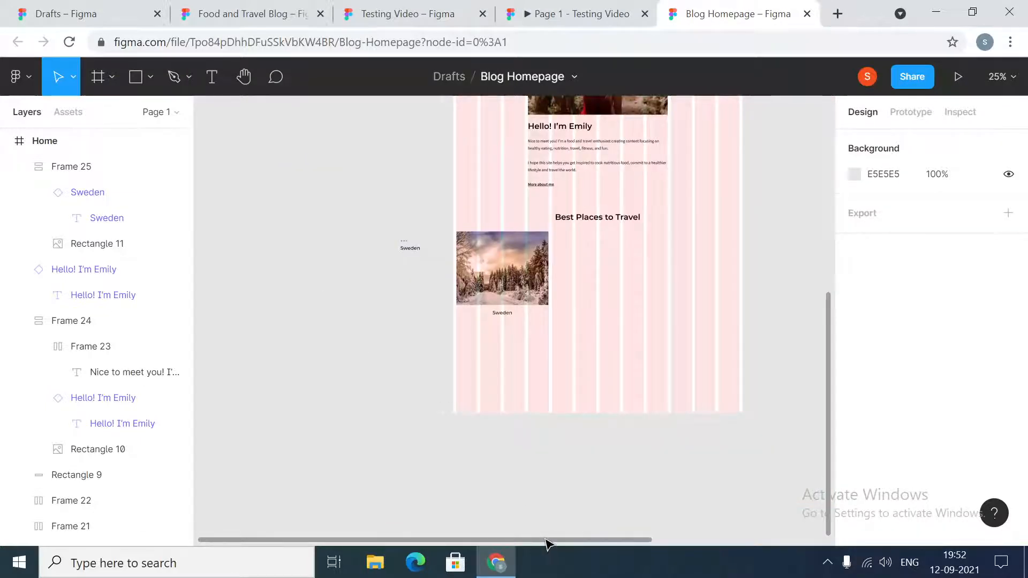
drag(546, 544, 620, 550)
click(348, 271)
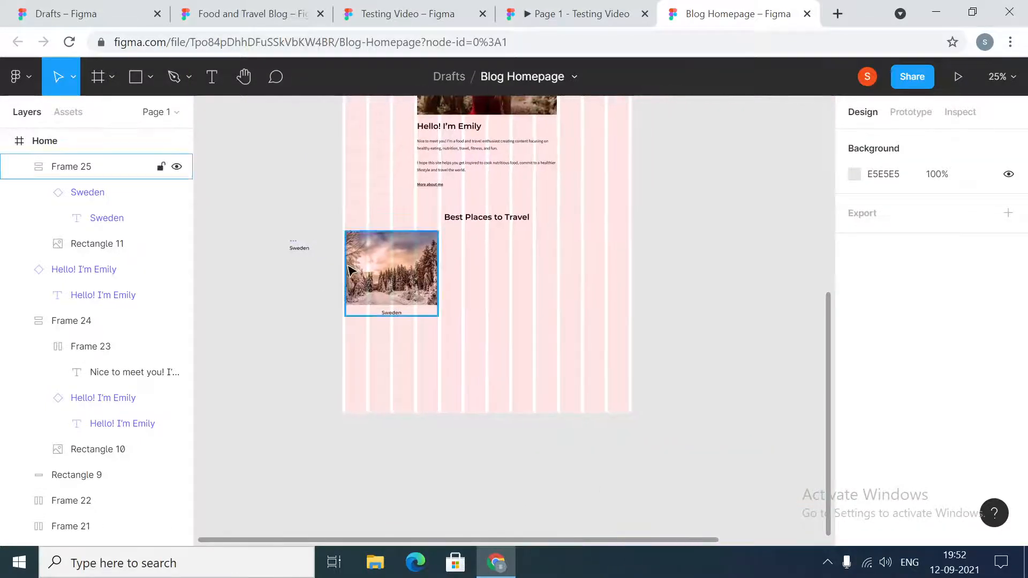
click(387, 289)
drag(386, 289, 485, 289)
click(689, 287)
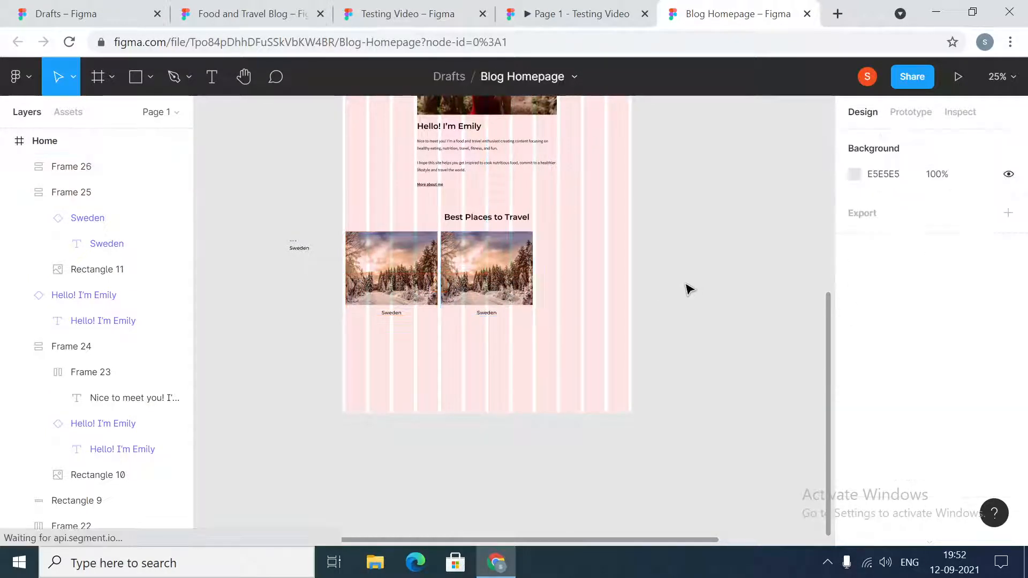
click(518, 274)
drag(518, 274, 599, 276)
click(670, 271)
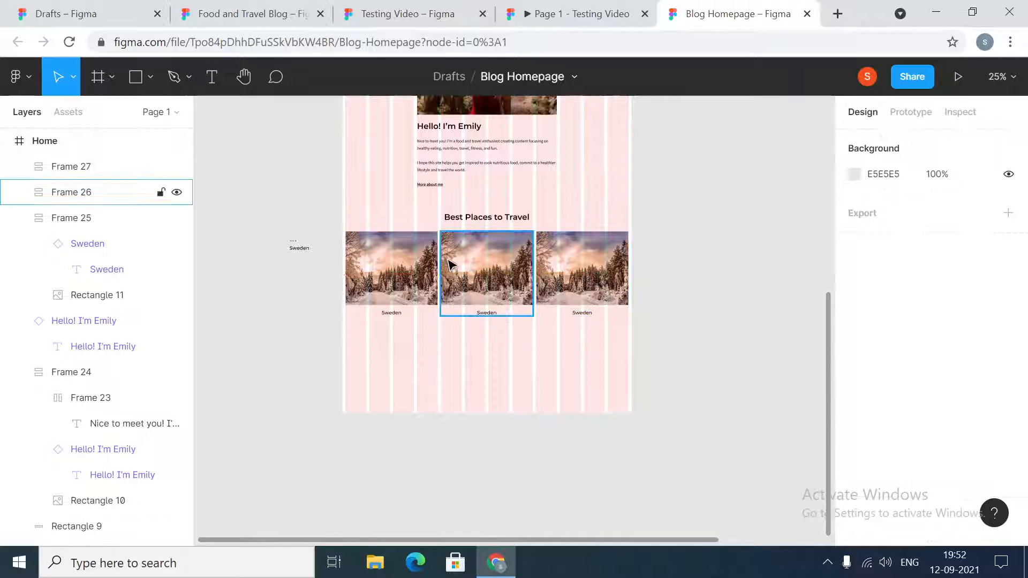
- Replace the image in the middle Best Places to Travel card with the iceland picture from the images folder
double_click(495, 284)
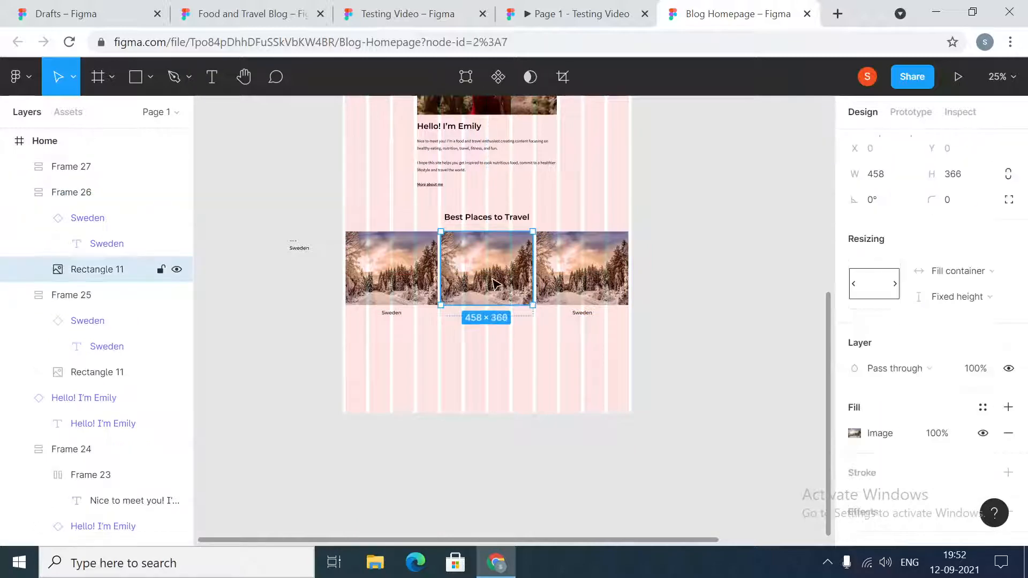
click(855, 433)
click(728, 282)
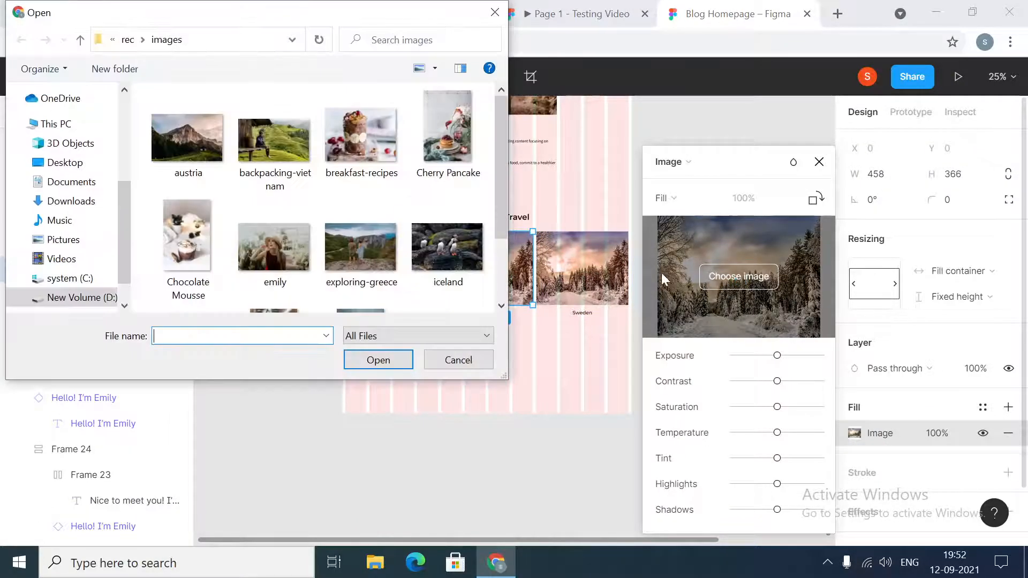
click(447, 249)
scroll(447, 246, down, 2)
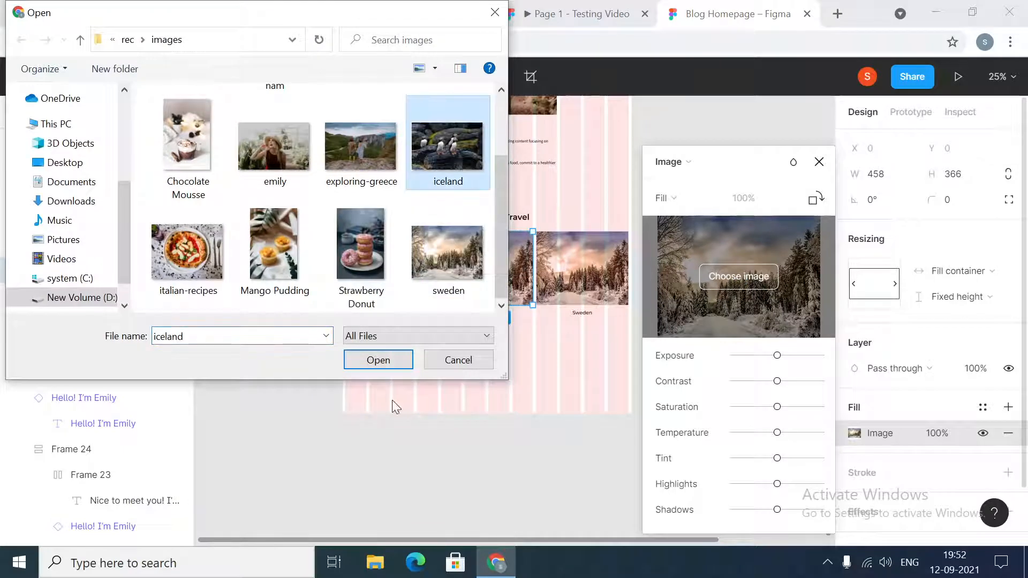
click(379, 361)
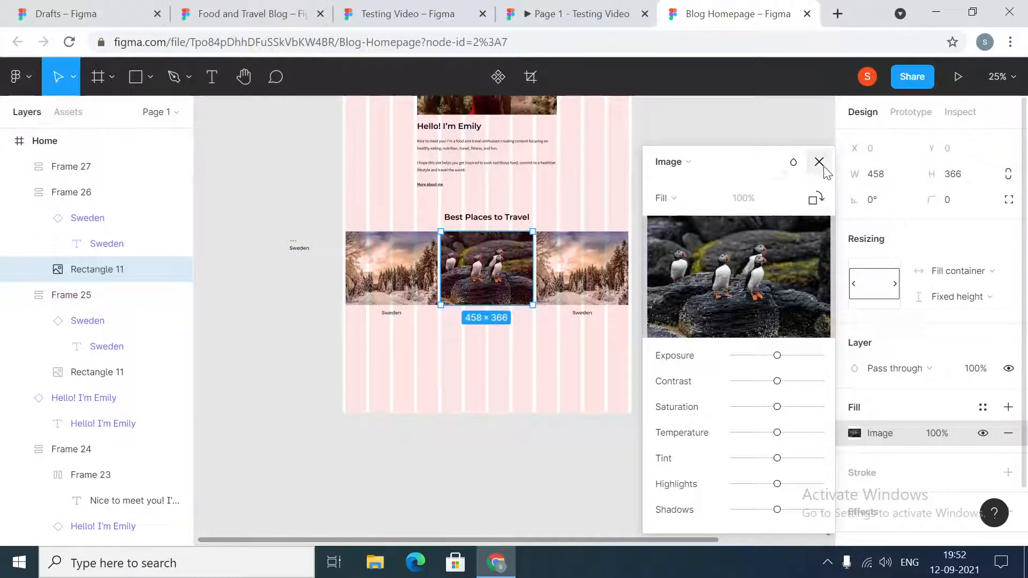
click(819, 162)
click(713, 296)
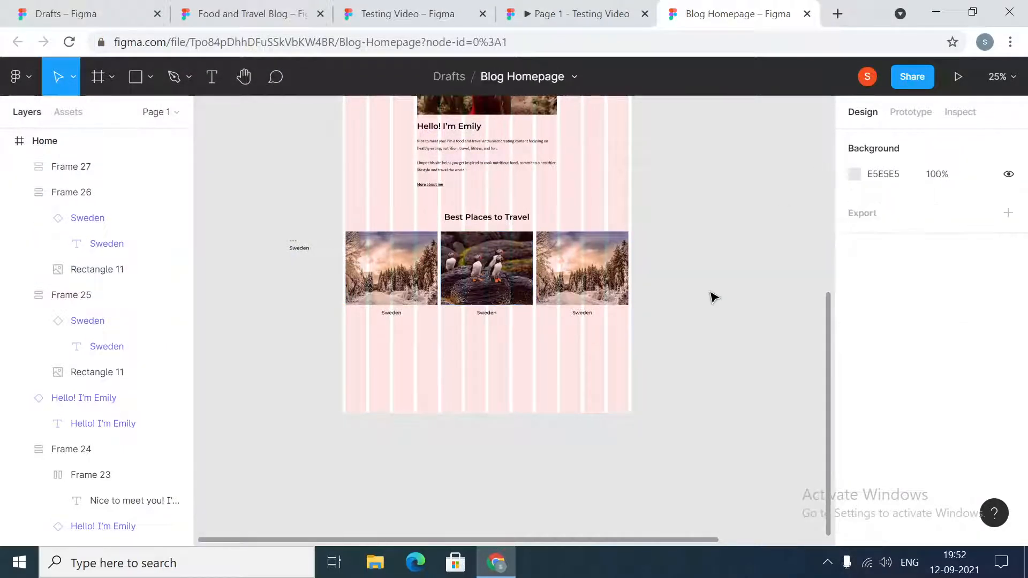
- Change the middle travel card's label to Iceland
key(plus)
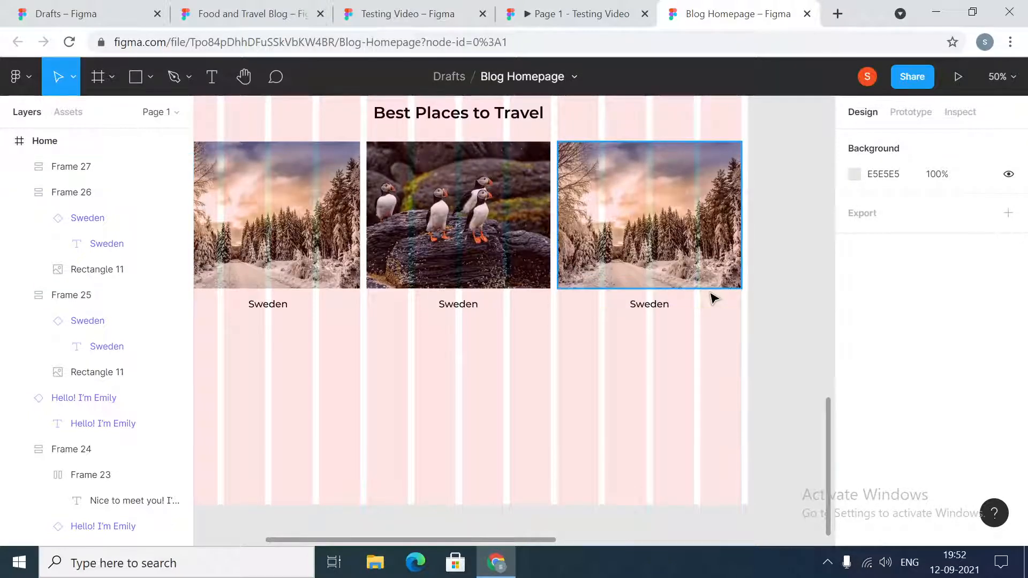
key(plus)
click(410, 290)
double_click(413, 289)
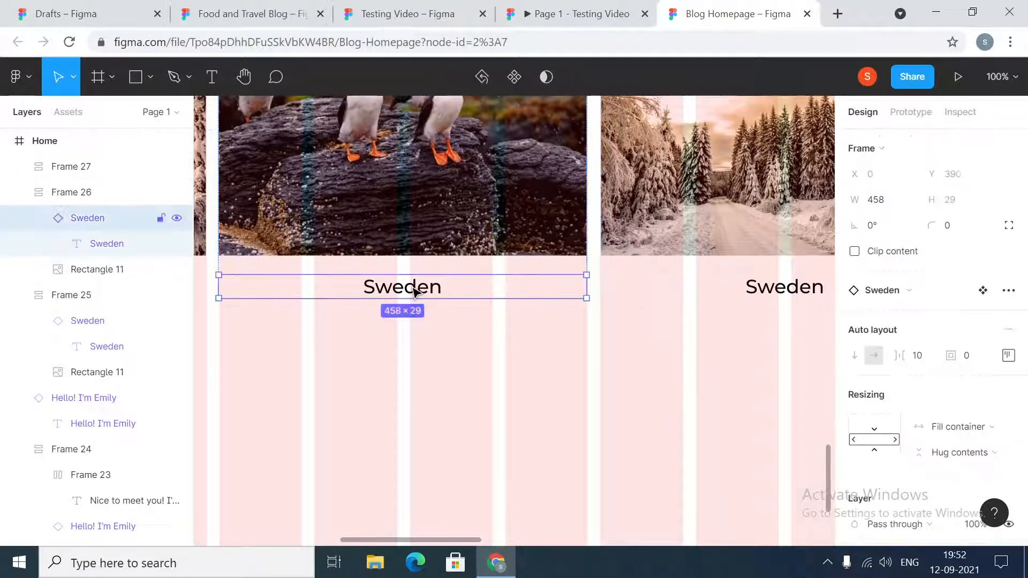
double_click(417, 288)
key(ctrl+a)
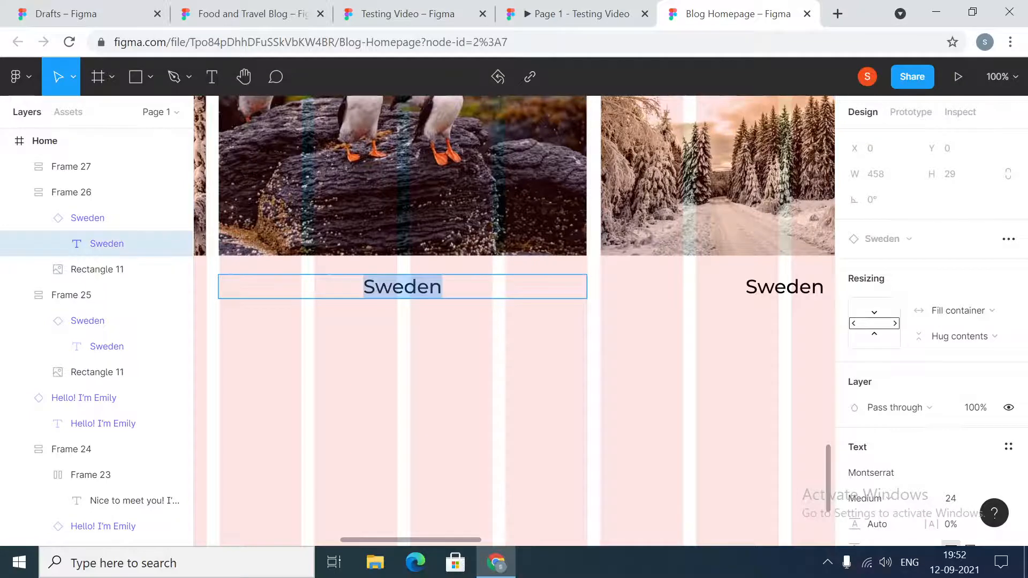
text(Iceland)
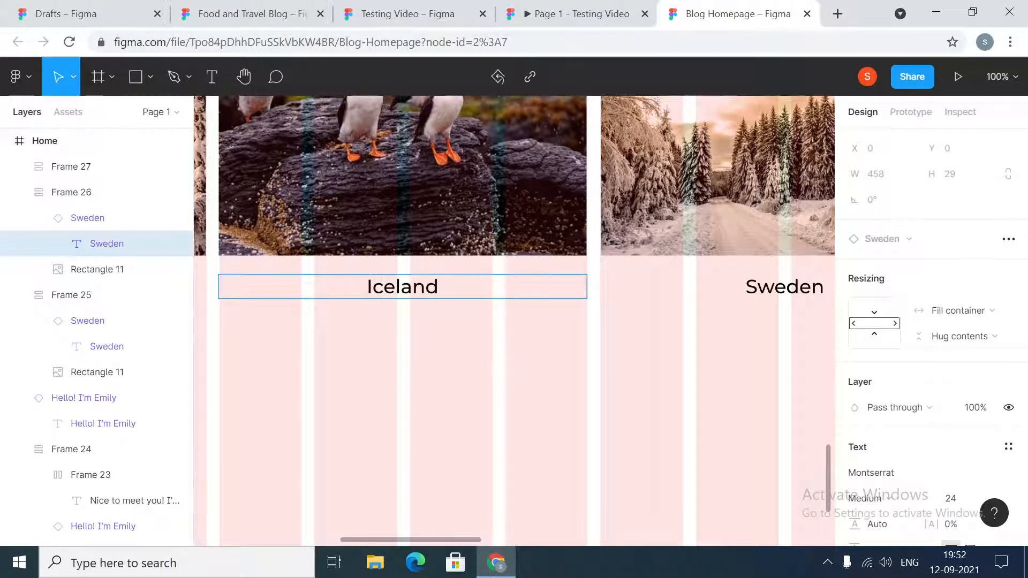
key(Escape)
- Replace the image in the third Best Places to Travel card with the austria picture from the images folder
scroll(472, 305, right, 6)
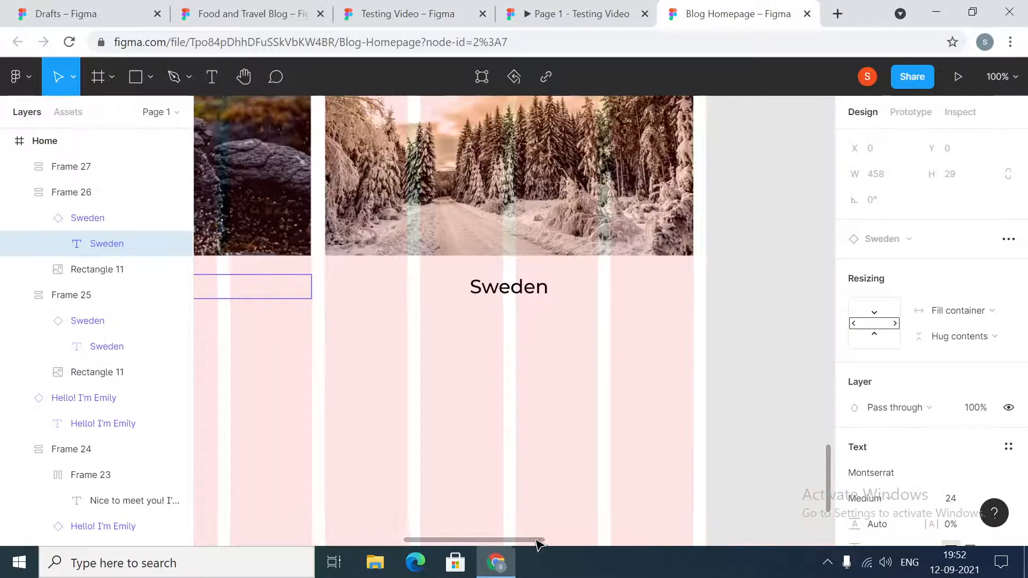
scroll(471, 306, up, 3)
click(471, 301)
click(470, 301)
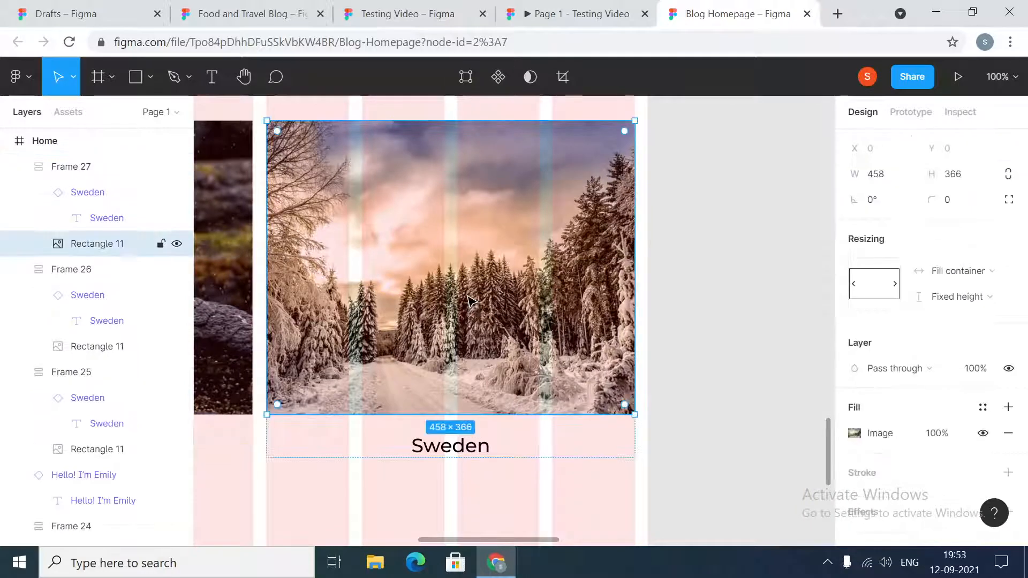
click(855, 434)
mouse_move(719, 243)
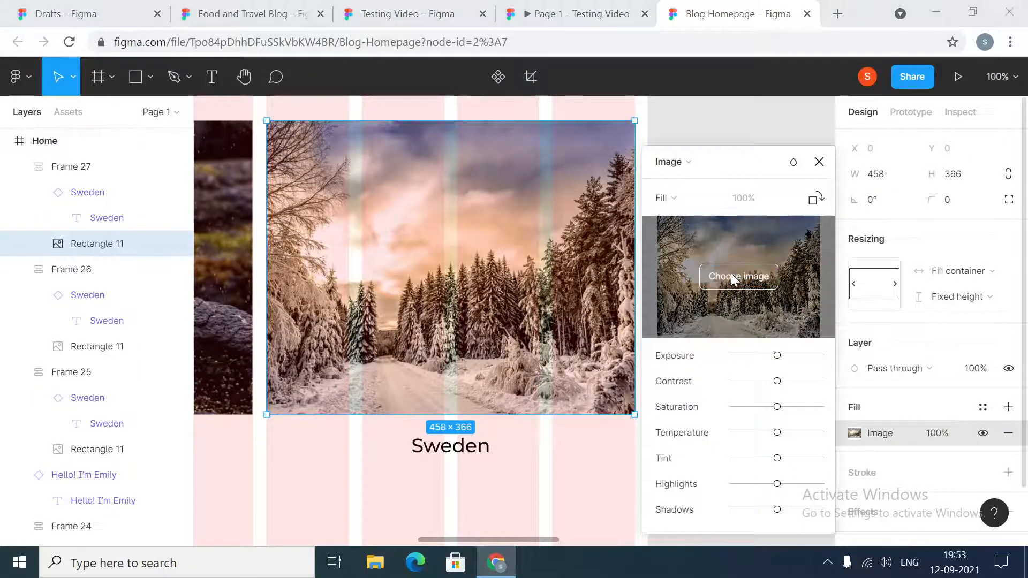
click(738, 276)
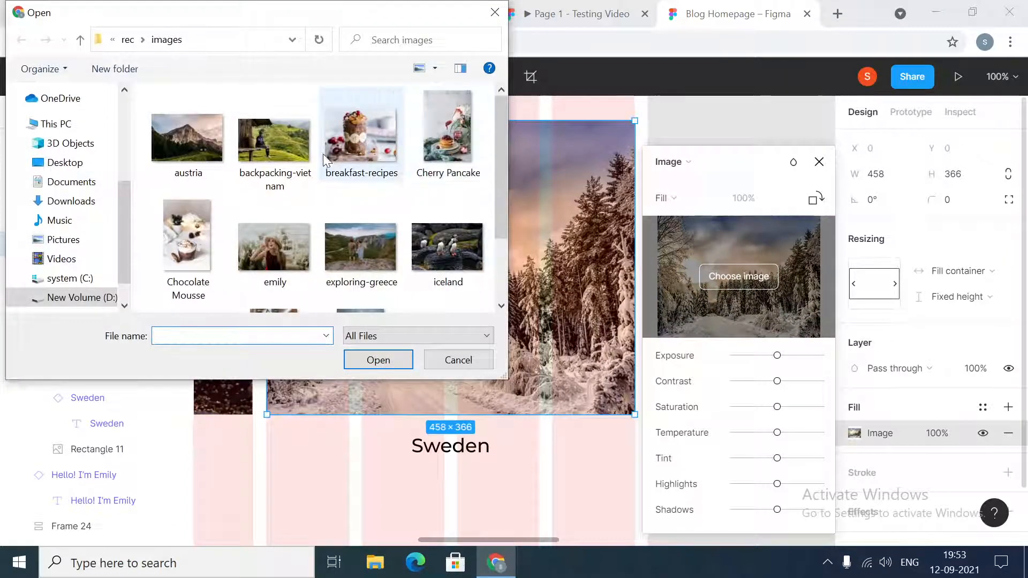
scroll(187, 149, down, 2)
scroll(213, 200, up, 2)
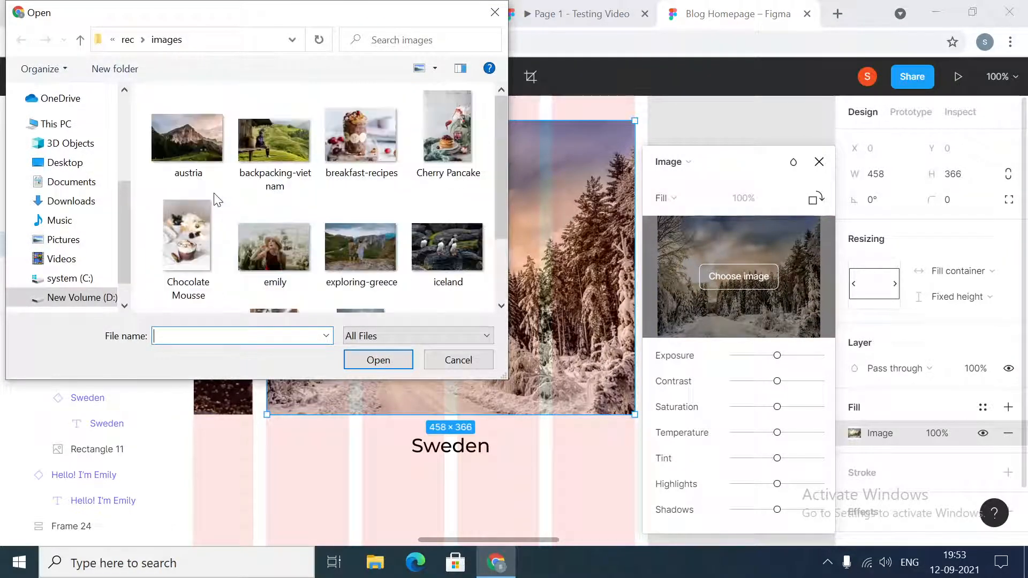
click(191, 146)
click(379, 358)
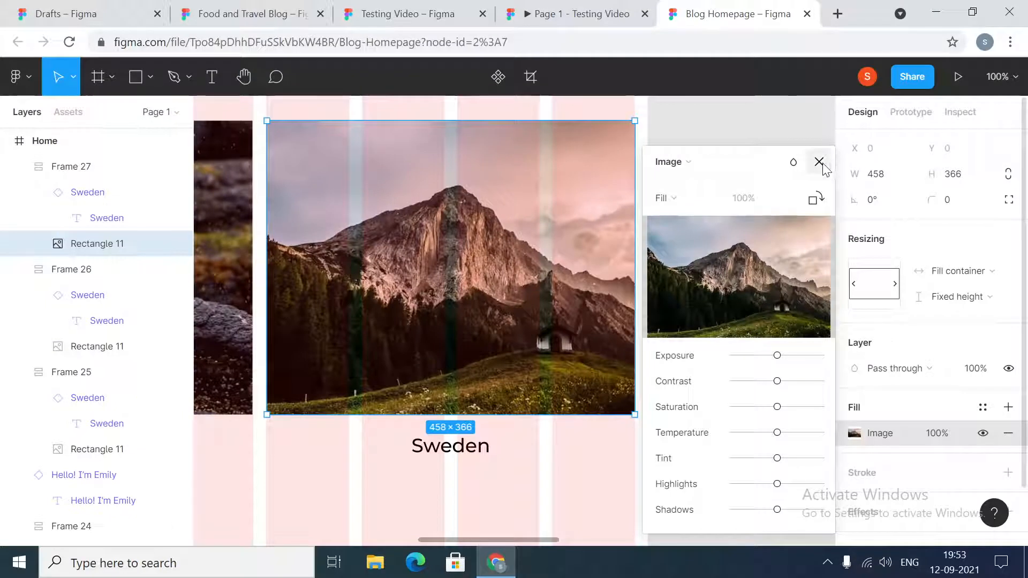
click(819, 162)
- Change the third travel card's label to Austria and deselect it
click(438, 447)
click(439, 448)
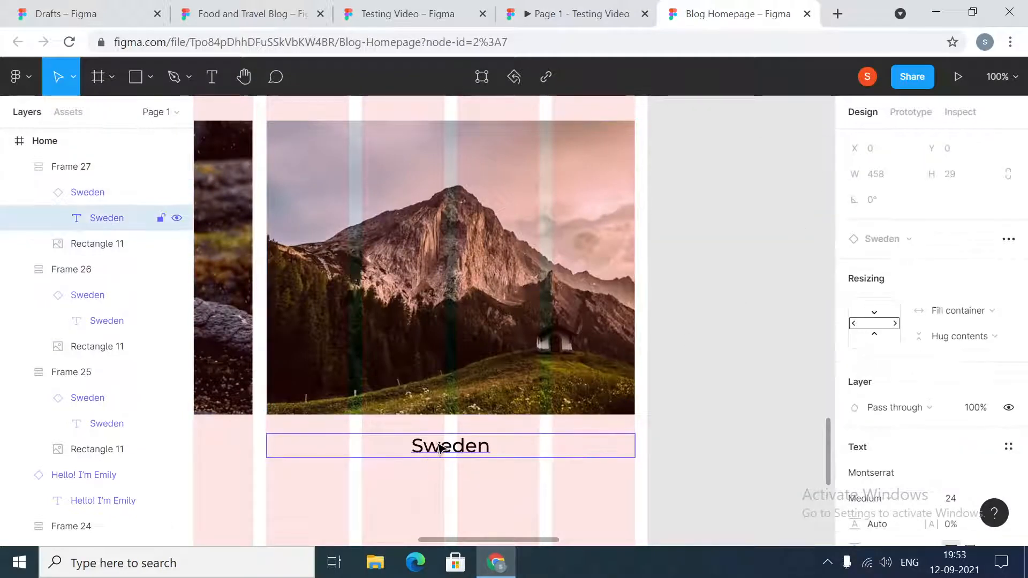
double_click(439, 447)
text(Aust)
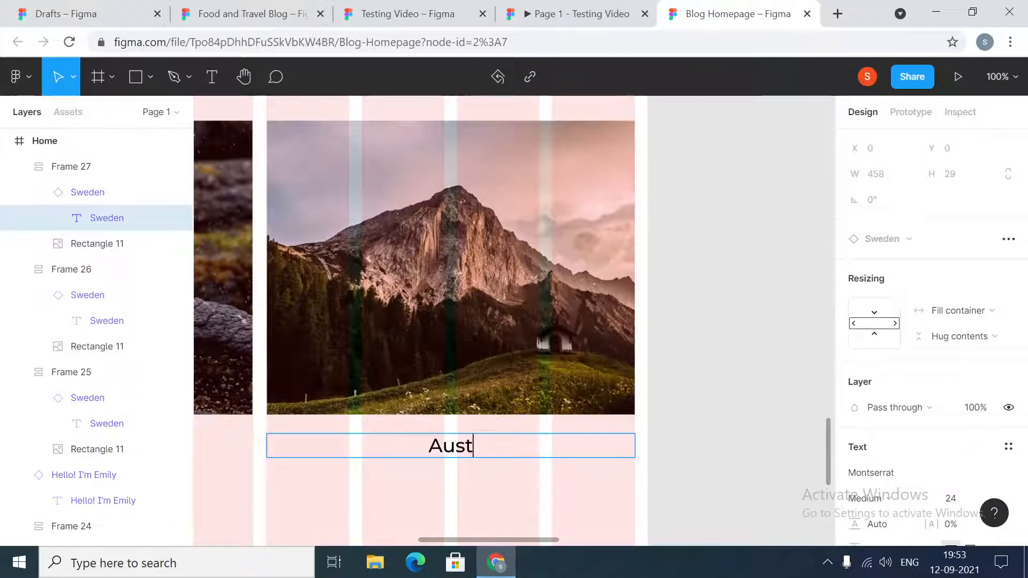
text(ria)
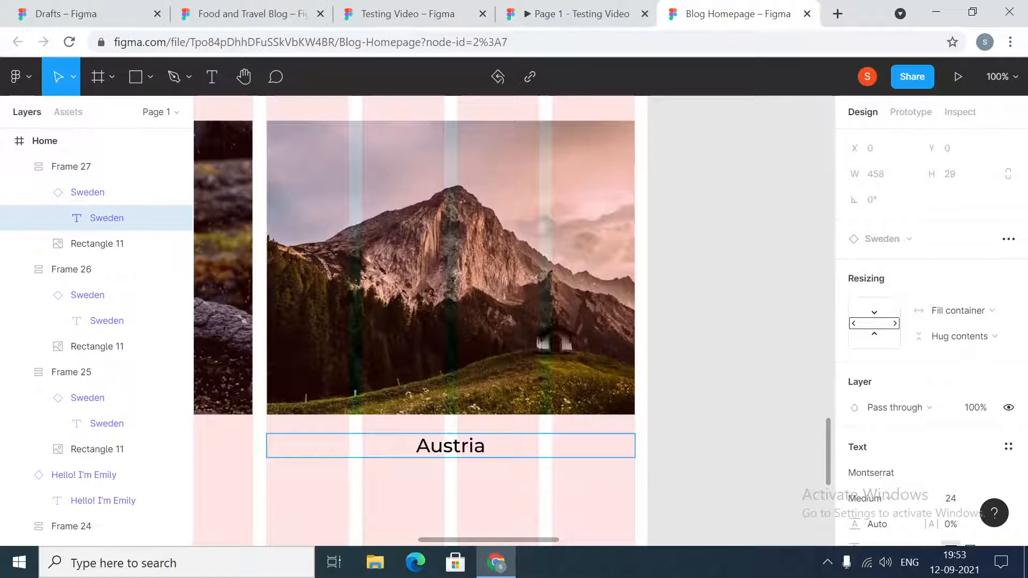
key(Escape)
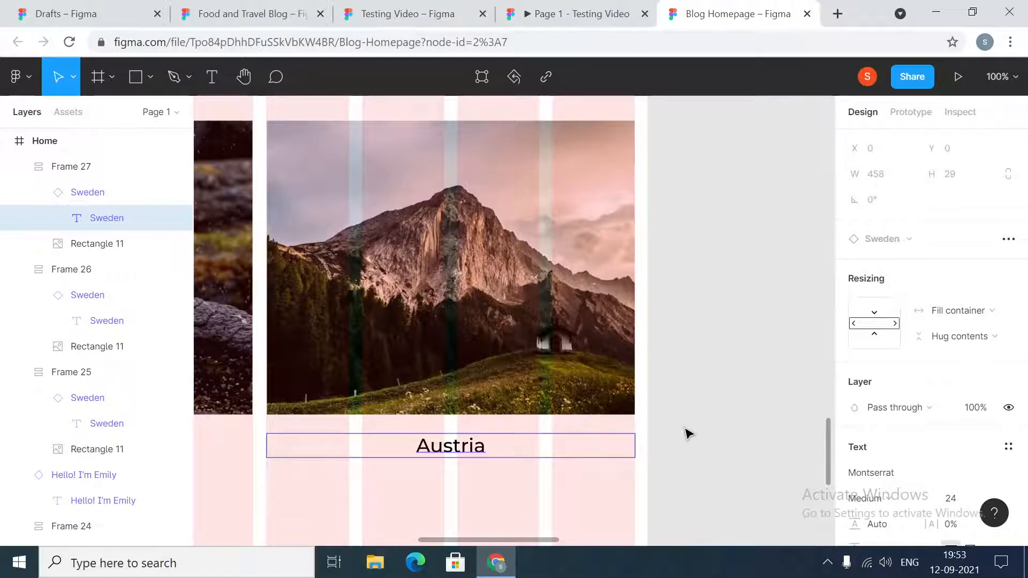
key(minus)
key(minus)
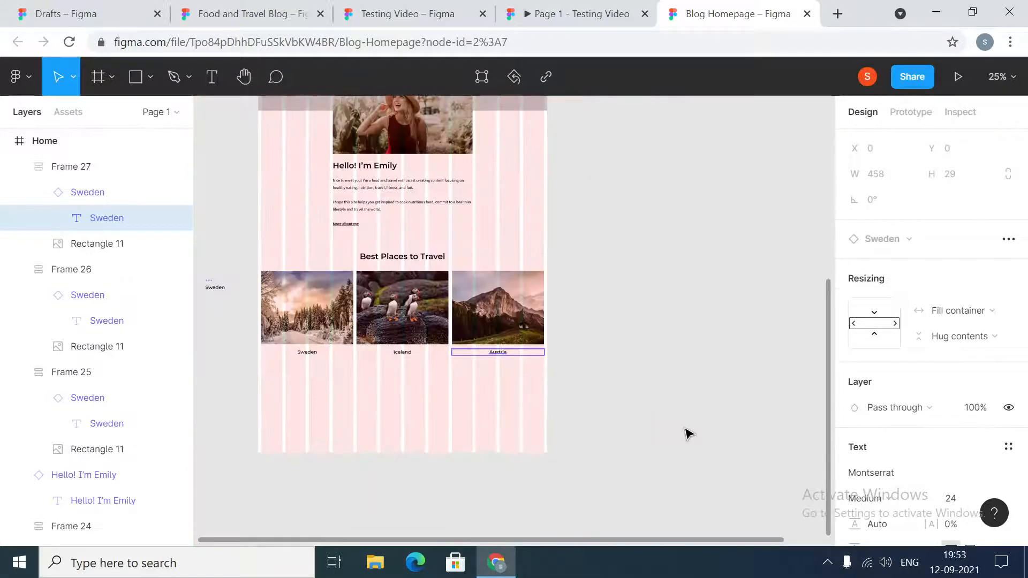
click(690, 434)
- Move the Hello! I'm Emily main component clear of the Home frame's edge
scroll(687, 421, up, 10)
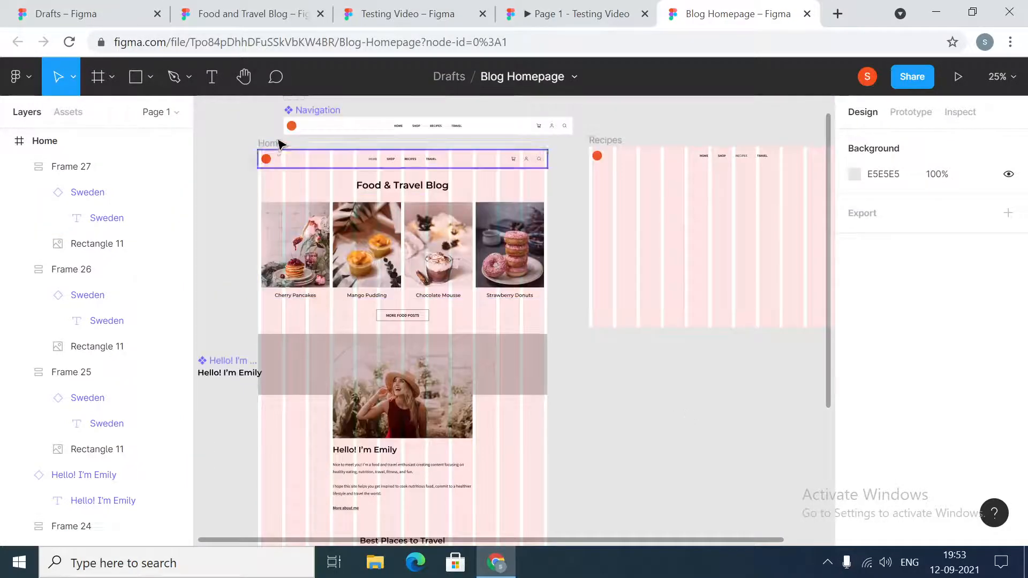
drag(230, 365, 217, 374)
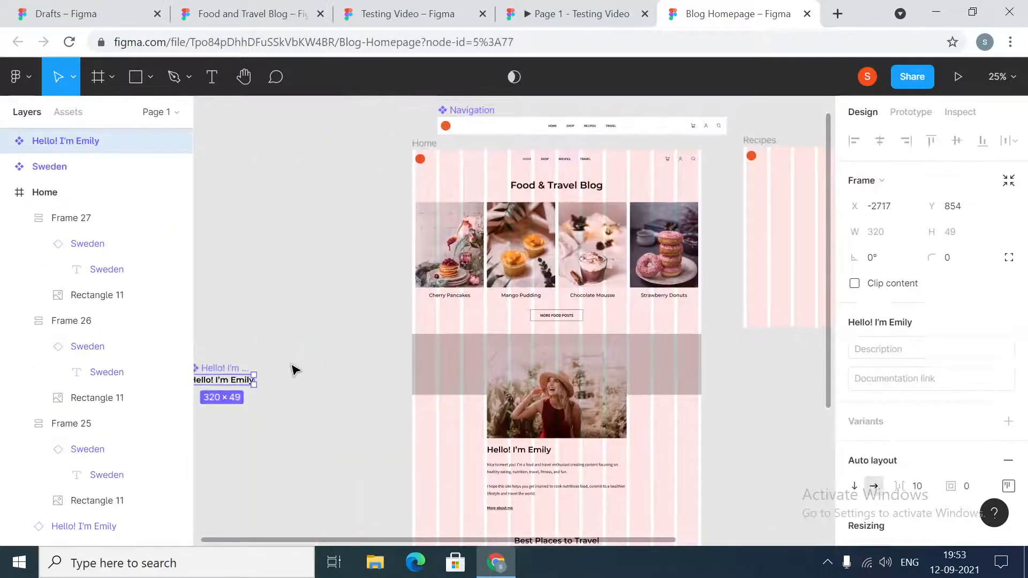
click(293, 366)
- Test how the three travel cards scale by narrowing the Home frame to 1272 px, and restore its width to 1440
click(428, 144)
scroll(485, 247, down, 8)
scroll(467, 251, up, 1)
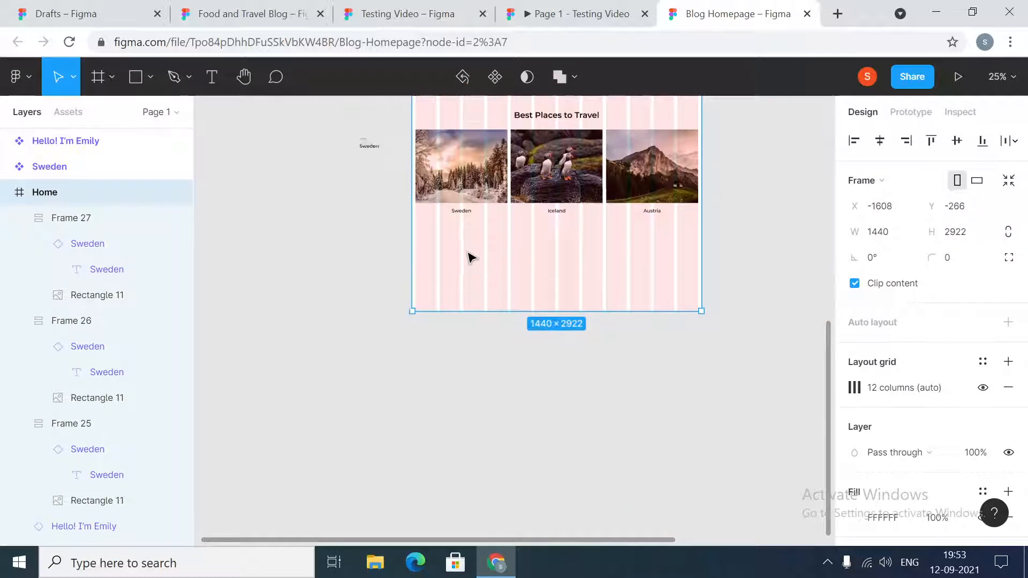
scroll(470, 259, up, 3)
drag(412, 348, 444, 367)
click(908, 241)
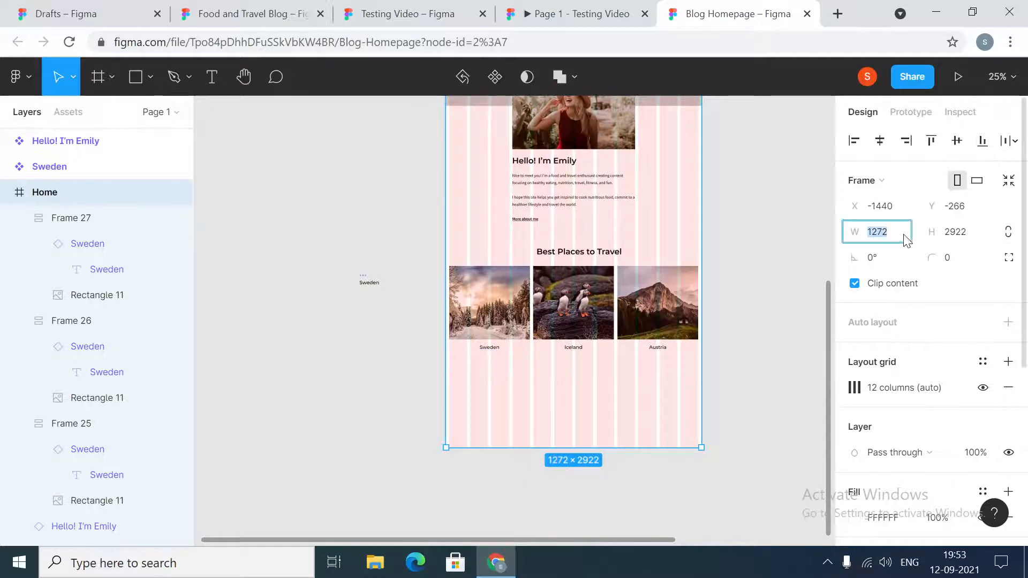
text(1440)
key(Return)
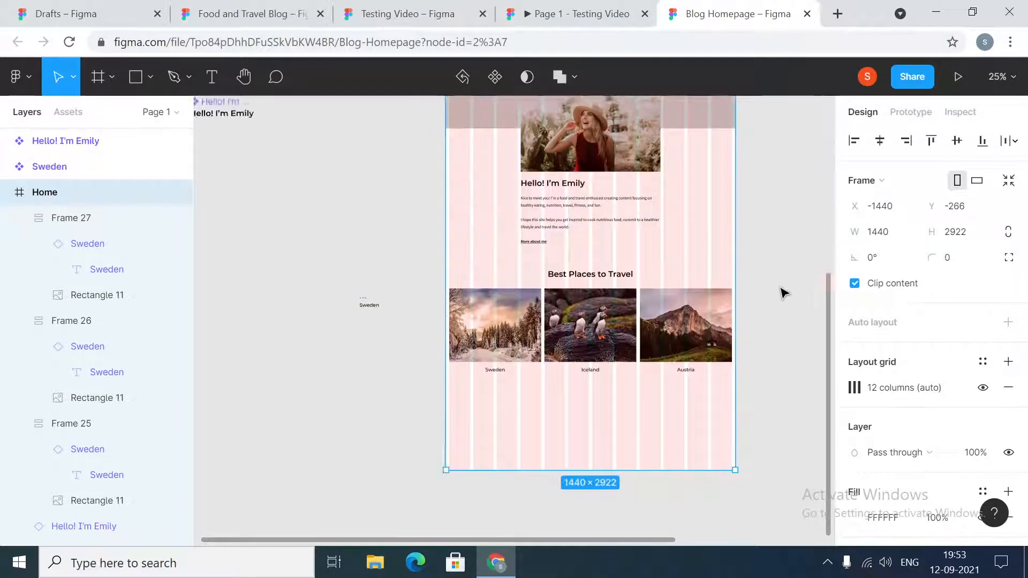
- Move the Hello! I'm Emily and Sweden main components together on the canvas beside the Home frame
scroll(781, 291, up, 3)
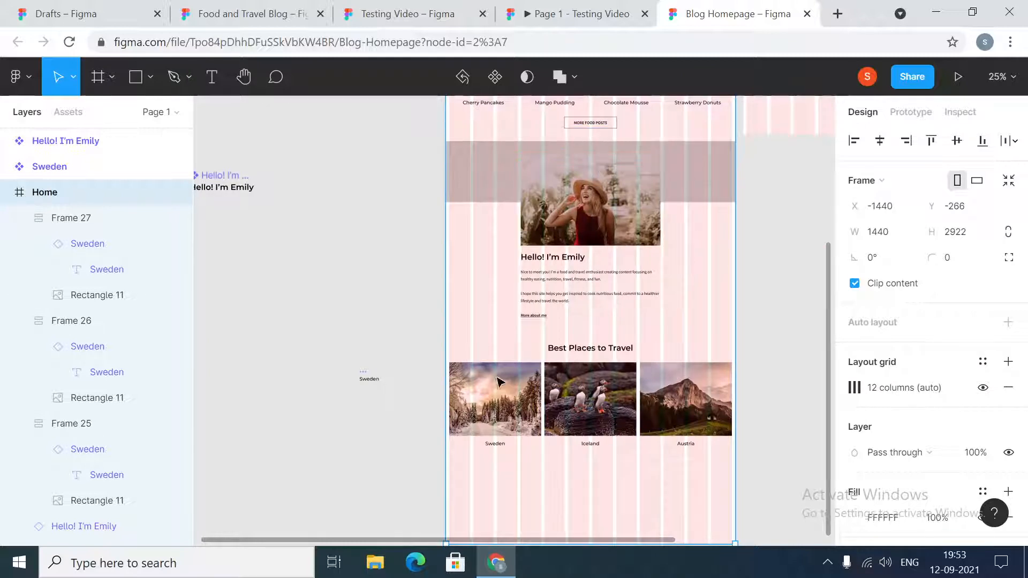
drag(222, 185, 379, 239)
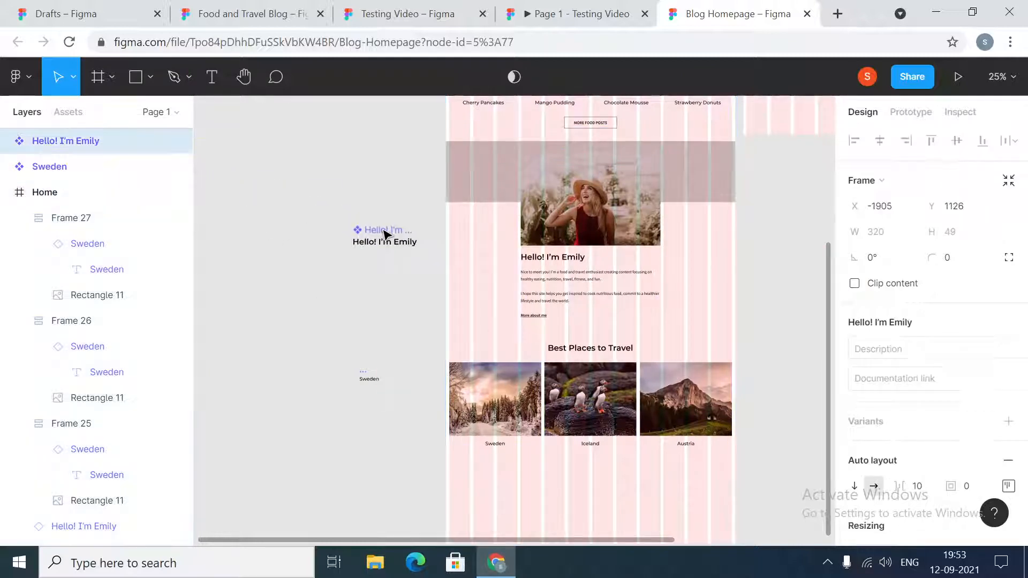
click(385, 348)
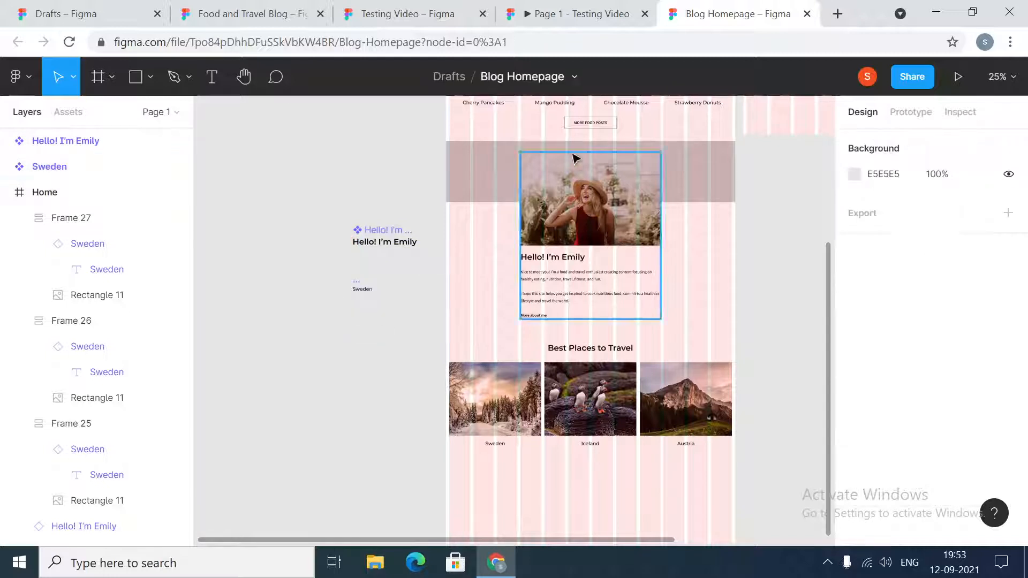
- Duplicate the More Food Posts button below the travel cards and center the copy horizontally in the Home frame
click(596, 130)
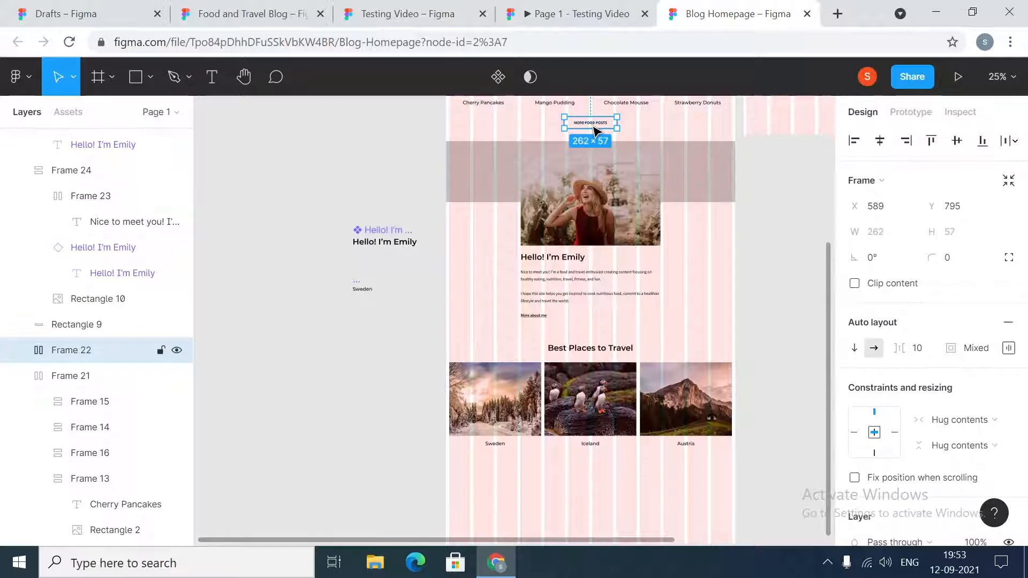
drag(596, 130, 610, 482)
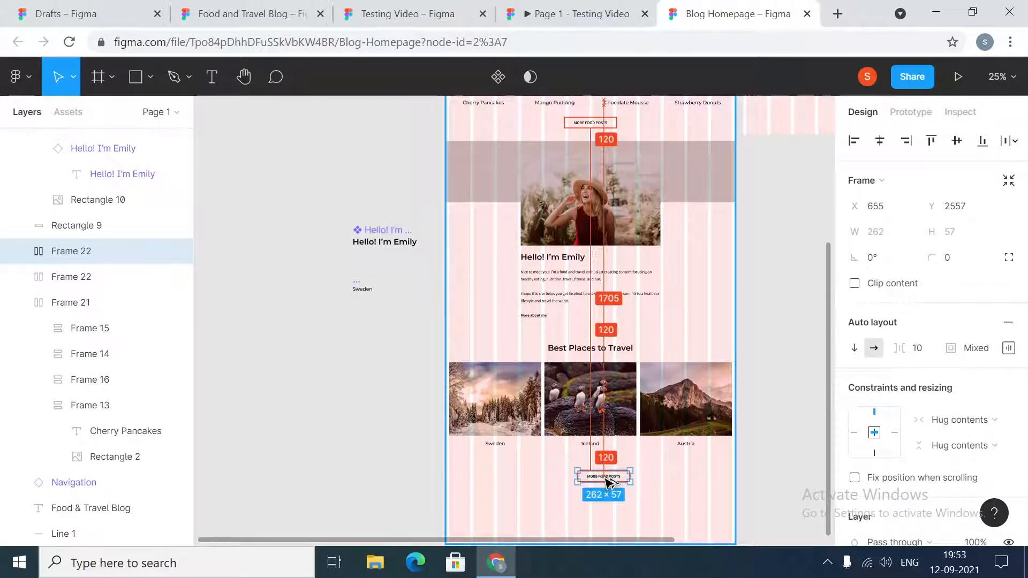
click(598, 423)
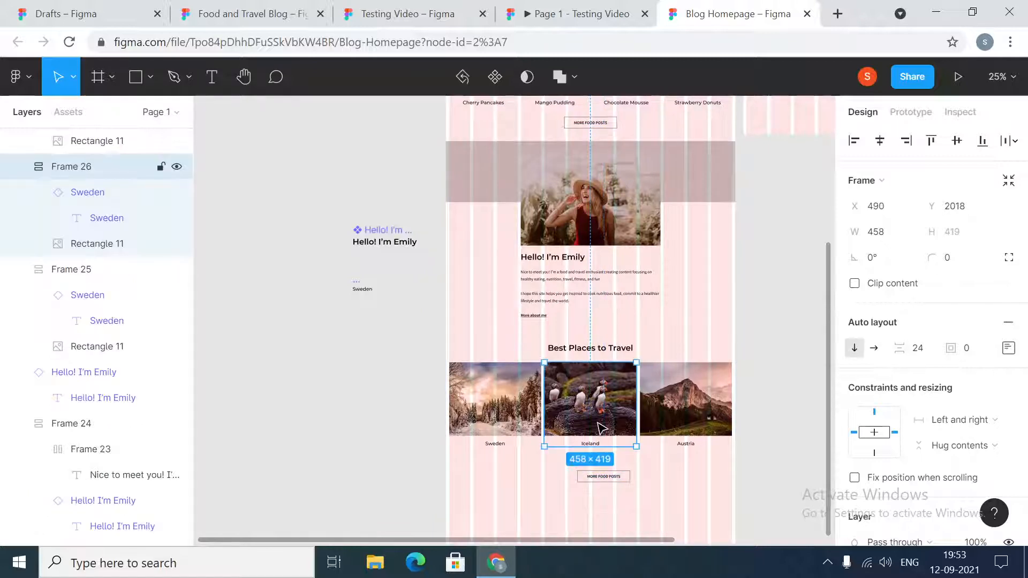
click(610, 479)
click(883, 143)
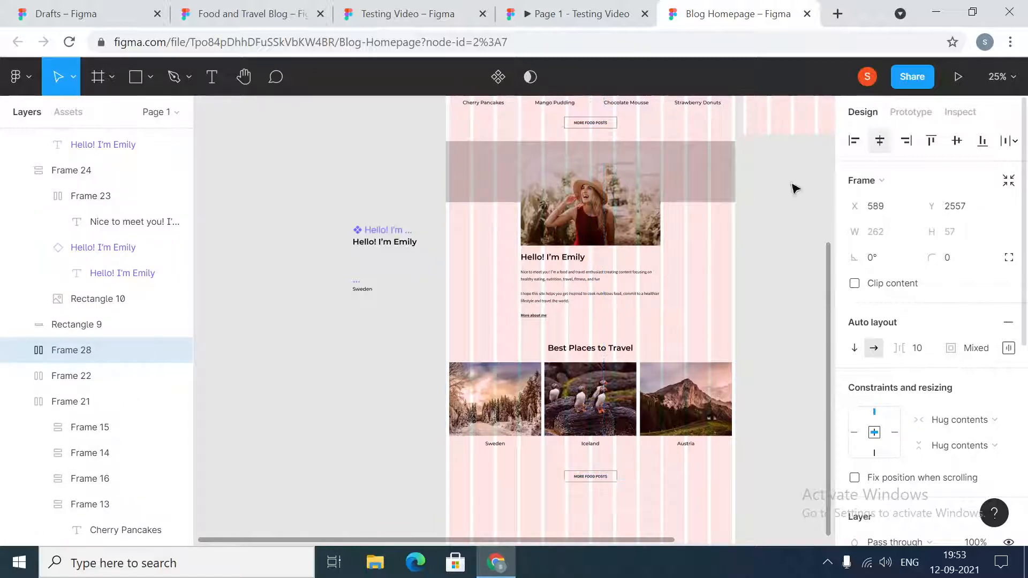
- Set the vertical spacing between the Iceland card and the duplicated button to 48
click(601, 421)
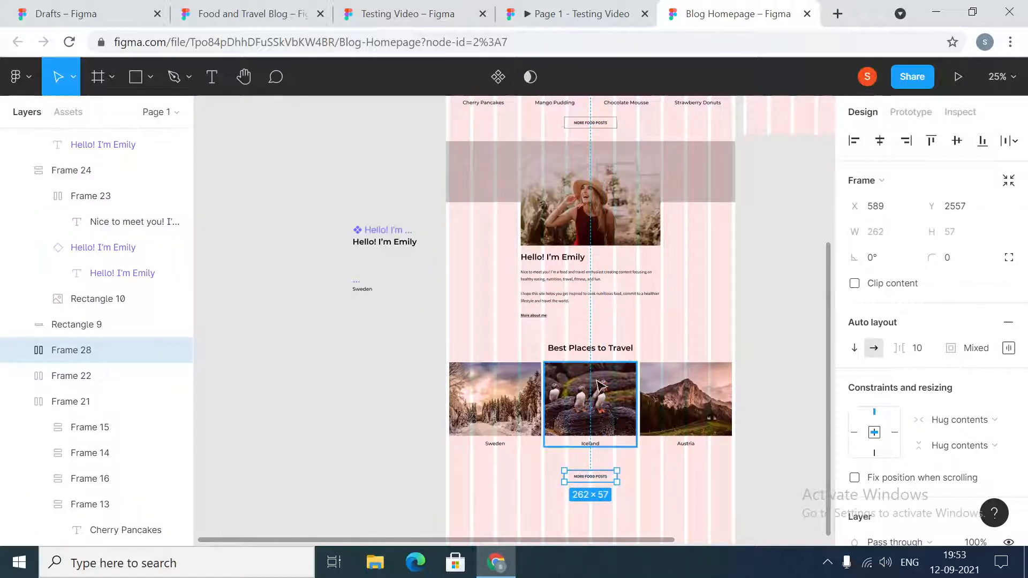
shift+click(603, 475)
click(894, 313)
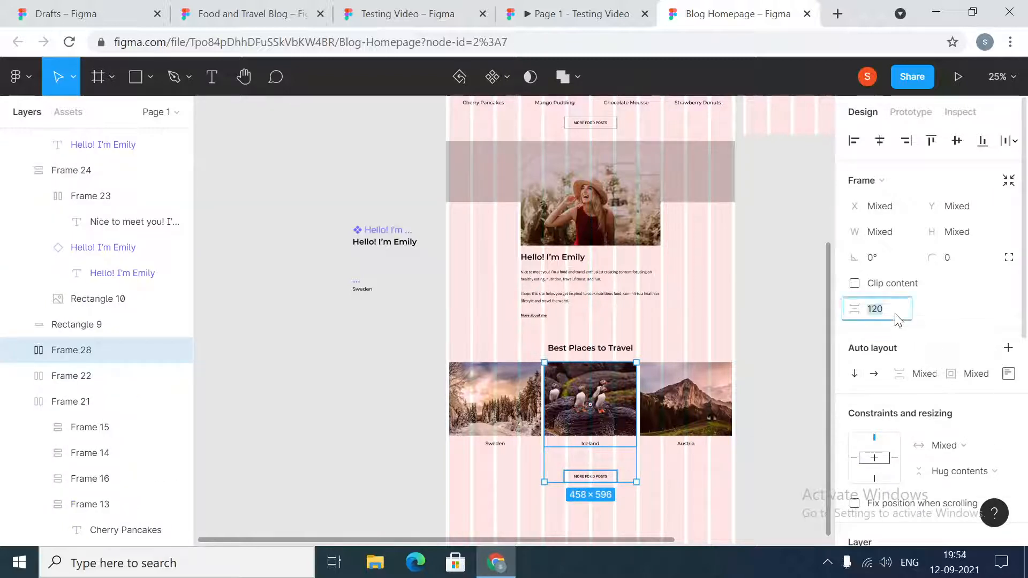
text(48)
key(Return)
click(763, 439)
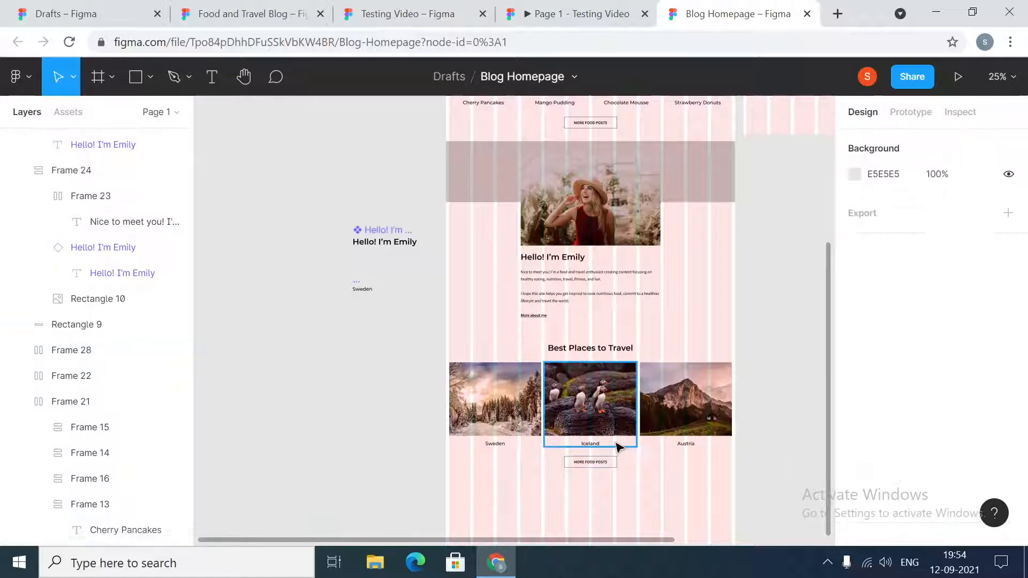
click(591, 462)
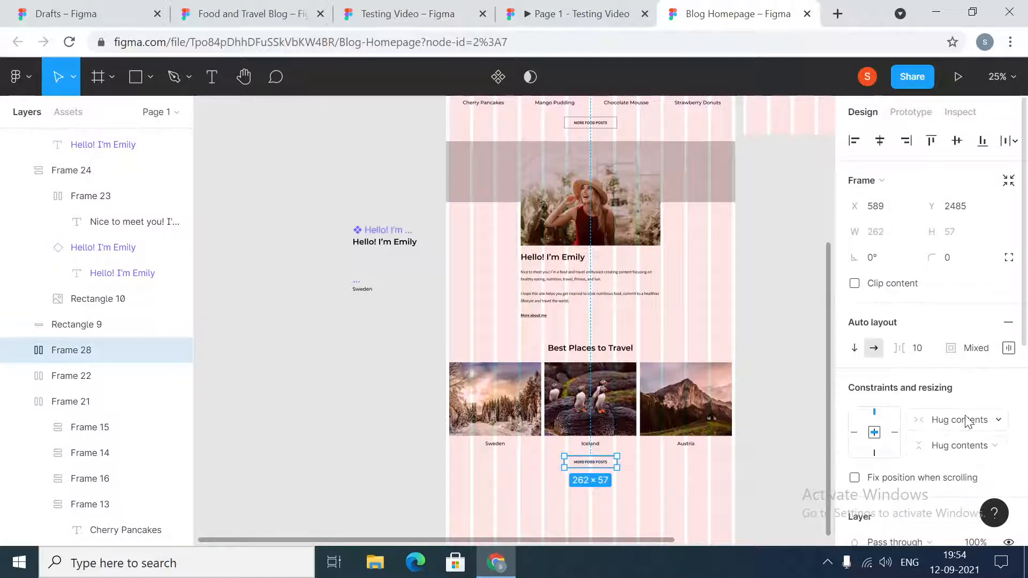
click(981, 423)
click(786, 425)
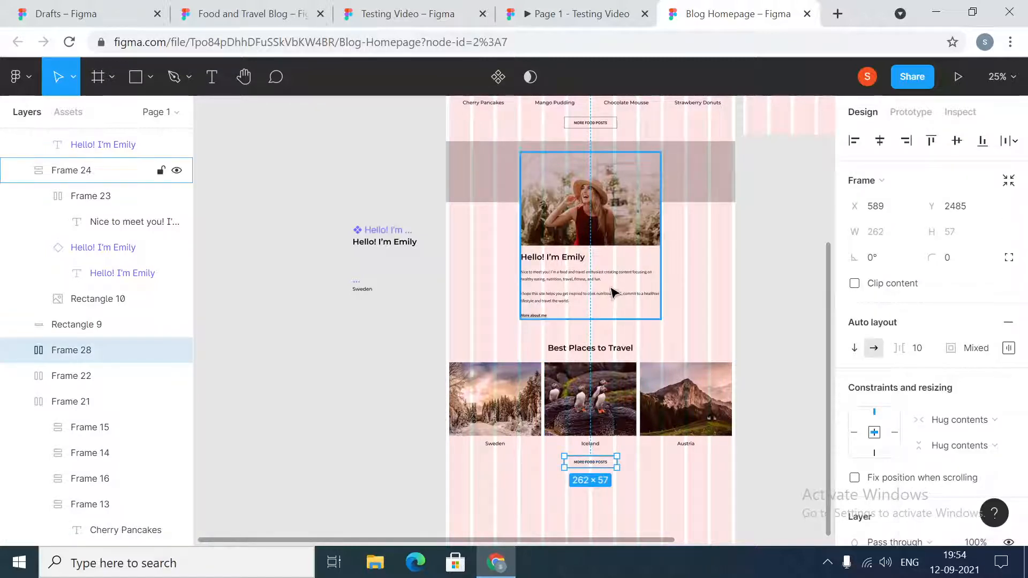
- Test how the page content scales by narrowing the Home frame to 1424 px, and restore its width to 1440
scroll(612, 292, up, 8)
click(459, 368)
scroll(461, 369, down, 7)
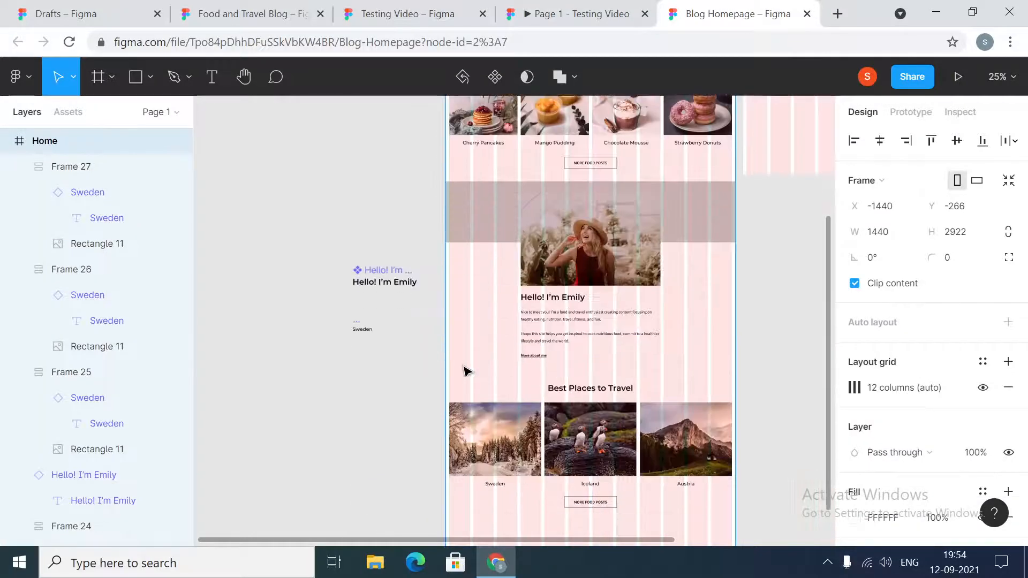
scroll(440, 423, down, 2)
mouse_move(441, 405)
mouse_down()
mouse_move(548, 401)
mouse_move(431, 402)
mouse_move(528, 401)
mouse_move(449, 402)
mouse_up()
click(884, 236)
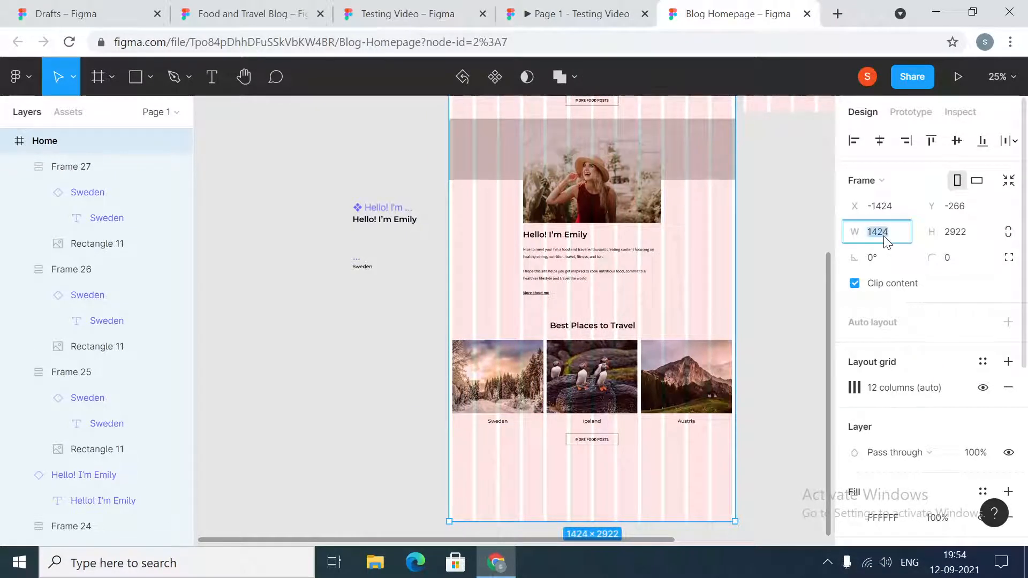
text(144)
key(Return)
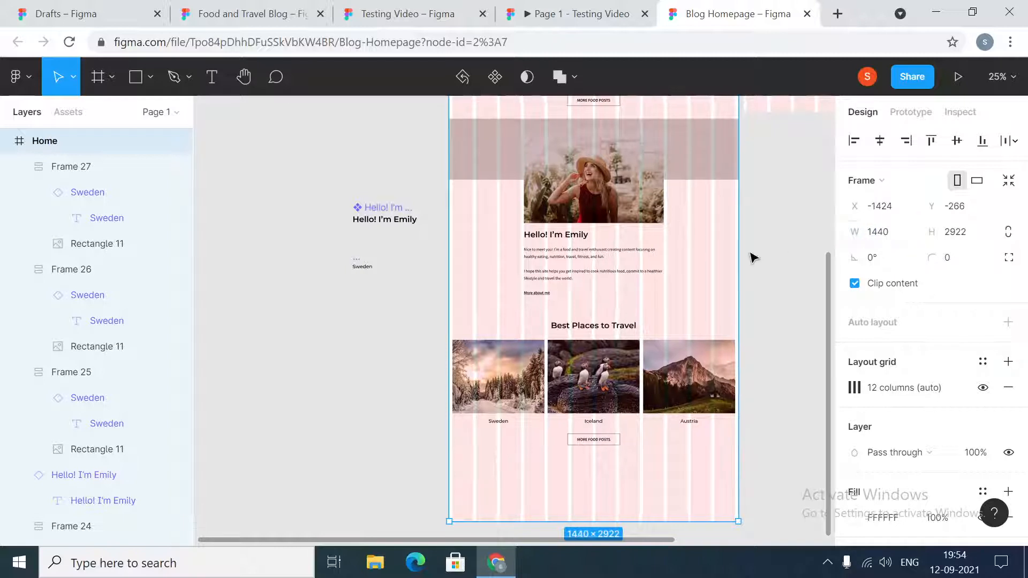
click(791, 379)
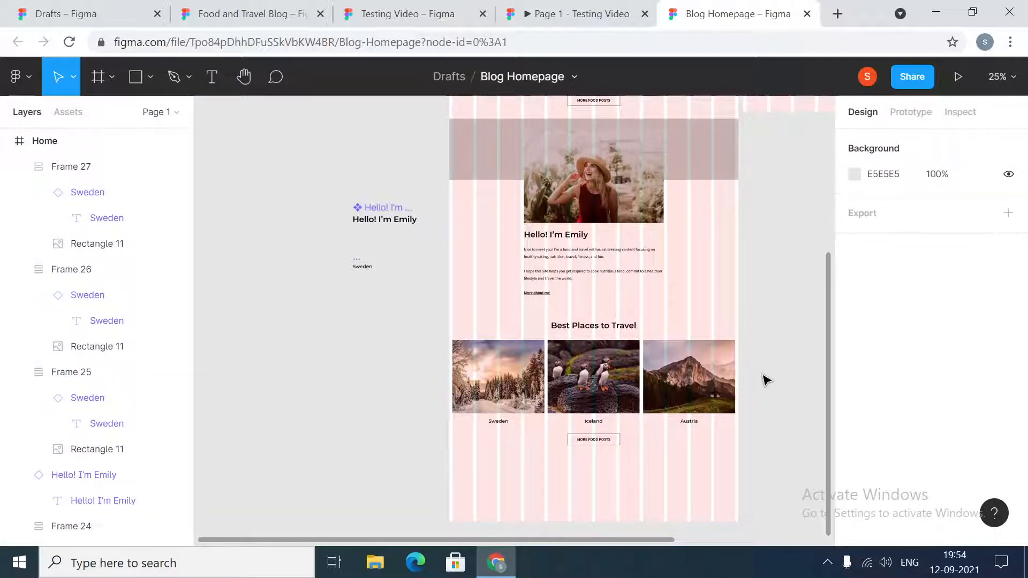
- Move the Home frame slightly away from the Recipes frame and extend its bottom edge far down for another section
scroll(760, 379, up, 5)
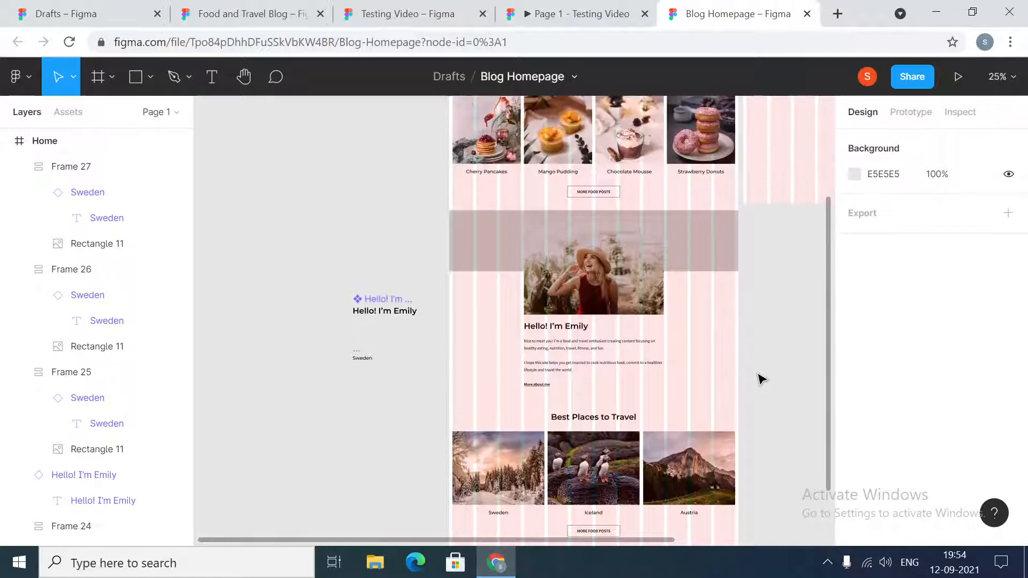
drag(463, 150, 452, 156)
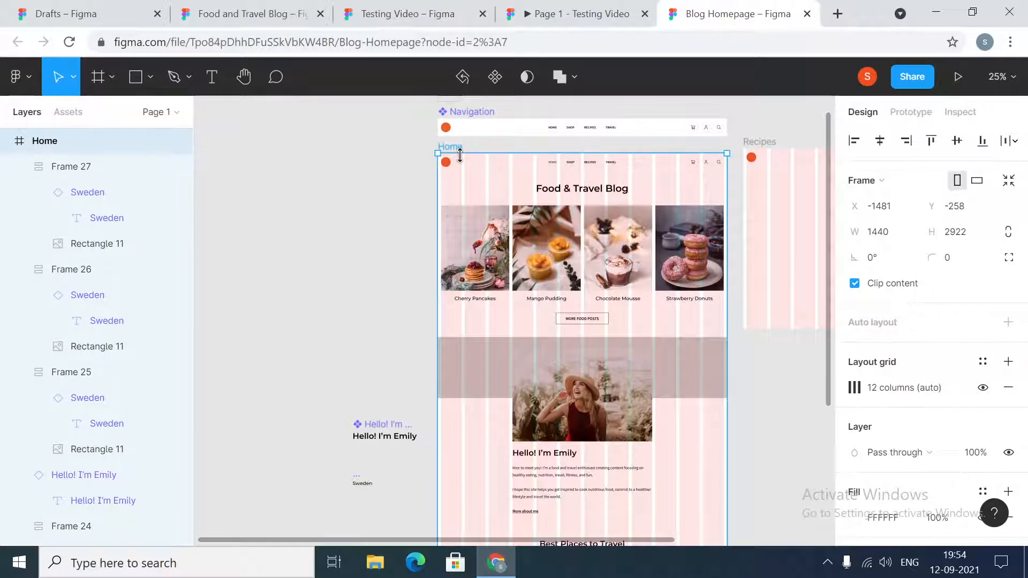
scroll(587, 383, down, 12)
key(ctrl+plus)
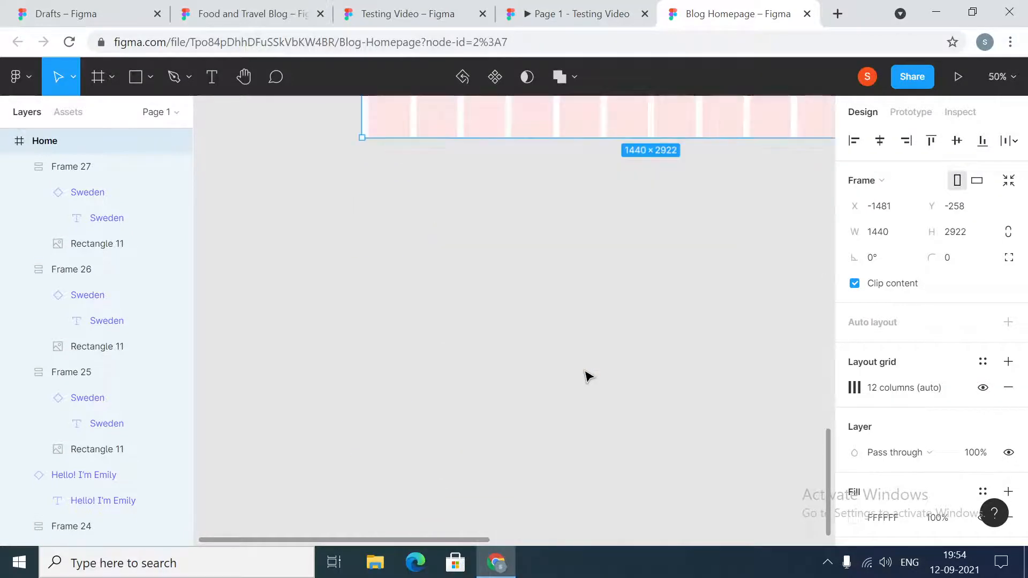
scroll(587, 376, up, 15)
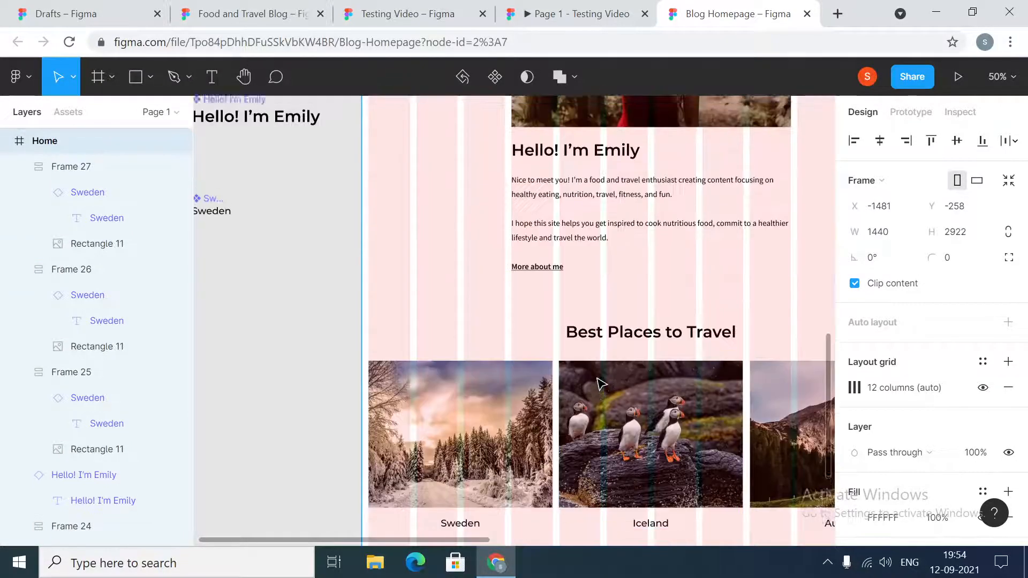
scroll(600, 383, up, 3)
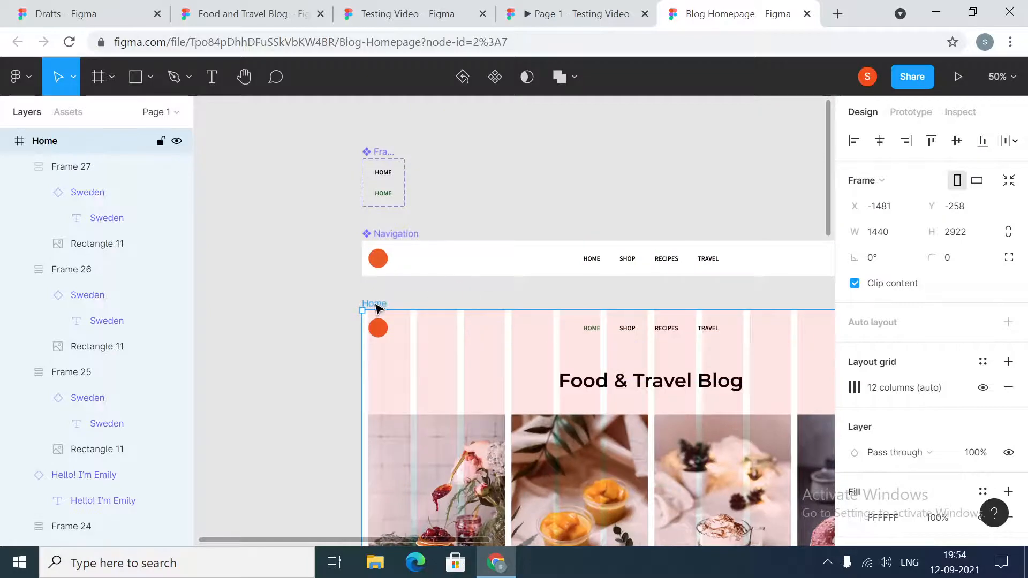
scroll(531, 375, down, 15)
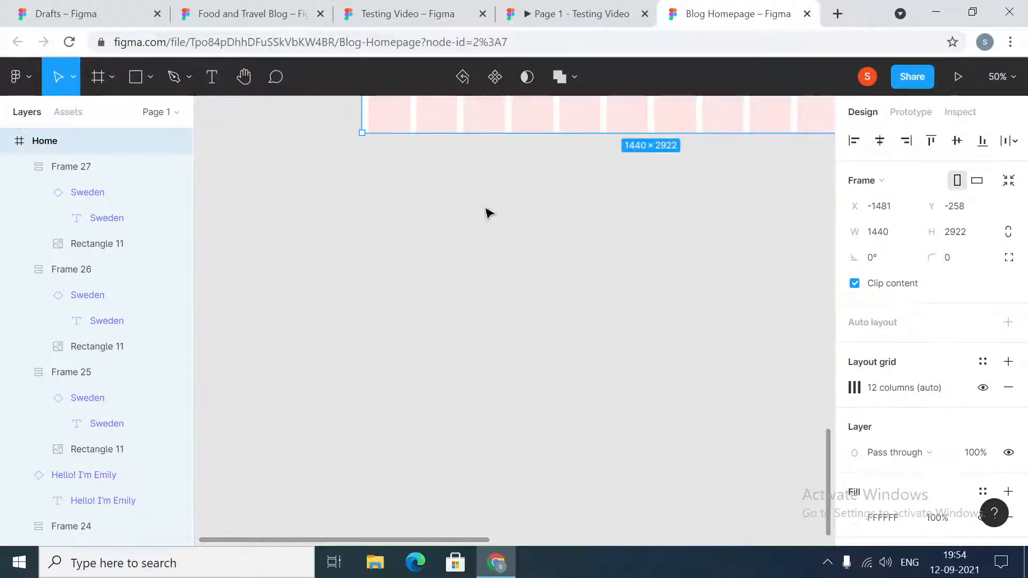
drag(480, 132, 477, 495)
click(319, 351)
scroll(808, 280, up, 5)
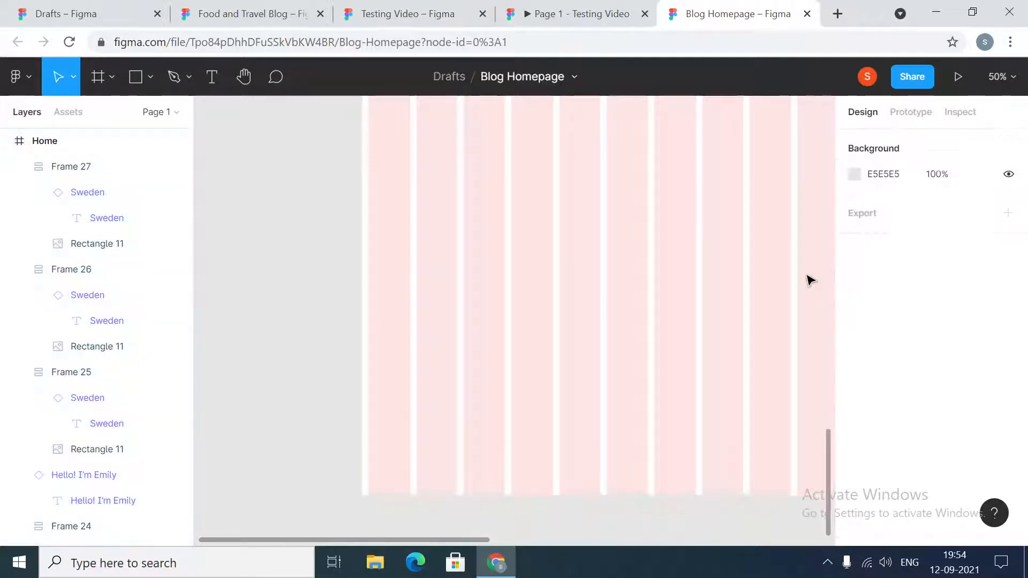
- Switch to the Testing Video prototype and examine its Food & Travel Guides section and the layout of its cards
drag(492, 544, 538, 559)
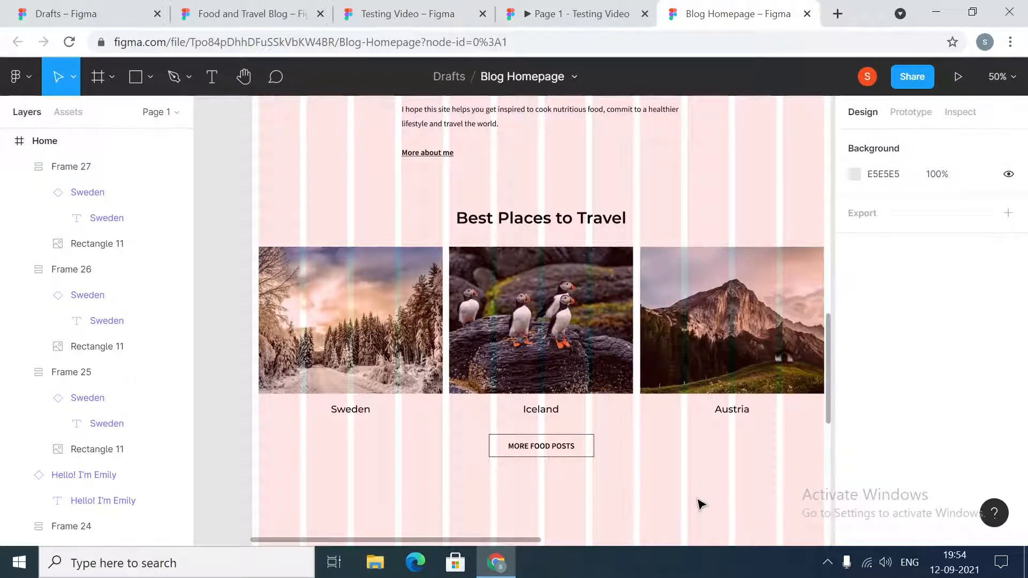
scroll(699, 504, up, 5)
scroll(699, 504, up, 10)
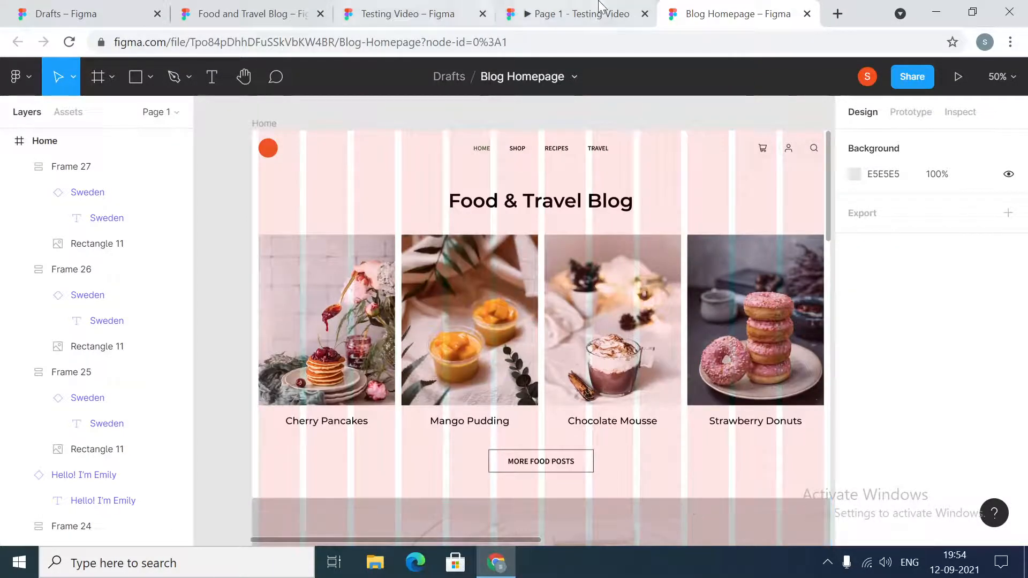
click(583, 14)
scroll(673, 389, down, 6)
scroll(673, 390, down, 4)
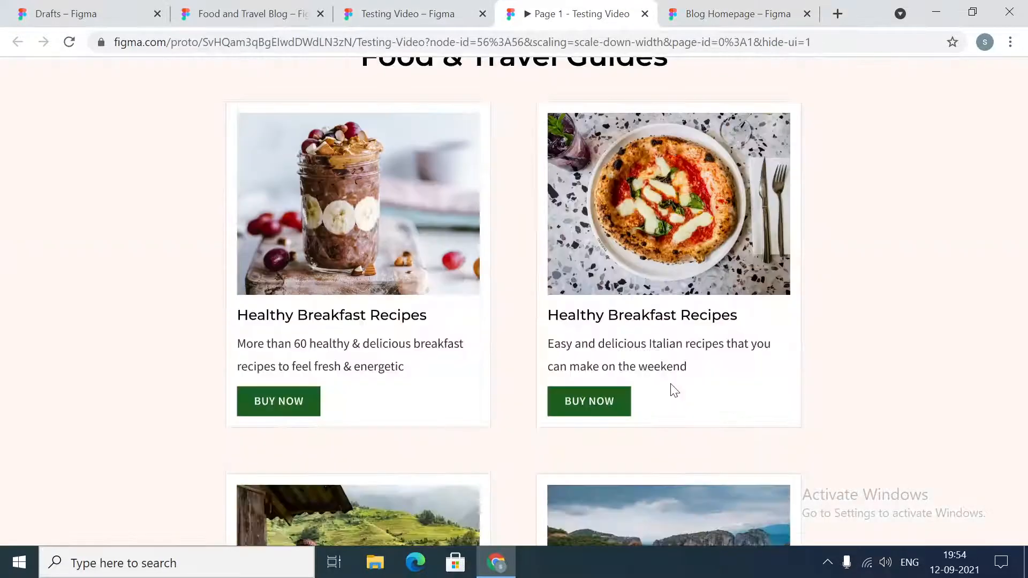
scroll(529, 277, up, 4)
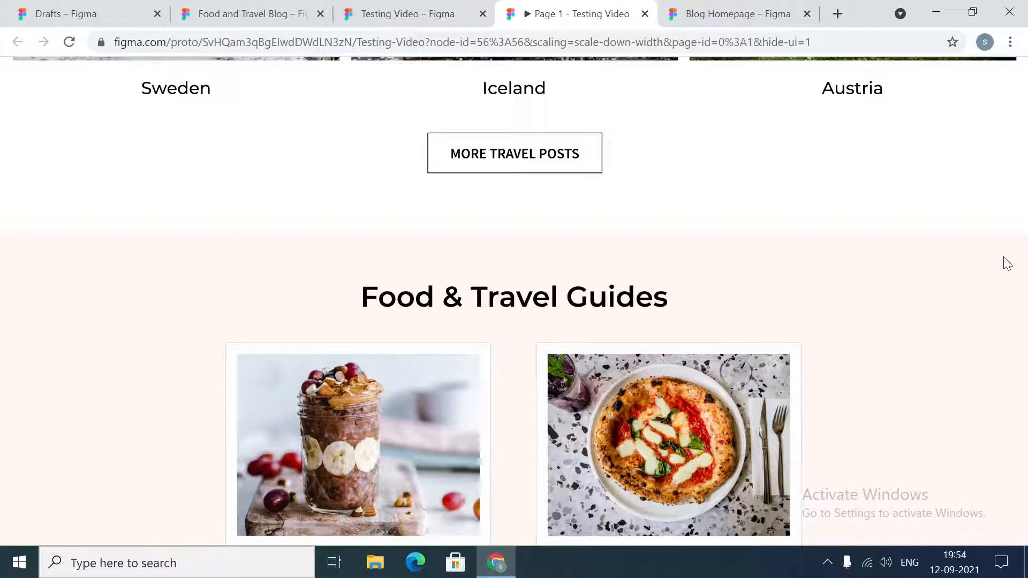
scroll(885, 280, down, 6)
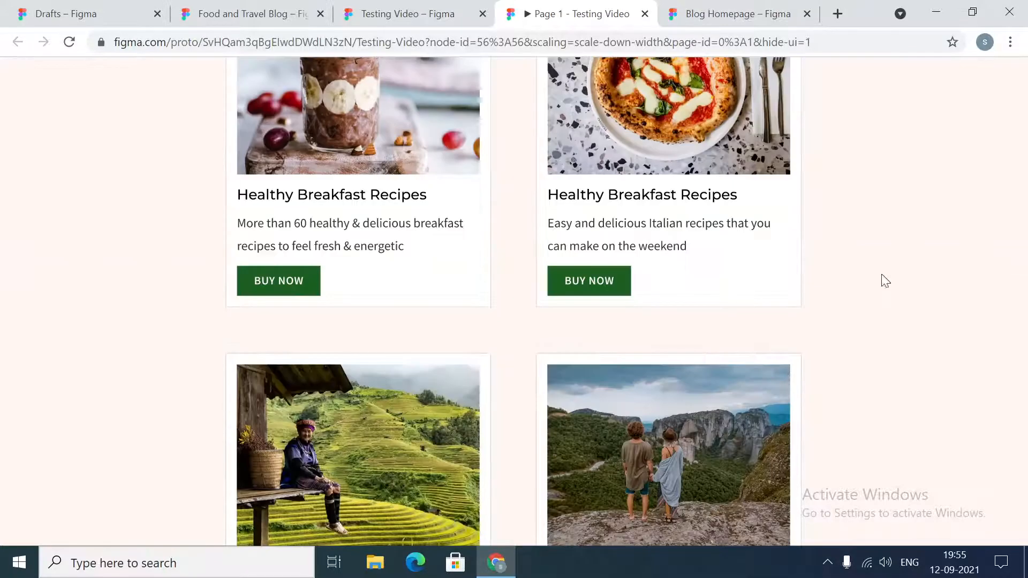
- In the Blog Homepage file, duplicate the grey banner rectangle behind Emily's photo and place the copy below the travel button at Y 2606
click(772, 7)
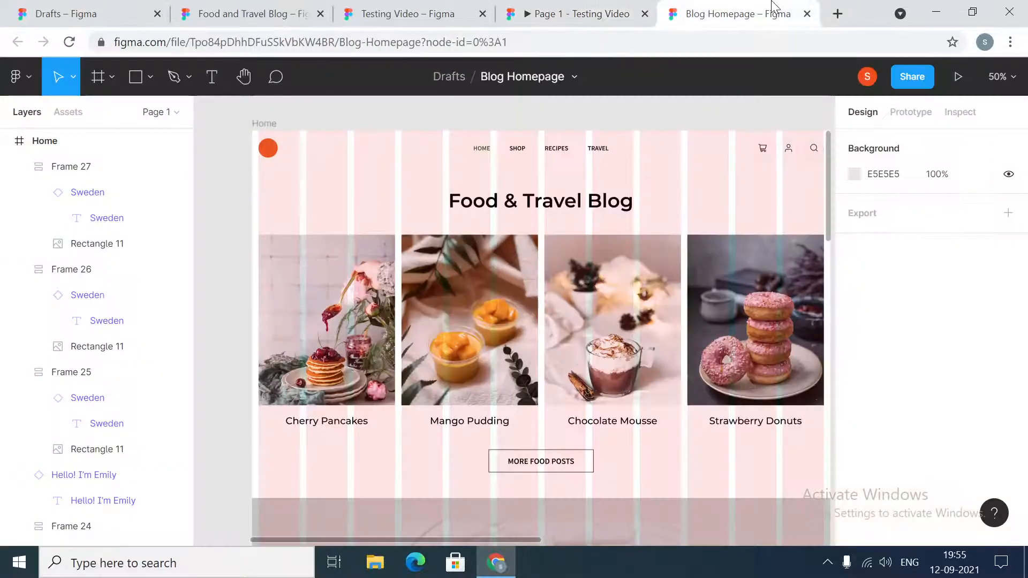
scroll(420, 318, down, 4)
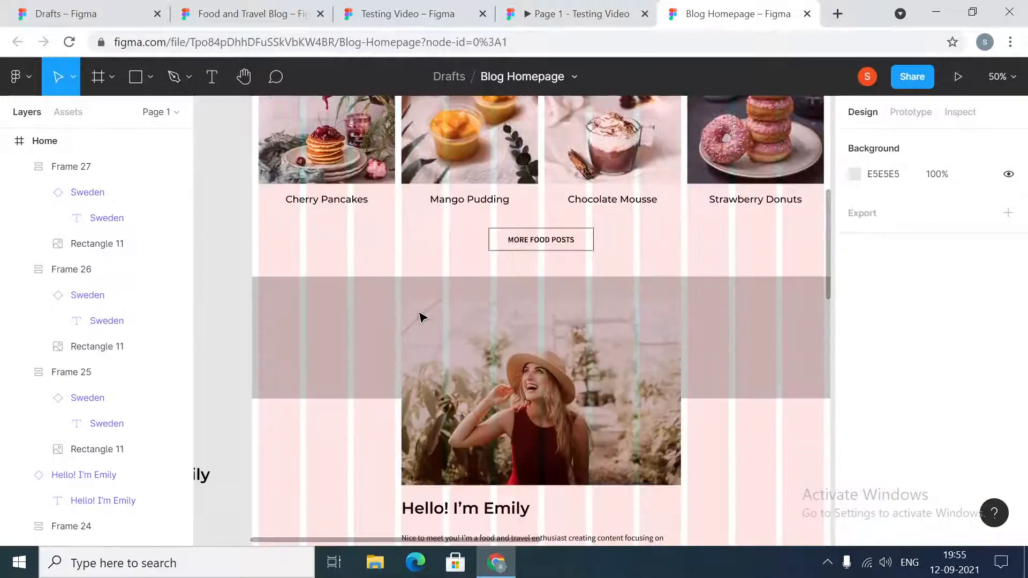
click(332, 339)
scroll(333, 341, down, 4)
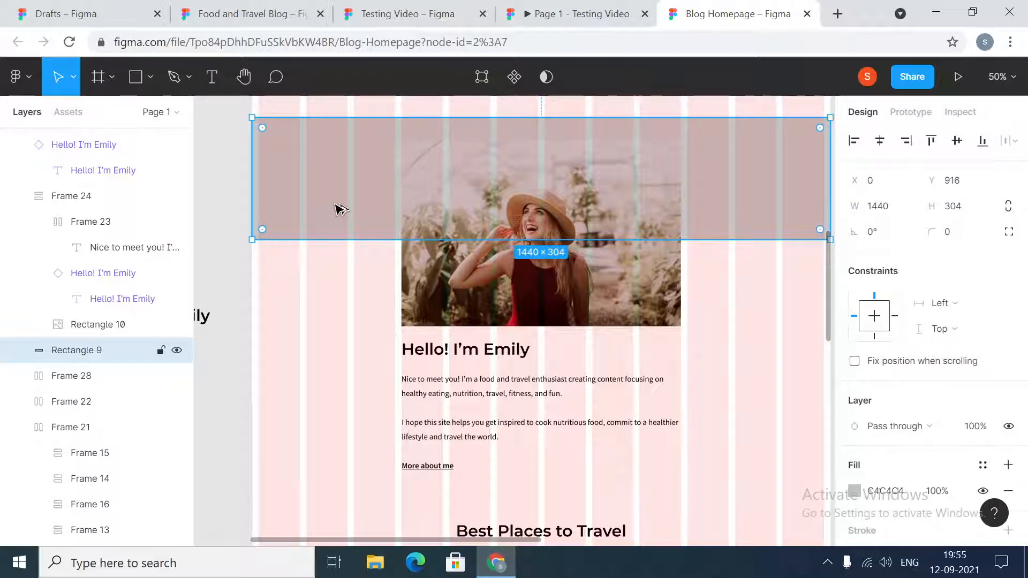
drag(336, 220, 338, 353)
scroll(387, 329, up, 6)
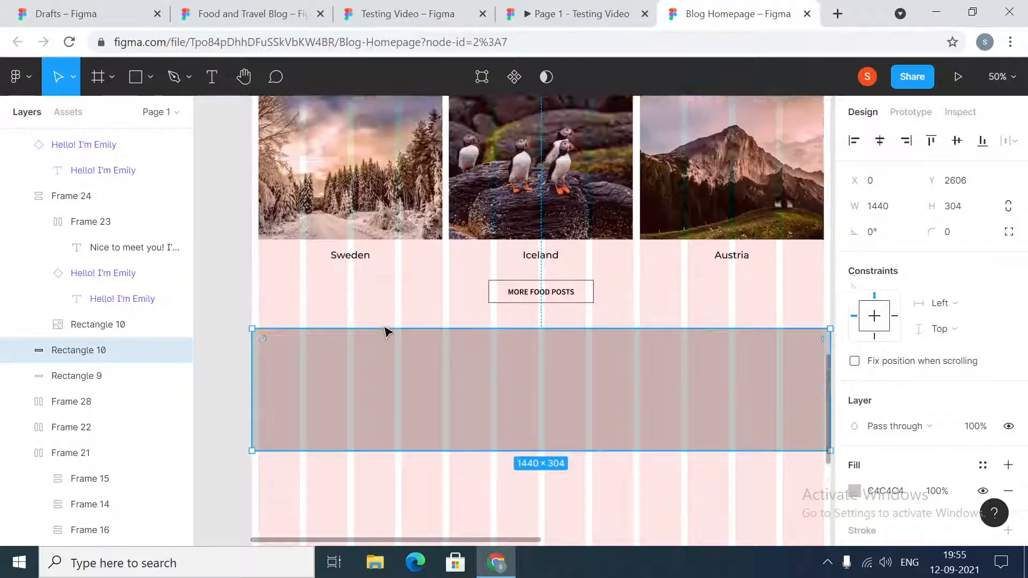
- Extend the duplicated rectangle downward to a height of about 1218 px as the guides section's background
scroll(391, 349, down, 12)
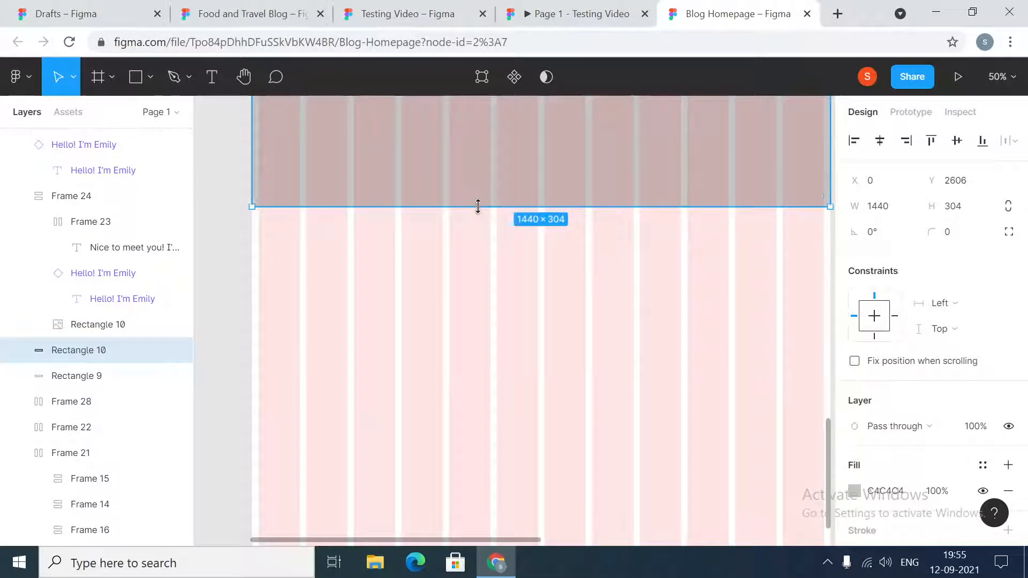
drag(478, 206, 480, 368)
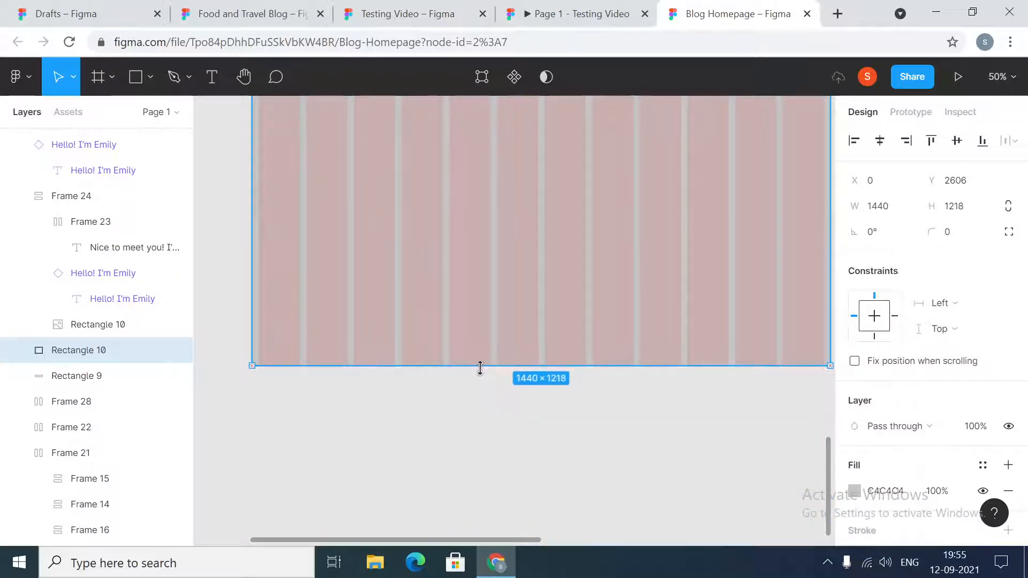
click(488, 462)
- In the Testing Video design file, copy the fill colour FFF7F3 from the Food & Travel Guides background rectangle
click(429, 10)
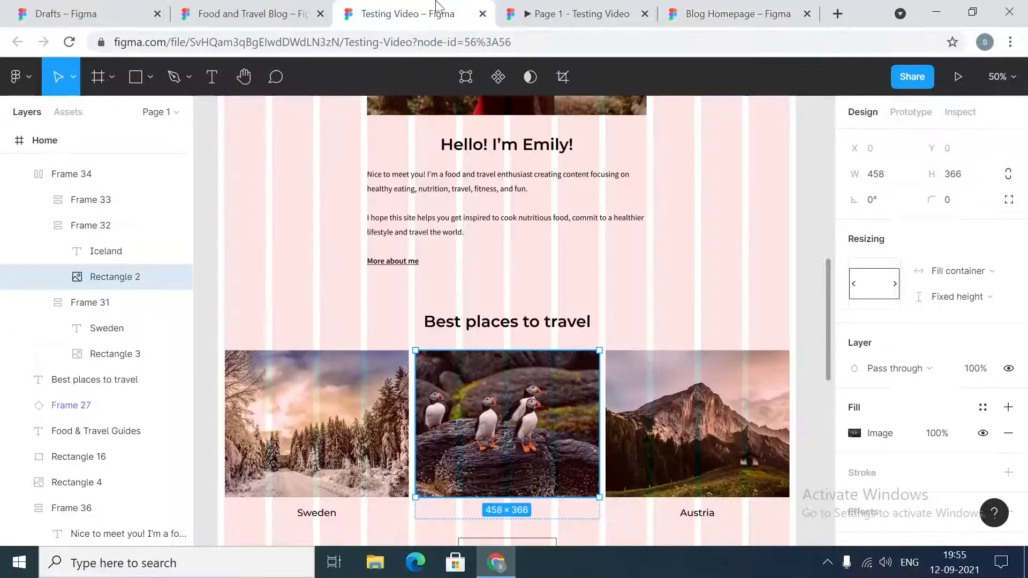
click(538, 7)
scroll(252, 244, up, 6)
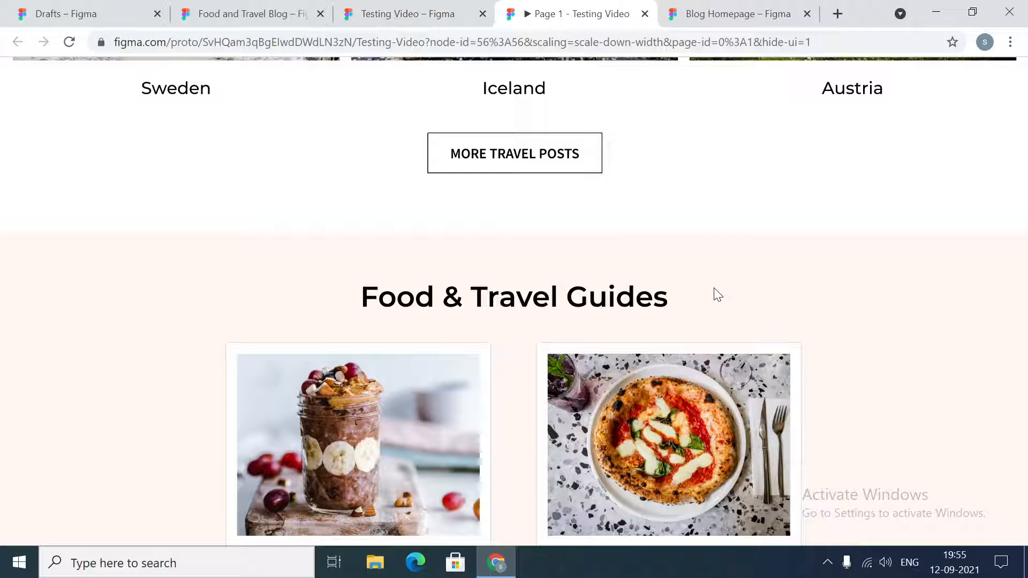
click(724, 8)
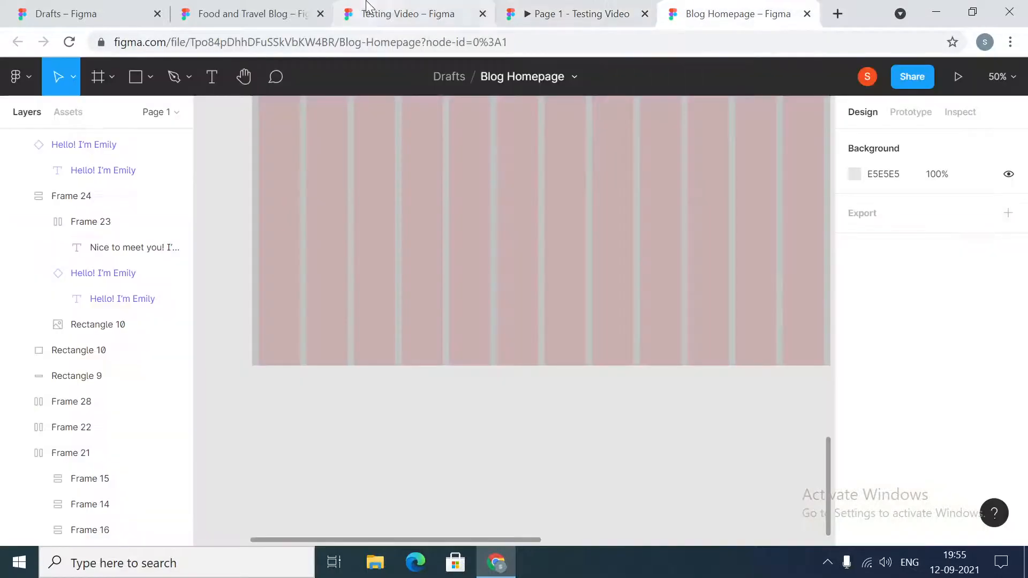
click(407, 13)
scroll(482, 375, down, 7)
click(300, 291)
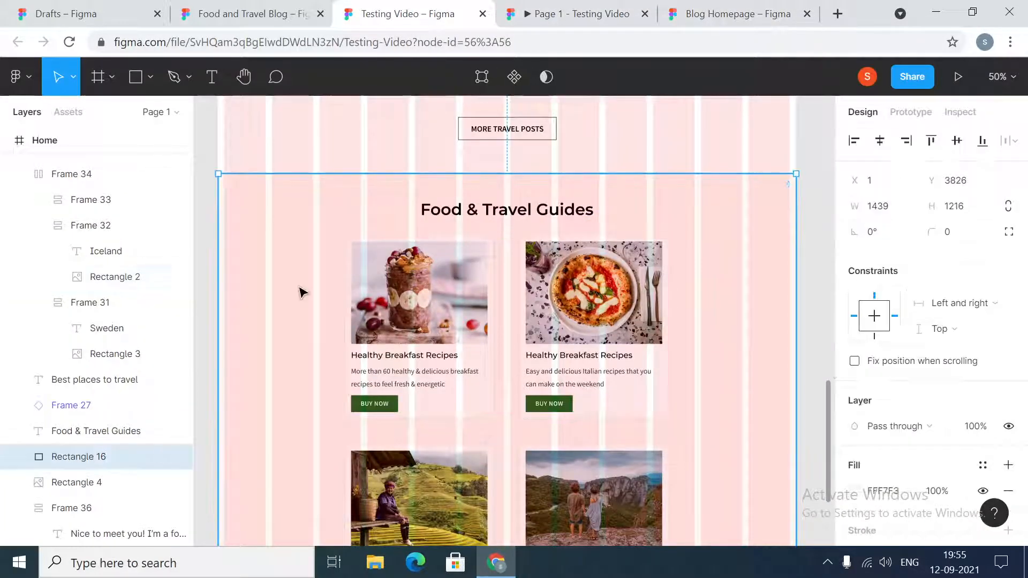
scroll(905, 463, down, 2)
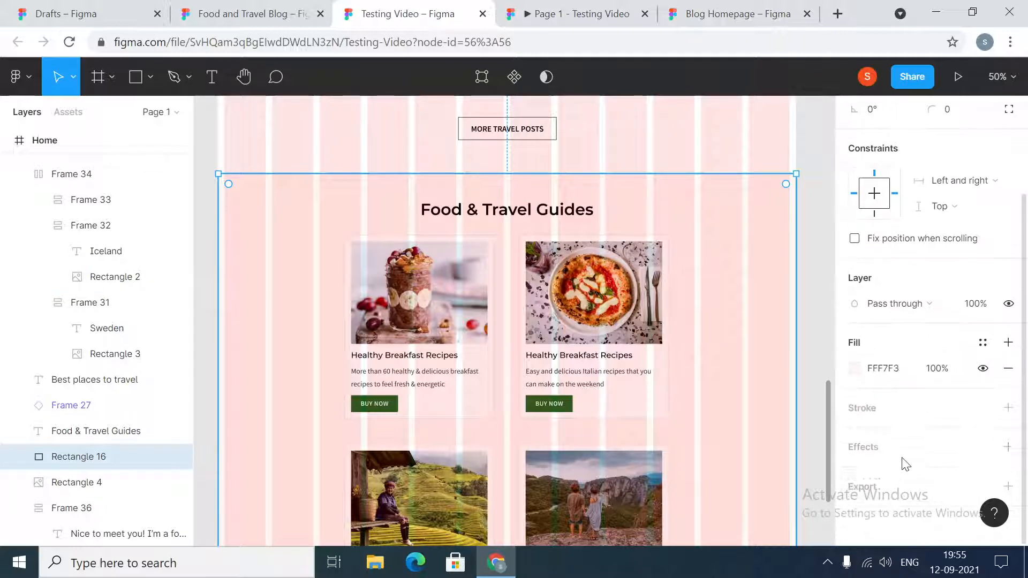
click(892, 378)
key(ctrl+c)
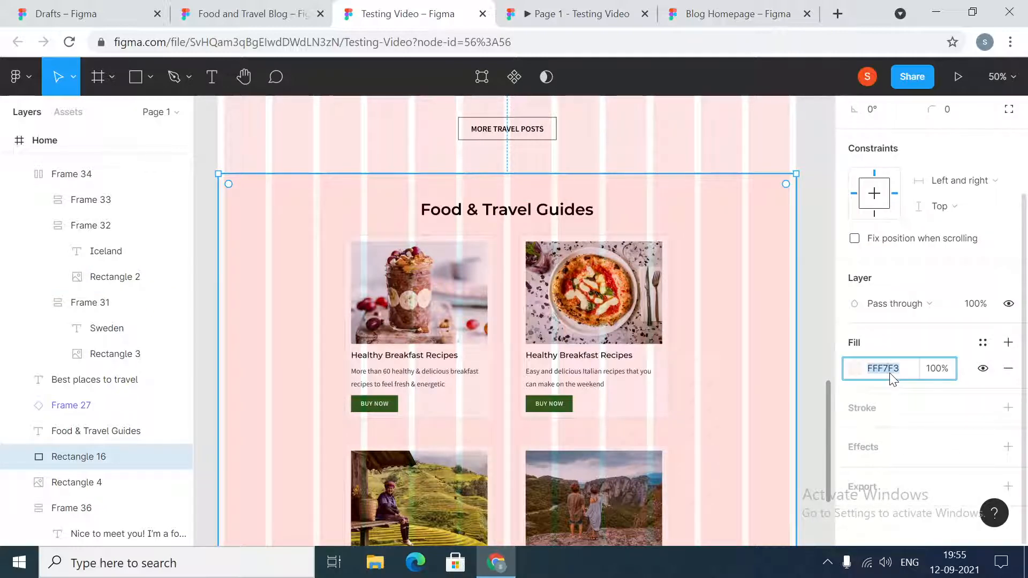
- Return to the Blog Homepage file and set the tall grey background rectangle's fill to FFF7F3
click(707, 10)
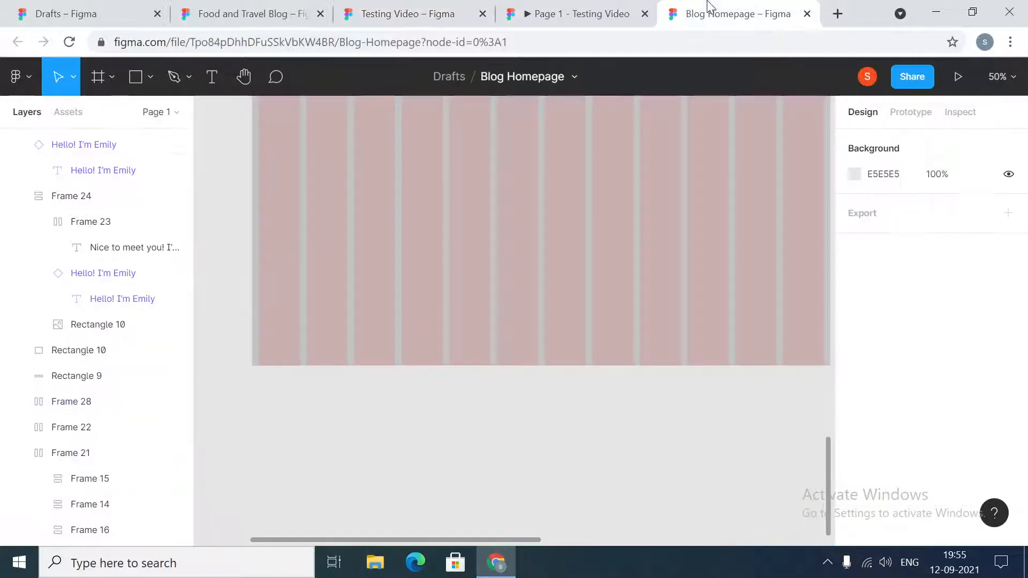
click(457, 227)
click(885, 491)
key(ctrl+v)
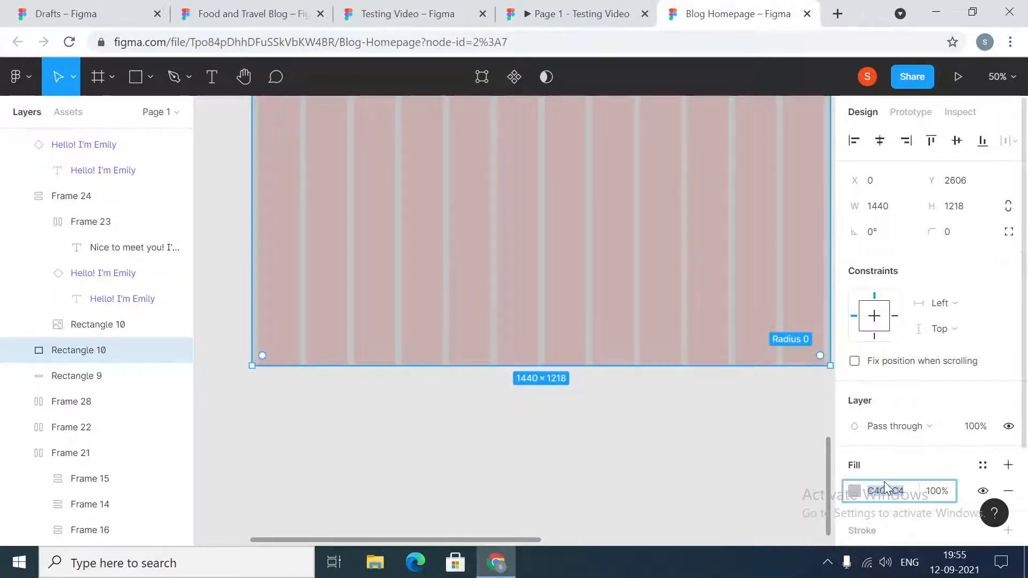
key(Return)
- Compare the gap between the travel button and guides background with the gap between the food button and grey banner
scroll(626, 407, up, 6)
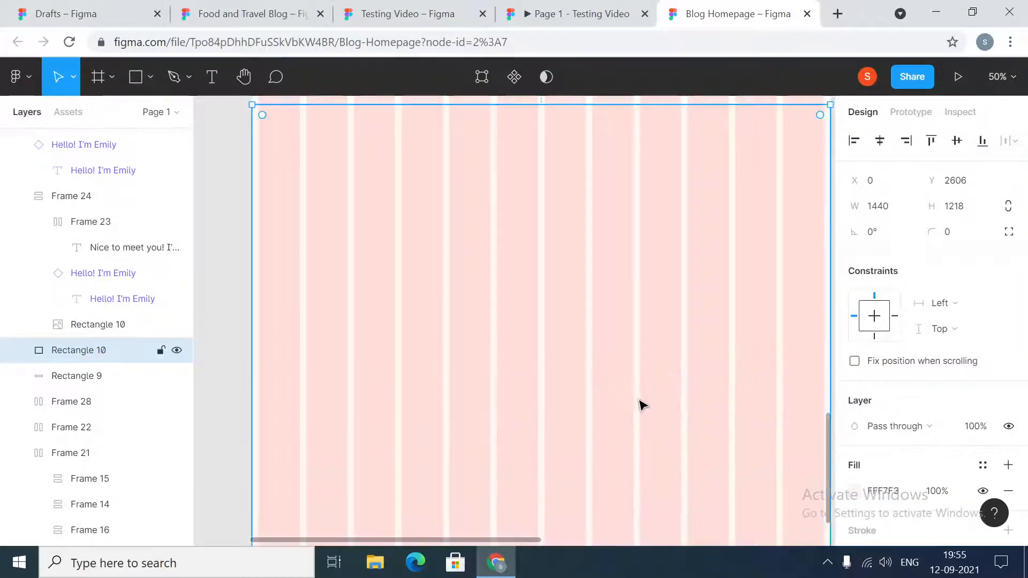
click(565, 332)
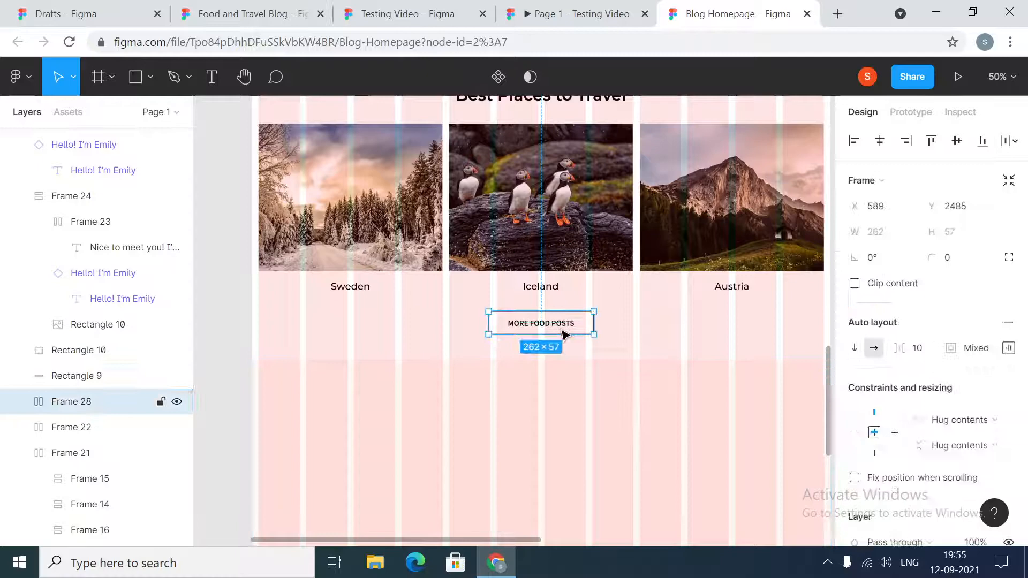
shift+click(565, 403)
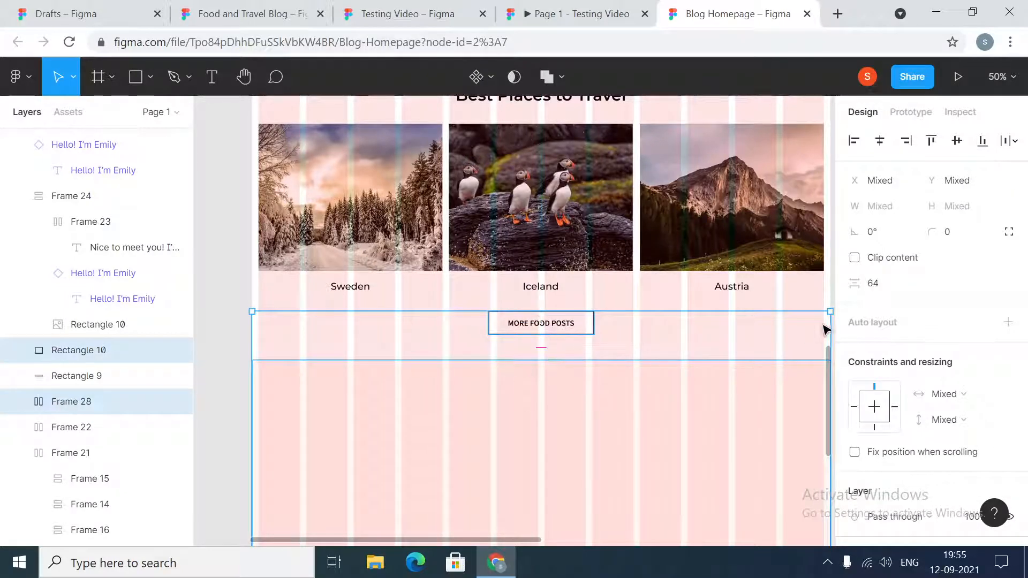
scroll(649, 253, up, 5)
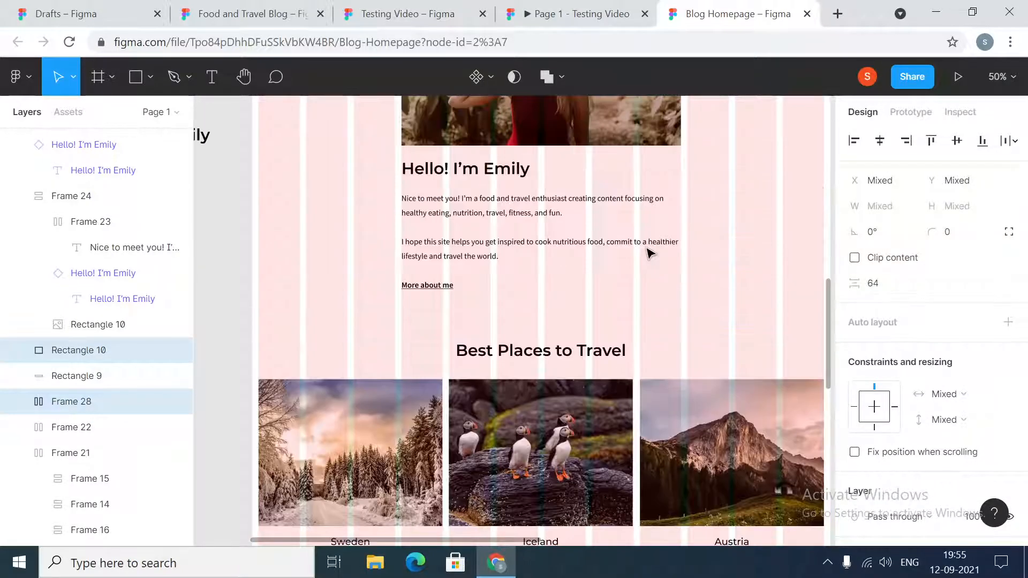
scroll(588, 262, up, 5)
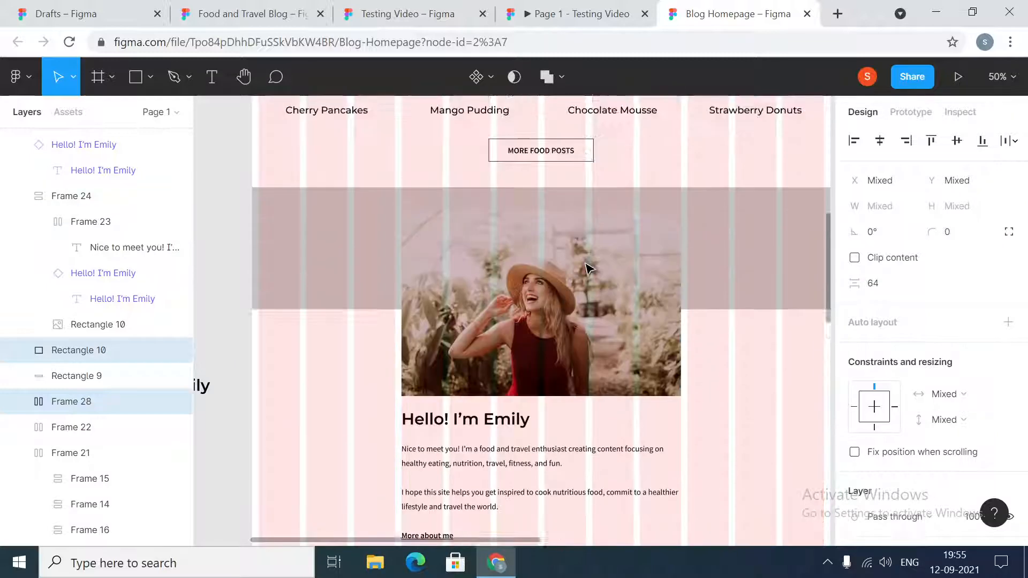
scroll(588, 268, up, 3)
click(601, 271)
shift+click(725, 328)
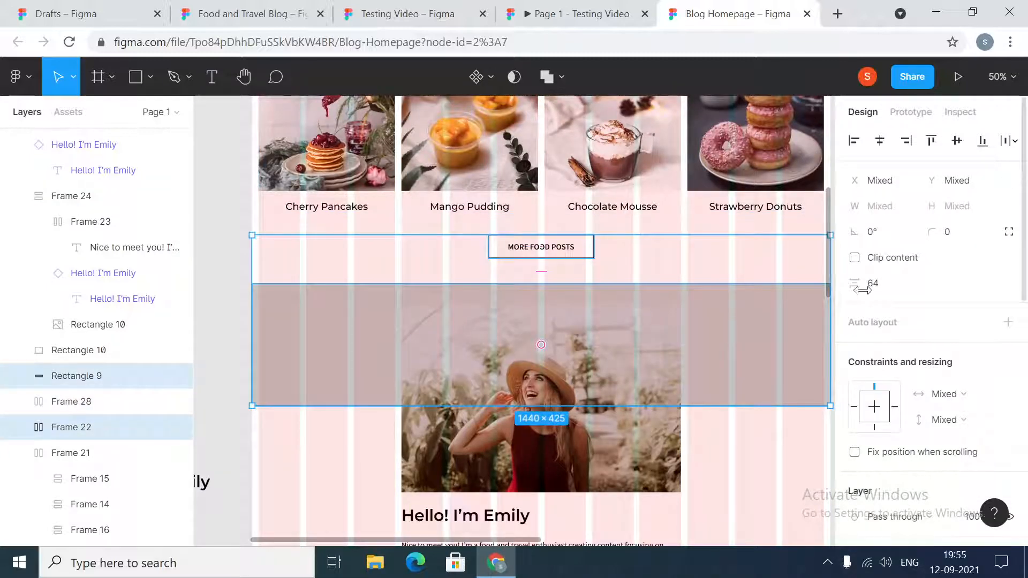
scroll(717, 306, down, 10)
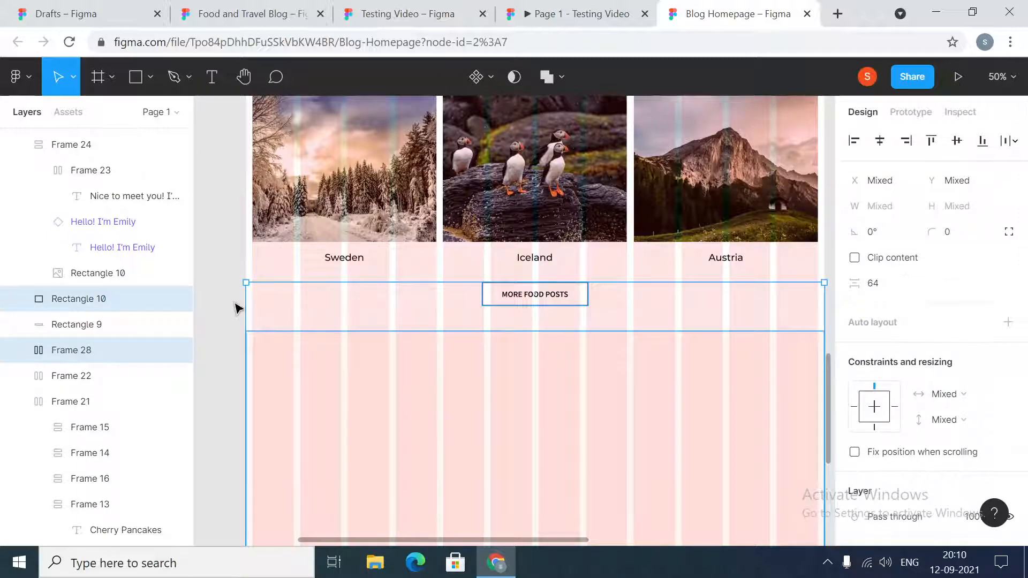
click(225, 308)
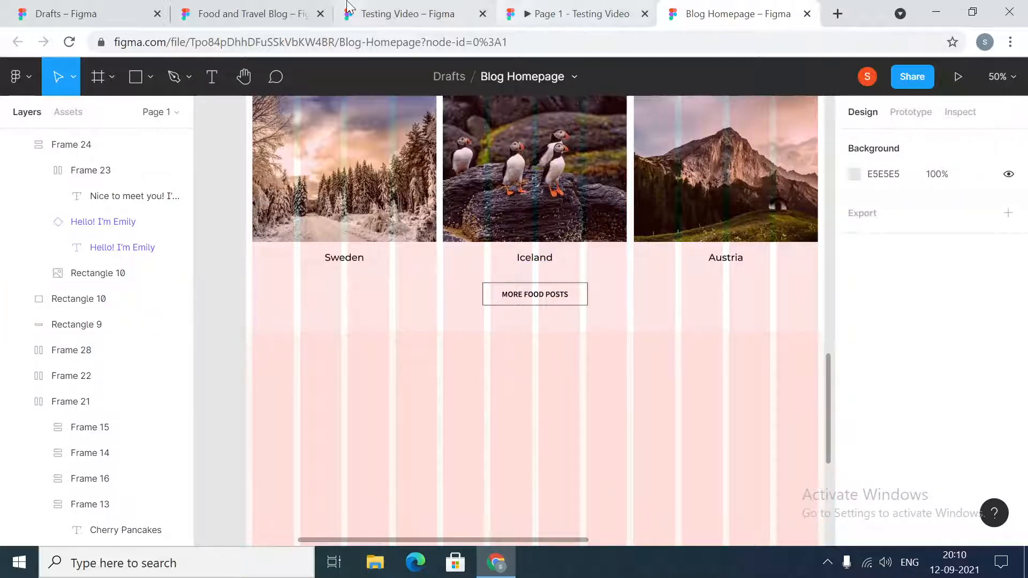
- After viewing the Testing Video prototype, place a copy of the large introduction heading component in Blog Homepage's guides section at X 609, Y 2690
click(375, 13)
click(581, 7)
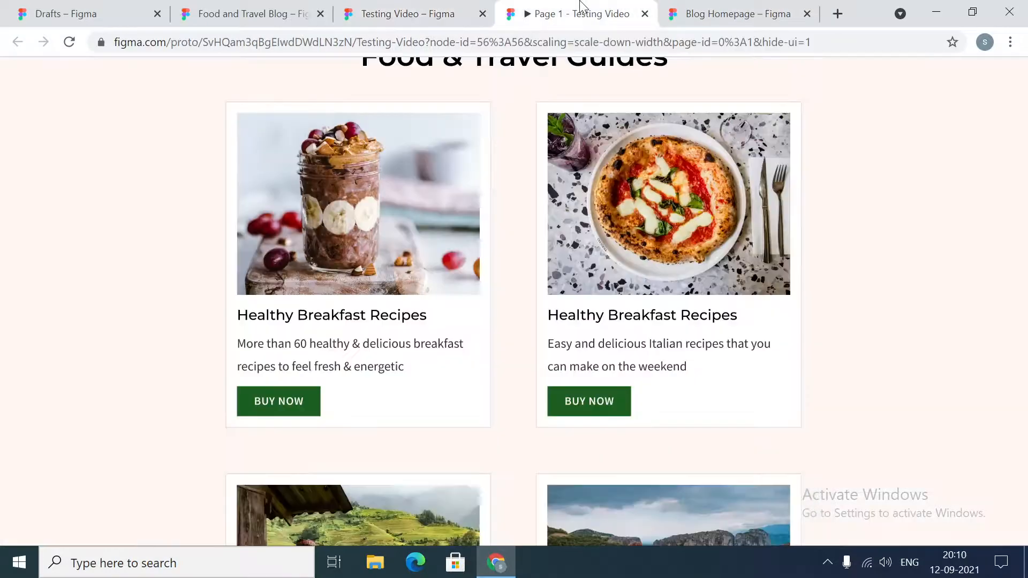
click(739, 13)
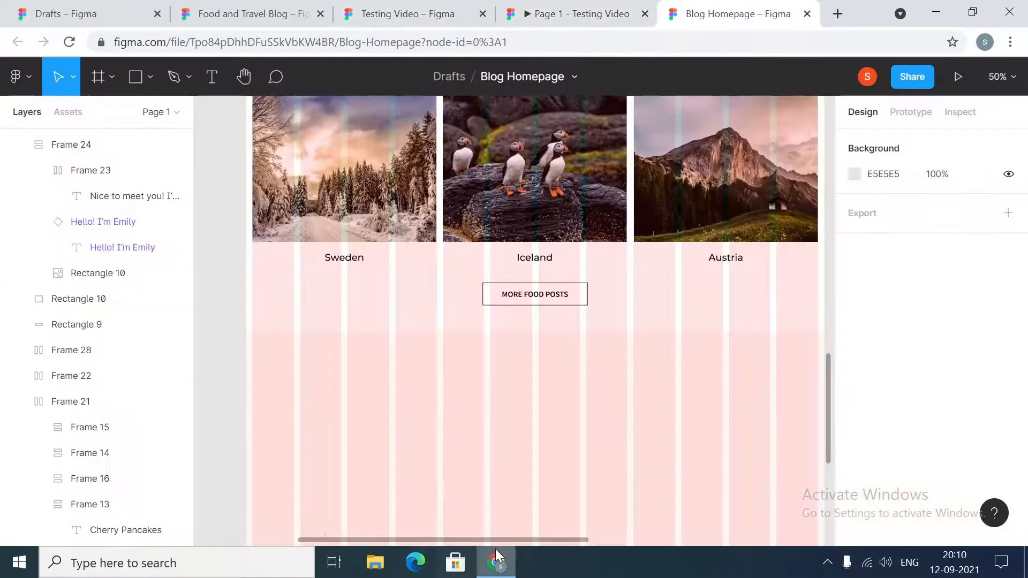
drag(446, 540, 373, 541)
scroll(424, 390, up, 5)
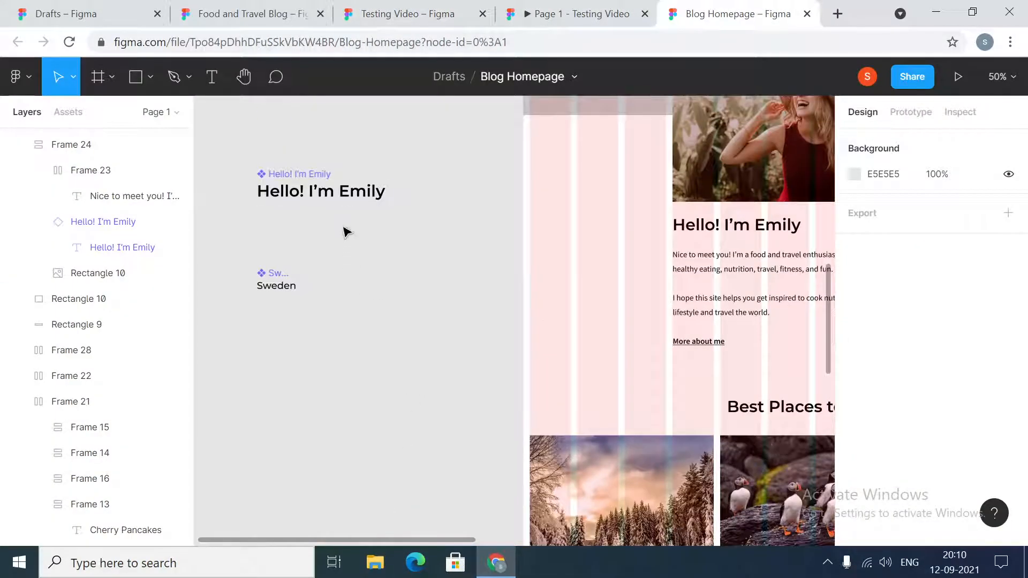
click(330, 179)
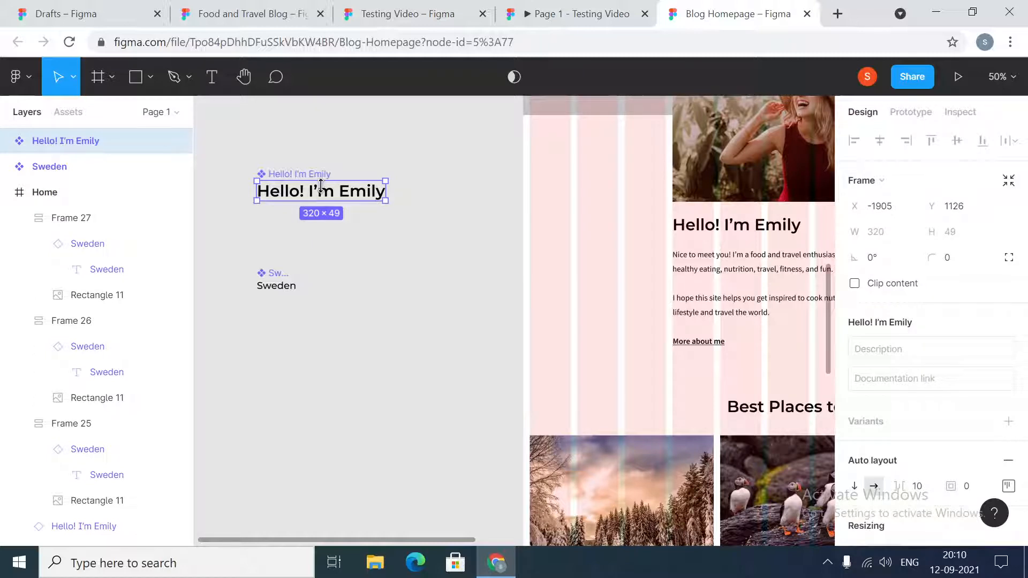
click(359, 355)
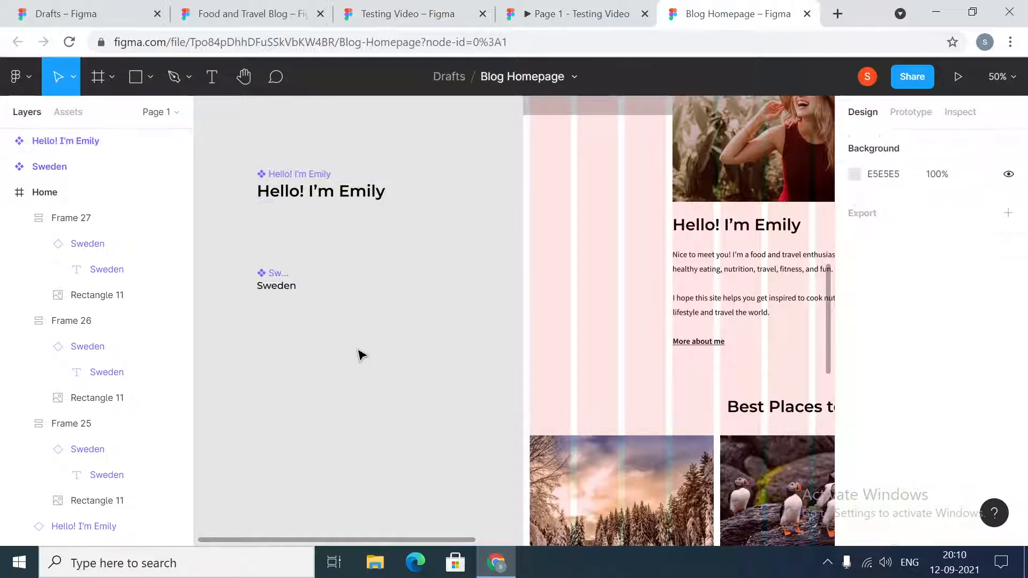
key(ctrl+z)
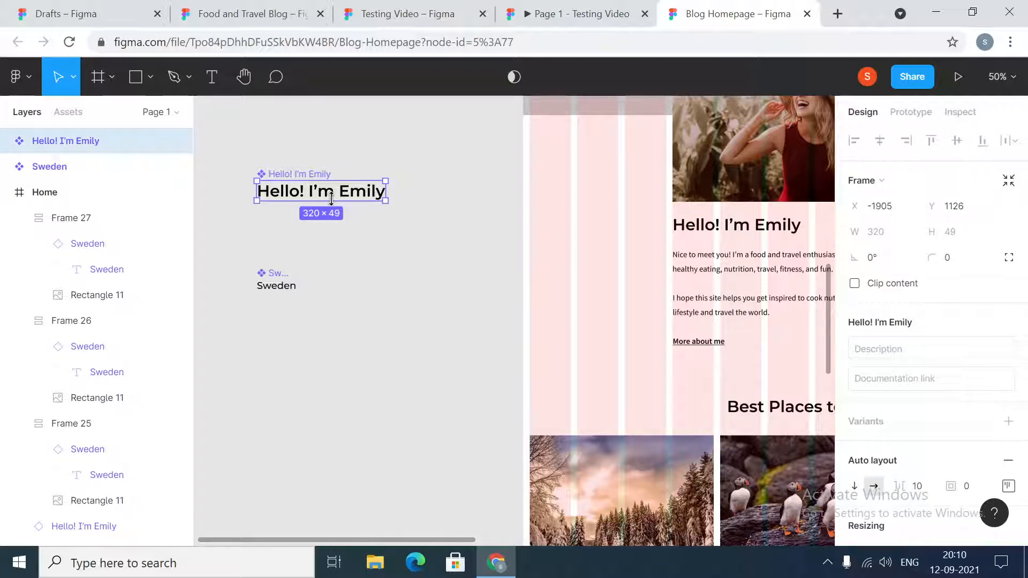
drag(337, 197, 766, 375)
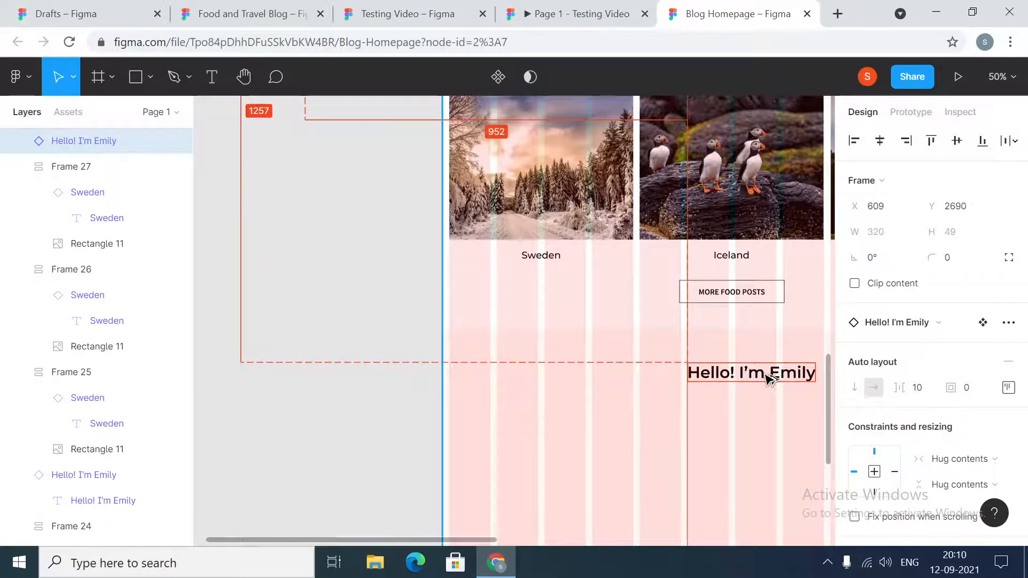
- Replace the copied heading's text with "Food & Travel Guides"
double_click(766, 376)
key(Return)
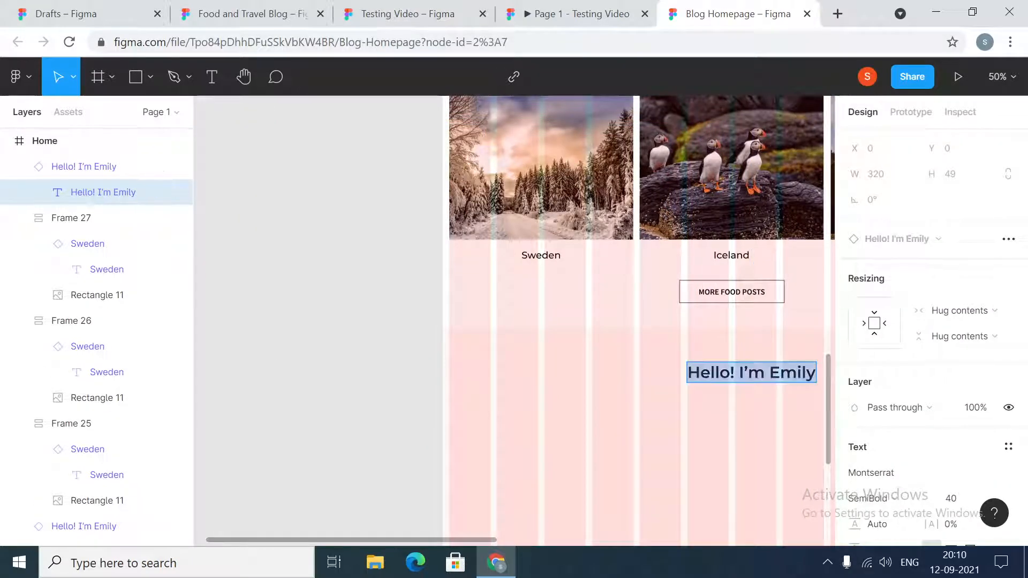
key(BackSpace)
text(fOOD)
key(BackSpace)
key(BackSpace)
key(BackSpace)
key(BackSpace)
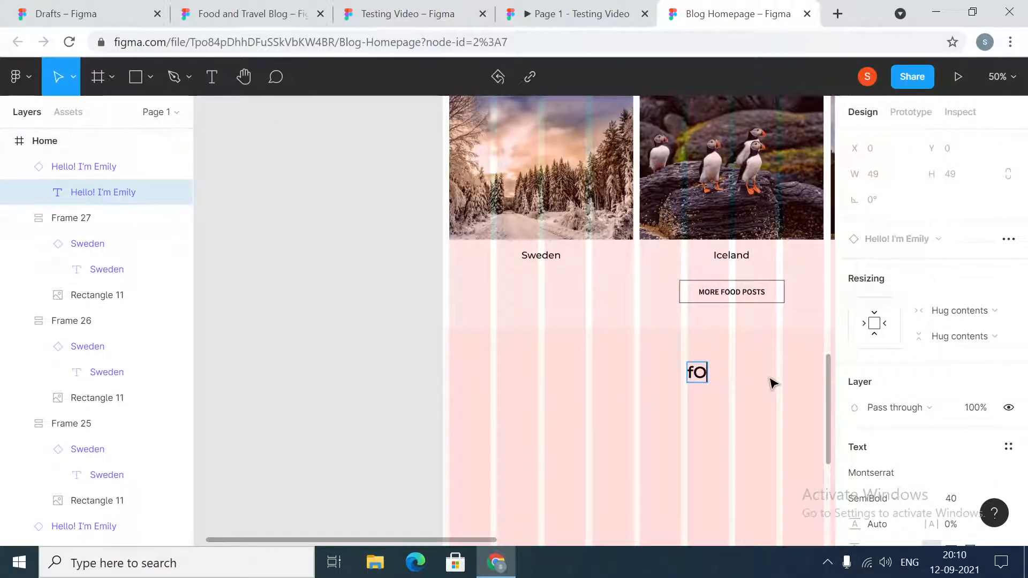
text(Food )
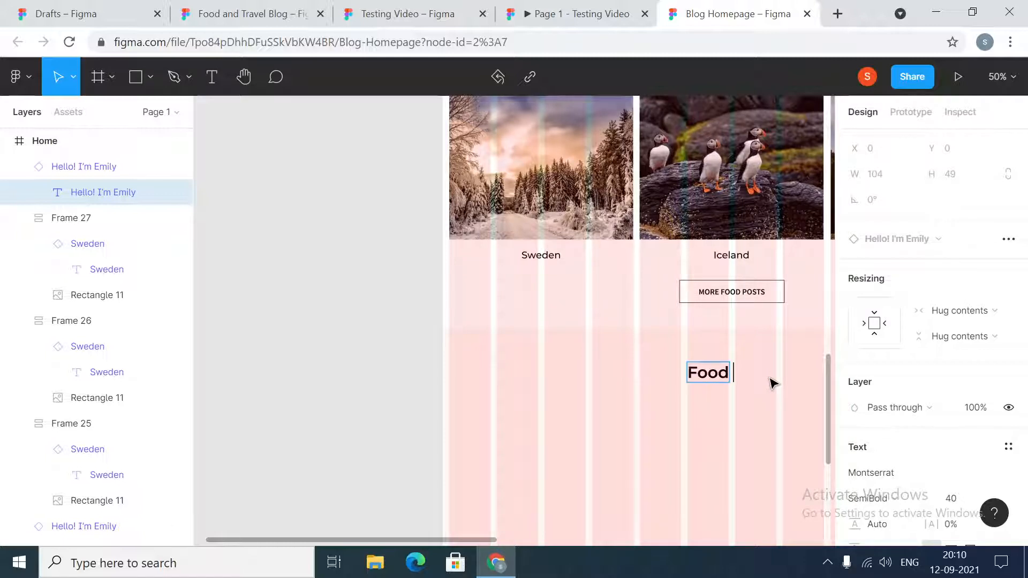
text(& Travel)
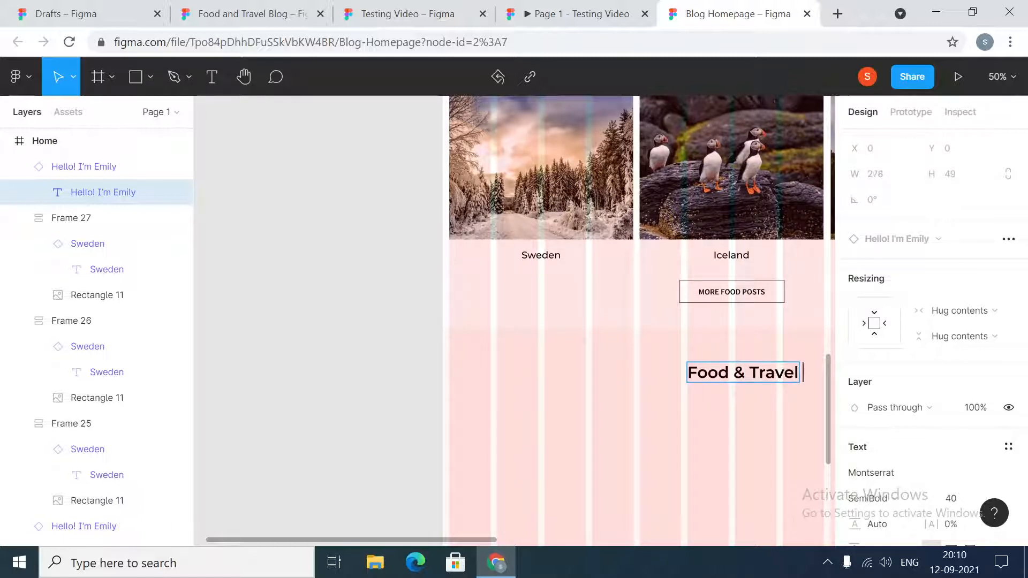
text( Guide)
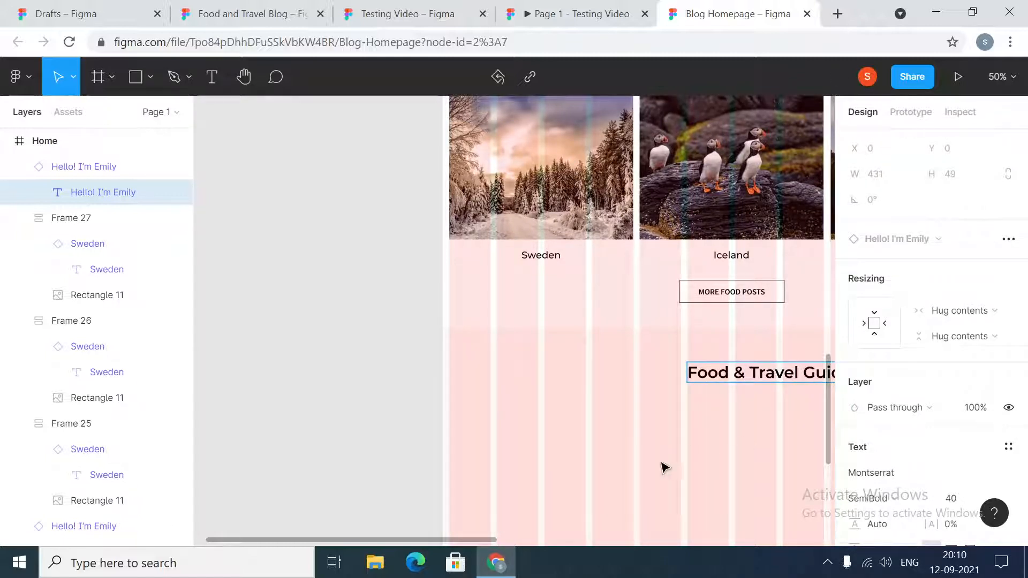
drag(465, 540, 517, 540)
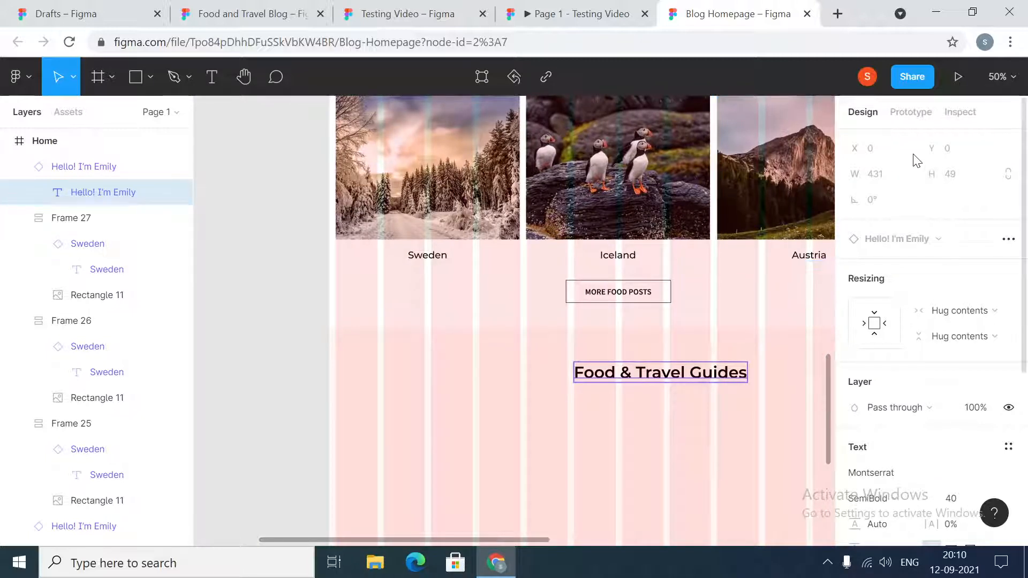
click(677, 404)
- Centre the Food & Travel Guides heading horizontally in the page and set its vertical spacing from the travel button to 120
click(673, 375)
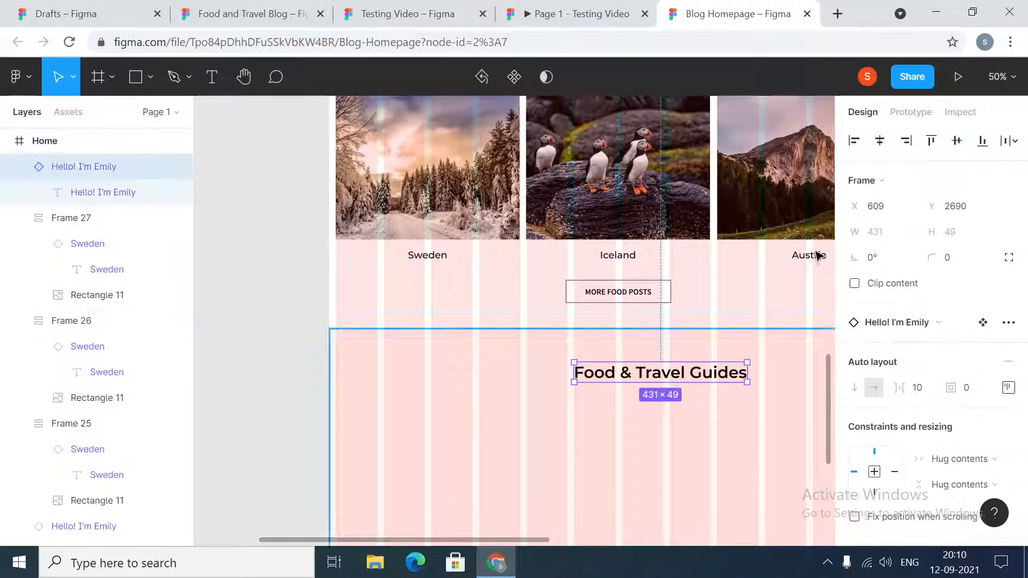
click(880, 142)
shift+click(661, 292)
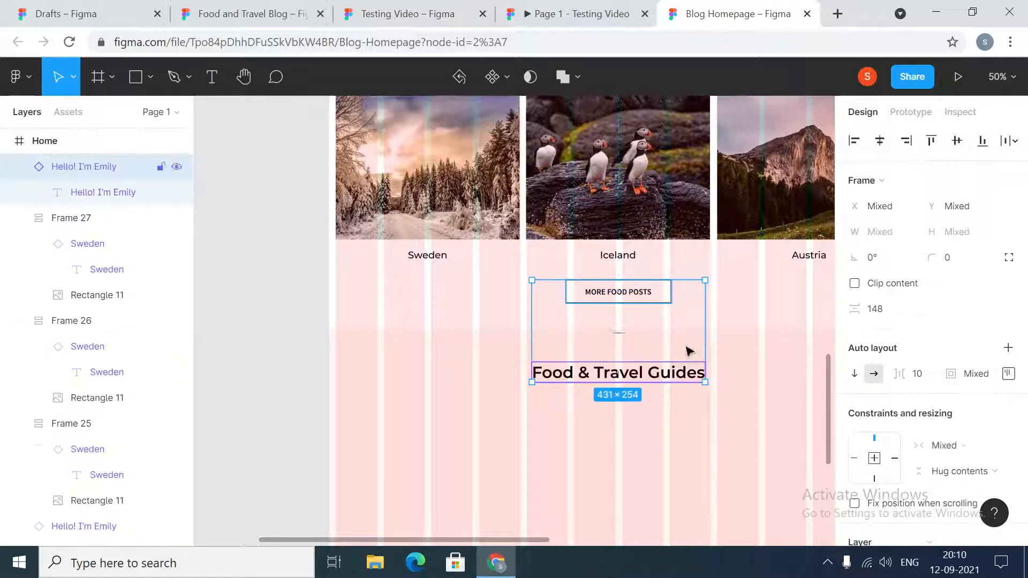
click(890, 317)
text(120)
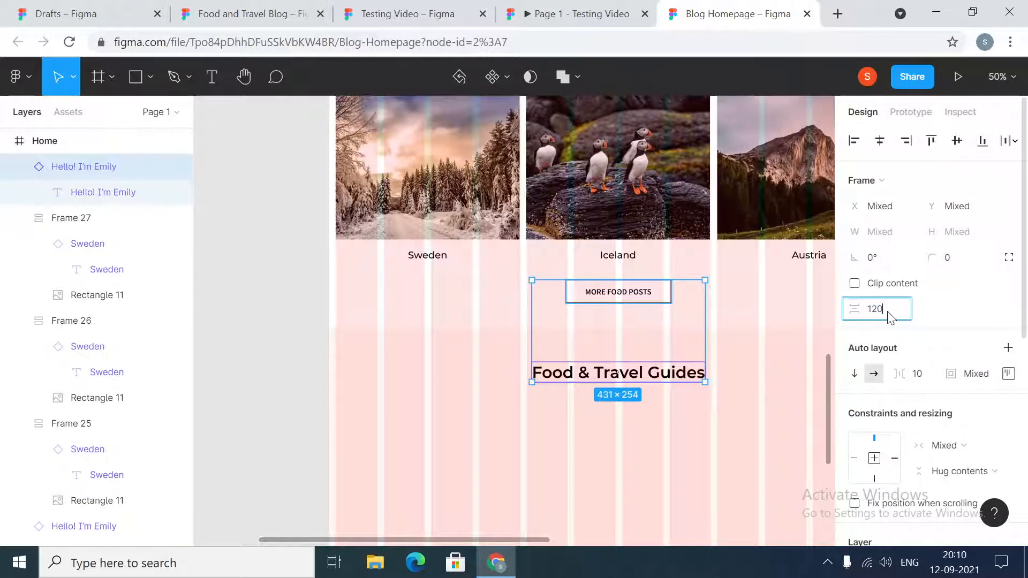
key(Return)
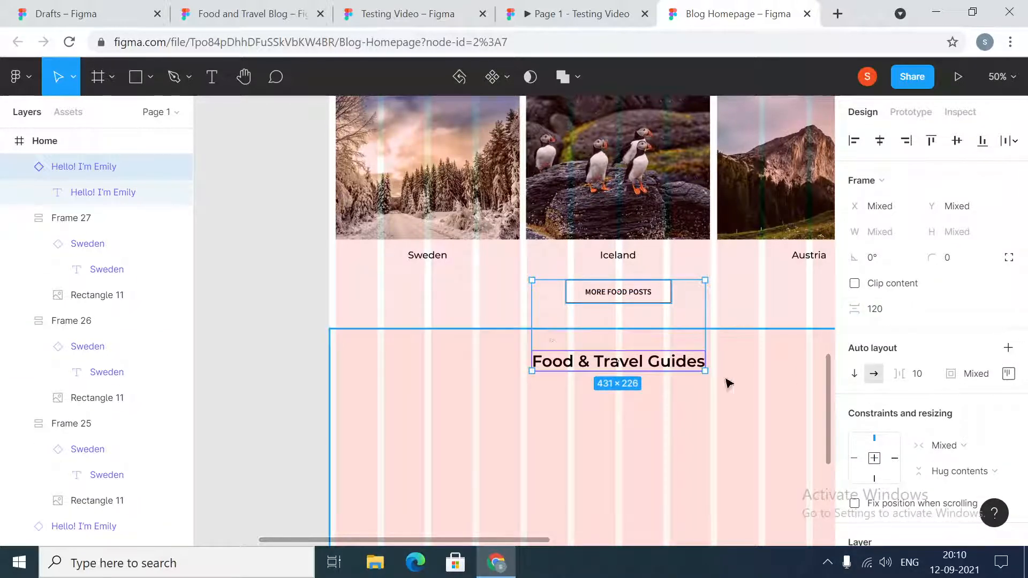
click(294, 292)
- Check the guide cards in the prototype, and in Blog Homepage draw a rectangle about 356 × 346 px below the Food & Travel Guides heading
click(541, 7)
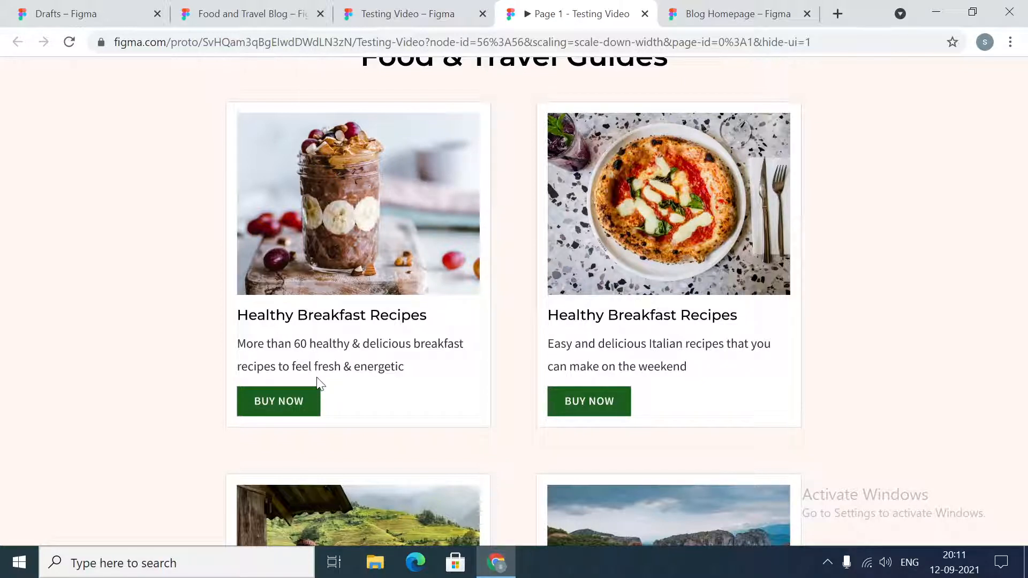
click(731, 8)
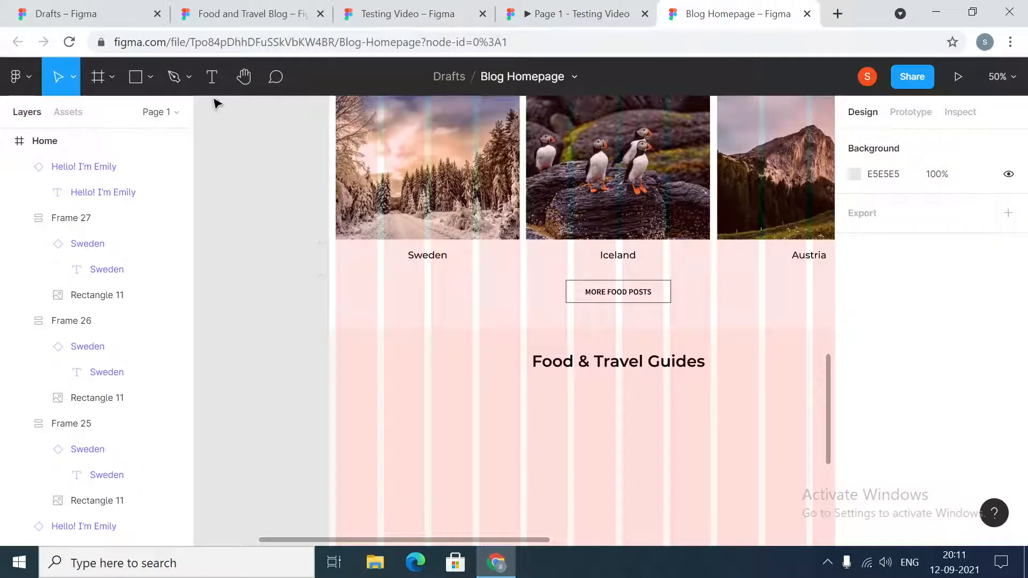
click(136, 76)
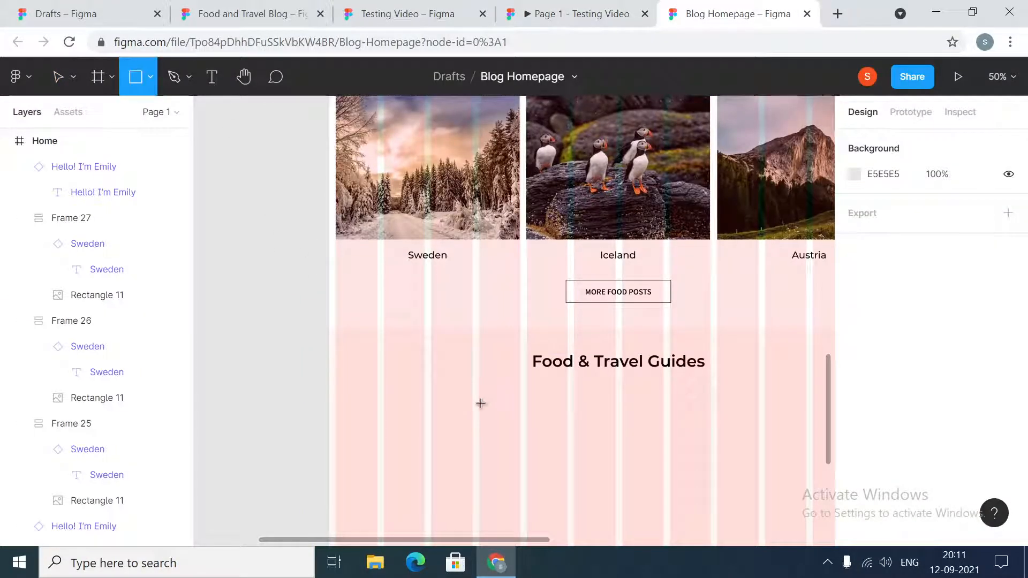
mouse_move(479, 399)
mouse_down()
mouse_move(523, 509)
mouse_move(613, 535)
mouse_move(610, 483)
mouse_move(623, 491)
mouse_up()
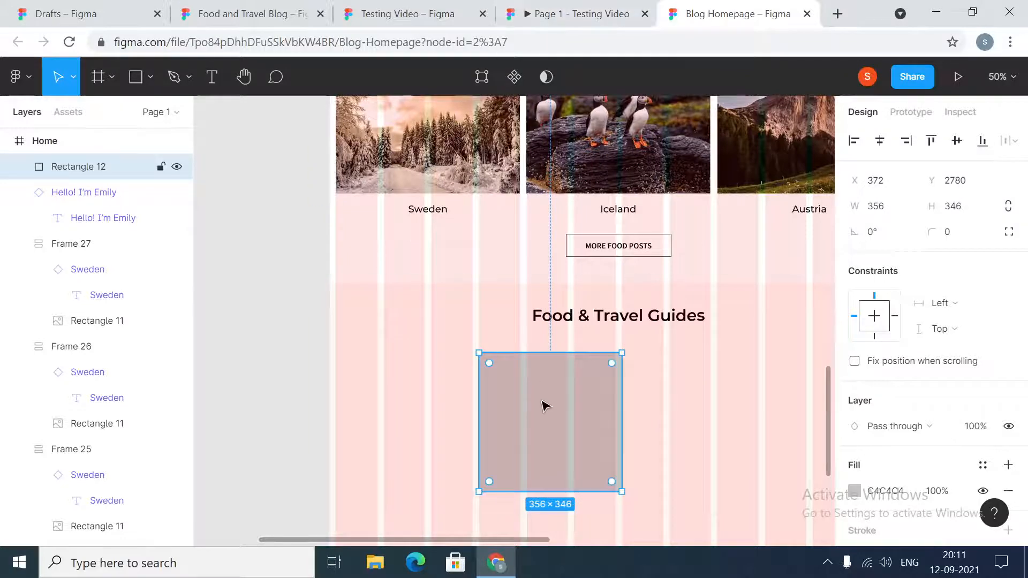
- Check the first guide card's dimensions in the Testing Video design file, and set the new rectangle's width to 372 in Blog Homepage
click(441, 12)
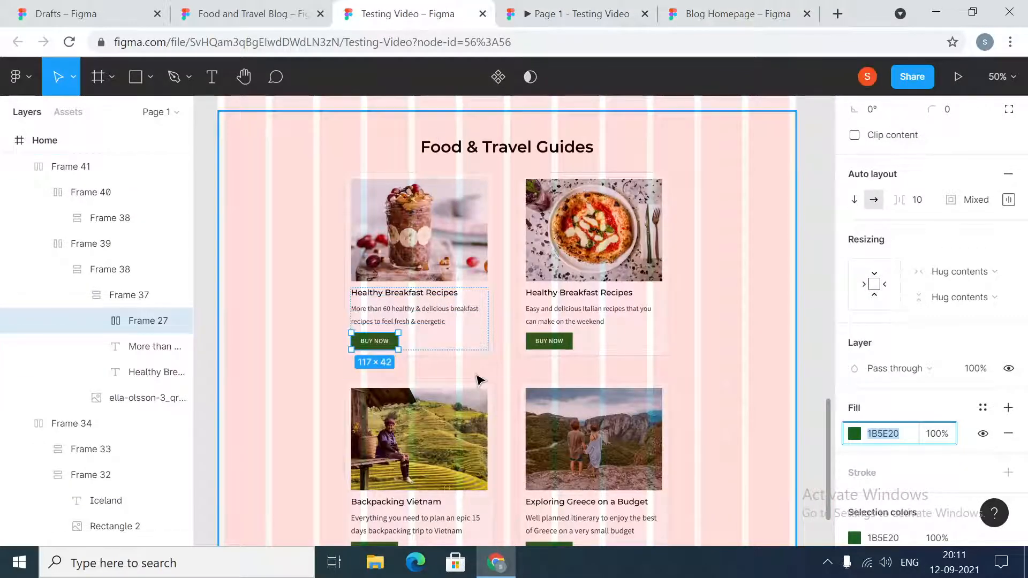
click(491, 349)
click(487, 340)
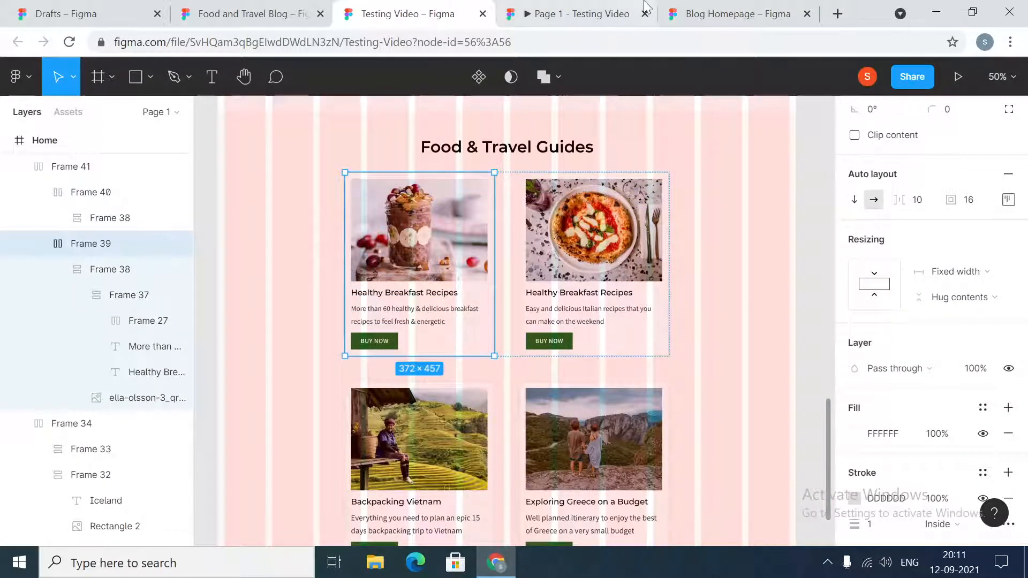
click(696, 5)
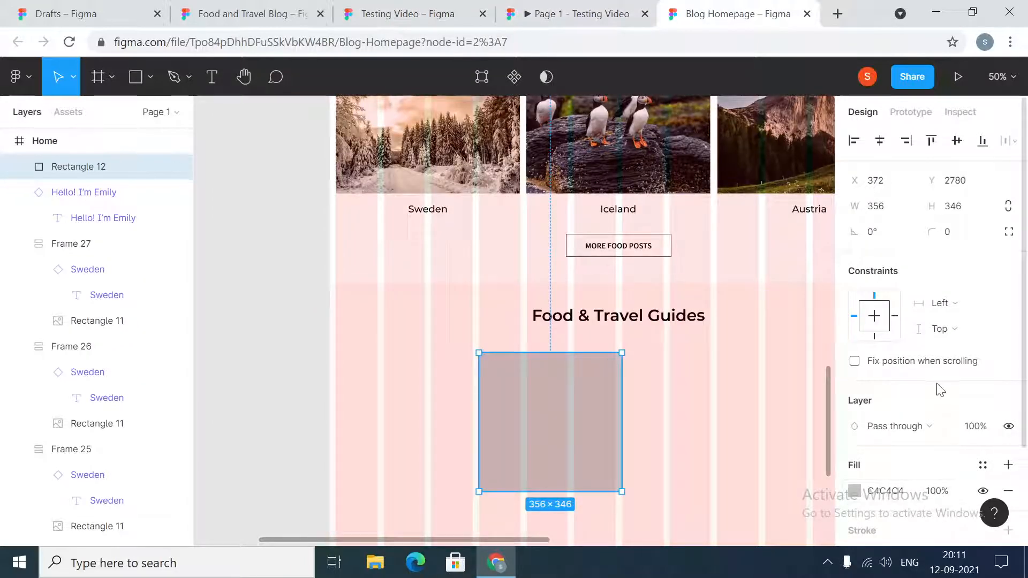
scroll(941, 390, down, 3)
scroll(941, 395, up, 3)
click(900, 211)
text(372)
key(Return)
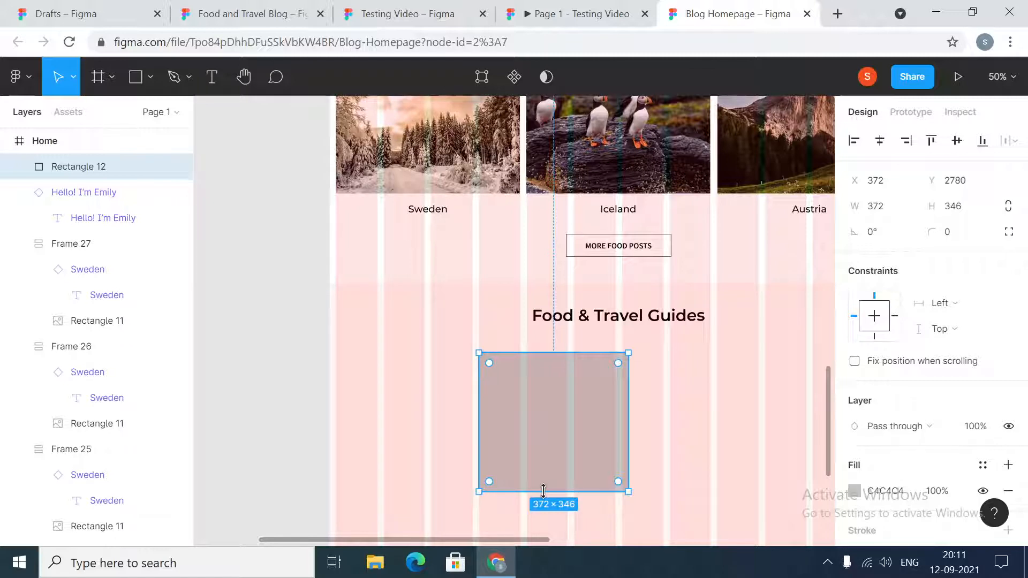
- Extend the card rectangle downward to a height of about 402 px and deselect it
drag(543, 491, 543, 514)
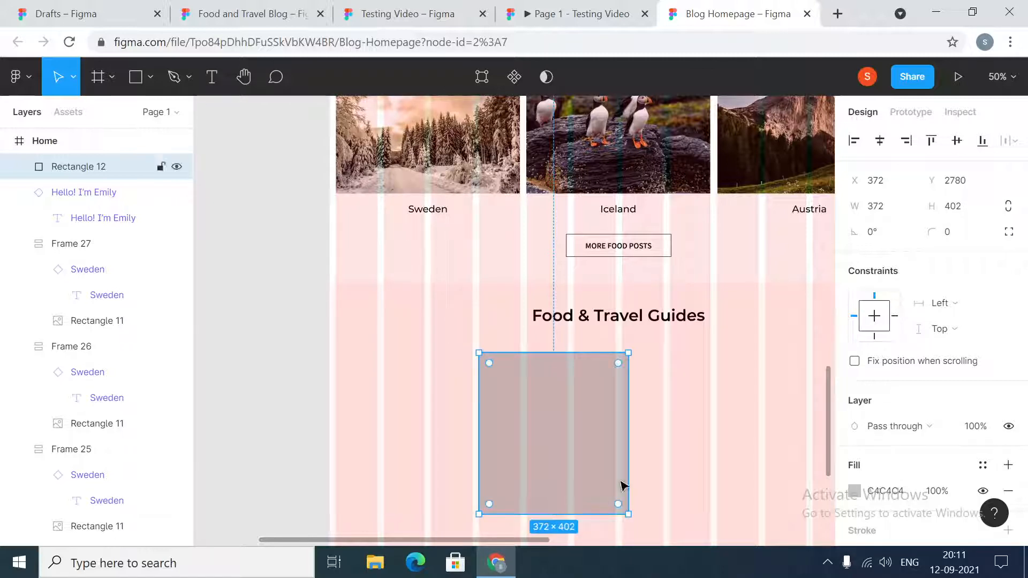
click(671, 448)
click(566, 441)
click(285, 395)
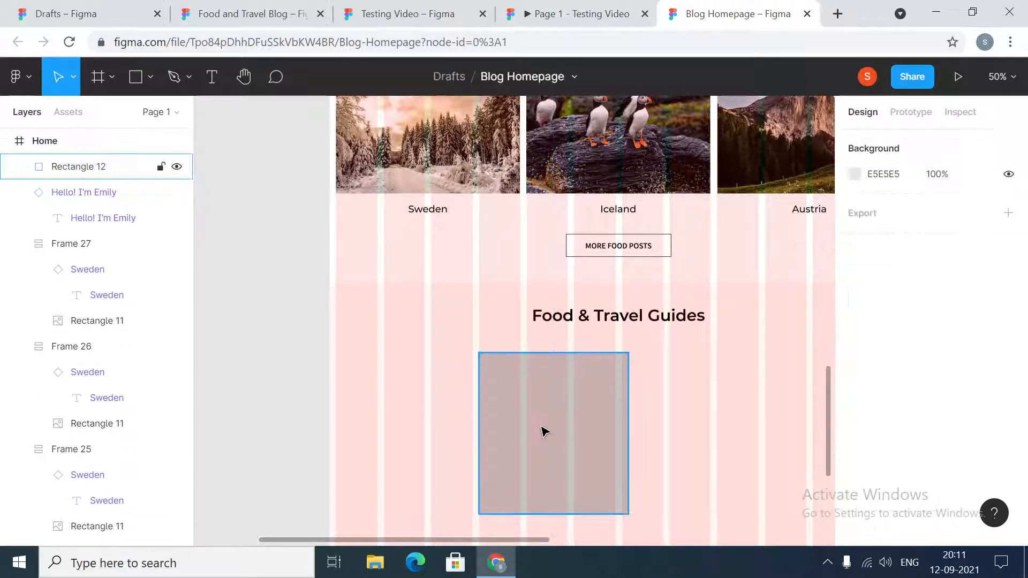
click(544, 432)
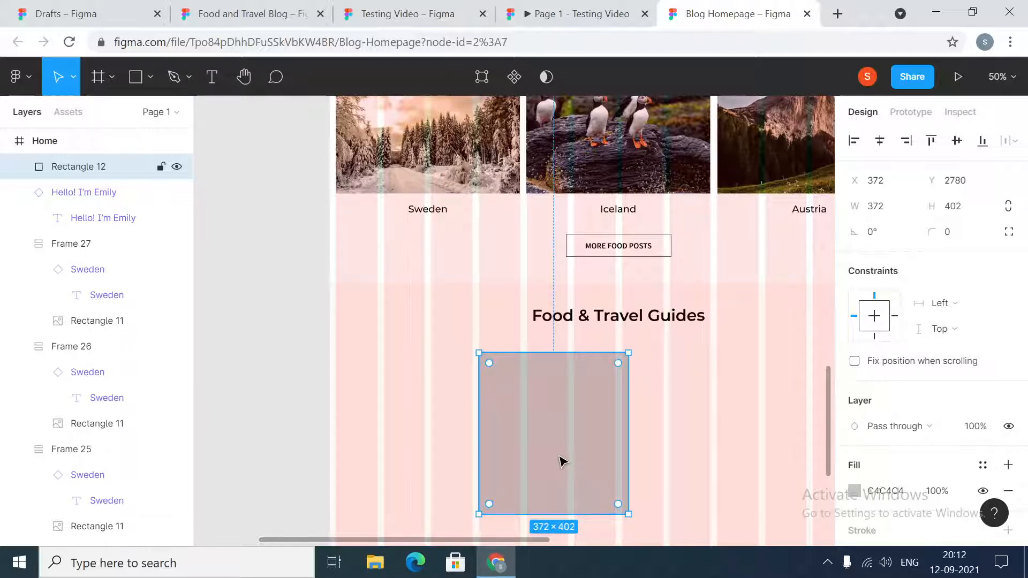
click(693, 409)
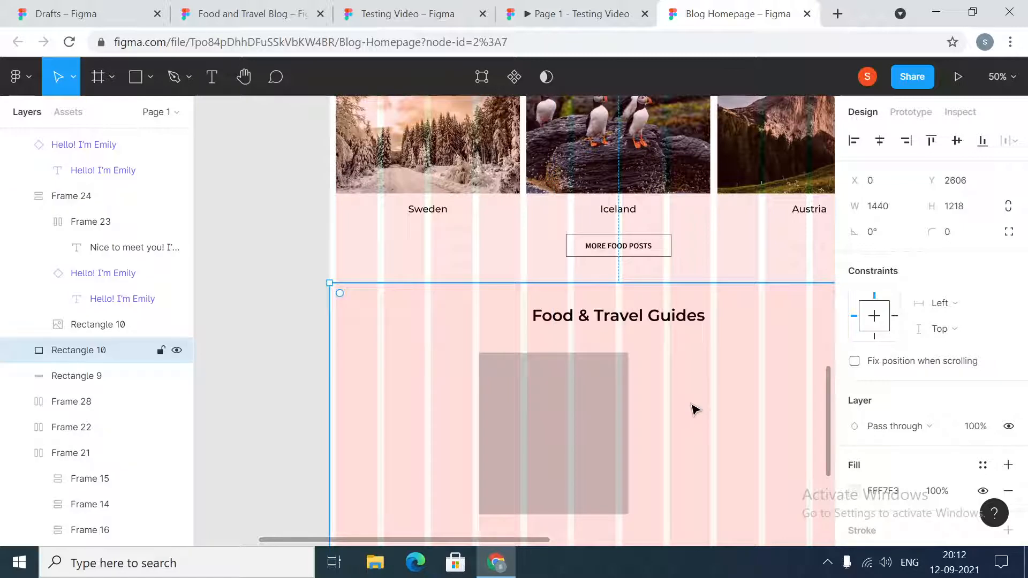
click(259, 350)
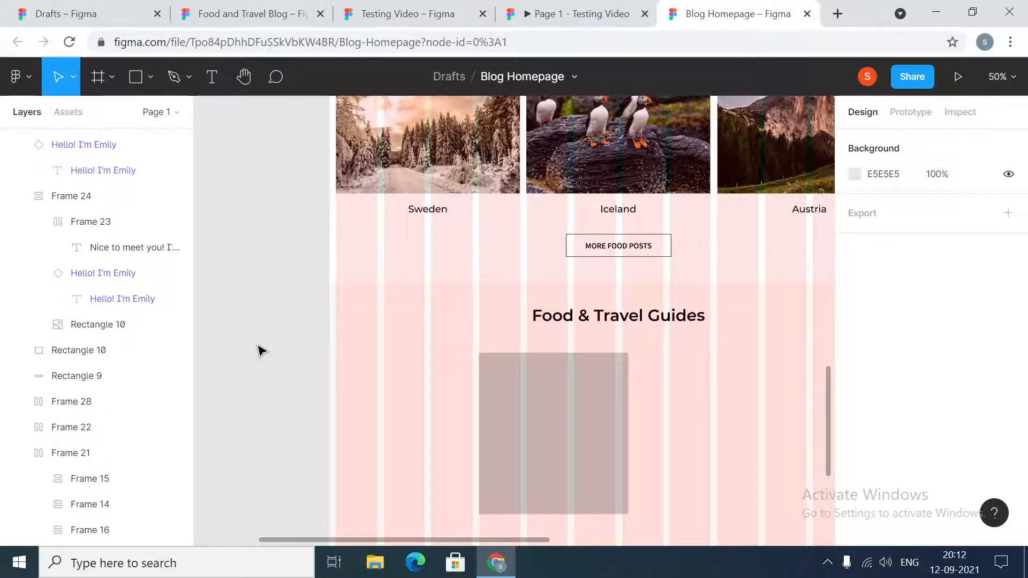
click(585, 432)
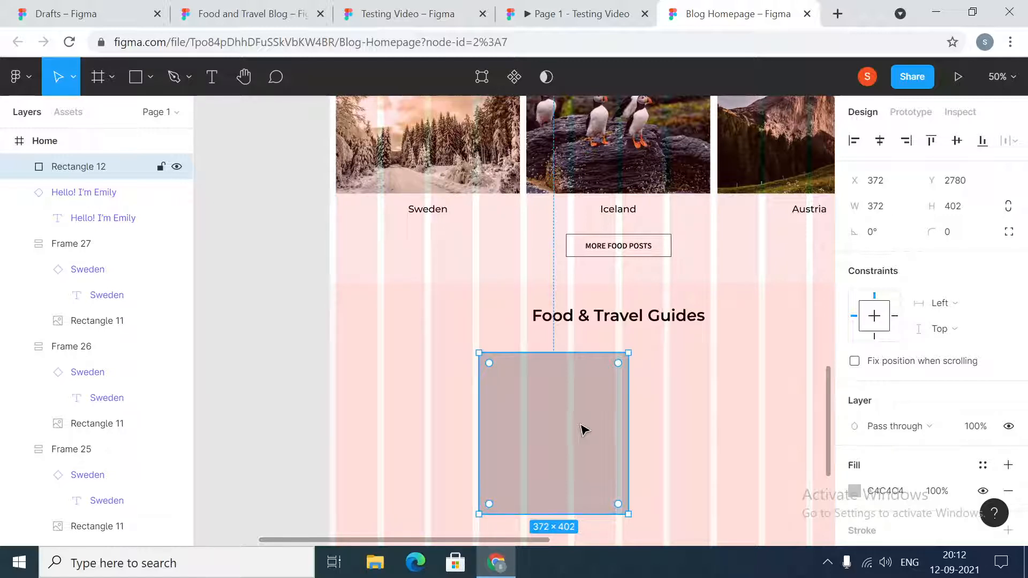
click(220, 359)
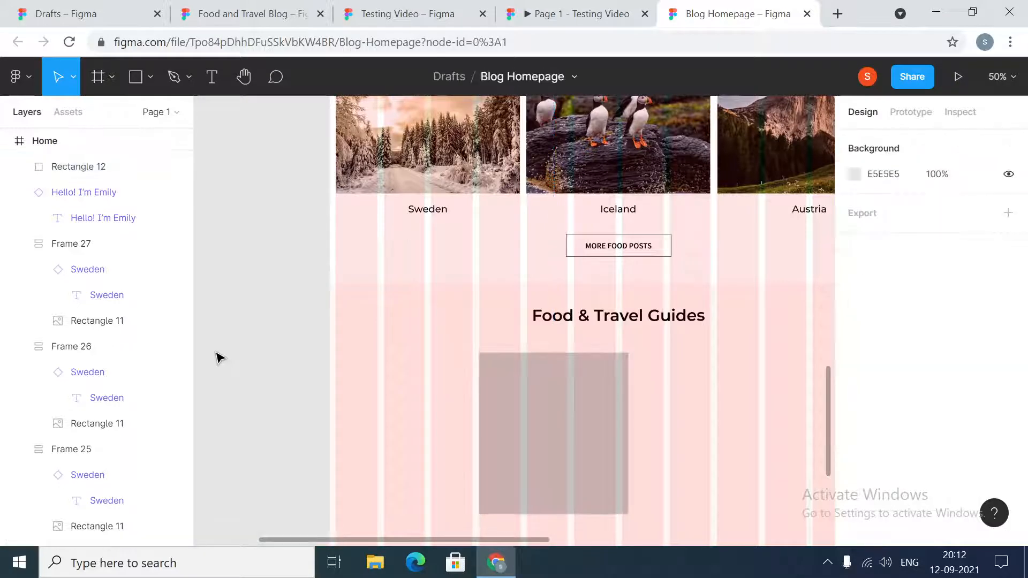
- Set the vertical spacing between the Food & Travel Guides heading and the card rectangle below it to 48, then deselect them
click(555, 427)
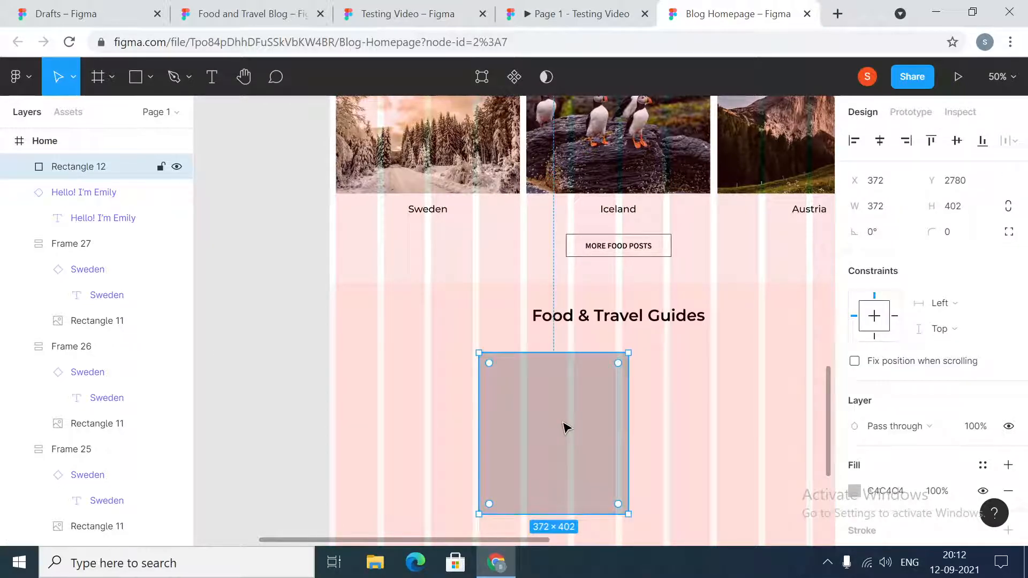
click(576, 321)
shift+click(574, 413)
click(889, 289)
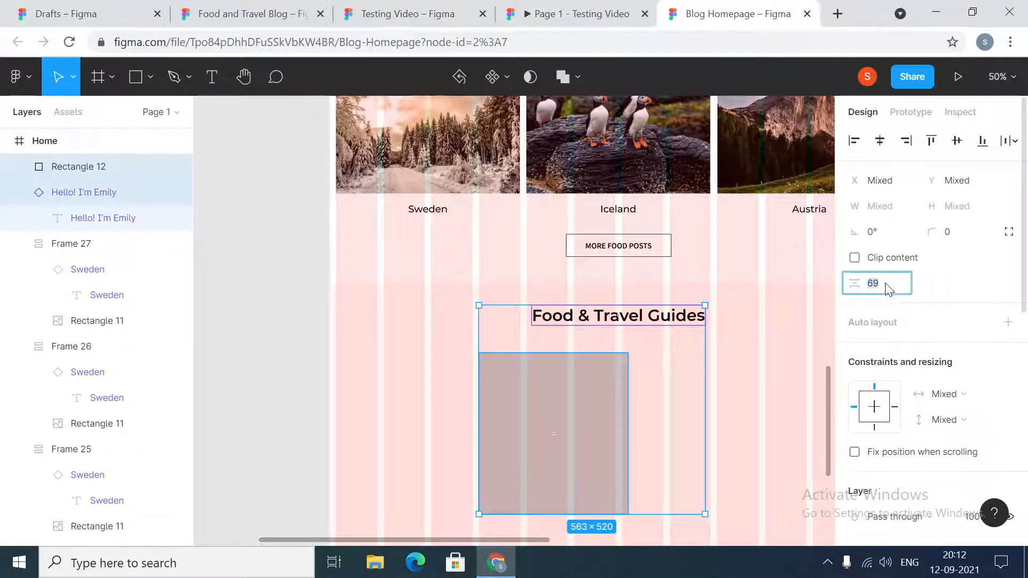
text(48)
key(Return)
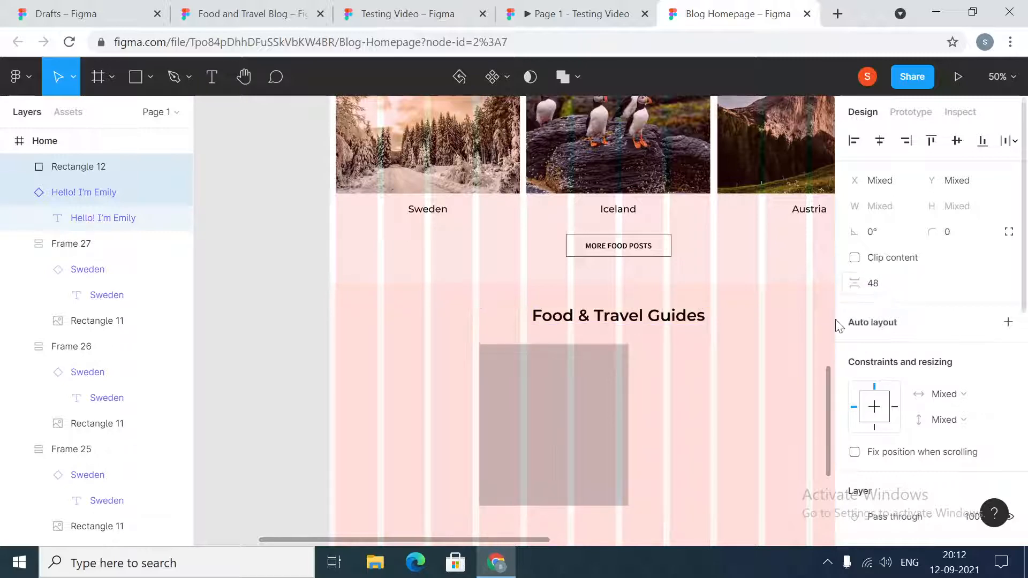
click(726, 385)
click(541, 380)
click(249, 249)
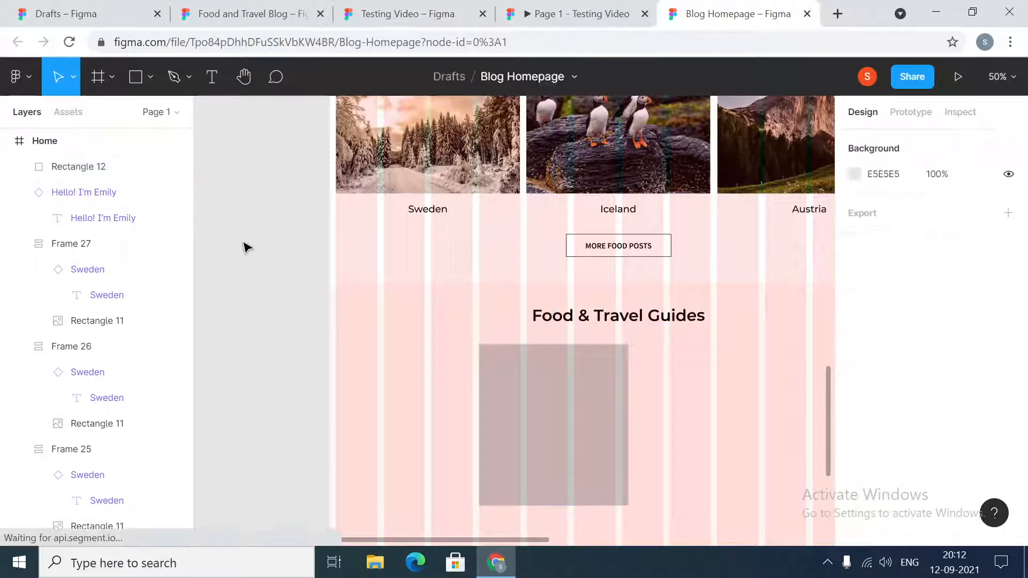
- Draw a rectangle about 348 × 232 px beside the card rectangle, and check the first guide image's dimensions in the Testing Video file
click(137, 90)
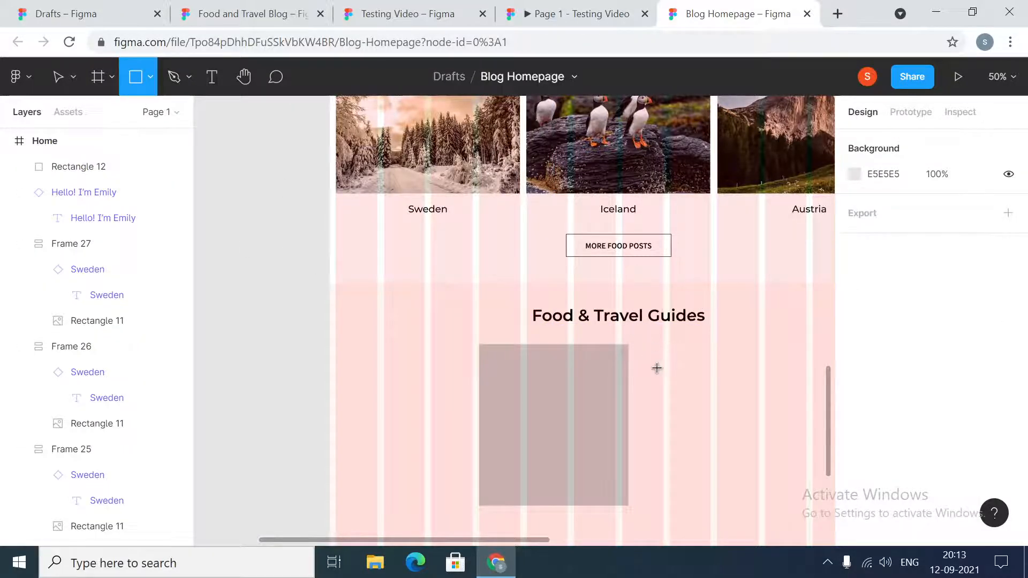
mouse_move(647, 344)
mouse_down()
mouse_move(766, 437)
mouse_move(787, 438)
mouse_up()
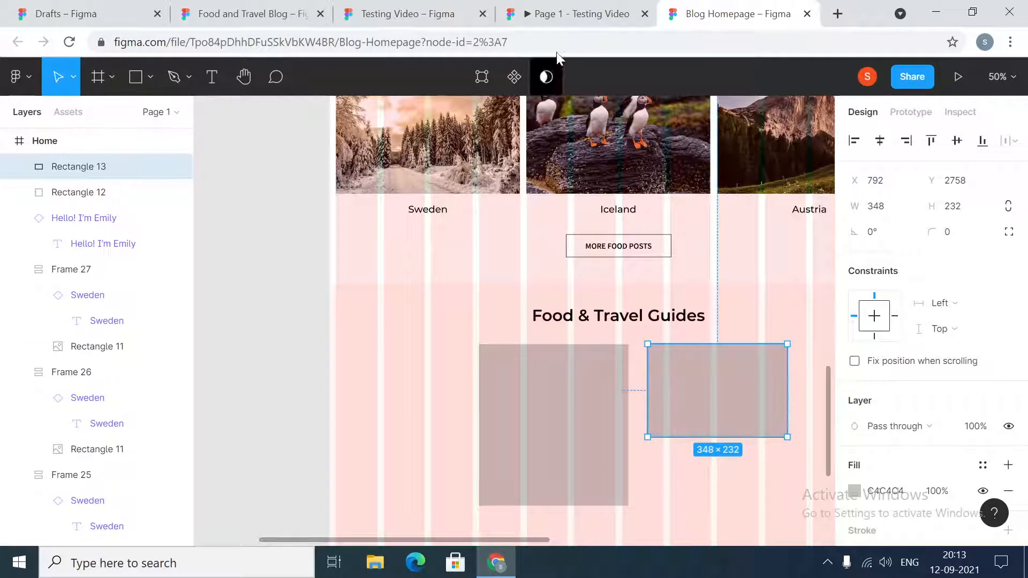
click(463, 7)
click(438, 262)
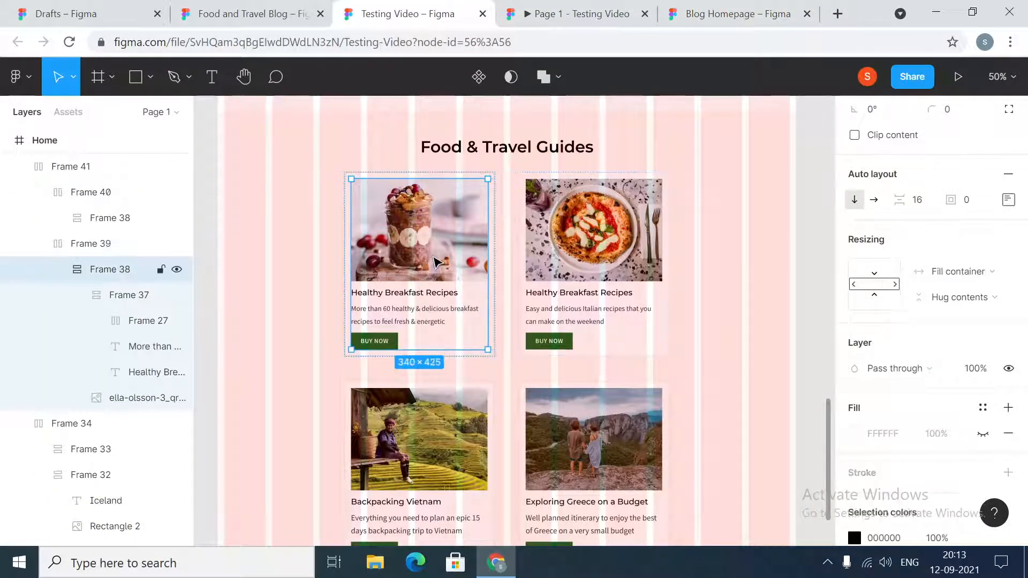
double_click(438, 263)
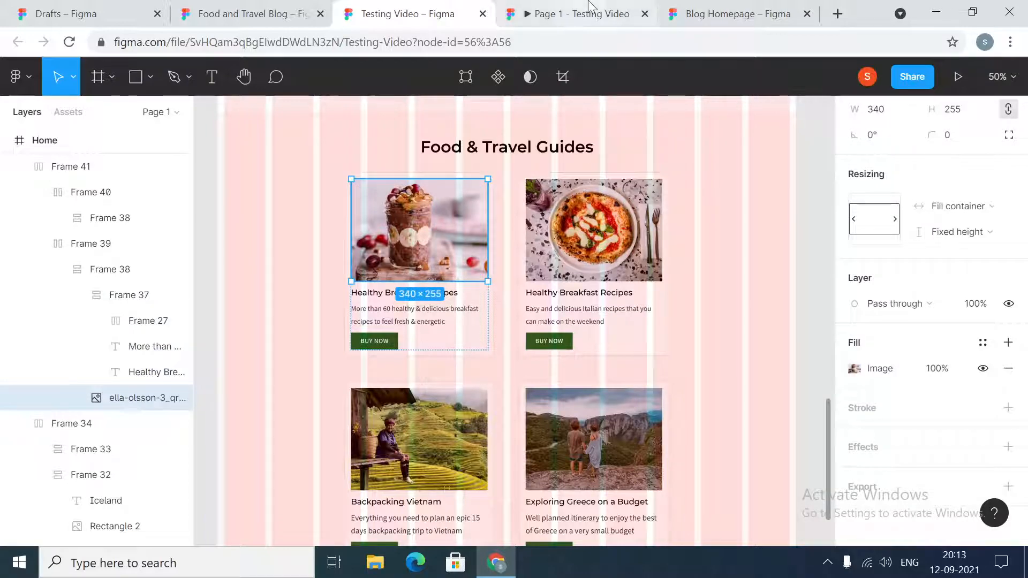
- In Blog Homepage, set the new rectangle's size to 340 × 255 and extend the card rectangle downward to a height of about 569 px
click(696, 8)
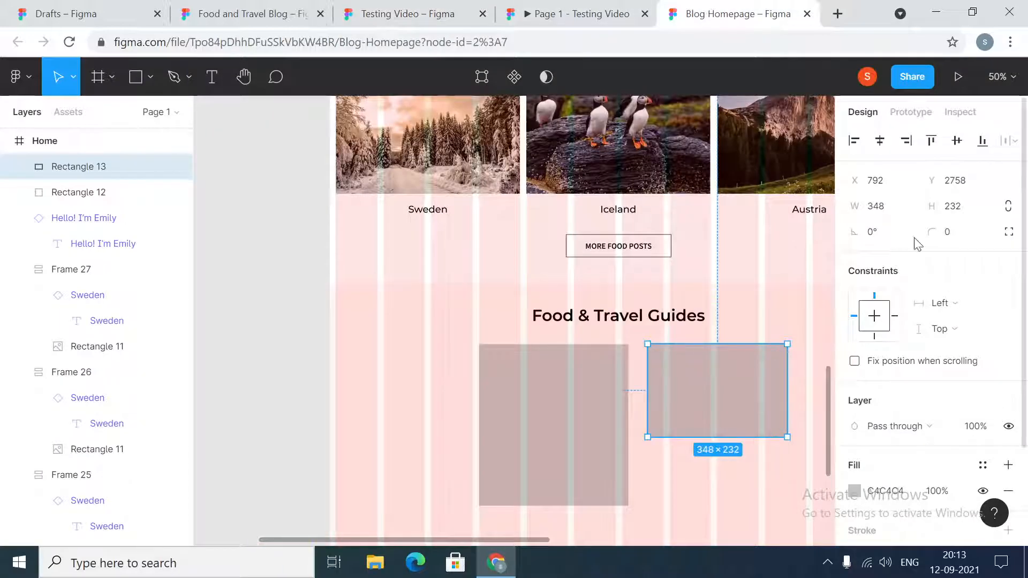
click(901, 207)
text(340)
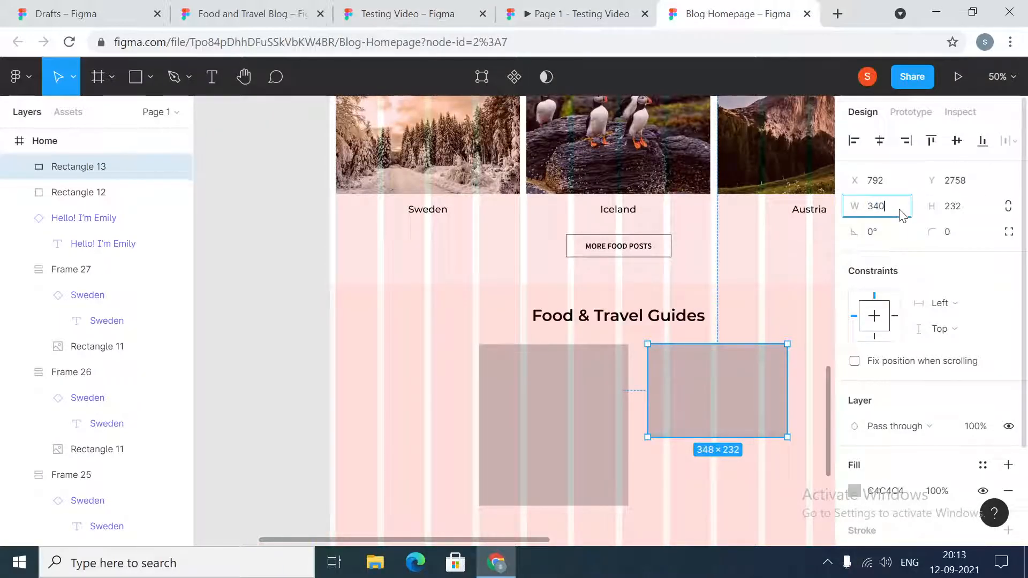
key(Tab)
text(255)
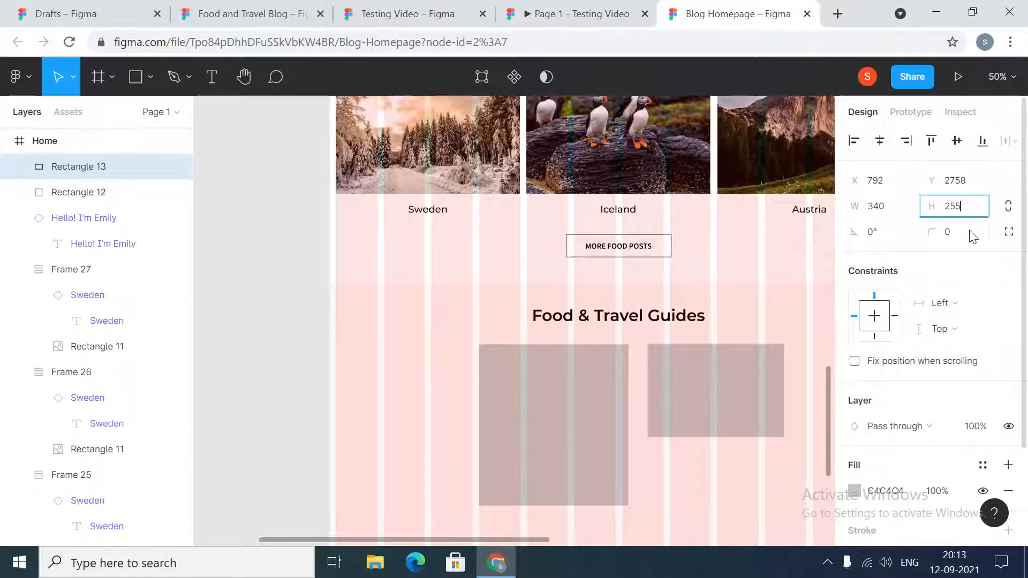
key(Return)
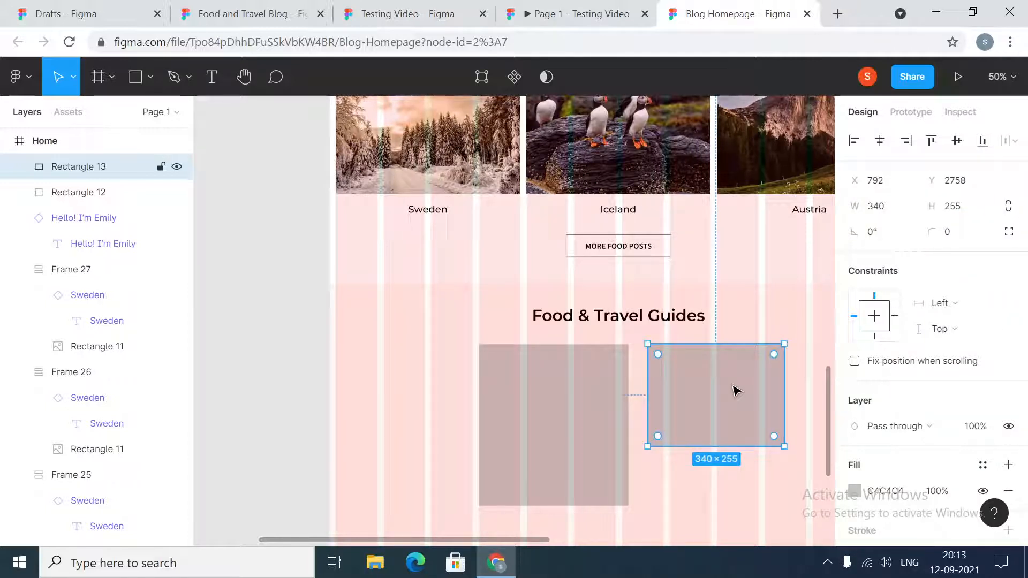
click(561, 475)
drag(570, 506, 571, 536)
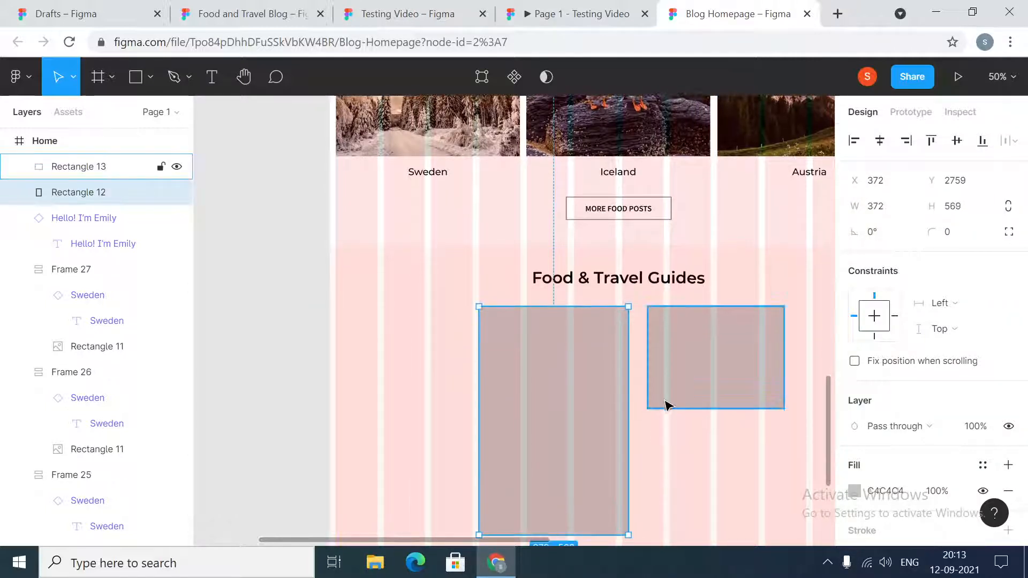
- Fill the 340 × 255 rectangle with the breakfast-recipes image from the images folder
click(701, 385)
click(854, 491)
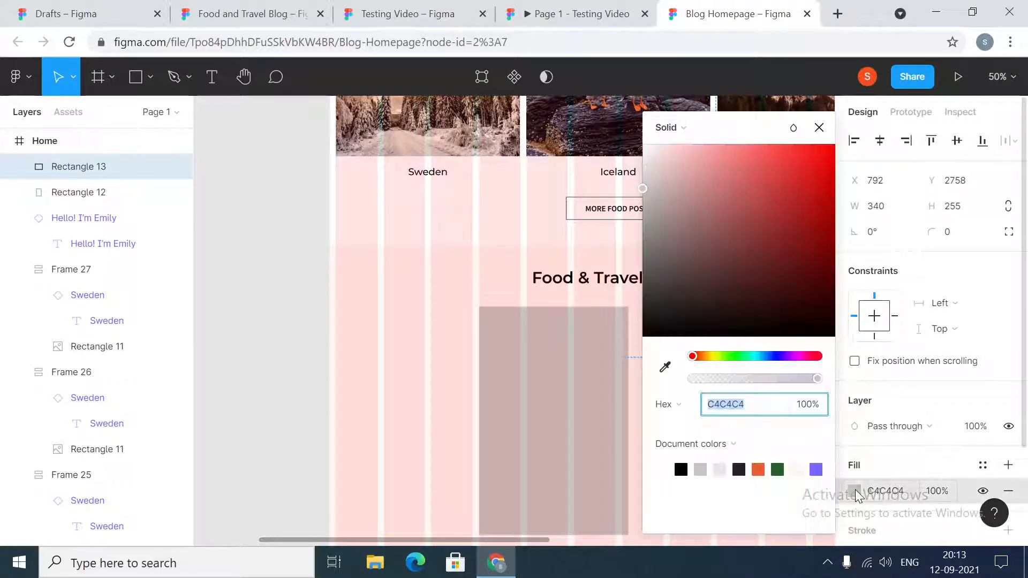
click(670, 128)
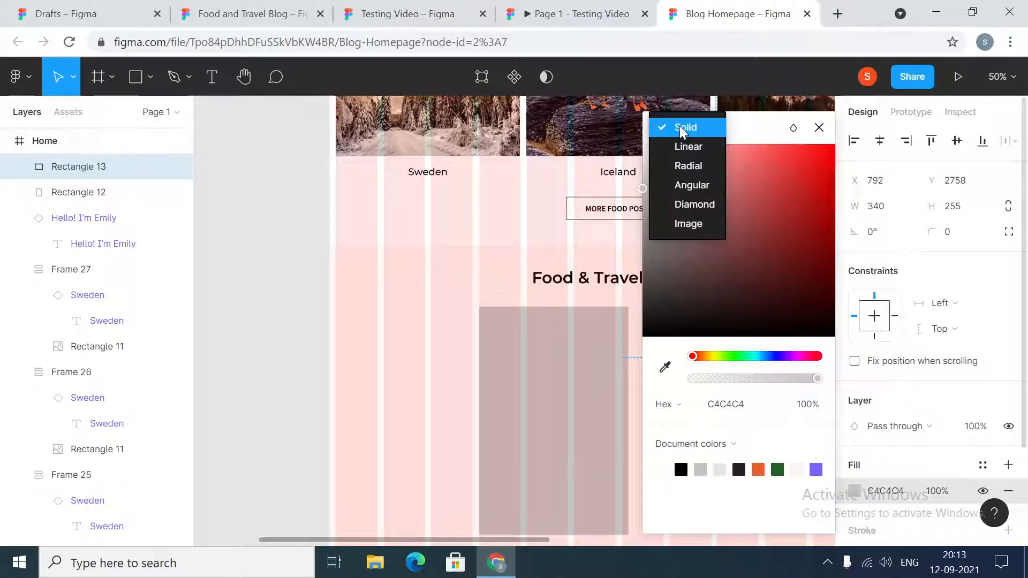
click(692, 225)
click(732, 237)
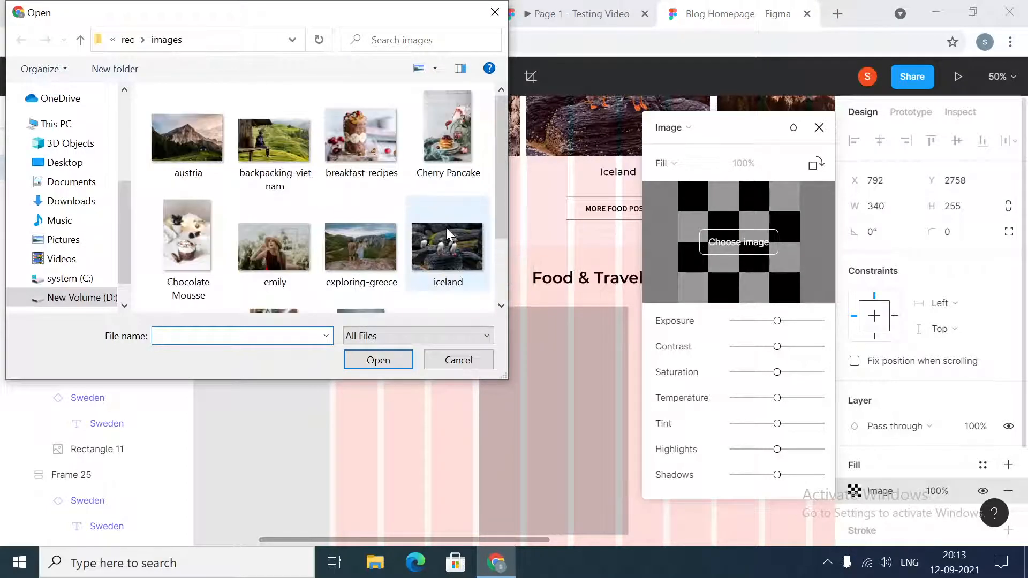
scroll(375, 251, down, 1)
click(445, 261)
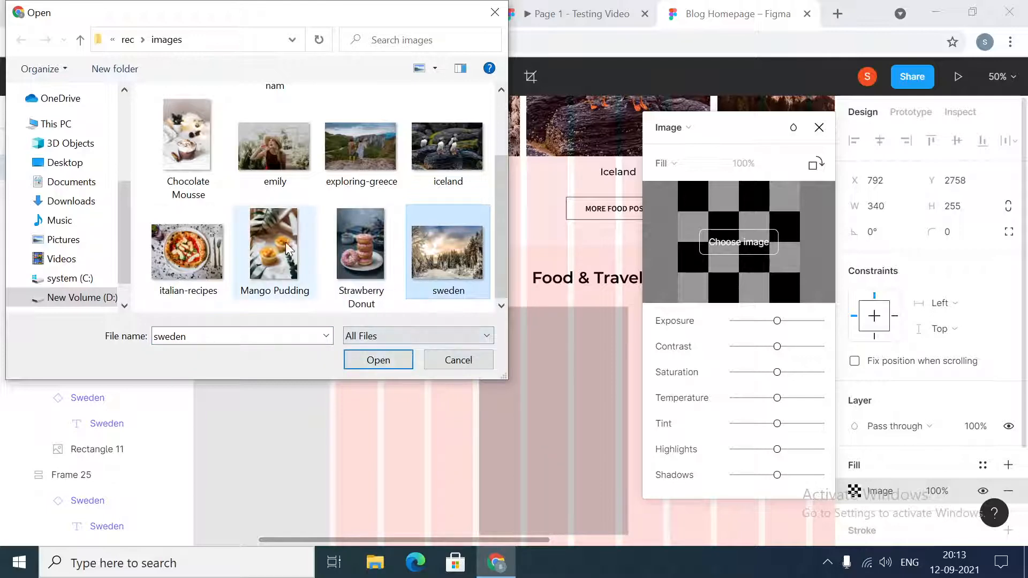
scroll(268, 211, up, 1)
click(340, 134)
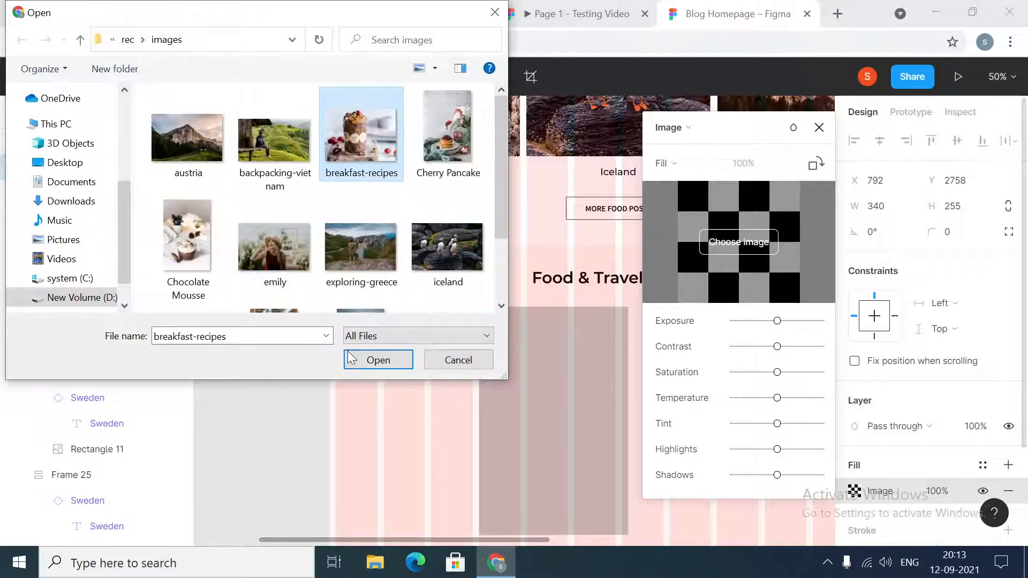
click(370, 361)
key(Escape)
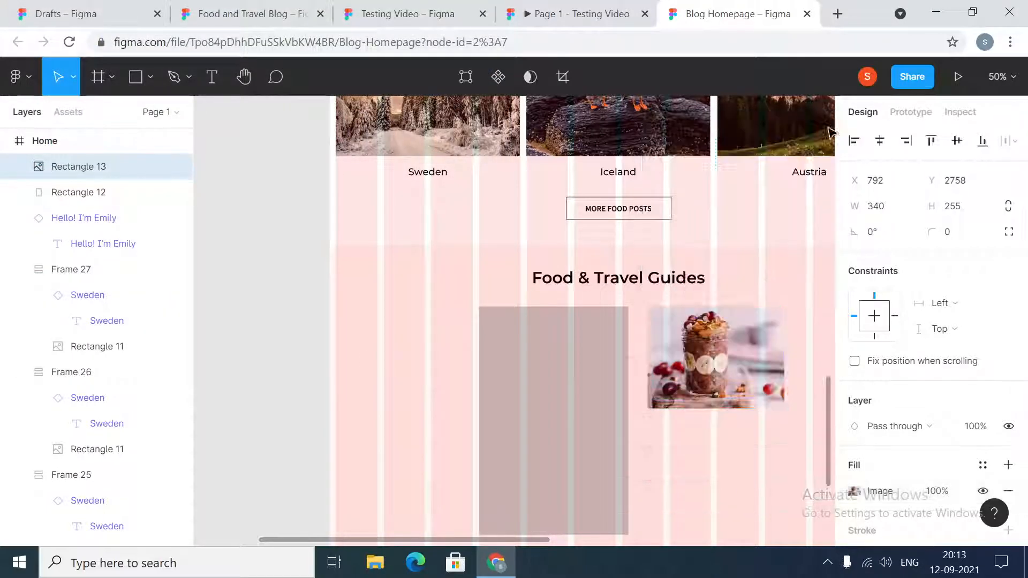
click(750, 446)
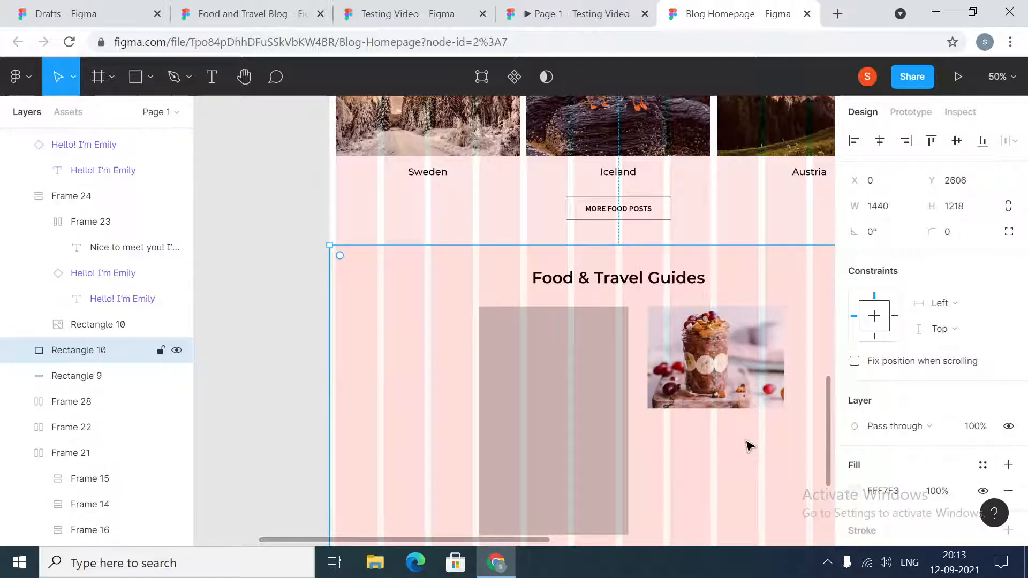
- Add the text "Breakfast Recipes" and place it under the breakfast image, aligned with the image's left edge
click(211, 77)
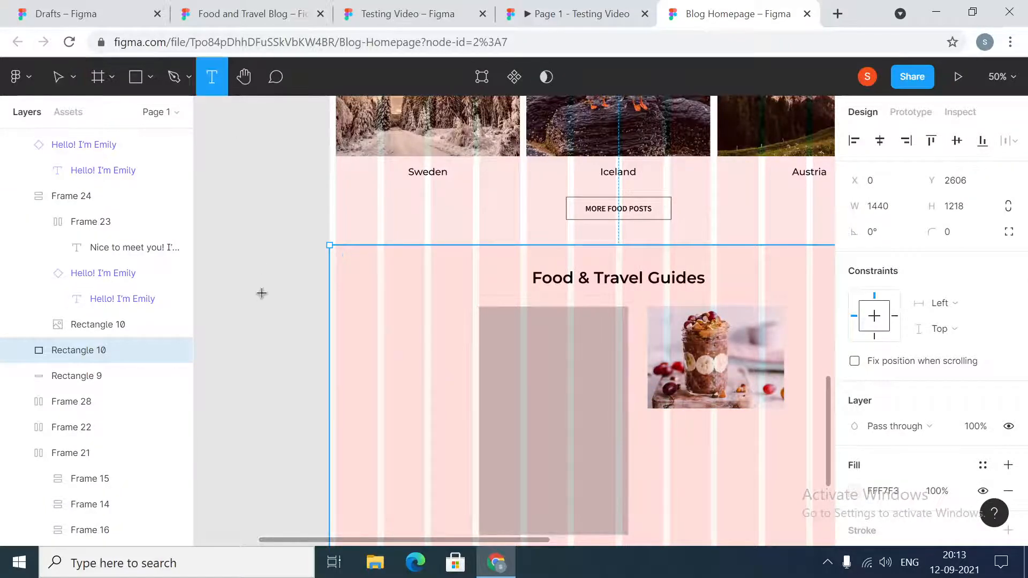
click(262, 298)
text(B)
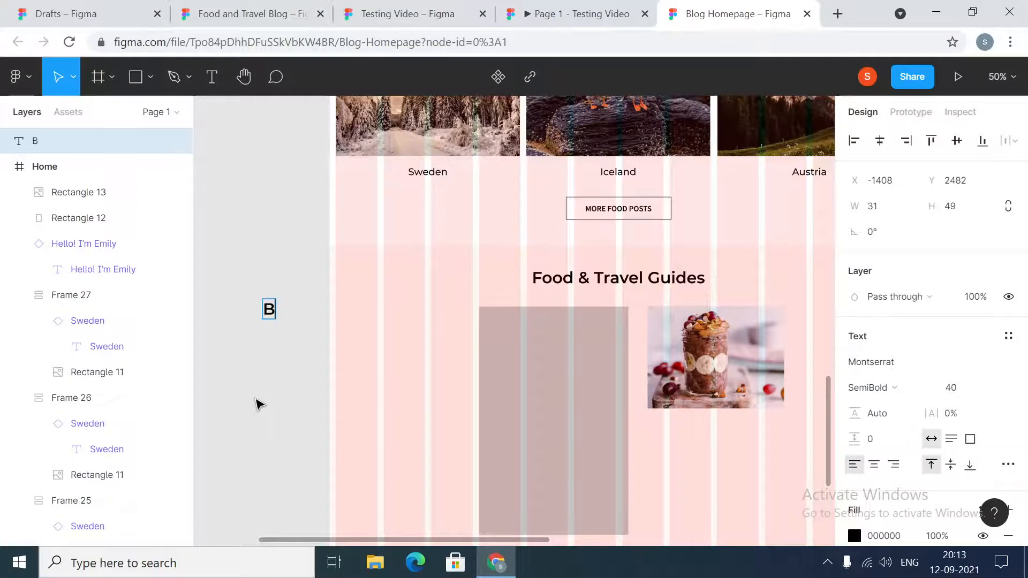
text(reakfast)
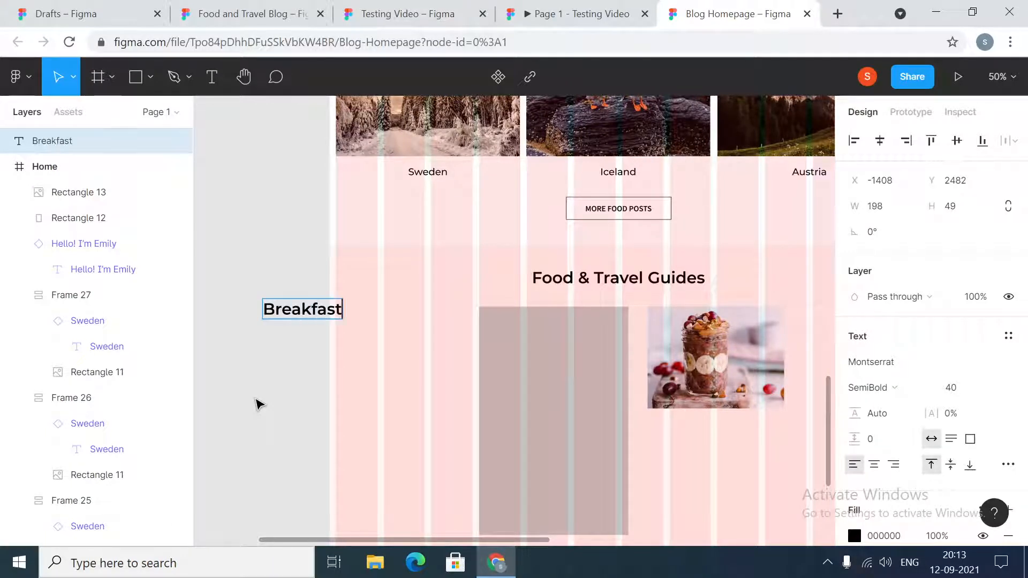
text( Recipes)
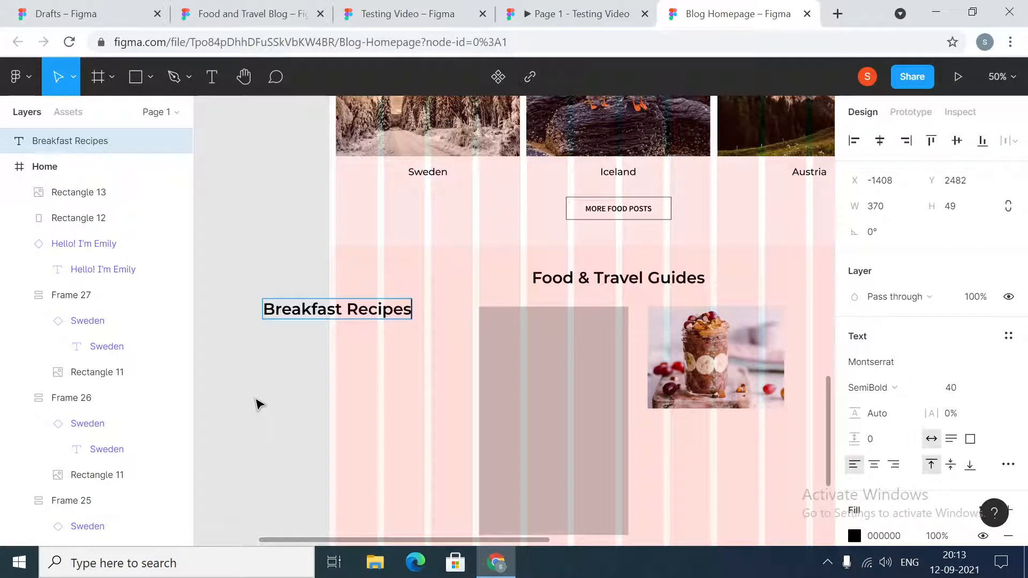
key(Escape)
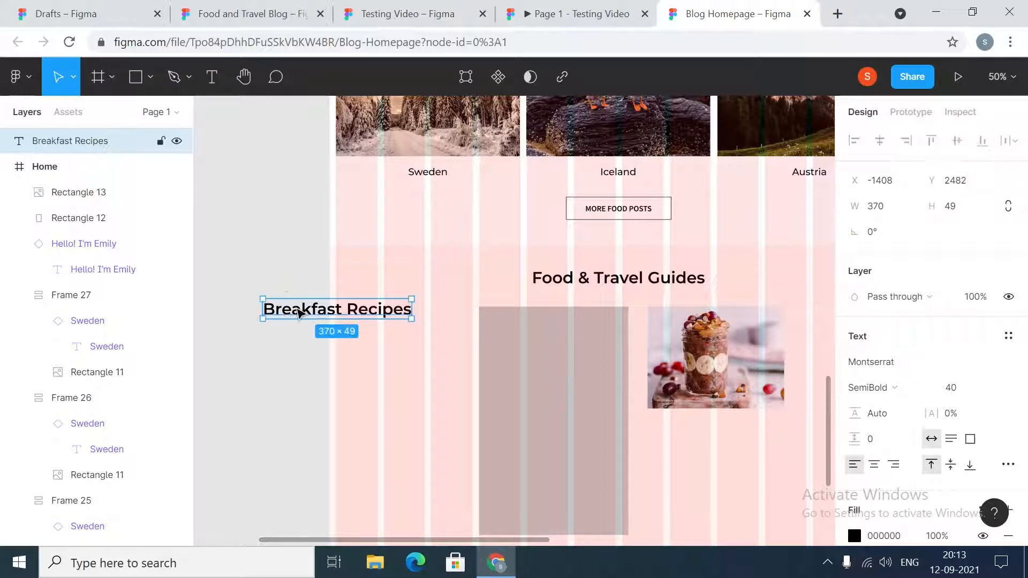
drag(298, 310, 688, 434)
- Set the Breakfast Recipes title to font size 20 and Medium weight, then leave the text
click(956, 518)
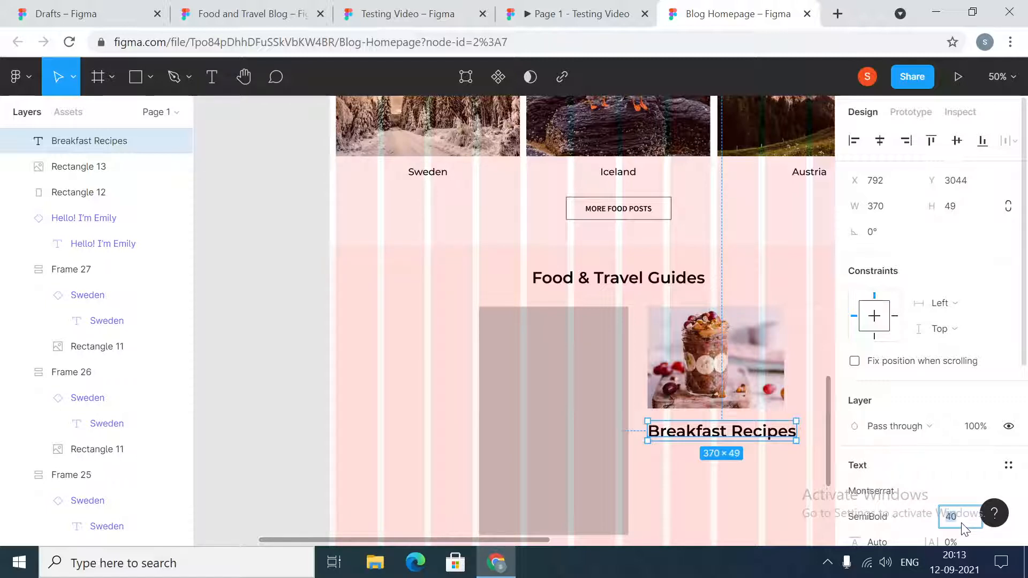
text(20)
key(Return)
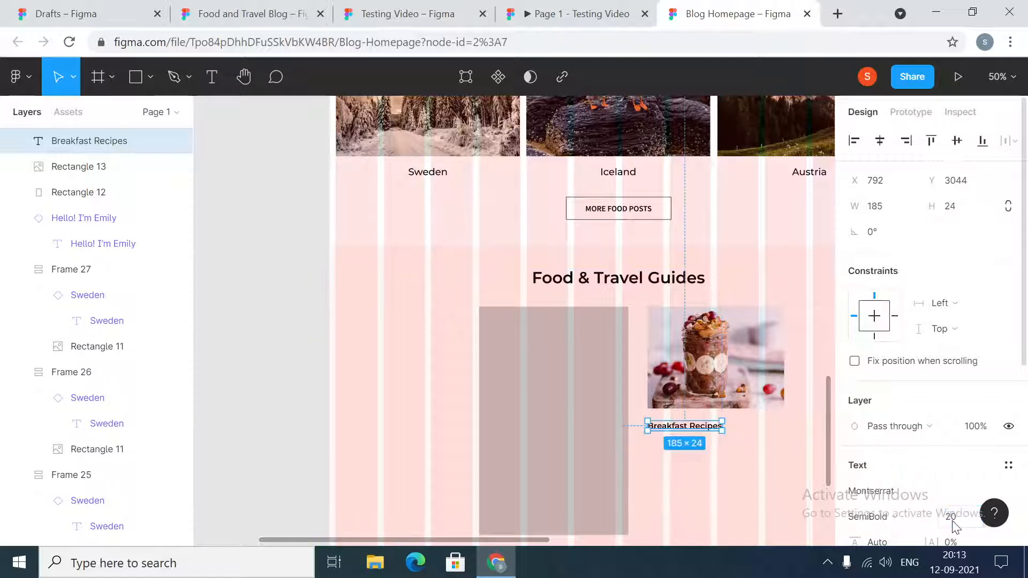
click(910, 516)
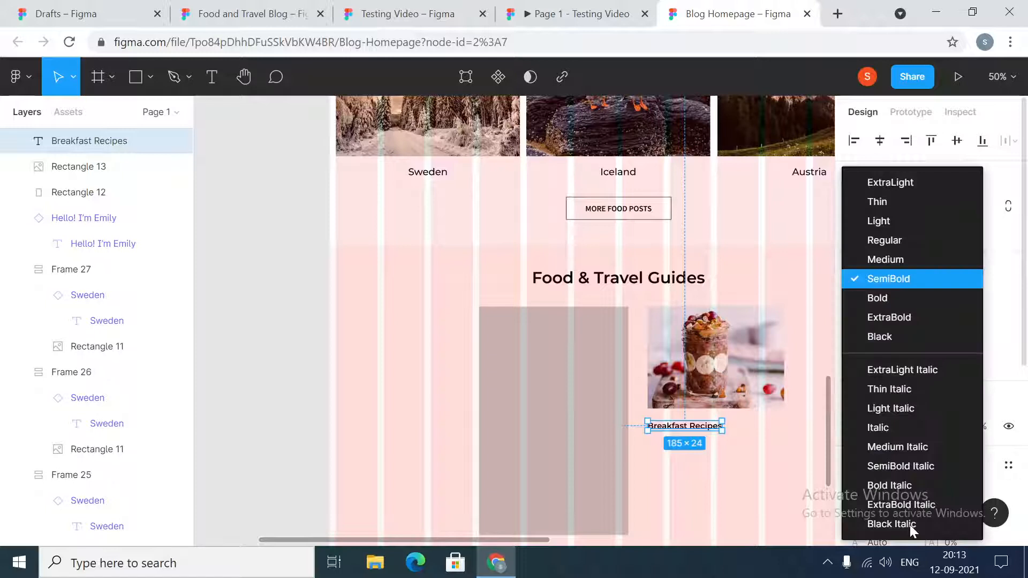
click(883, 259)
click(699, 459)
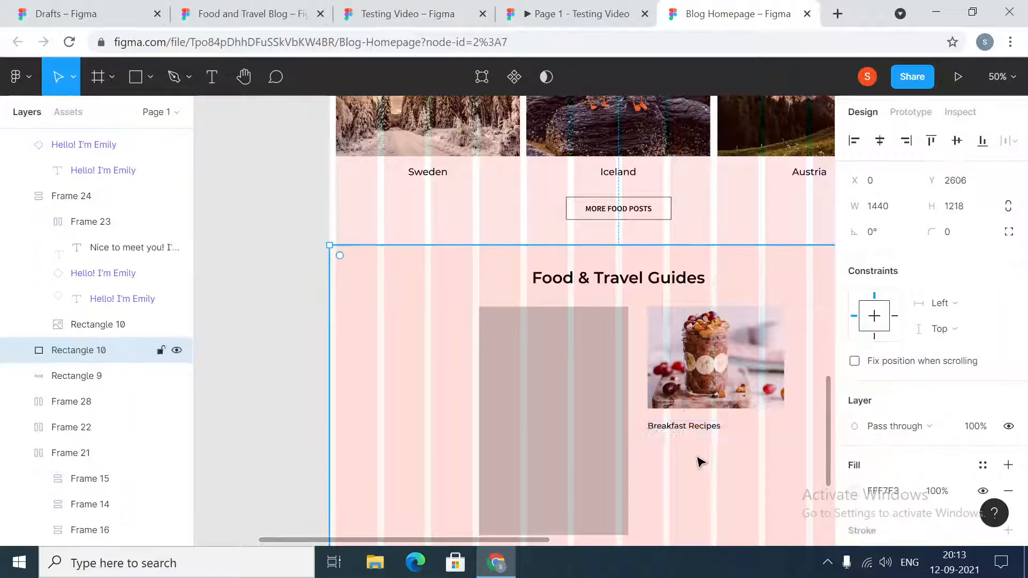
- Set the vertical spacing between the breakfast image and the Breakfast Recipes title to 24
click(683, 402)
shift+click(668, 432)
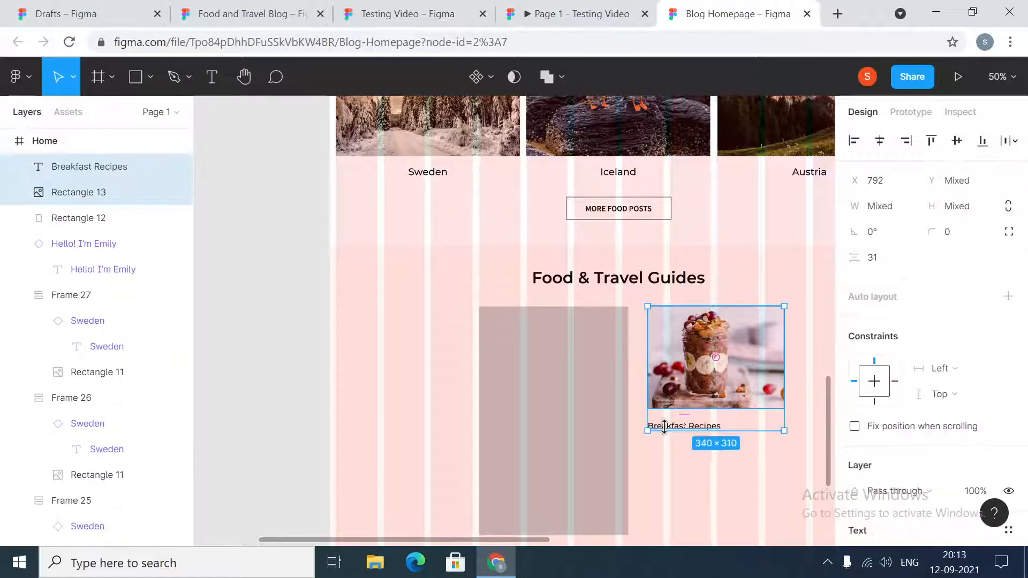
click(897, 262)
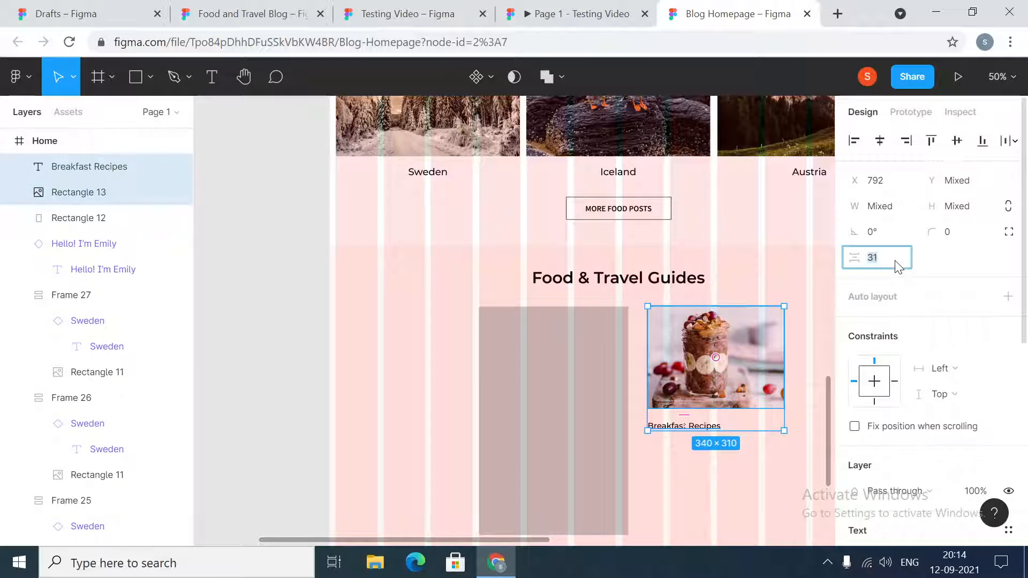
text(24)
key(Return)
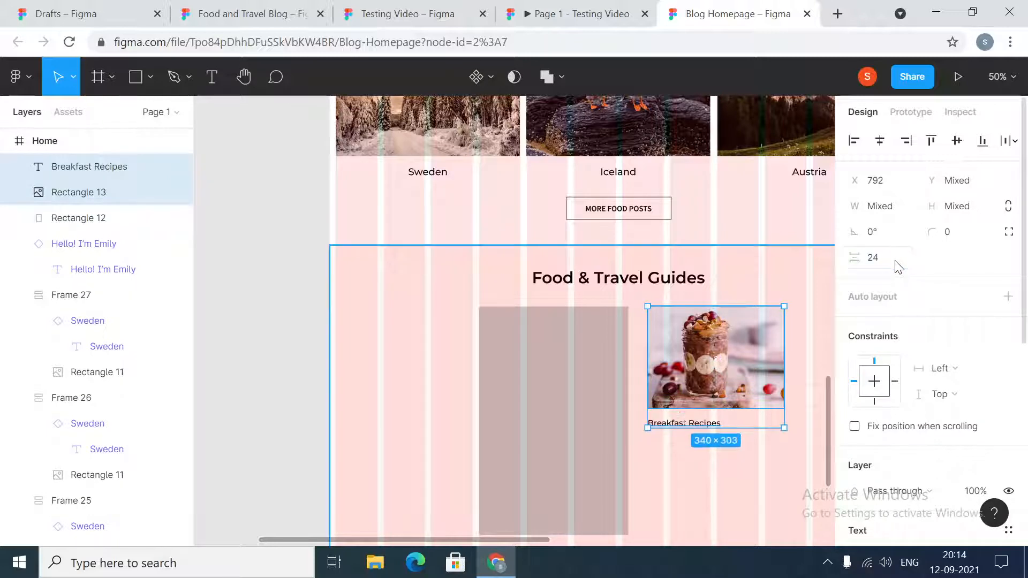
click(695, 485)
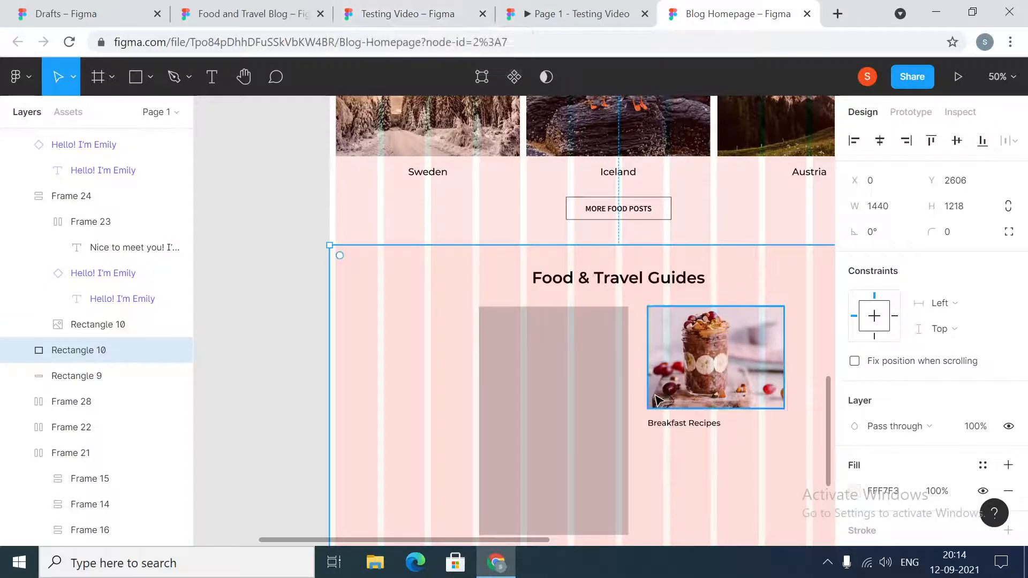
- Reorder the grey 372 × 569 card rectangle so its layer sits directly above the section background Rectangle 10
click(520, 393)
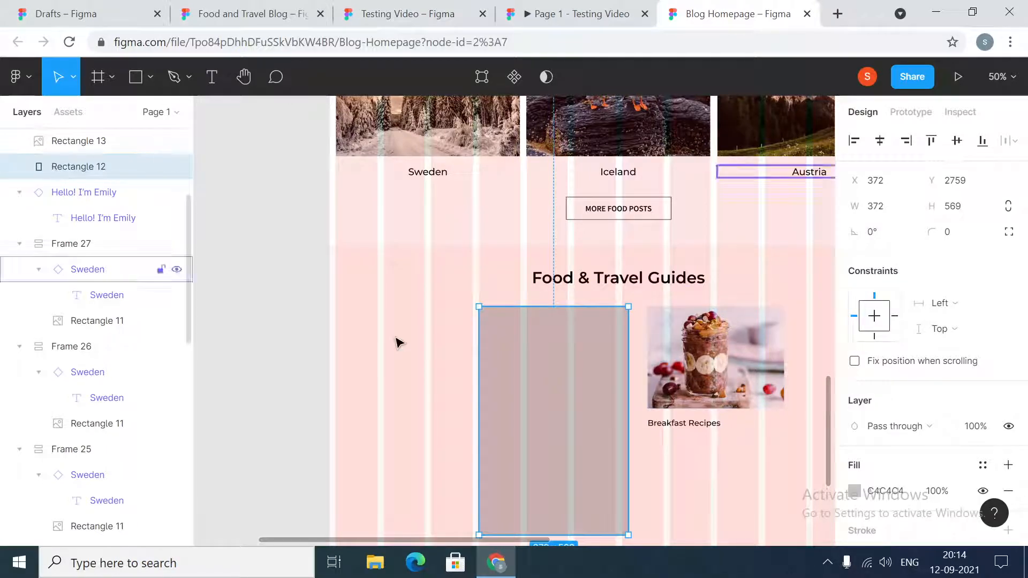
right_click(82, 170)
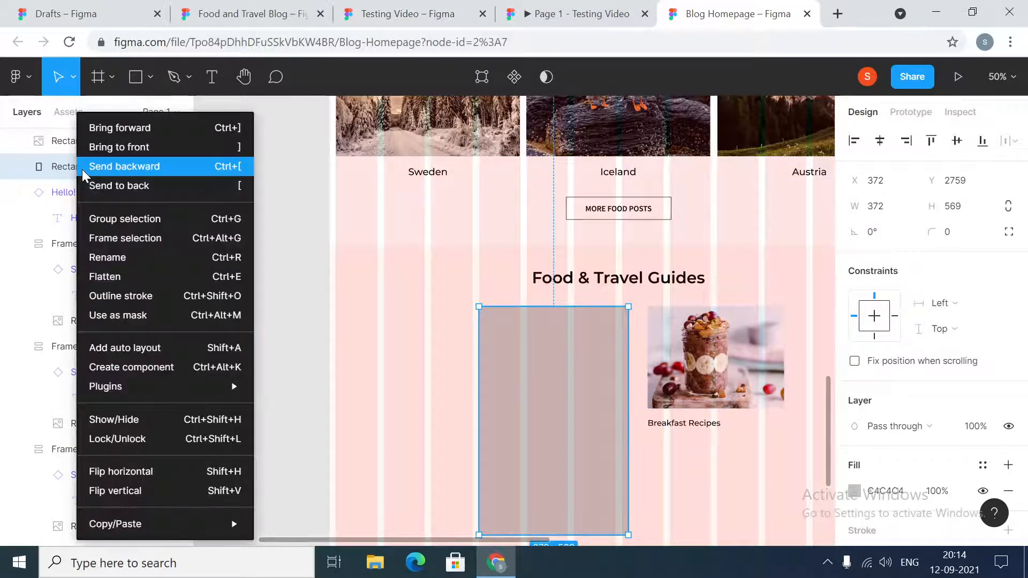
click(117, 168)
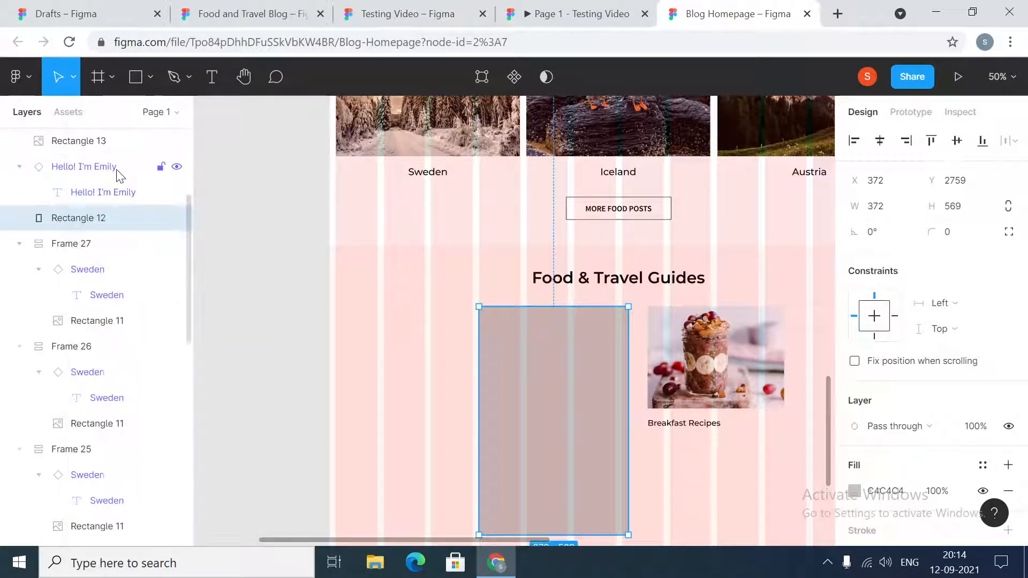
right_click(88, 221)
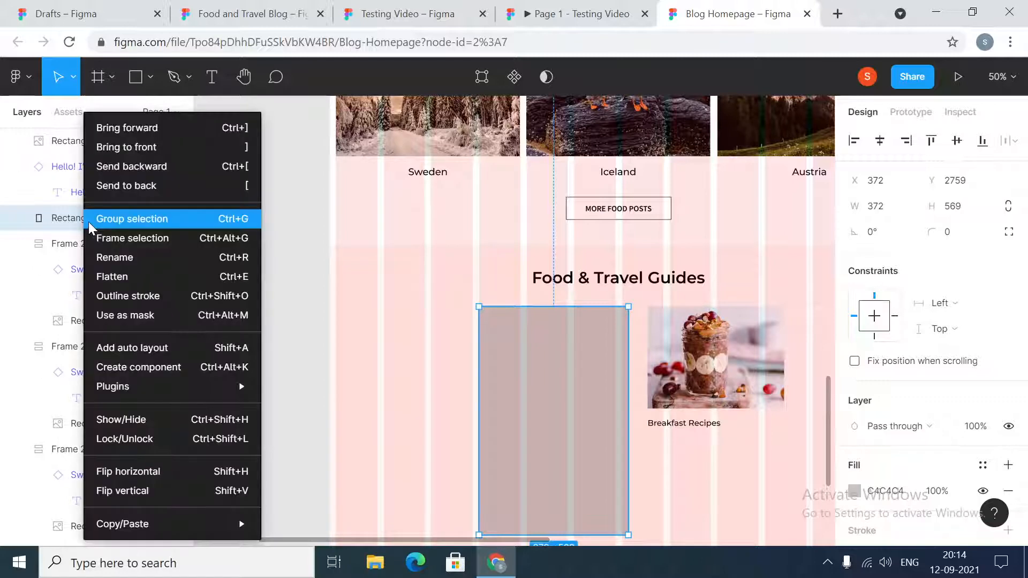
click(124, 185)
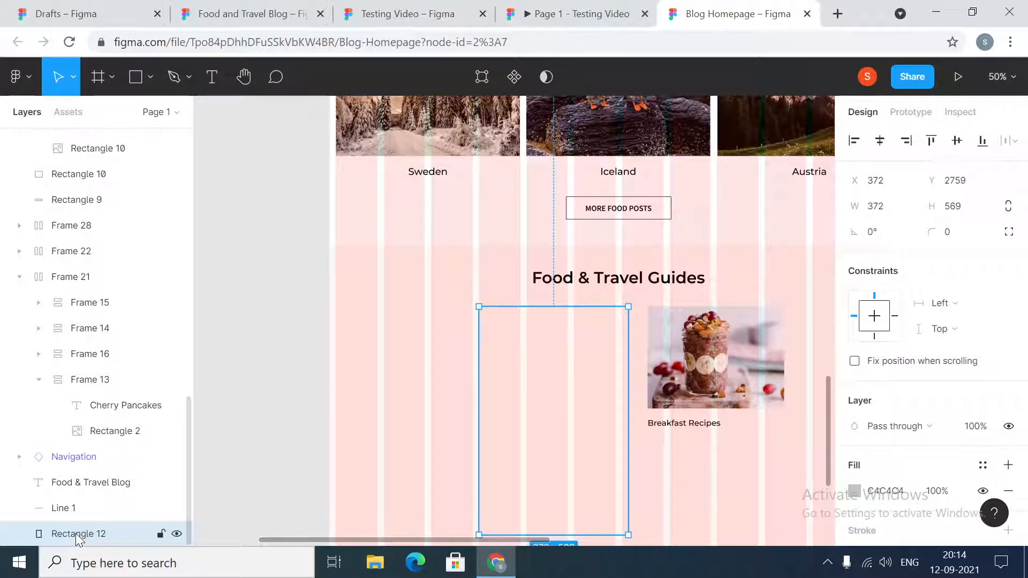
drag(78, 537, 71, 172)
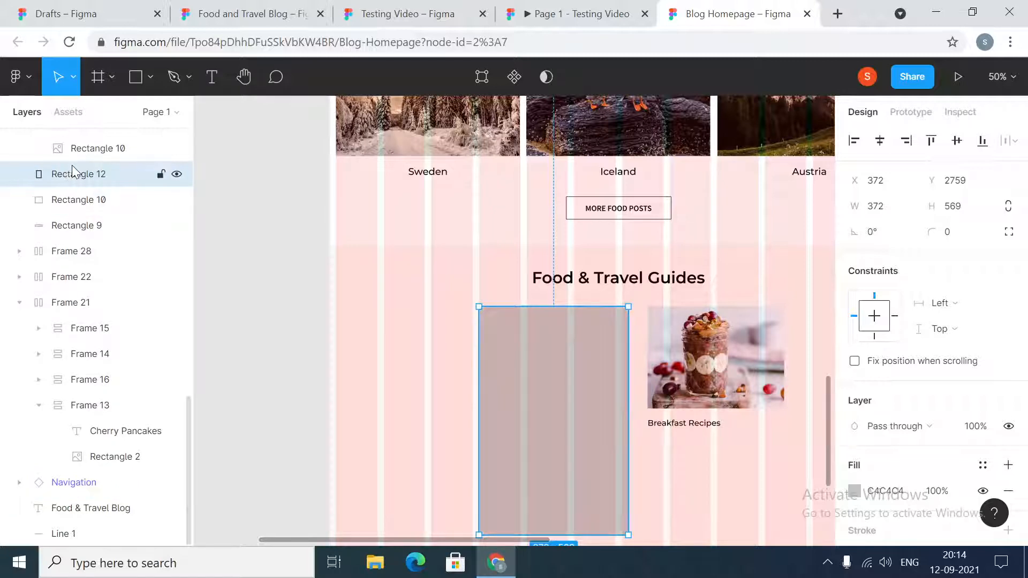
click(289, 342)
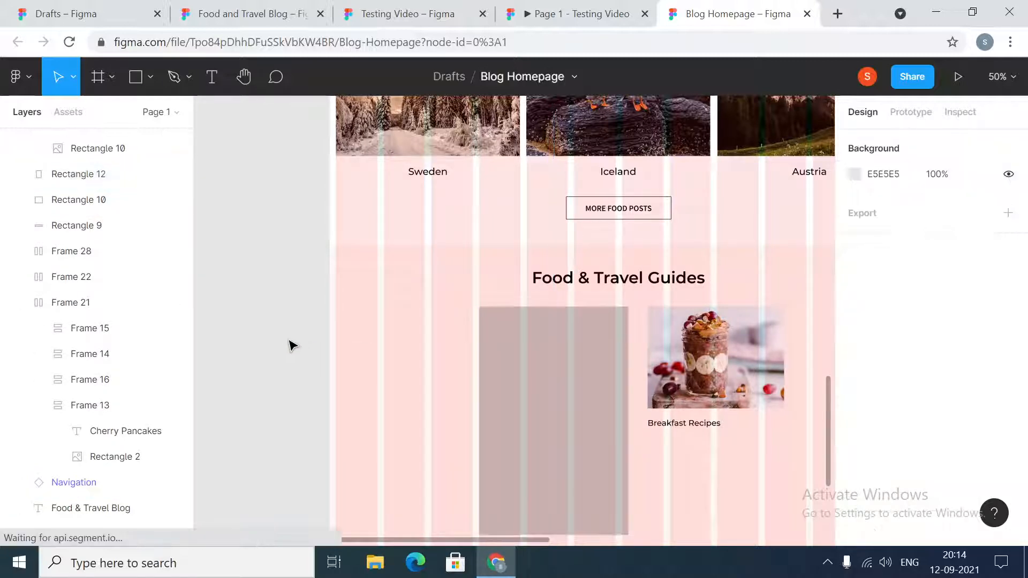
click(577, 416)
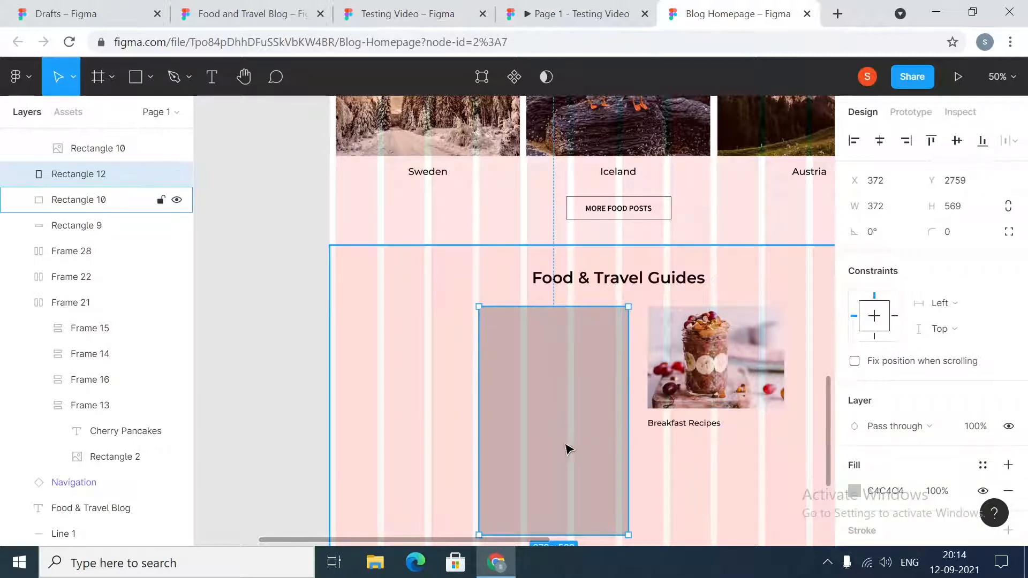
click(729, 383)
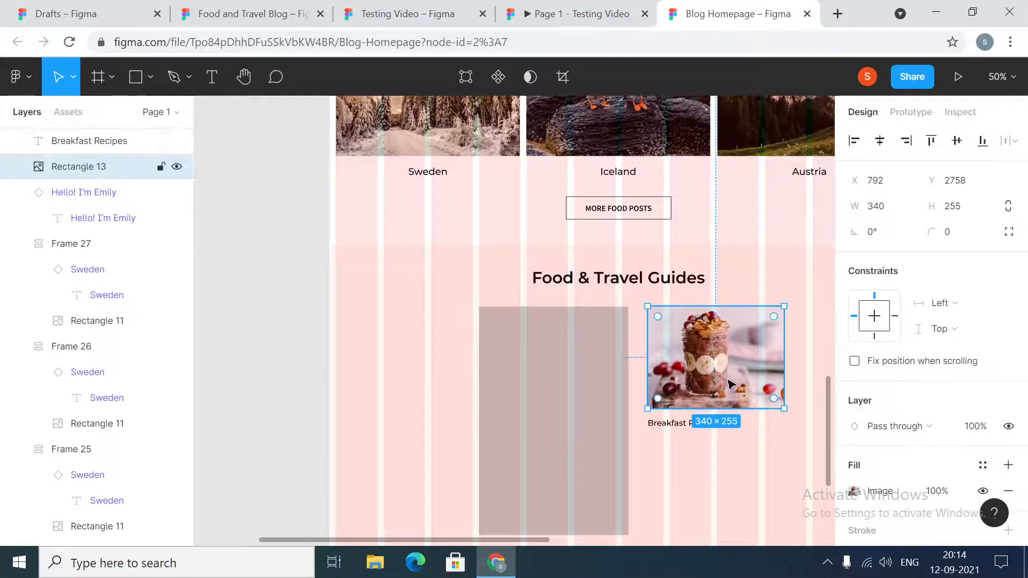
drag(730, 383, 626, 385)
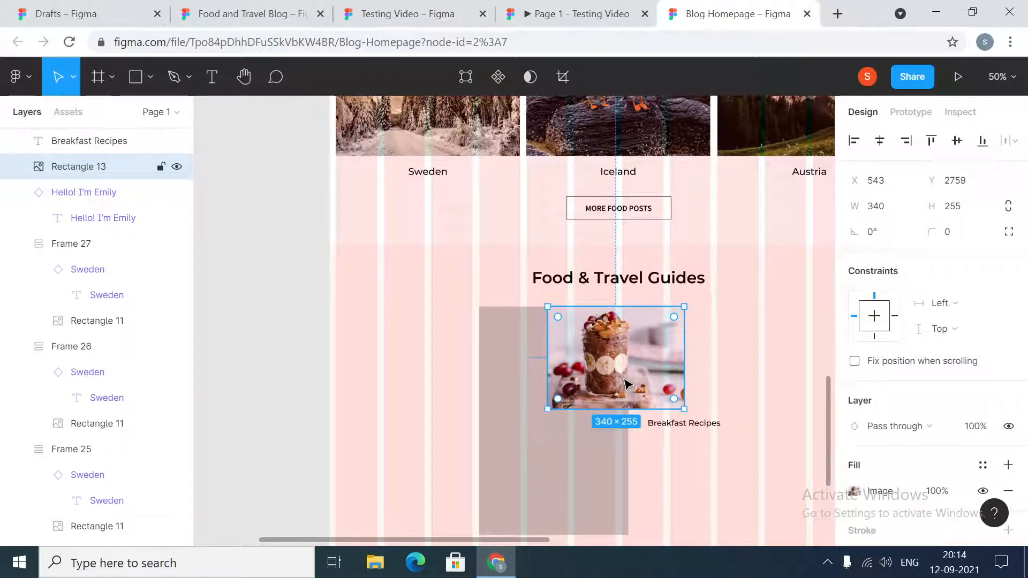
key(ctrl+z)
click(591, 420)
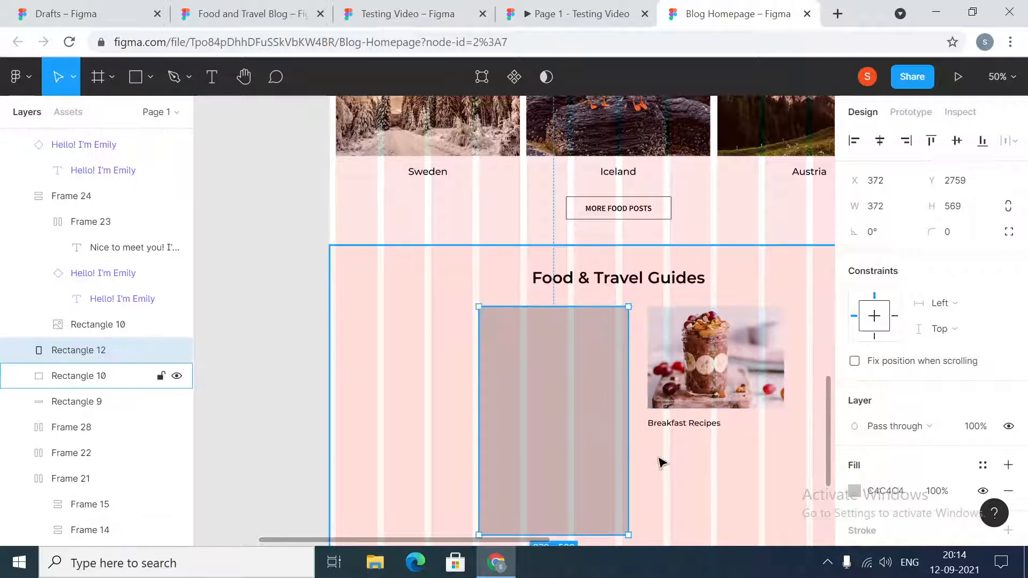
click(658, 461)
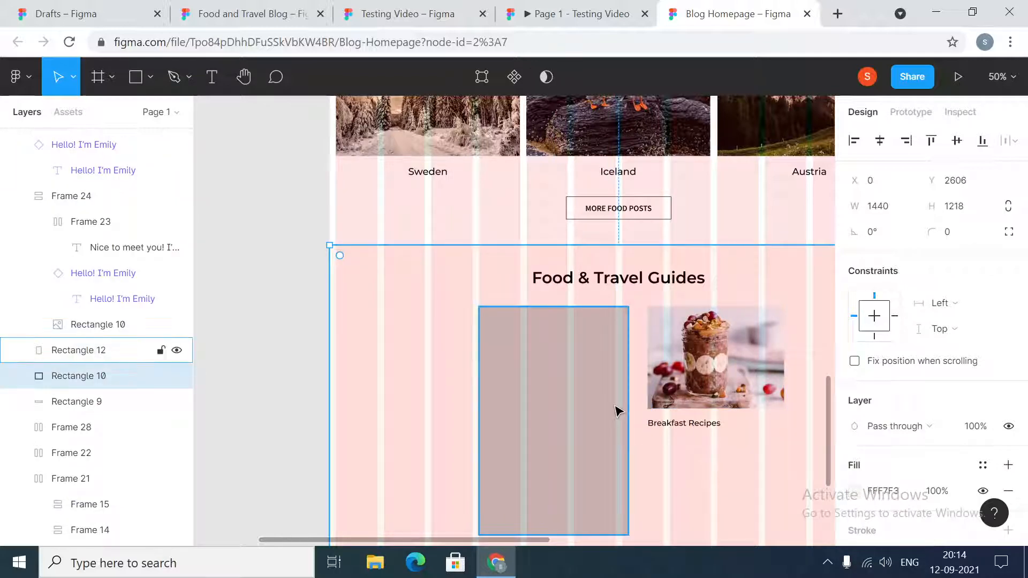
click(705, 424)
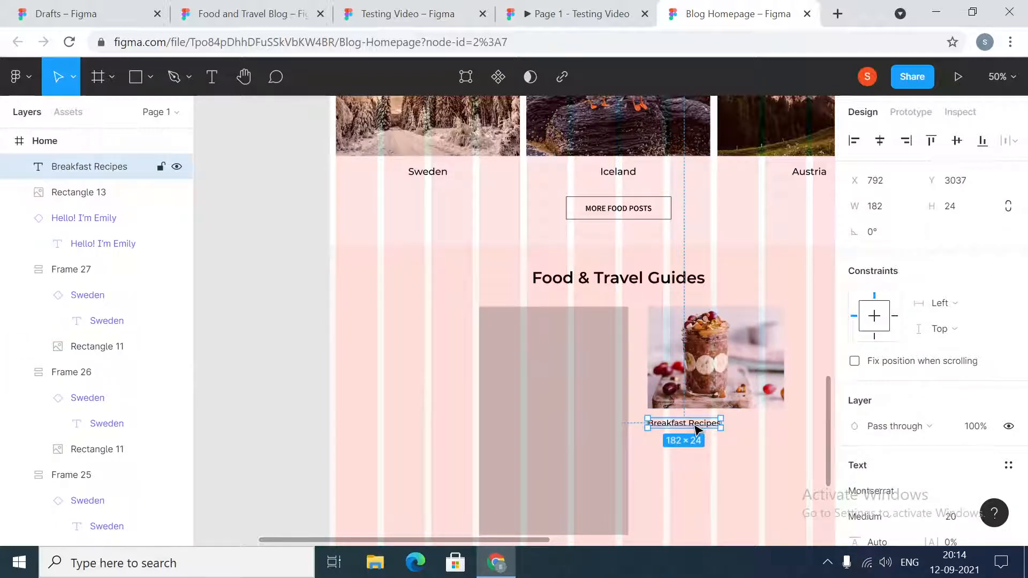
click(563, 388)
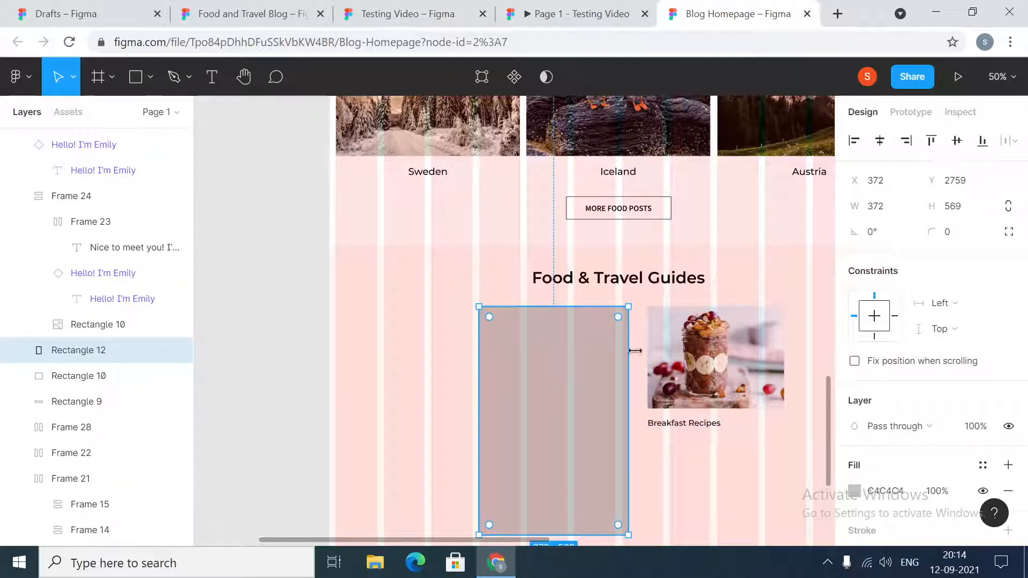
- Copy the breakfast card's description from the Testing Video file into Blog Homepage and place it under the Breakfast Recipes title, aligned with its left edge
click(407, 11)
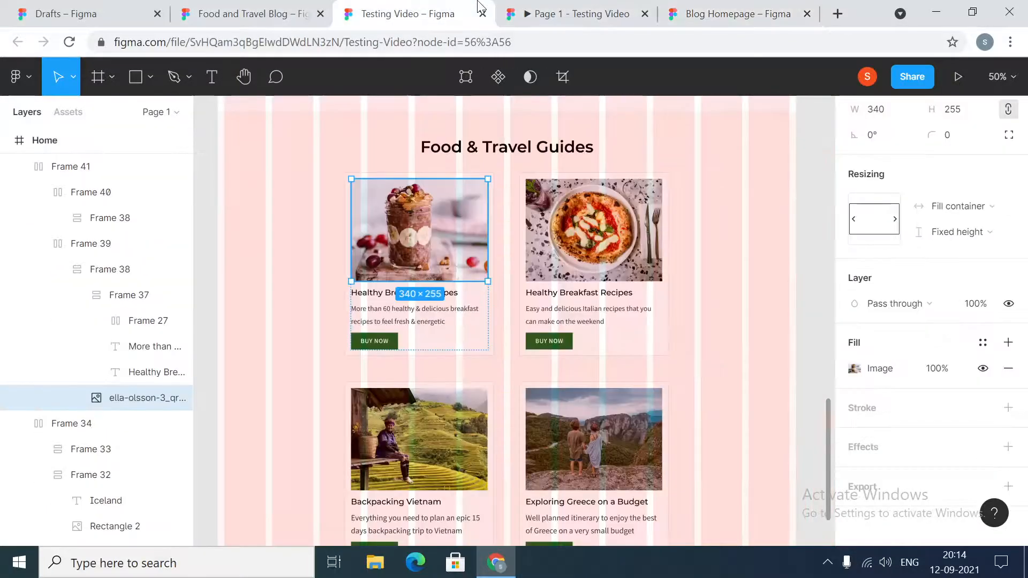
click(432, 323)
double_click(433, 323)
key(ctrl+c)
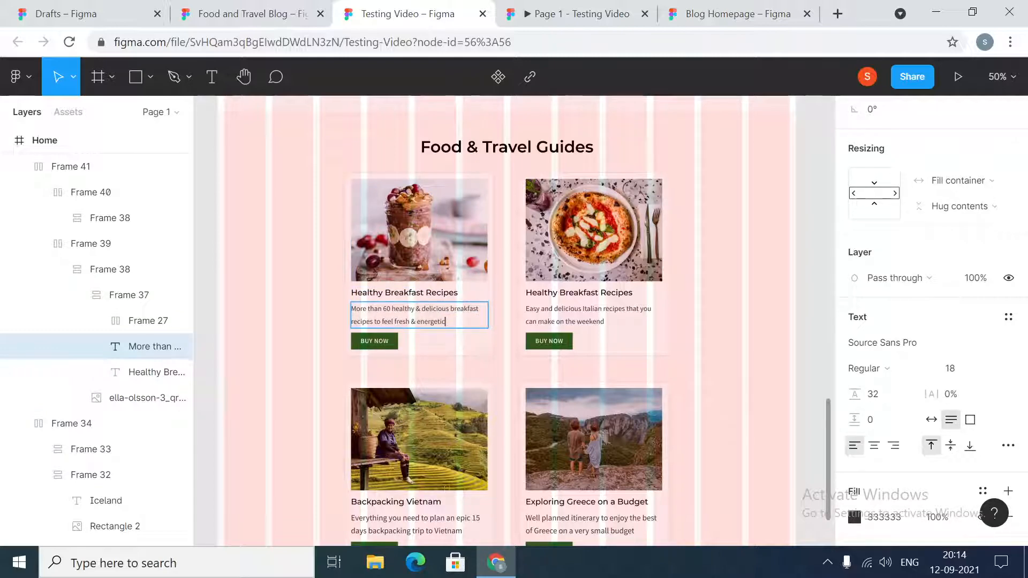
click(715, 12)
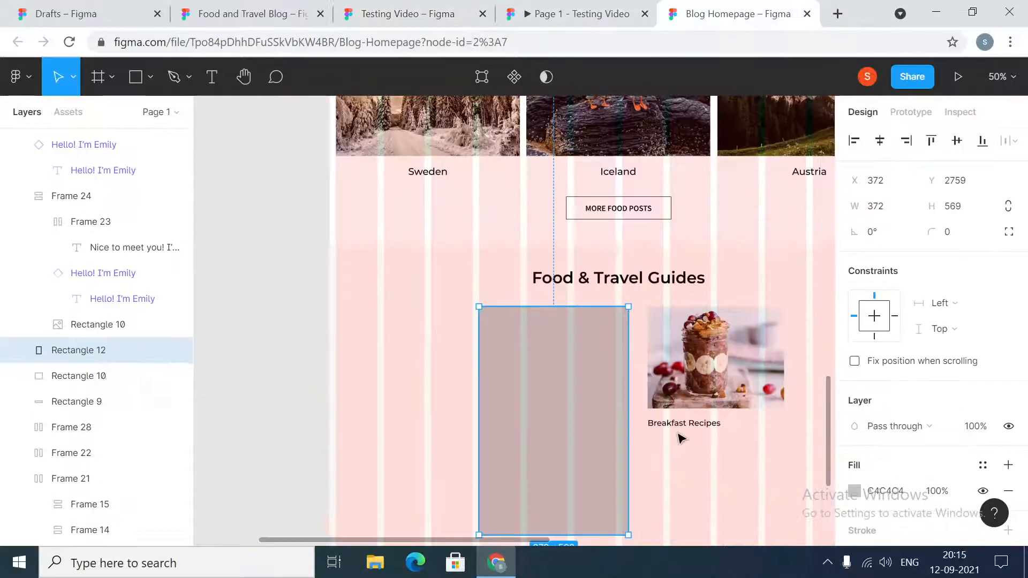
click(680, 461)
key(ctrl+v)
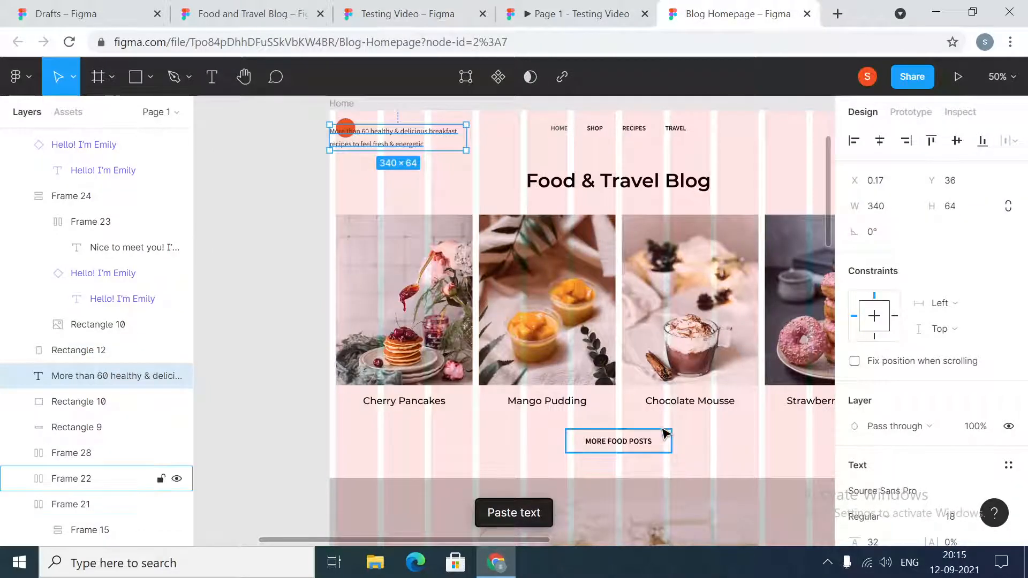
drag(399, 138, 713, 442)
click(744, 503)
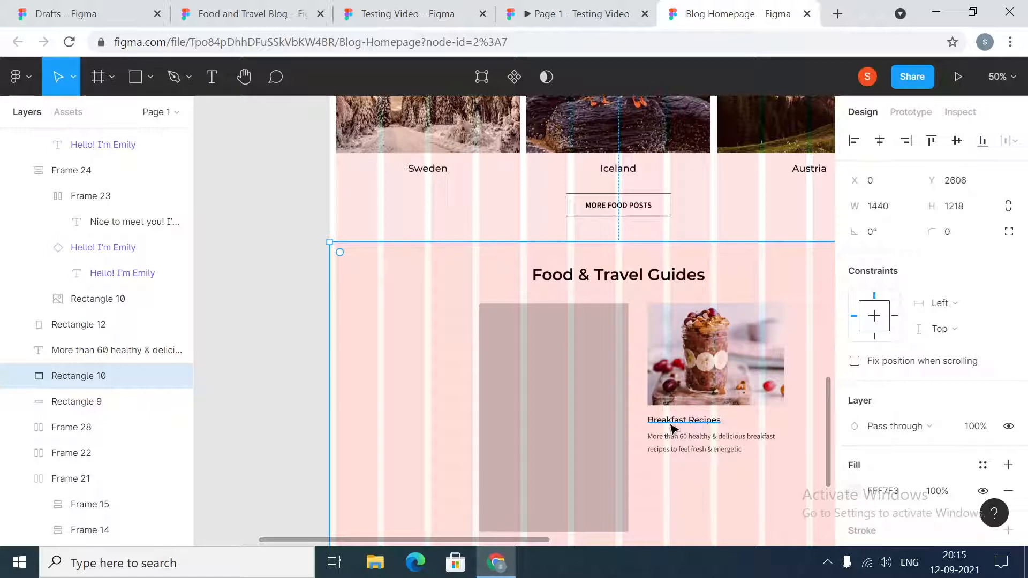
- Add the text "BUY NOW" on the empty canvas beside the Food & Travel Guides section
click(284, 327)
click(211, 77)
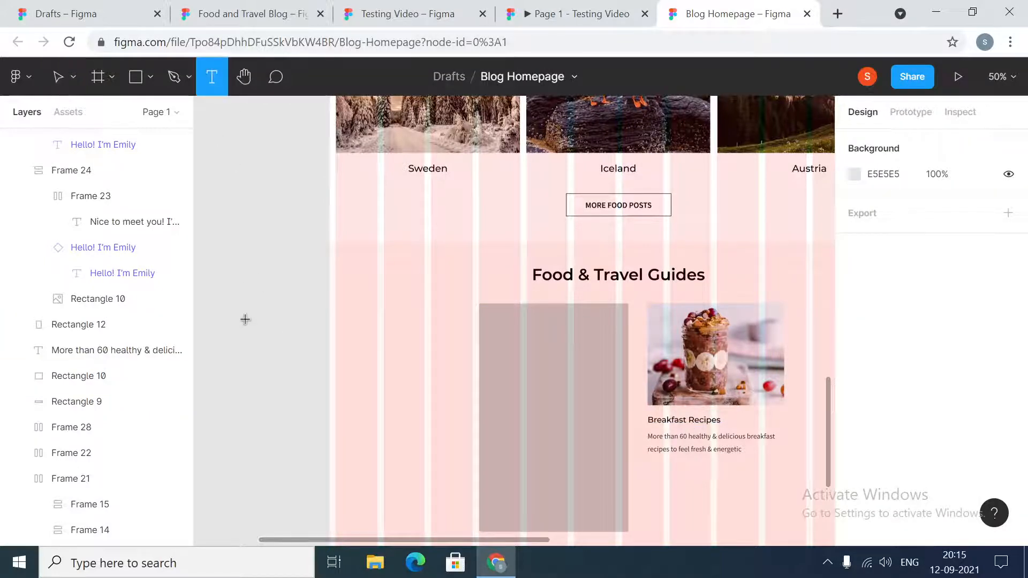
click(249, 340)
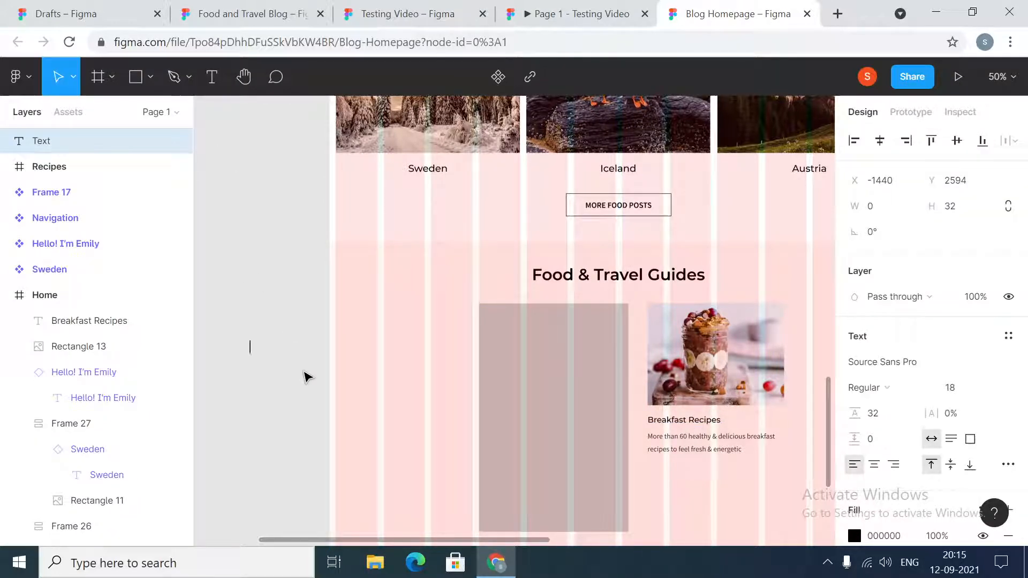
text(BUY NOW)
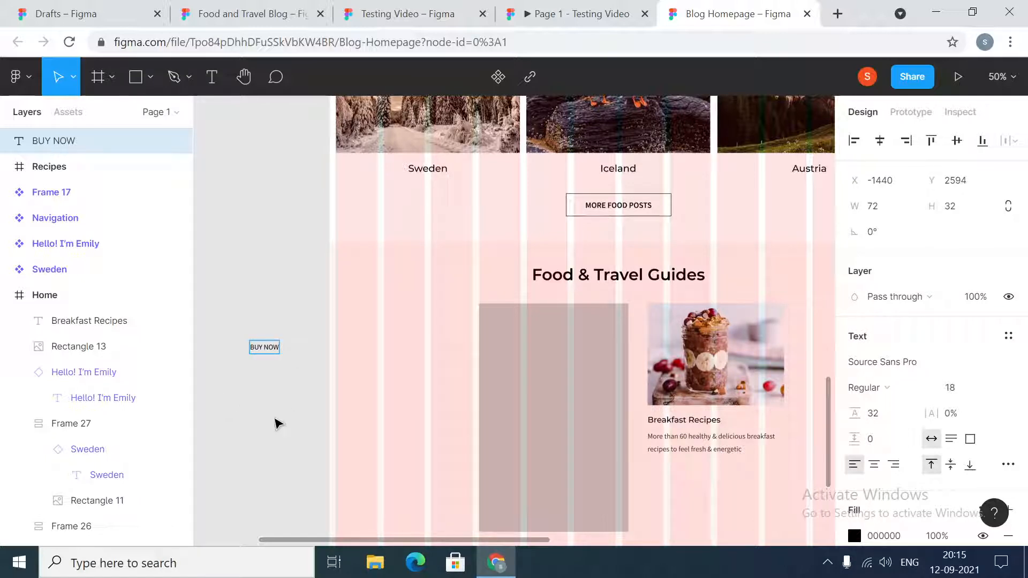
key(Escape)
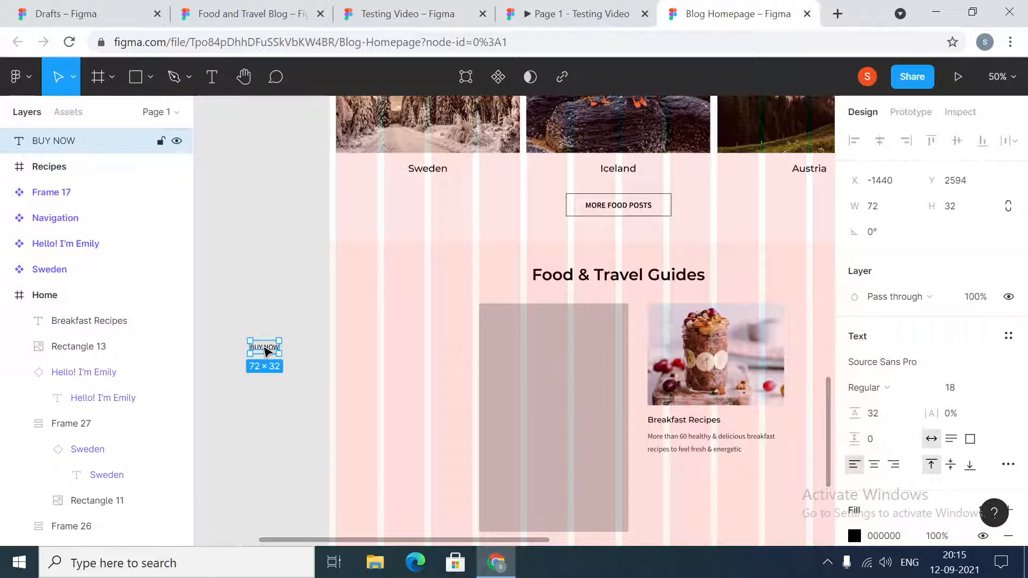
- Style the BUY NOW text with SemiBold weight, 4% letter spacing and a line height of 24
click(909, 396)
click(889, 355)
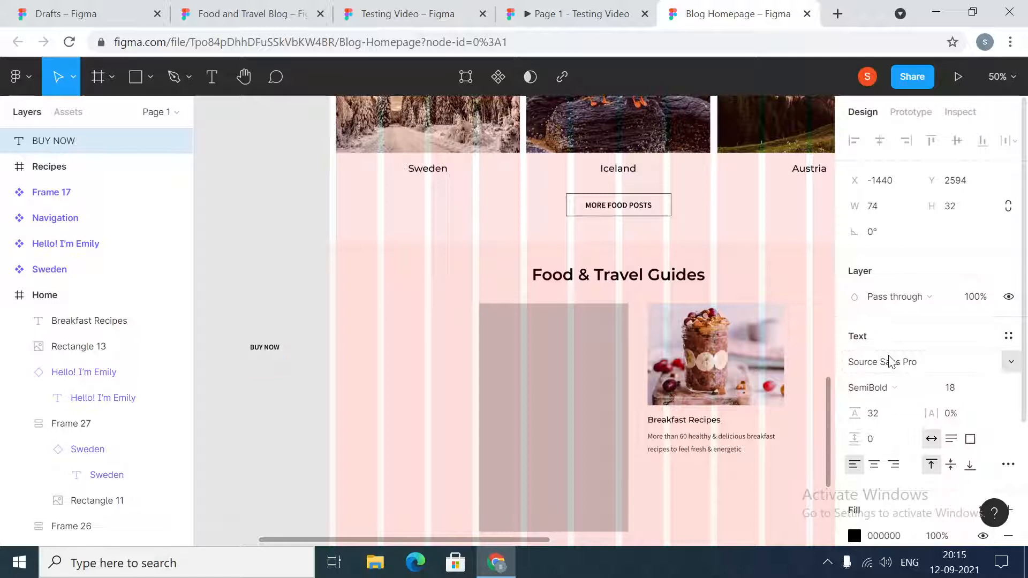
click(950, 414)
text(4)
key(Return)
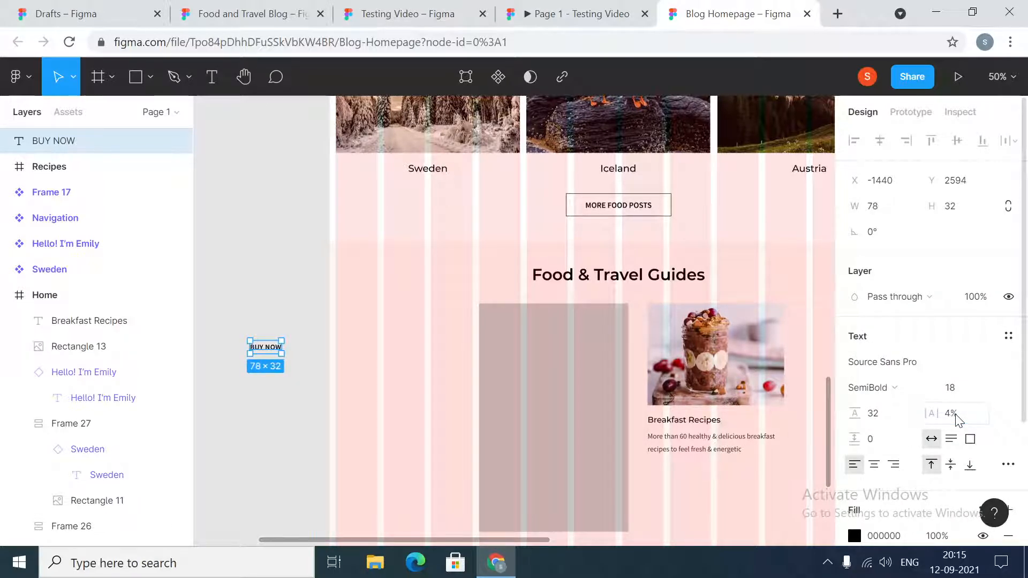
click(885, 417)
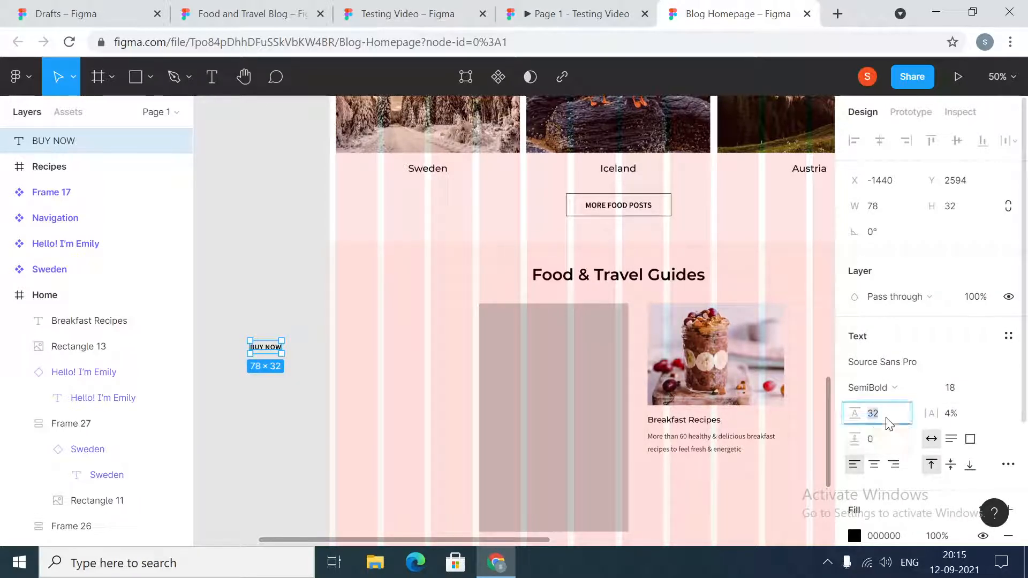
text(24)
key(Return)
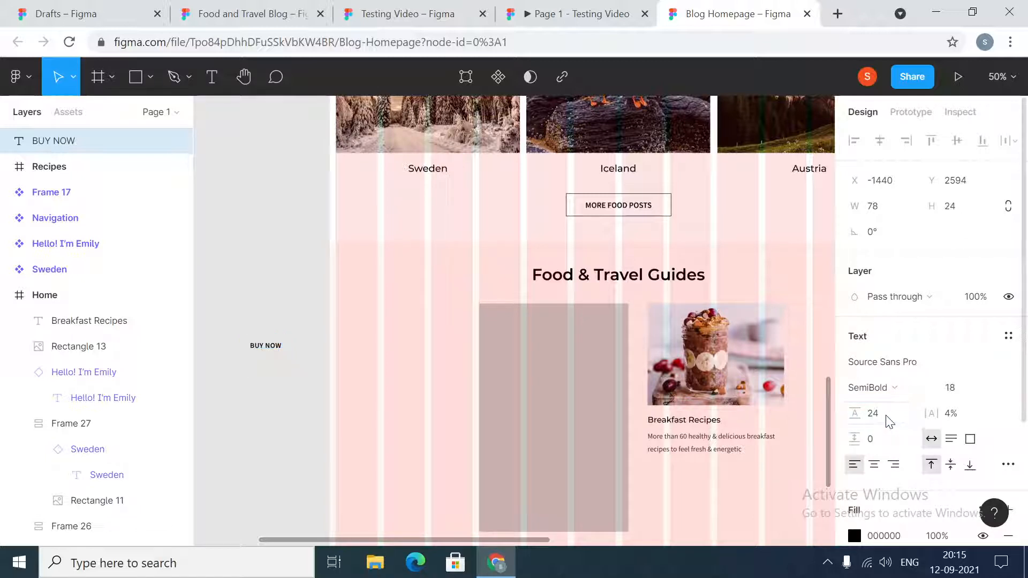
- Wrap the BUY NOW text in a frame and give it auto layout with centred alignment
right_click(258, 345)
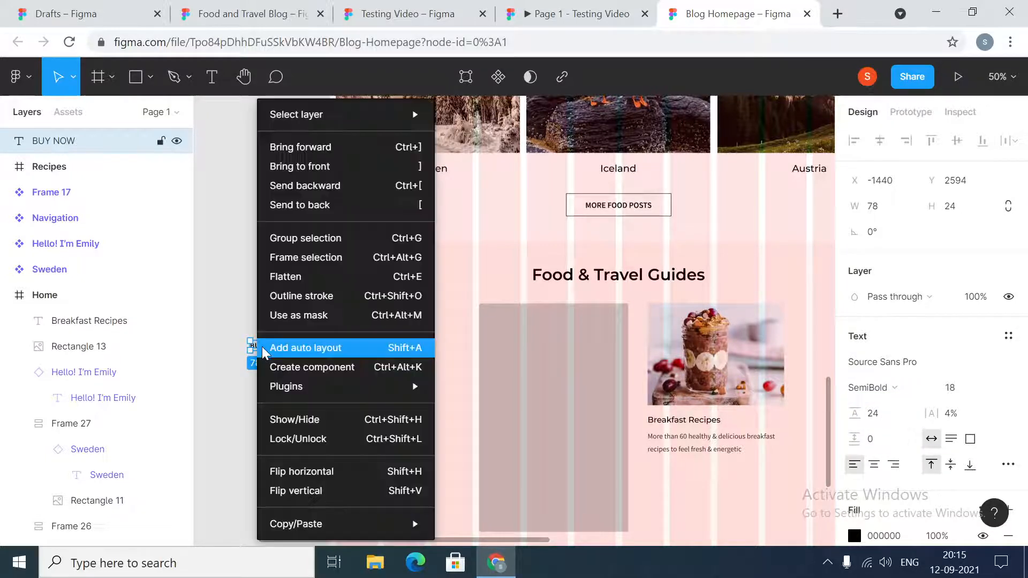
click(310, 262)
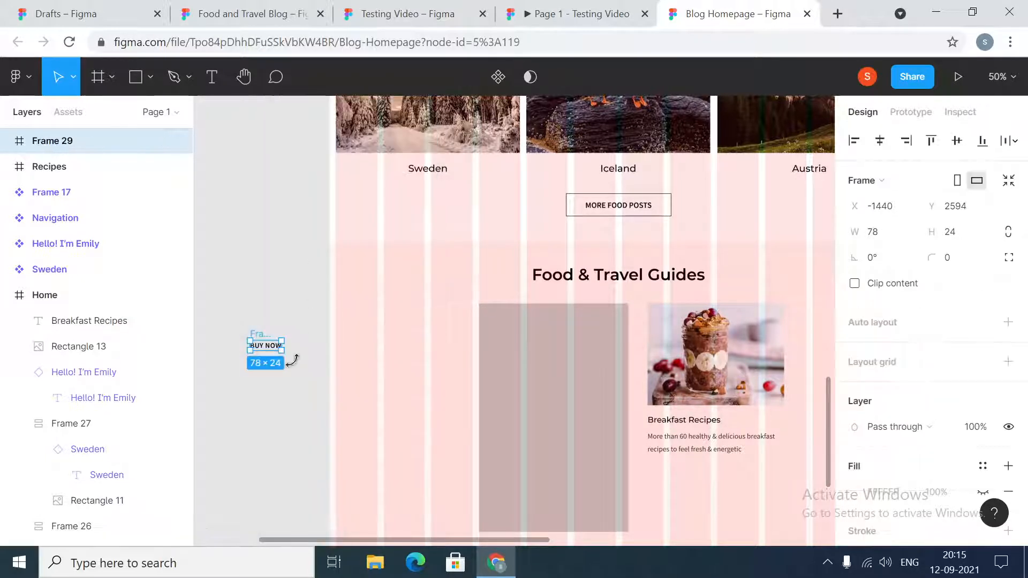
click(1009, 323)
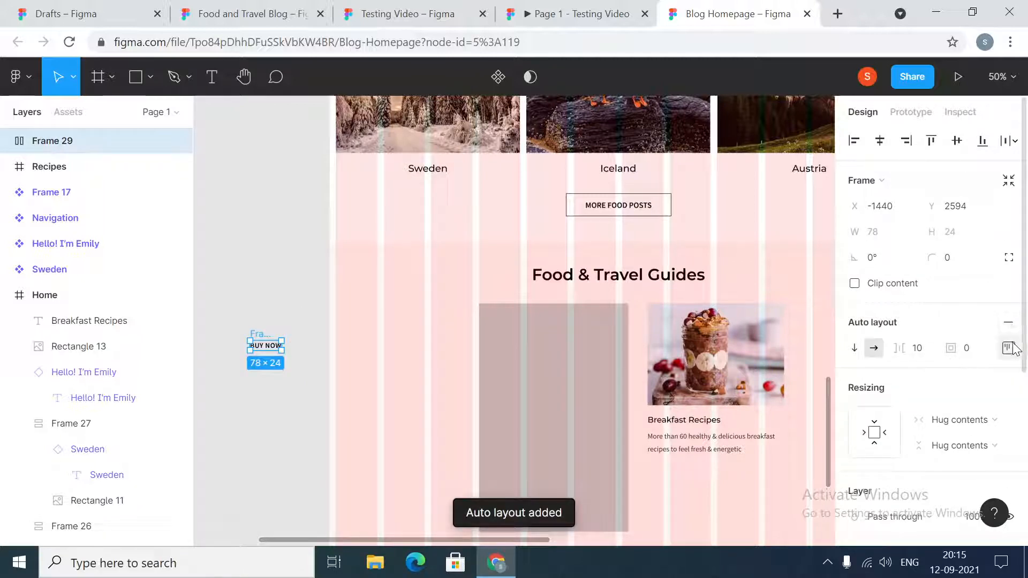
click(1009, 348)
click(958, 420)
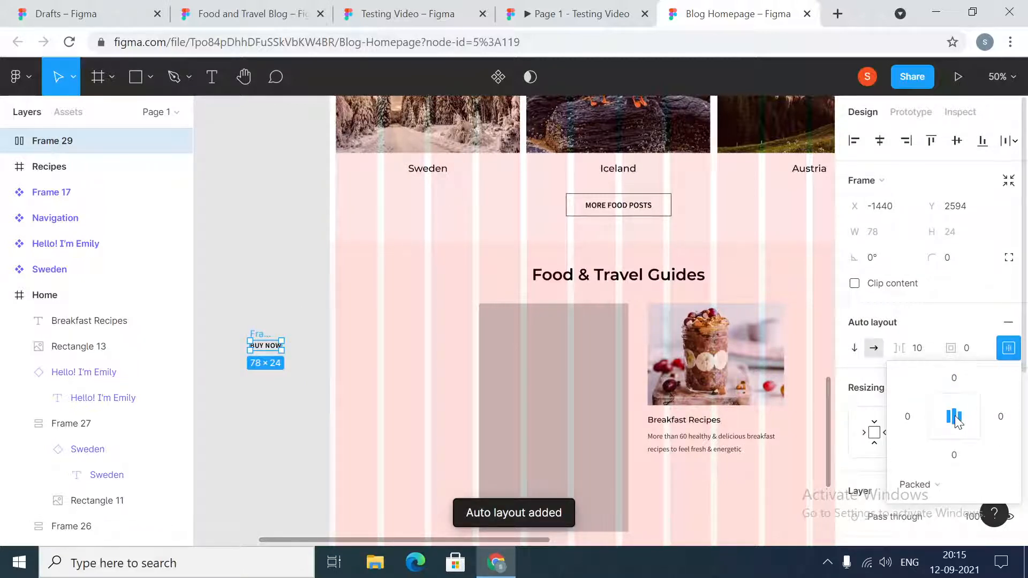
- Set the BUY NOW frame's auto layout padding to 8 at top and bottom and 32 at left and right
click(955, 380)
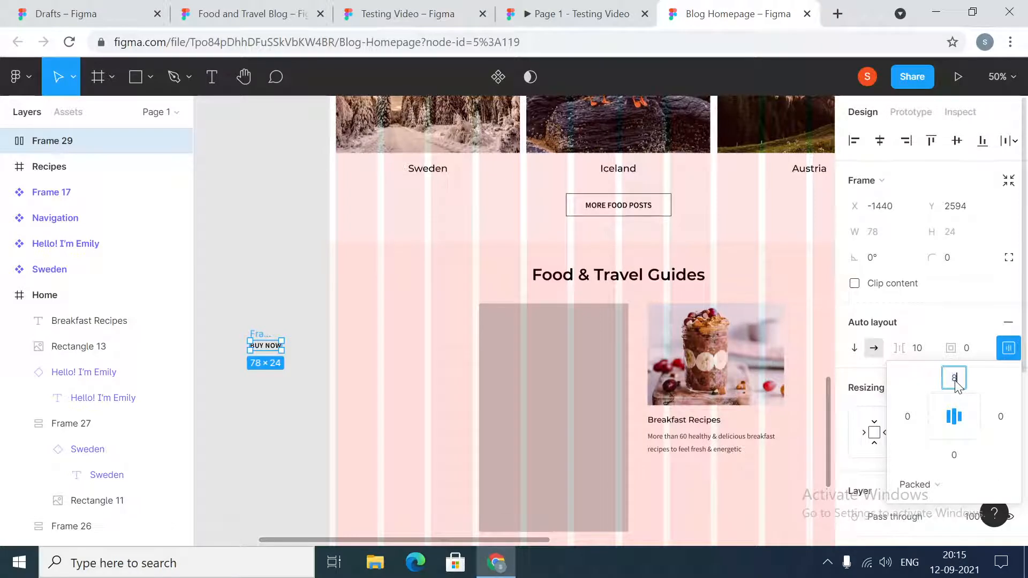
click(966, 459)
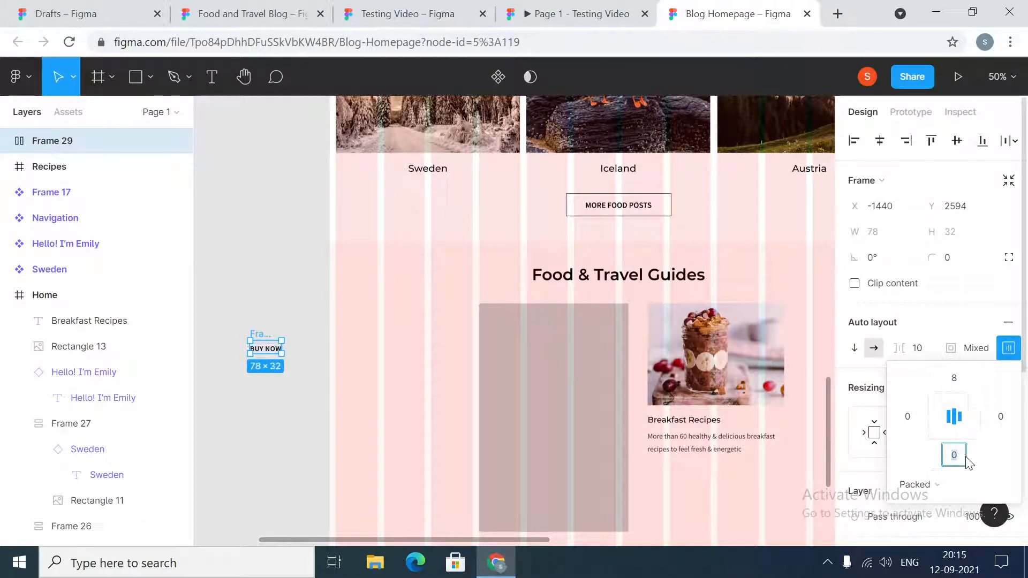
key(Return)
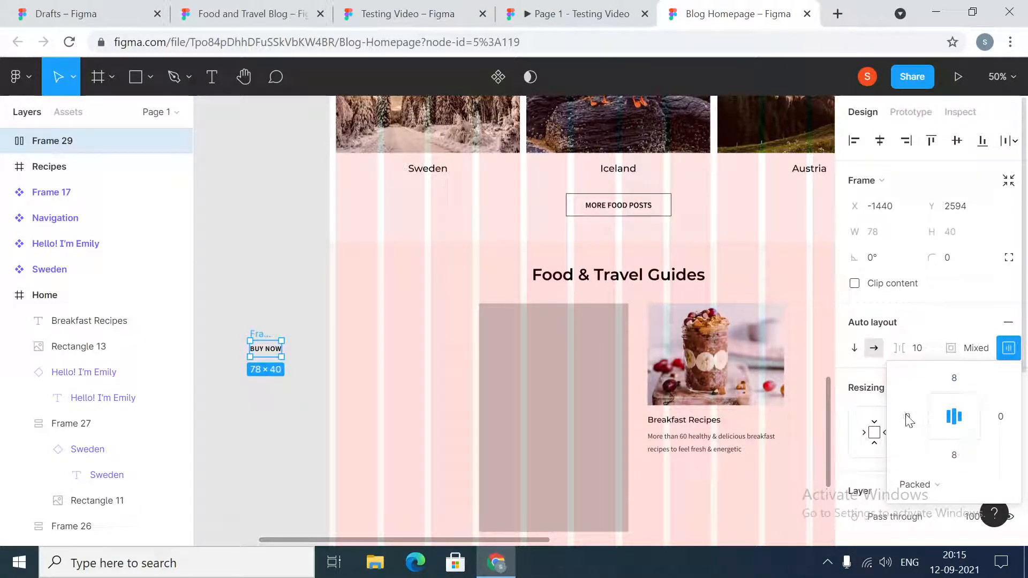
click(908, 417)
text(32)
click(1000, 417)
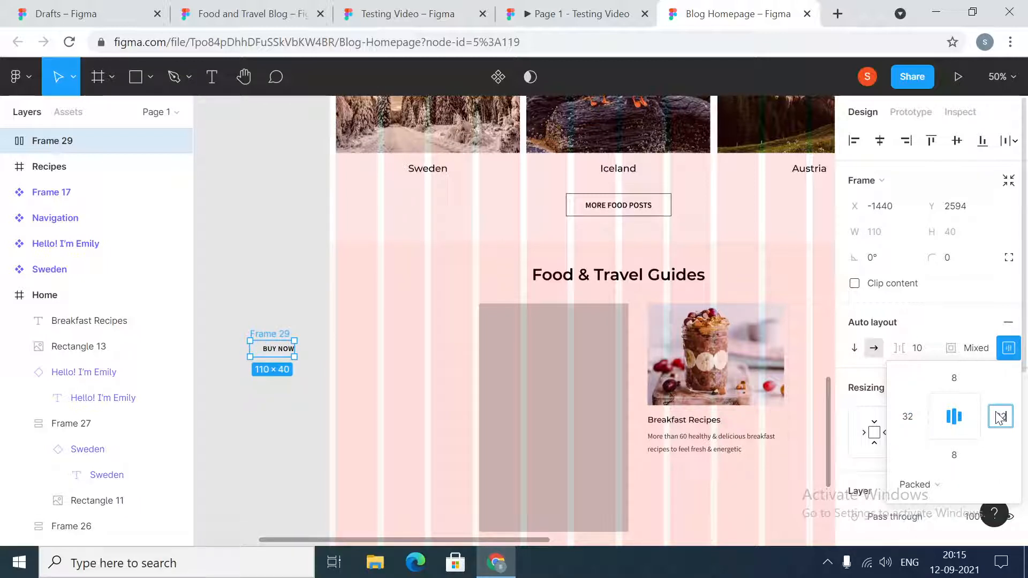
key(Return)
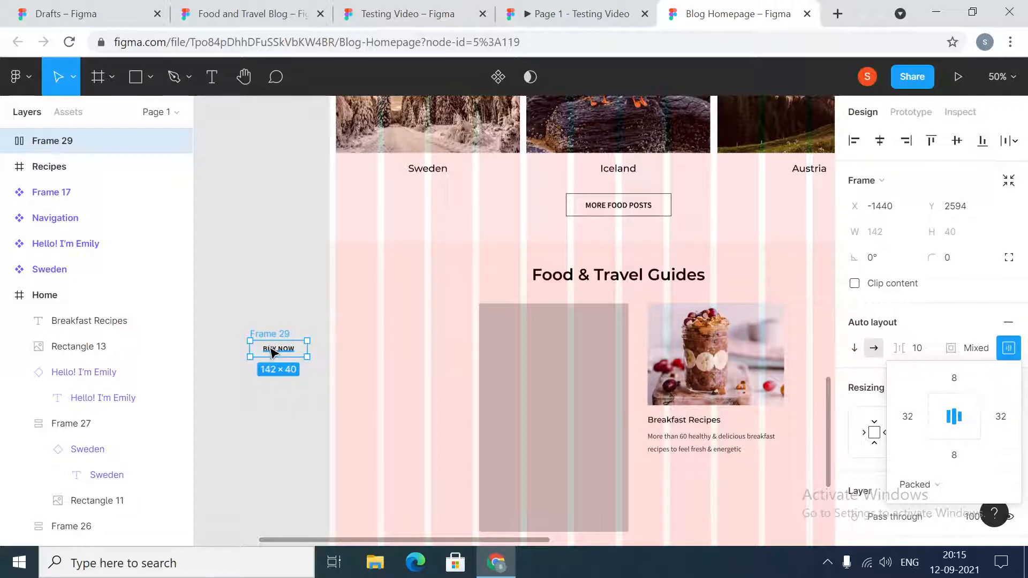
click(280, 306)
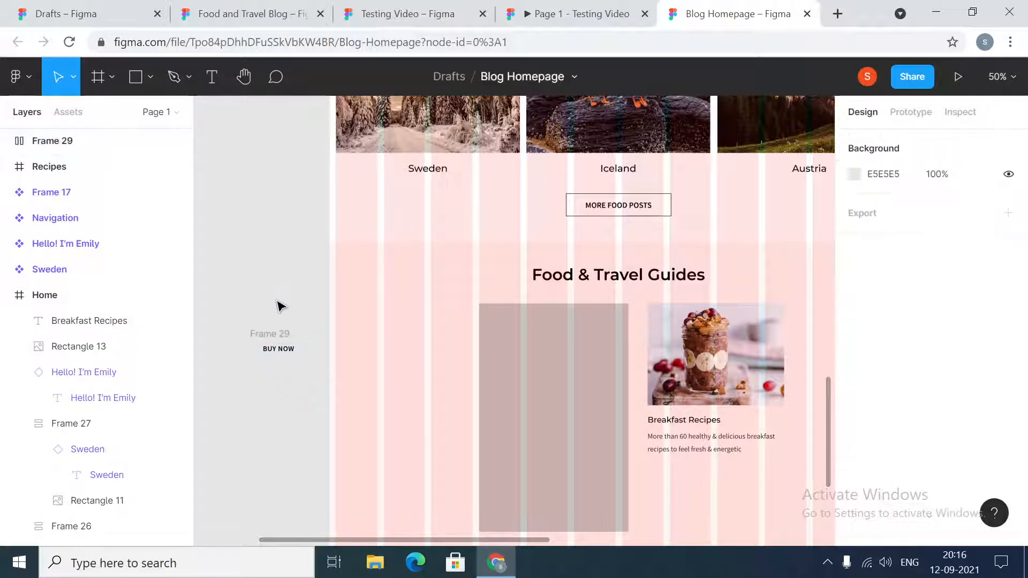
- Copy the green 1B5E20 from the BUY NOW button in the Testing Video file and apply it as the Blog Homepage button frame's visible fill
click(278, 351)
click(281, 342)
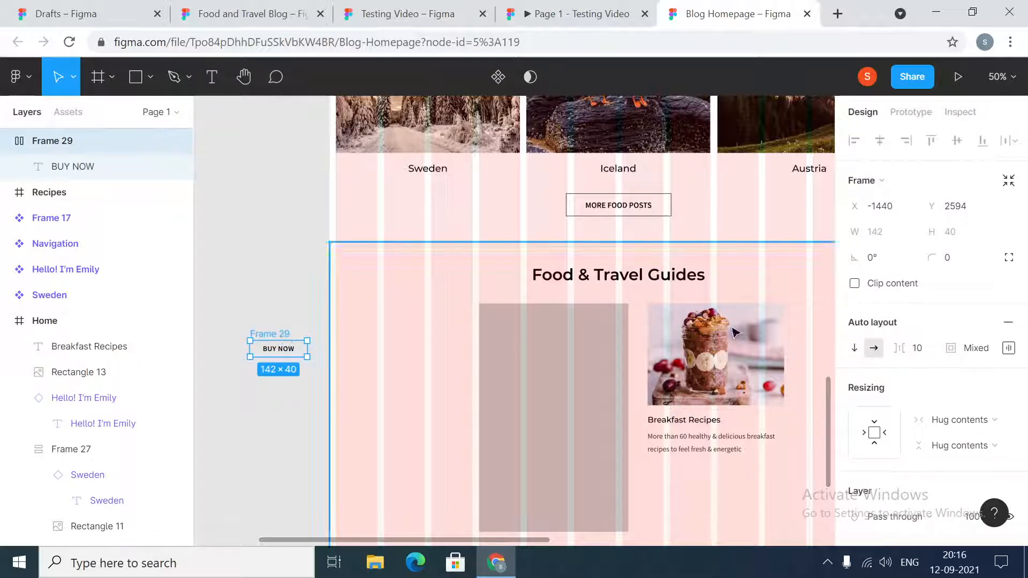
click(432, 13)
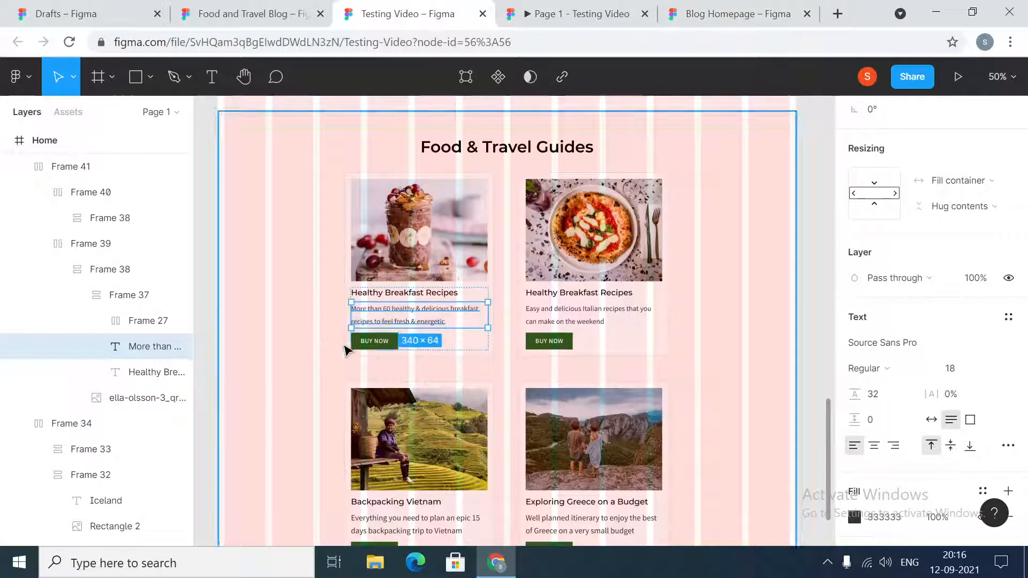
click(369, 343)
click(889, 436)
key(ctrl+c)
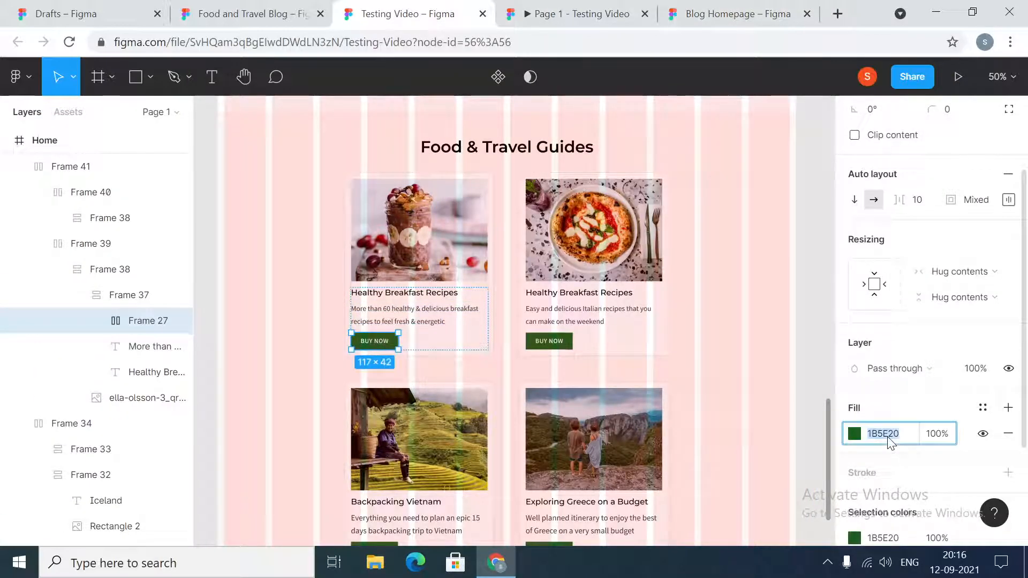
click(738, 13)
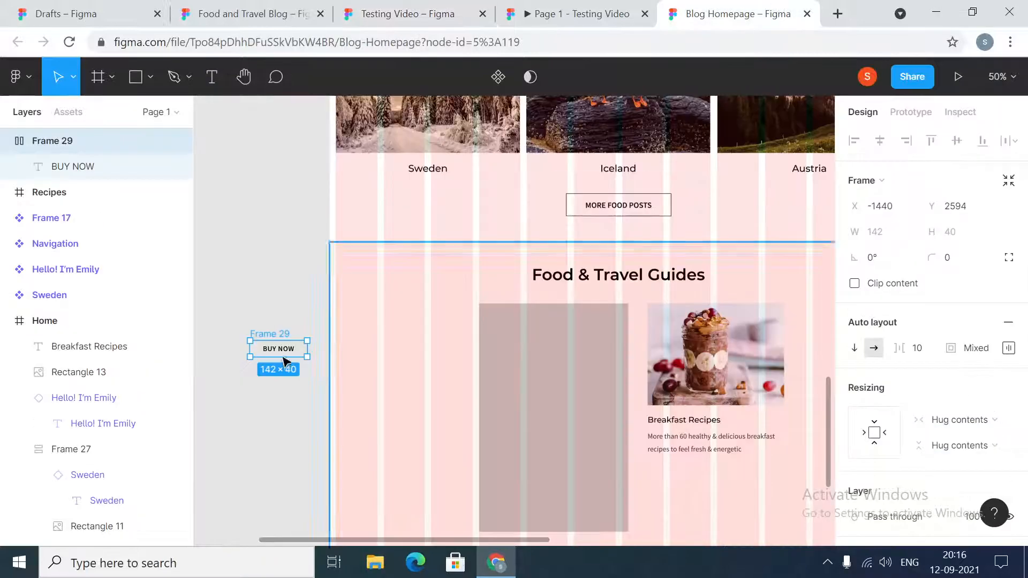
scroll(947, 433, down, 2)
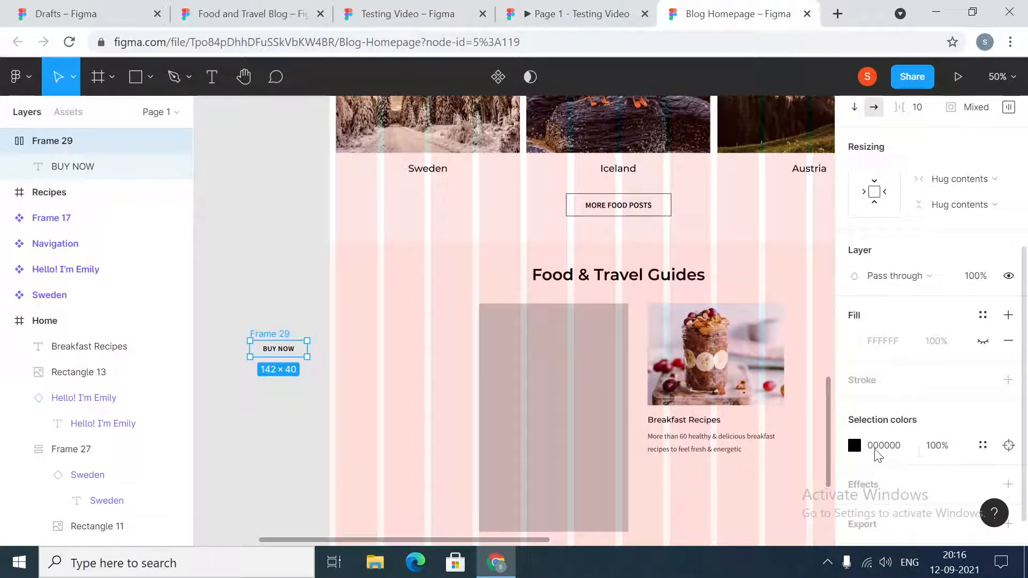
click(983, 342)
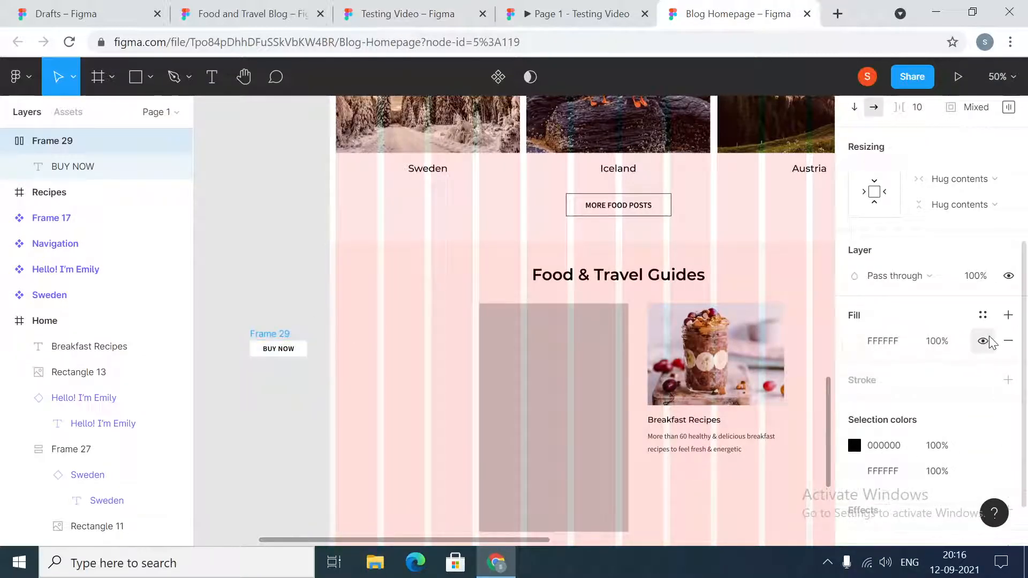
click(897, 341)
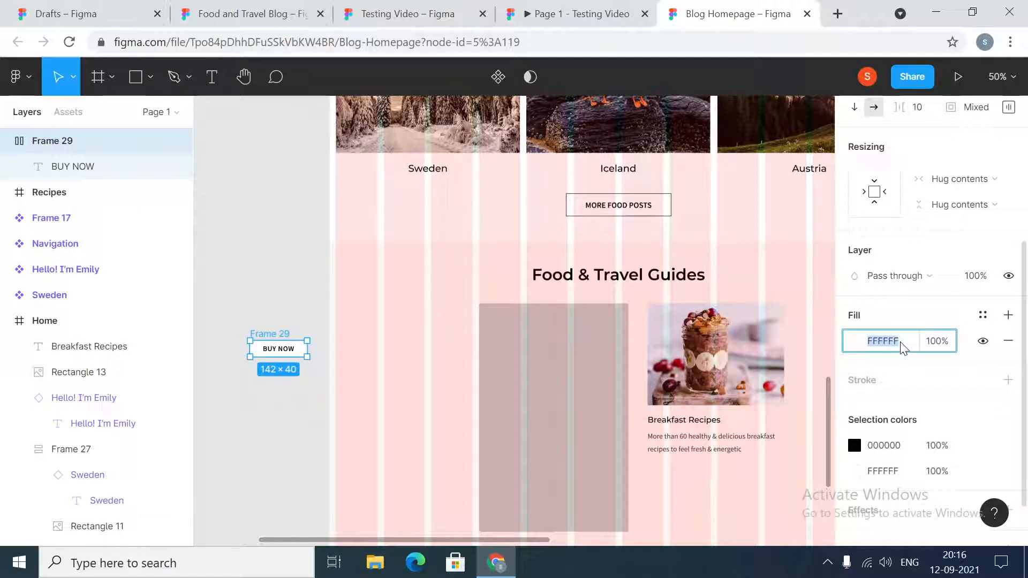
key(ctrl+v)
key(Return)
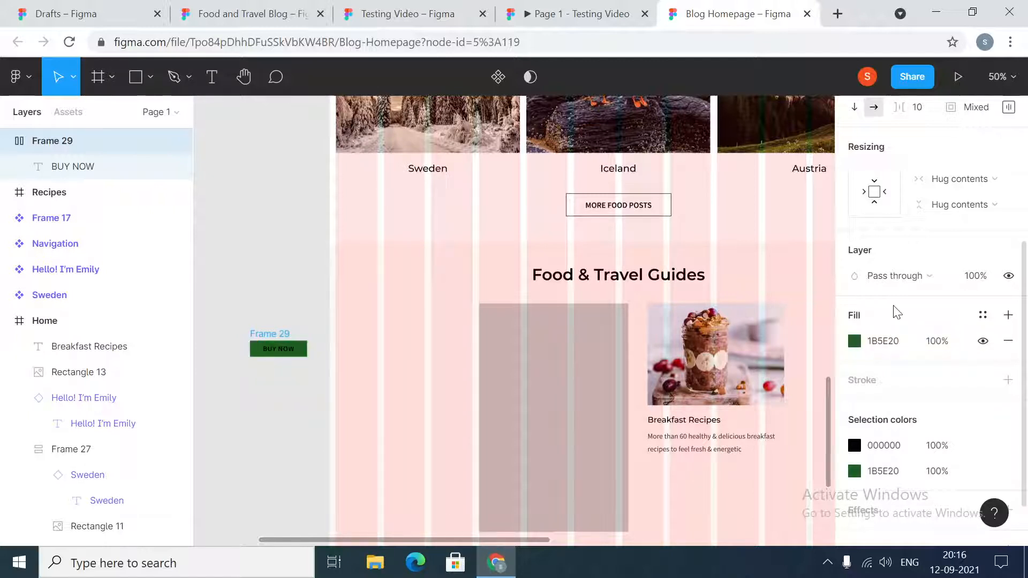
- Set the fill of the BUY NOW text inside the green button to FFFFFF
click(287, 356)
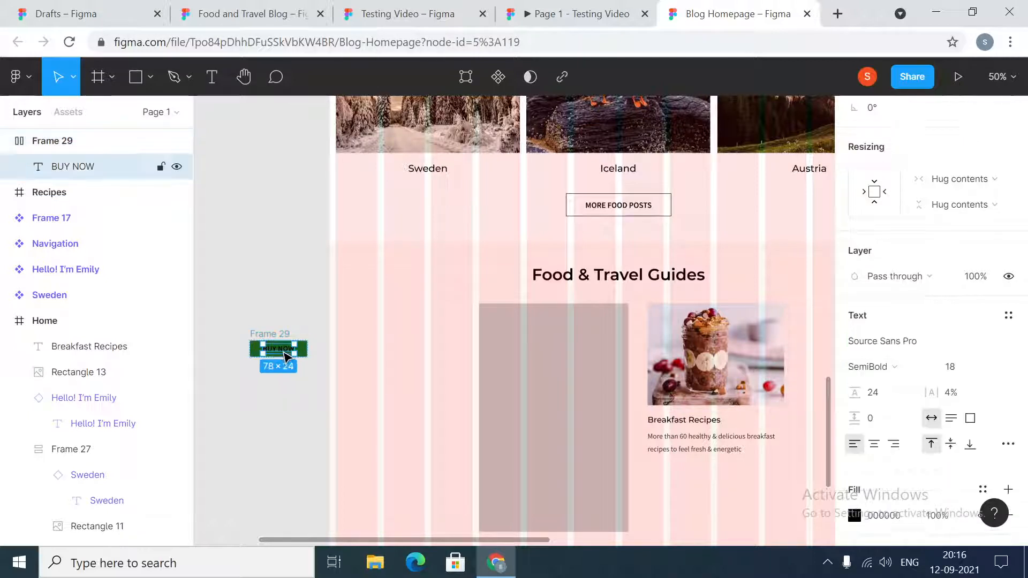
scroll(902, 480, down, 3)
click(893, 366)
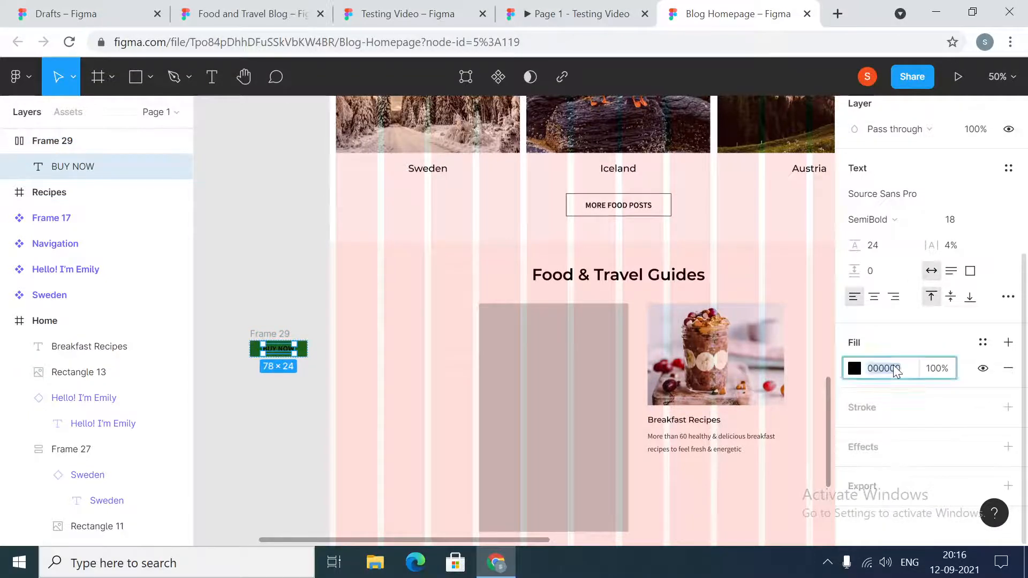
text(FFFFFF)
key(Return)
click(275, 255)
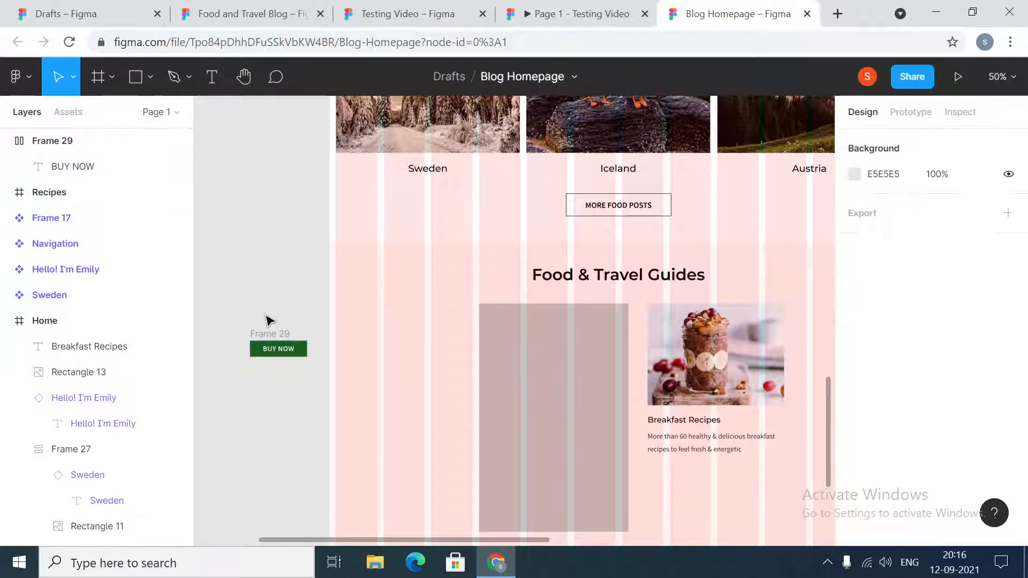
- Place a copy of the BUY NOW button 24 below the Breakfast Recipes description, aligned with the card image's left edge
click(271, 338)
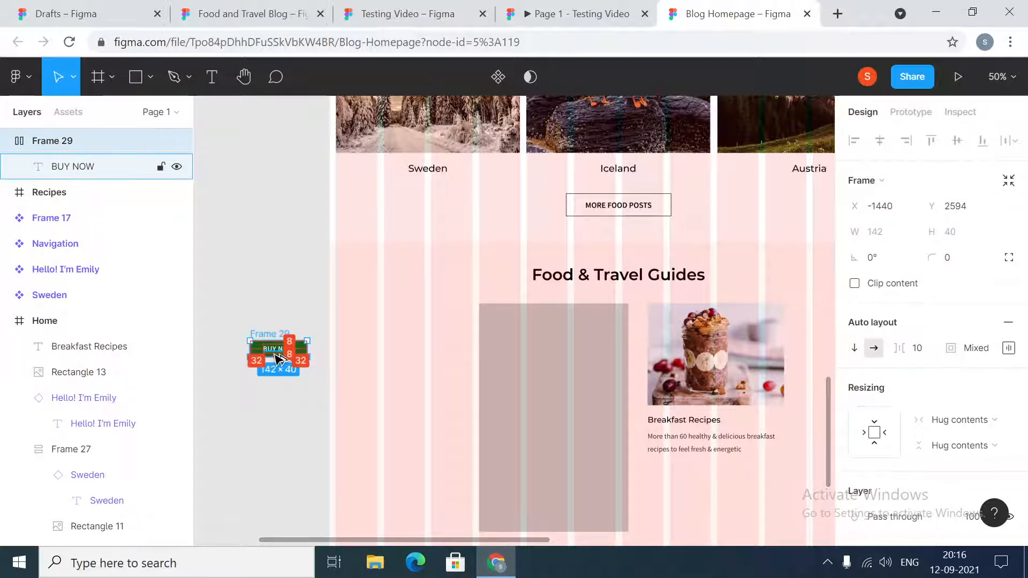
drag(260, 351, 660, 477)
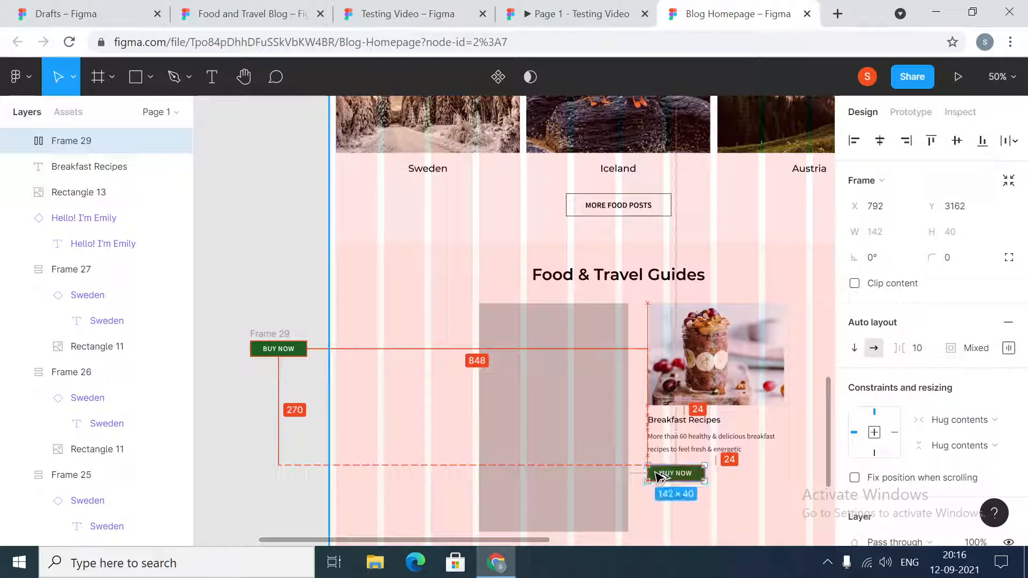
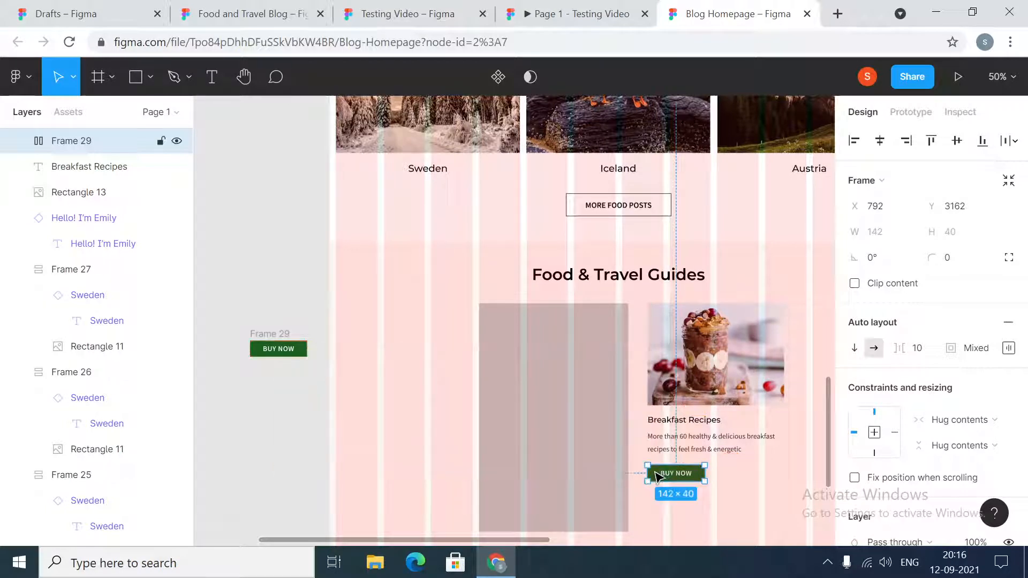
- Turn the original BUY NOW button frame beside the Home page into a component
click(284, 338)
right_click(275, 347)
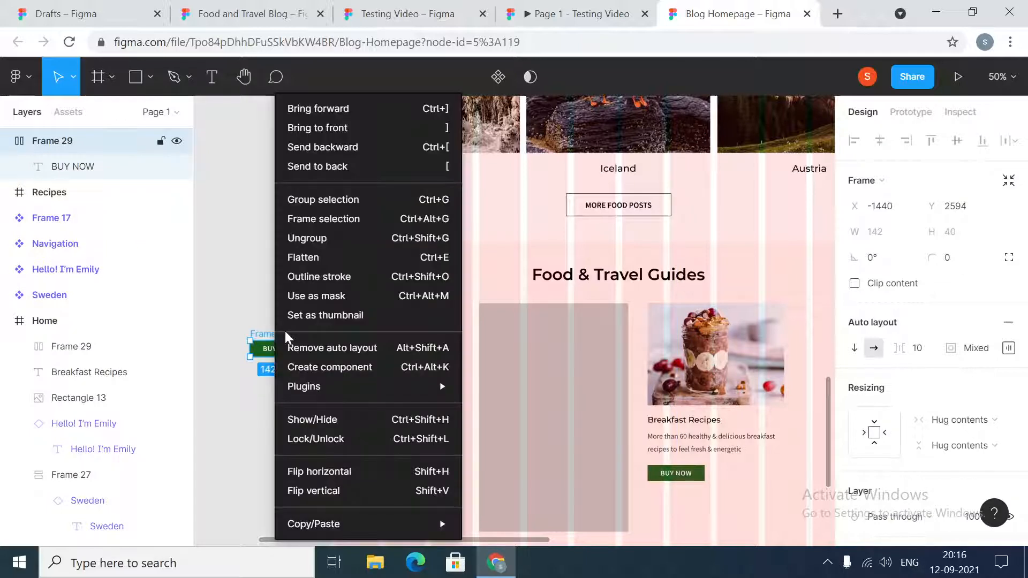
click(336, 368)
- Replace the Breakfast Recipes card's plain BUY NOW button with an instance of the BUY NOW component, placed in the same spot under the description
click(692, 482)
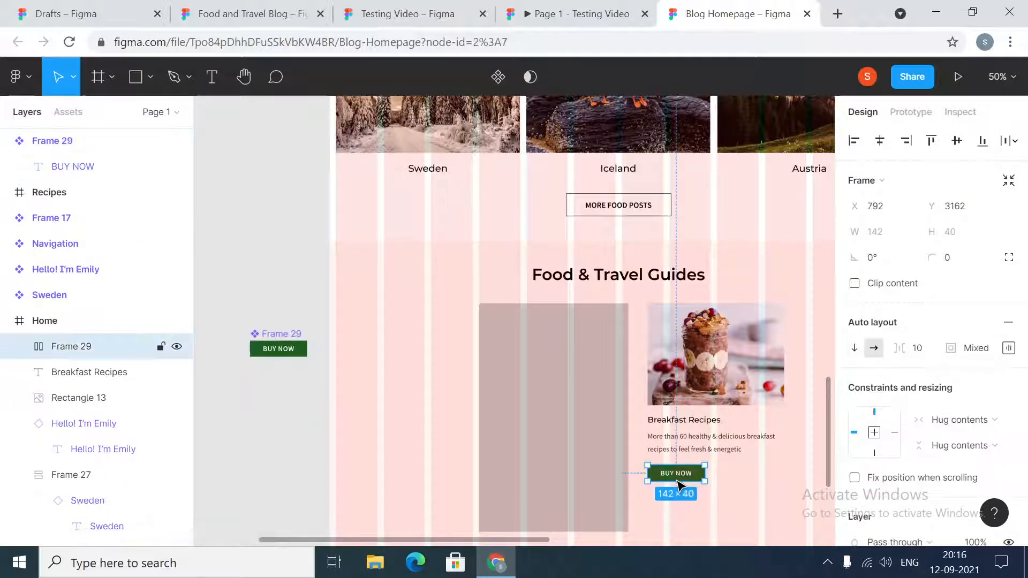
key(Delete)
click(280, 349)
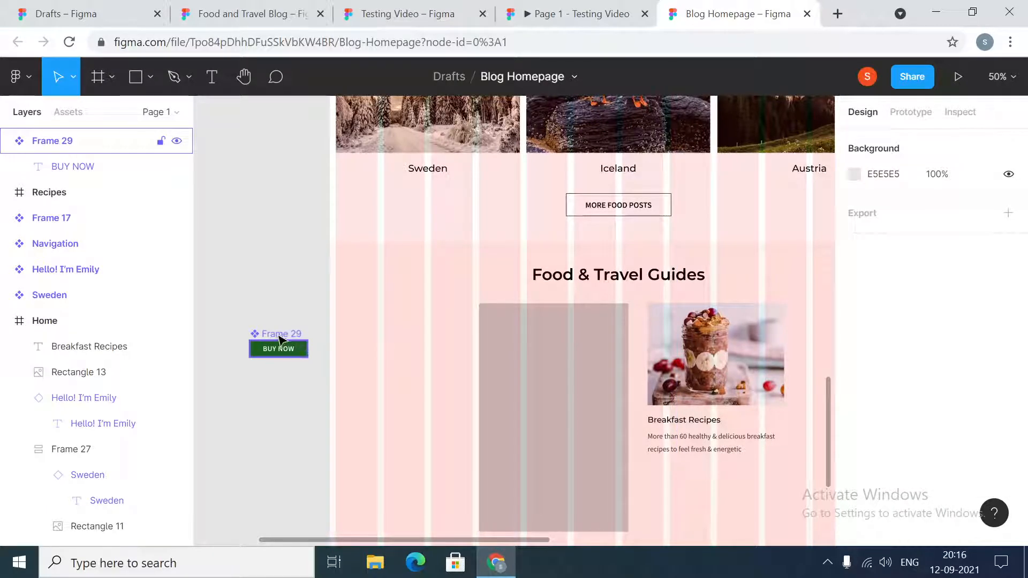
drag(284, 356, 685, 480)
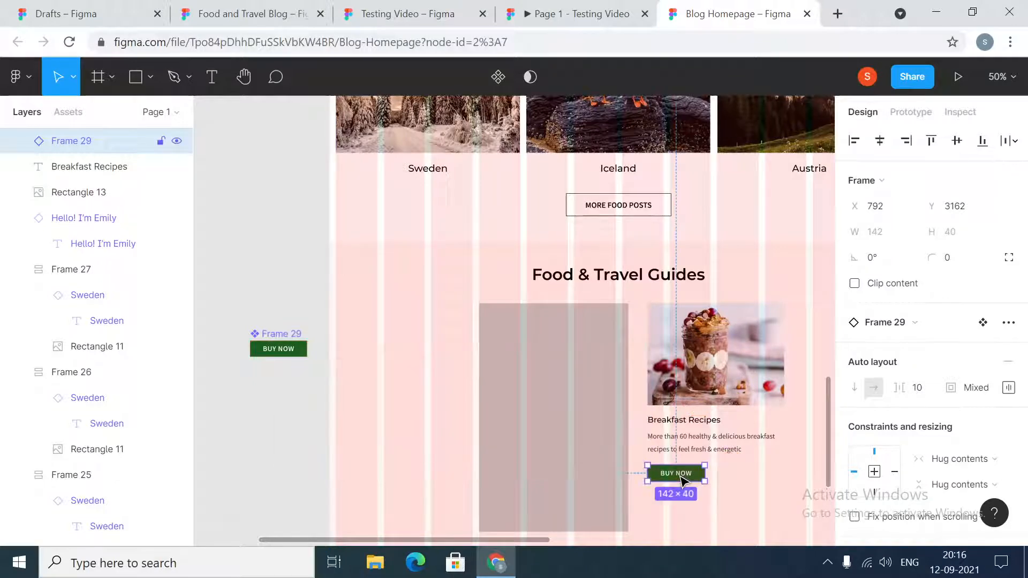
click(264, 298)
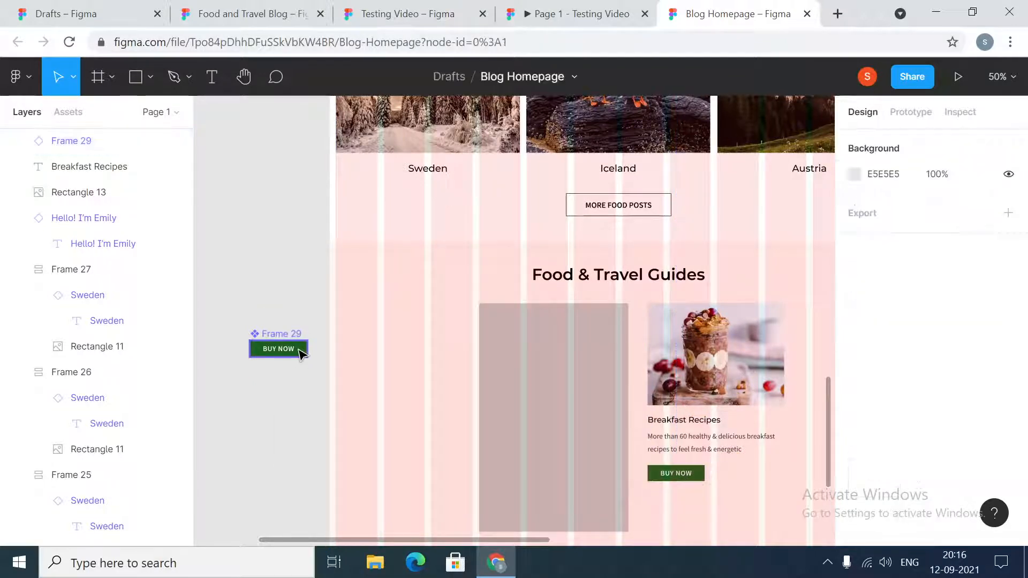
- Try the orange document color EB5E28 as the fill of the main BUY NOW component
click(298, 352)
scroll(910, 428, down, 6)
click(855, 399)
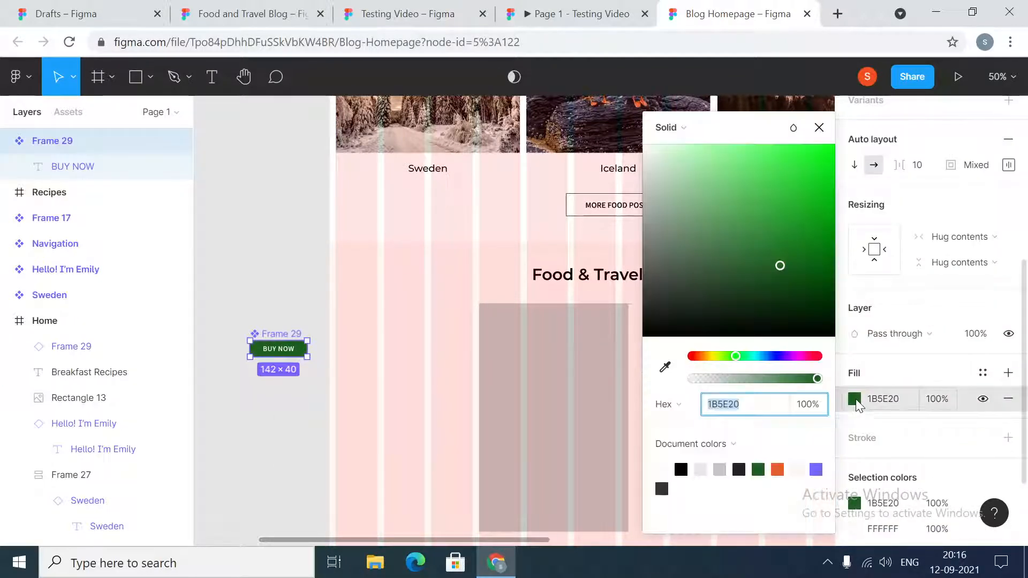
click(777, 470)
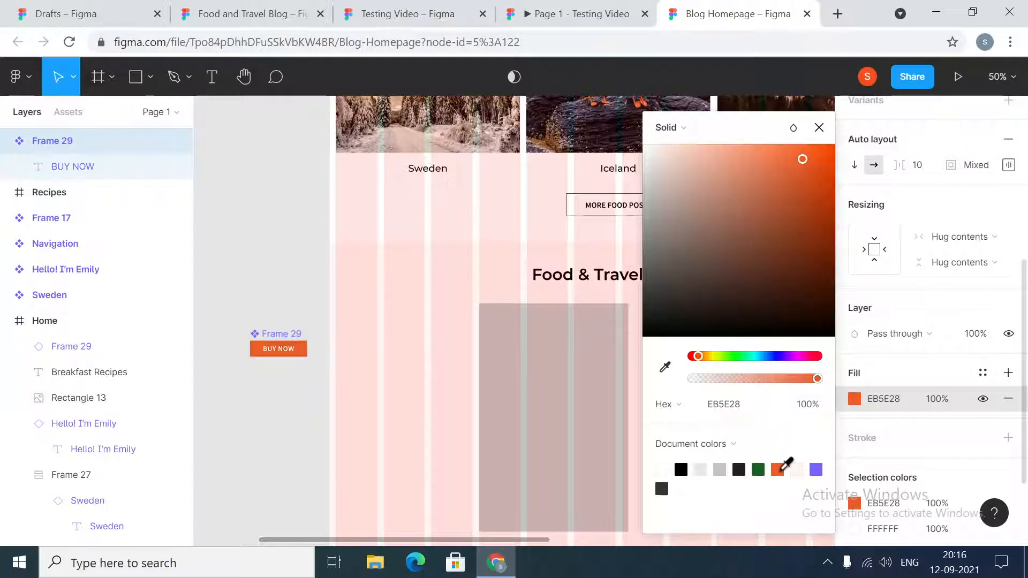
click(818, 129)
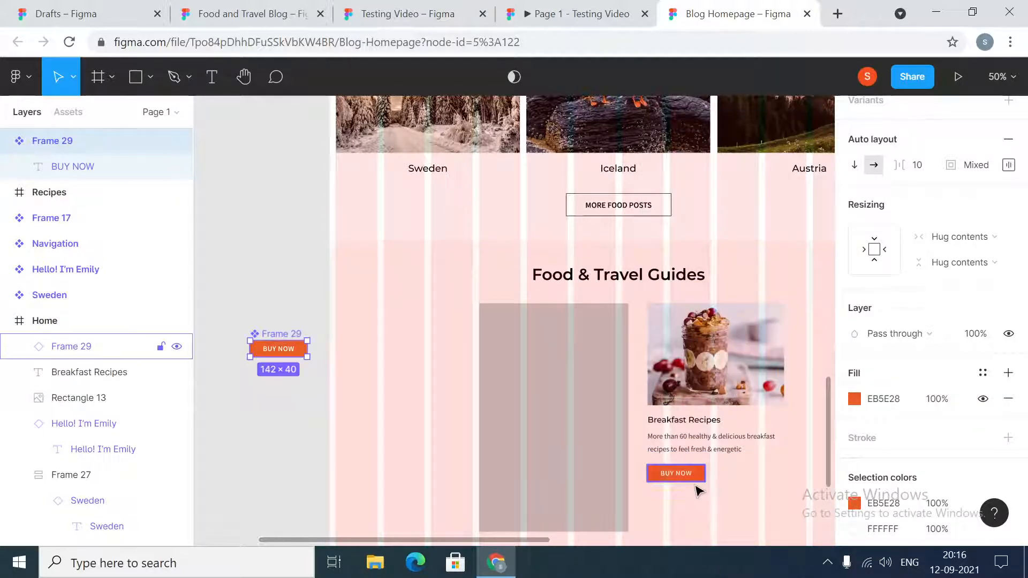
- Undo the orange fill change on the main BUY NOW component
click(295, 431)
key(ctrl+z)
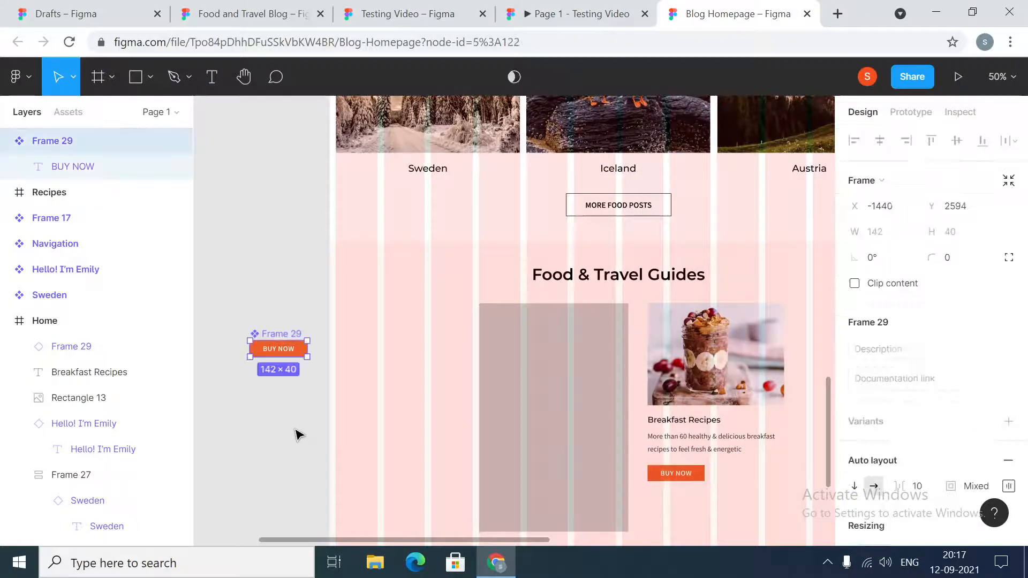
key(ctrl+z)
click(296, 427)
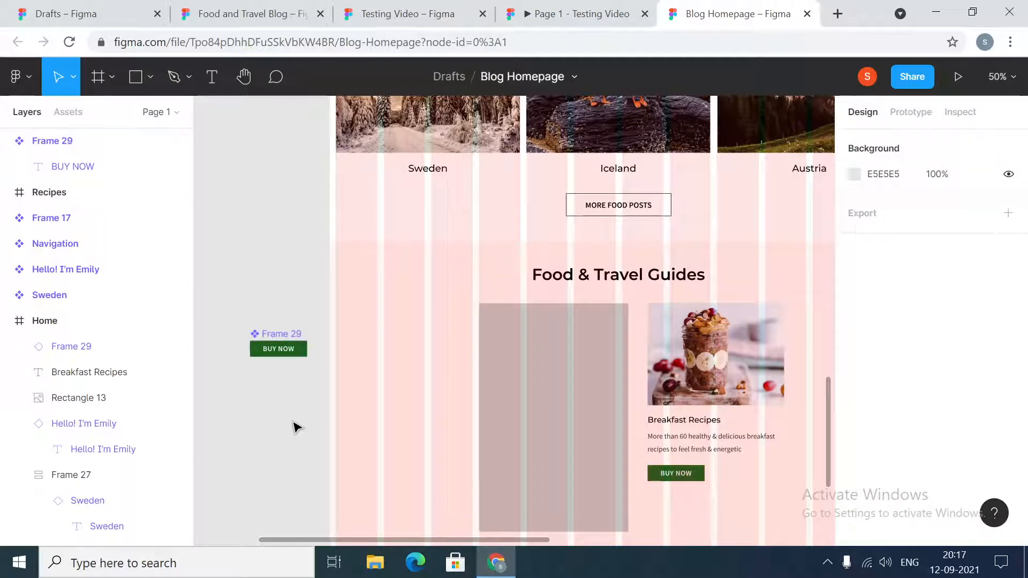
key(shift+0)
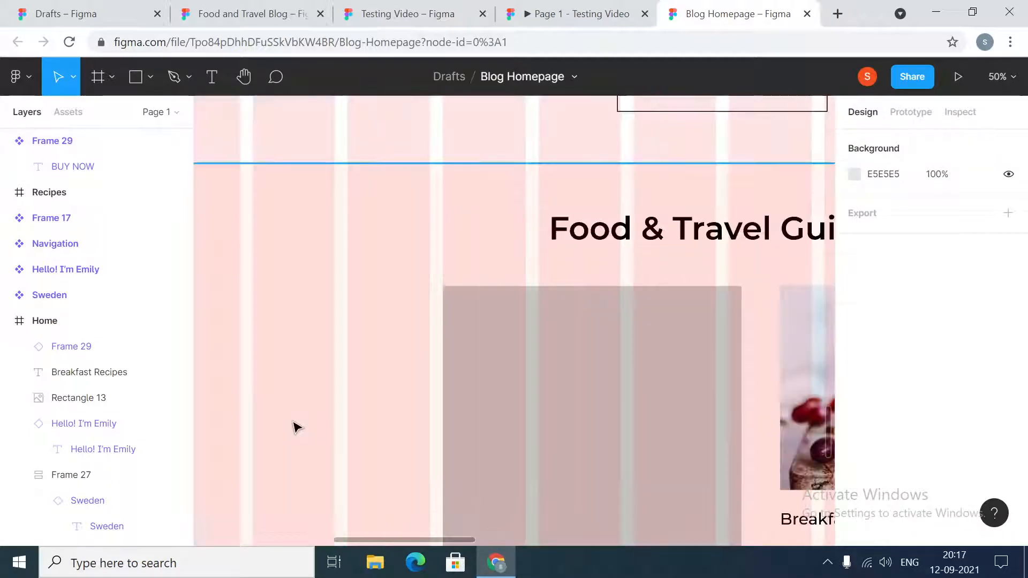
scroll(568, 428, down, 2)
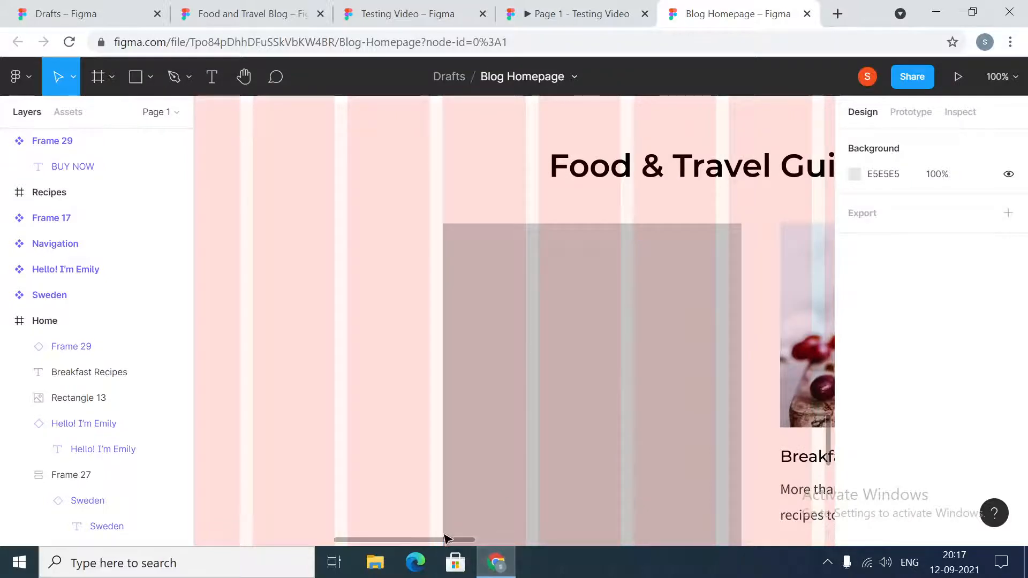
drag(443, 540, 552, 540)
scroll(555, 455, down, 3)
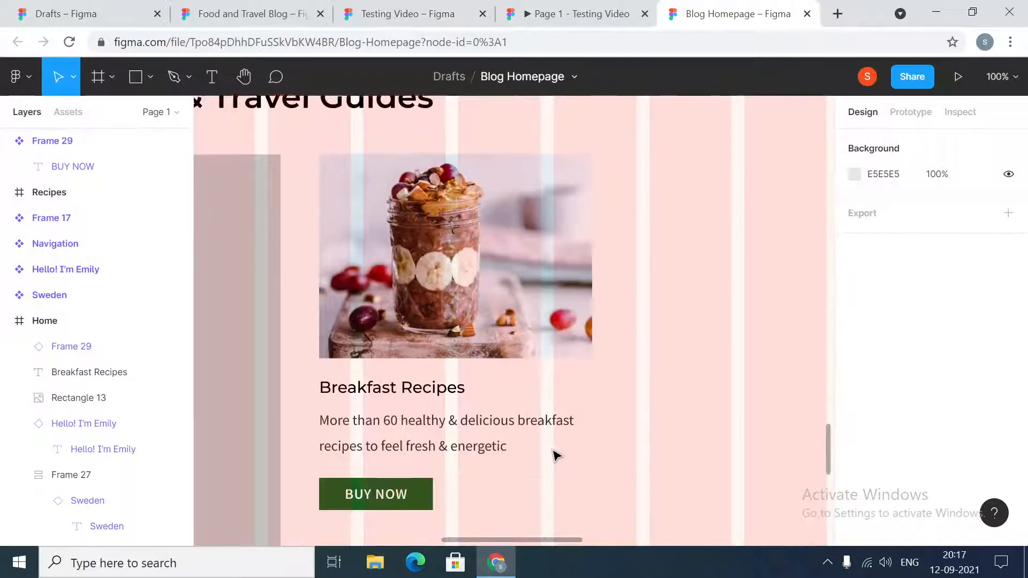
click(406, 336)
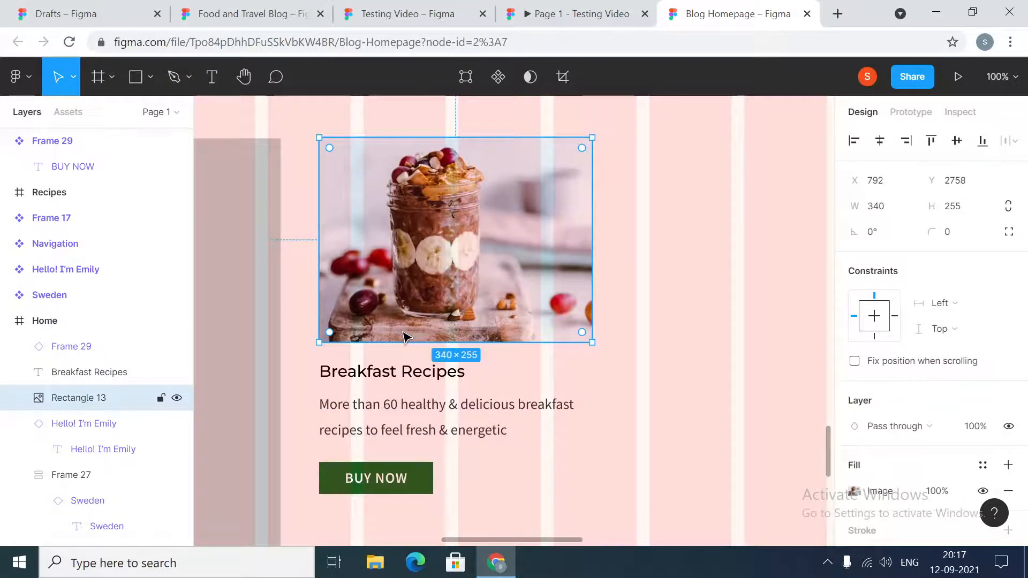
shift+click(403, 371)
shift+click(405, 420)
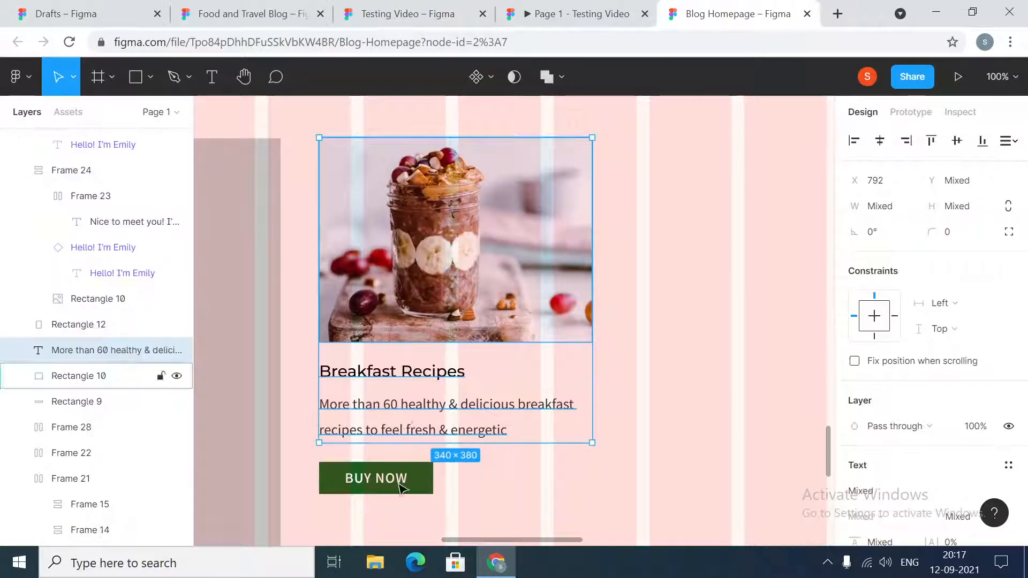
shift+click(399, 484)
- Set the vertical spacing between the Breakfast Recipes title and its description to 12, after trying 16
click(429, 300)
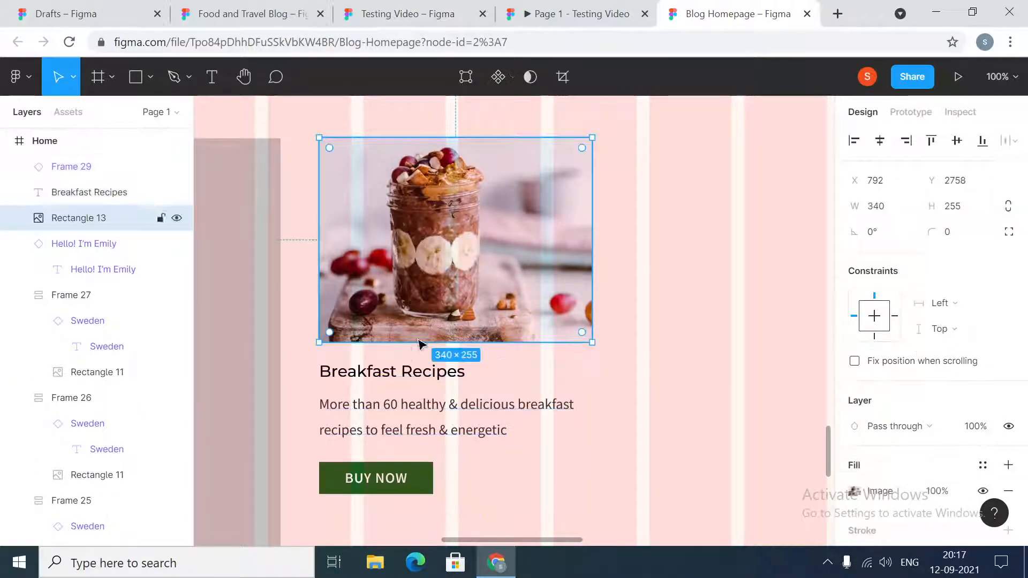
click(405, 372)
shift+click(401, 417)
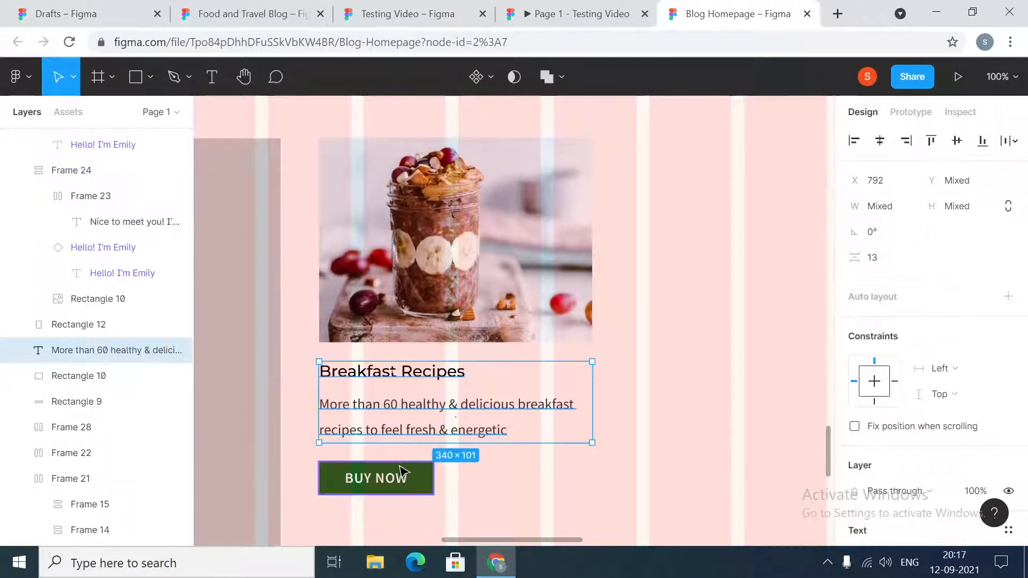
click(884, 259)
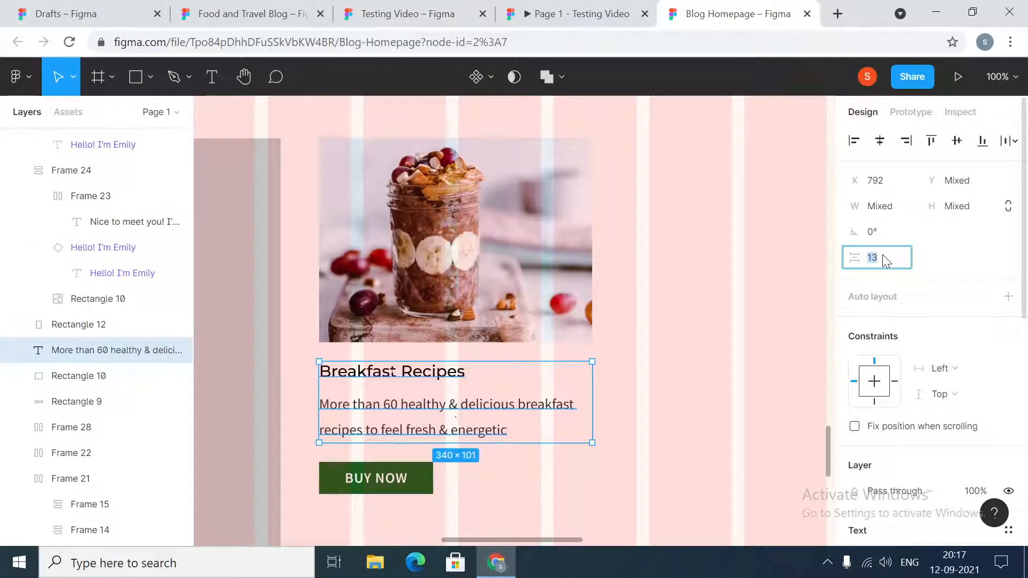
text(16)
key(Return)
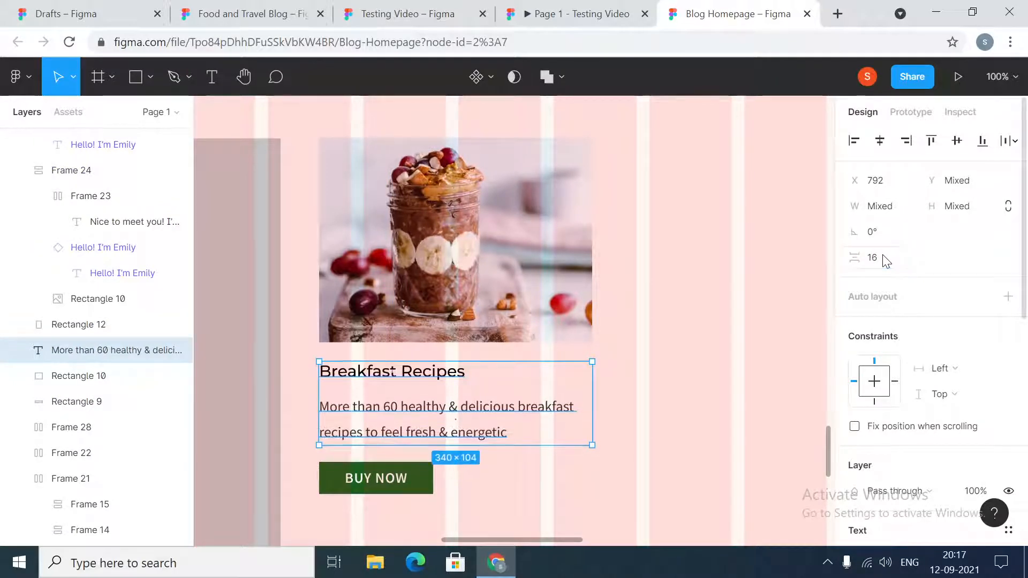
click(891, 258)
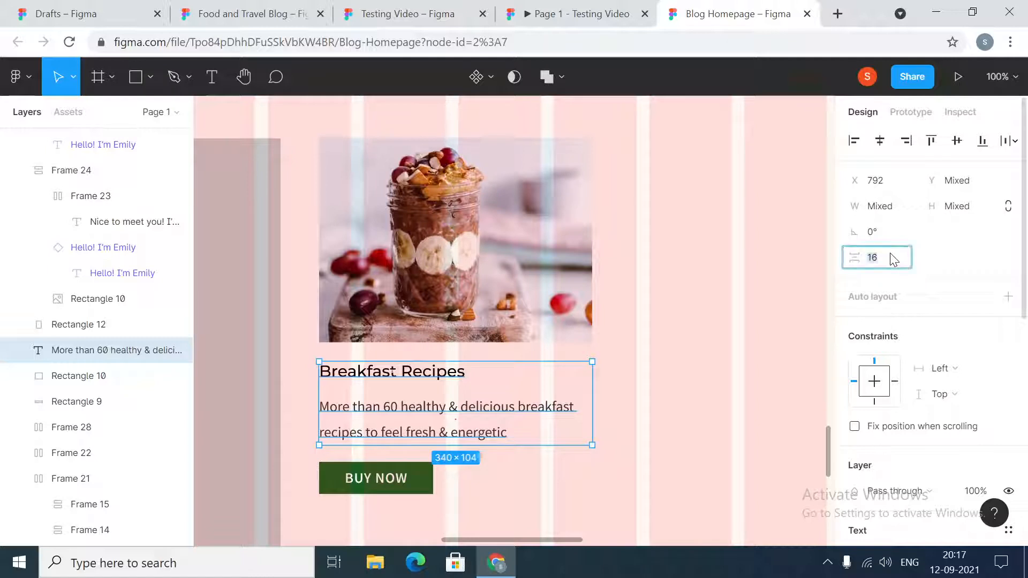
text(12)
key(Return)
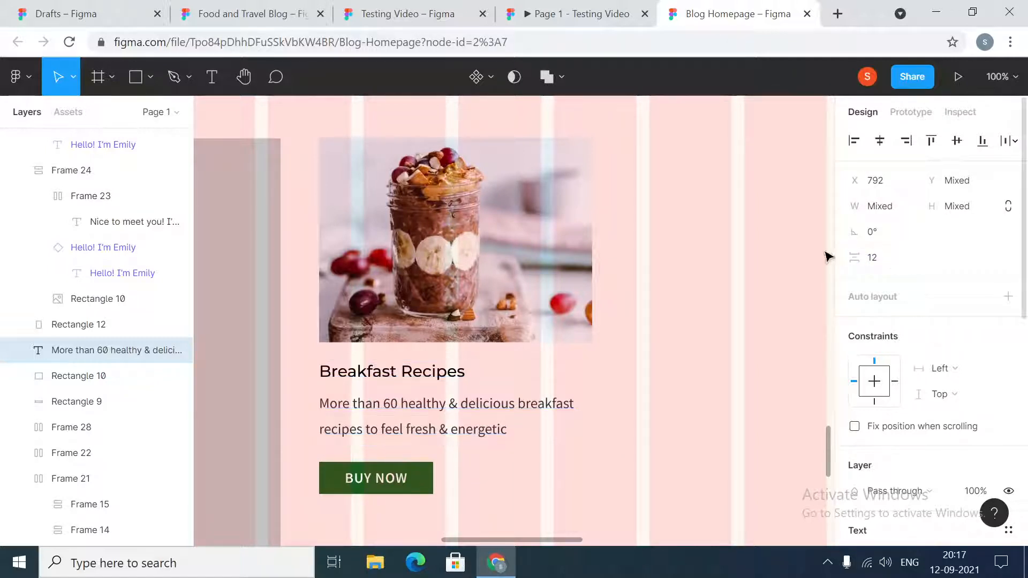
- Set the vertical spacing between the card image and the Breakfast Recipes title to 16
click(359, 306)
shift+click(368, 373)
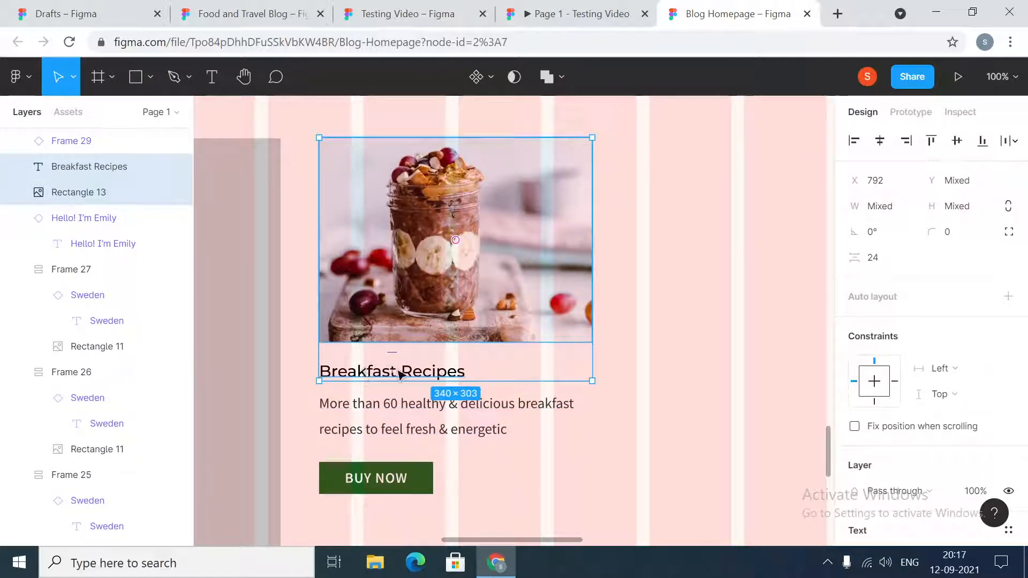
click(870, 263)
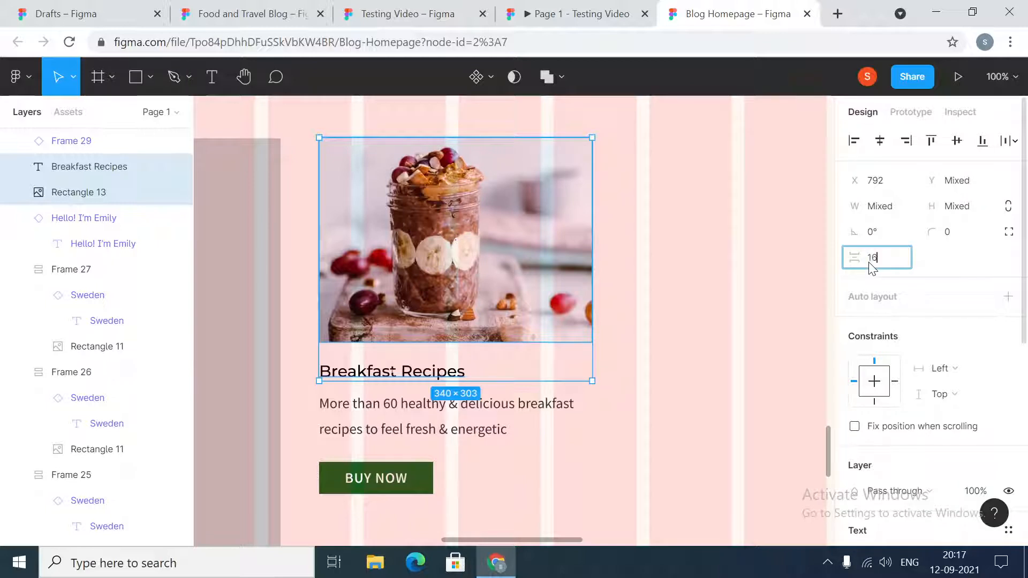
key(Return)
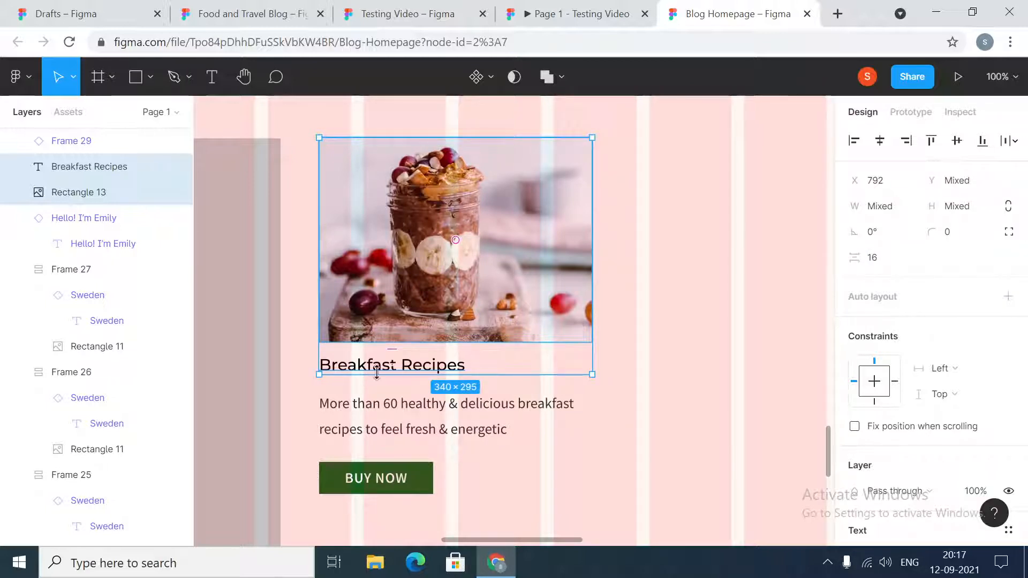
- Set the vertical spacing between the Breakfast Recipes title and its description to 16
click(407, 362)
shift+click(404, 415)
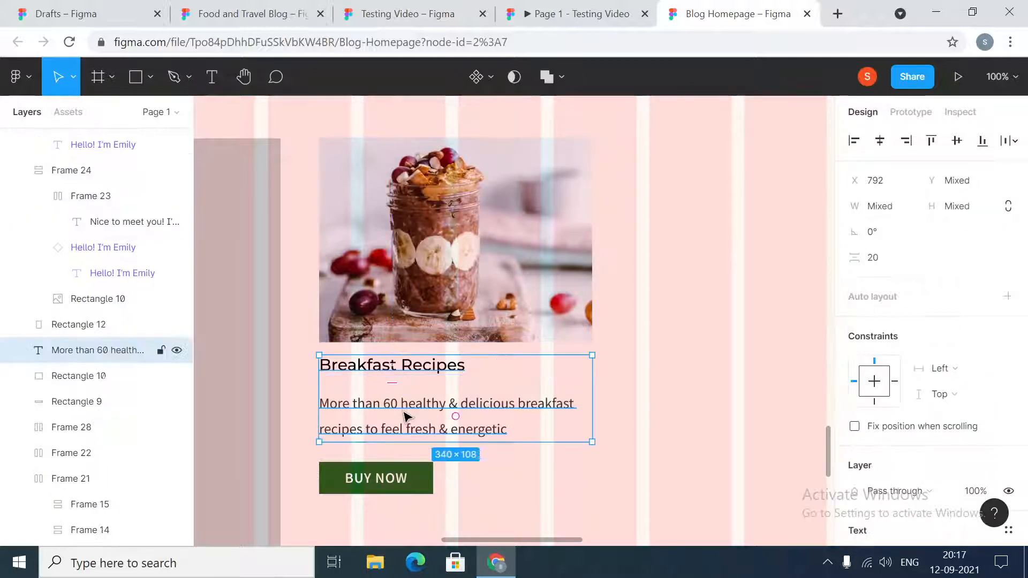
click(391, 429)
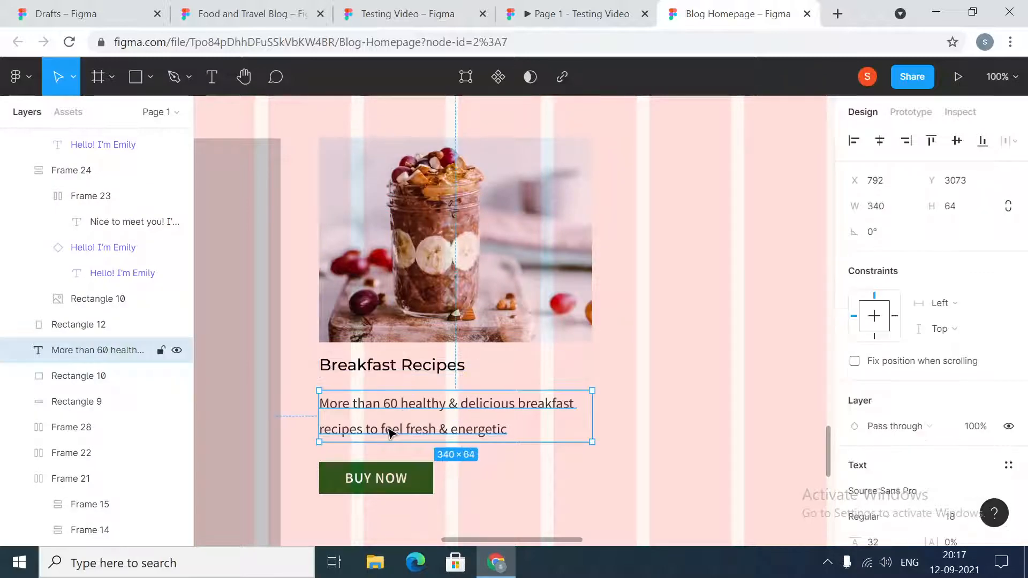
shift+click(381, 489)
click(395, 367)
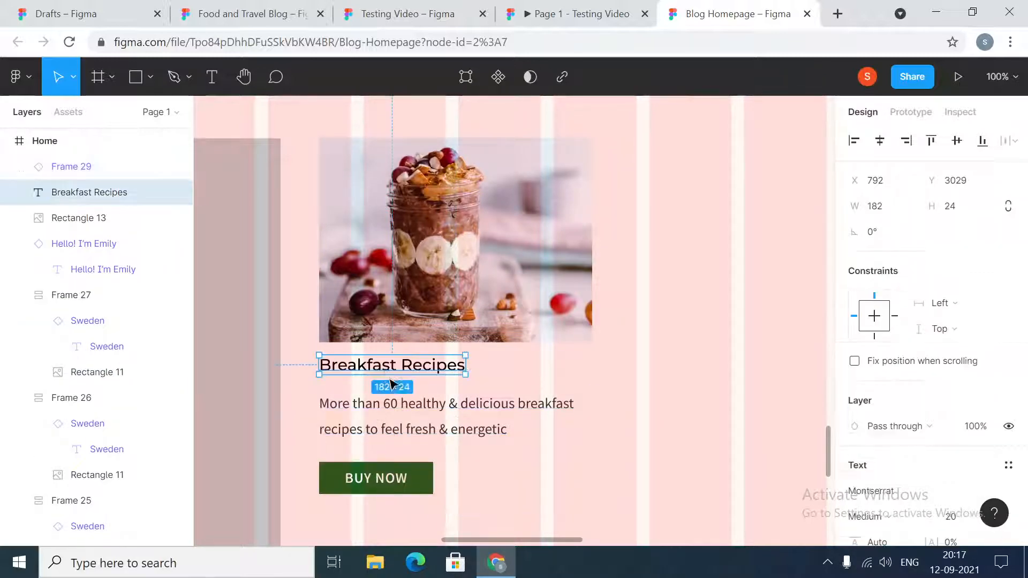
shift+click(390, 417)
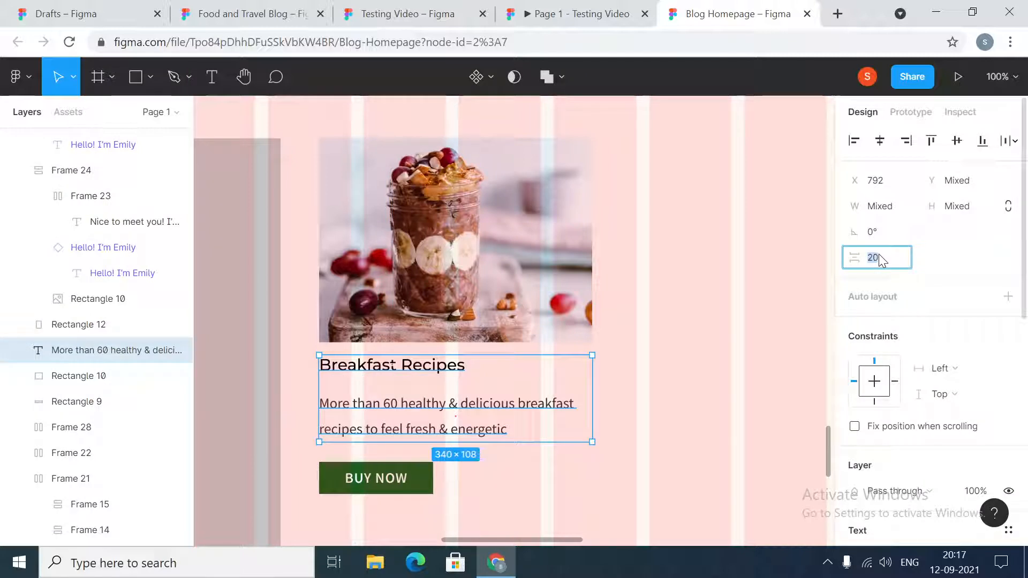
key(Return)
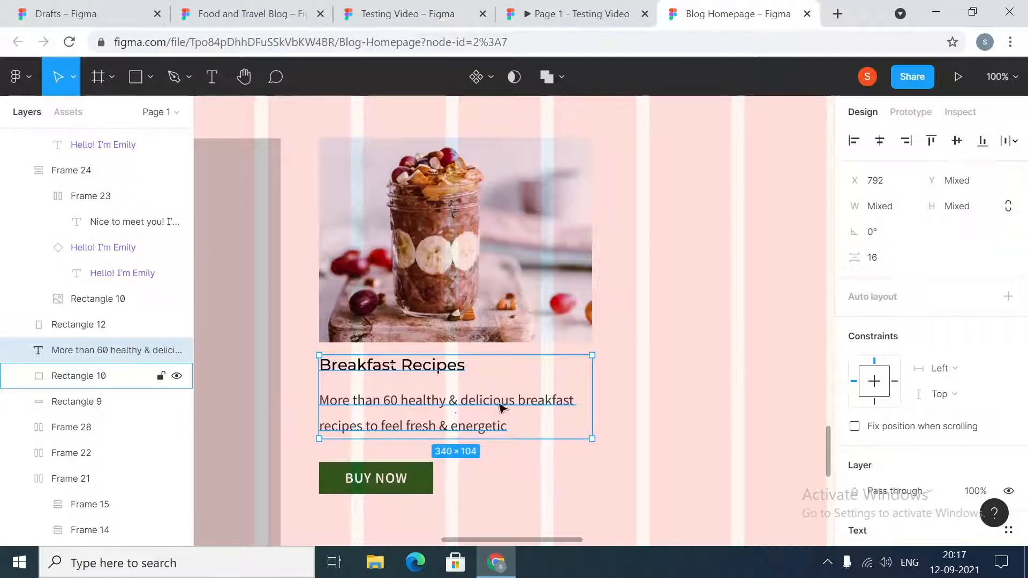
- Set the vertical spacing between the Breakfast Recipes description and the BUY NOW button to 24
click(407, 419)
shift+click(389, 475)
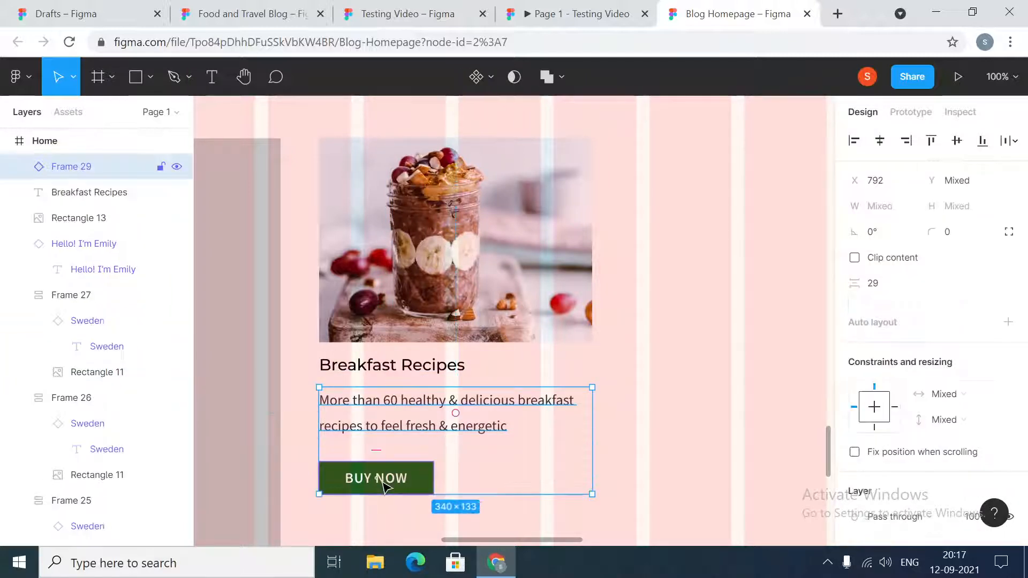
click(873, 285)
text(2)
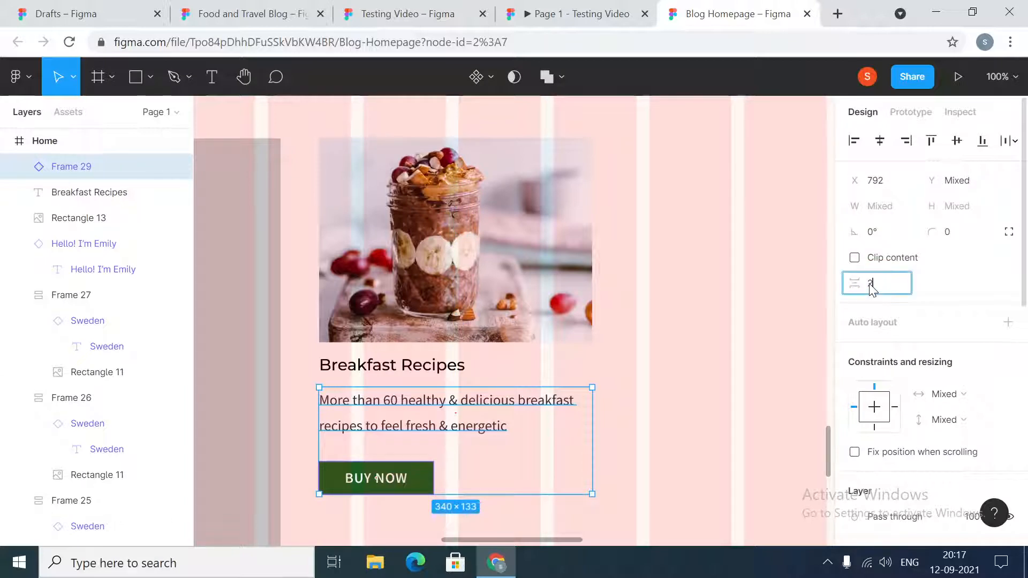
text(4)
key(Return)
click(665, 408)
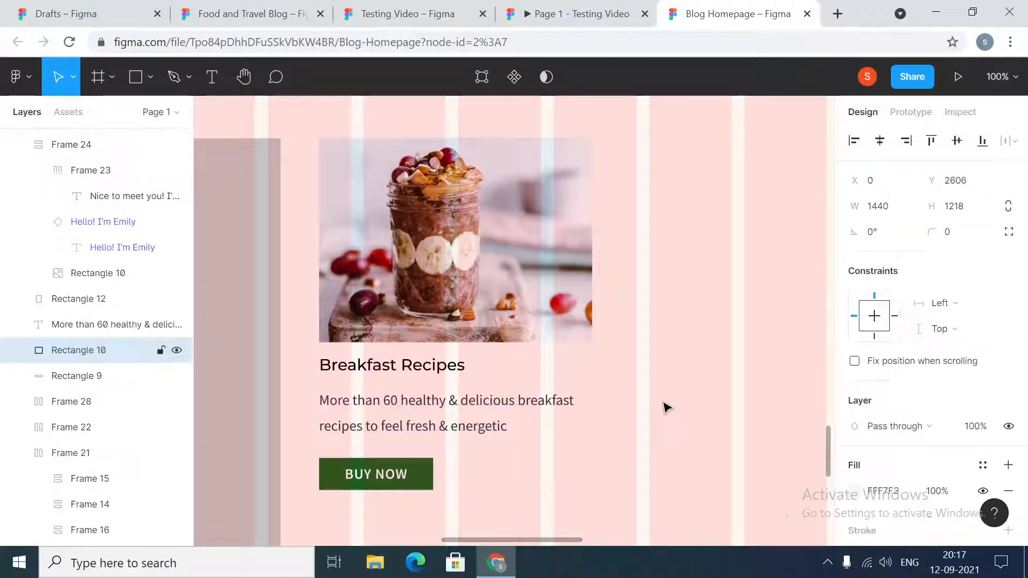
- Enclose the breakfast image, Breakfast Recipes title, description and BUY NOW button together in one frame
click(436, 259)
shift+click(420, 370)
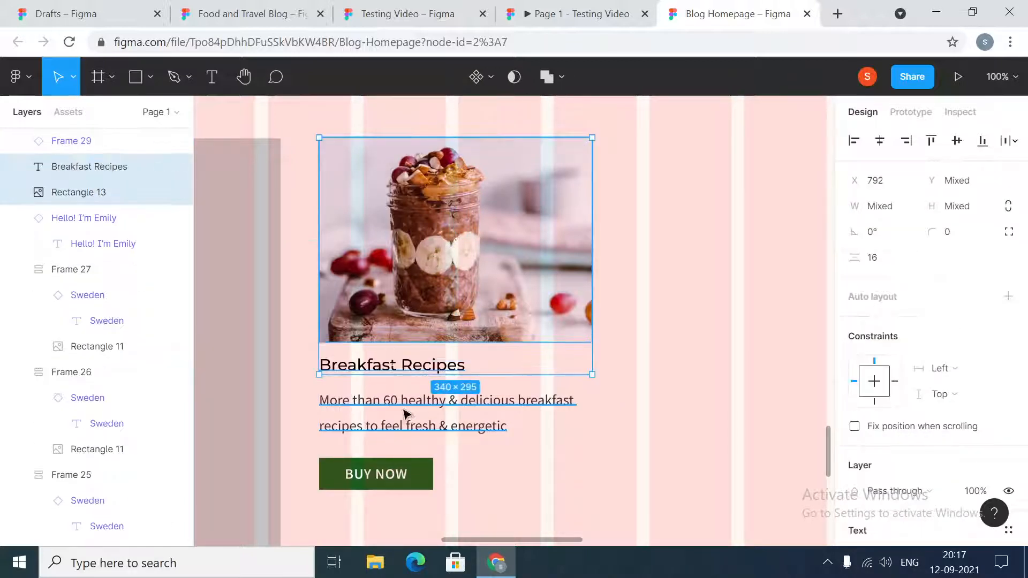
shift+click(406, 415)
shift+click(403, 461)
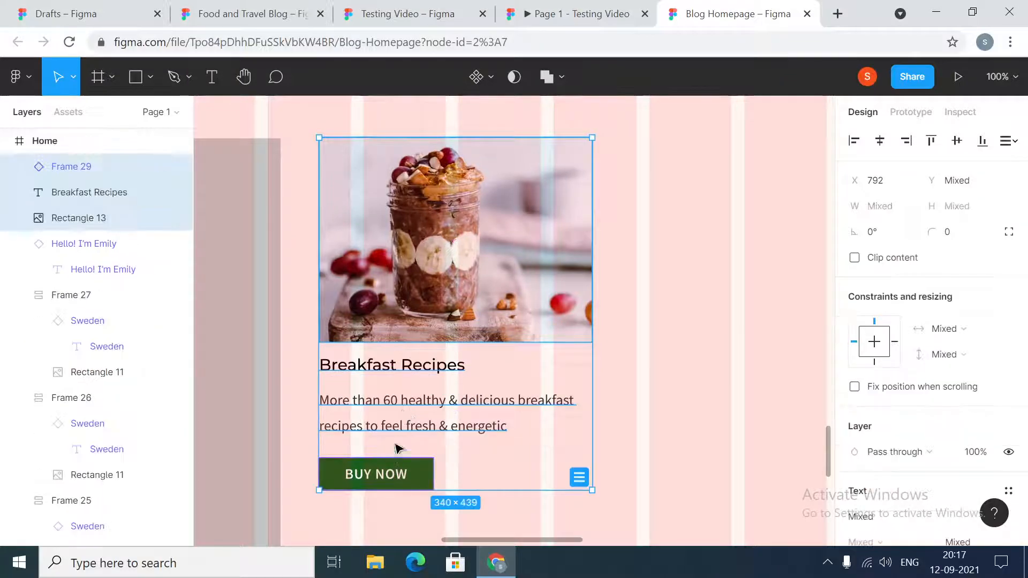
right_click(396, 294)
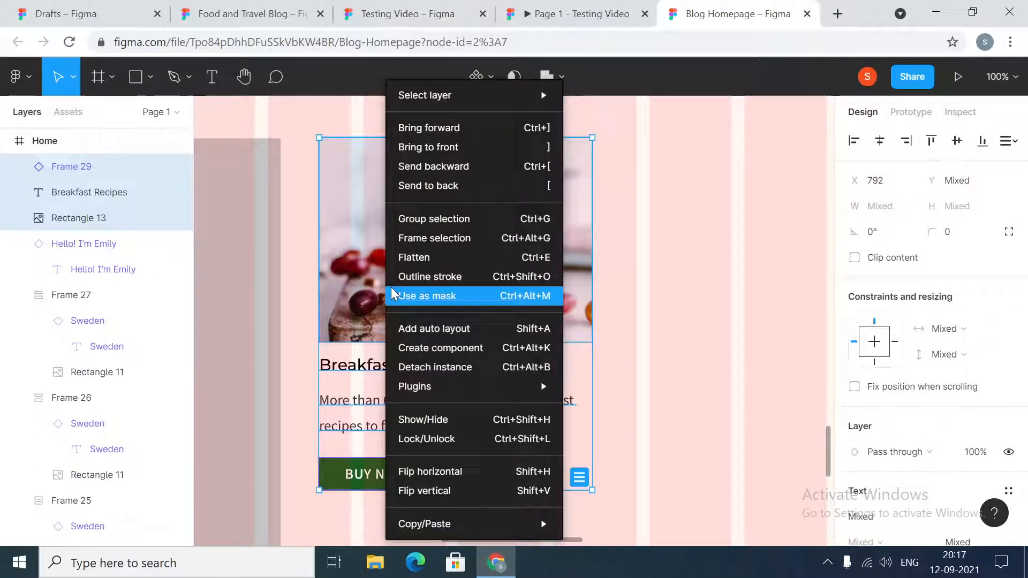
click(428, 237)
- Add auto layout to the Breakfast Recipes content frame and set its item spacing to 16
right_click(421, 300)
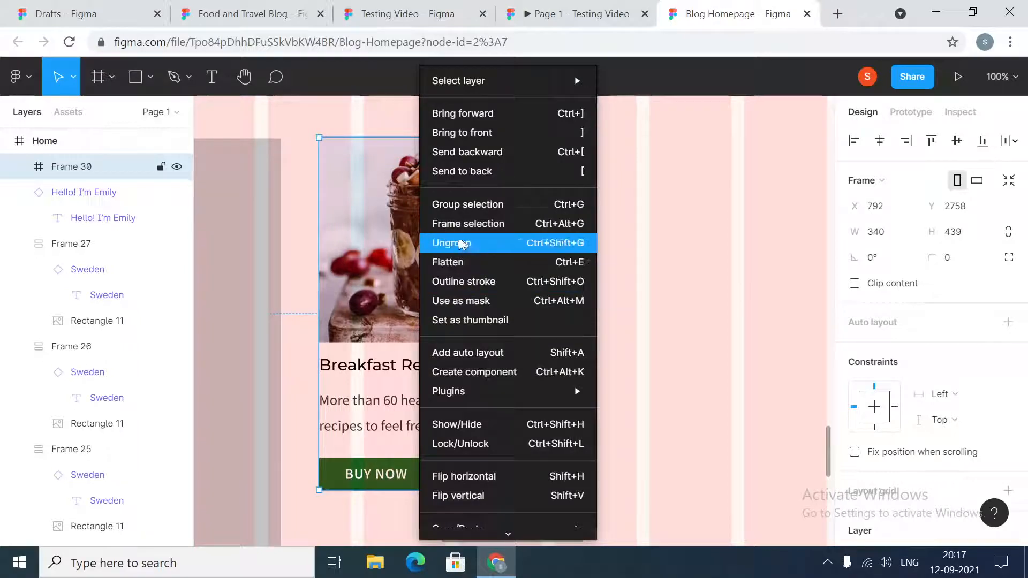
click(484, 353)
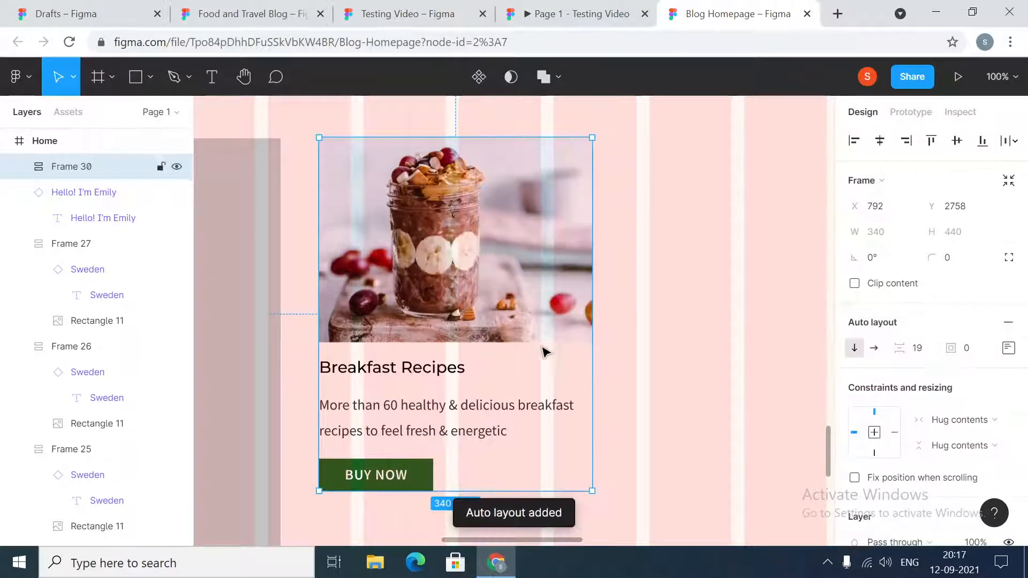
click(922, 352)
text(16)
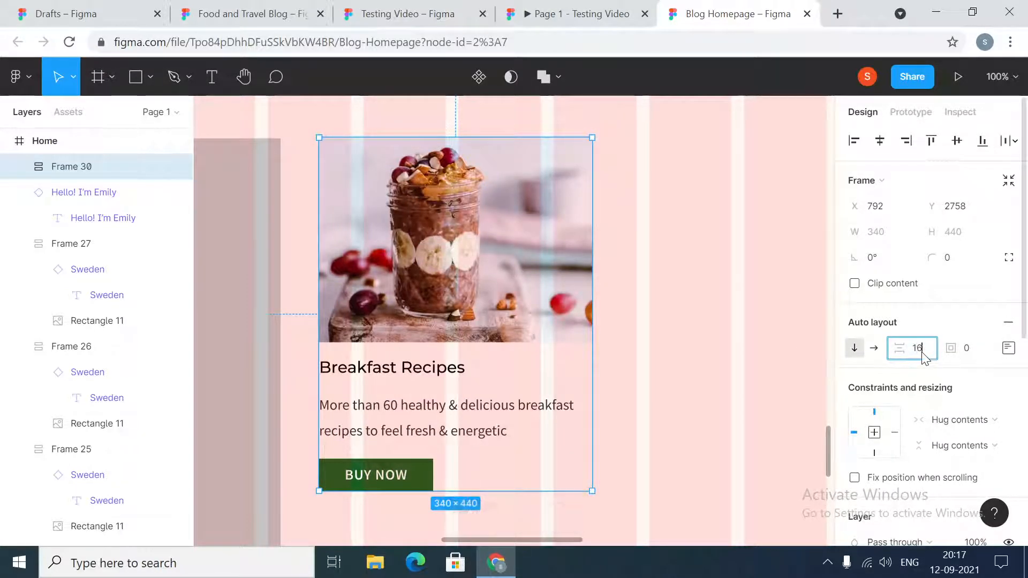
key(Return)
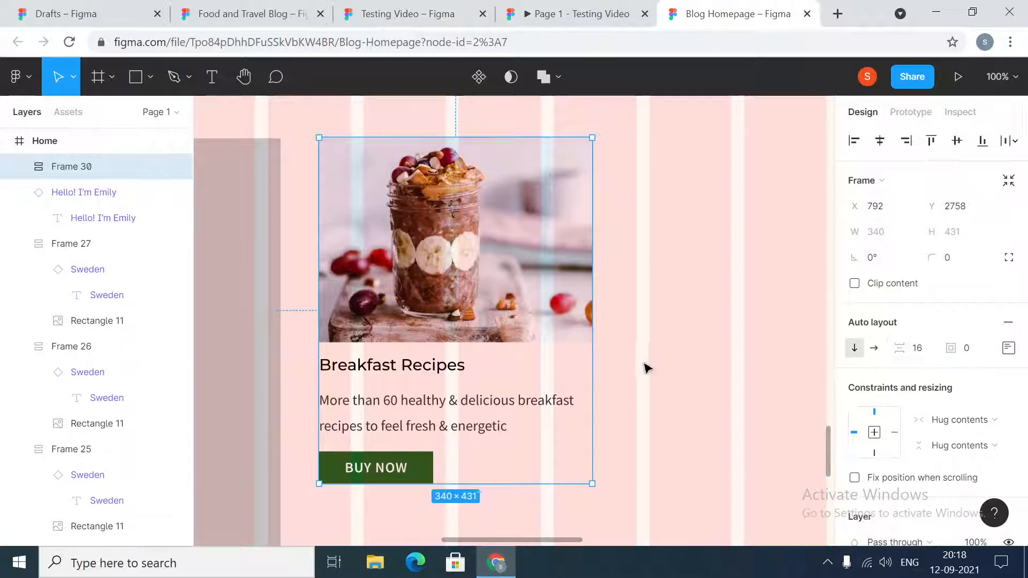
- Move the Breakfast Recipes content frame onto the grey card rectangle and align their horizontal centres
click(627, 343)
click(439, 281)
drag(479, 280, 389, 300)
click(358, 149)
shift+click(361, 247)
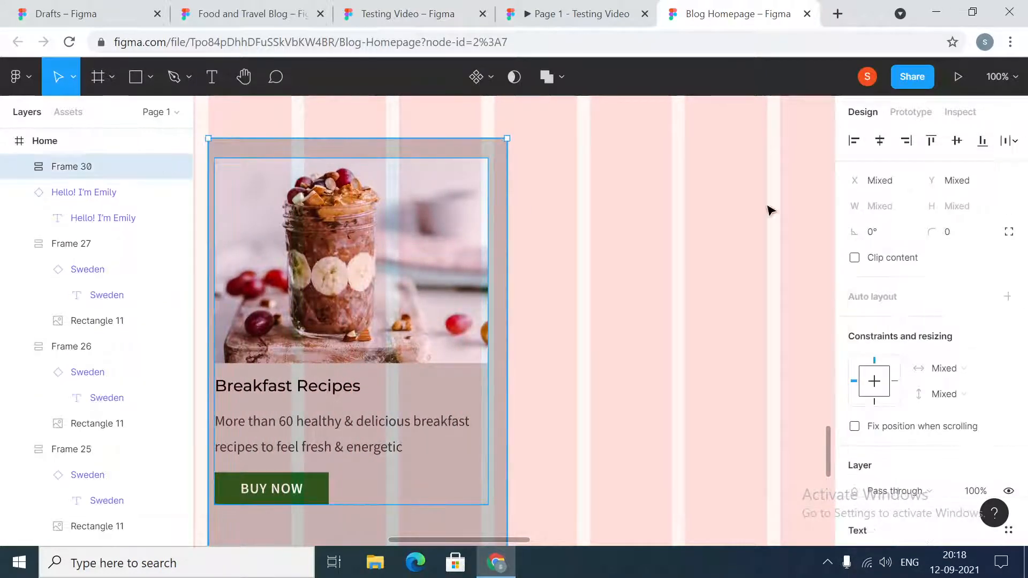
click(880, 141)
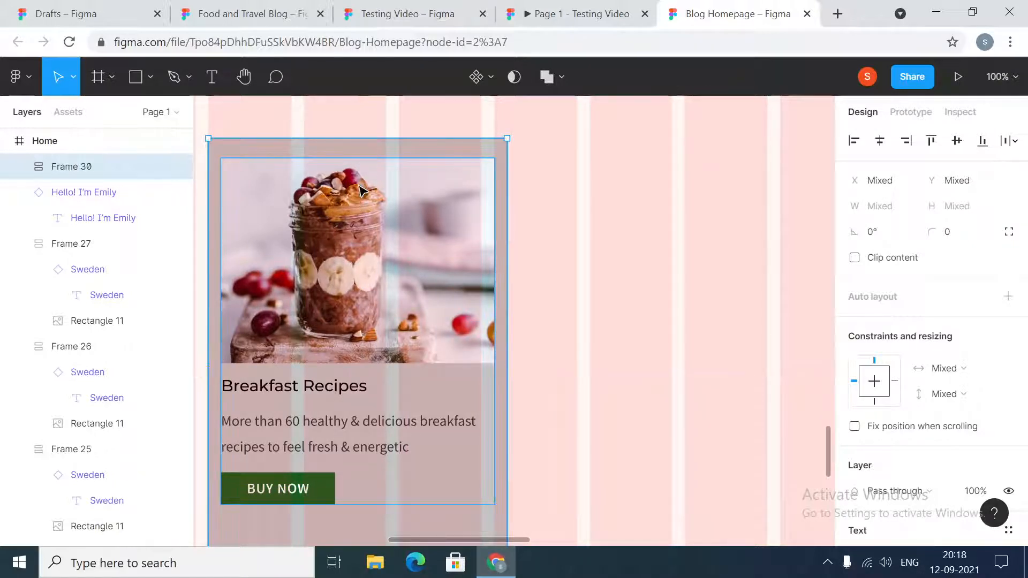
- Set the Breakfast Recipes content frame's Y position to 2775, after trying 2771
click(361, 190)
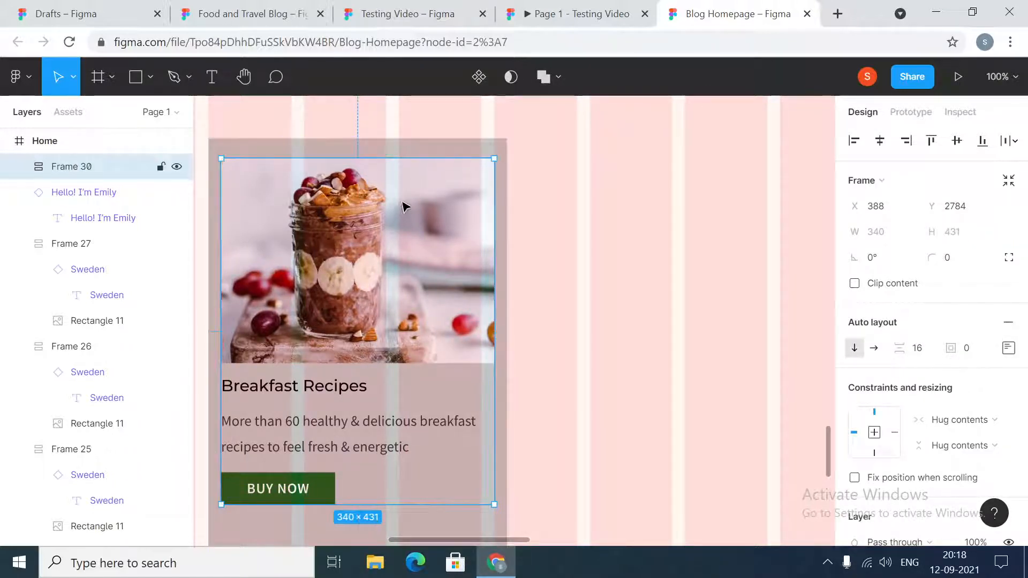
click(970, 212)
click(972, 213)
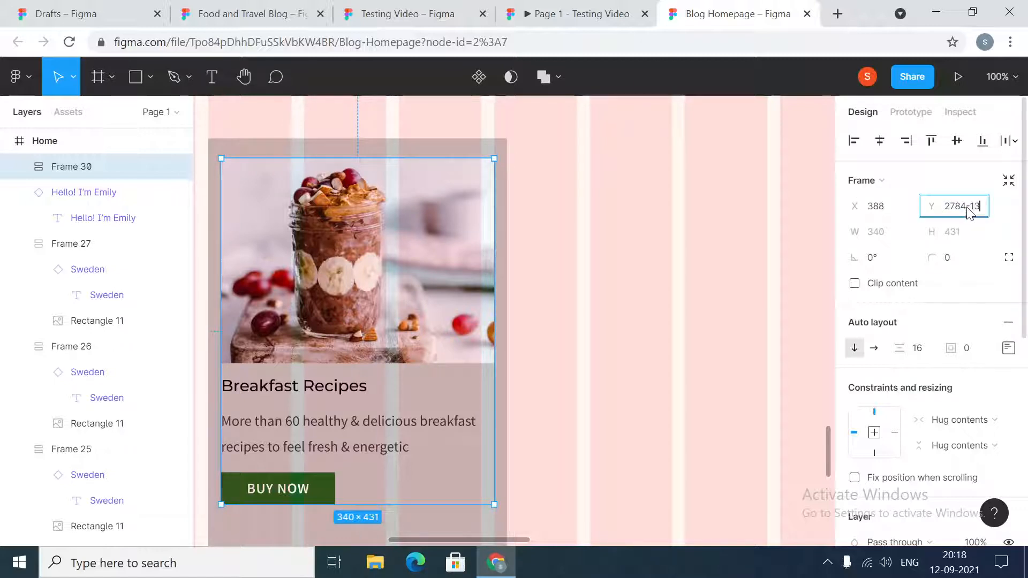
text(-13)
key(Return)
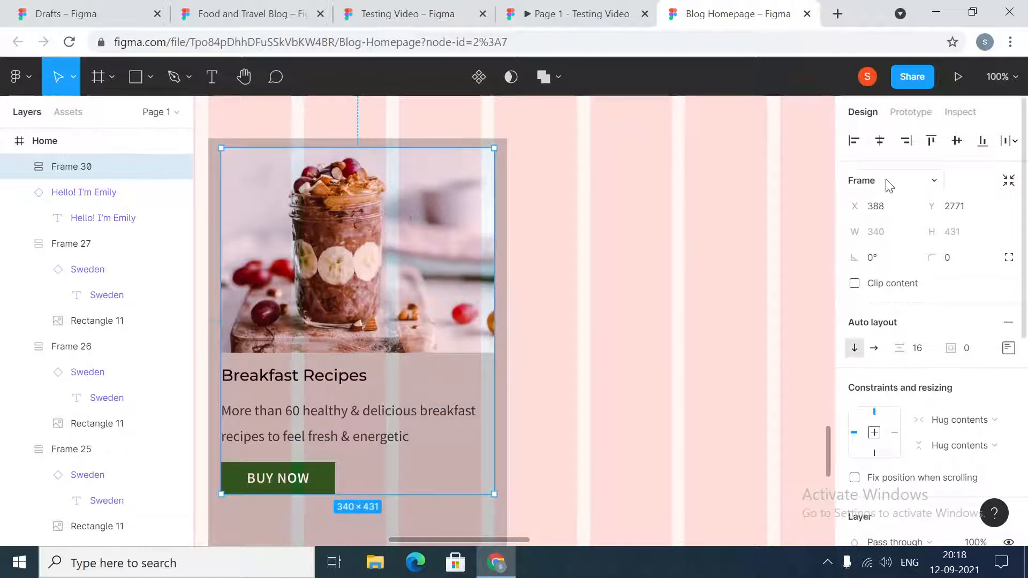
click(977, 207)
click(976, 200)
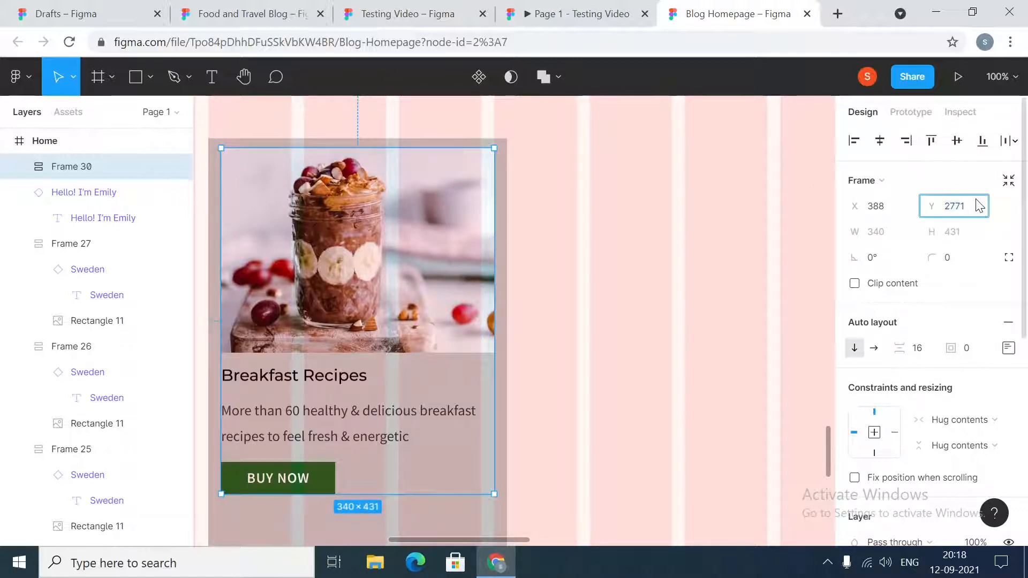
key(Return)
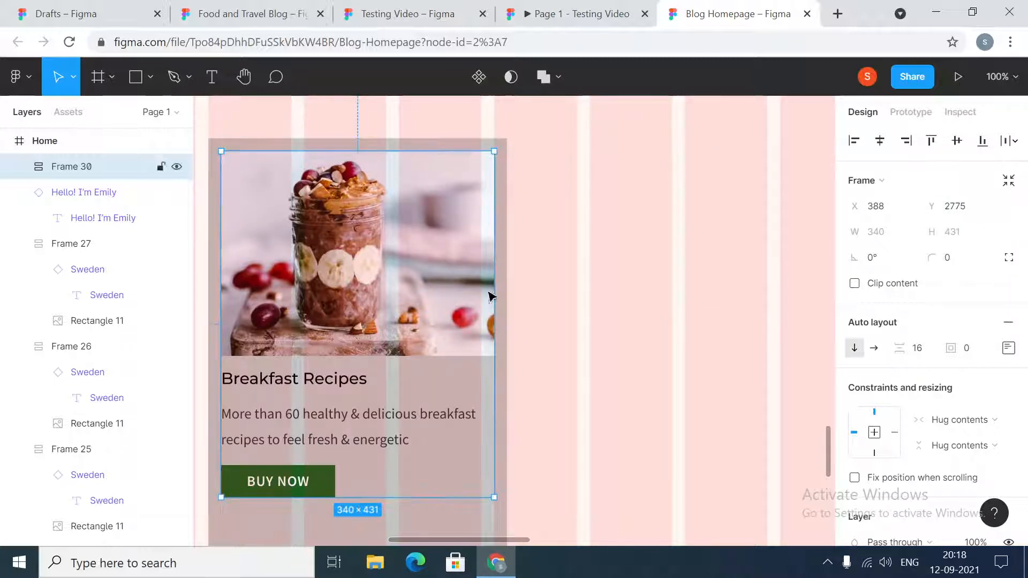
- Shorten the grey card rectangle to the BUY NOW button's lower edge, and add 16 for a height of 463
scroll(605, 364, down, 2)
scroll(605, 364, down, 2)
click(308, 427)
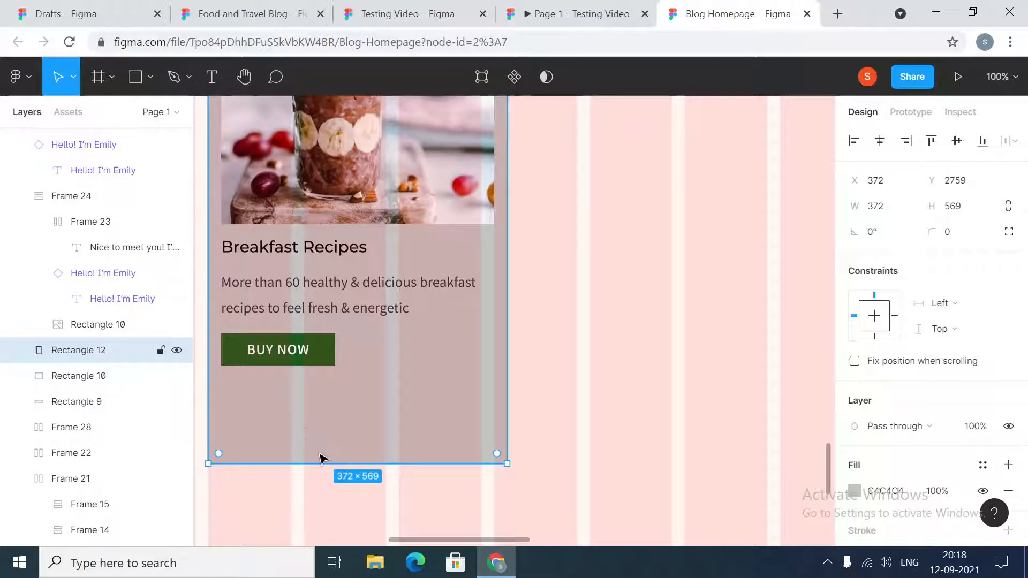
drag(319, 463, 326, 366)
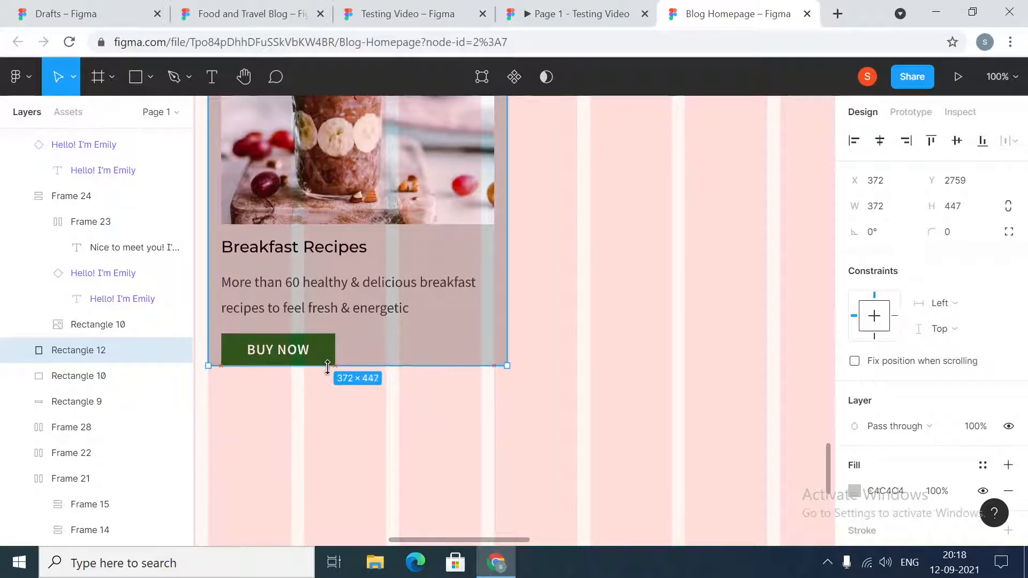
drag(403, 370, 406, 368)
click(968, 207)
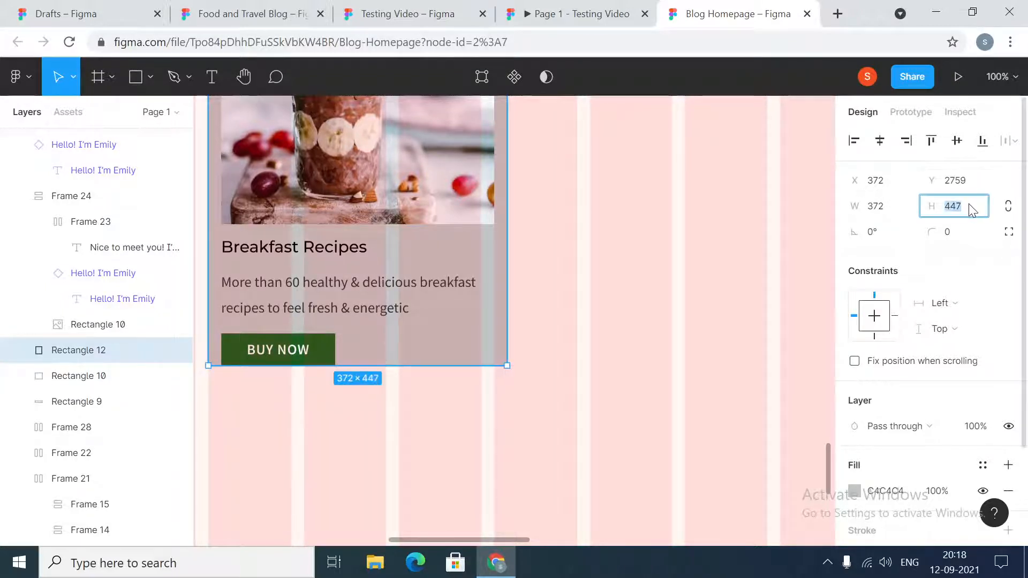
text(+16)
key(Return)
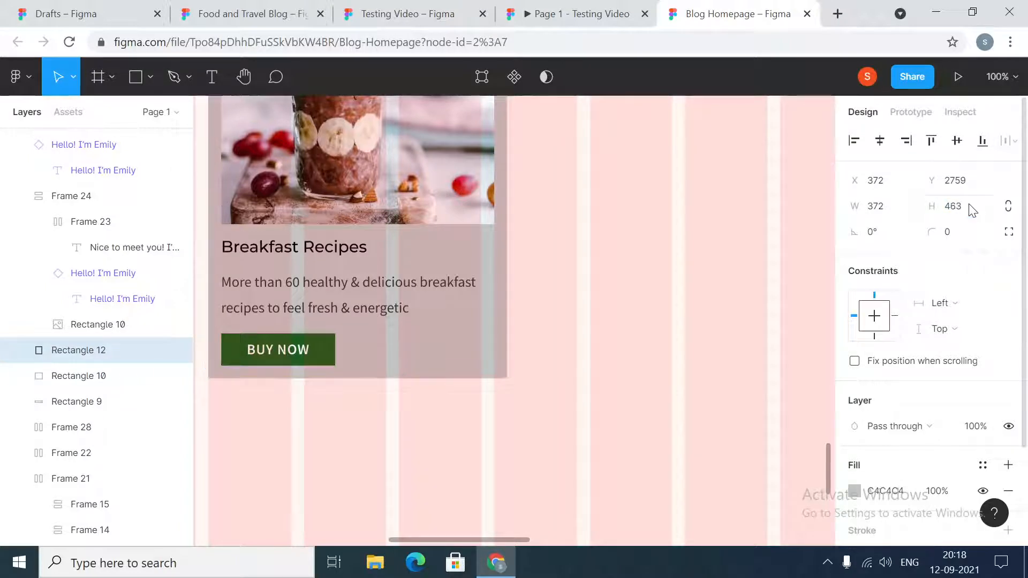
click(320, 362)
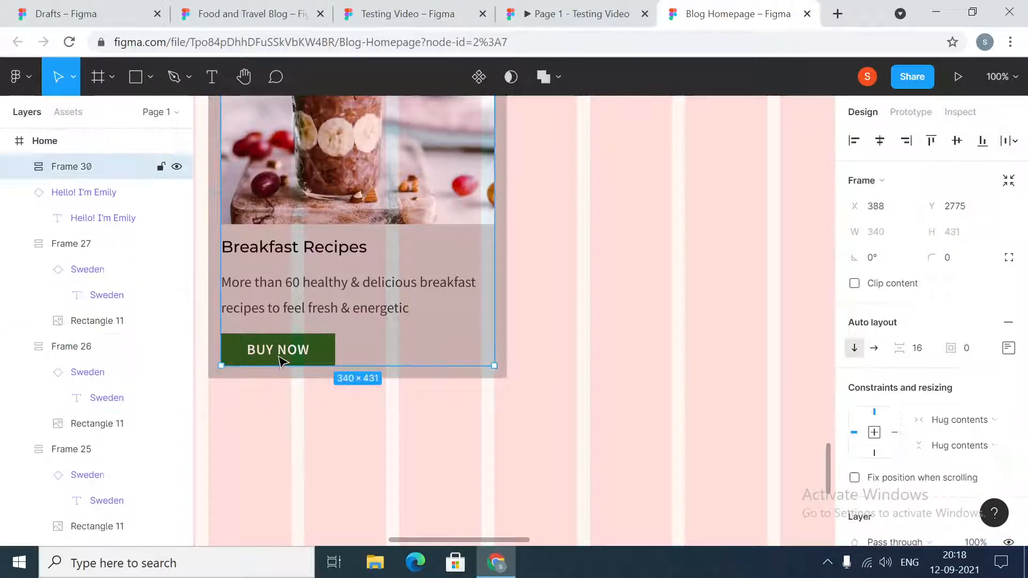
click(550, 355)
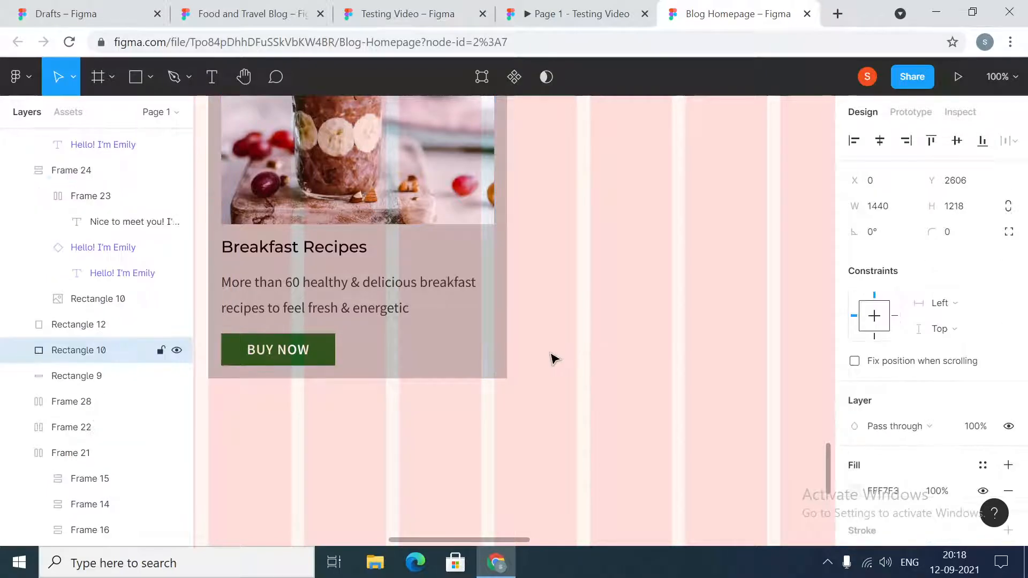
- Frame the grey rectangle together with the Breakfast Recipes content and add auto layout to the new outer frame
scroll(550, 355, up, 4)
click(273, 237)
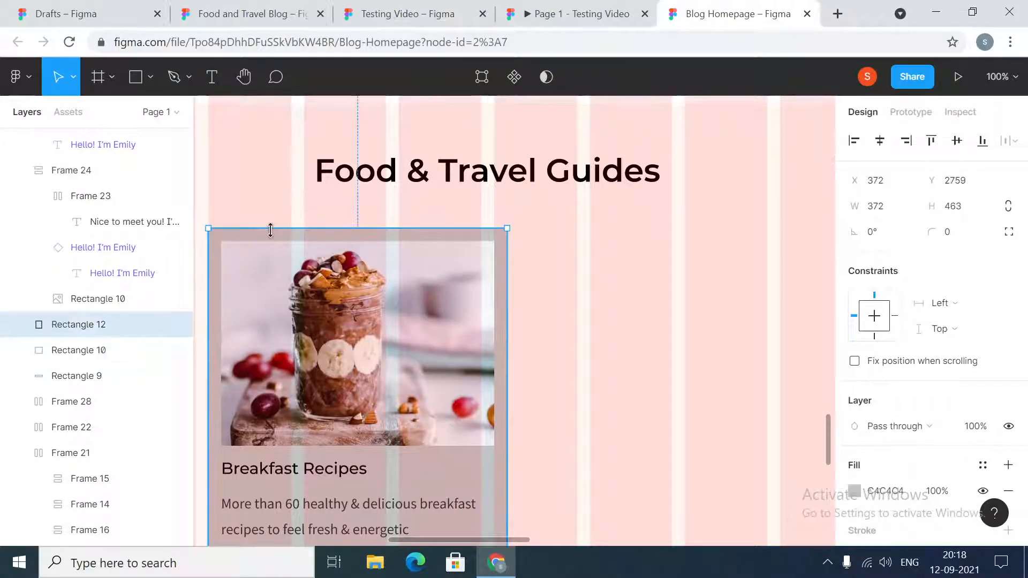
shift+click(302, 298)
right_click(301, 299)
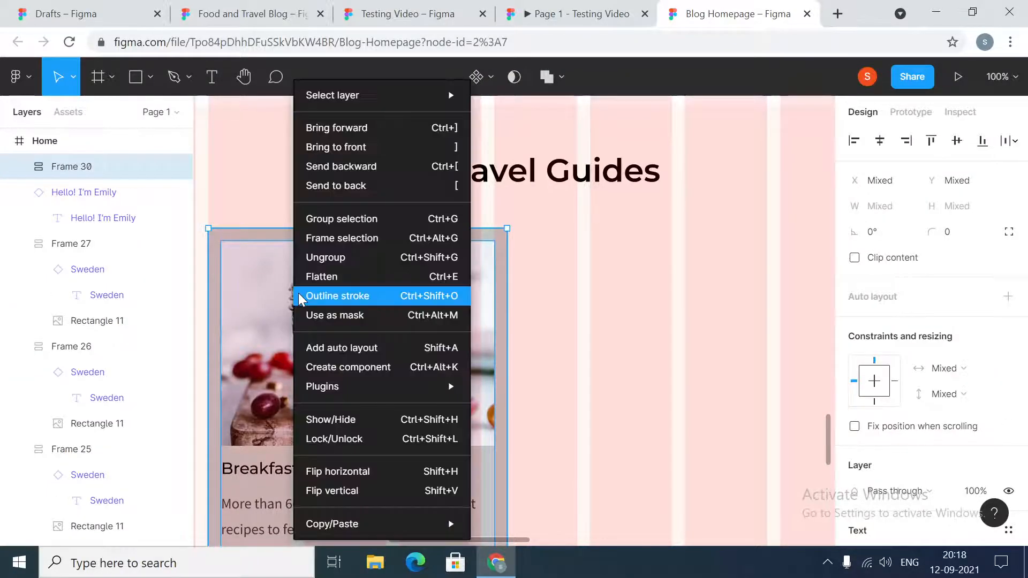
click(337, 238)
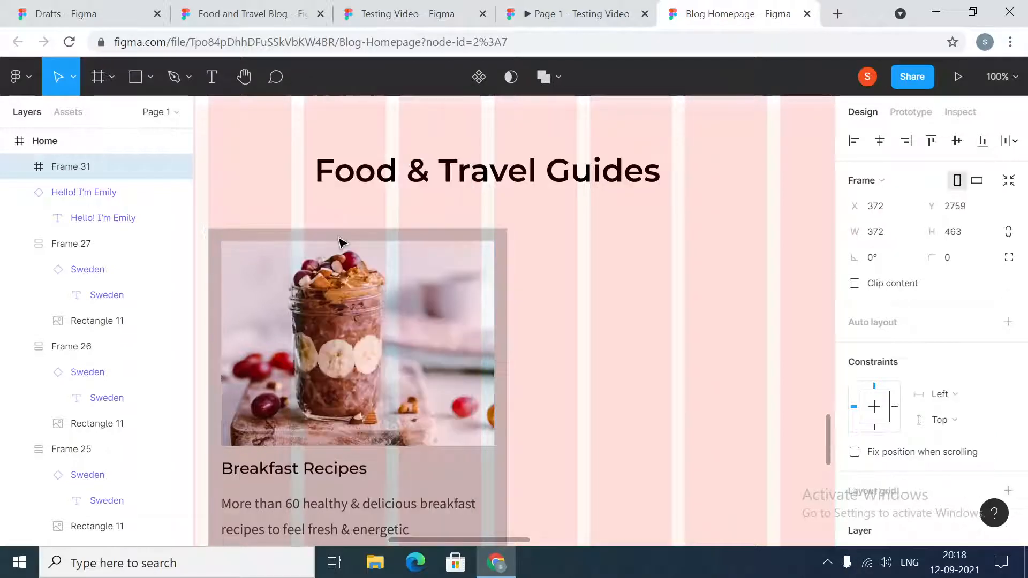
right_click(333, 309)
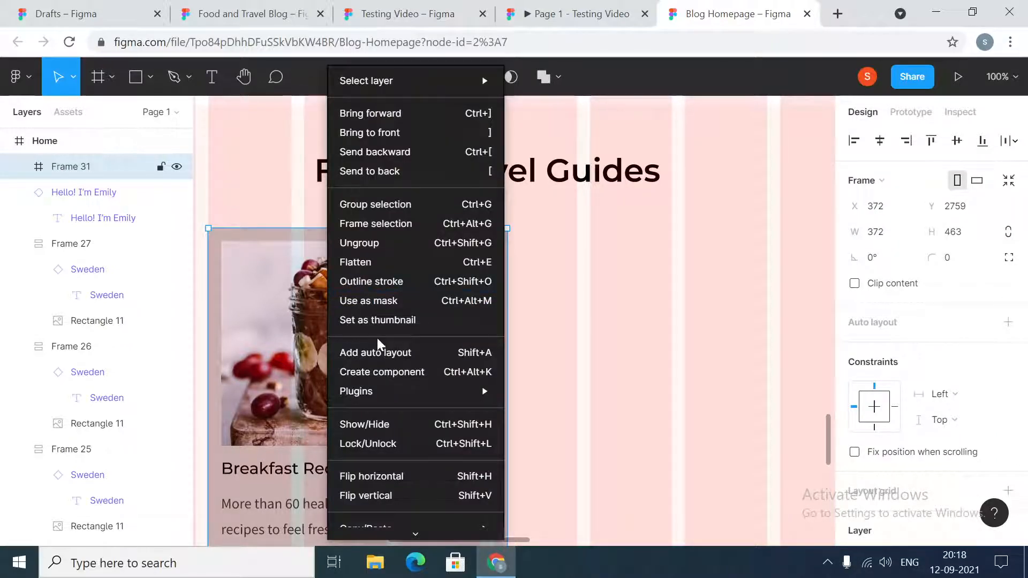
click(377, 352)
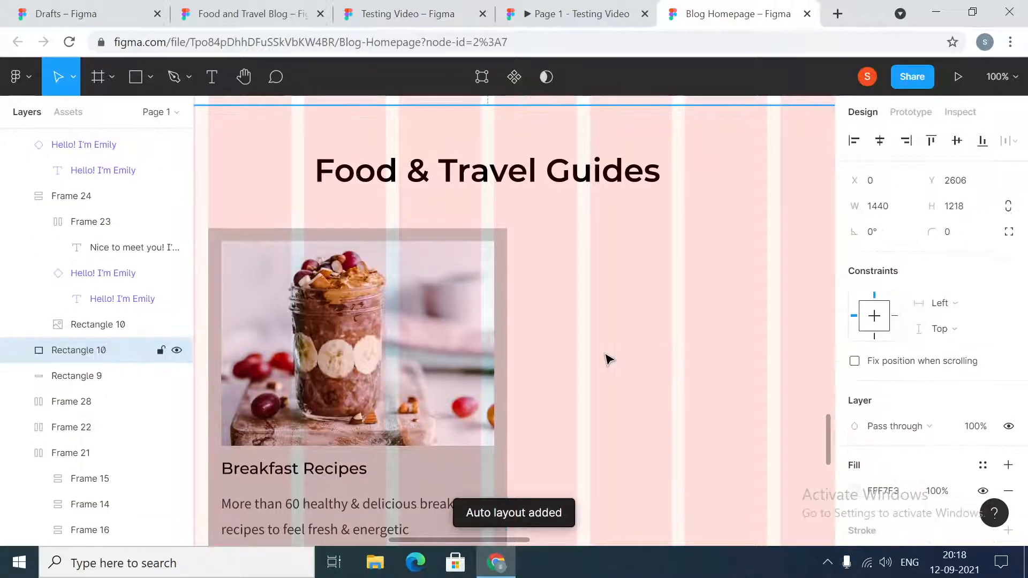
- Set the inner Breakfast Recipes content frame's horizontal resizing to Fixed width
key(minus)
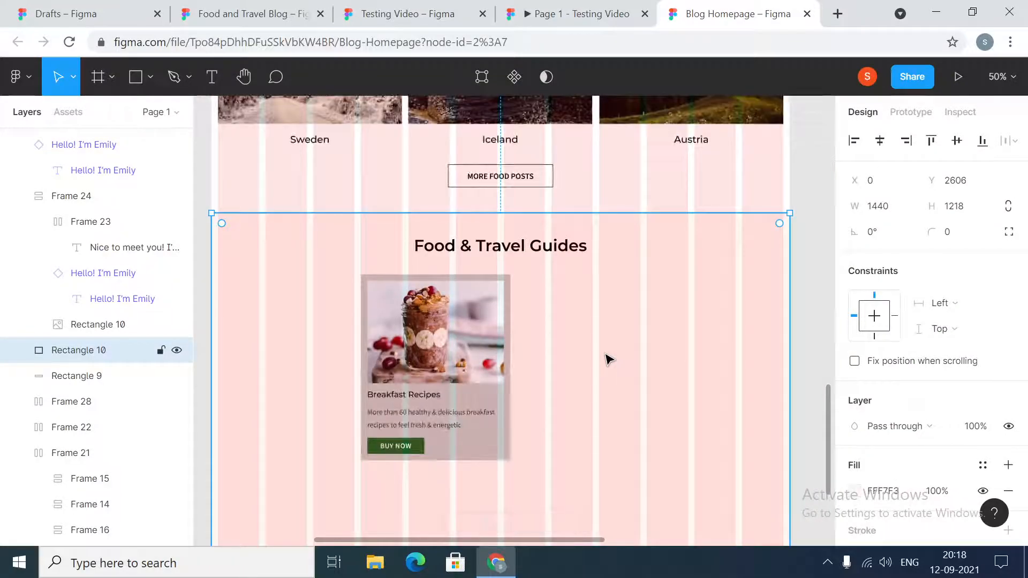
click(446, 368)
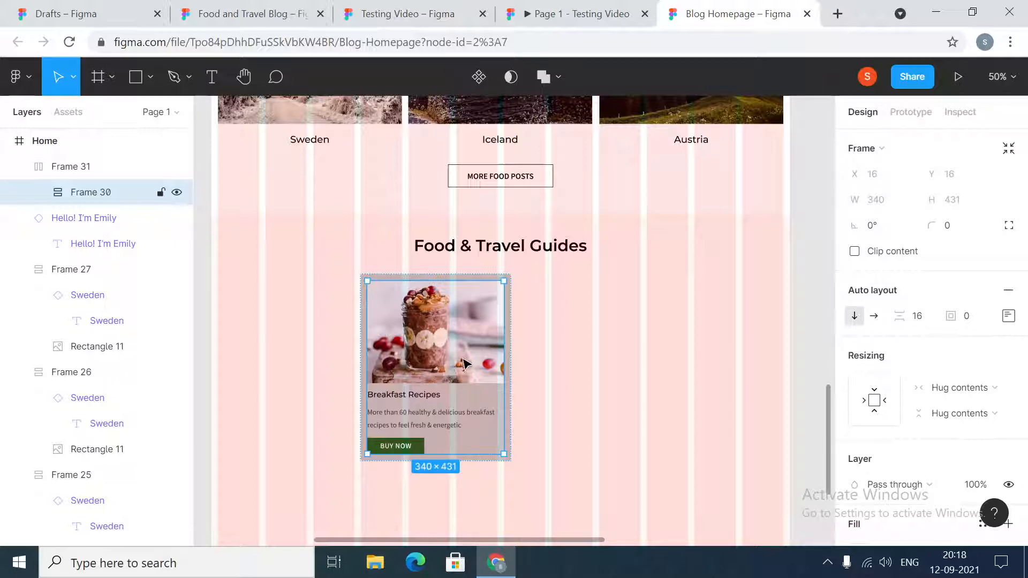
click(990, 389)
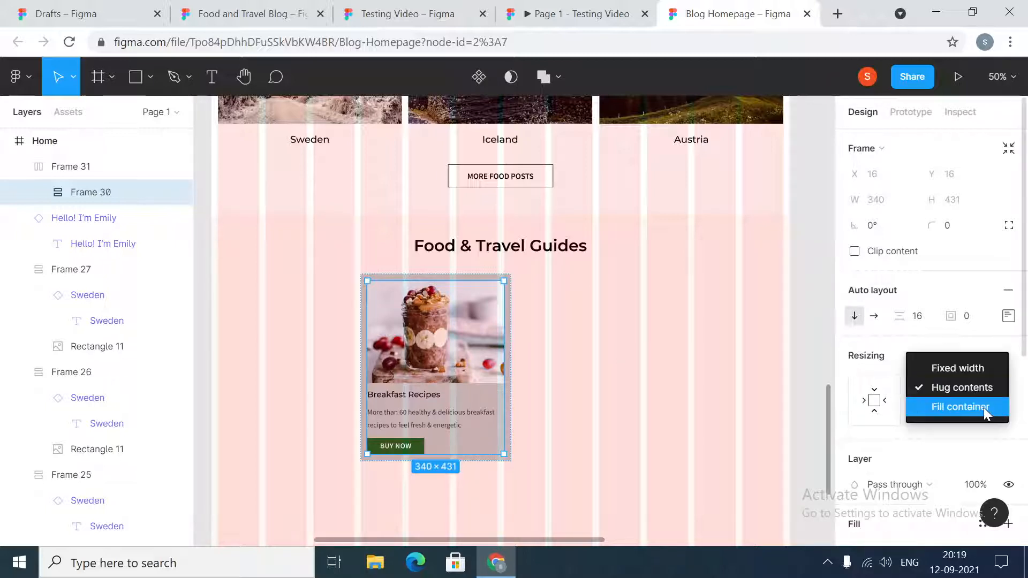
click(979, 372)
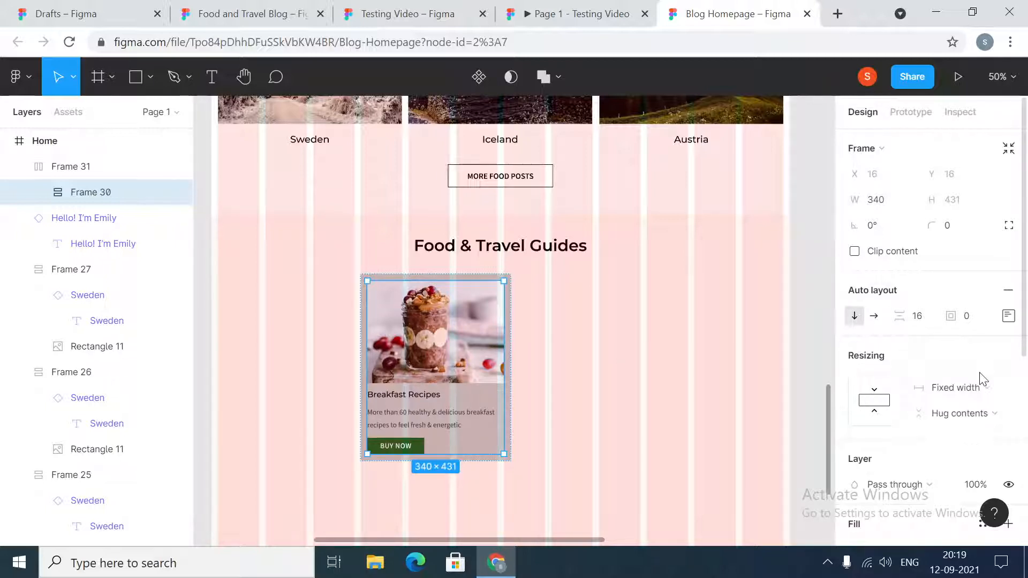
click(660, 384)
- Set the outer card frame's horizontal constraint to Center, keeping its width on Hug contents
click(439, 382)
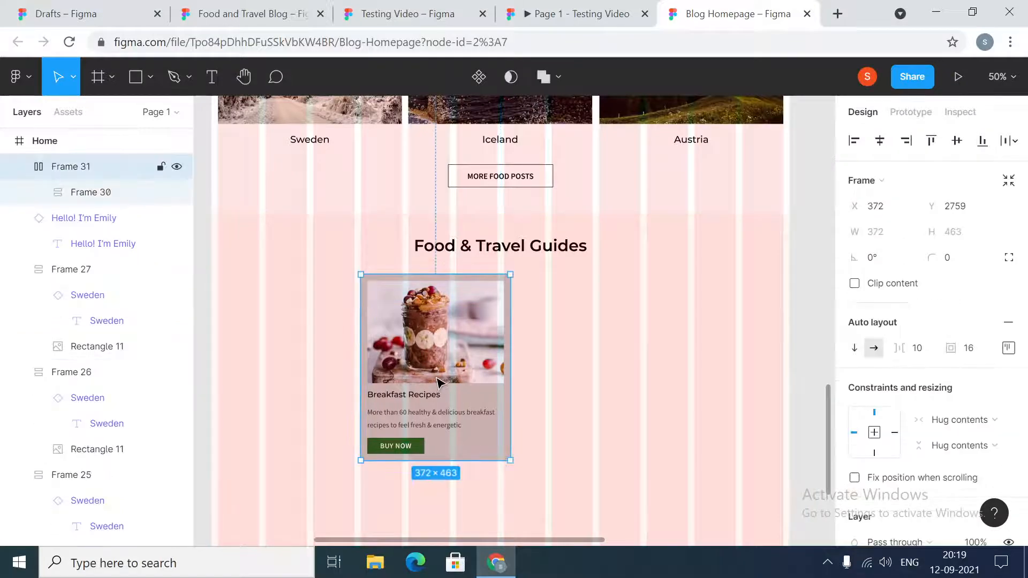
click(993, 421)
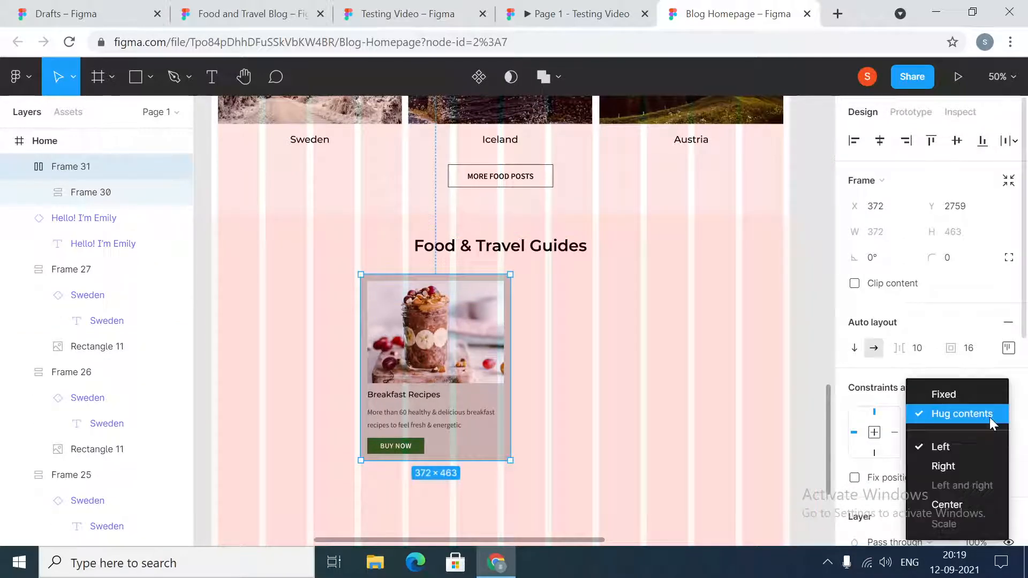
click(993, 421)
click(631, 409)
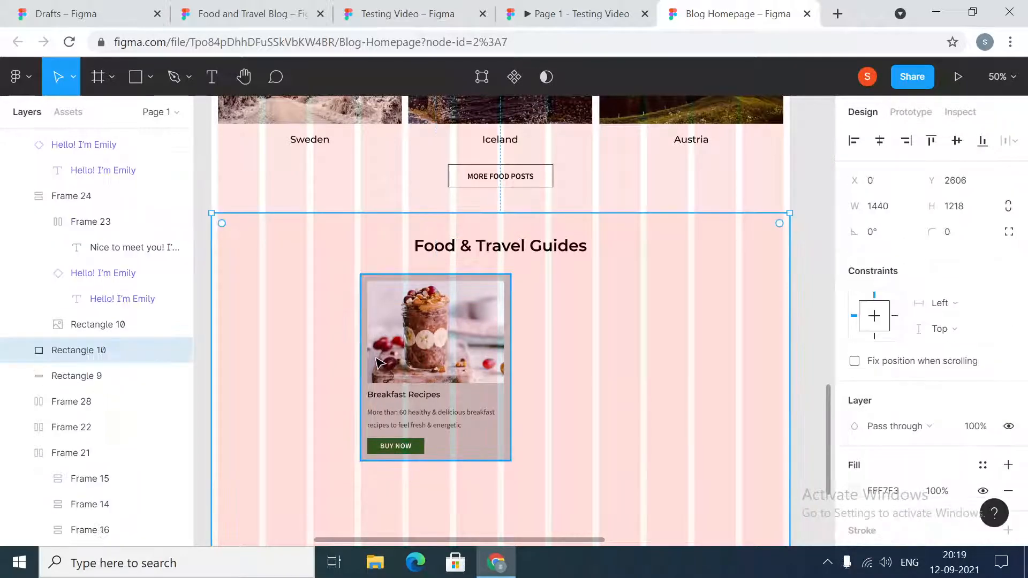
click(434, 366)
click(996, 421)
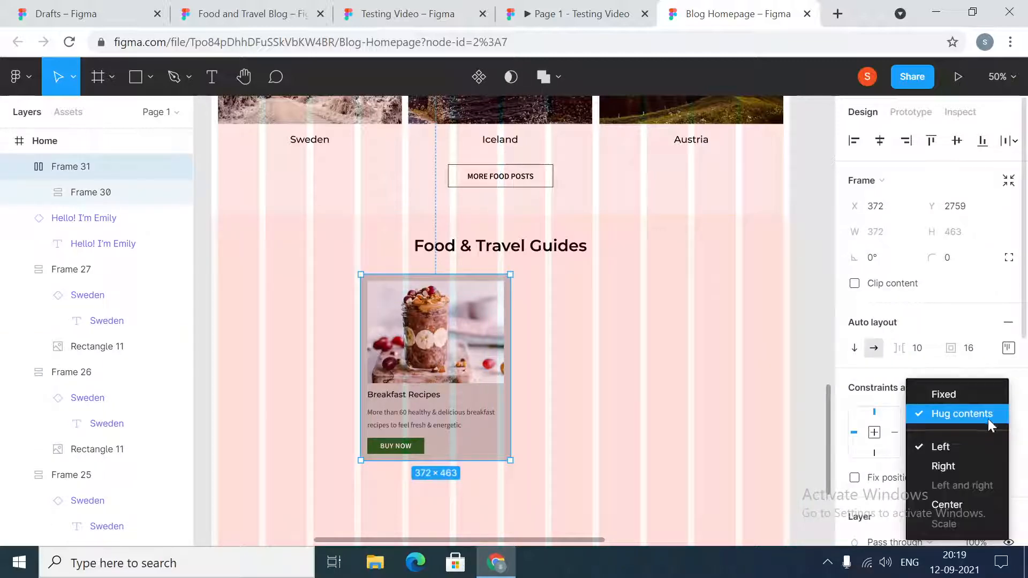
click(700, 466)
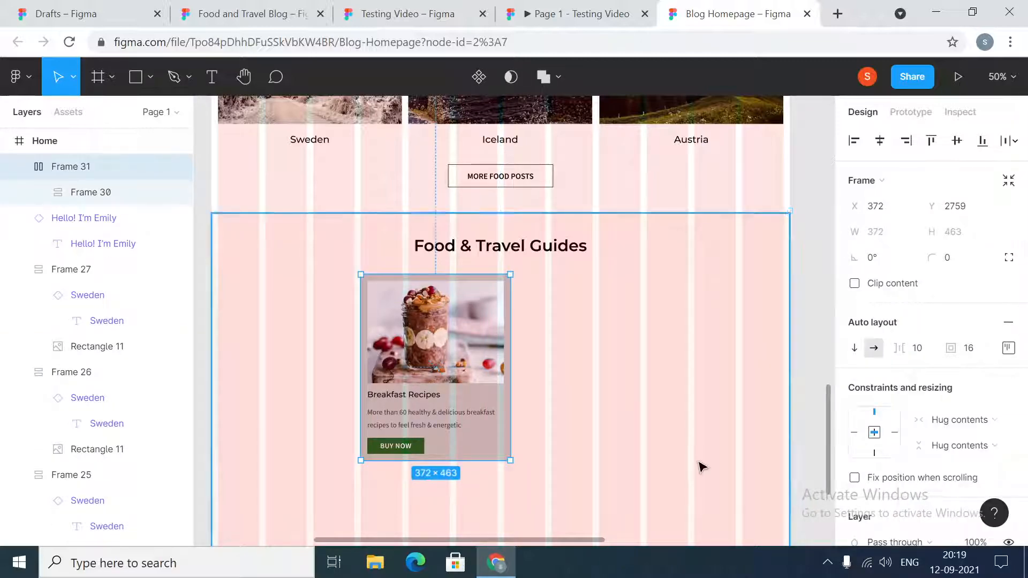
click(701, 467)
key(minus)
key(minus)
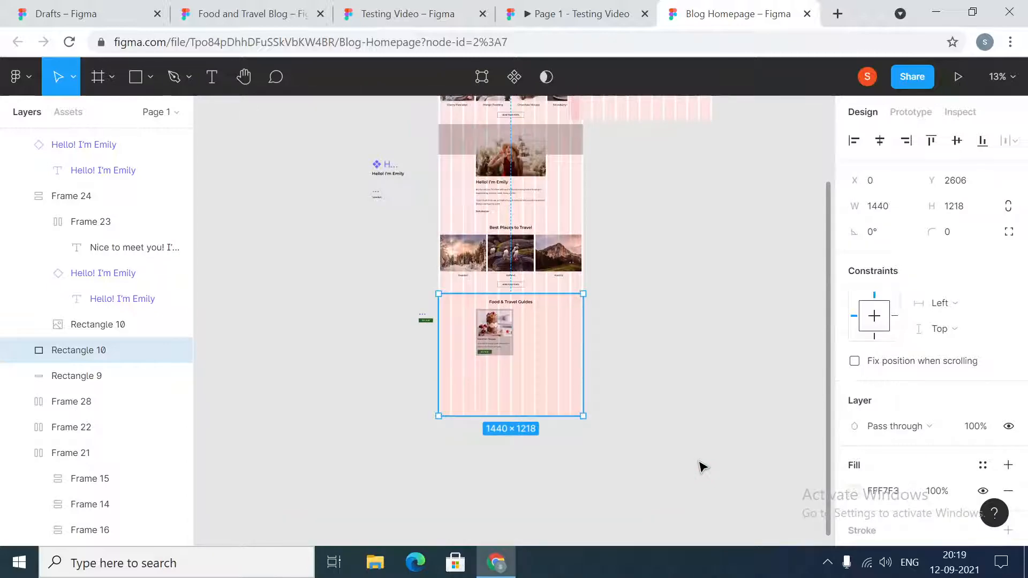
- Test the layout by narrowing the Home frame from its left edge to about 1264 wide, and restore its width to 1440
key(plus)
key(plus)
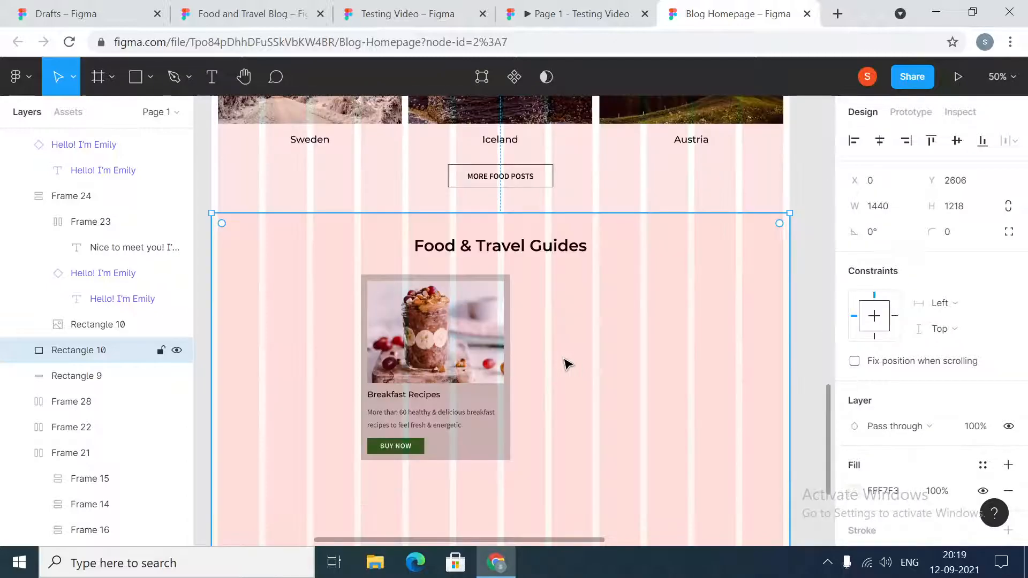
scroll(356, 236, up, 10)
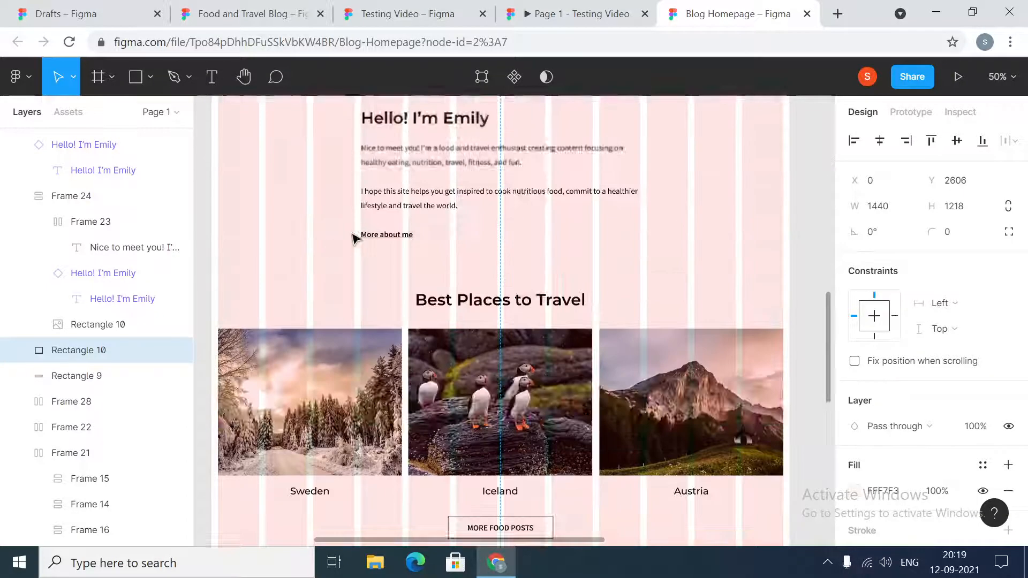
scroll(318, 245, up, 10)
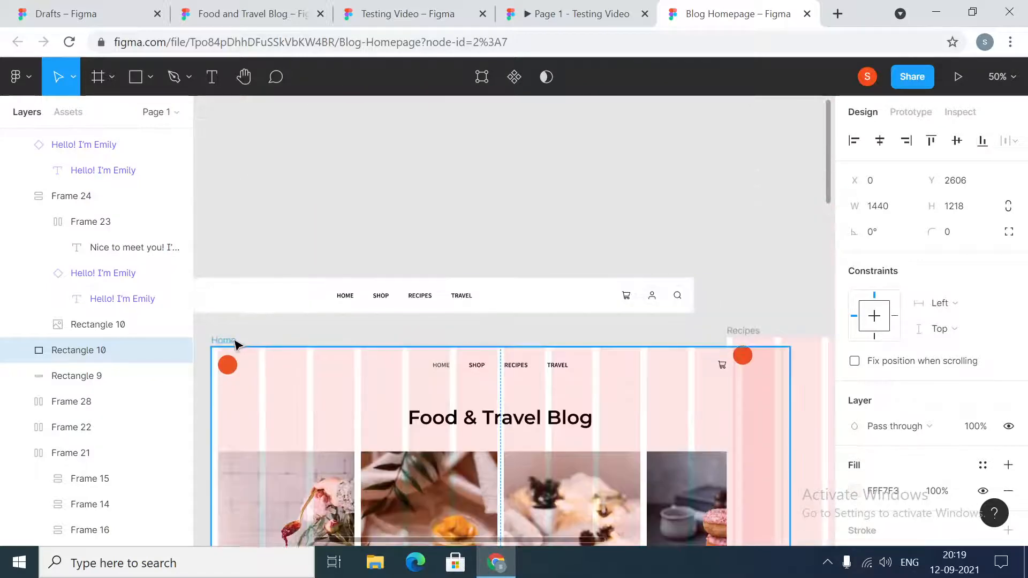
click(229, 340)
scroll(300, 335, down, 15)
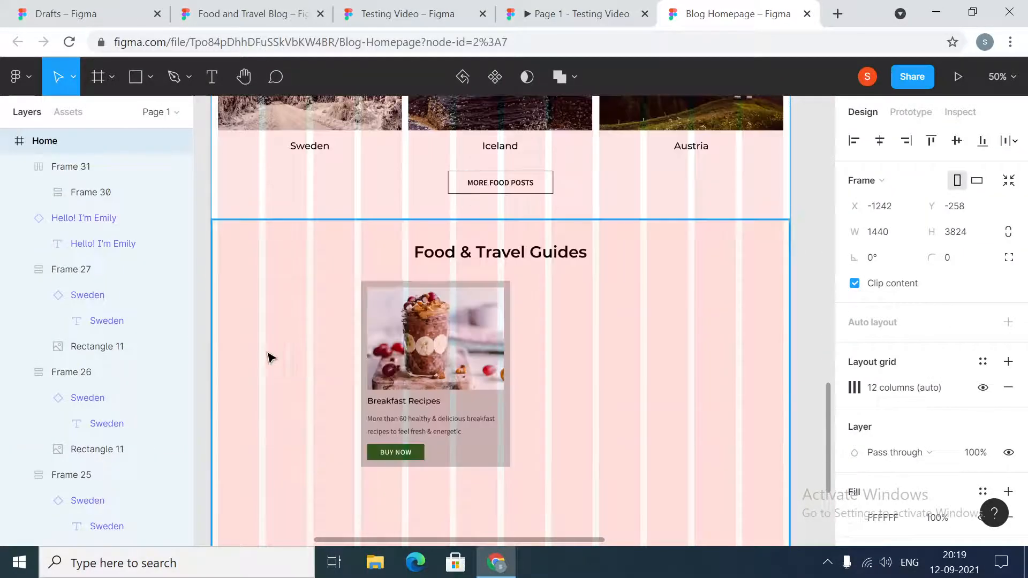
drag(209, 372, 282, 409)
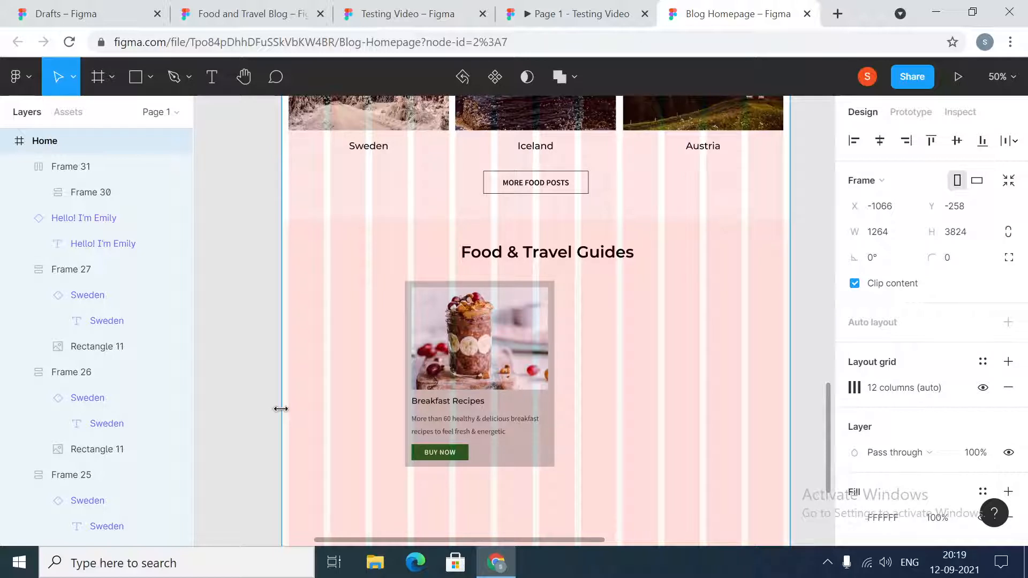
click(877, 233)
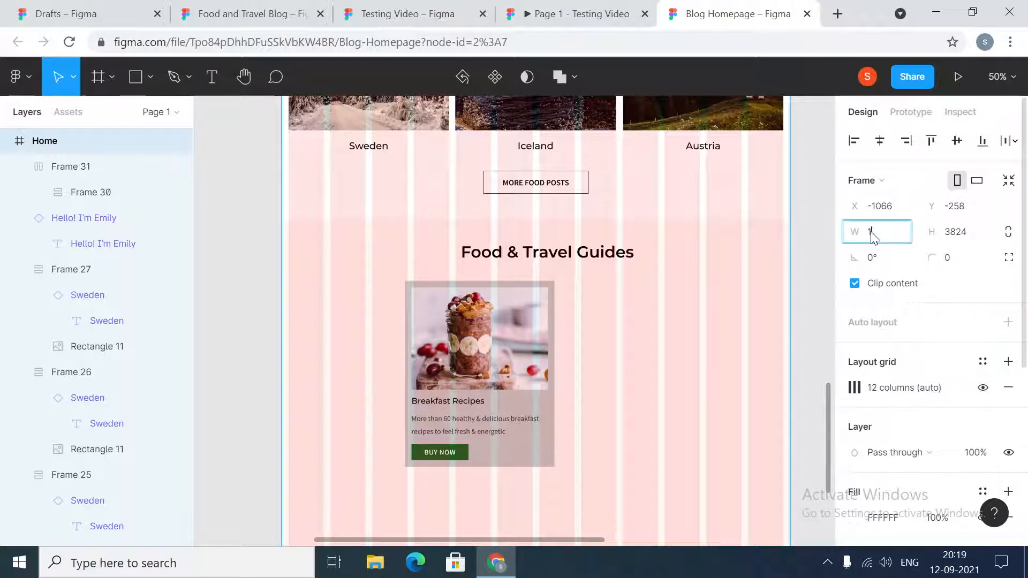
key(Return)
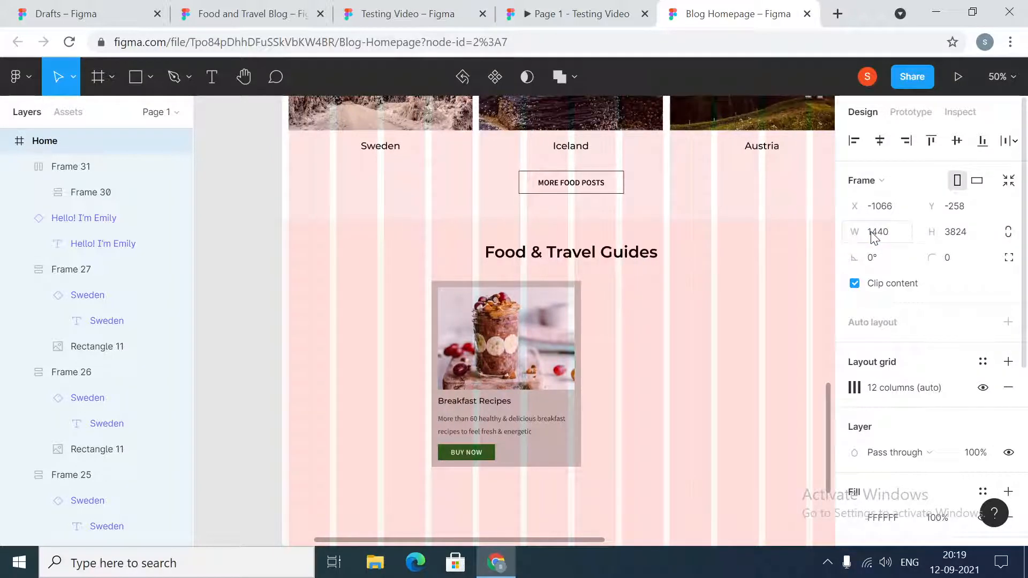
- Try to move the Home frame beneath the Navigation component at X -1481, Y -288
scroll(315, 370, up, 15)
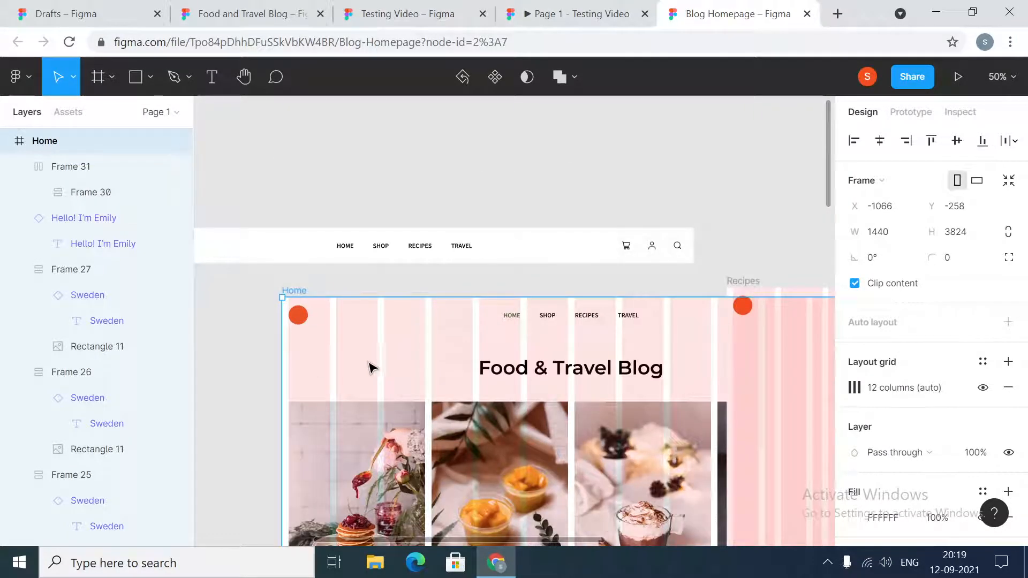
mouse_move(373, 368)
mouse_down()
mouse_move(202, 360)
mouse_move(364, 356)
mouse_up()
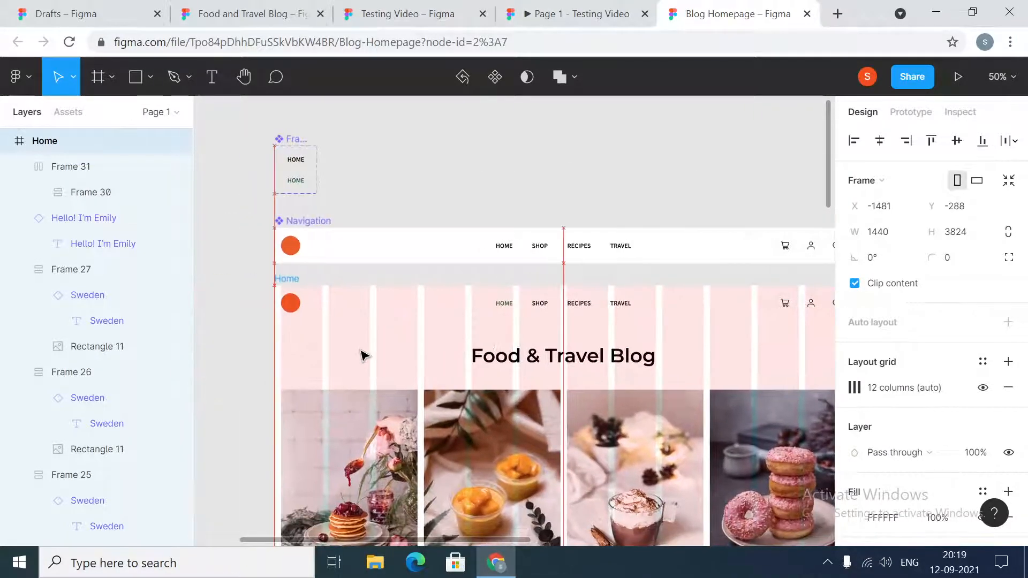
scroll(364, 356, down, 15)
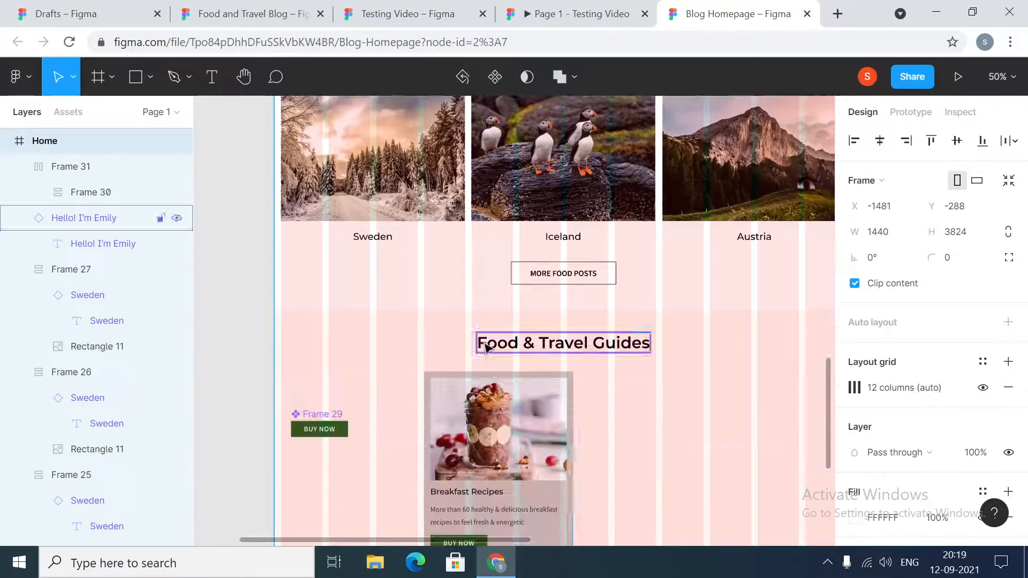
scroll(328, 416, down, 1)
drag(325, 346, 192, 314)
key(ctrl+z)
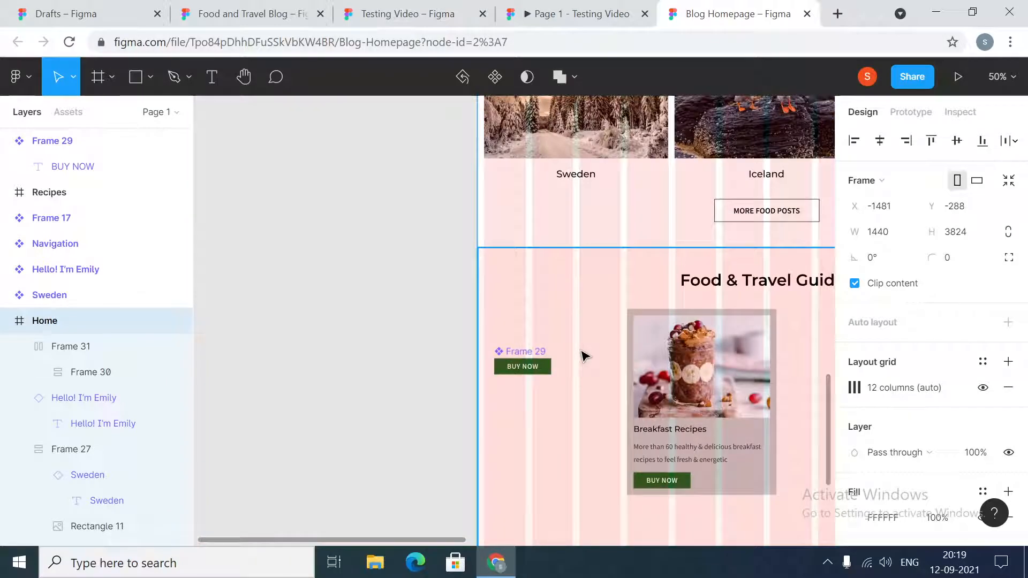
key(ctrl+z)
- Move the BUY NOW component to X -2076, Y 2250, clear of the page, and place the Home frame at X -1481, Y -258
drag(510, 349, 206, 187)
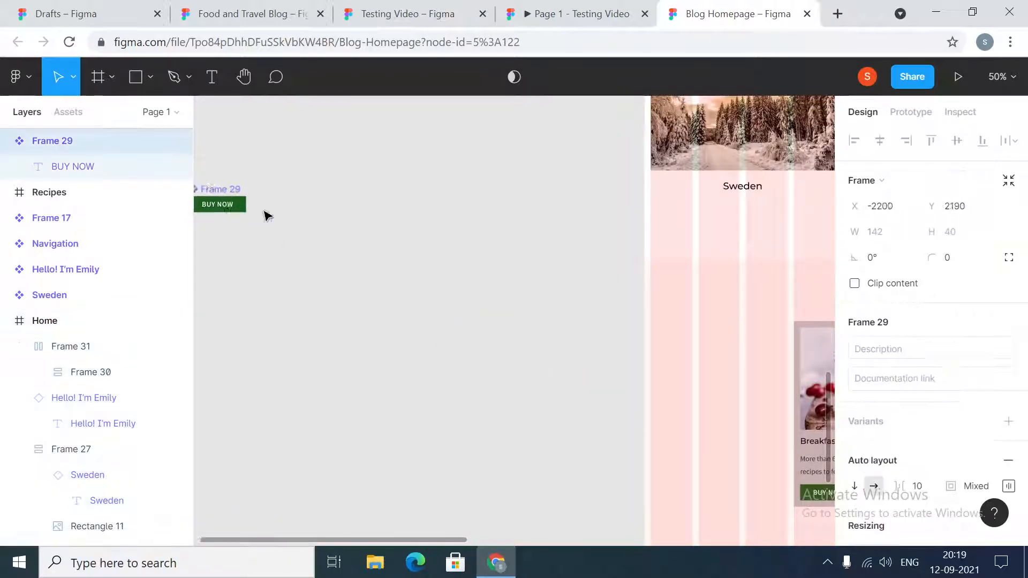
drag(266, 215, 294, 218)
scroll(580, 218, up, 15)
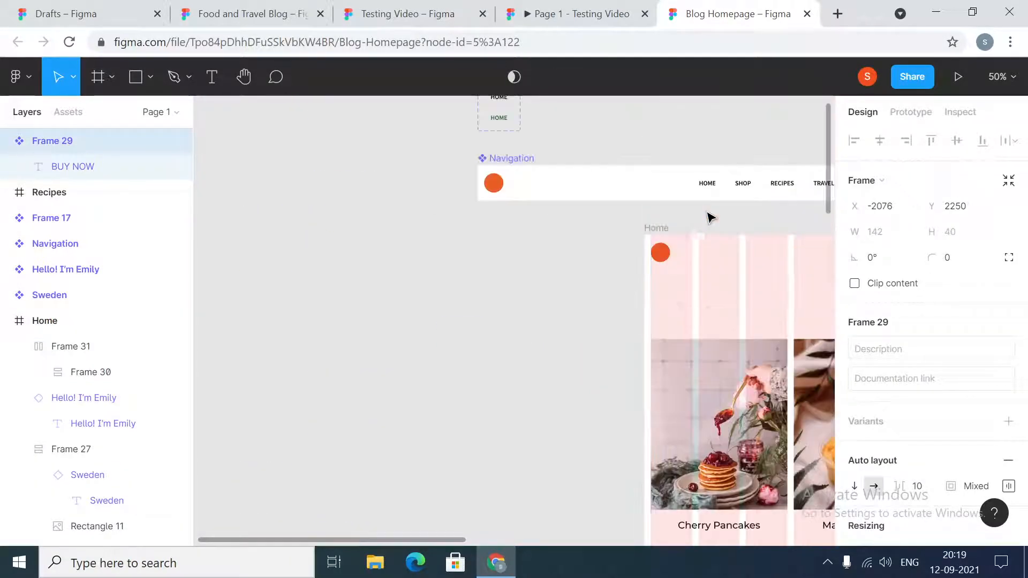
click(662, 231)
drag(695, 299, 528, 294)
scroll(636, 477, down, 10)
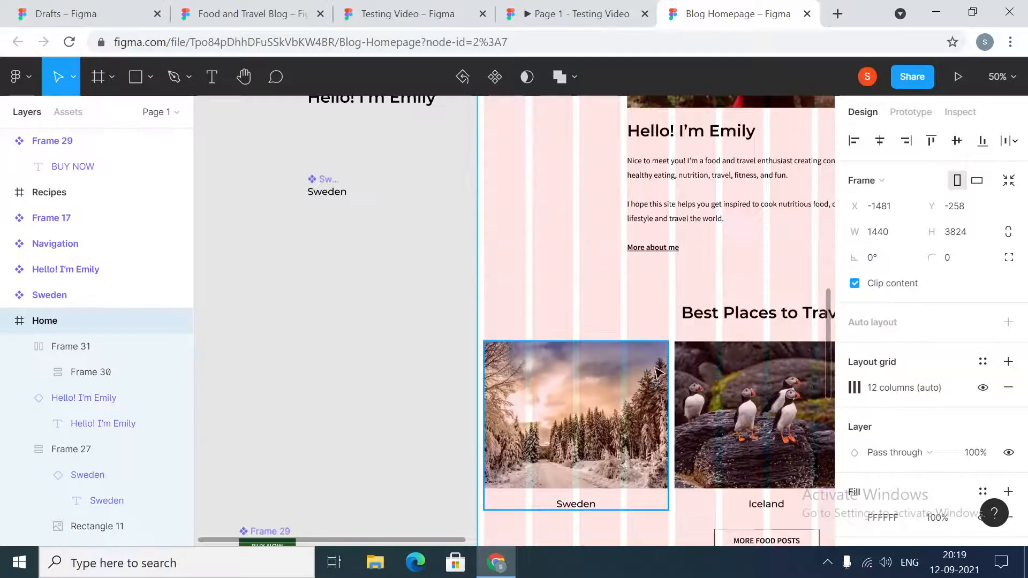
scroll(635, 477, down, 3)
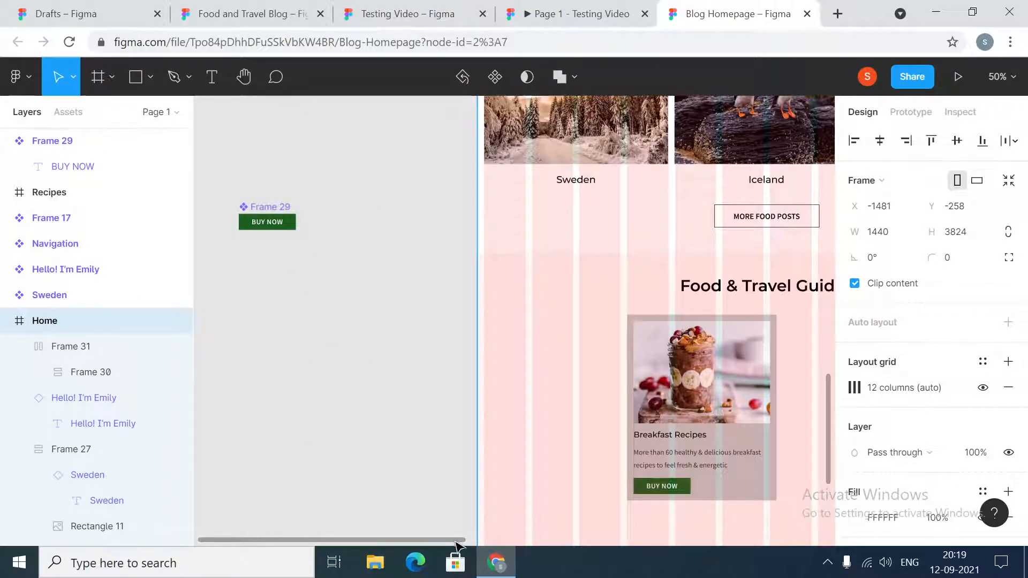
- Move the Breakfast Recipes card to X 253 and place a duplicate at X 815, level with the original
drag(458, 545, 573, 553)
click(462, 418)
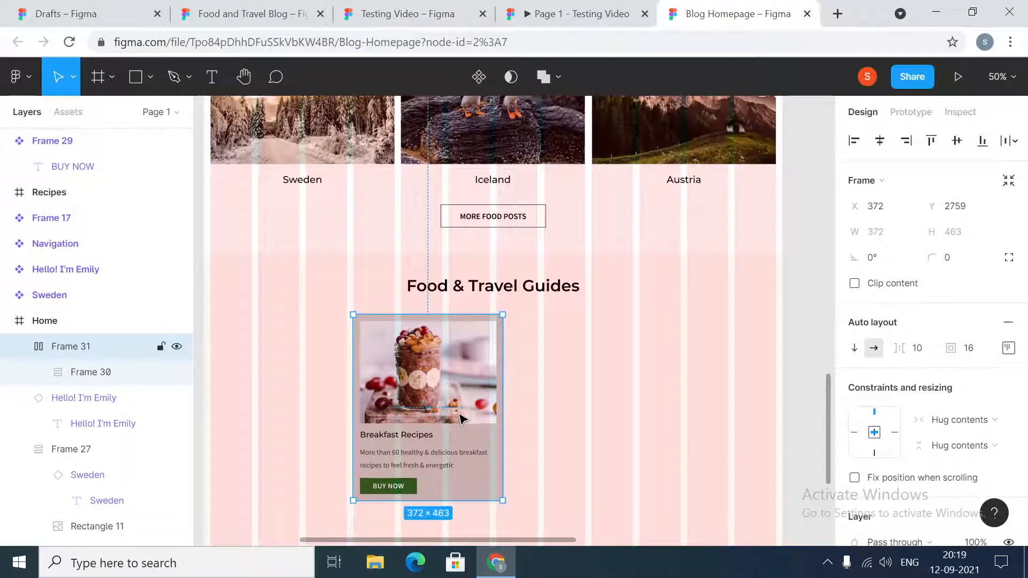
drag(462, 419, 413, 420)
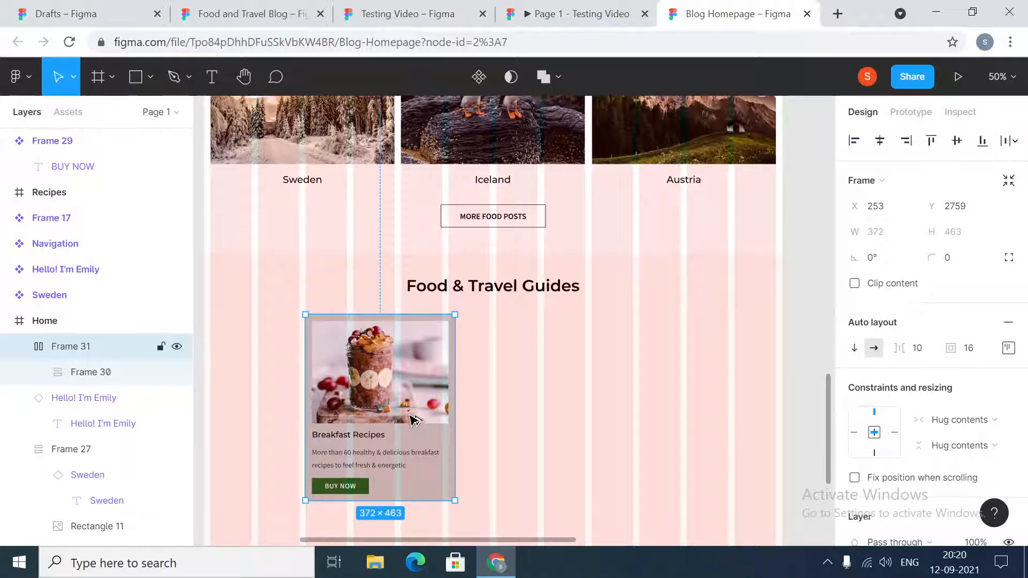
drag(415, 419, 637, 415)
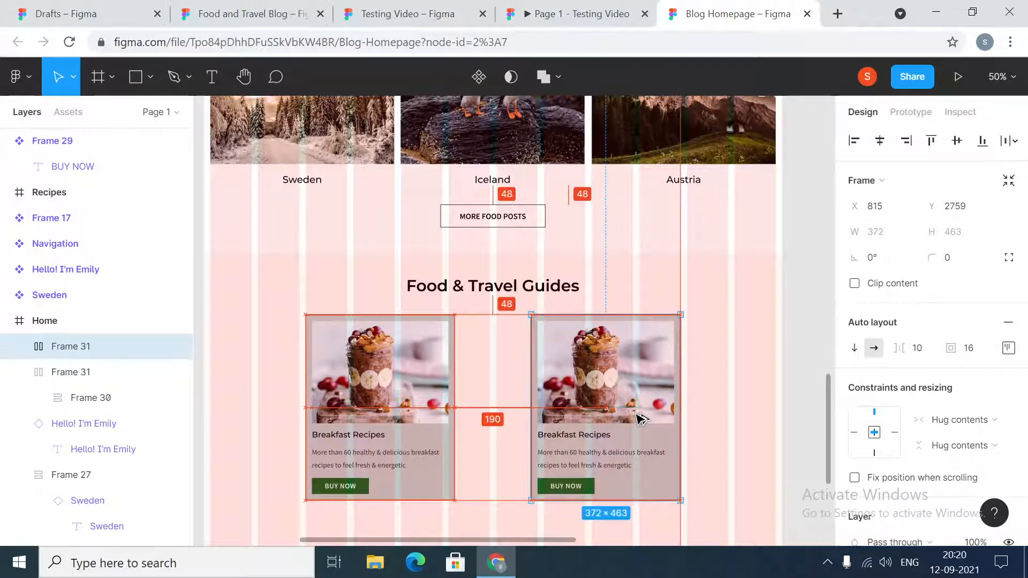
click(438, 412)
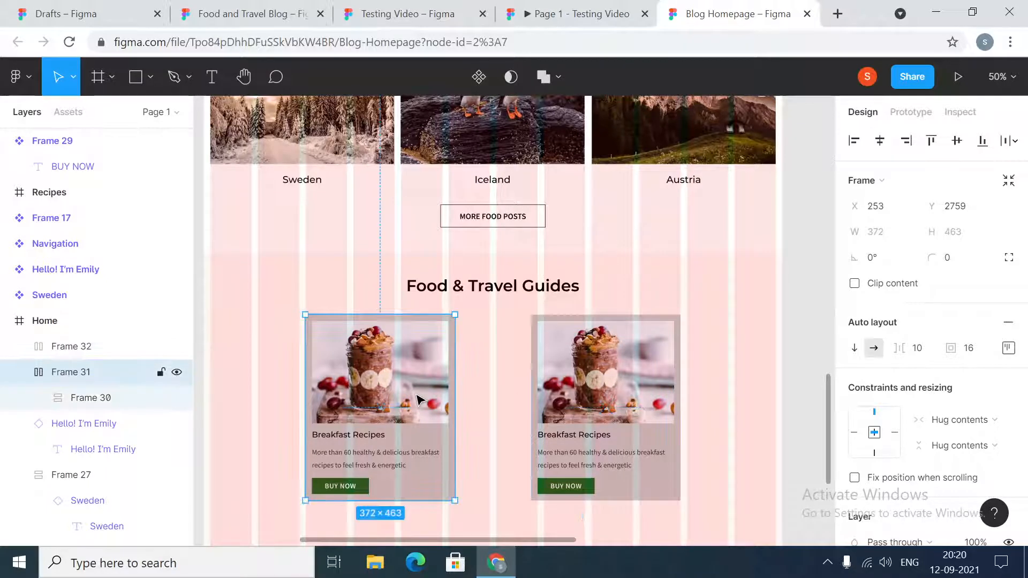
click(801, 353)
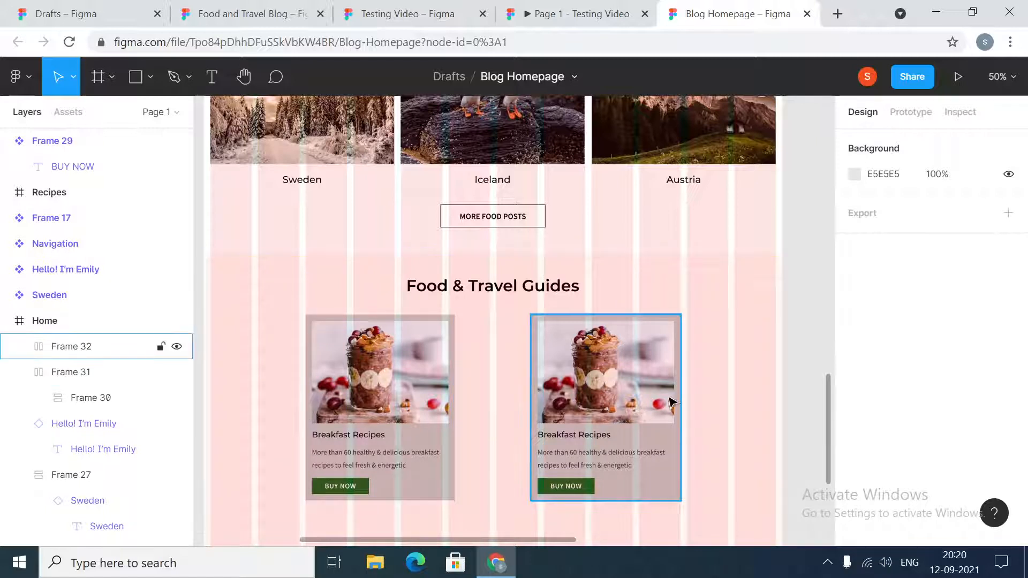
click(423, 421)
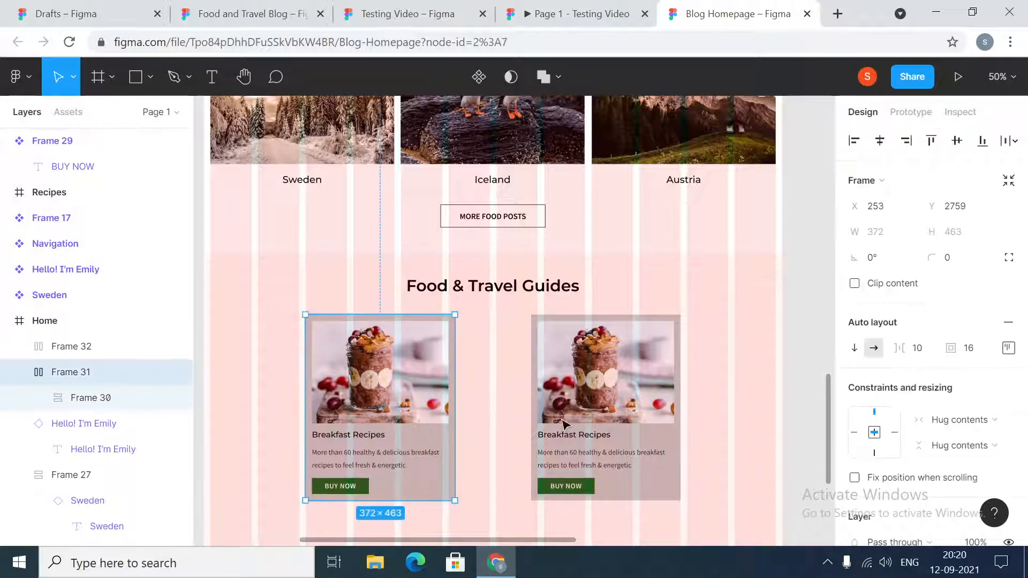
shift+click(603, 426)
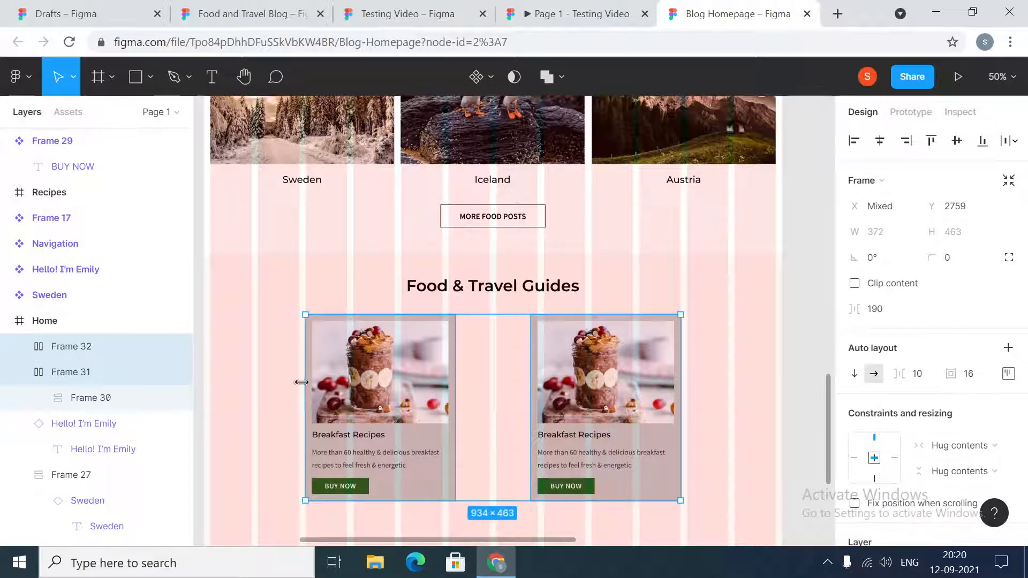
click(268, 410)
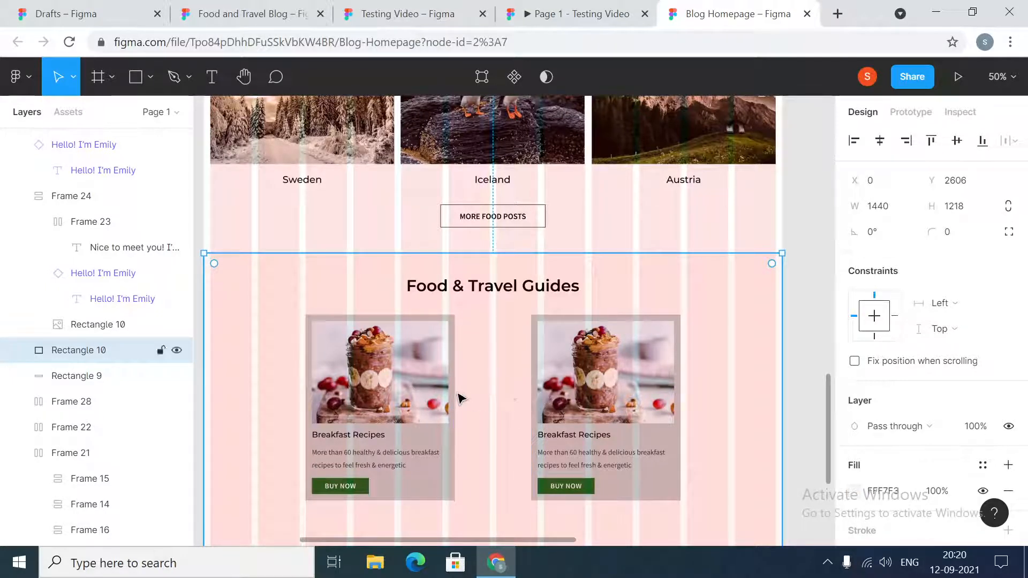
- Set the horizontal spacing between the two Breakfast Recipes cards to 189, and divide it by 3 for a gap of 63
click(408, 402)
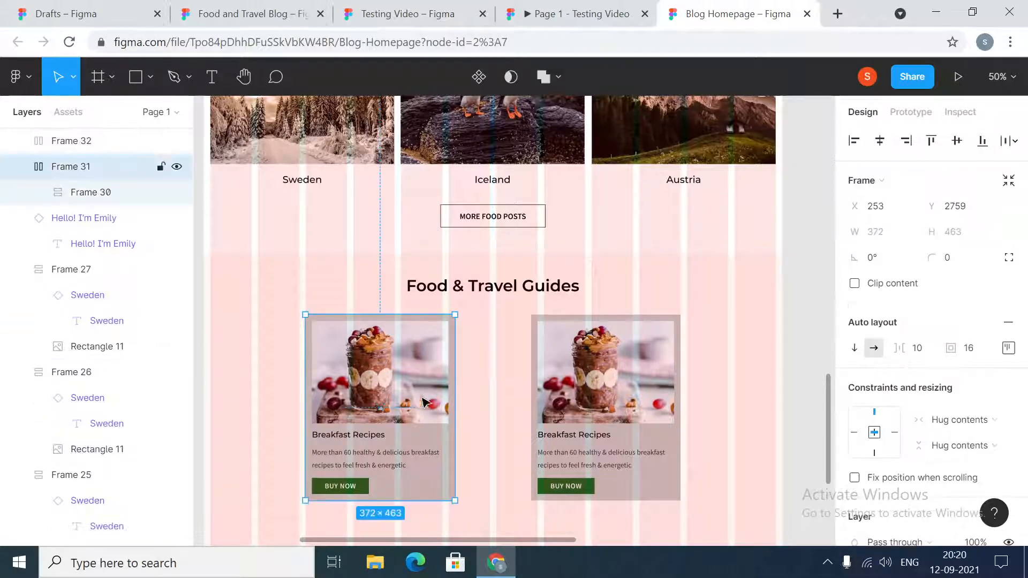
shift+click(588, 391)
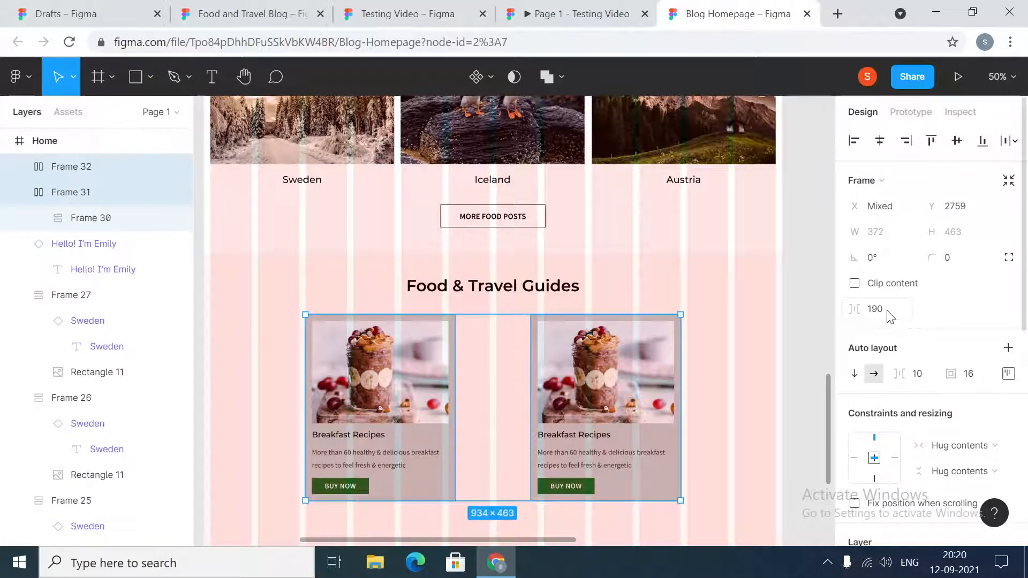
click(890, 317)
key(Return)
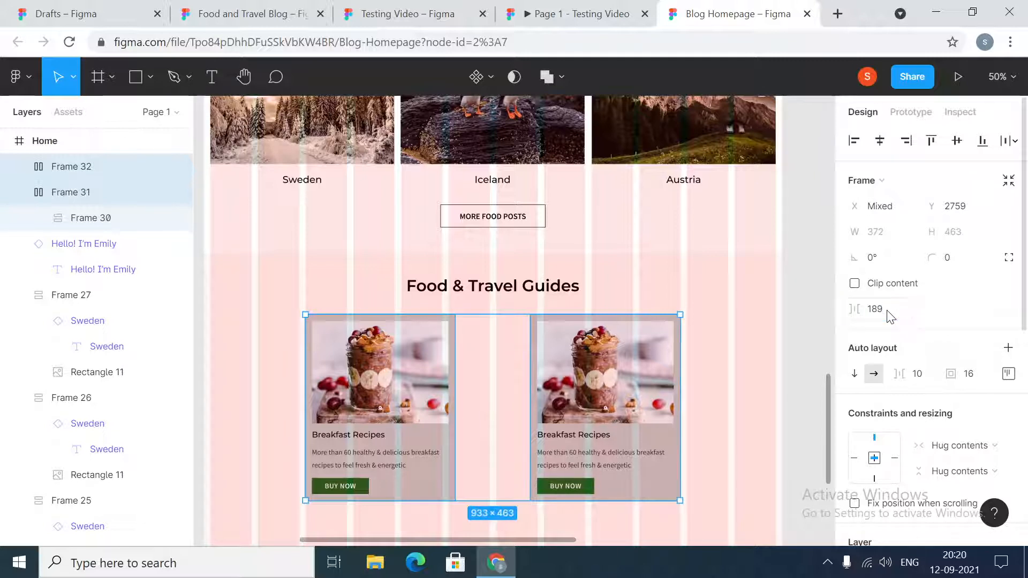
click(892, 316)
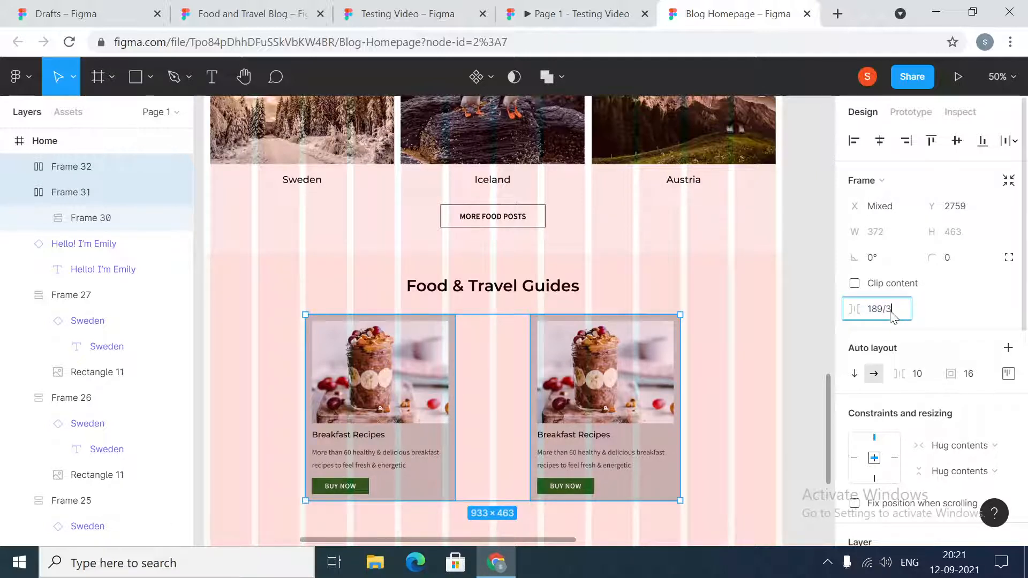
key(Return)
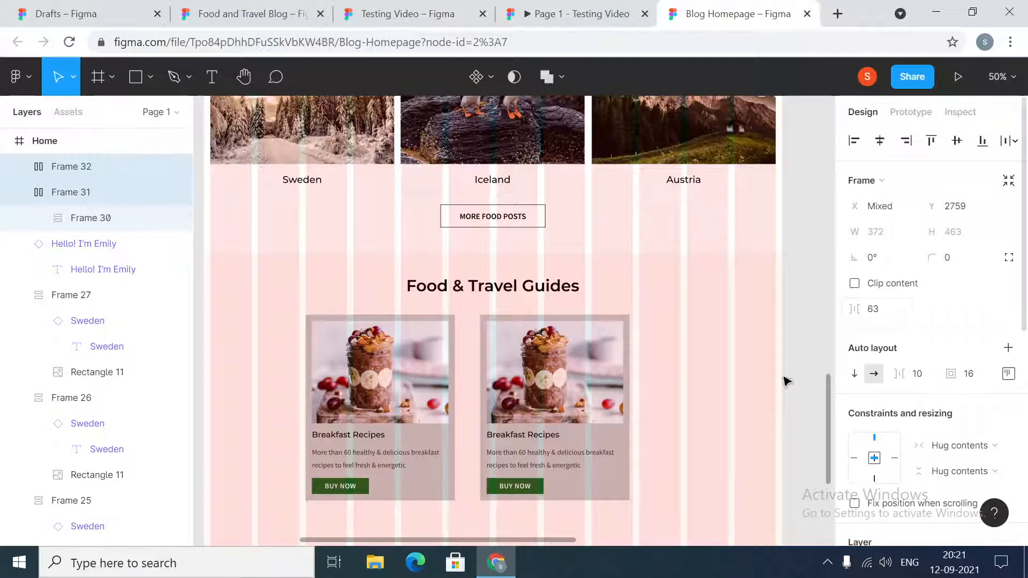
- Wrap the two Breakfast Recipes cards in one auto-layout frame and centre that frame horizontally on the Home page
right_click(421, 384)
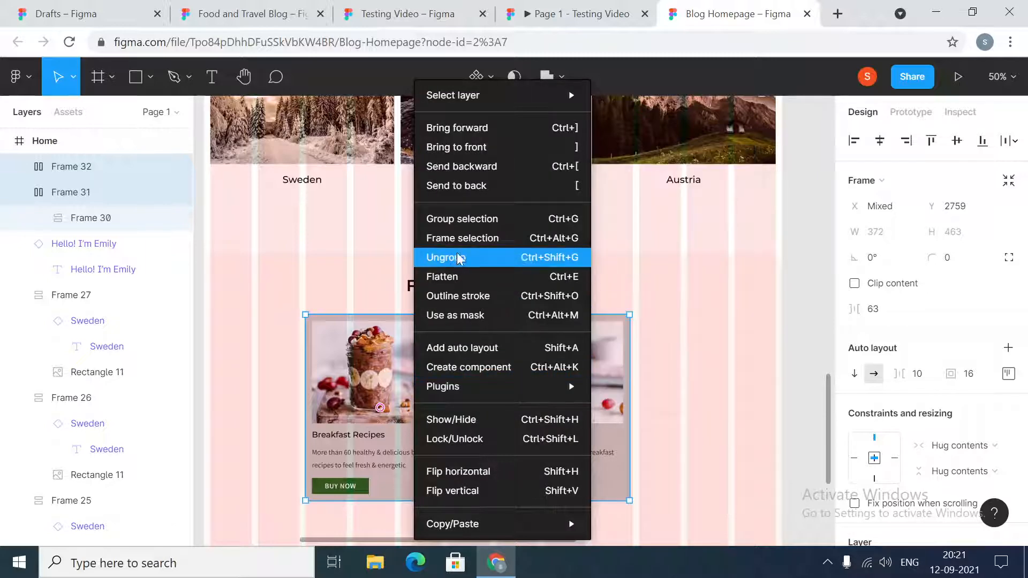
click(463, 239)
right_click(535, 404)
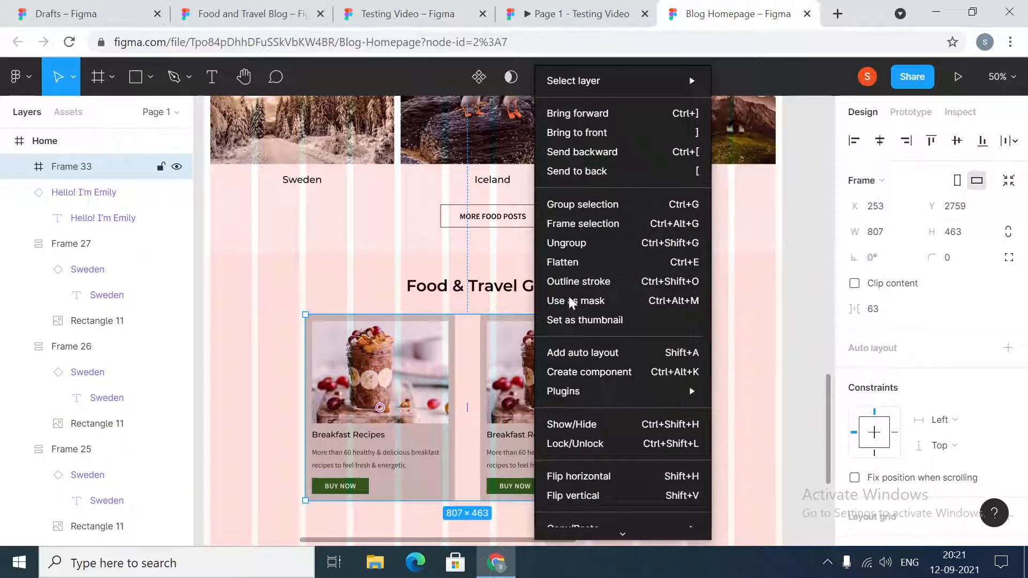
click(586, 353)
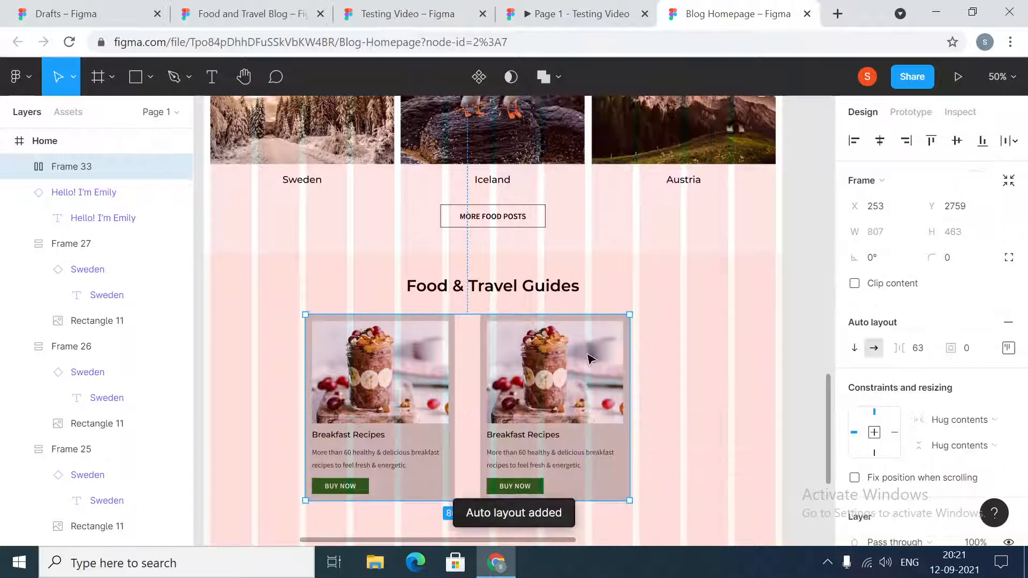
click(887, 143)
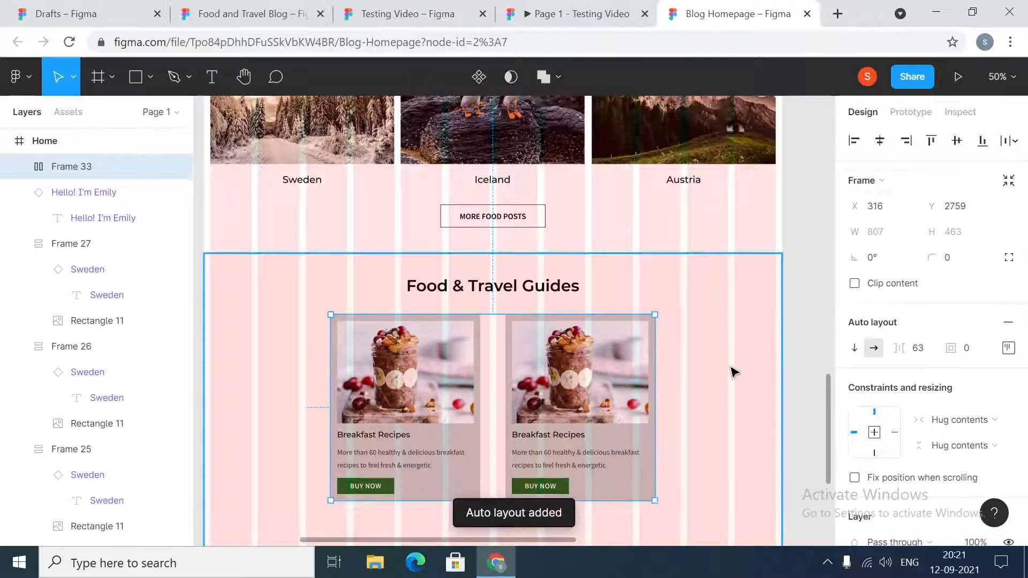
- Narrow the Home frame from its left edge to about 1244 wide, and reset its width to 1440
scroll(733, 373, up, 15)
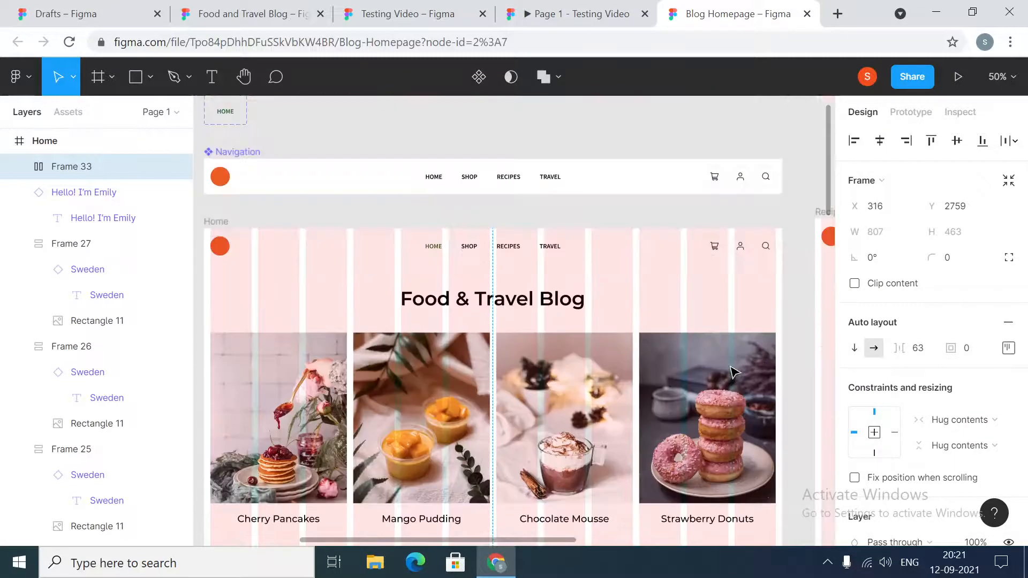
click(215, 288)
scroll(475, 423, down, 10)
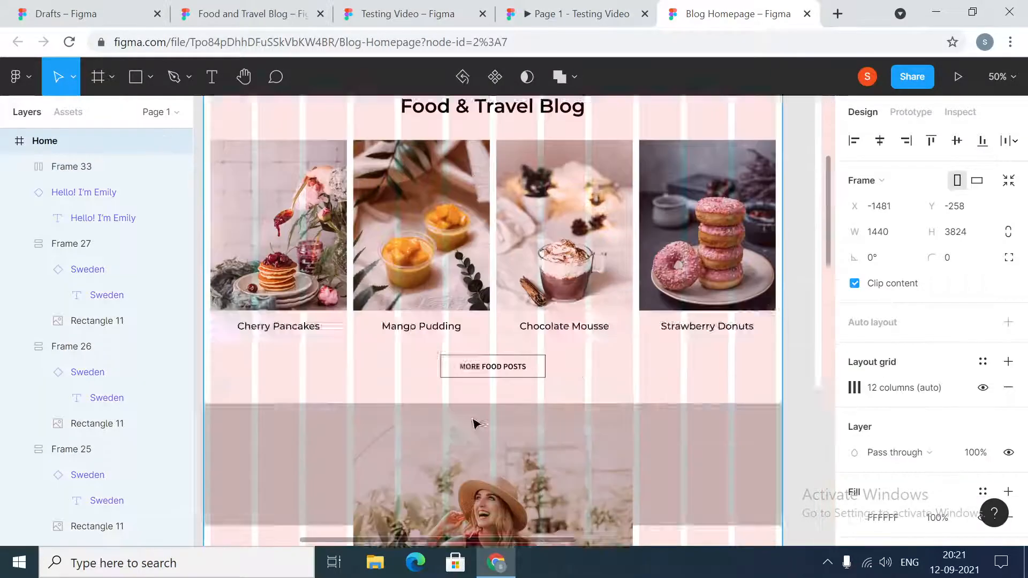
scroll(478, 423, down, 9)
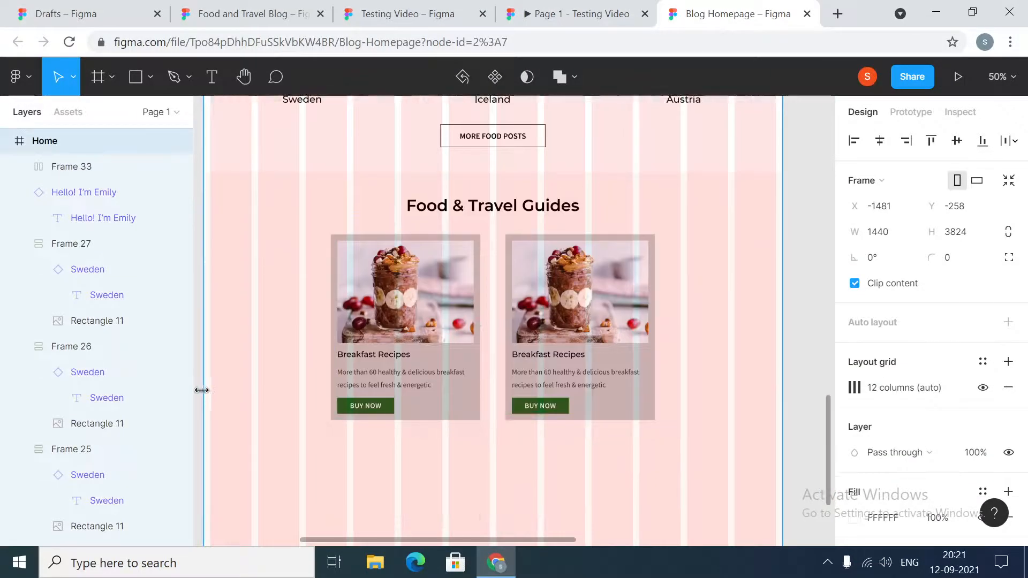
drag(219, 390, 282, 399)
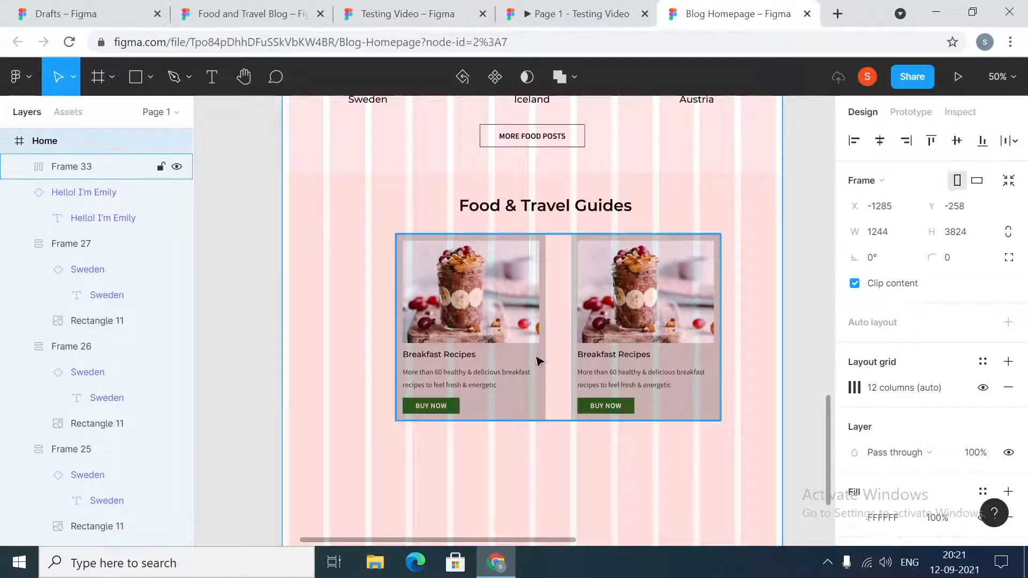
click(883, 233)
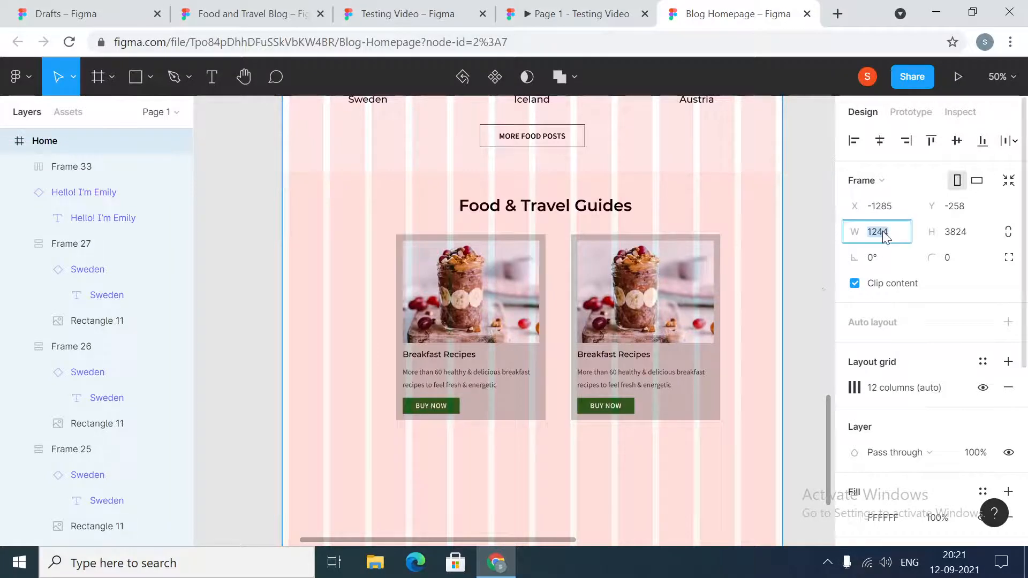
text(1440)
key(Return)
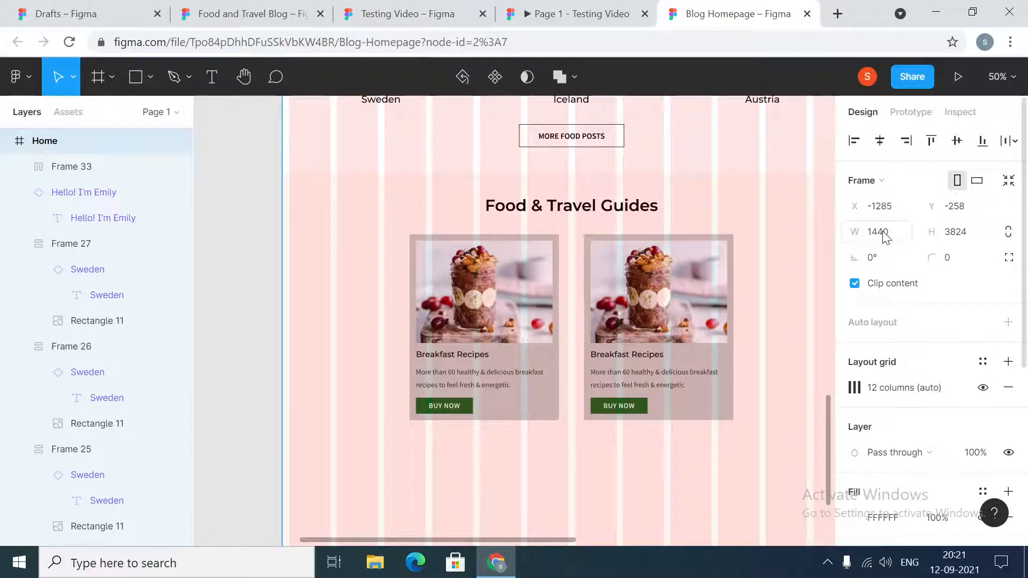
- Set the horizontal constraint of the auto-layout row holding the two Breakfast Recipes cards to Center
drag(562, 540, 615, 540)
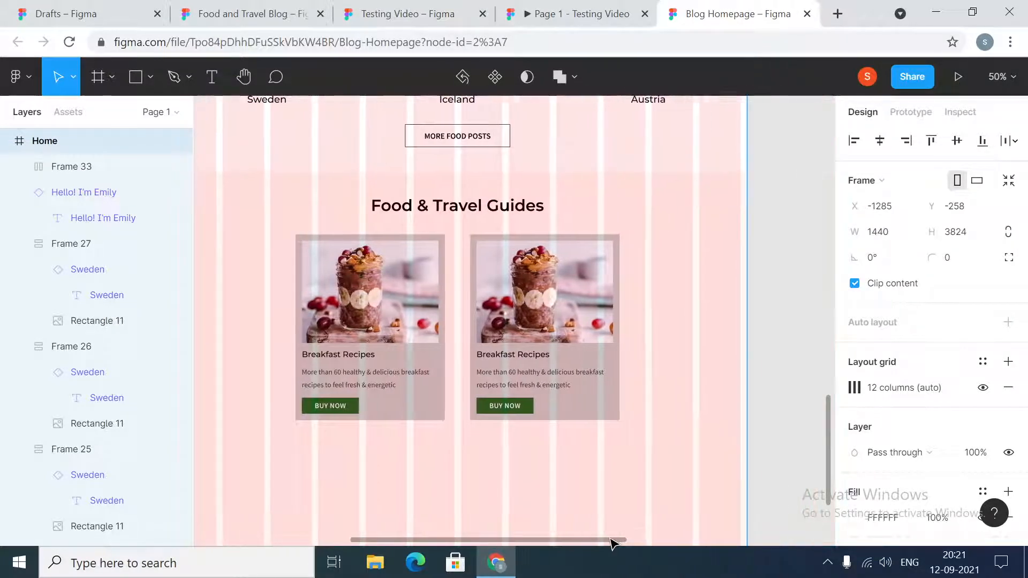
click(439, 298)
click(985, 423)
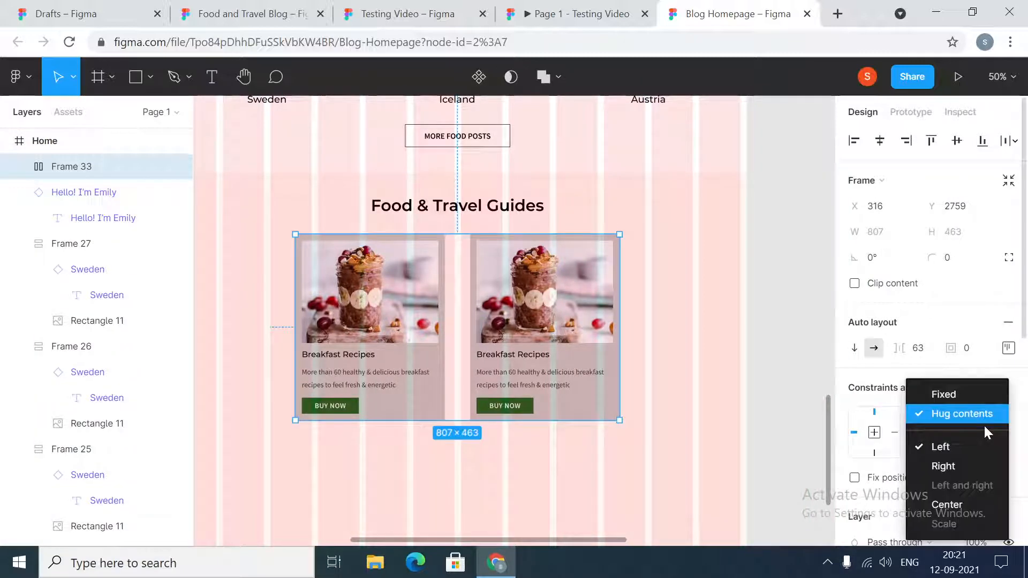
click(955, 500)
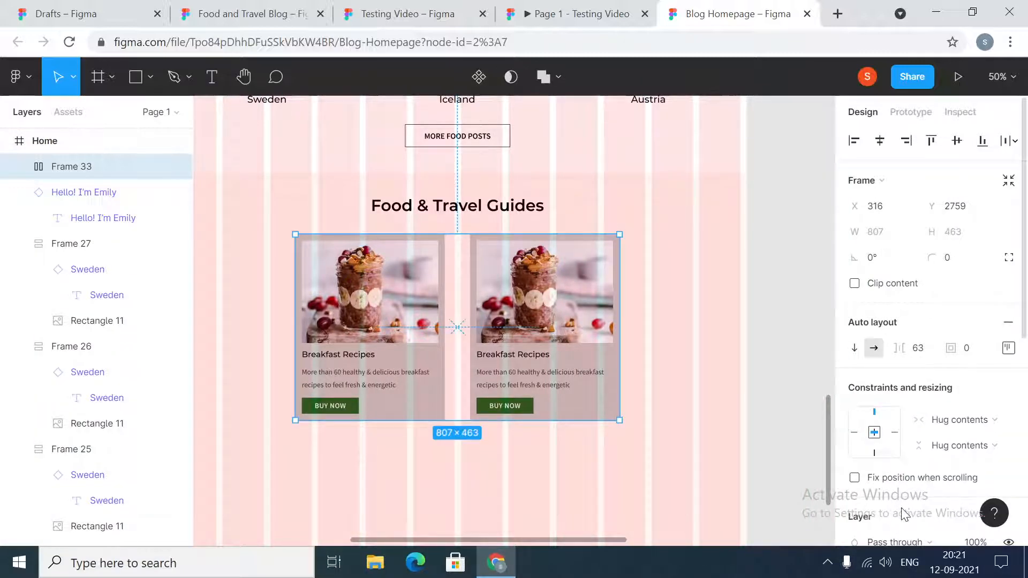
- Move the Home frame to X -1481, keeping Y at -258, so it no longer overlaps the Recipes frame
key(minus)
scroll(333, 332, up, 8)
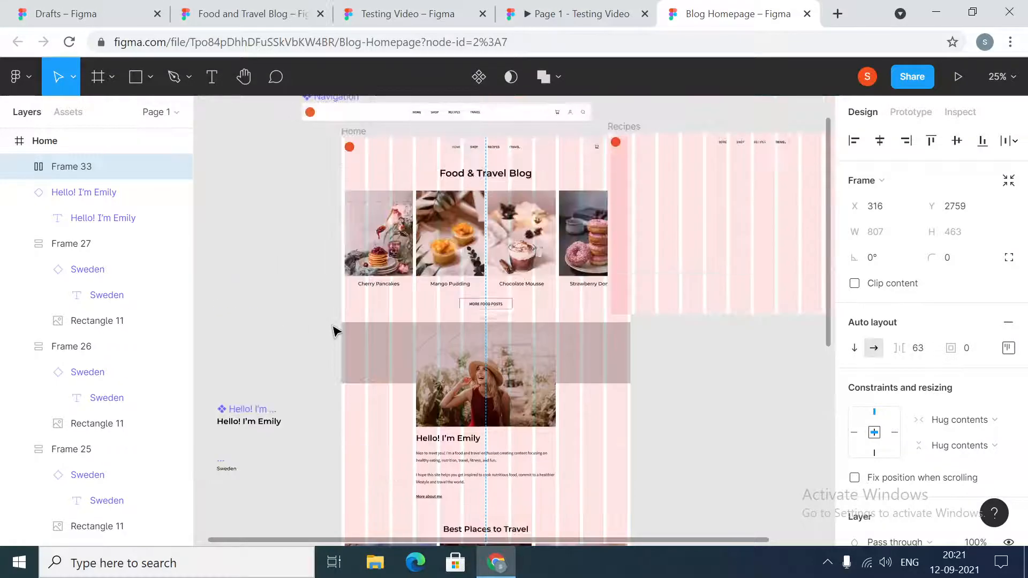
click(364, 134)
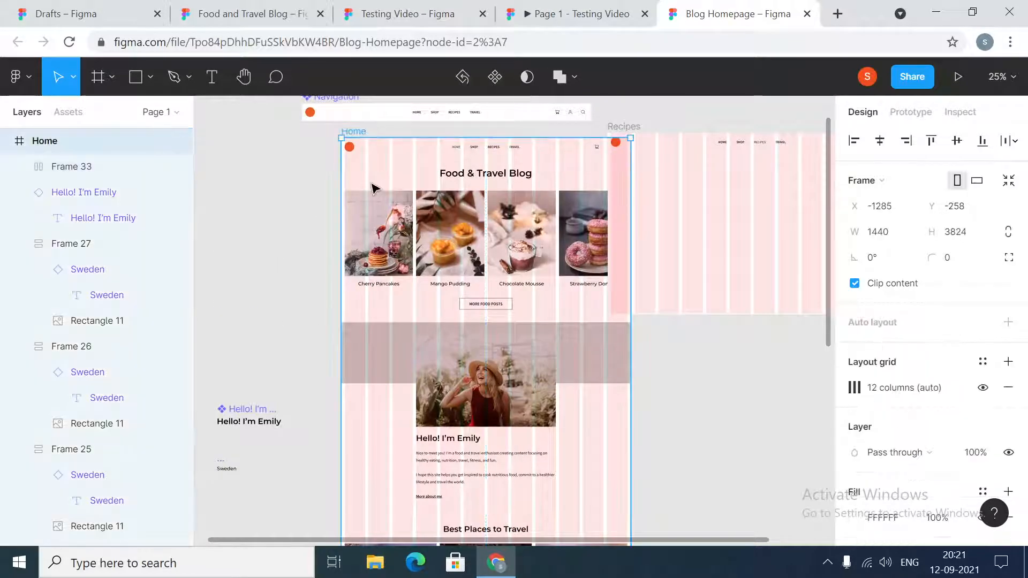
drag(373, 188, 334, 190)
- Widen the Home frame from its left edge to about 1547 to test how its content responds
scroll(340, 292, down, 10)
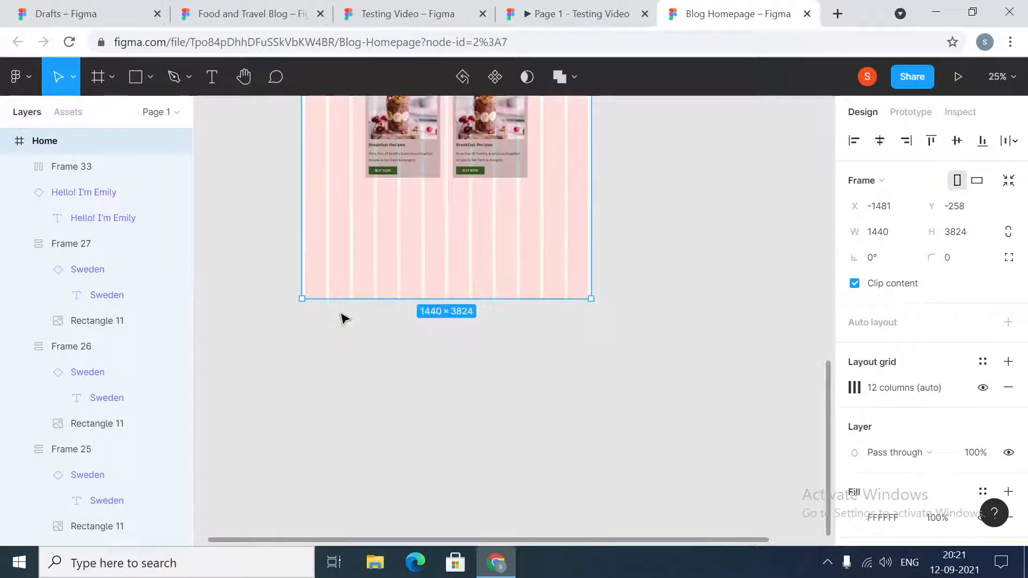
scroll(303, 232, up, 3)
mouse_move(296, 290)
mouse_down()
mouse_move(370, 288)
mouse_move(257, 291)
mouse_move(351, 291)
mouse_move(267, 300)
mouse_move(332, 300)
mouse_move(296, 300)
mouse_up()
- Set the horizontal constraint of the Food & Travel Guides heading to Center
click(434, 230)
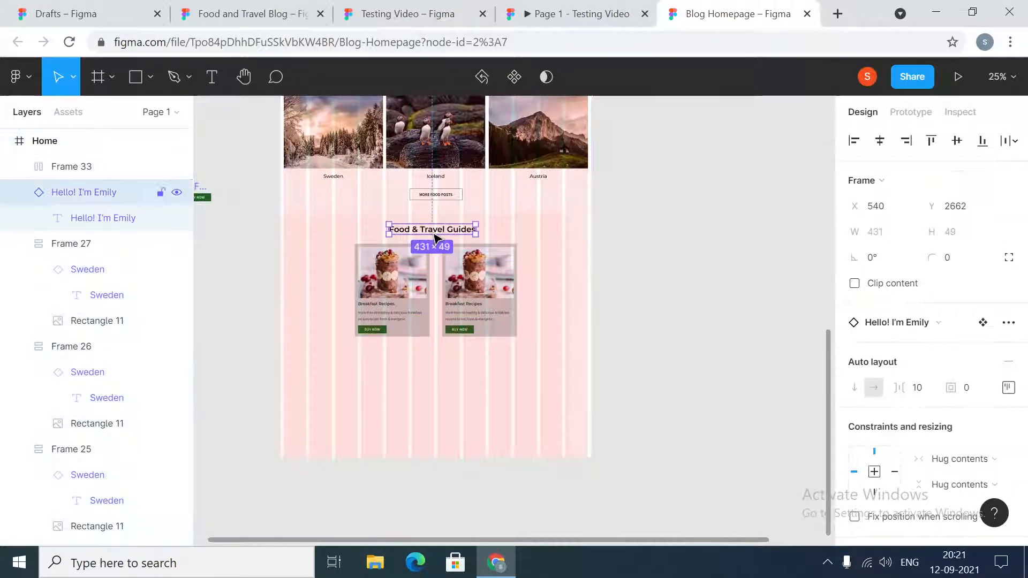
click(995, 458)
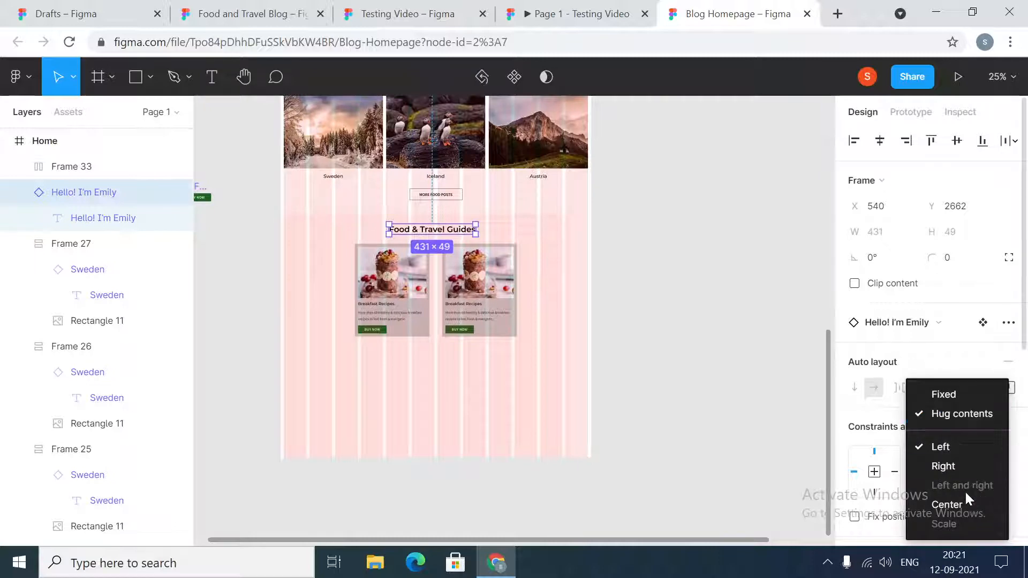
click(956, 504)
- Drag the Home frame's left edge inward to a width of about 1531 to test the constraints
scroll(589, 262, up, 10)
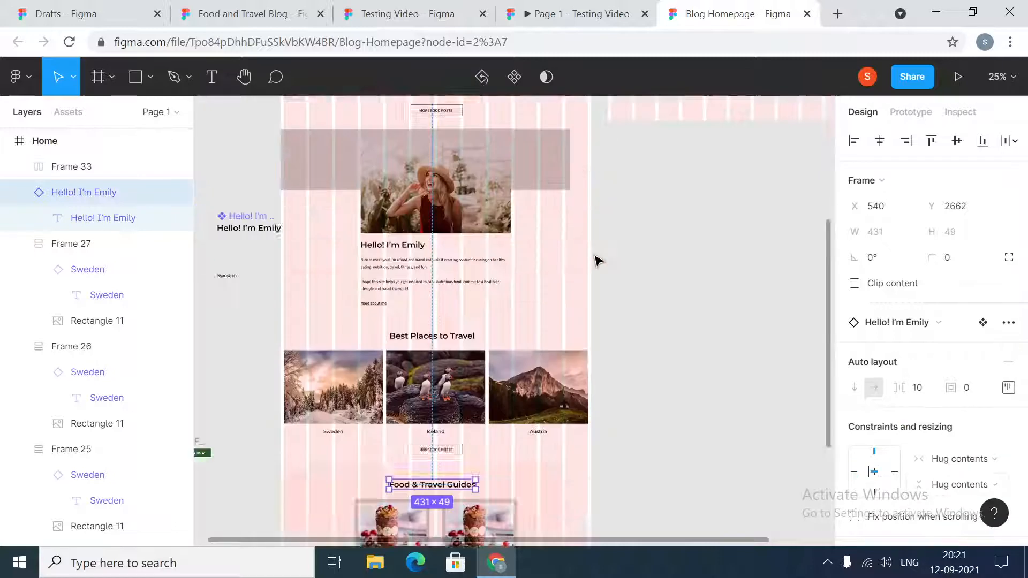
click(291, 293)
scroll(321, 321, down, 7)
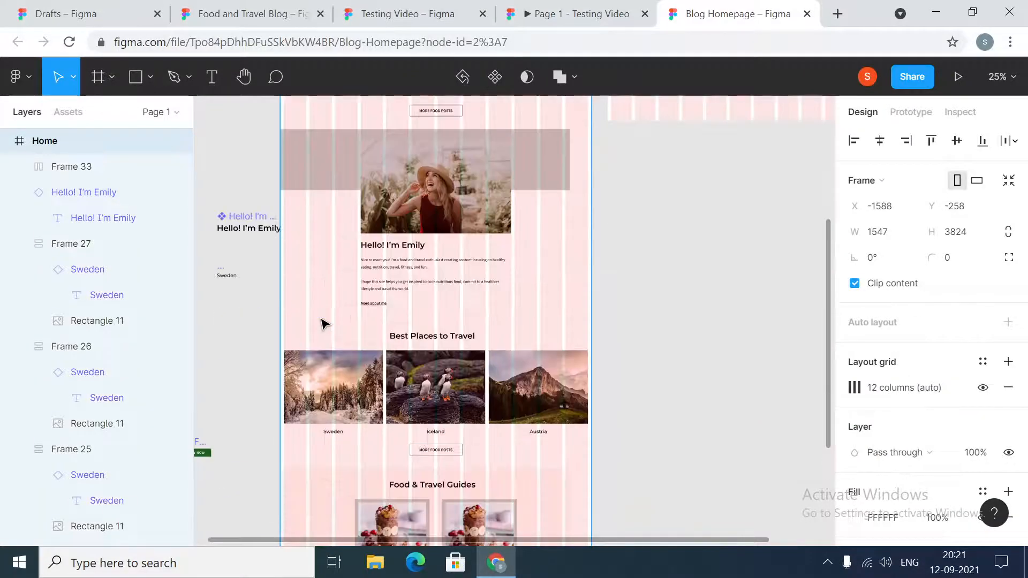
mouse_move(280, 404)
mouse_down()
mouse_move(357, 394)
mouse_move(276, 395)
mouse_up()
- Set the Best Places to Travel heading's horizontal constraint to Center and centre it horizontally on the Home page
click(446, 274)
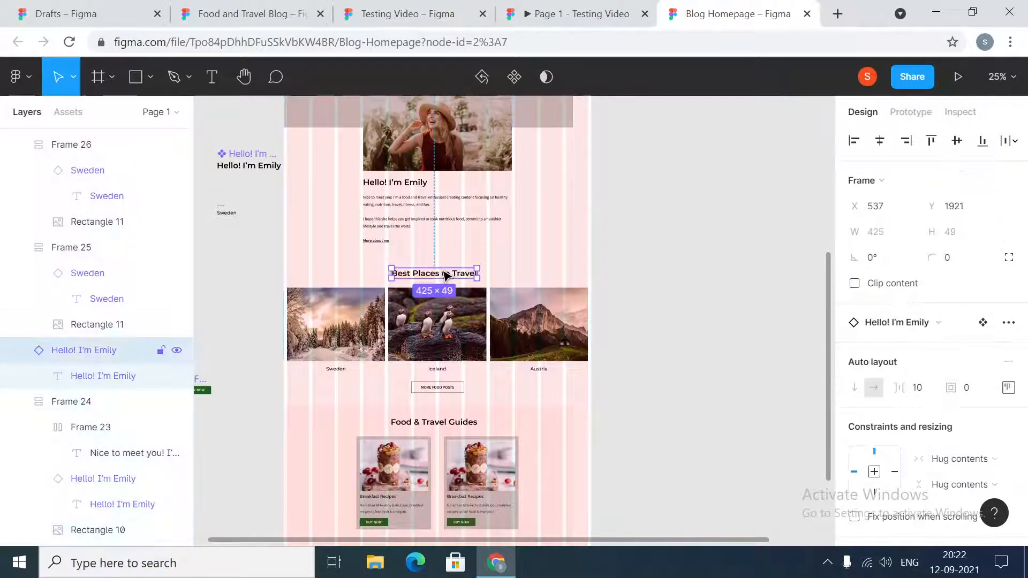
scroll(1003, 281, down, 5)
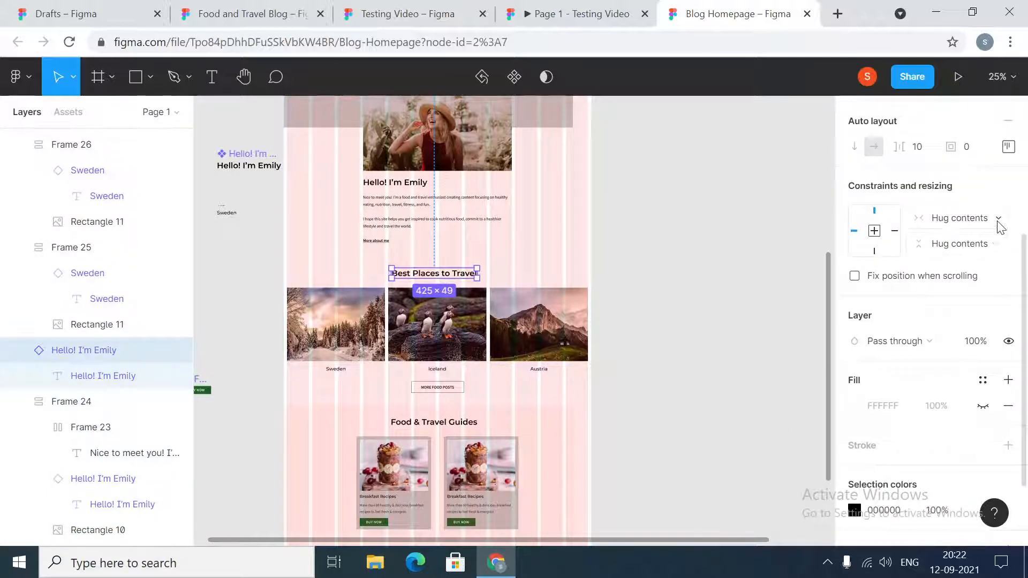
click(997, 221)
click(941, 307)
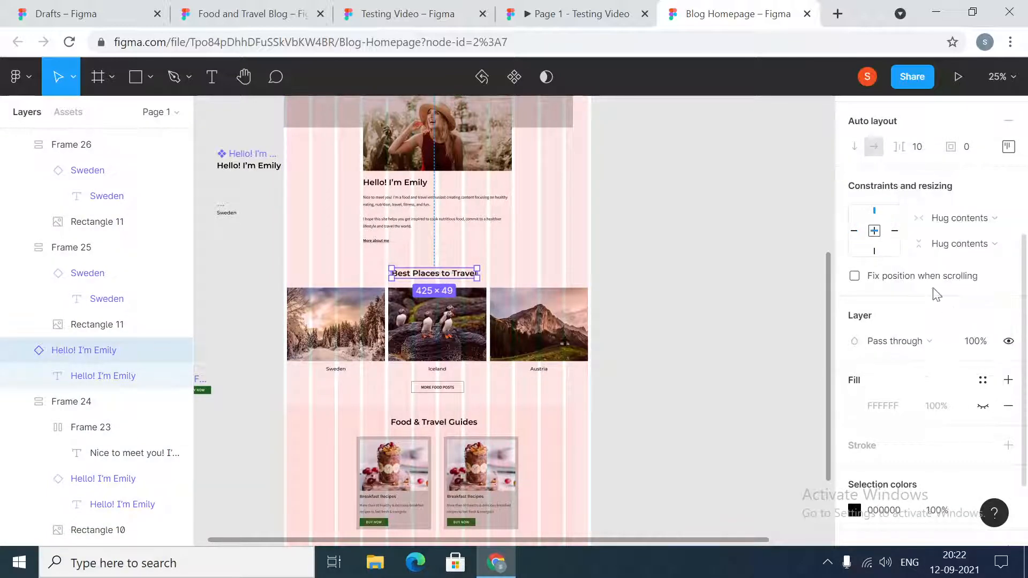
scroll(891, 141, up, 5)
click(880, 141)
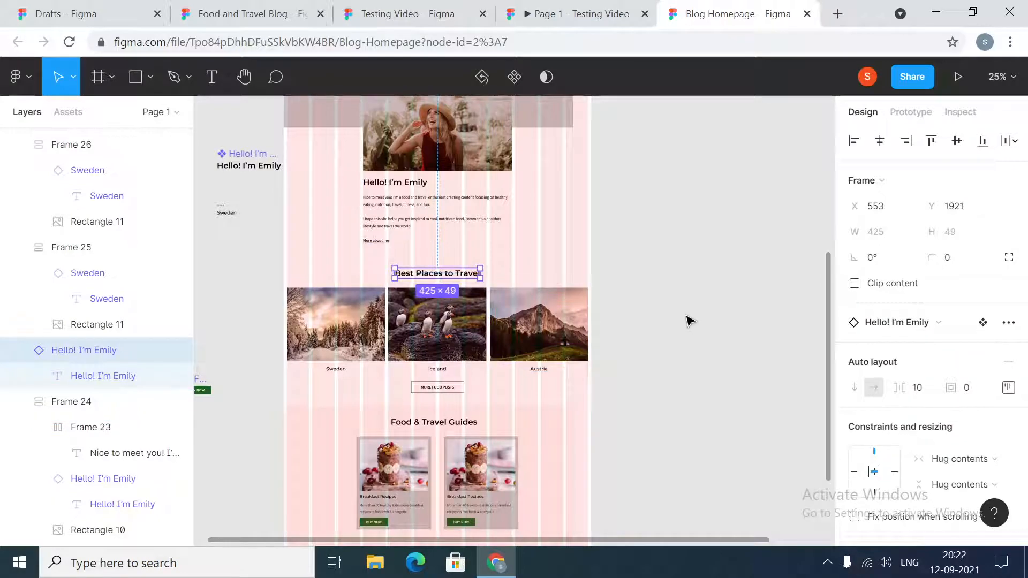
- Narrow the Home frame from its left edge to X -1536, and set its width to 1440
scroll(684, 299, up, 6)
click(292, 231)
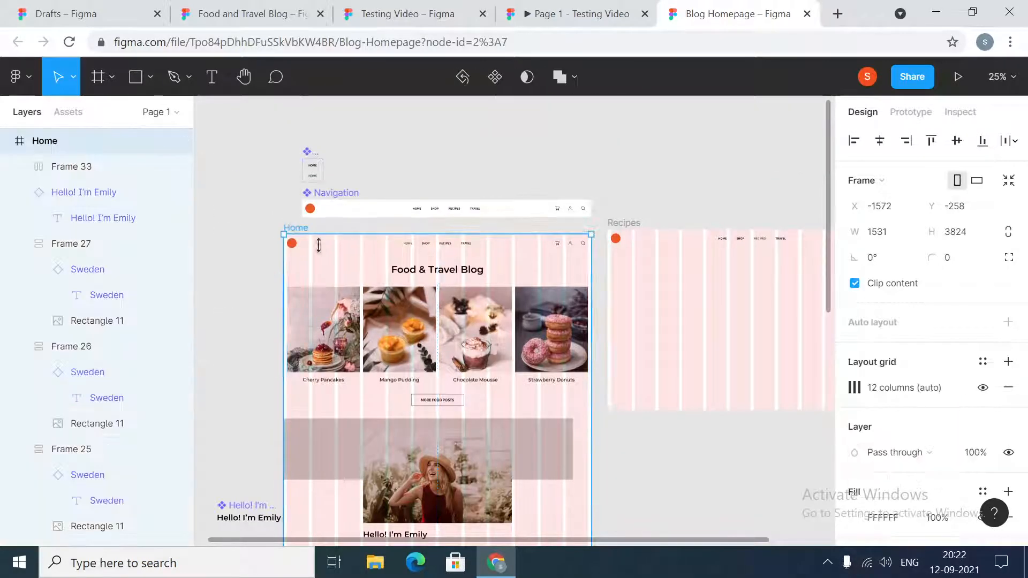
scroll(319, 244, down, 8)
mouse_move(283, 341)
mouse_down()
mouse_move(354, 343)
mouse_move(261, 341)
mouse_move(342, 341)
mouse_move(290, 348)
mouse_up()
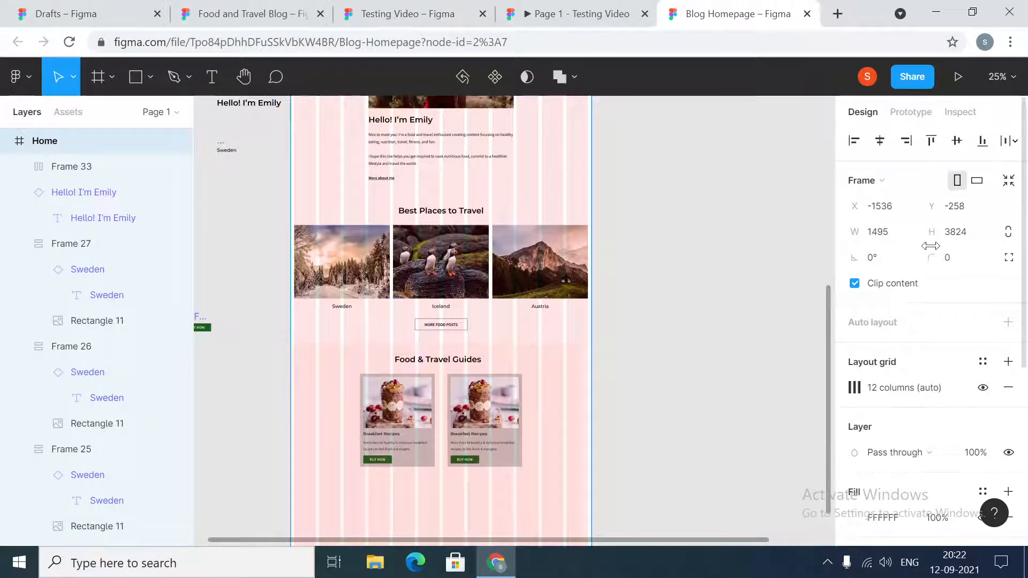
click(877, 237)
text(1440)
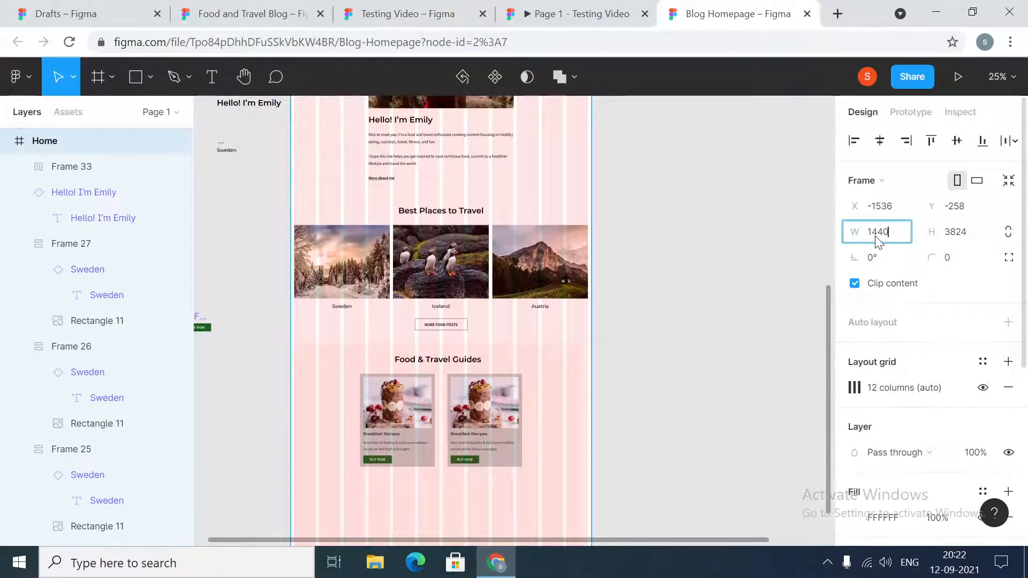
key(Return)
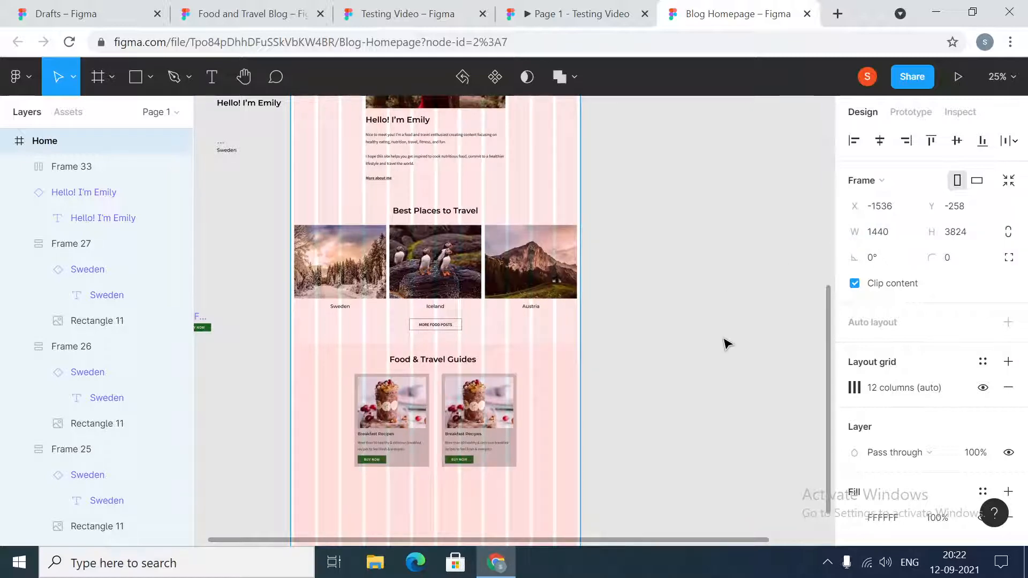
- Duplicate the row of two Breakfast Recipes cards directly below the original, at X 316, Y 3285
key(ctrl+plus)
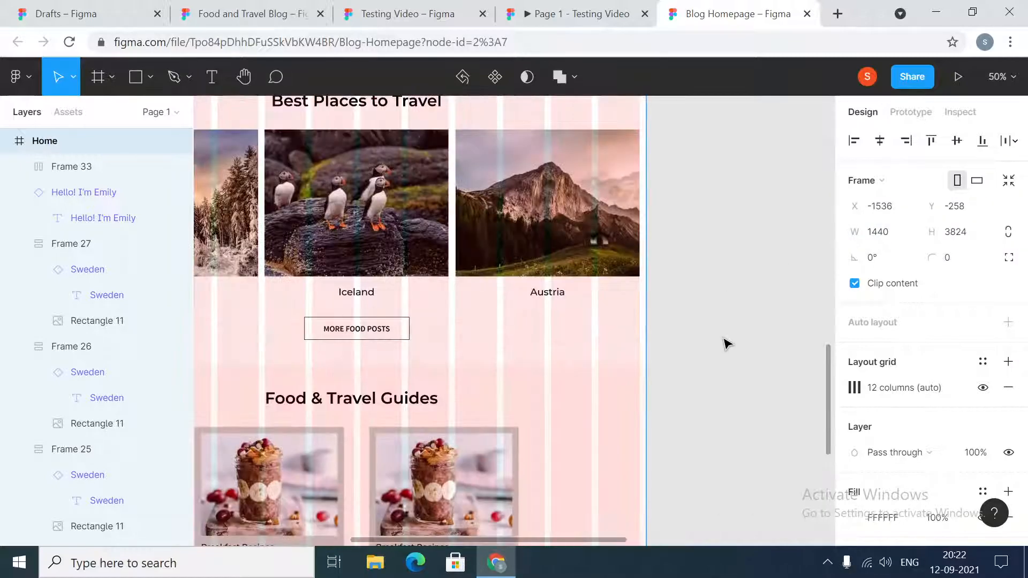
scroll(567, 416, down, 5)
drag(576, 541, 534, 541)
click(656, 287)
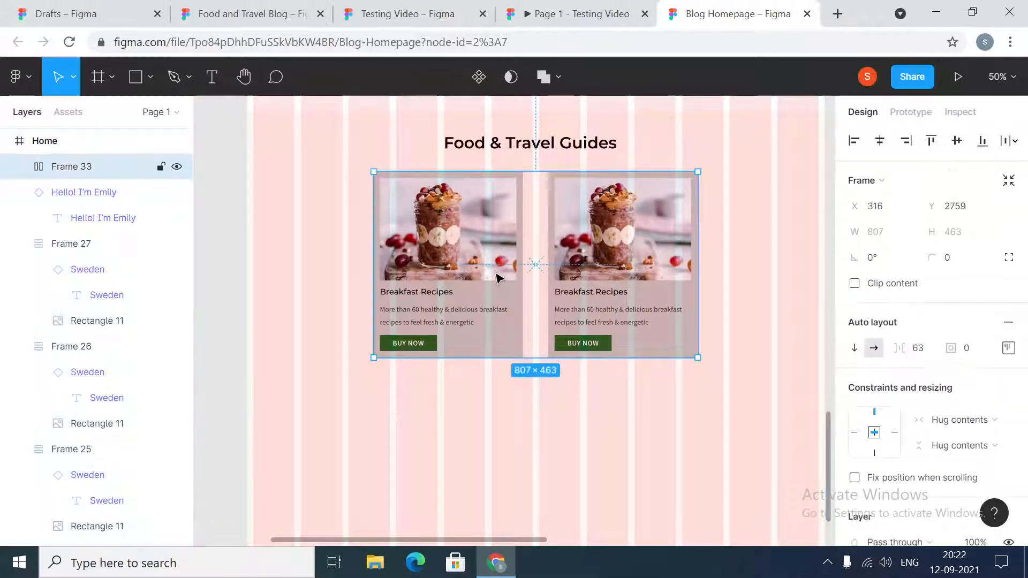
drag(660, 321, 651, 494)
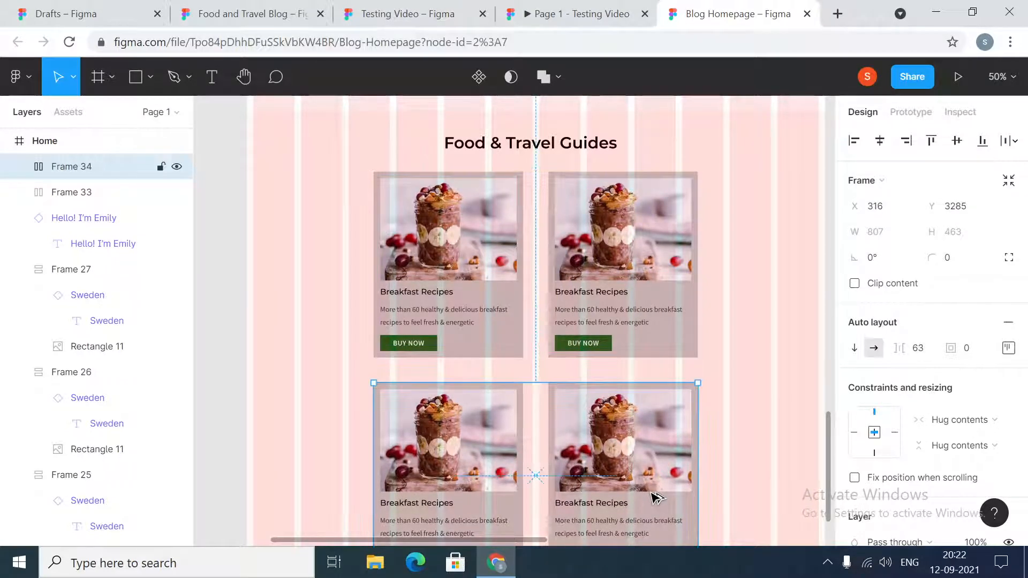
- Select both rows of Breakfast Recipes cards and set the vertical spacing between them to 64
shift+click(654, 324)
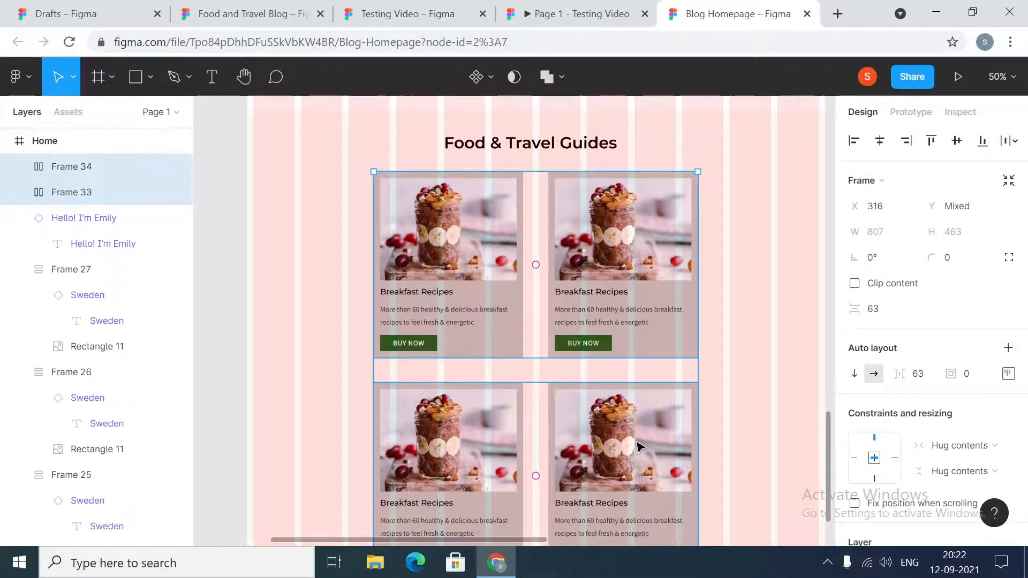
click(883, 320)
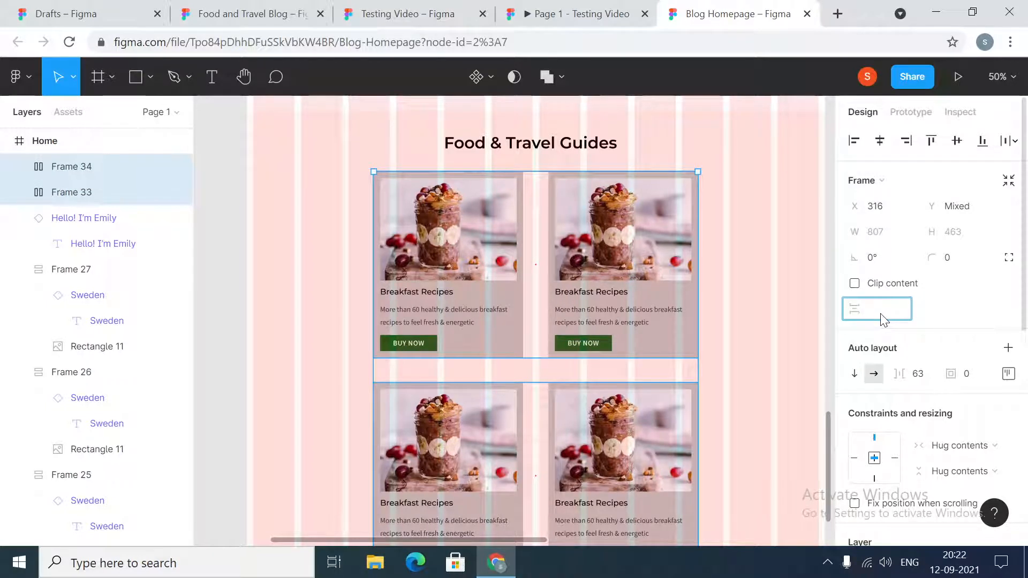
text(64)
key(Return)
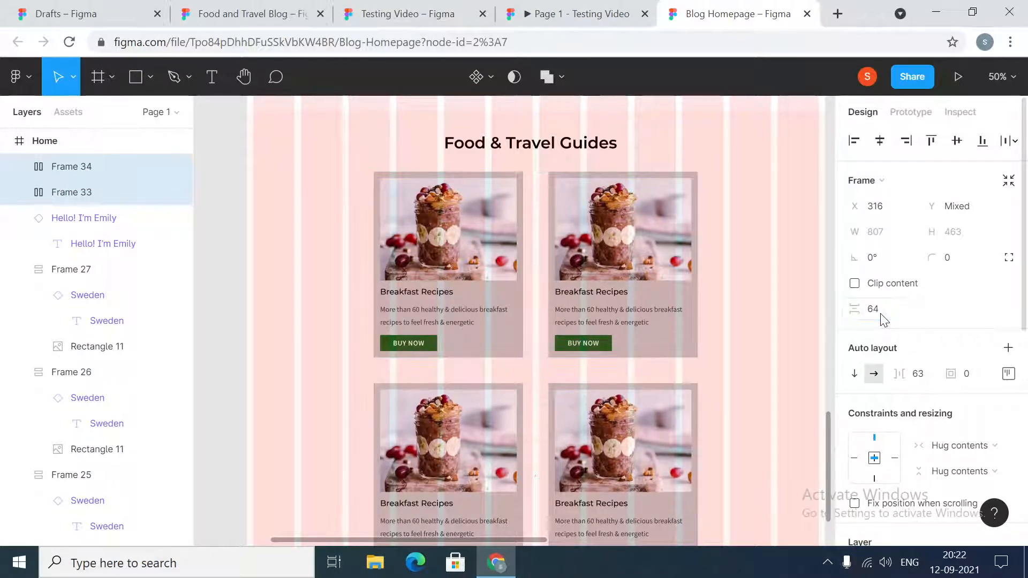
- Replace the image in the second card of the upper row with the italian-recipes picture from the images folder
double_click(629, 266)
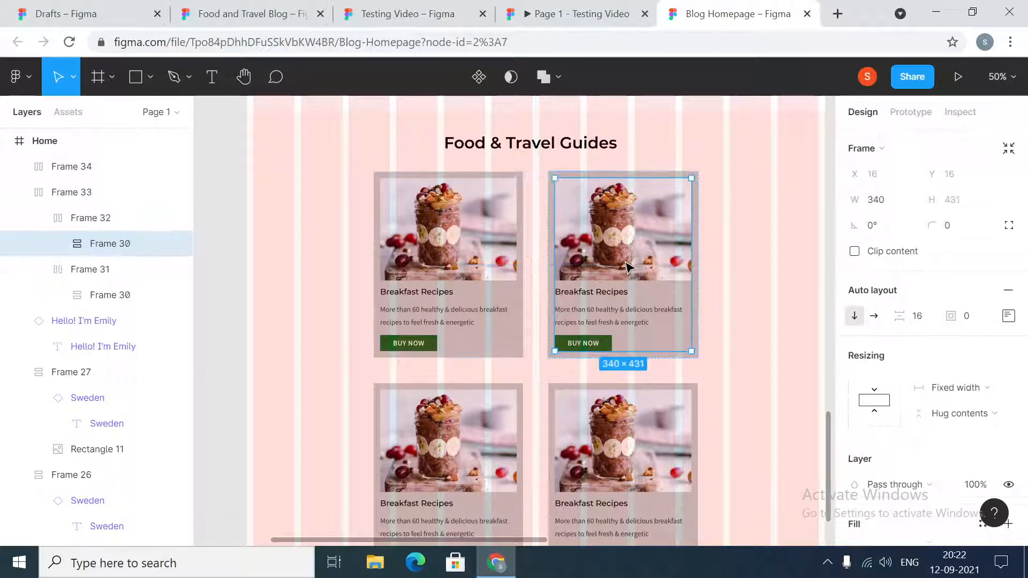
double_click(629, 267)
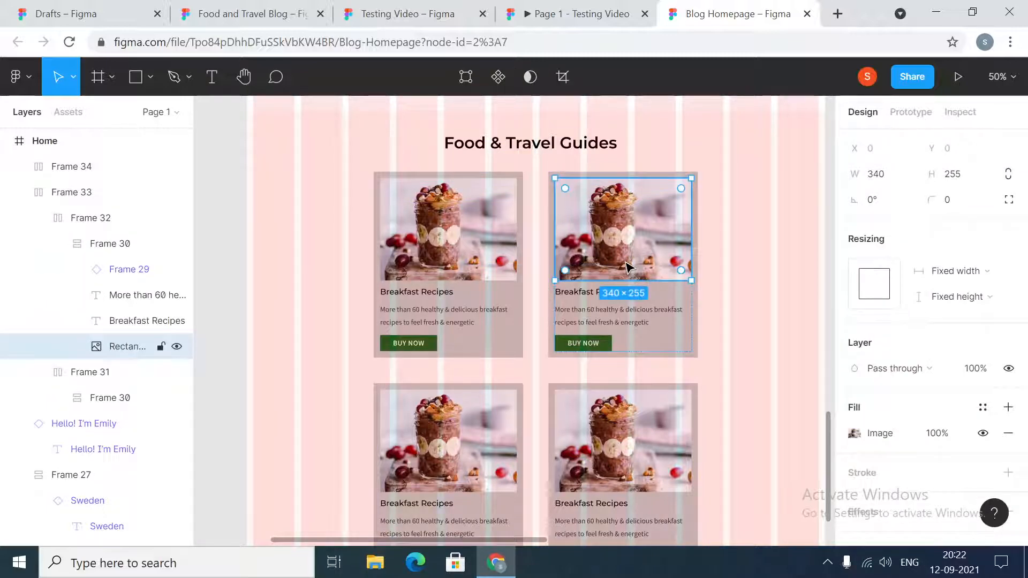
click(854, 434)
click(735, 277)
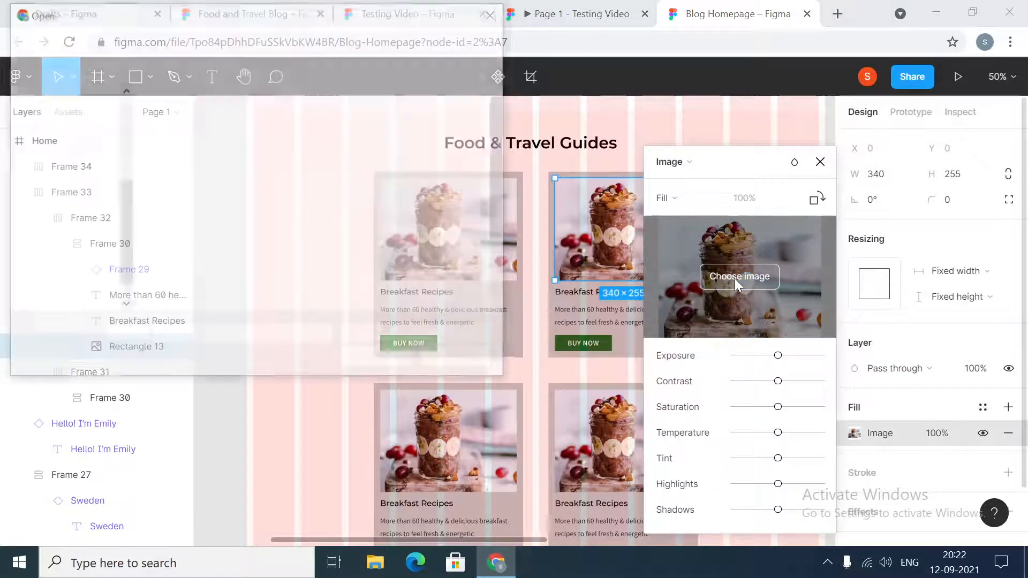
scroll(261, 223, down, 2)
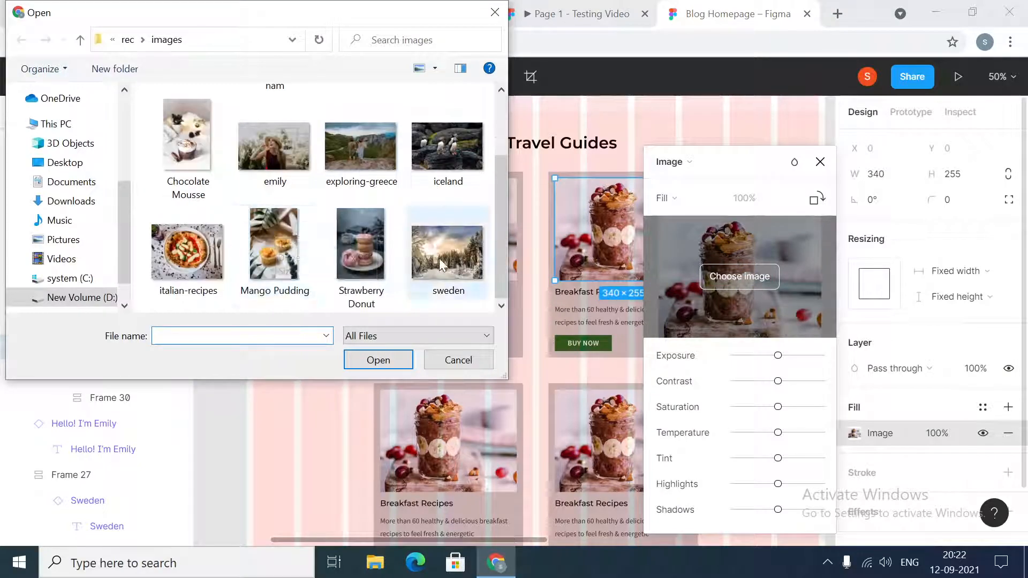
scroll(407, 219, up, 2)
scroll(233, 256, down, 2)
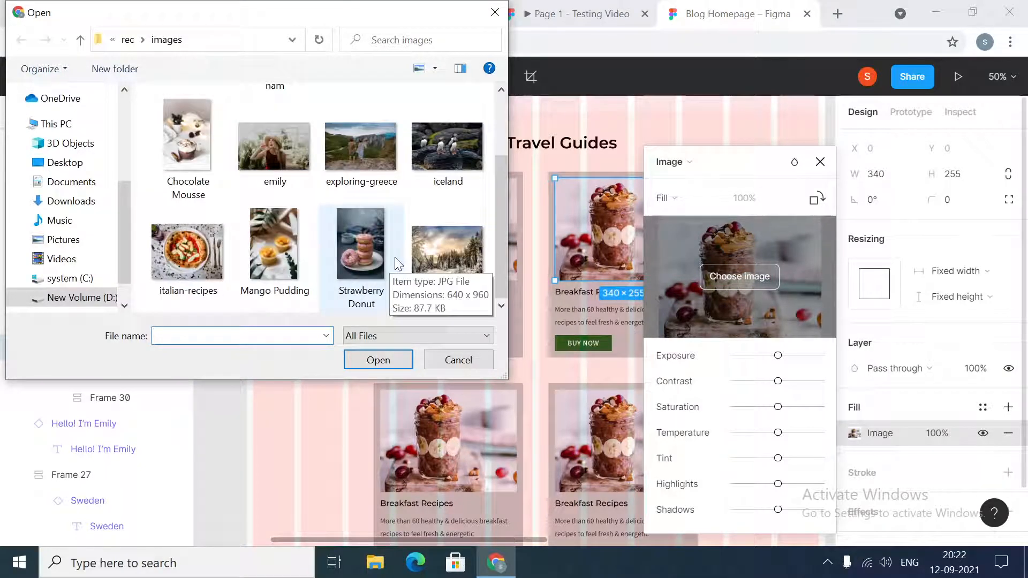
click(189, 252)
click(370, 360)
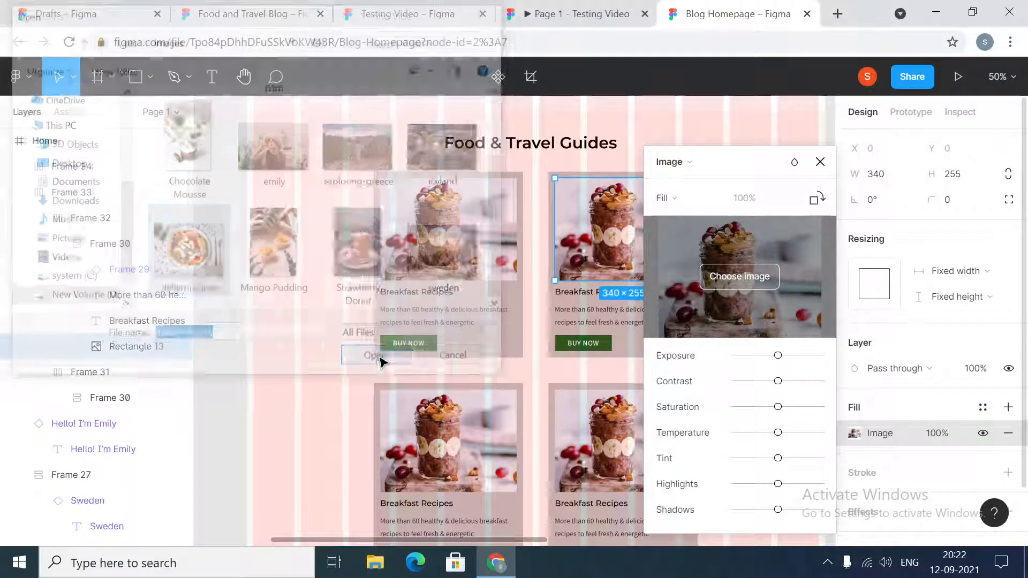
- Change the title of the second card in the upper row to "Italian Recipes"
click(820, 161)
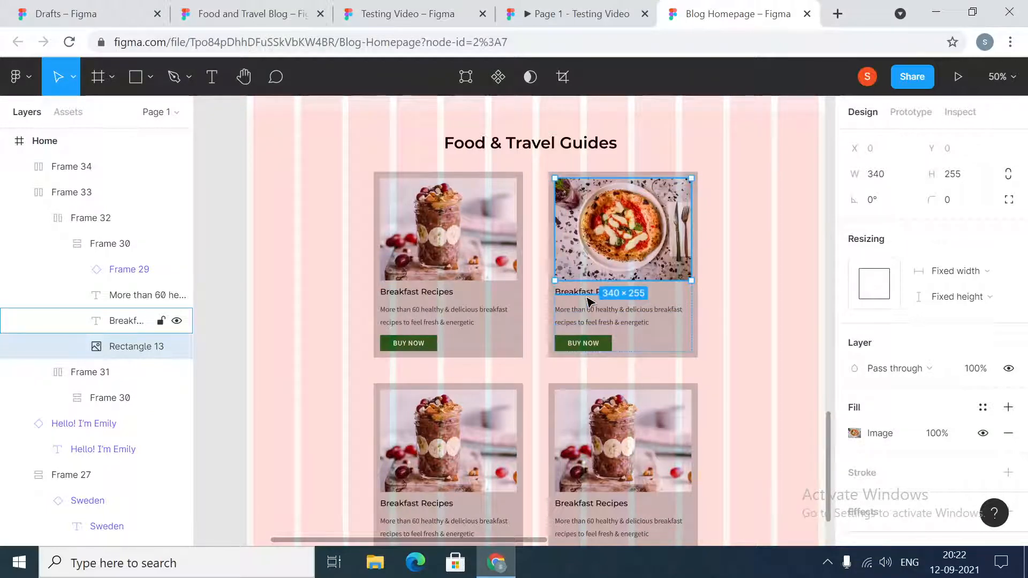
click(137, 321)
key(Return)
text(iTALI)
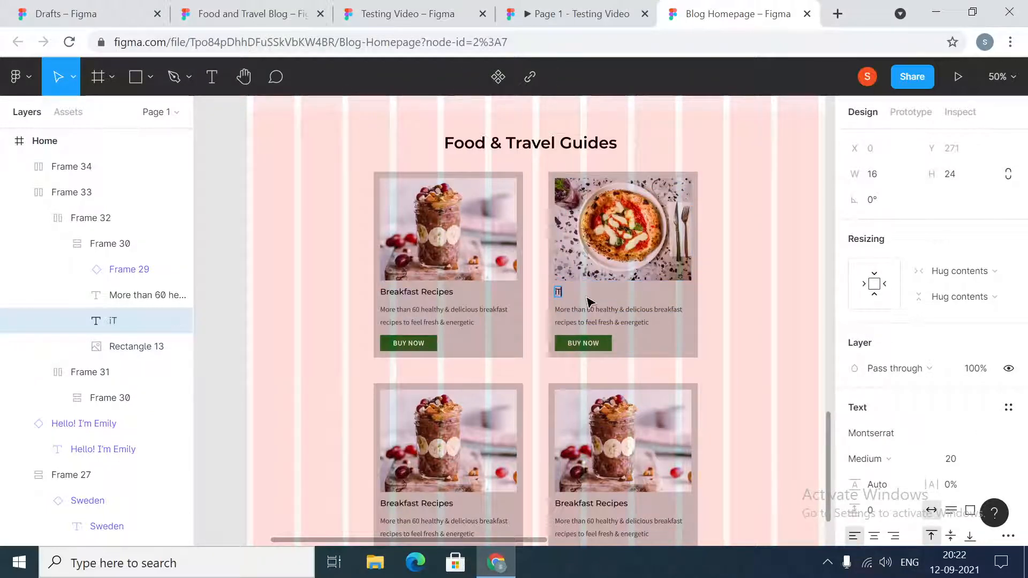
key(BackSpace)
key(BackSpace)
key(BackSpace)
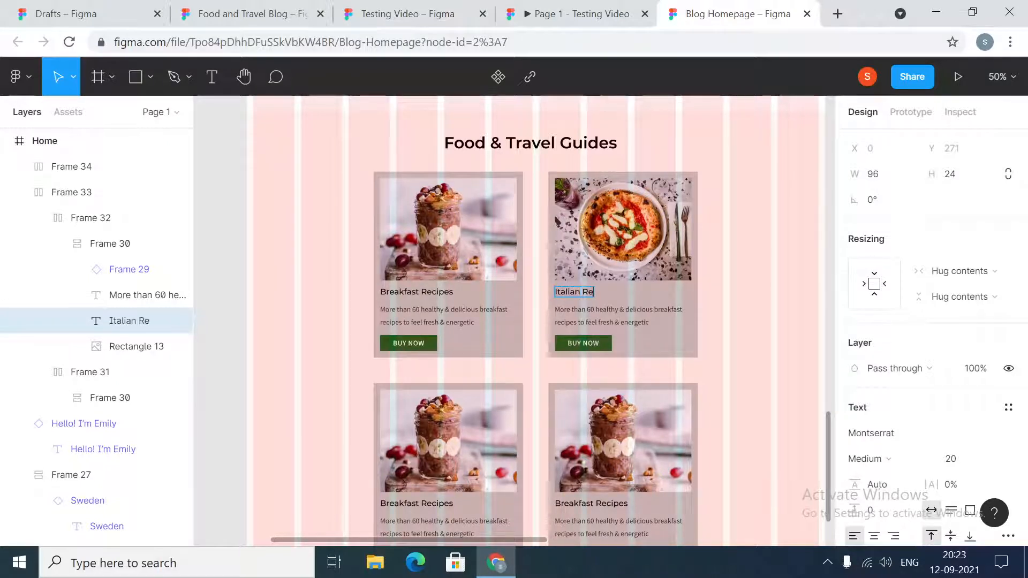
click(779, 311)
- Replace the Italian Recipes card's description with "Easy and delicious Italian recipes that you can make on the weekend", copied from the Testing Video file
click(419, 10)
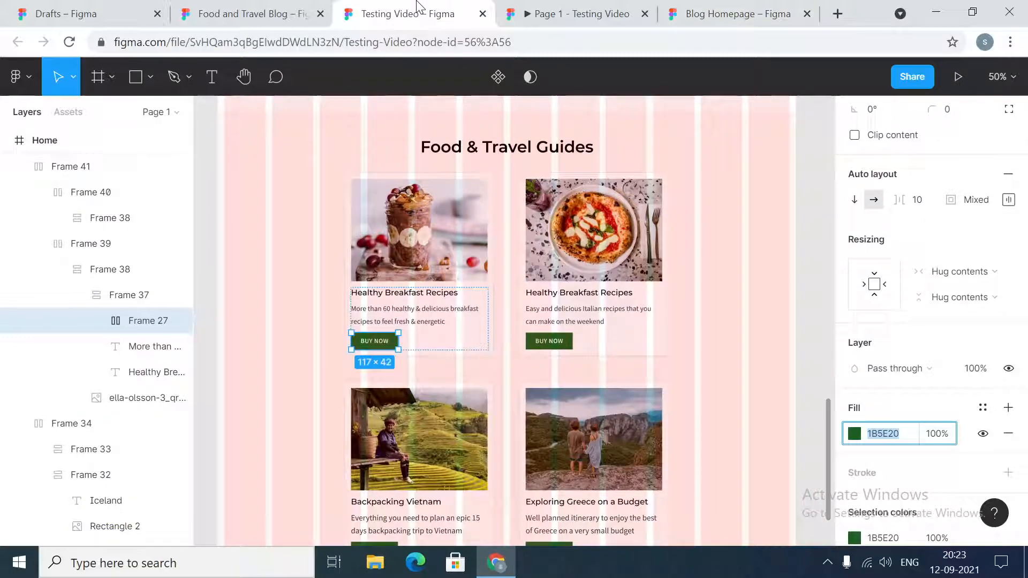
double_click(589, 319)
double_click(589, 320)
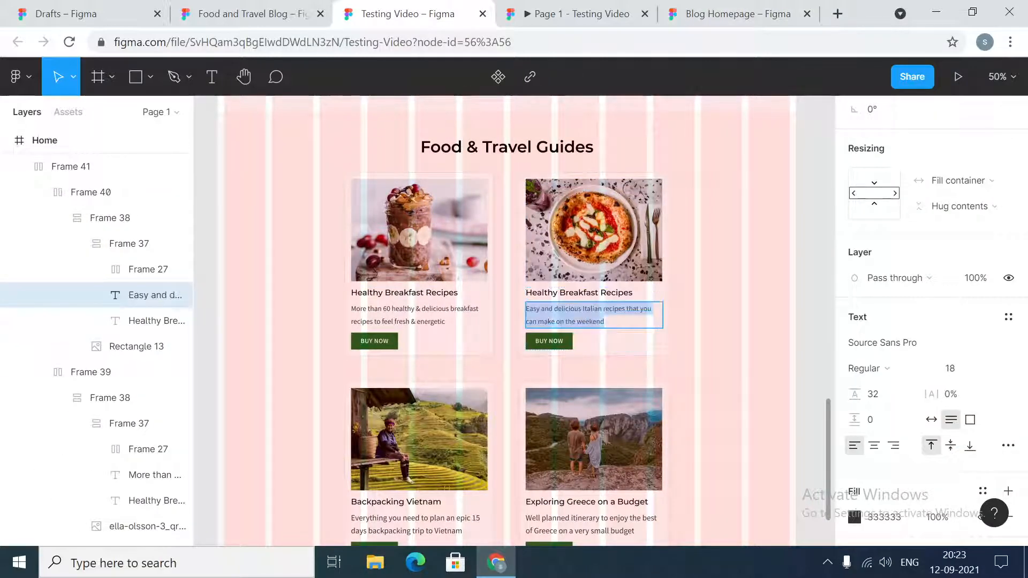
click(759, 5)
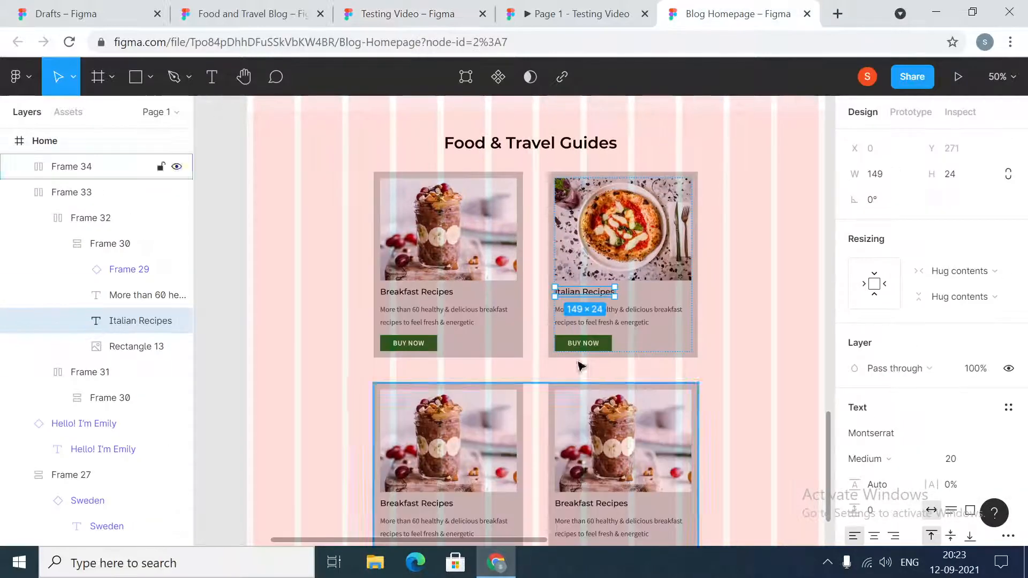
double_click(632, 324)
text(Easy and delicious Italian recipes that you can make on the weekend)
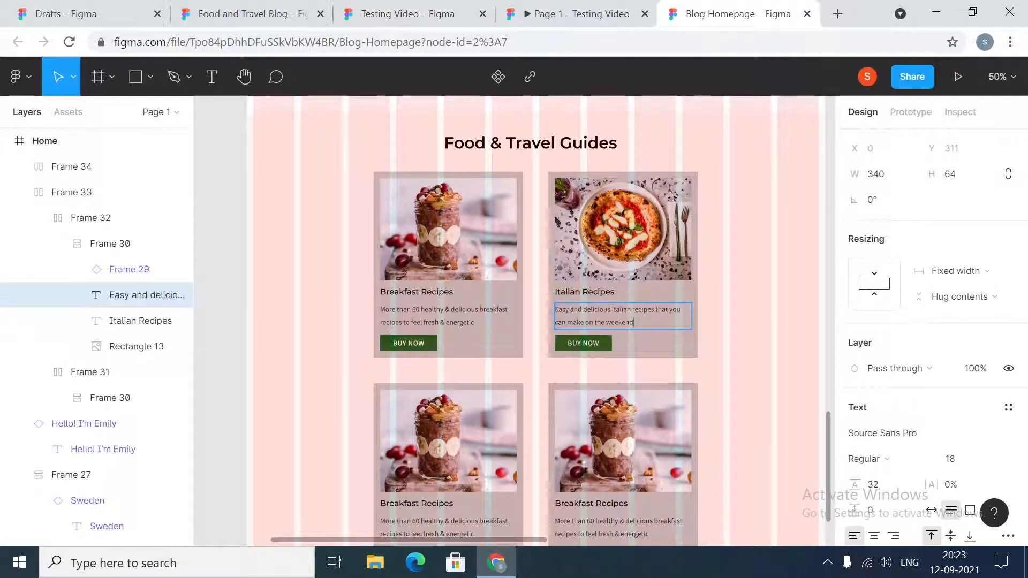
key(Escape)
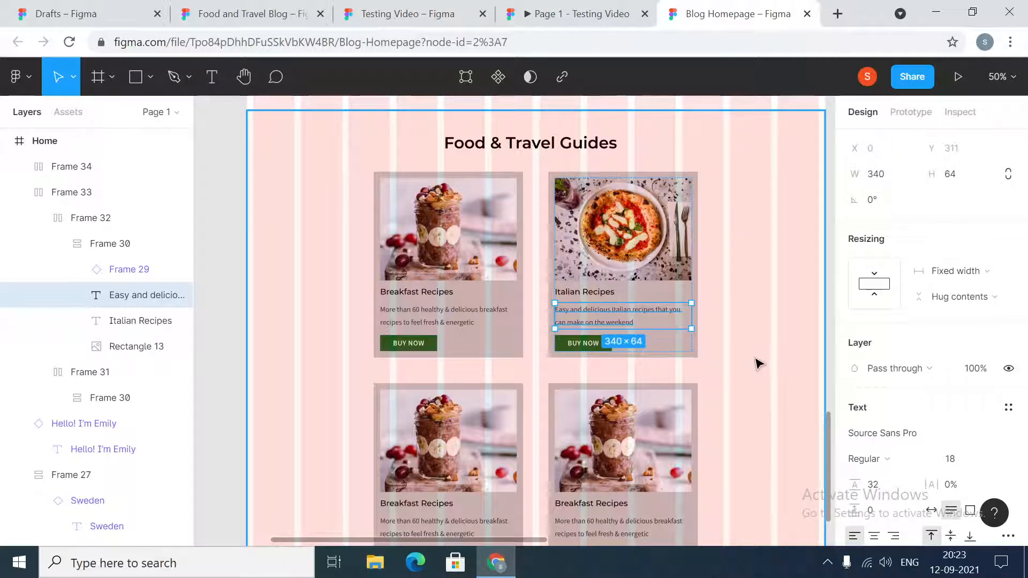
click(759, 364)
- Replace the image in the first card of the lower row with the backpacking-vietnam picture from the images folder
scroll(757, 360, down, 2)
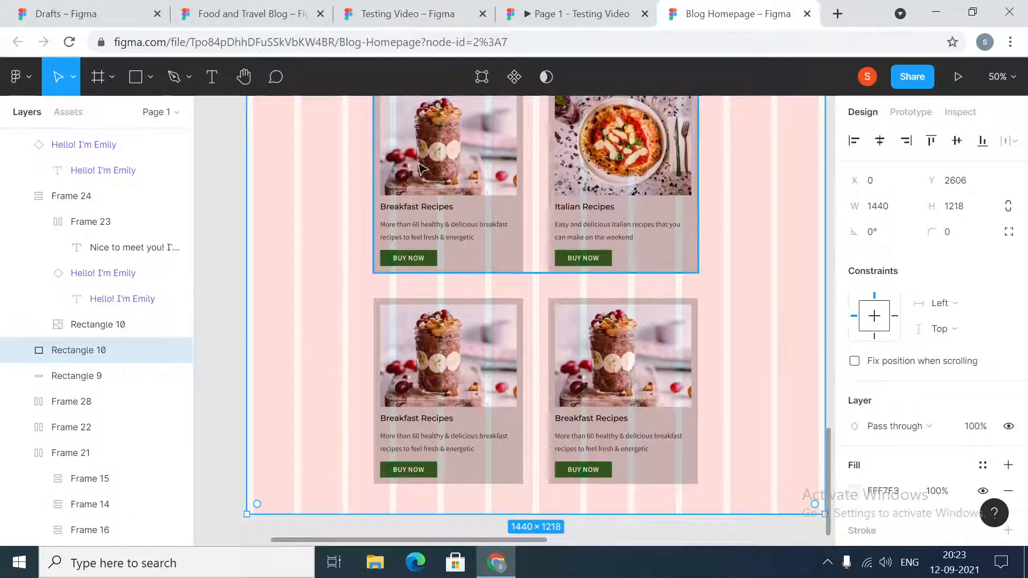
click(450, 353)
click(450, 354)
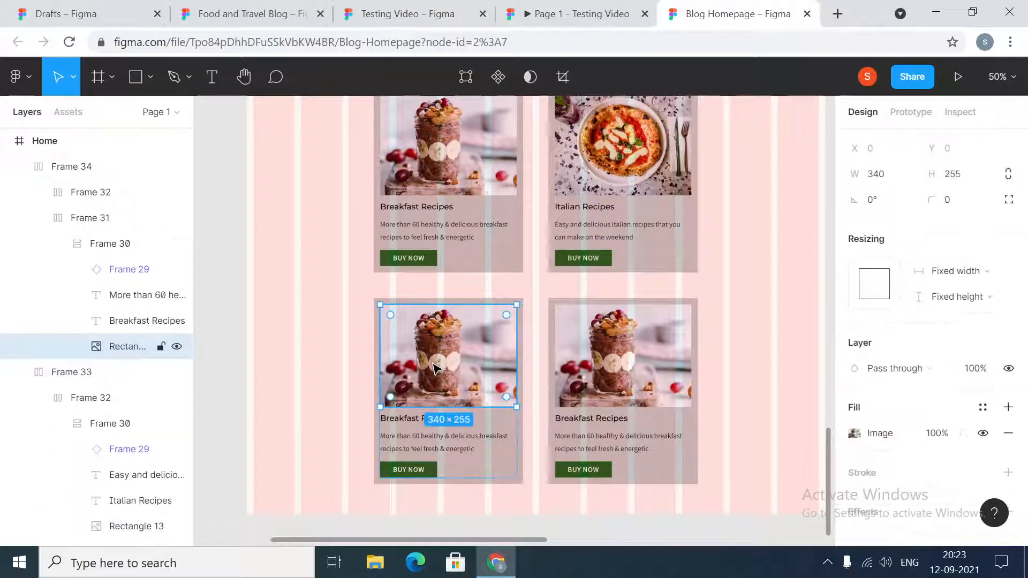
click(854, 434)
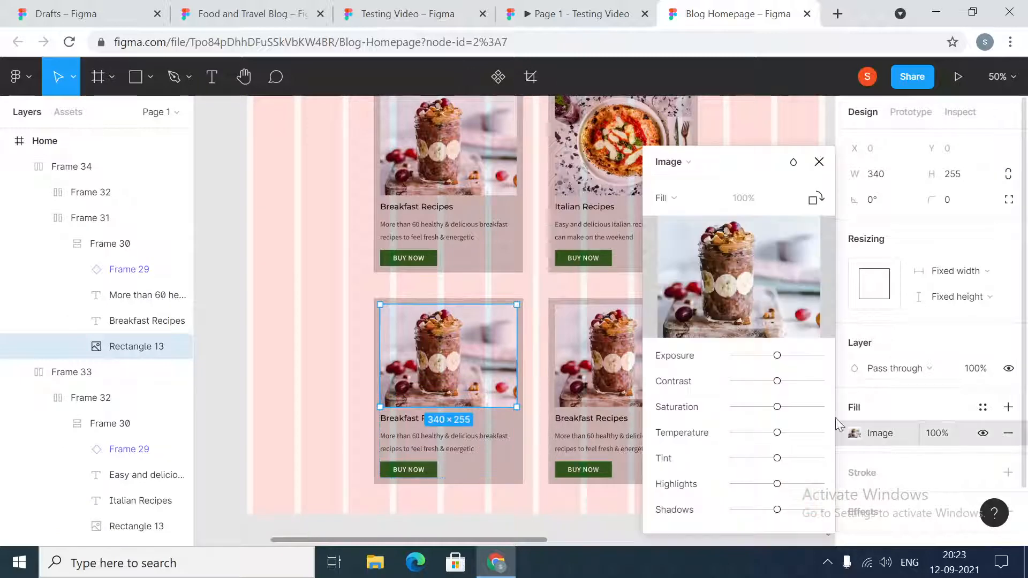
click(742, 274)
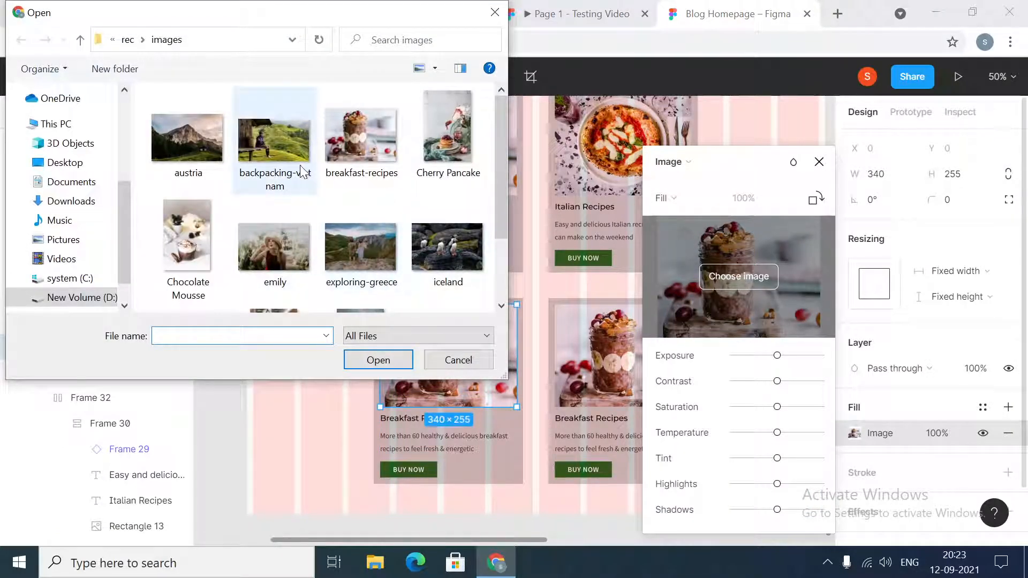
click(289, 154)
click(397, 361)
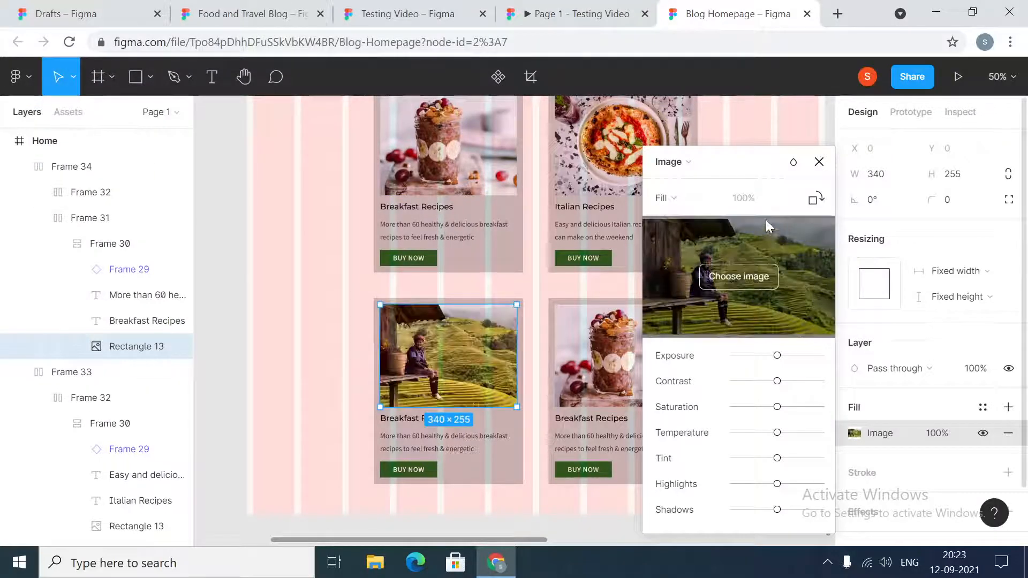
click(820, 161)
- Change the title of the first card in the lower row to "Backpacking Vietnam"
click(147, 321)
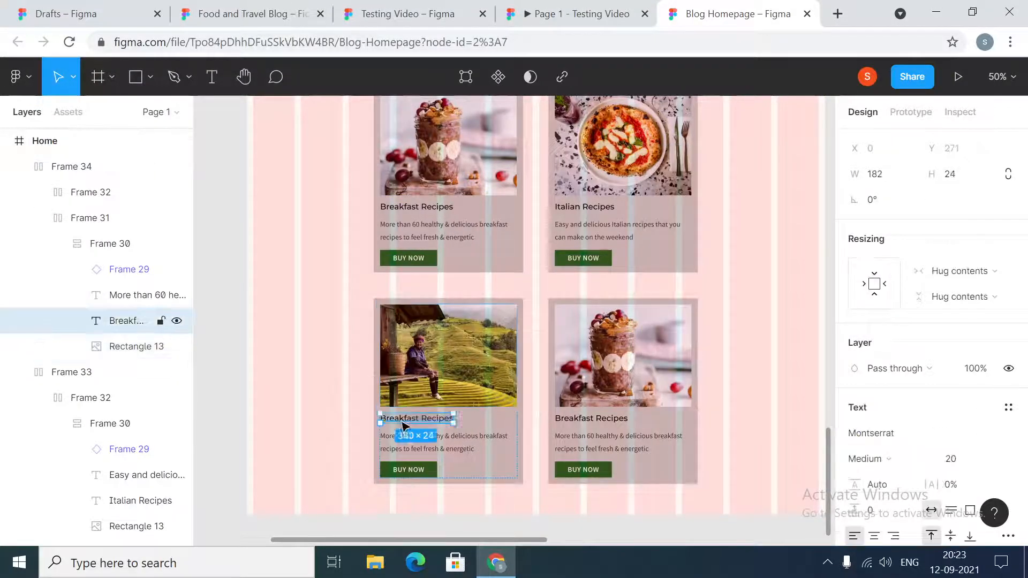
text(bac)
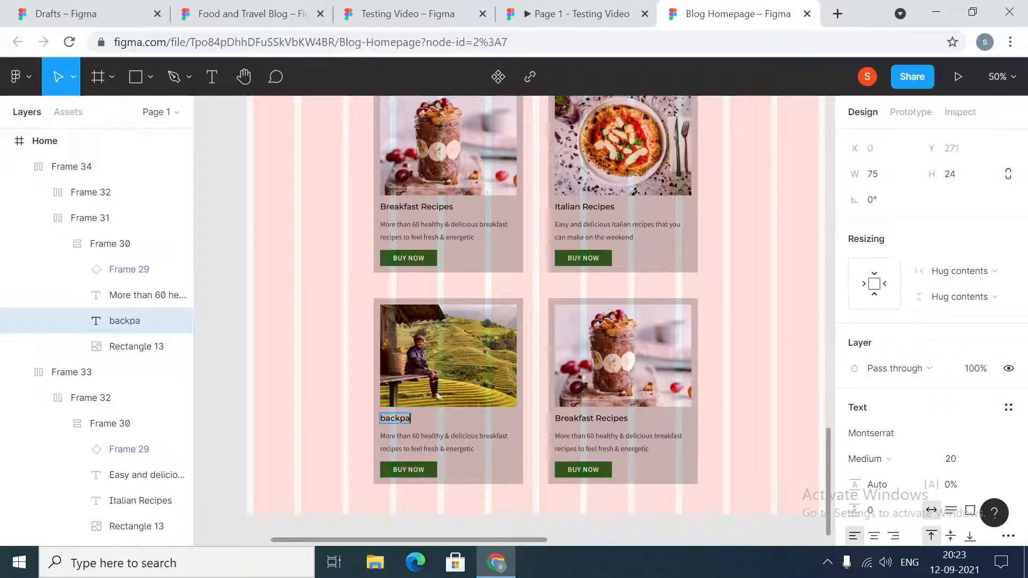
text(kp)
key(BackSpace)
key(BackSpace)
key(BackSpace)
key(BackSpace)
key(BackSpace)
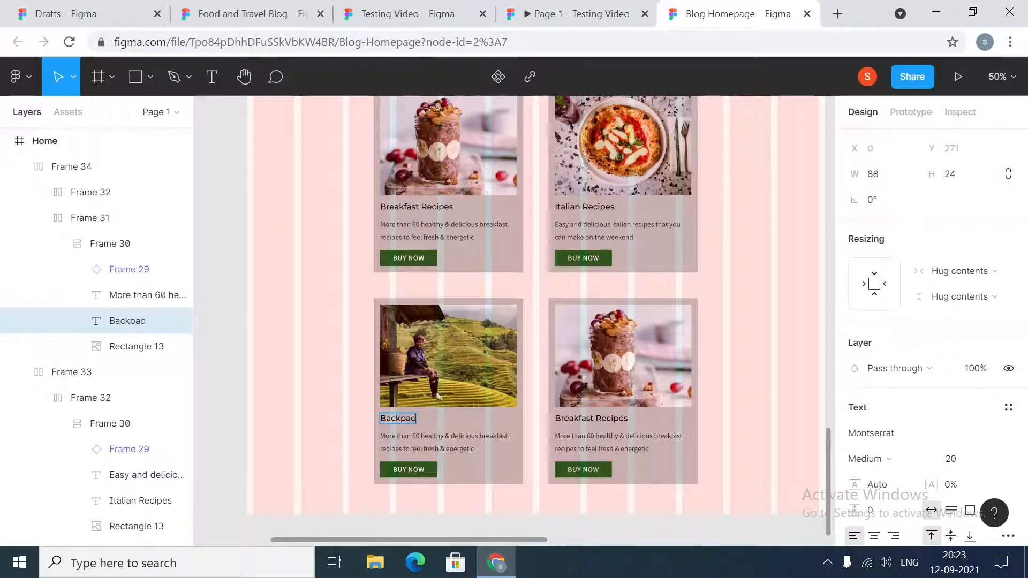
text(Backpacking Vi)
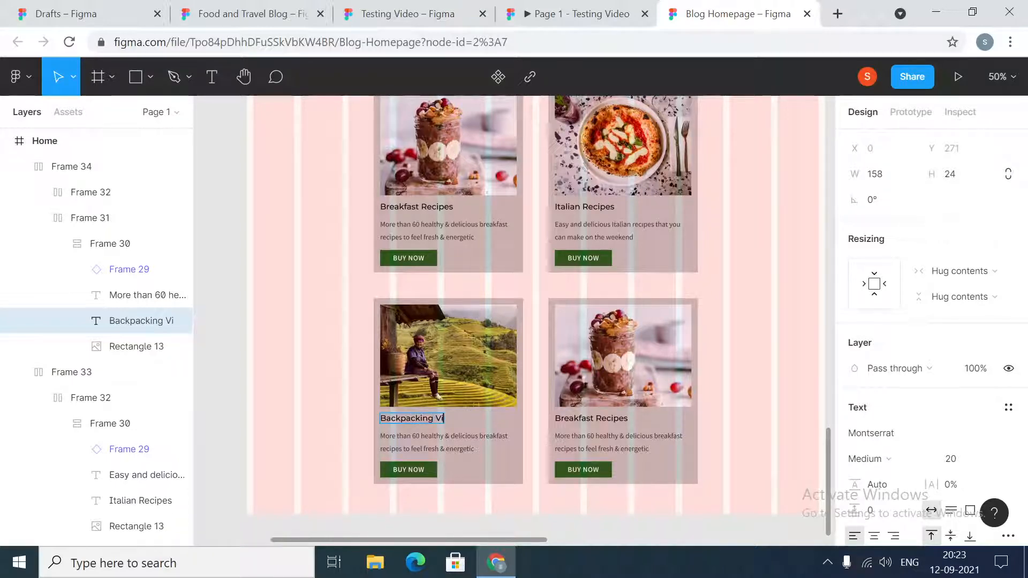
text(etnam)
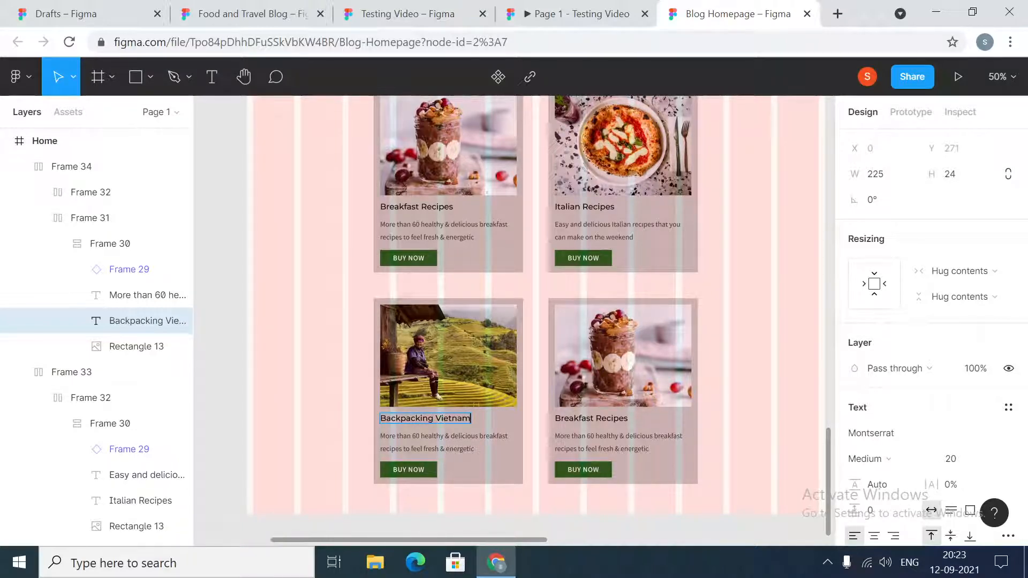
- Replace the Backpacking Vietnam card's description with "Everything you need to plan an epic 15 days backpacking trip to Vietnam", copied from the Testing Video file
click(435, 11)
scroll(439, 482, down, 1)
click(411, 497)
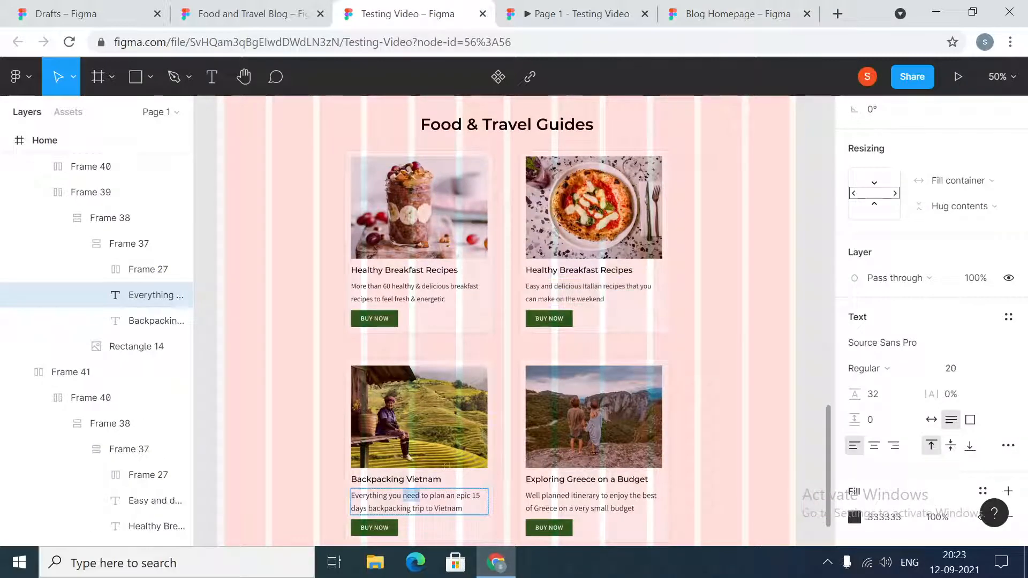
key(ctrl+a)
key(ctrl+c)
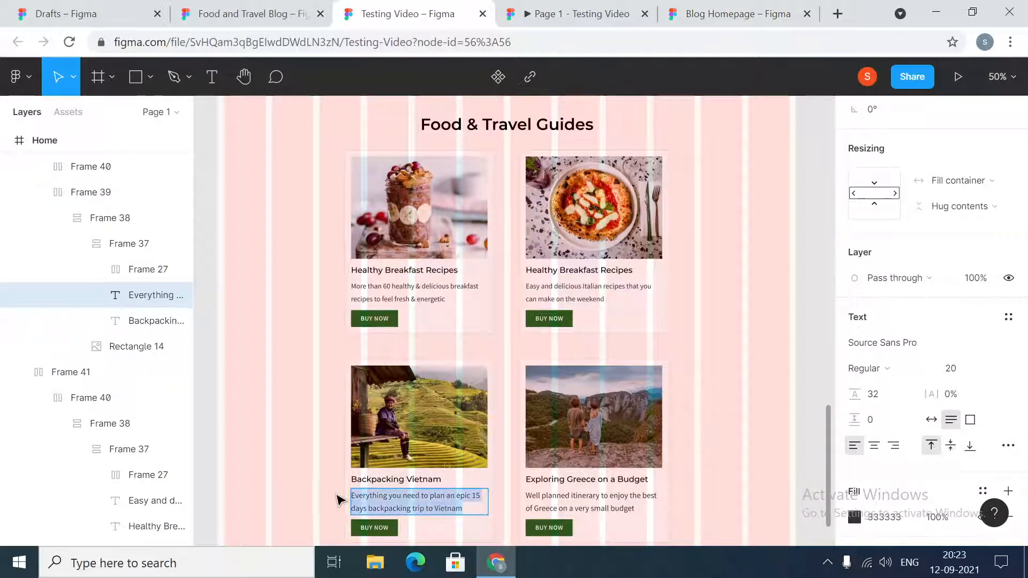
click(738, 13)
double_click(460, 448)
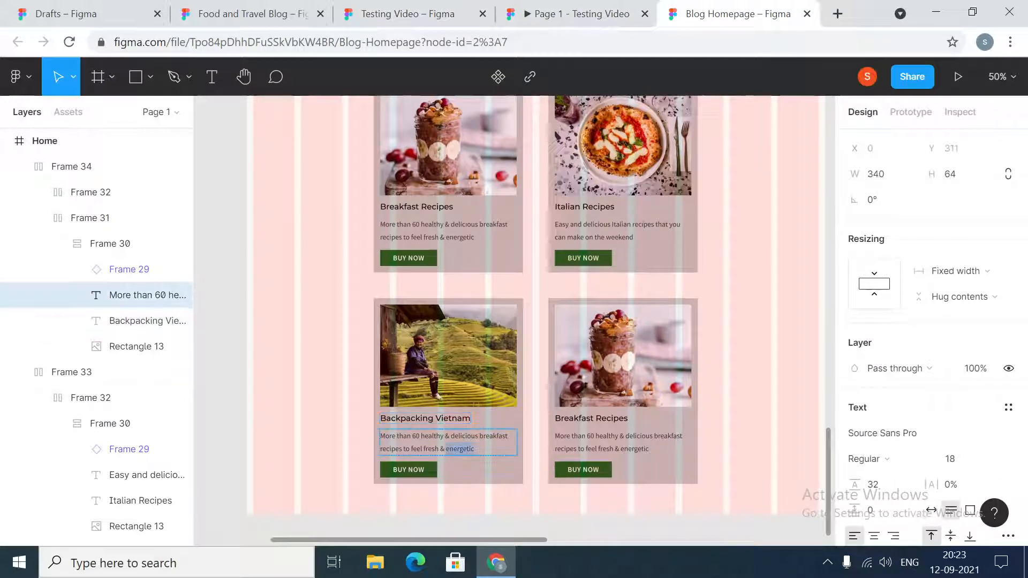
key(ctrl+a)
key(ctrl+v)
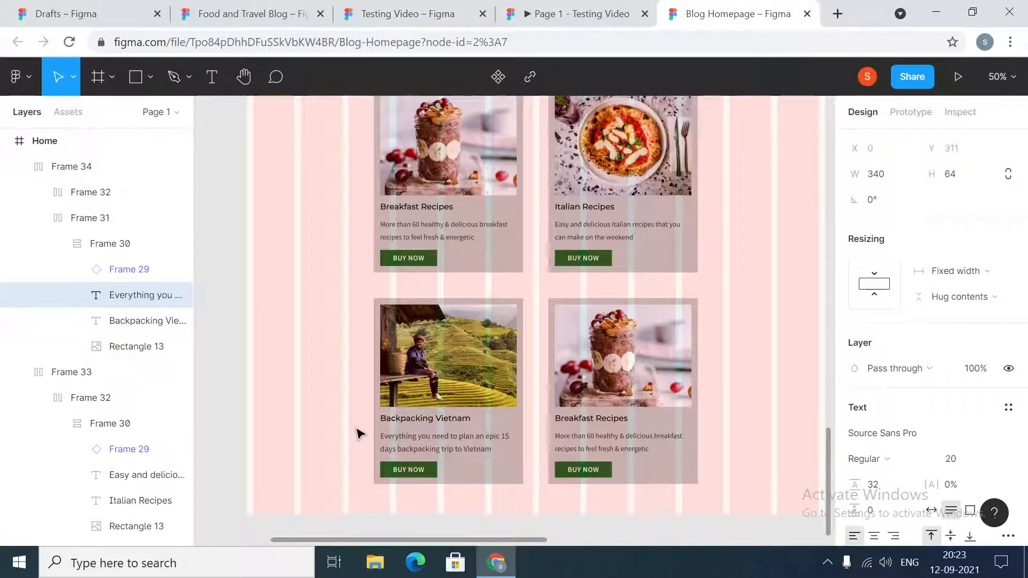
key(Escape)
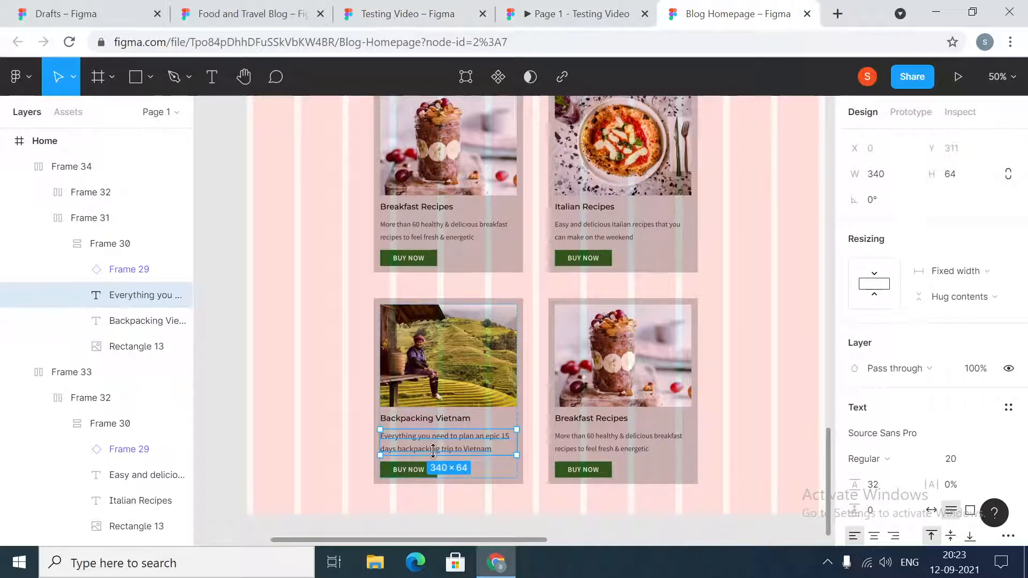
click(225, 397)
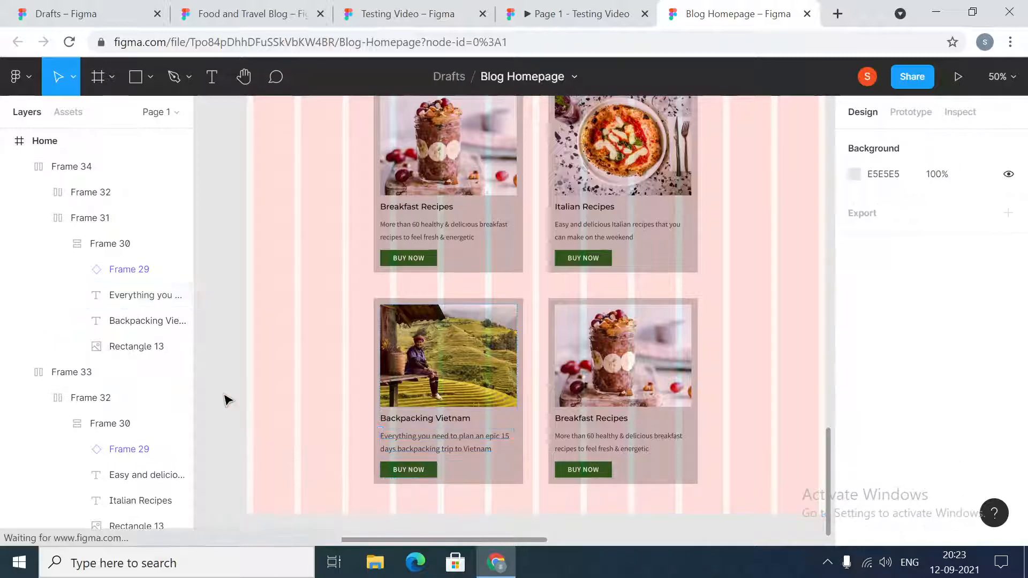
- Replace the image in the second card of the lower row with the exploring-greece picture from the images folder
click(637, 381)
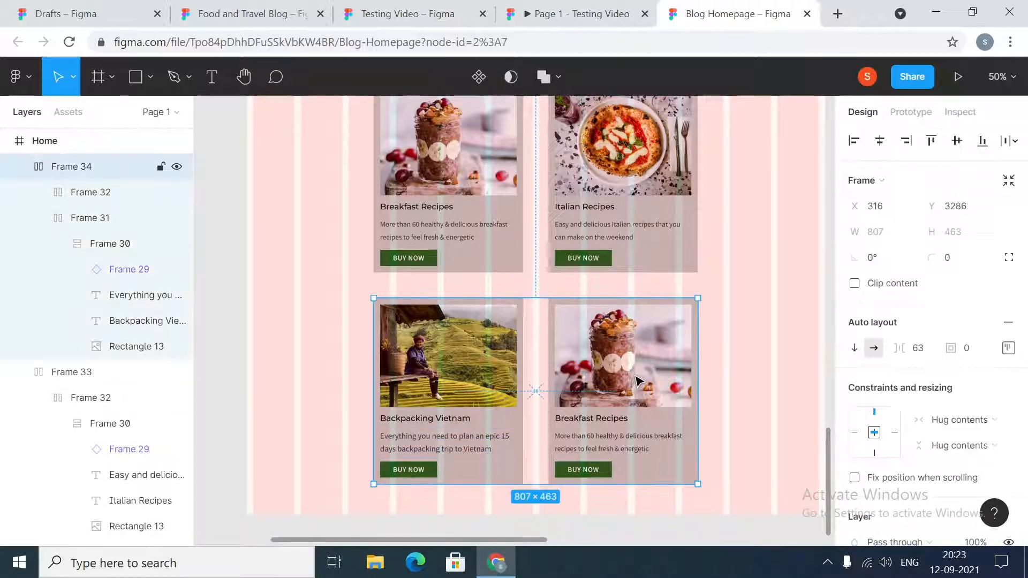
double_click(637, 381)
double_click(637, 381)
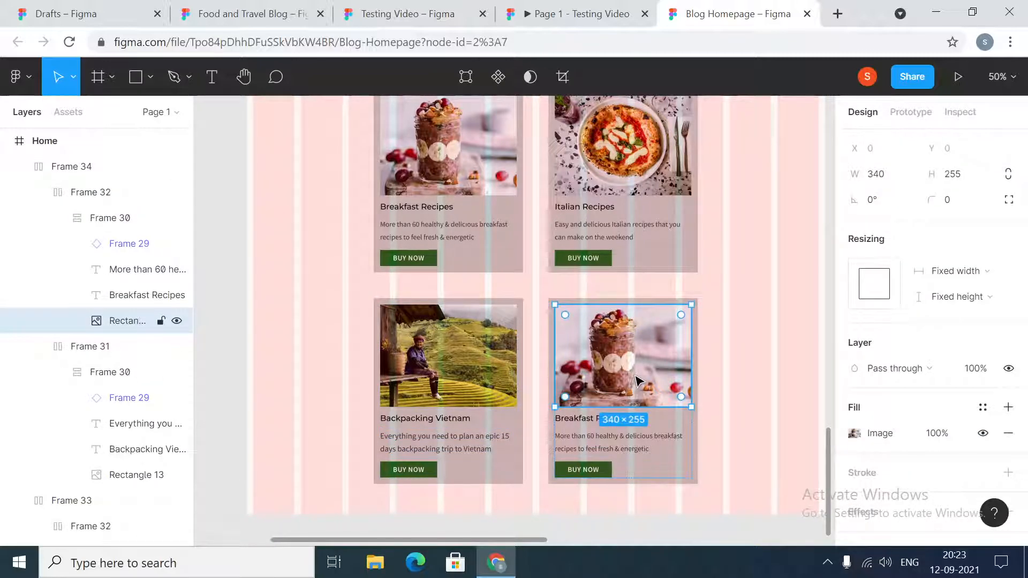
click(855, 432)
click(691, 197)
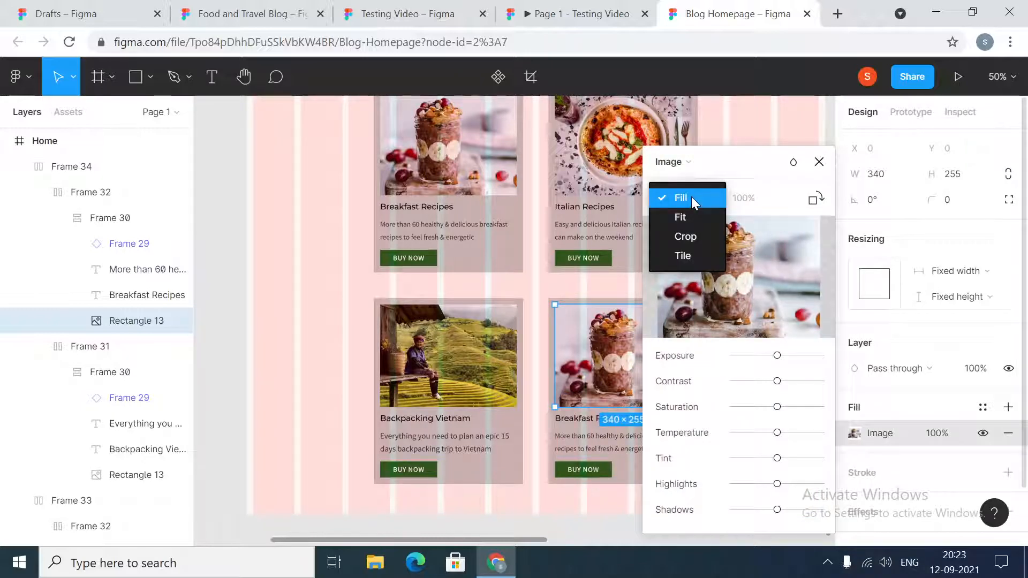
click(692, 197)
click(745, 280)
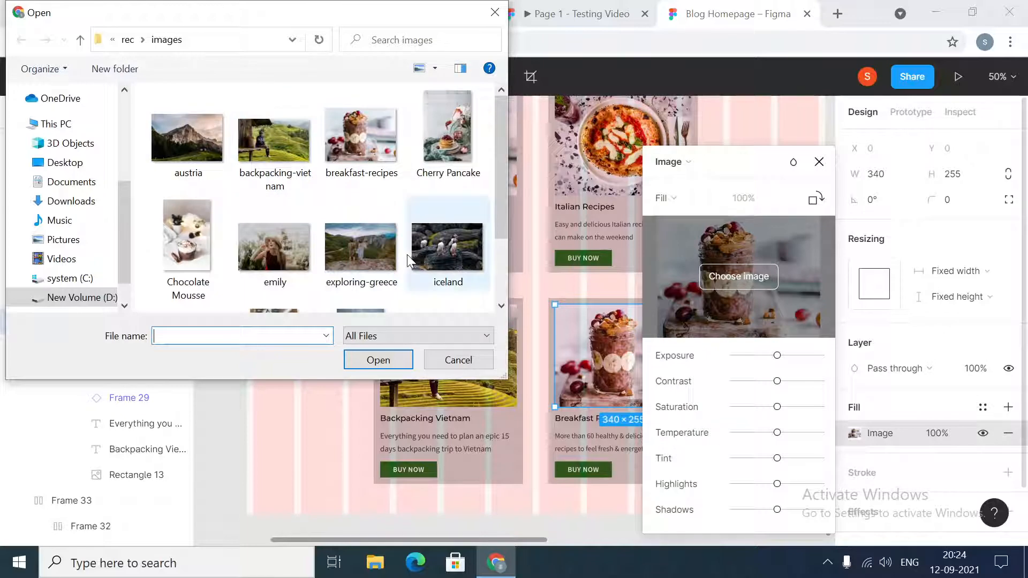
scroll(407, 252, down, 2)
click(355, 169)
click(396, 361)
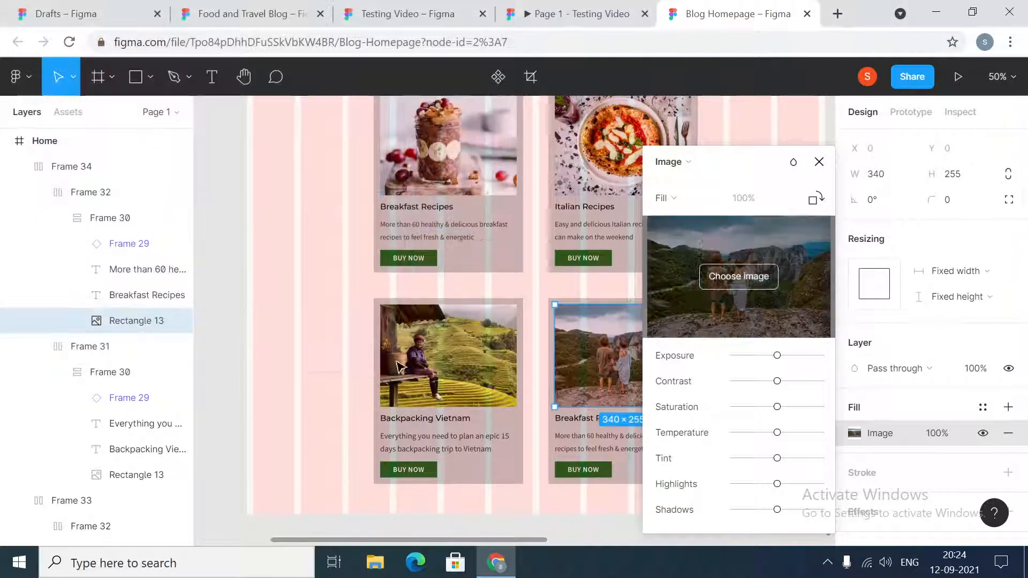
click(819, 162)
- Change the title of the second card in the lower row to "Exploring Greece"
click(586, 422)
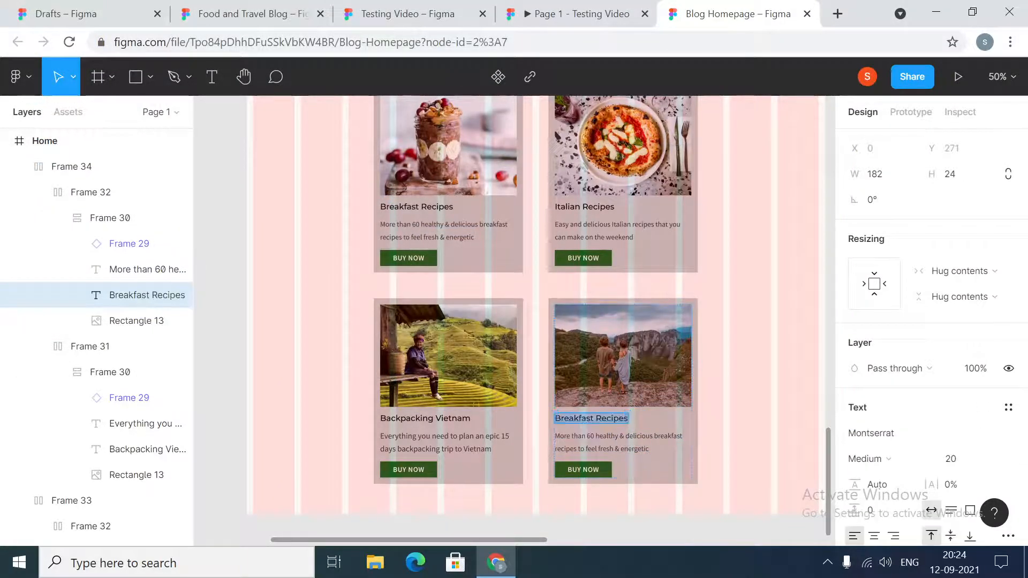
text(Exploring Greece)
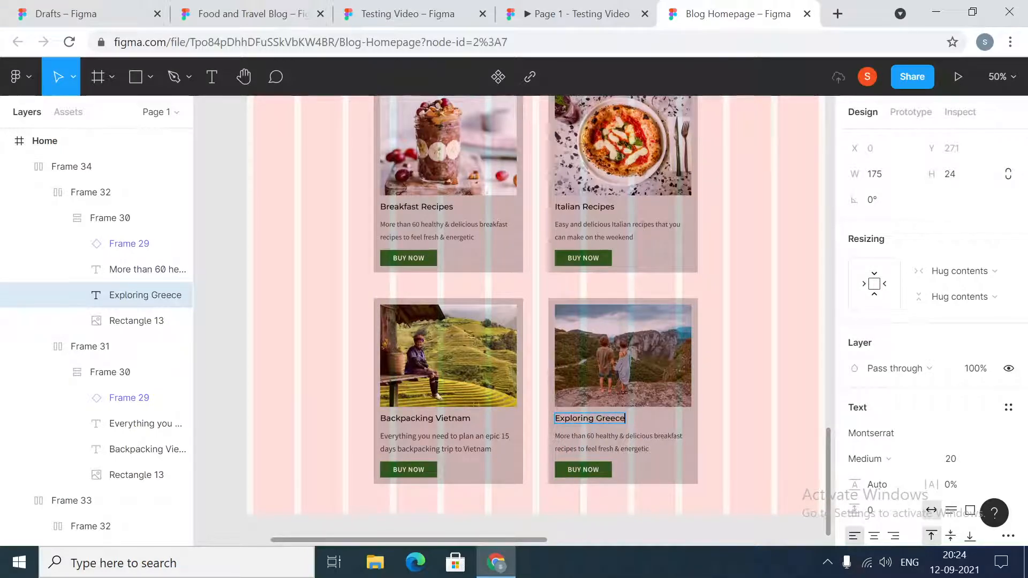
key(Escape)
- Replace the Exploring Greece card's description with "Well planned itinerary to enjoy the best of Greece on a very small budget", copied from the Testing Video file
scroll(762, 420, down, 2)
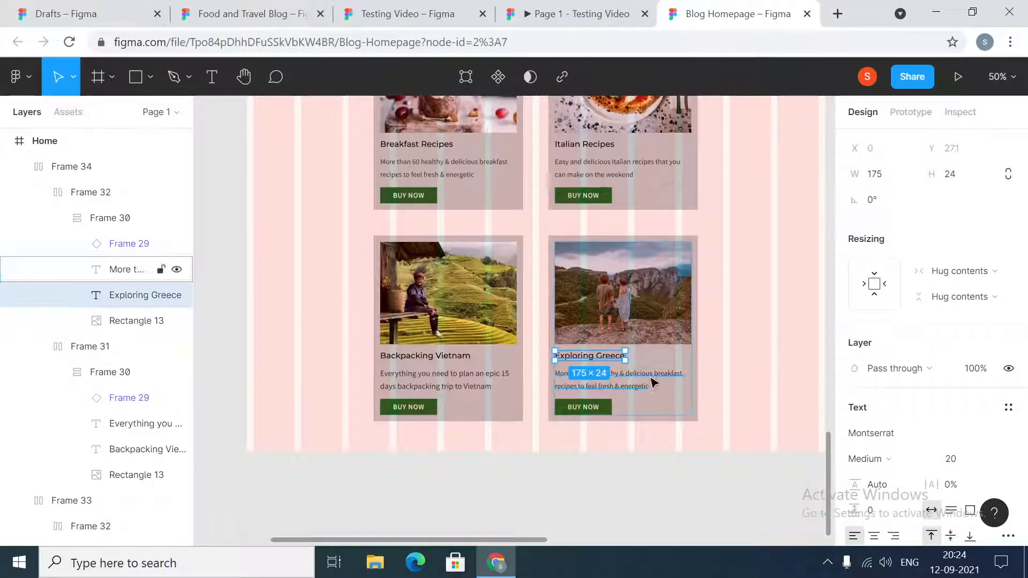
click(328, 10)
click(400, 11)
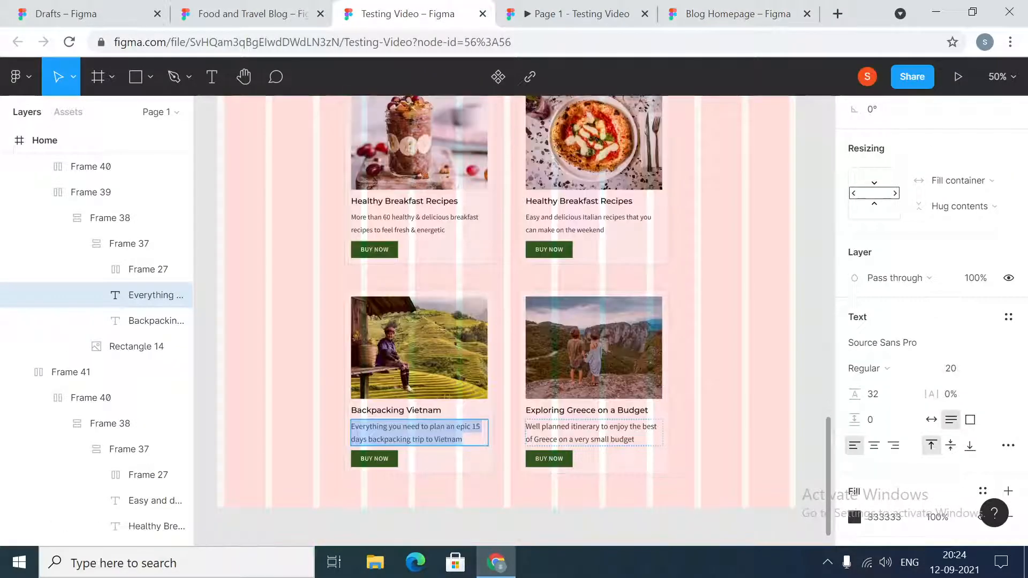
double_click(594, 433)
key(ctrl+c)
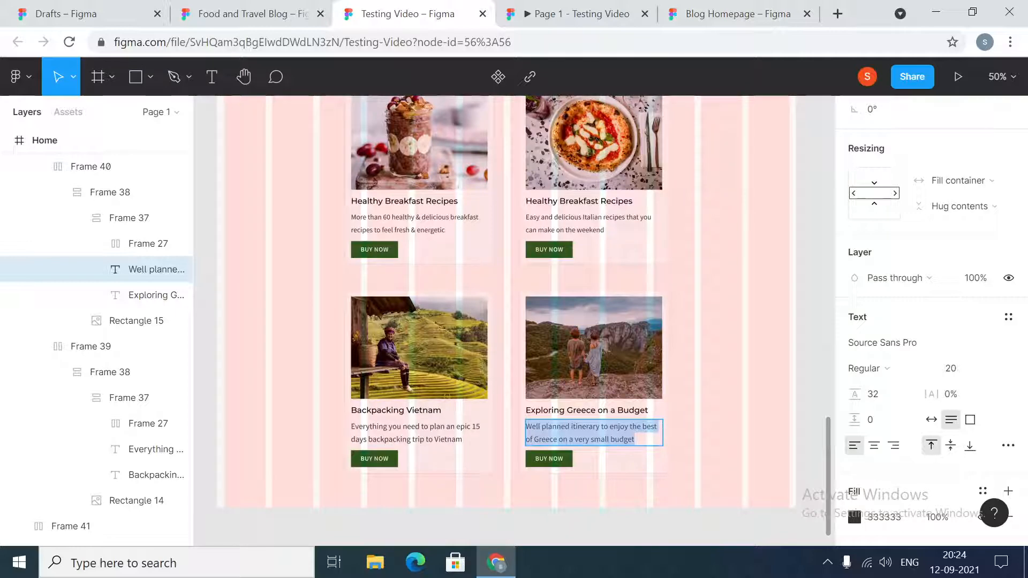
click(573, 13)
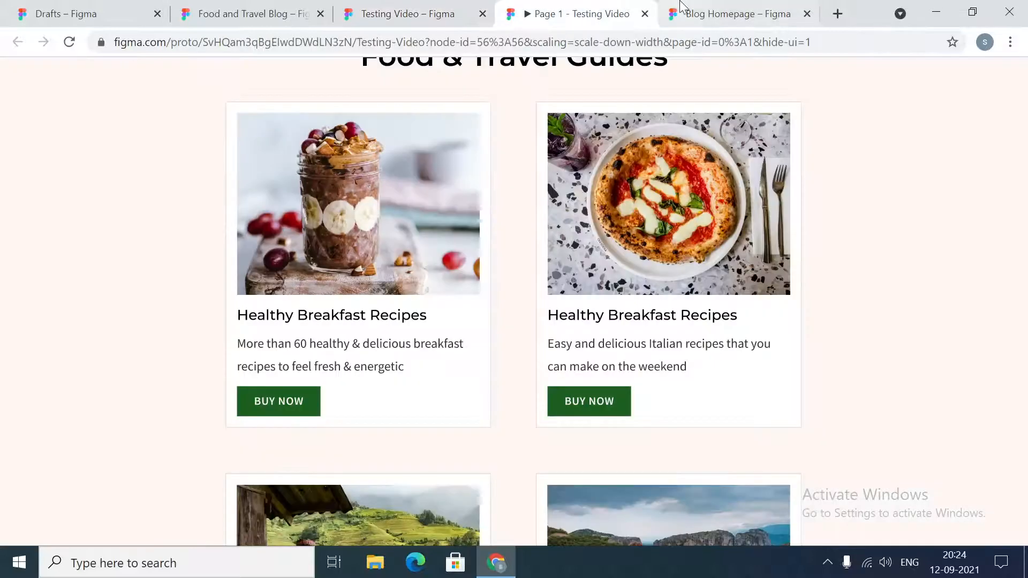
click(685, 11)
click(627, 384)
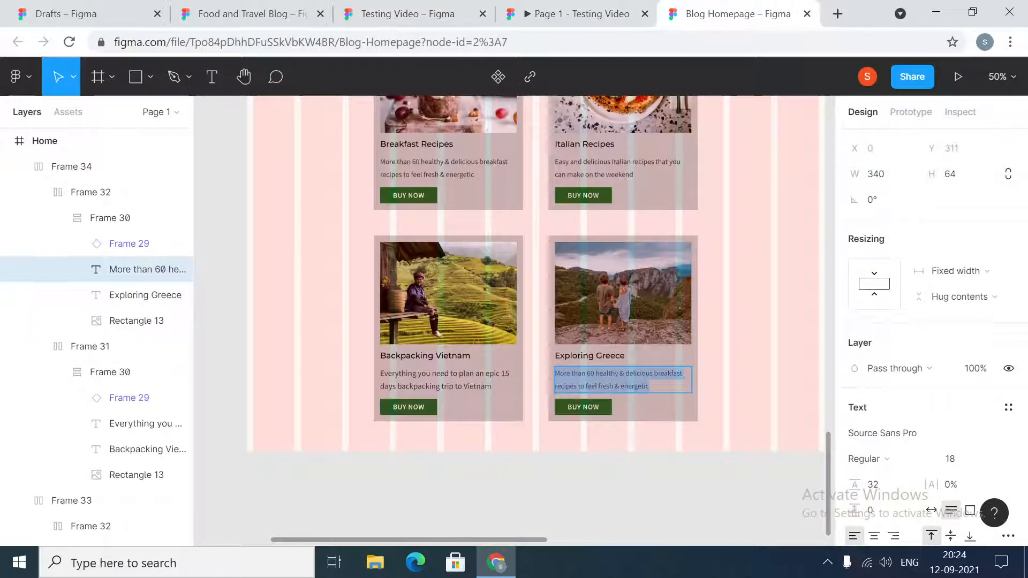
key(ctrl+v)
key(Escape)
click(656, 479)
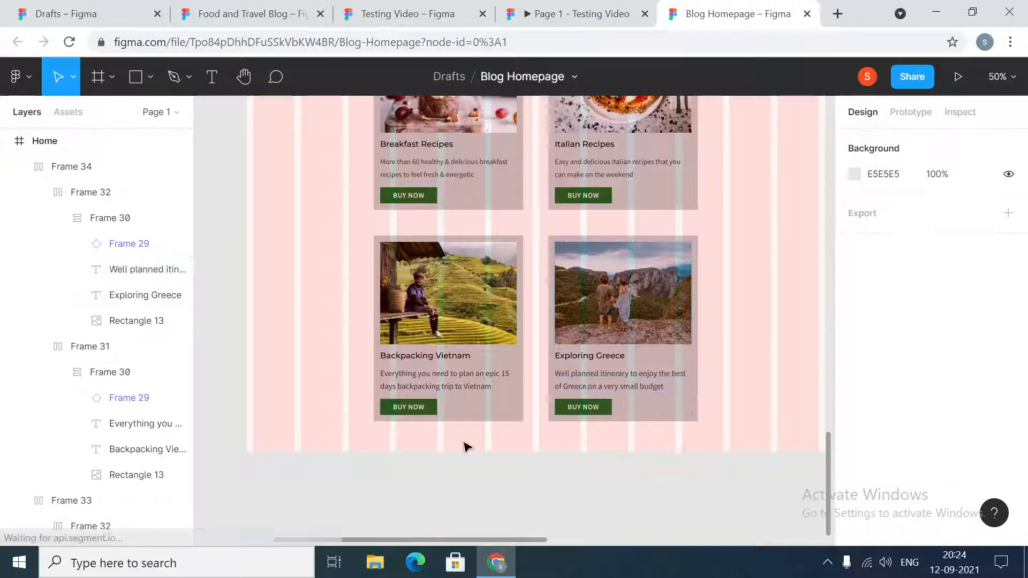
- Try to narrow the Home frame from its left edge to about 1274 wide
click(458, 393)
scroll(458, 394, up, 15)
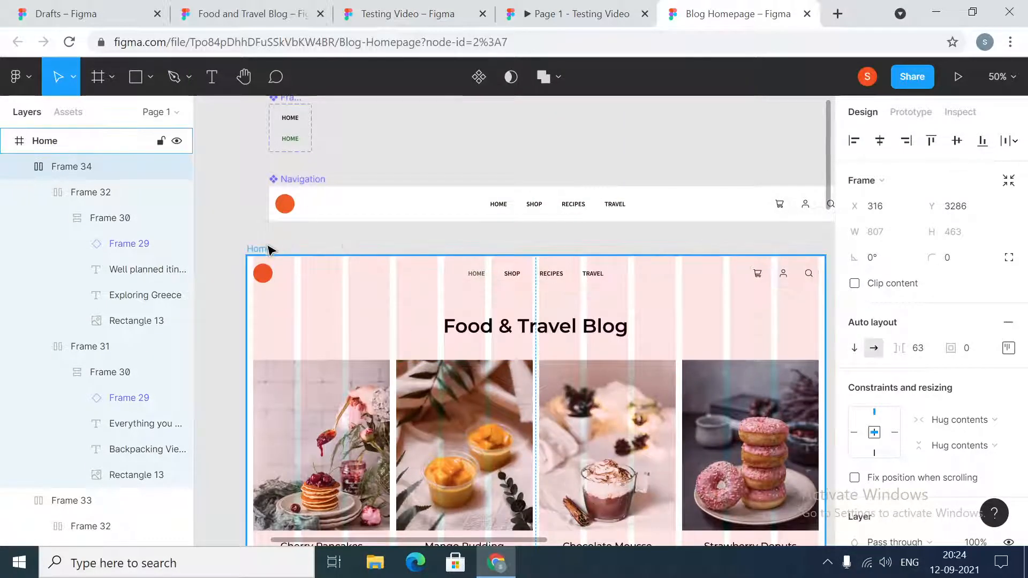
click(270, 249)
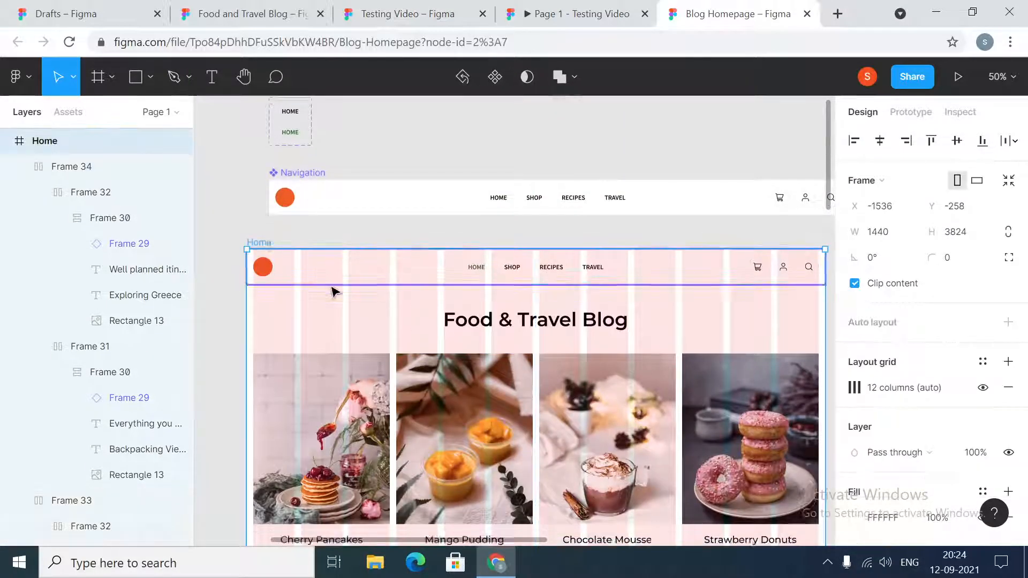
scroll(333, 291, down, 20)
scroll(257, 324, down, 5)
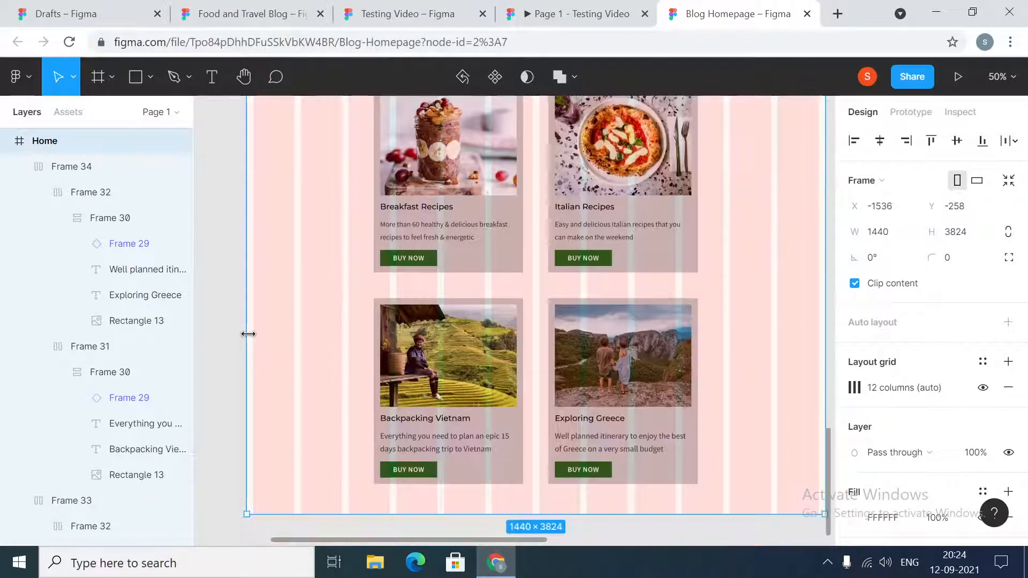
drag(247, 323, 312, 331)
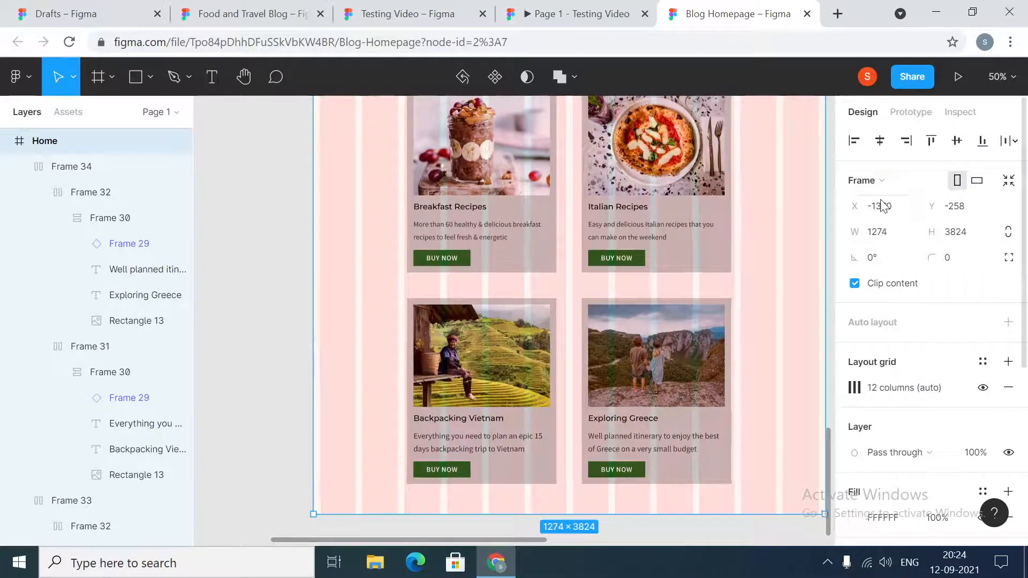
- Set the Home frame's width to 1440
click(897, 232)
text(144)
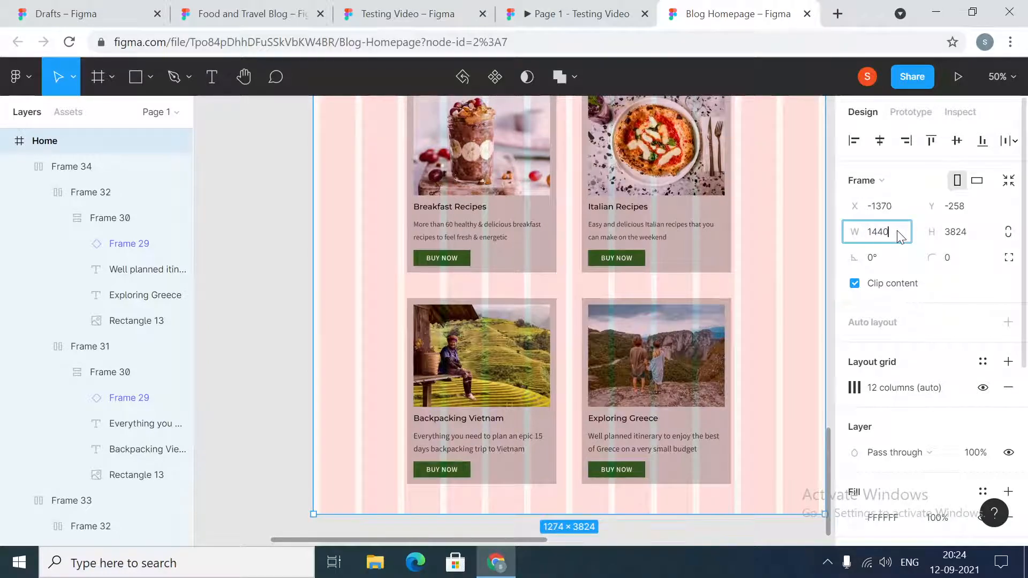
text(0)
key(Return)
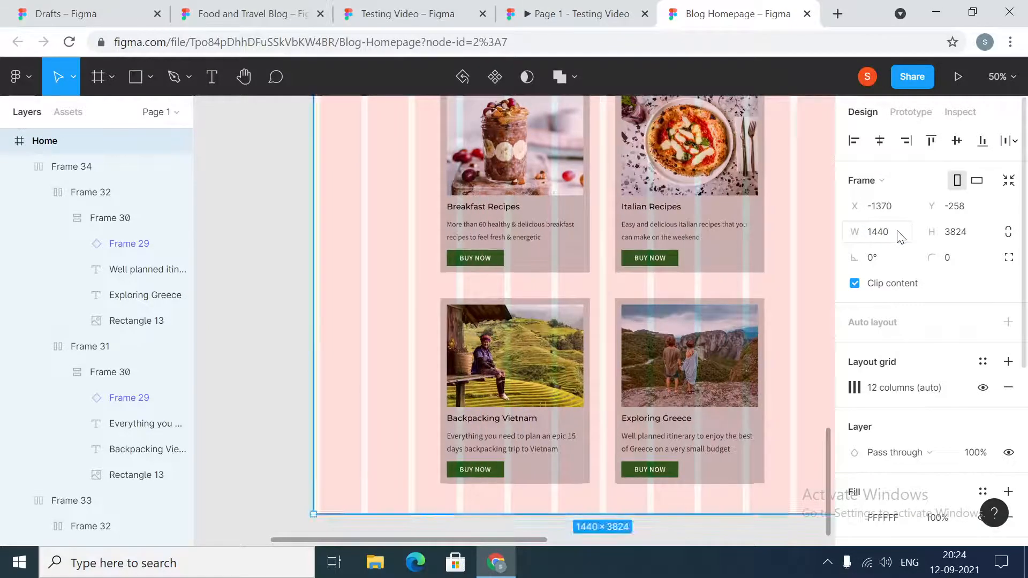
- Set the fill of the Breakfast Recipes card's outer frame to FFFFFF
ctrl+click(567, 265)
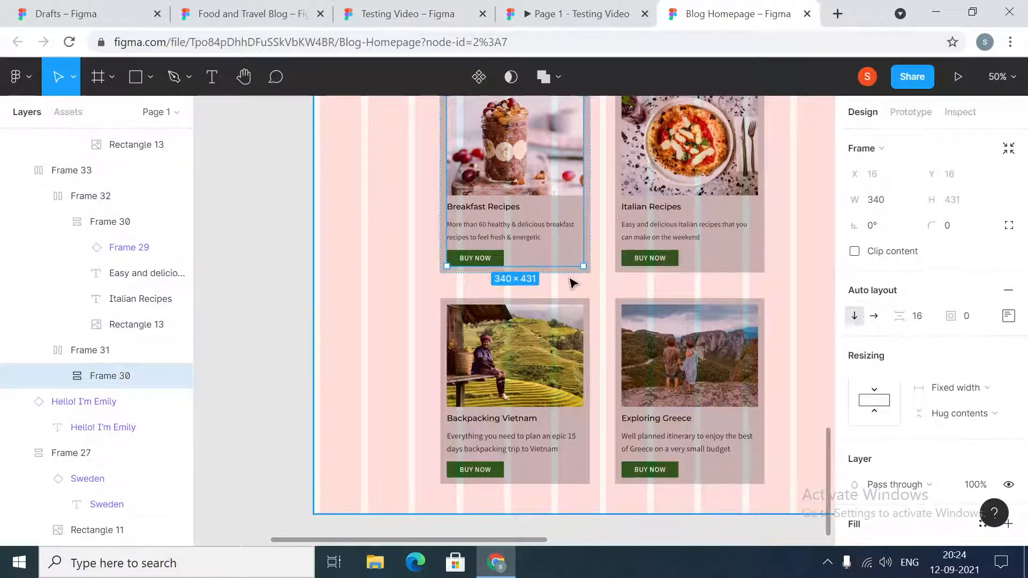
click(568, 274)
scroll(943, 431, down, 5)
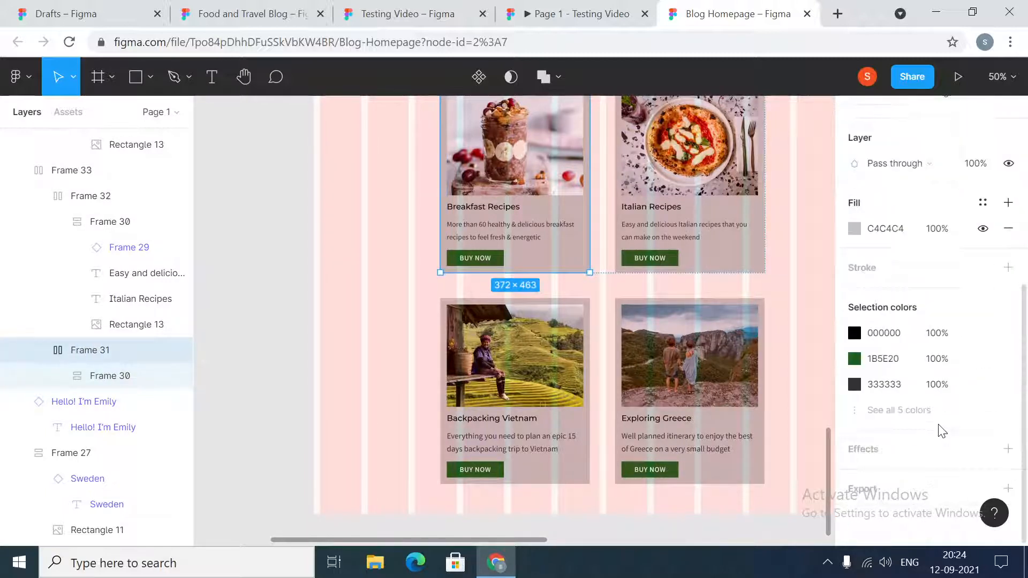
click(893, 230)
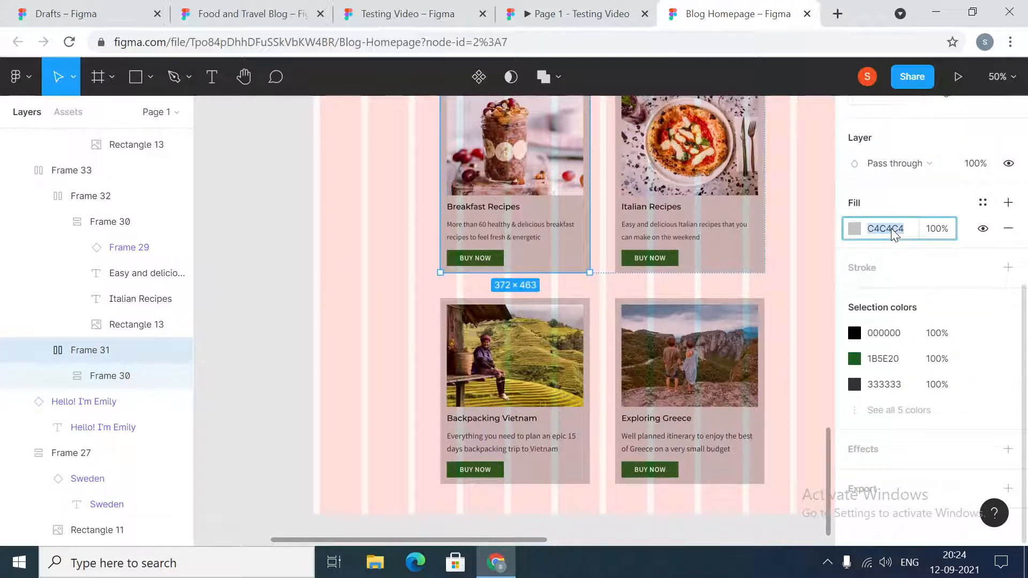
text(ffffff)
key(Return)
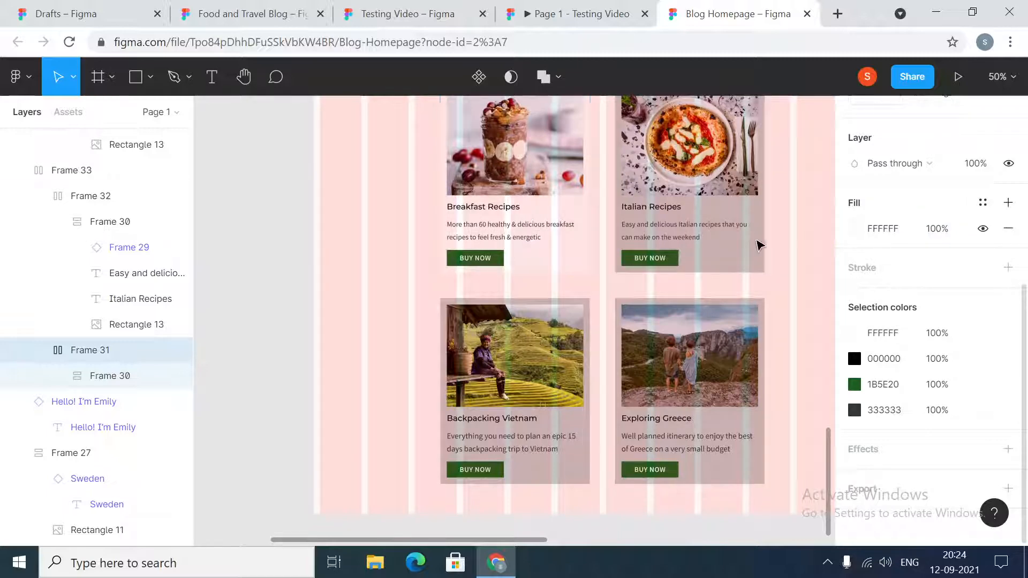
- Set the fill of the Italian Recipes card's outer frame to FFFFFF
double_click(756, 268)
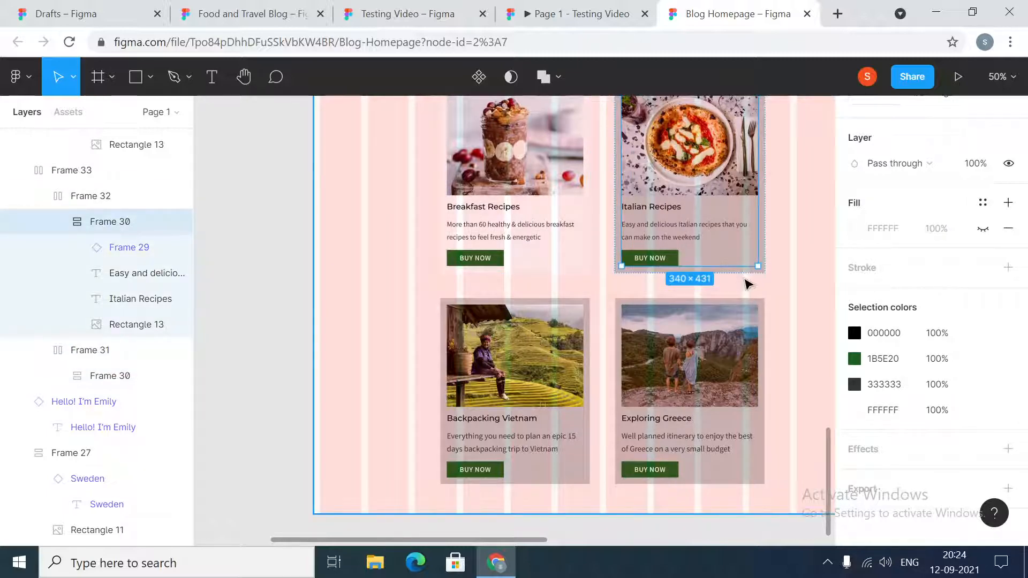
click(748, 282)
click(743, 272)
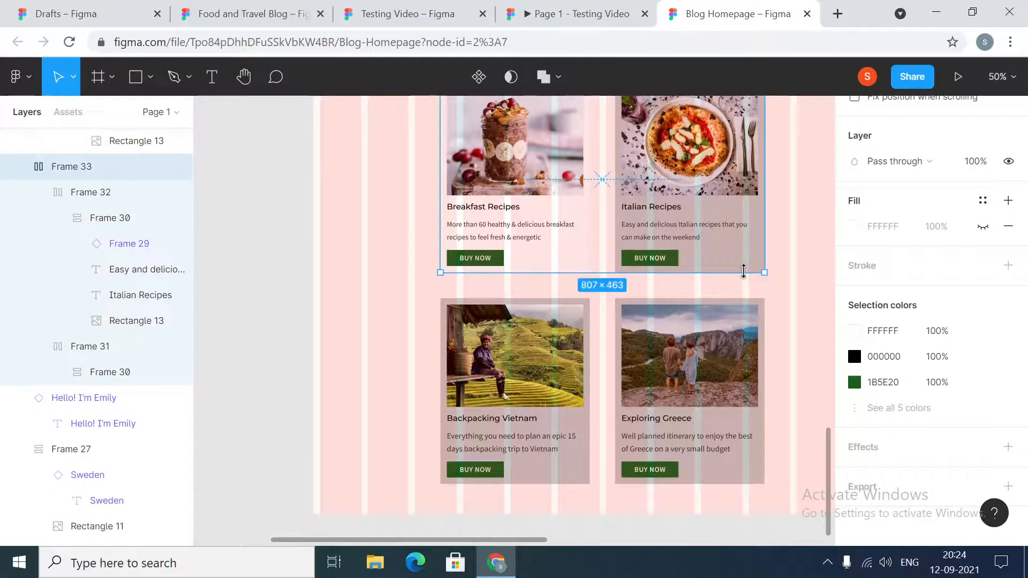
double_click(743, 271)
click(910, 226)
text(f)
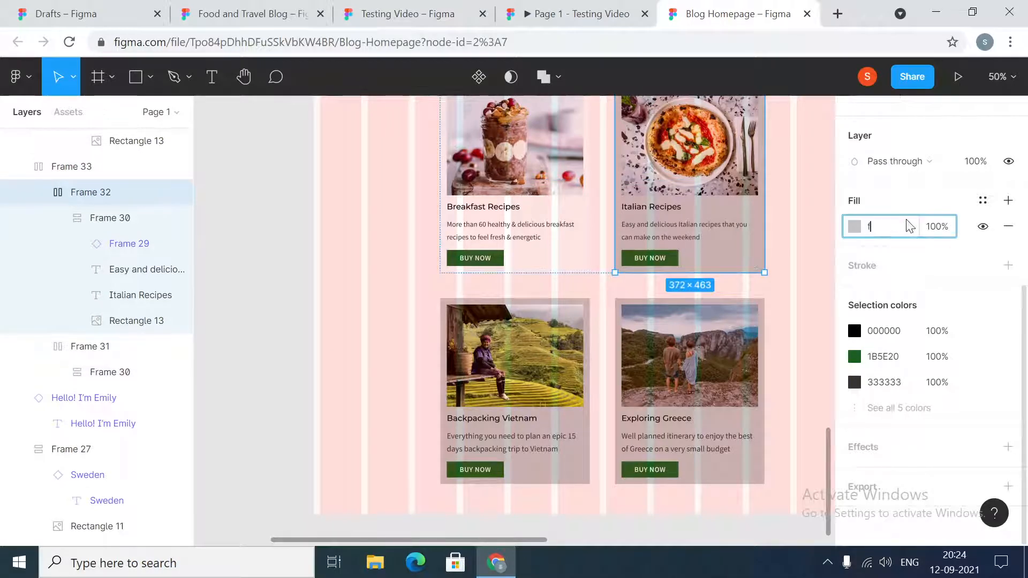
text(fffff)
key(Return)
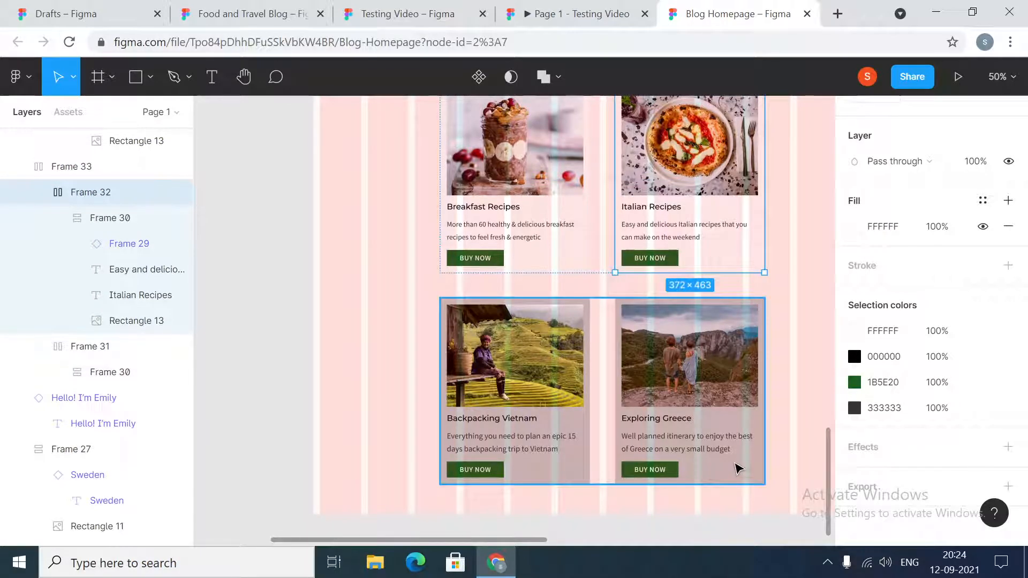
- Set the fill of the Exploring Greece card's outer frame to FFFFFF
double_click(739, 469)
click(731, 483)
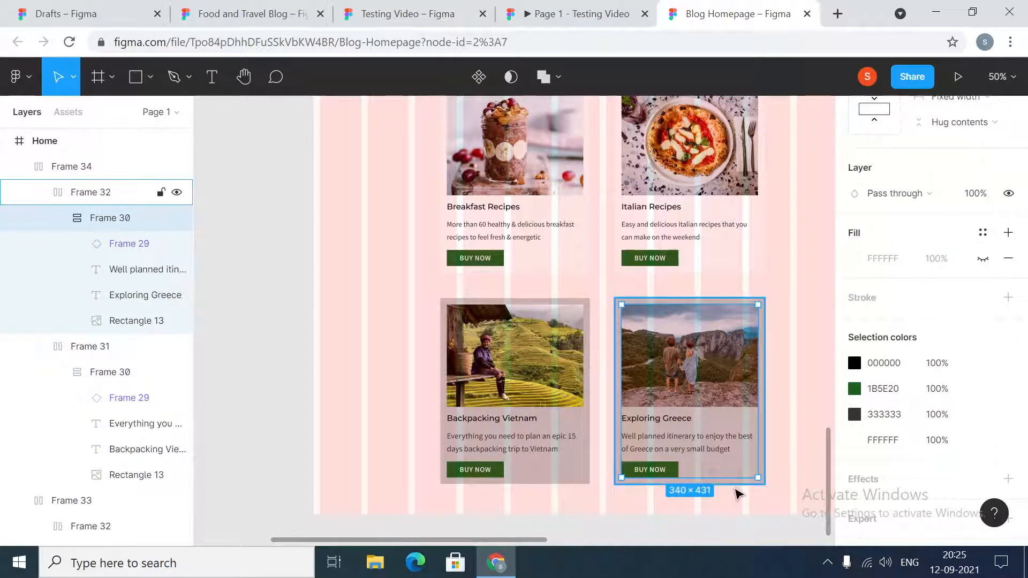
click(895, 260)
text(ffffff)
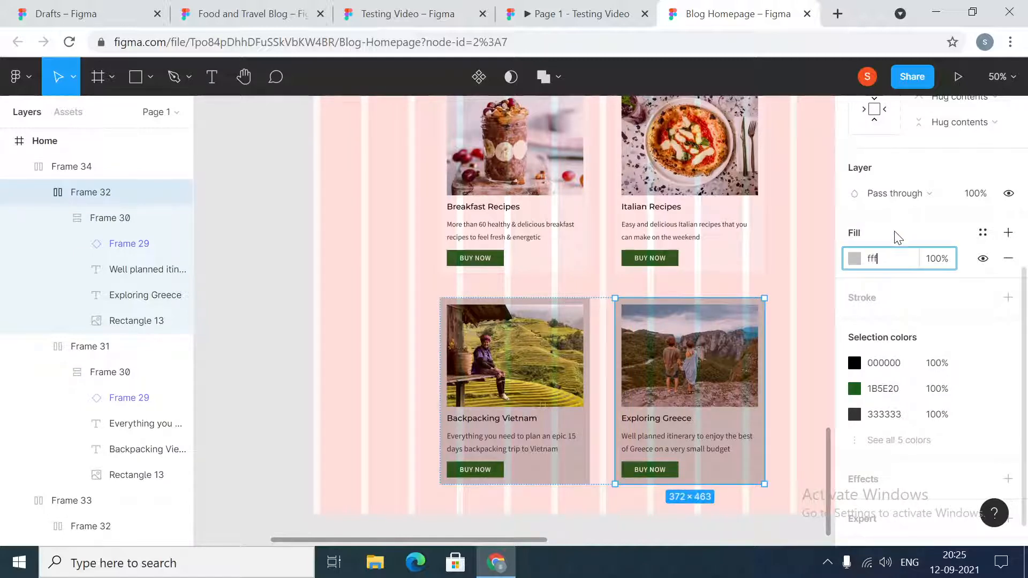
key(Return)
- Set the fill of the Backpacking Vietnam card's outer frame to FFFFFF
double_click(560, 477)
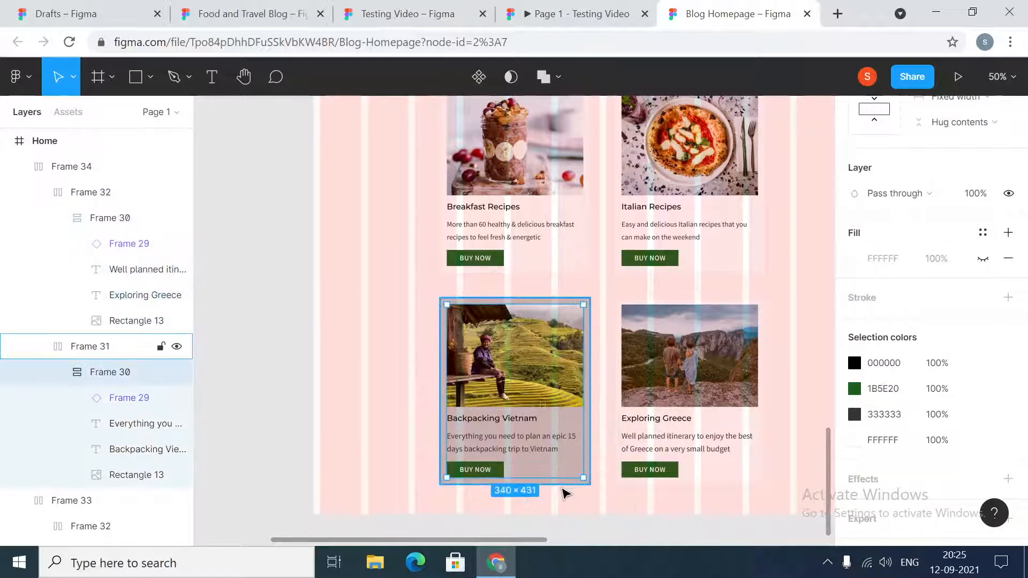
click(561, 485)
click(887, 264)
text(ffffff)
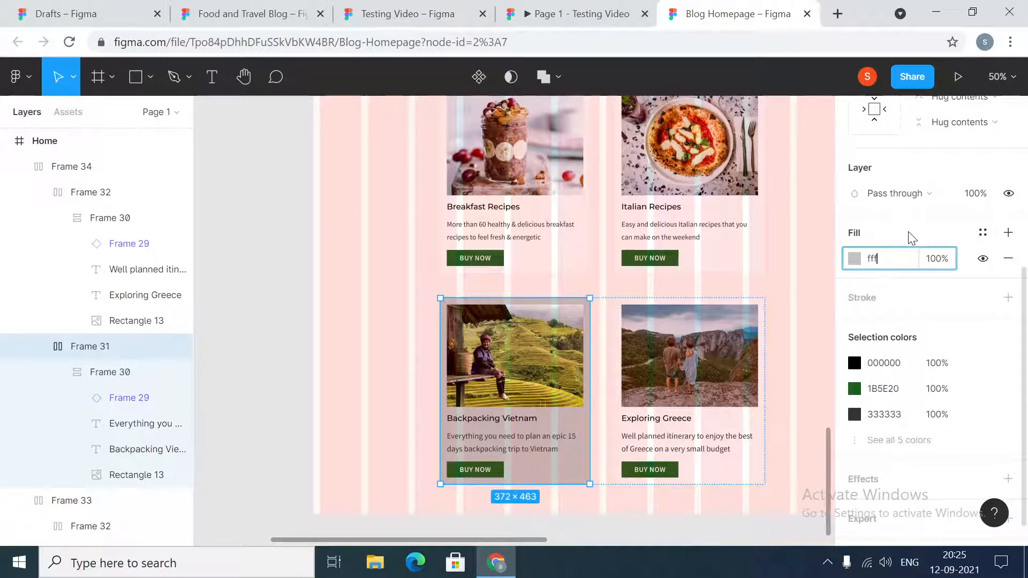
key(Return)
- Copy the fill FFF7F3 from the Food & Travel Guides background rectangle to the grey rectangle behind the "Hello! I'm Emily" photo
scroll(393, 386, up, 3)
scroll(390, 386, up, 12)
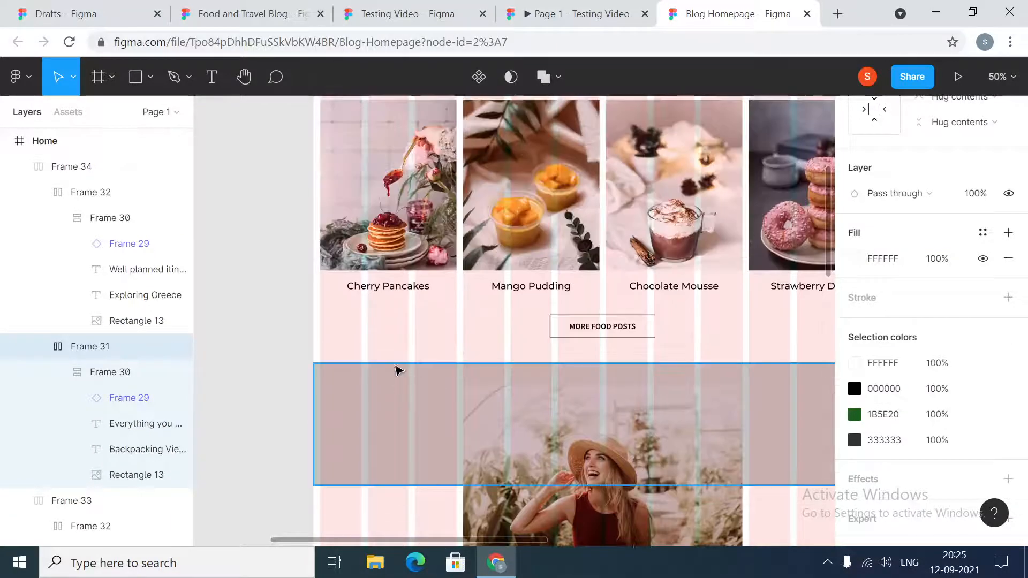
click(407, 437)
scroll(407, 437, down, 10)
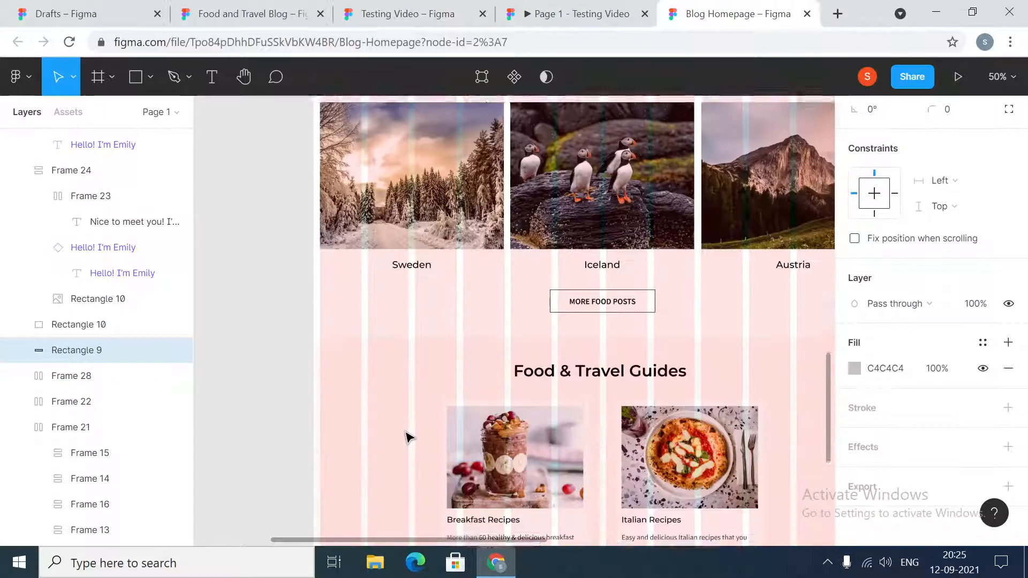
click(393, 359)
click(883, 370)
key(ctrl+c)
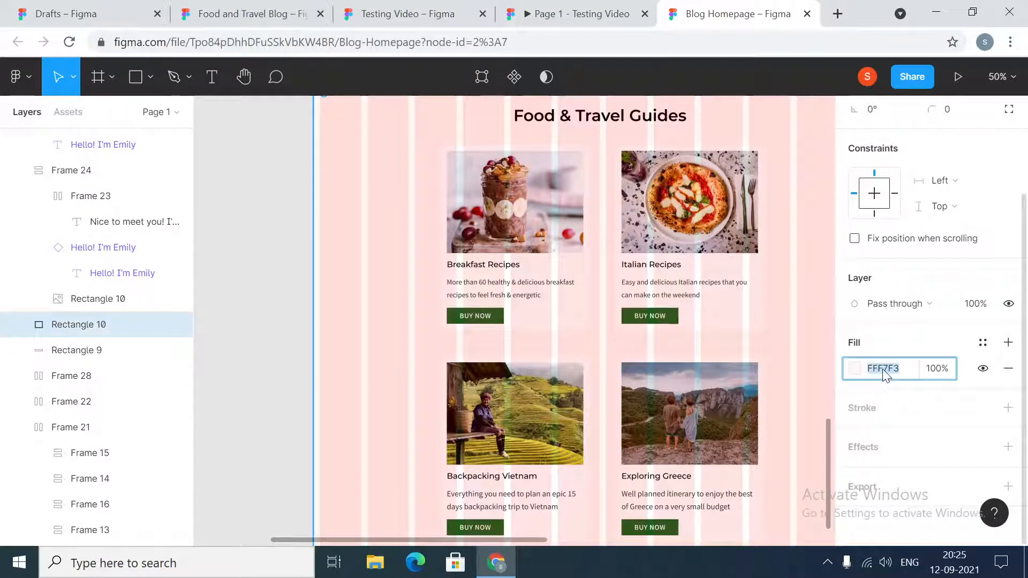
scroll(535, 289, up, 8)
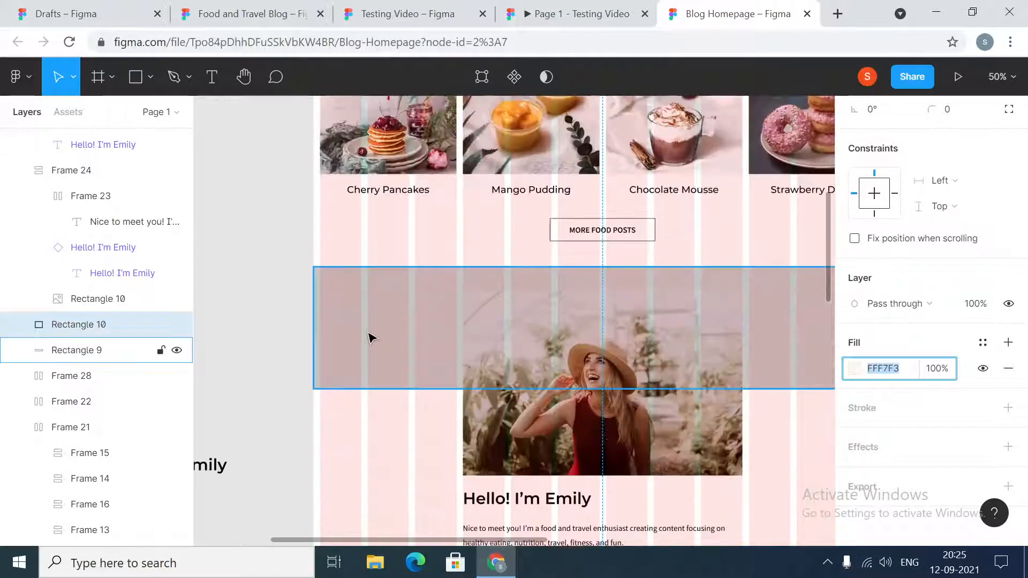
click(372, 339)
click(887, 369)
key(ctrl+v)
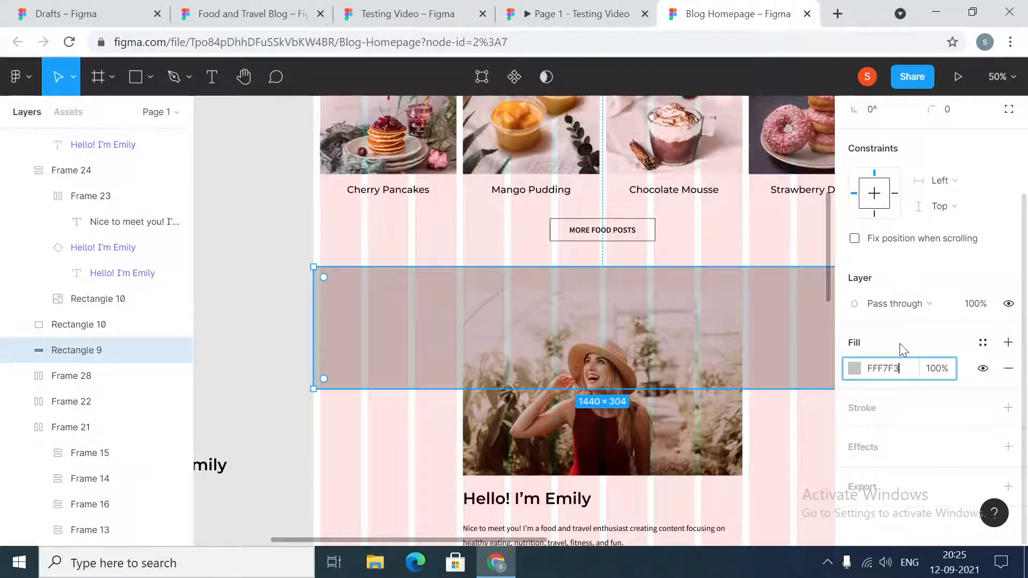
key(Return)
- Move the Home frame to about X -1481, Y -210, aligning its left edge with the Navigation component
key(minus)
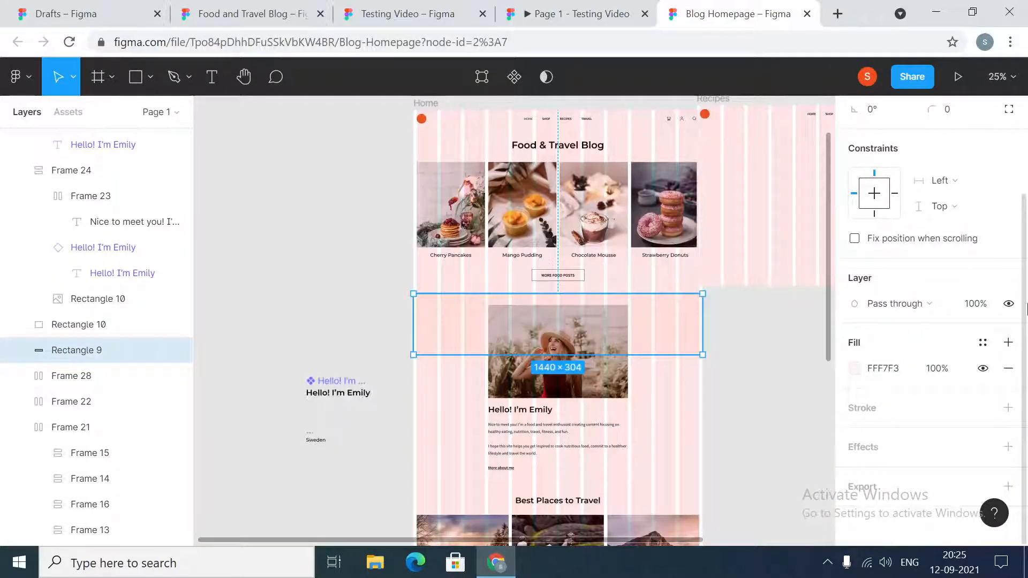
drag(466, 539, 500, 542)
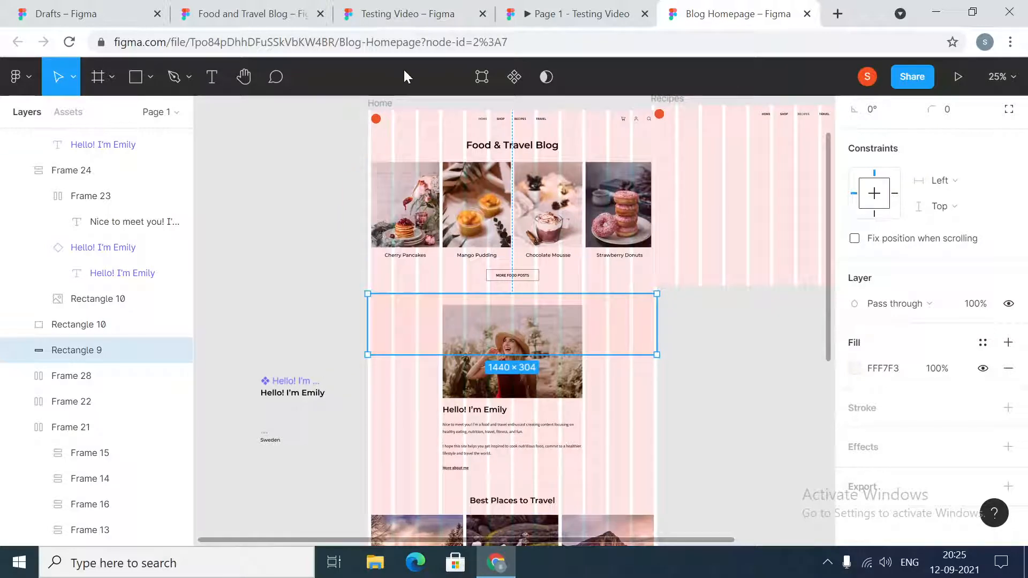
mouse_move(379, 102)
mouse_down()
mouse_move(362, 103)
mouse_move(387, 196)
mouse_up()
key(ctrl+z)
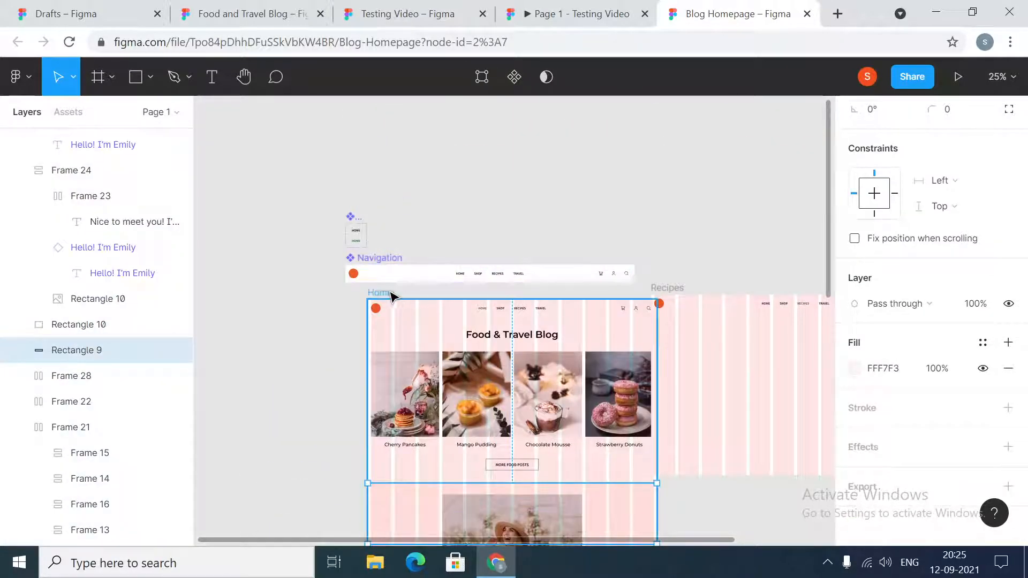
drag(386, 297, 363, 305)
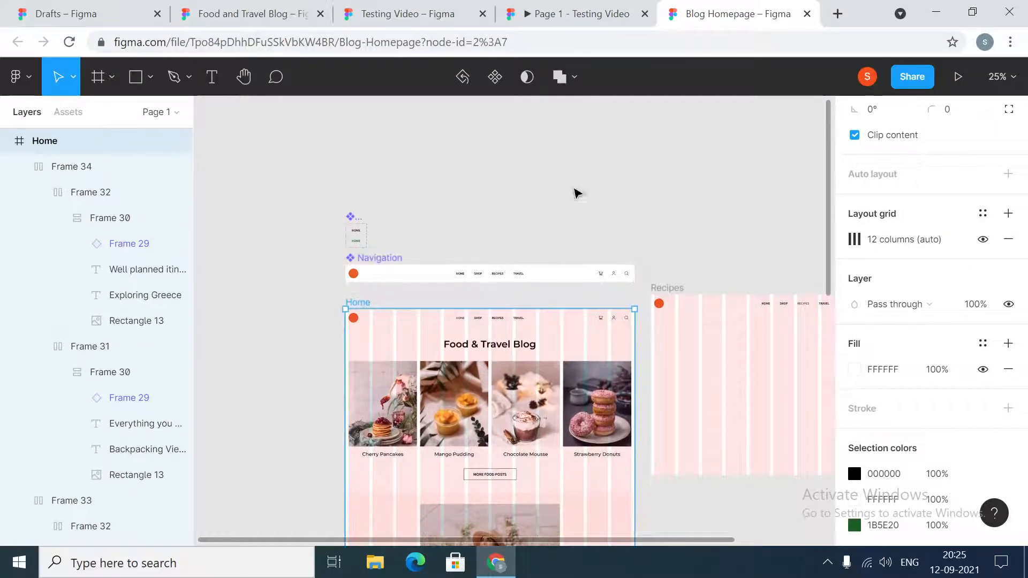
- Present the Home frame as a prototype preview
click(632, 195)
scroll(642, 264, down, 5)
scroll(642, 264, up, 3)
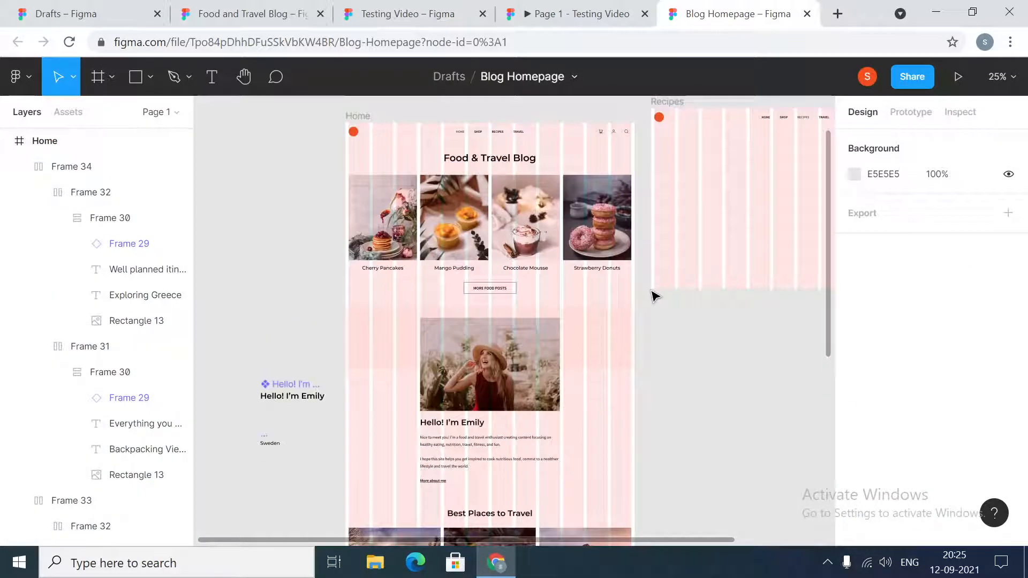
click(368, 182)
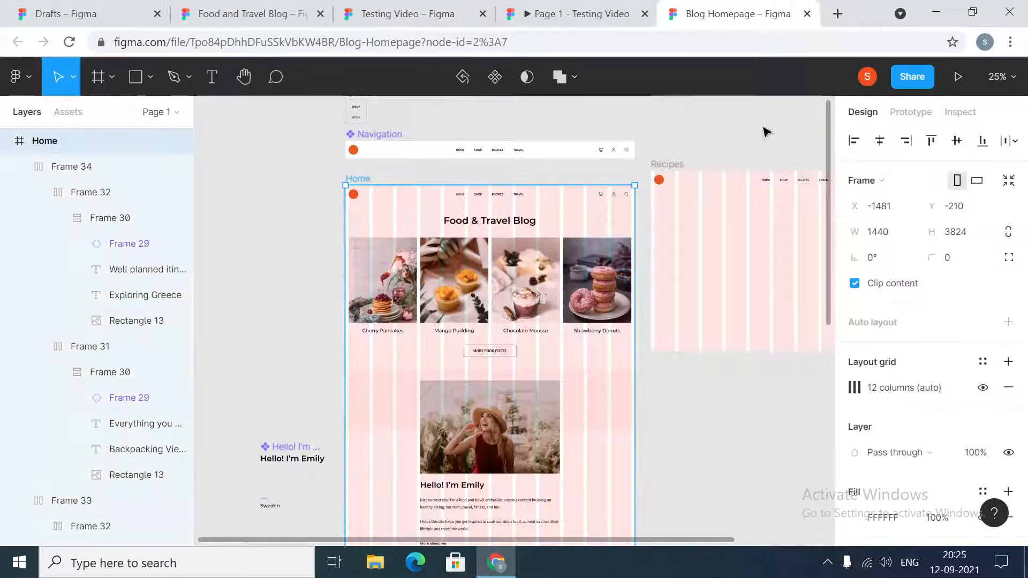
click(958, 78)
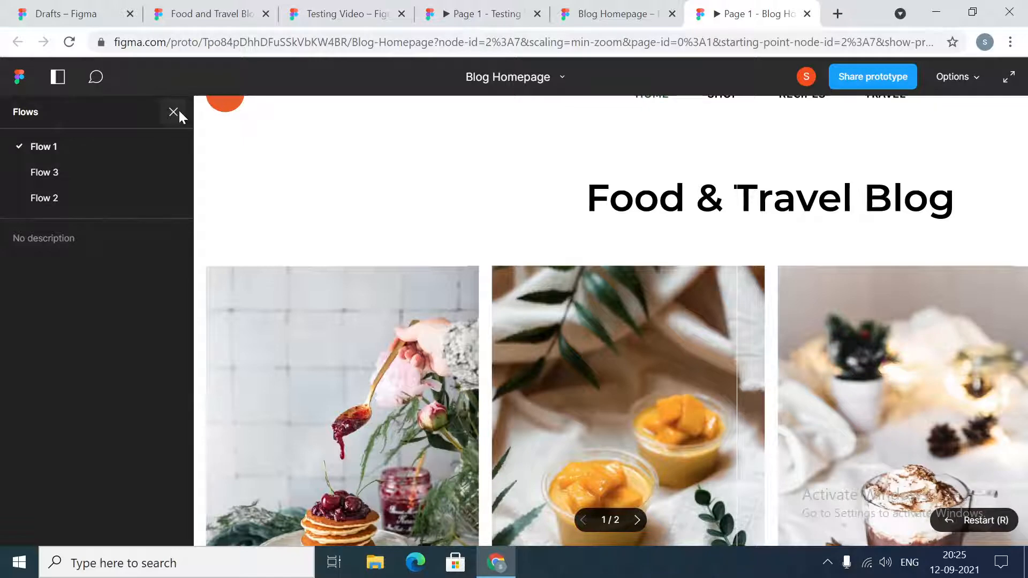
- Set the prototype preview to scale down to fit width, with the Flows sidebar and the Figma UI hidden
click(179, 111)
click(944, 79)
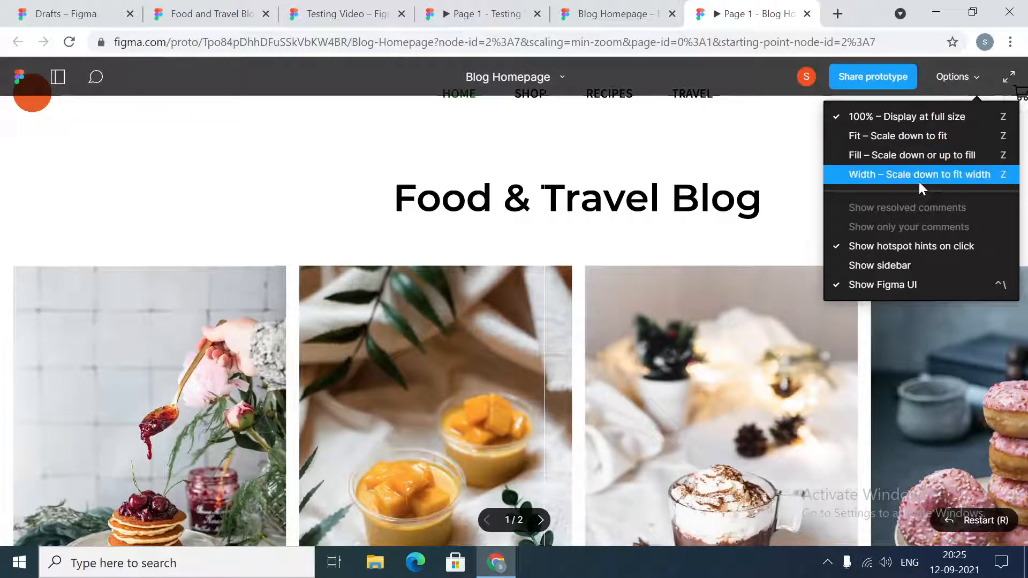
click(919, 177)
click(948, 76)
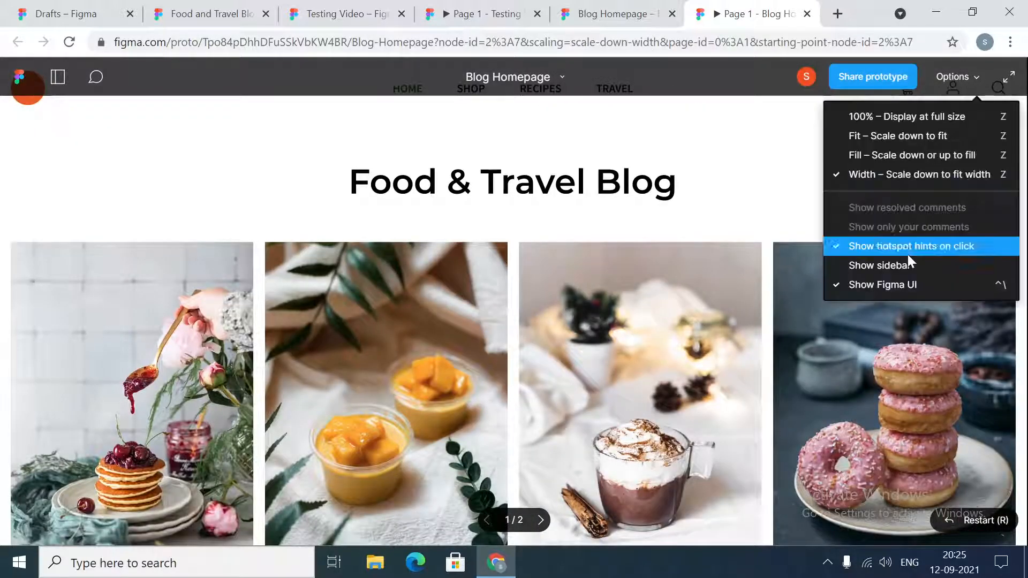
click(904, 287)
- Examine the previewed homepage from the Food & Travel Blog header down to the Food & Travel Guides cards, checking layout and background colours
scroll(782, 167, down, 7)
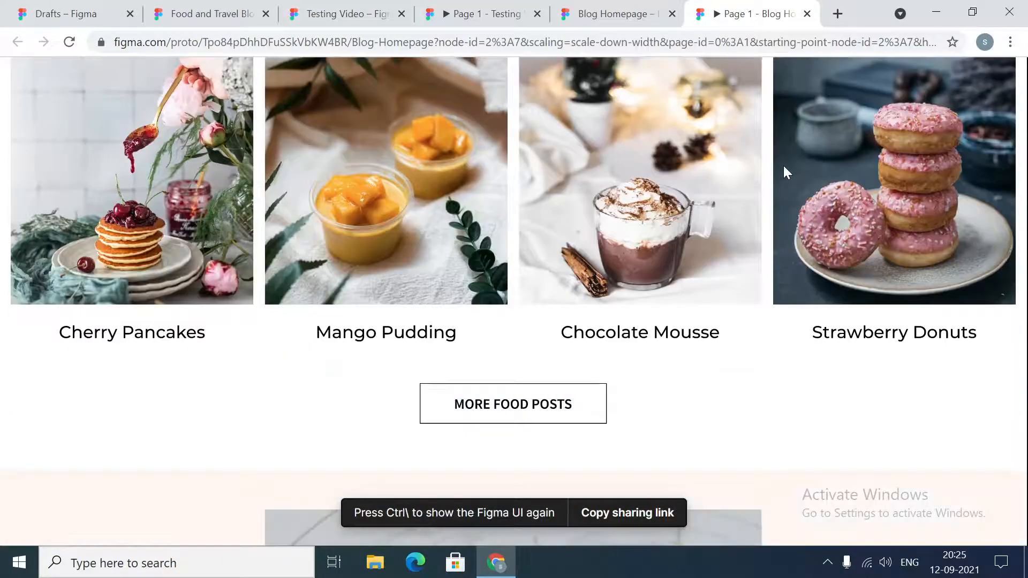
scroll(785, 165, up, 5)
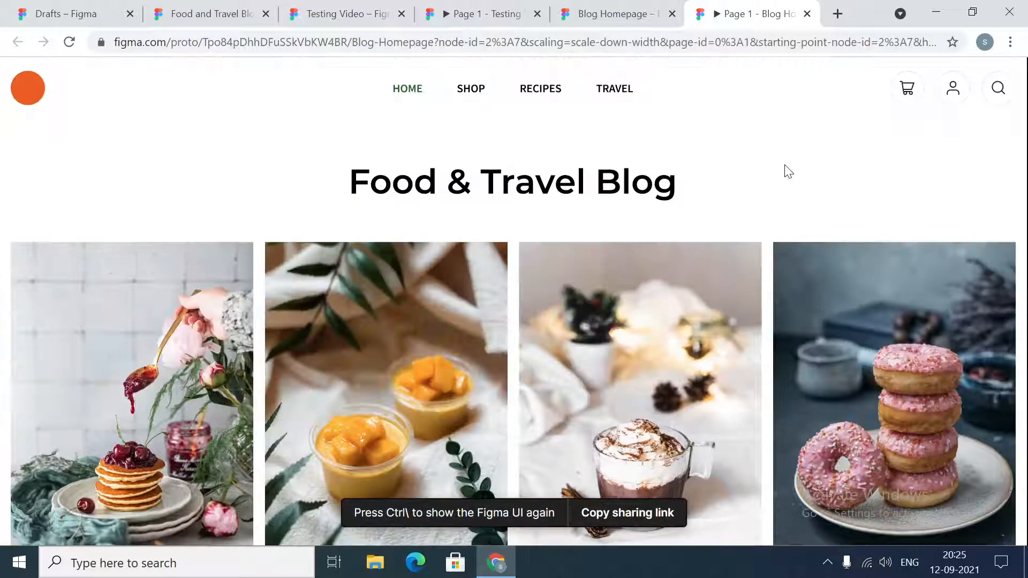
scroll(783, 169, down, 12)
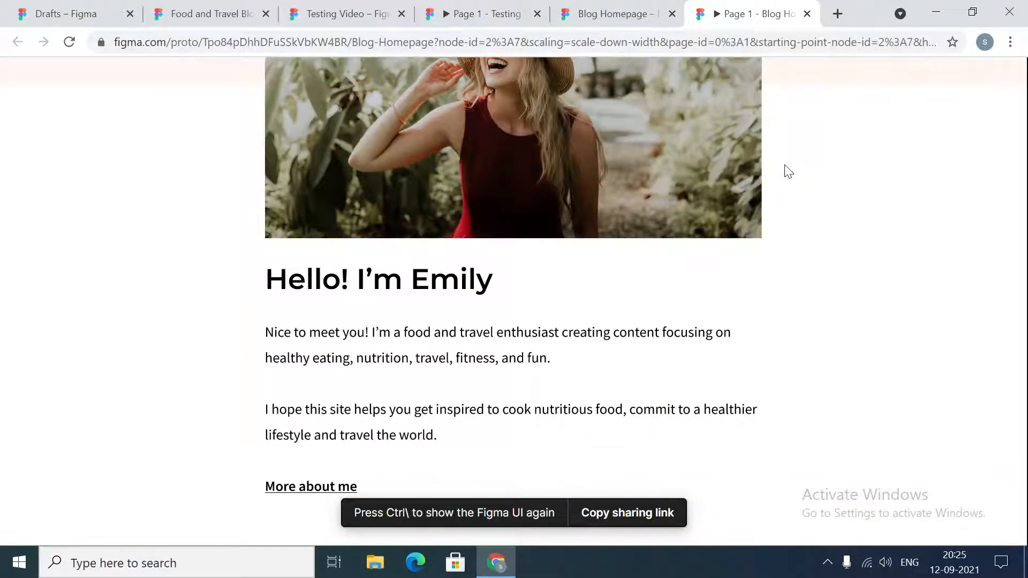
scroll(788, 172, down, 6)
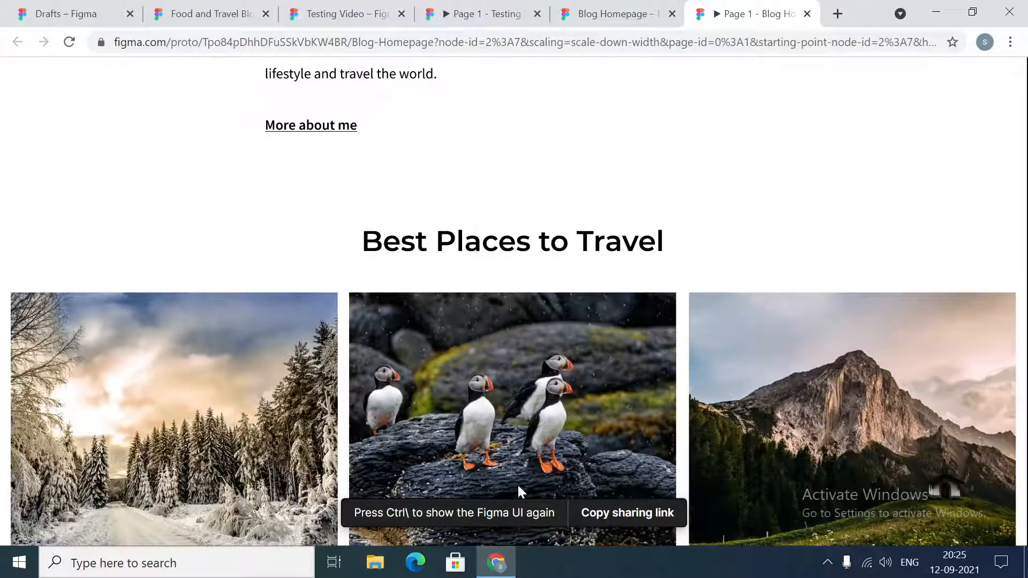
scroll(669, 316, down, 2)
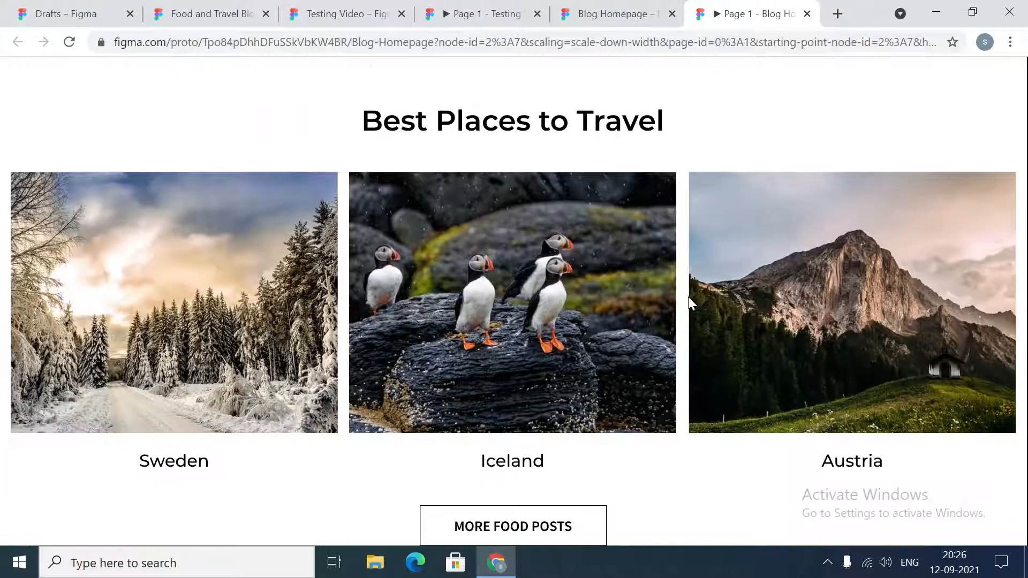
scroll(689, 297, down, 6)
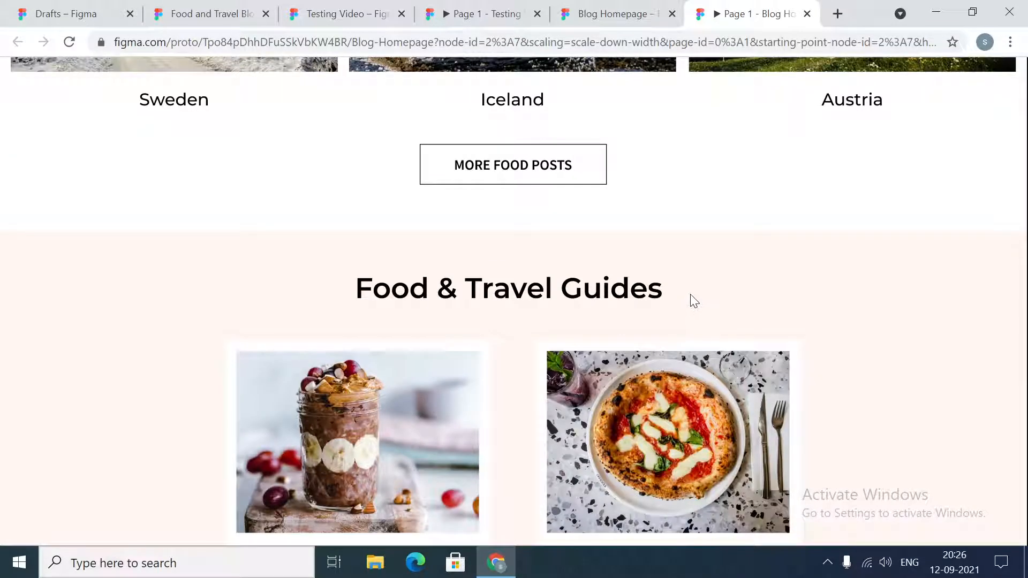
scroll(691, 298, down, 4)
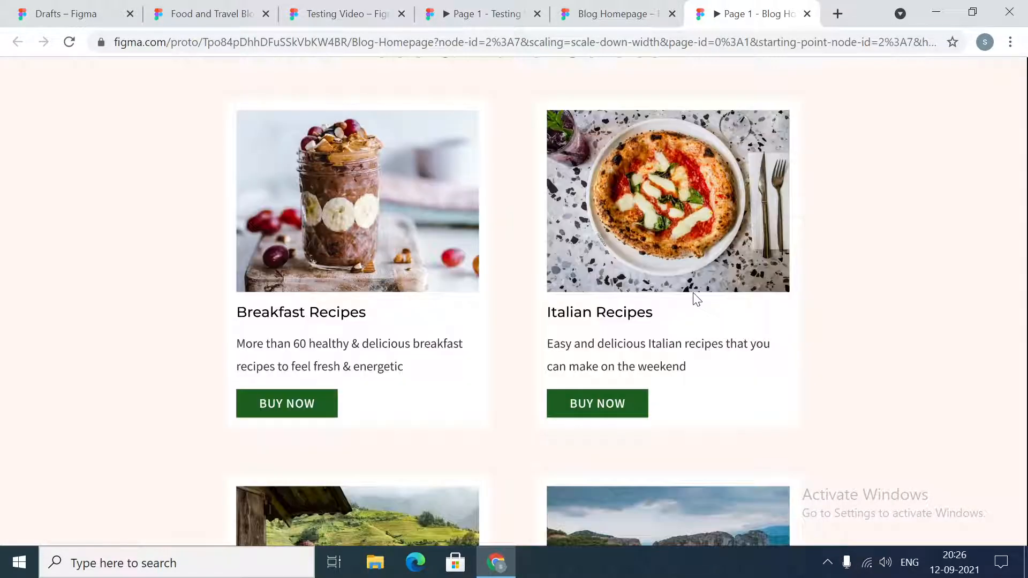
scroll(696, 296, down, 5)
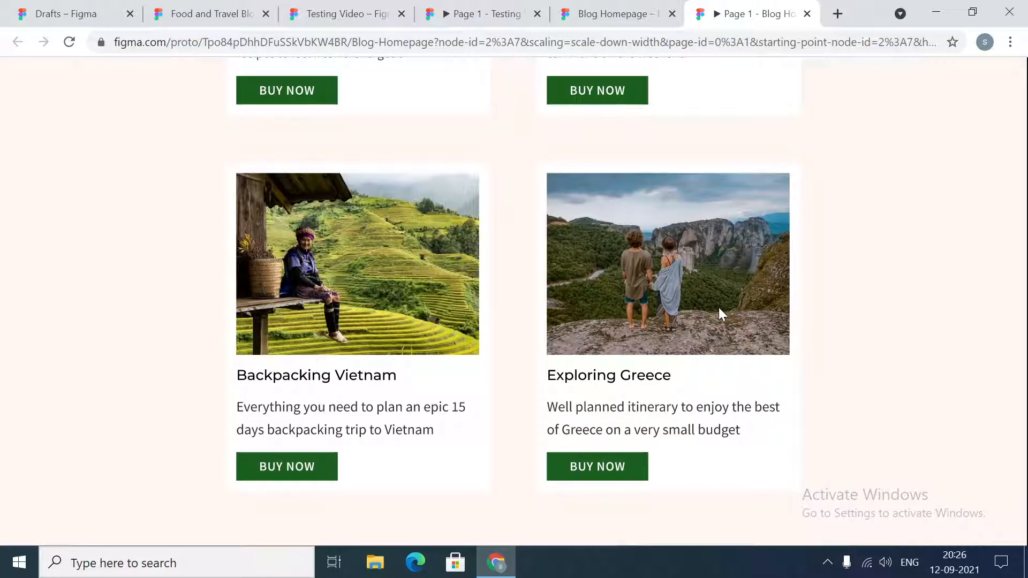
scroll(733, 298, up, 12)
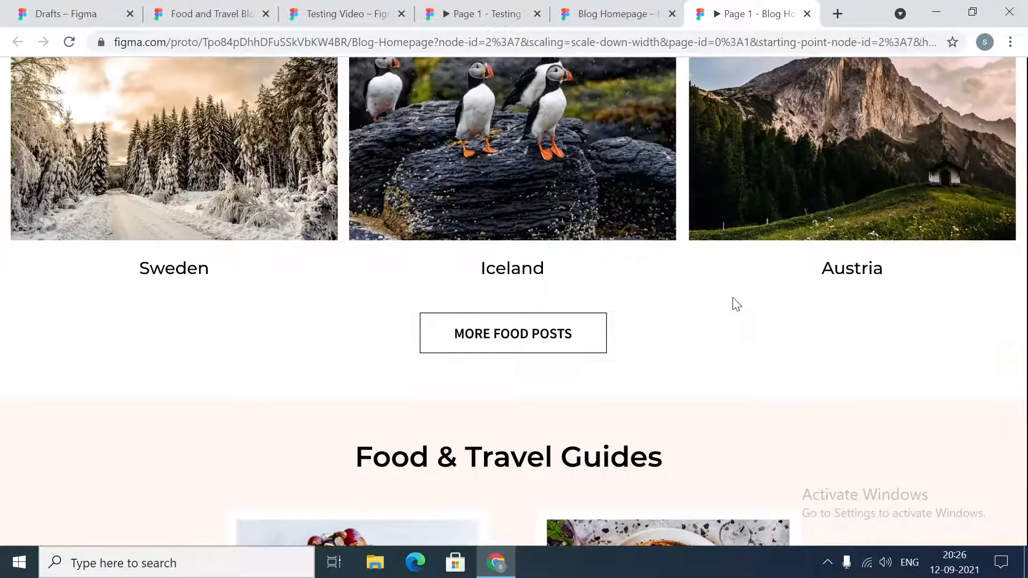
scroll(736, 304, up, 4)
scroll(733, 298, up, 4)
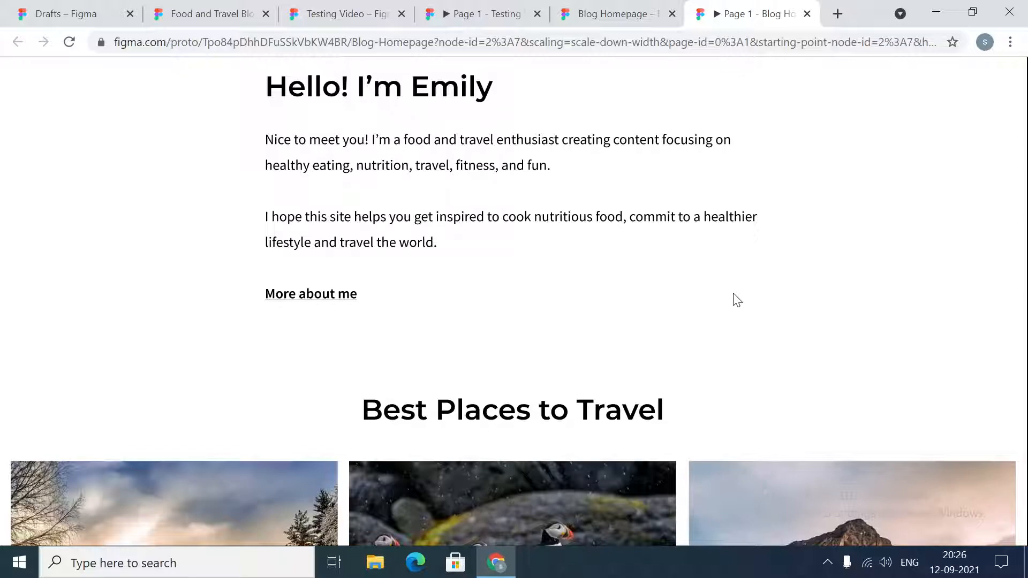
scroll(736, 299, up, 15)
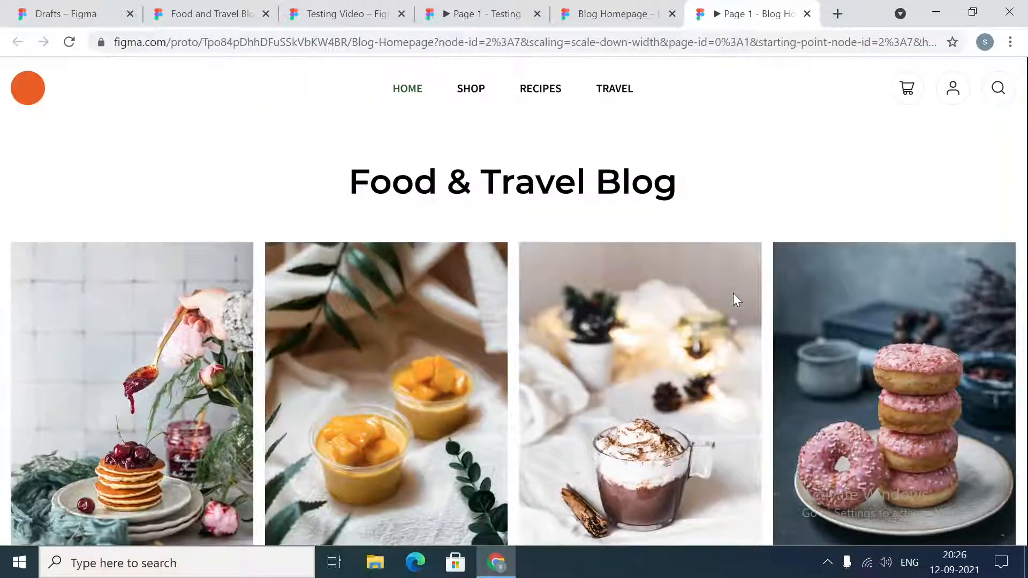
scroll(734, 292, down, 20)
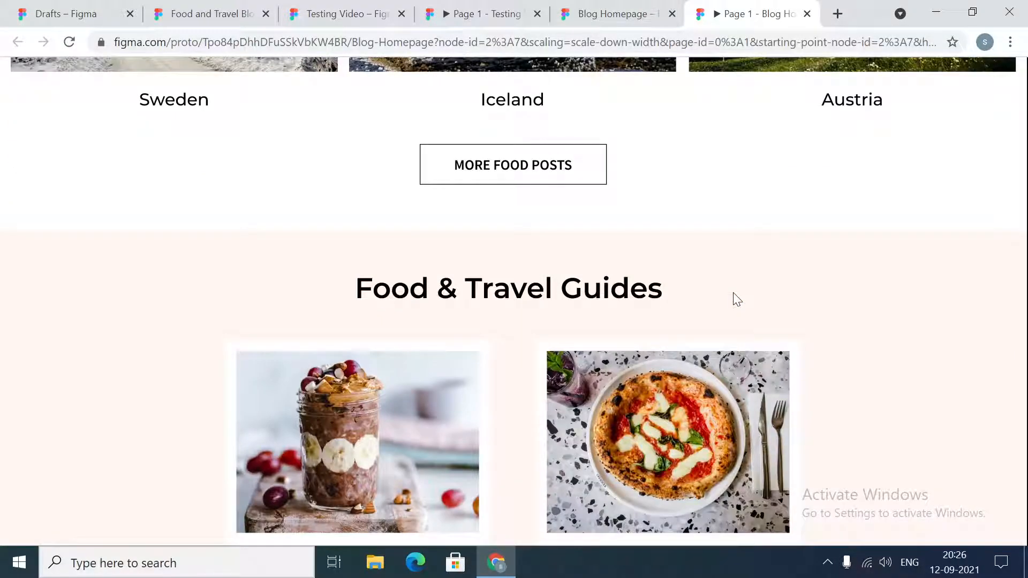
scroll(733, 293, down, 9)
scroll(734, 293, down, 1)
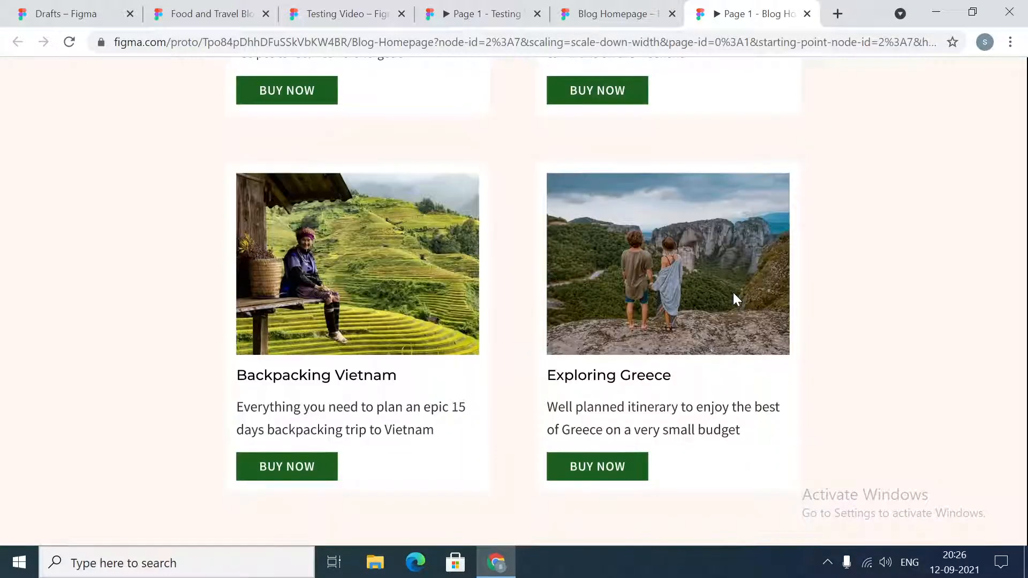
scroll(810, 473, up, 20)
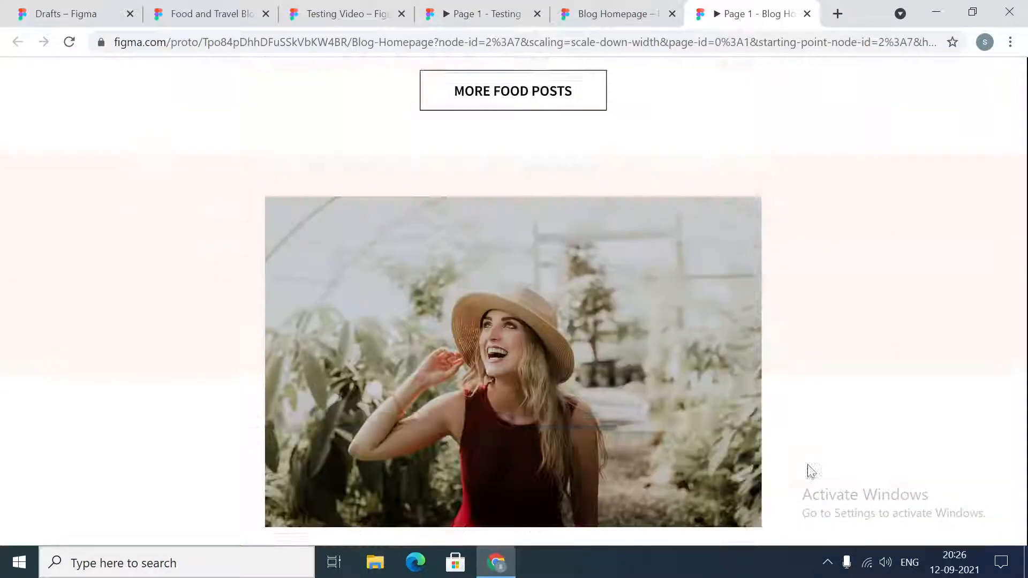